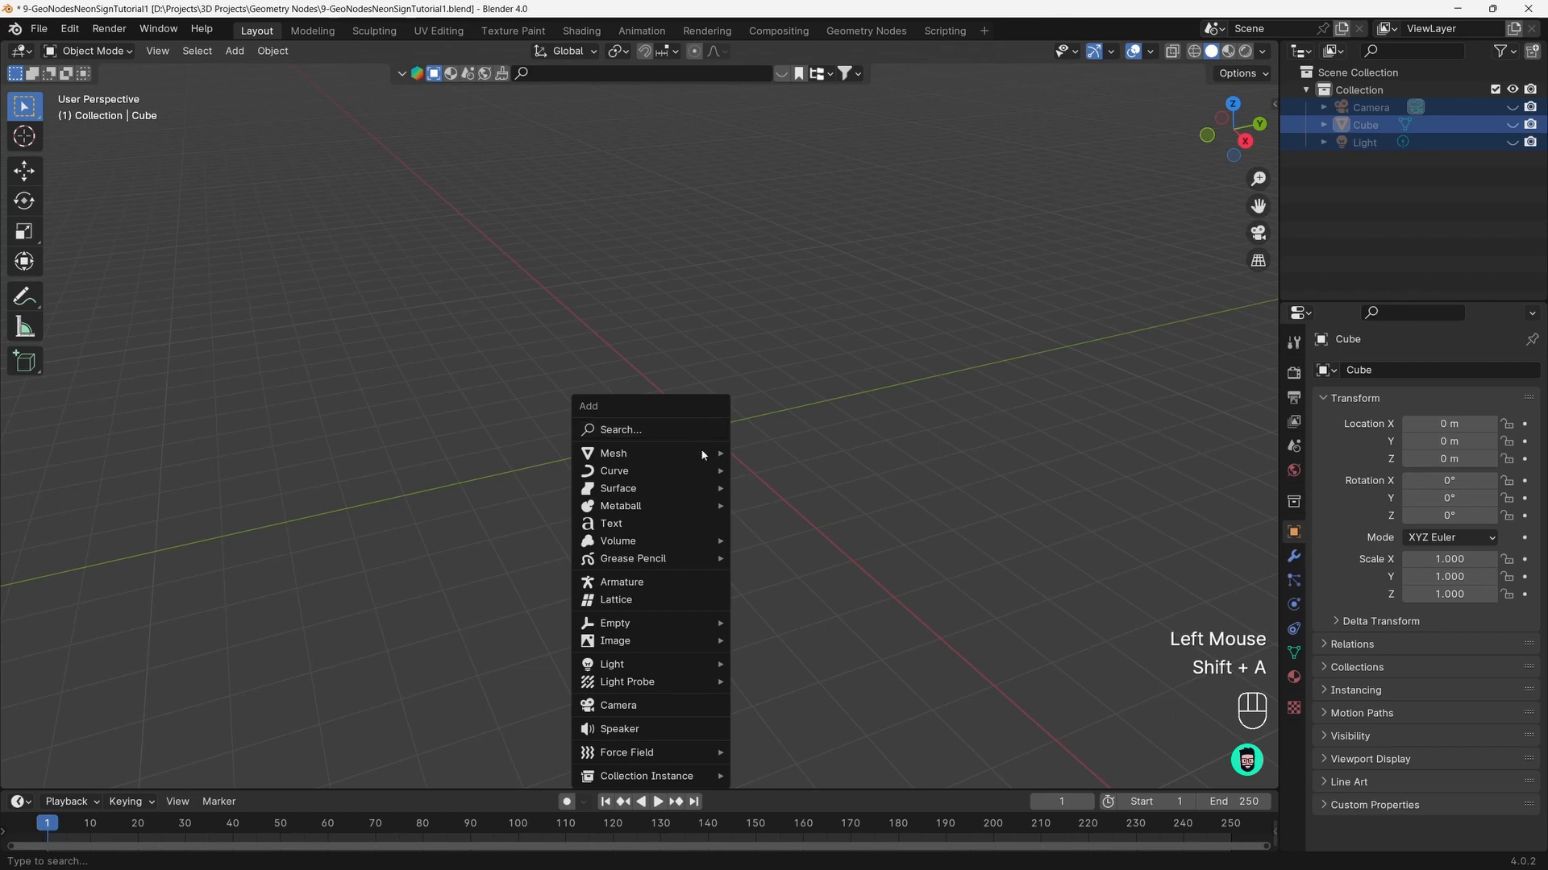
Add a mesh plane to the scene and switch to the Geometry Nodes workspace
{"action": "mouse_move", "coordinate": [700, 451]}
{"action": "left_click", "coordinate": [771, 453]}
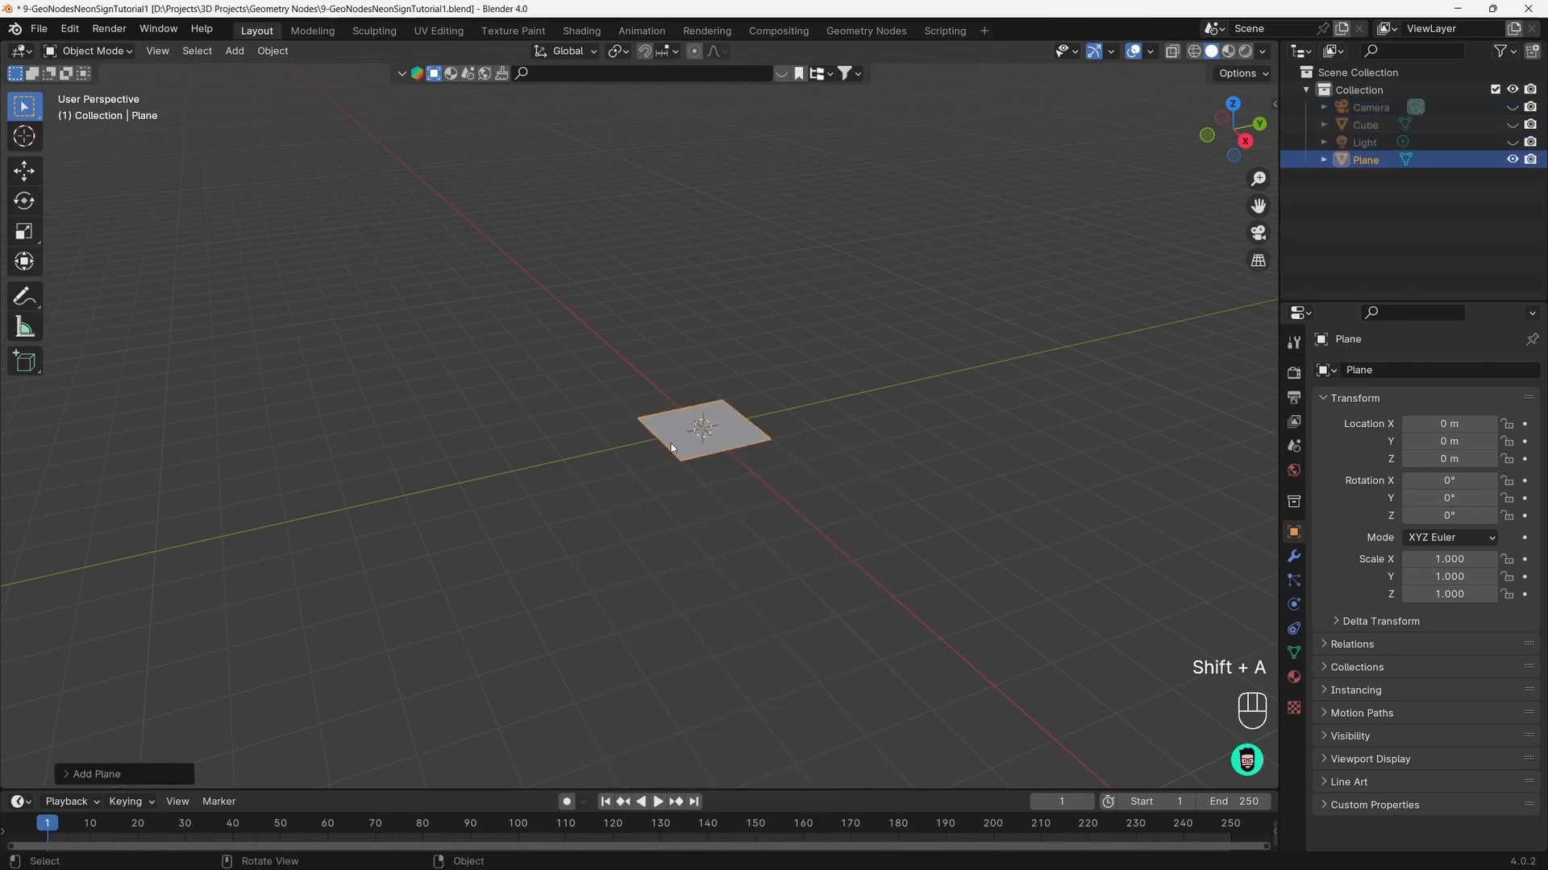
{"action": "middle_click_drag", "start_coordinate": [670, 443], "coordinate": [652, 50]}
{"action": "left_click", "coordinate": [867, 30]}
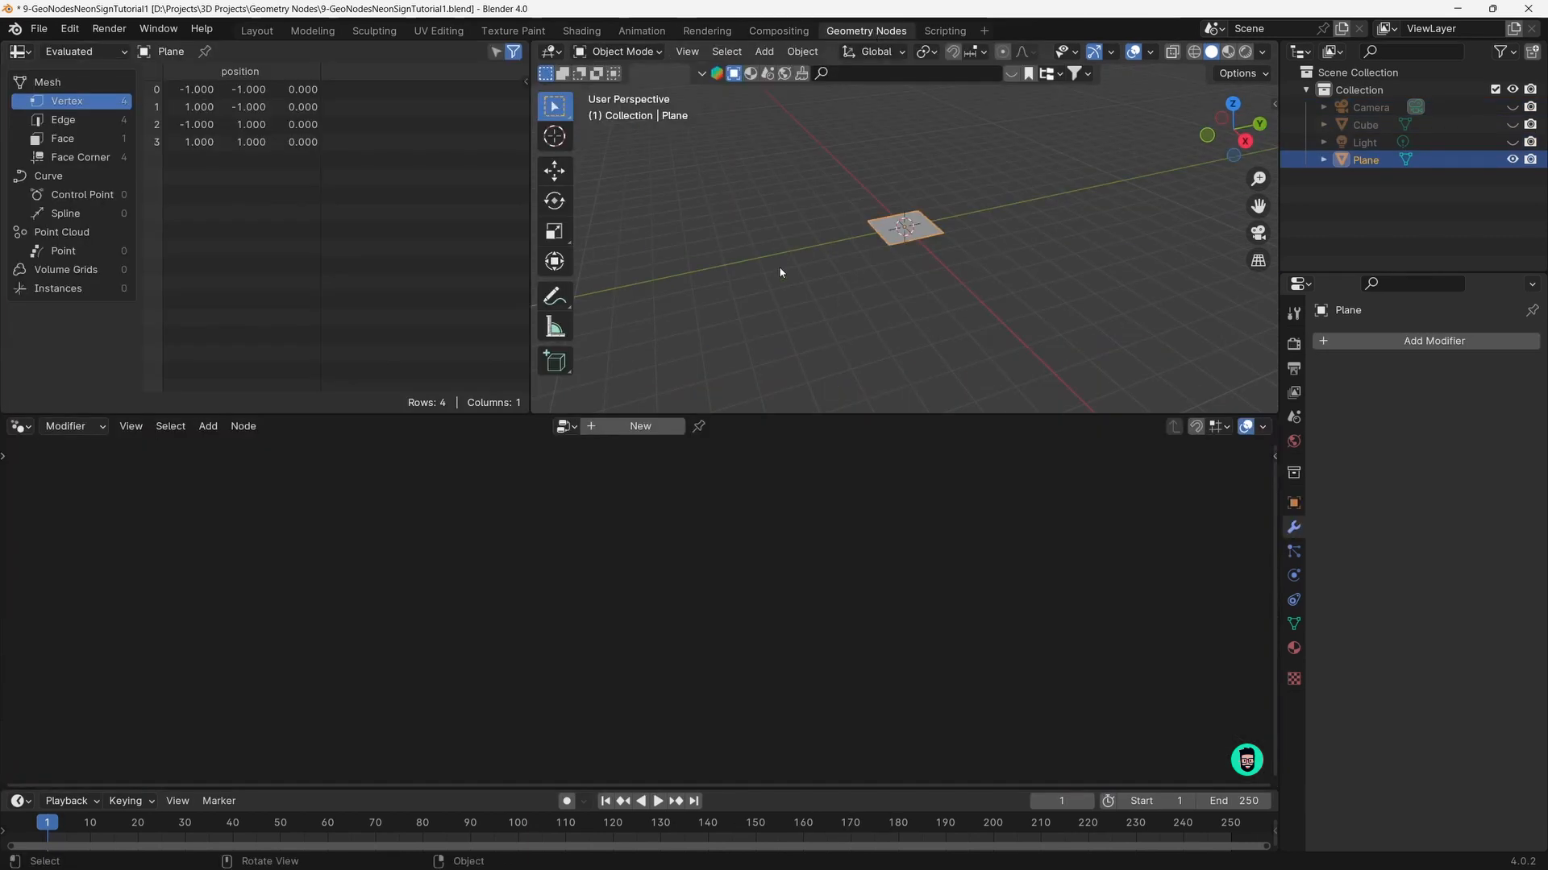
Turn the spreadsheet area into a second 3D viewport and frame the plane in both viewports
{"action": "left_click", "coordinate": [16, 52]}
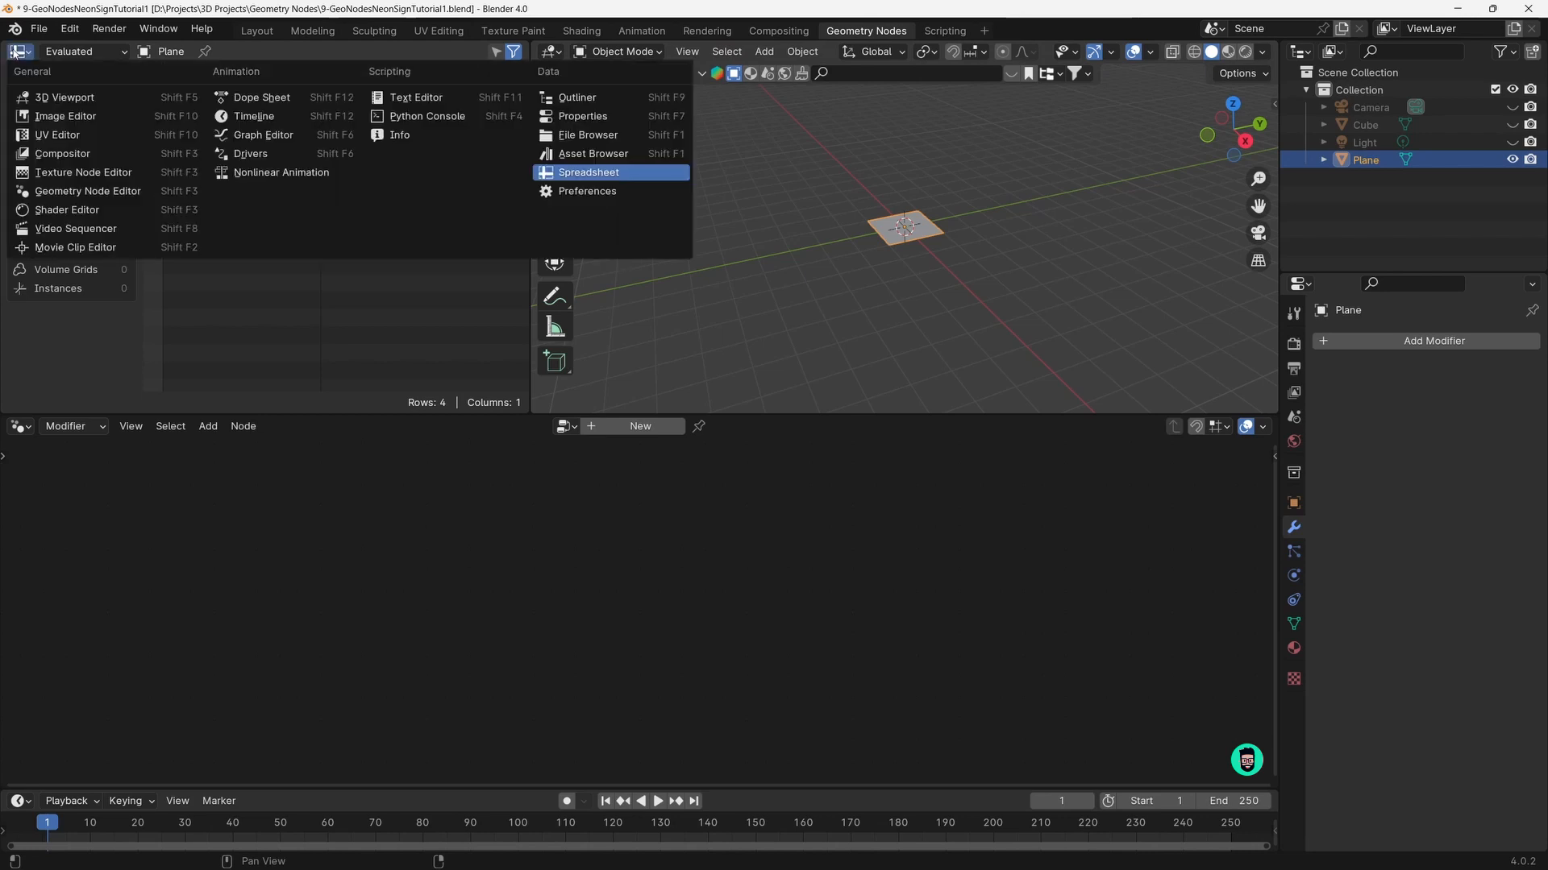
{"action": "left_click", "coordinate": [55, 96]}
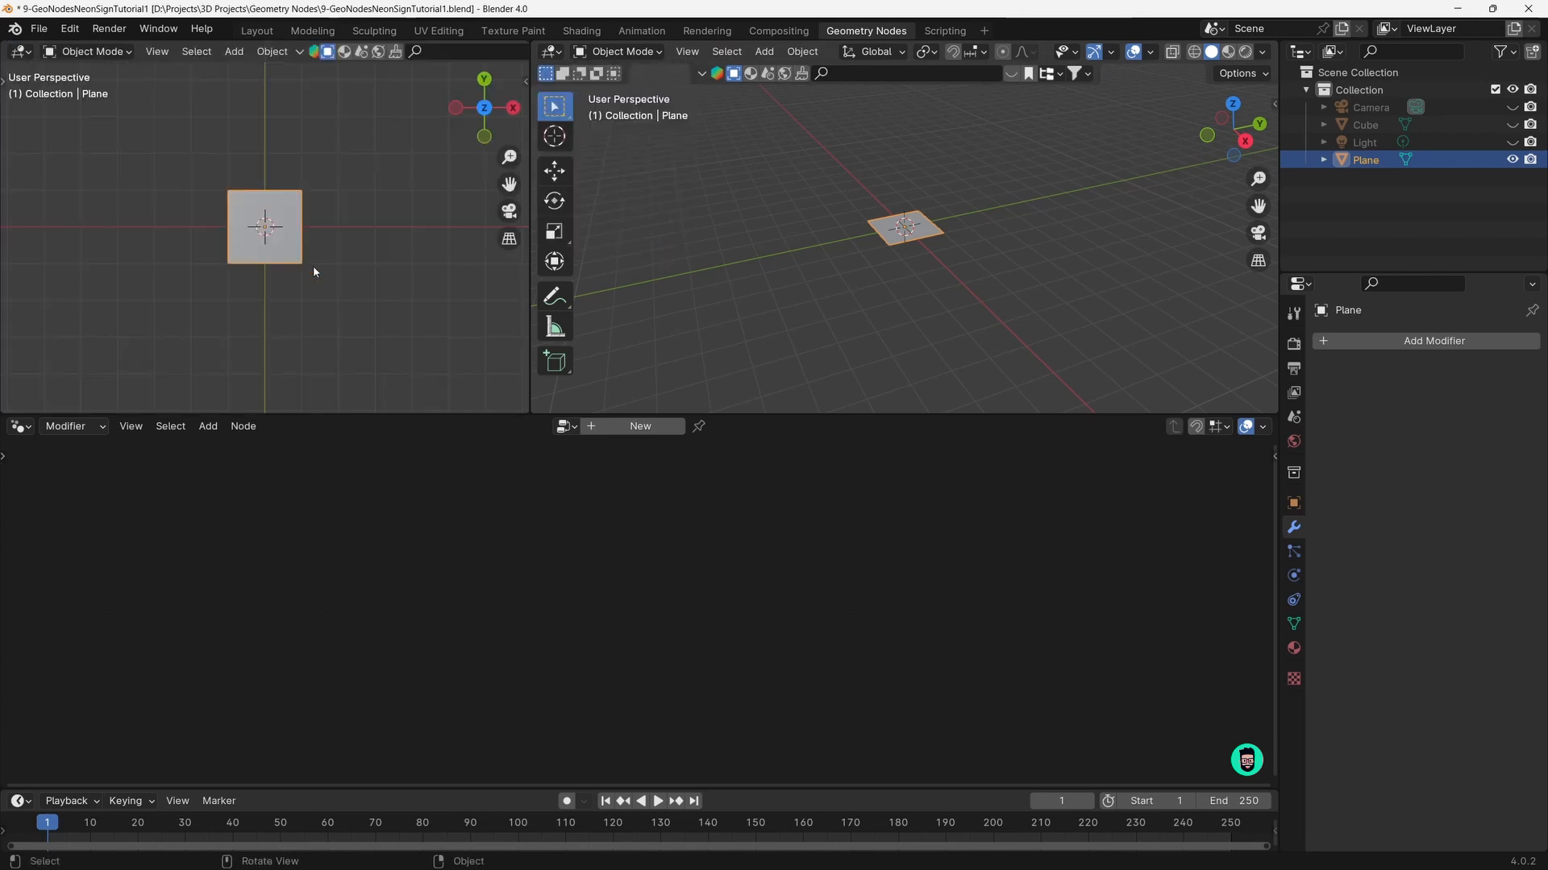
{"action": "scroll", "coordinate": [278, 268], "scroll_direction": "up", "scroll_amount": 5}
{"action": "middle_click_drag", "start_coordinate": [296, 242], "coordinate": [307, 282], "text": "shift"}
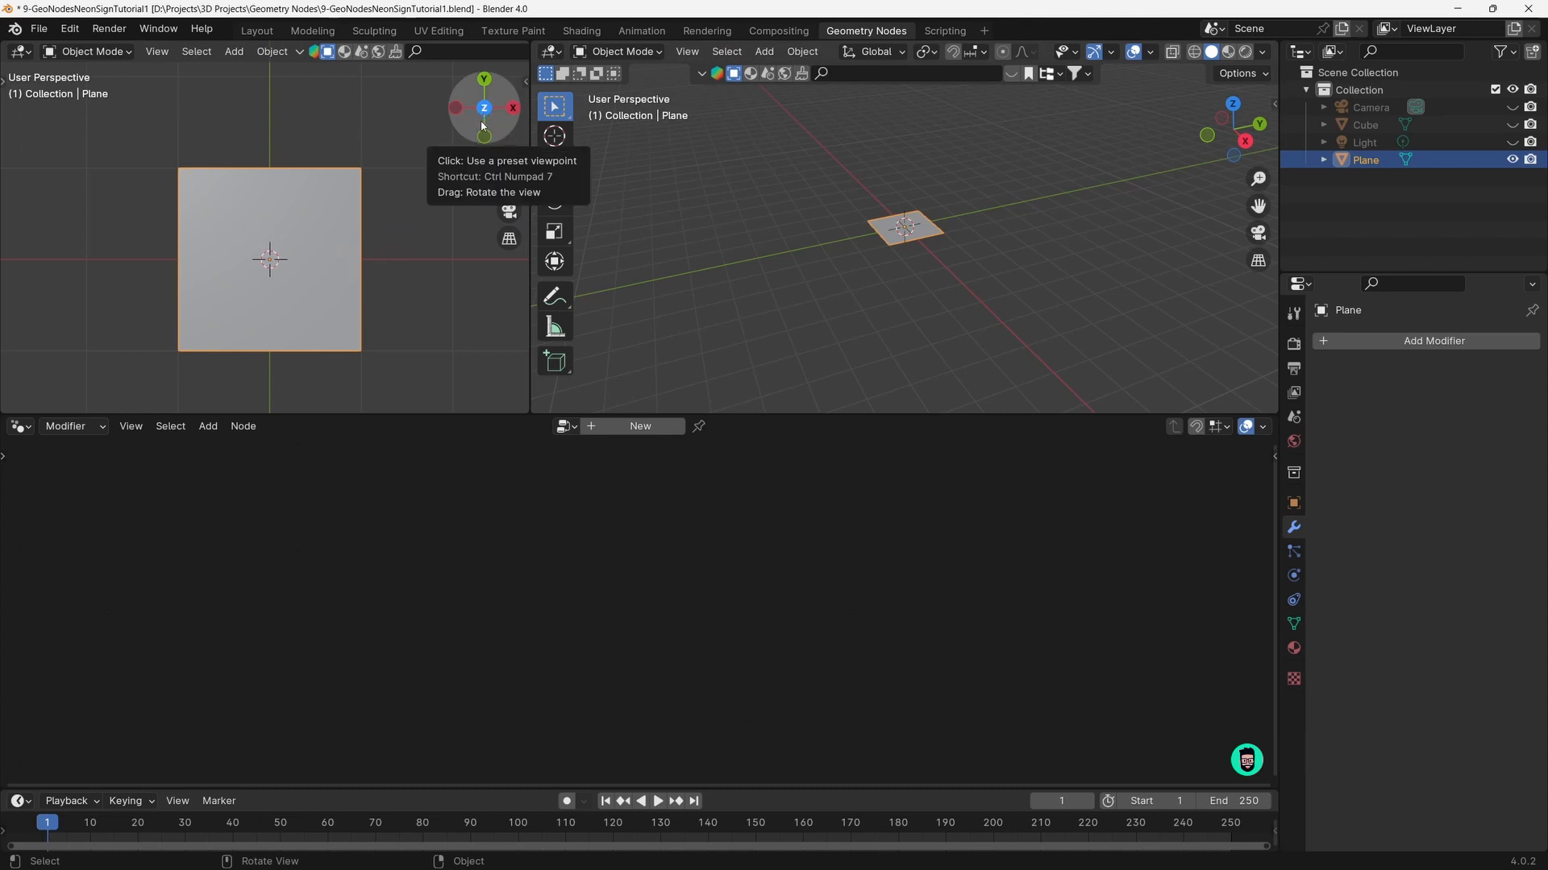
{"action": "middle_click_drag", "start_coordinate": [780, 242], "coordinate": [967, 272]}
{"action": "scroll", "coordinate": [823, 292], "scroll_direction": "up", "scroll_amount": 4}
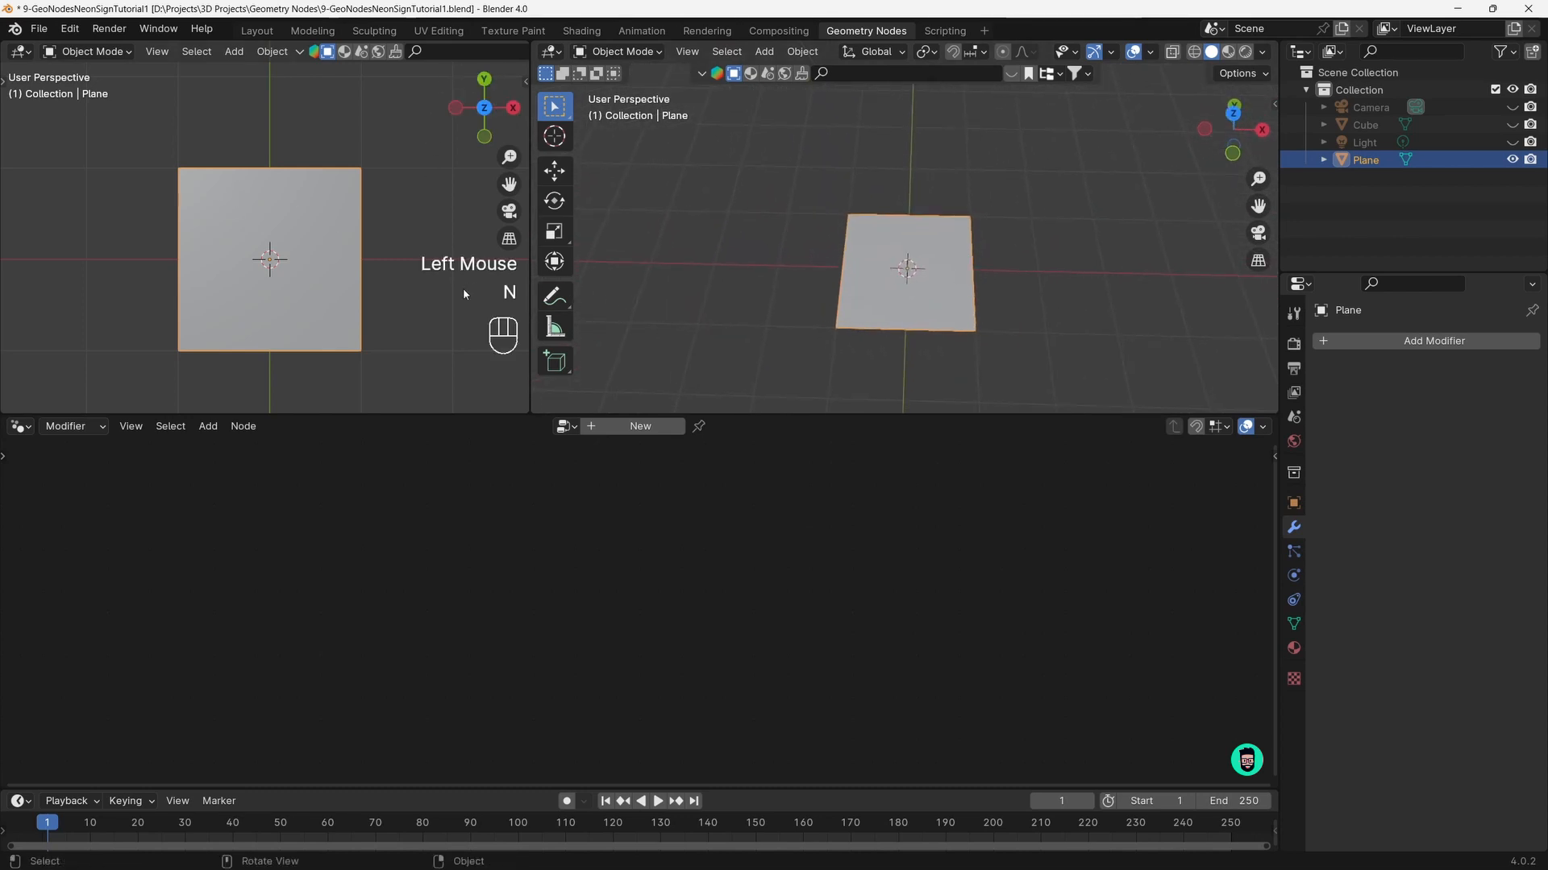
{"action": "middle_click_drag", "start_coordinate": [458, 302], "coordinate": [455, 320], "text": "shift"}
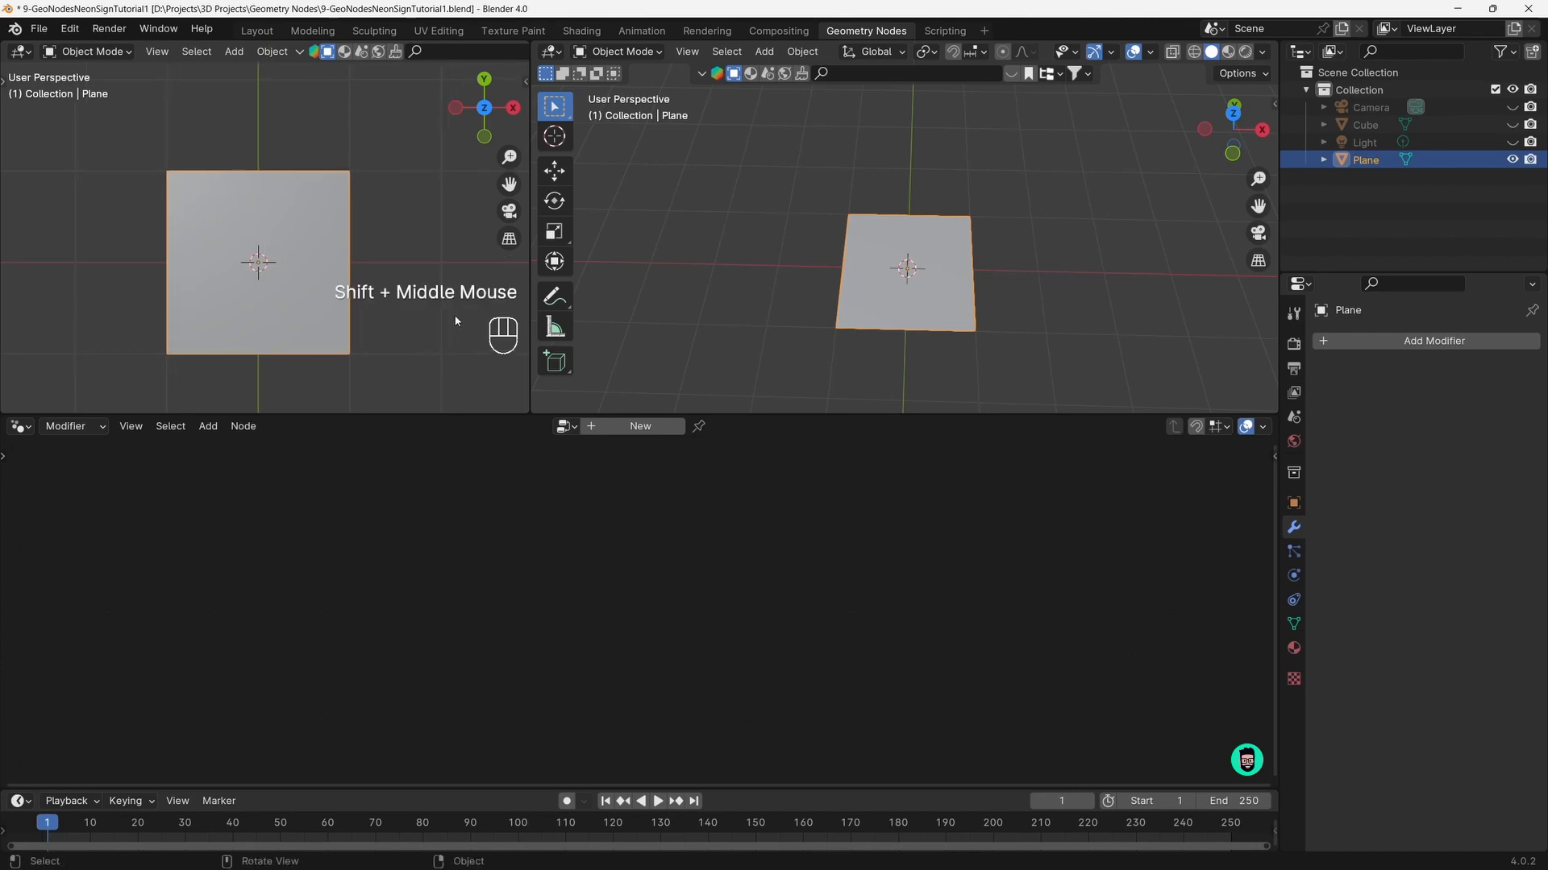
{"action": "scroll", "coordinate": [332, 53], "scroll_direction": "down", "scroll_amount": 5}
Create a new geometry node tree on the plane and enlarge the node editor area
{"action": "left_click", "coordinate": [640, 425]}
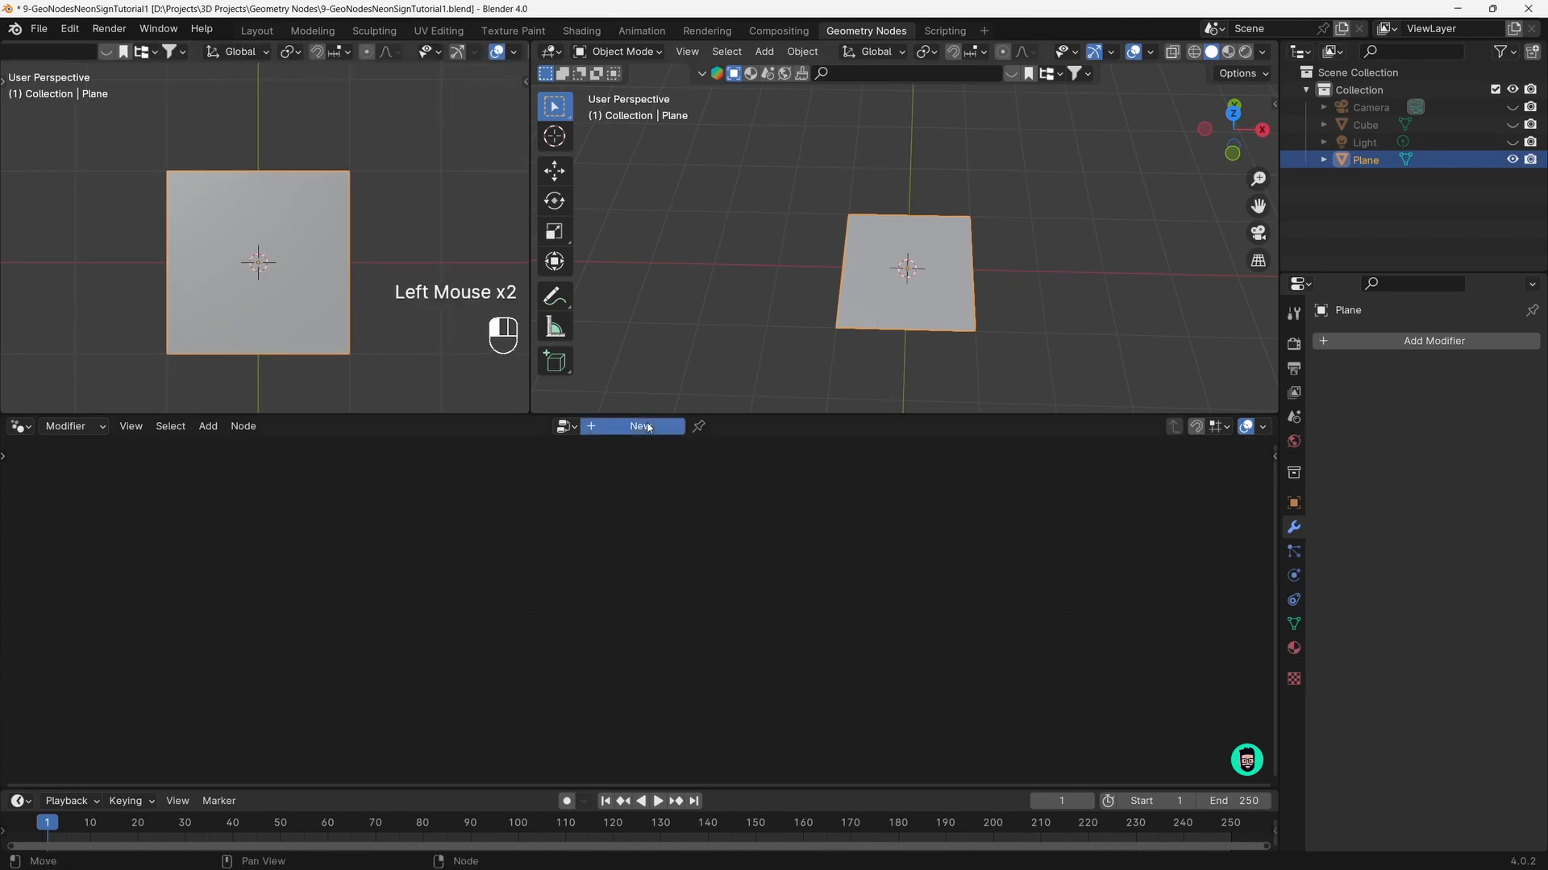
{"action": "middle_click_drag", "start_coordinate": [761, 603], "coordinate": [784, 539]}
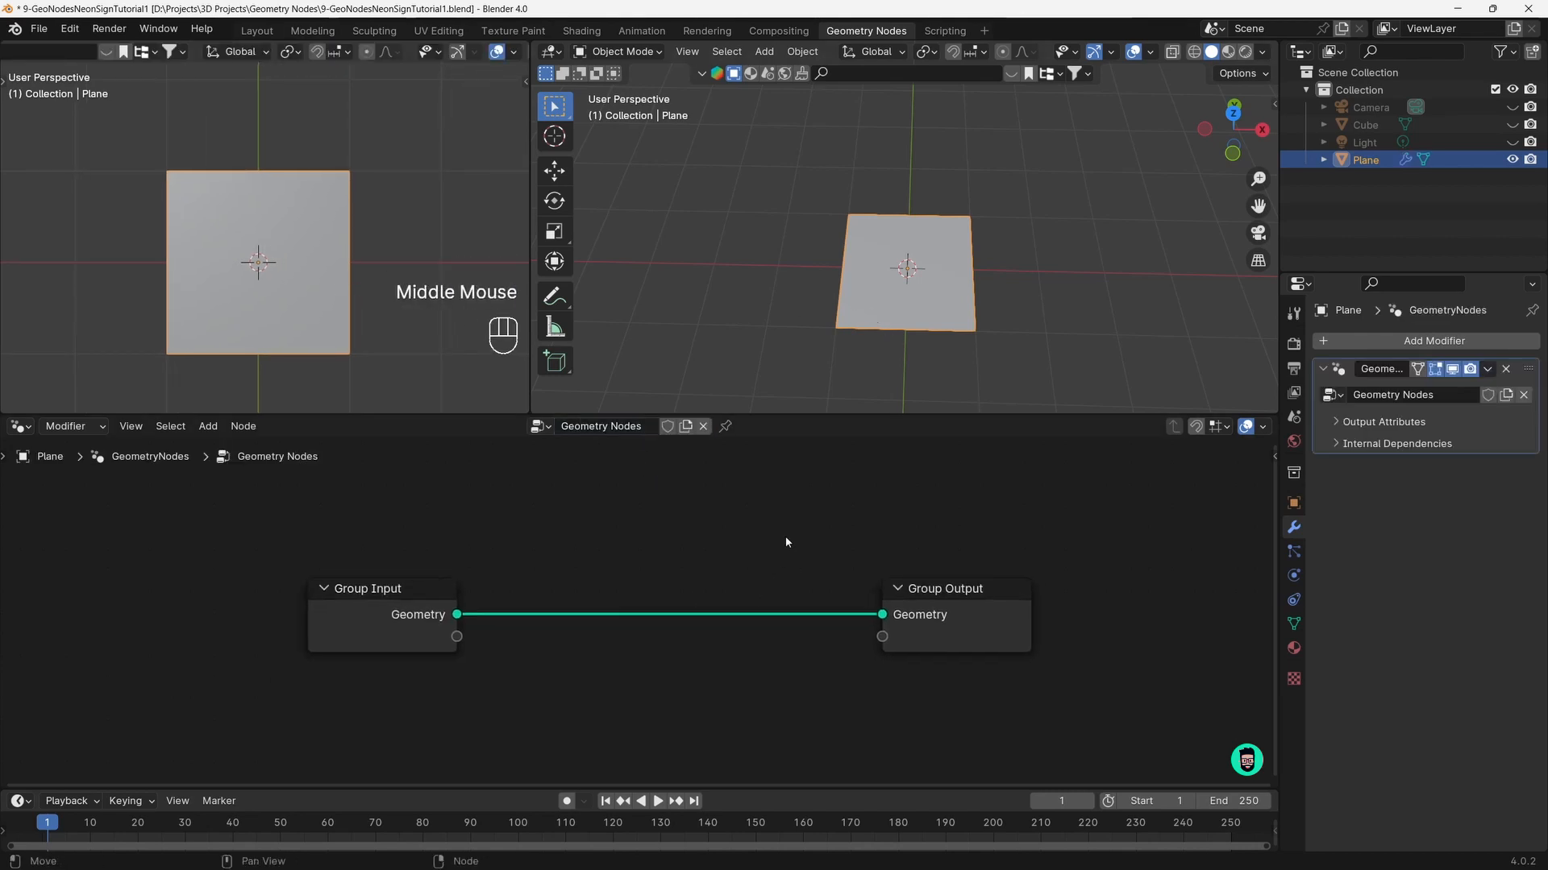
{"action": "left_click_drag", "start_coordinate": [773, 416], "coordinate": [774, 350]}
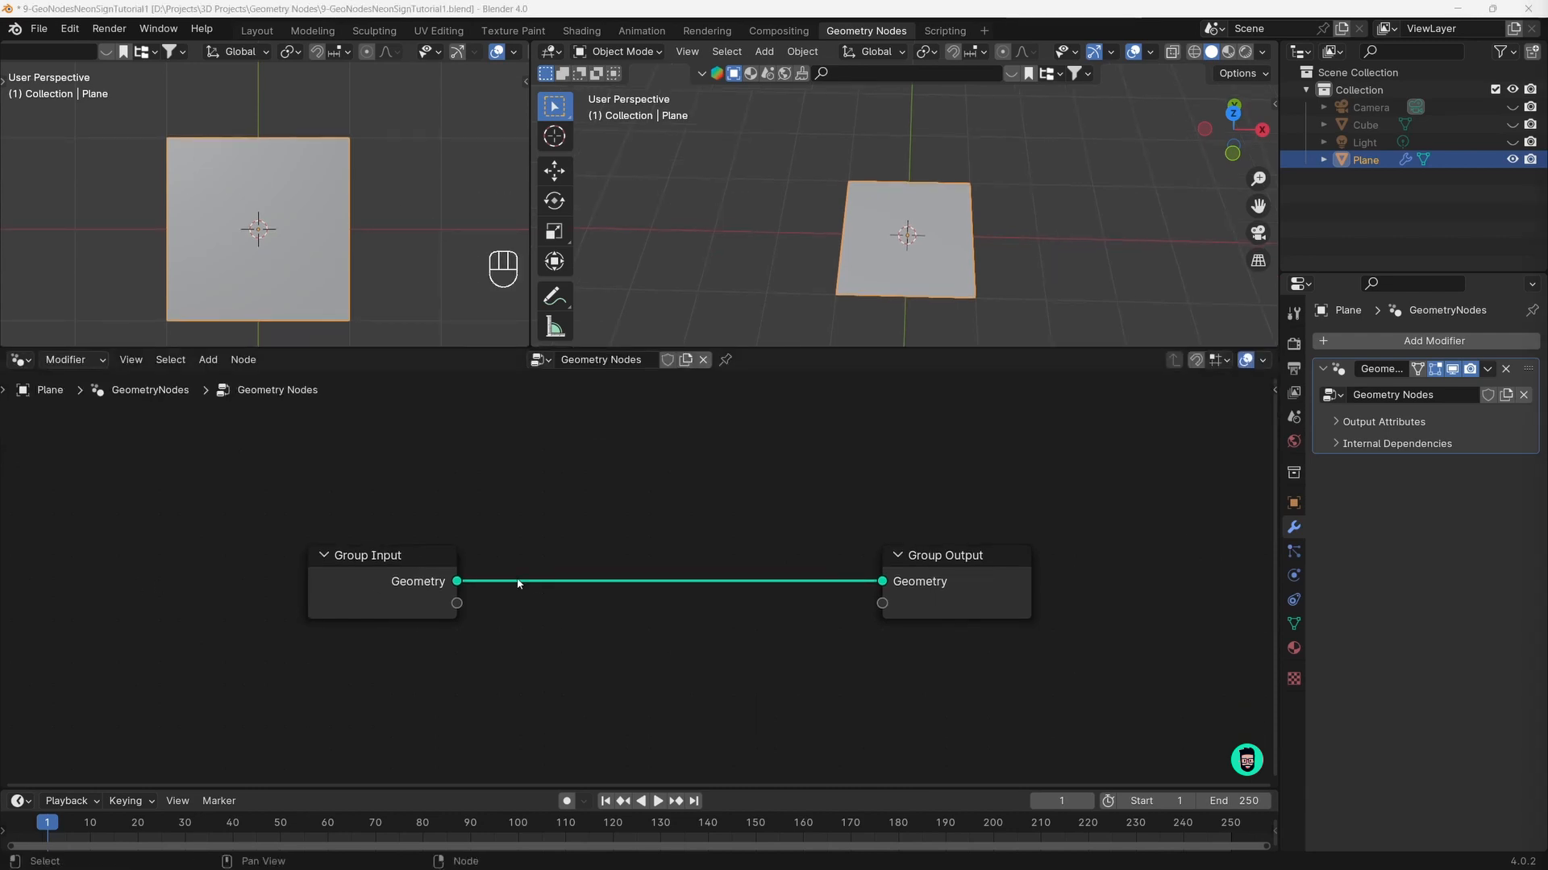
Disconnect Group Input from Group Output and move the two nodes far apart to make room between them
{"action": "left_click_drag", "start_coordinate": [379, 597], "coordinate": [321, 579]}
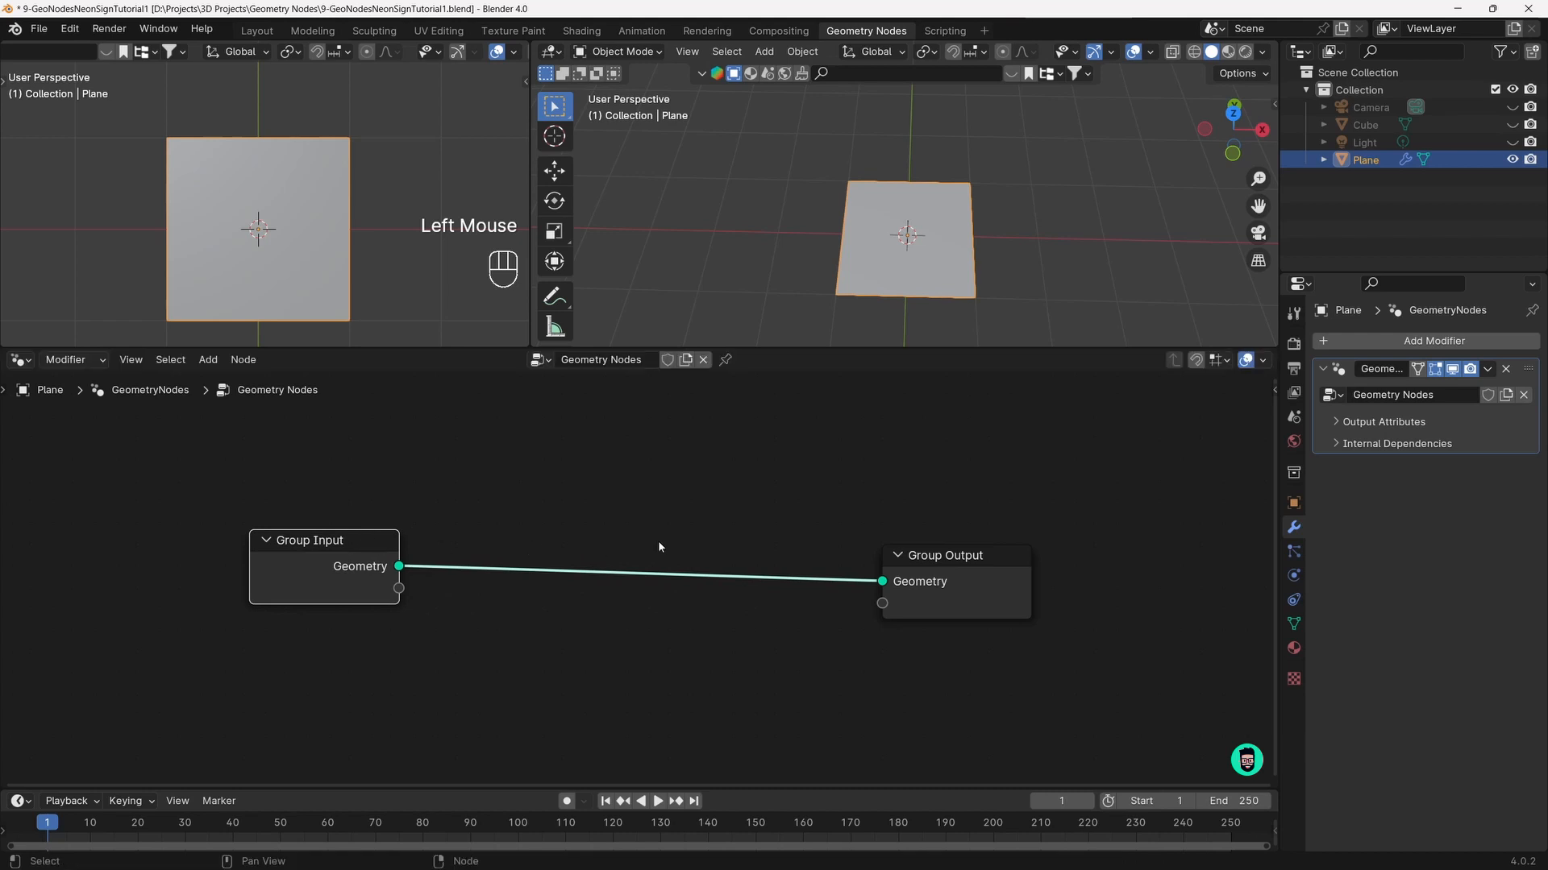
{"action": "left_click_drag", "start_coordinate": [882, 581], "coordinate": [709, 581]}
{"action": "left_click_drag", "start_coordinate": [274, 545], "coordinate": [51, 437]}
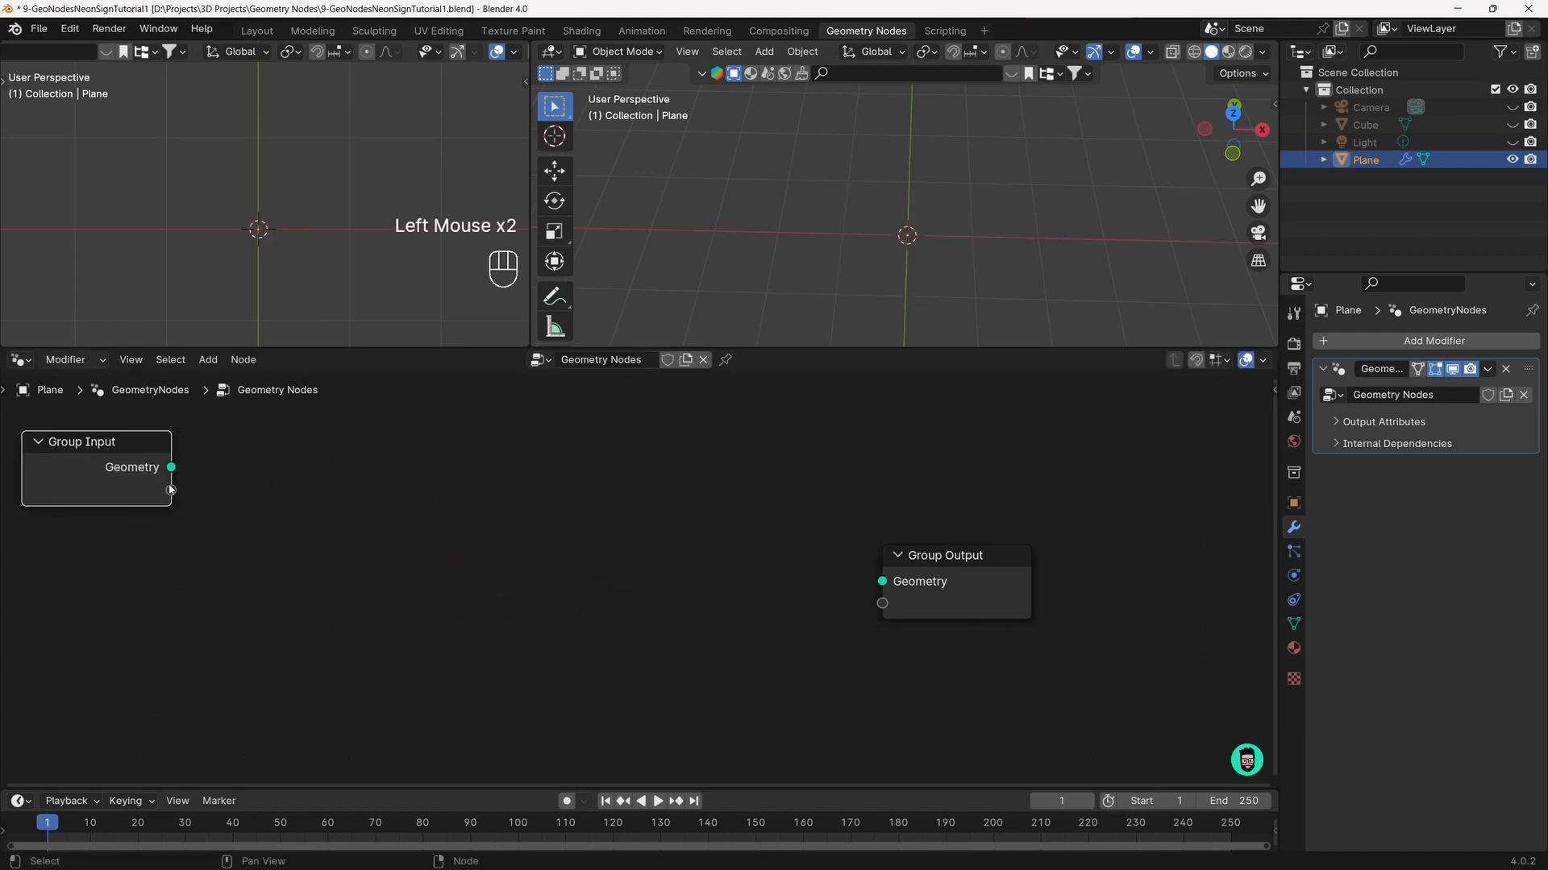
{"action": "scroll", "coordinate": [637, 588], "scroll_direction": "down", "scroll_amount": 3}
{"action": "left_click_drag", "start_coordinate": [853, 581], "coordinate": [1173, 603]}
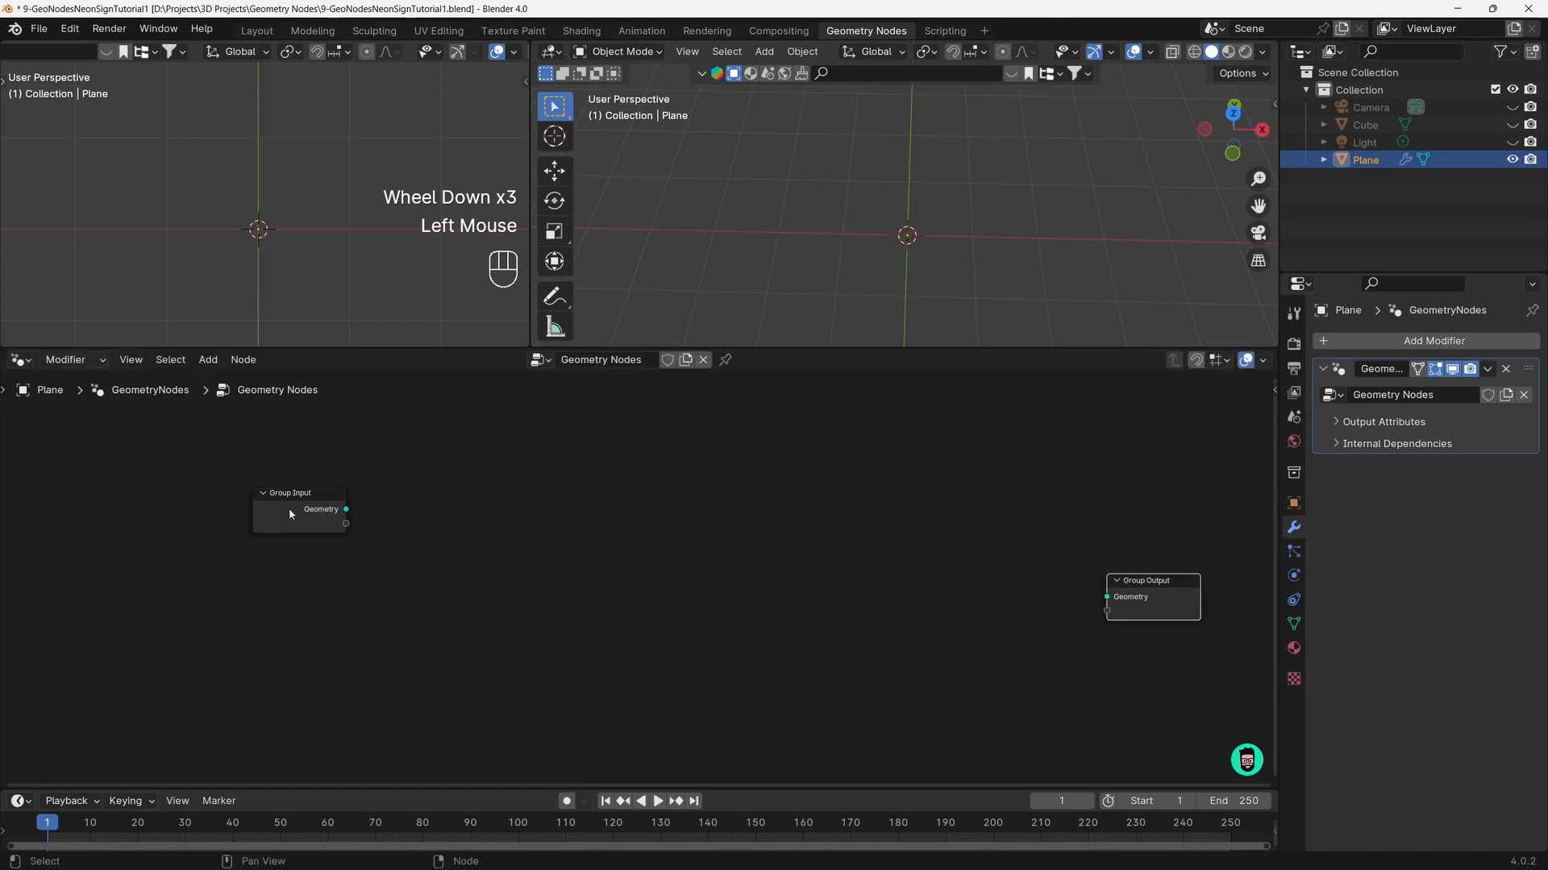
{"action": "left_click_drag", "start_coordinate": [288, 508], "coordinate": [212, 481]}
{"action": "middle_click_drag", "start_coordinate": [620, 661], "coordinate": [617, 607]}
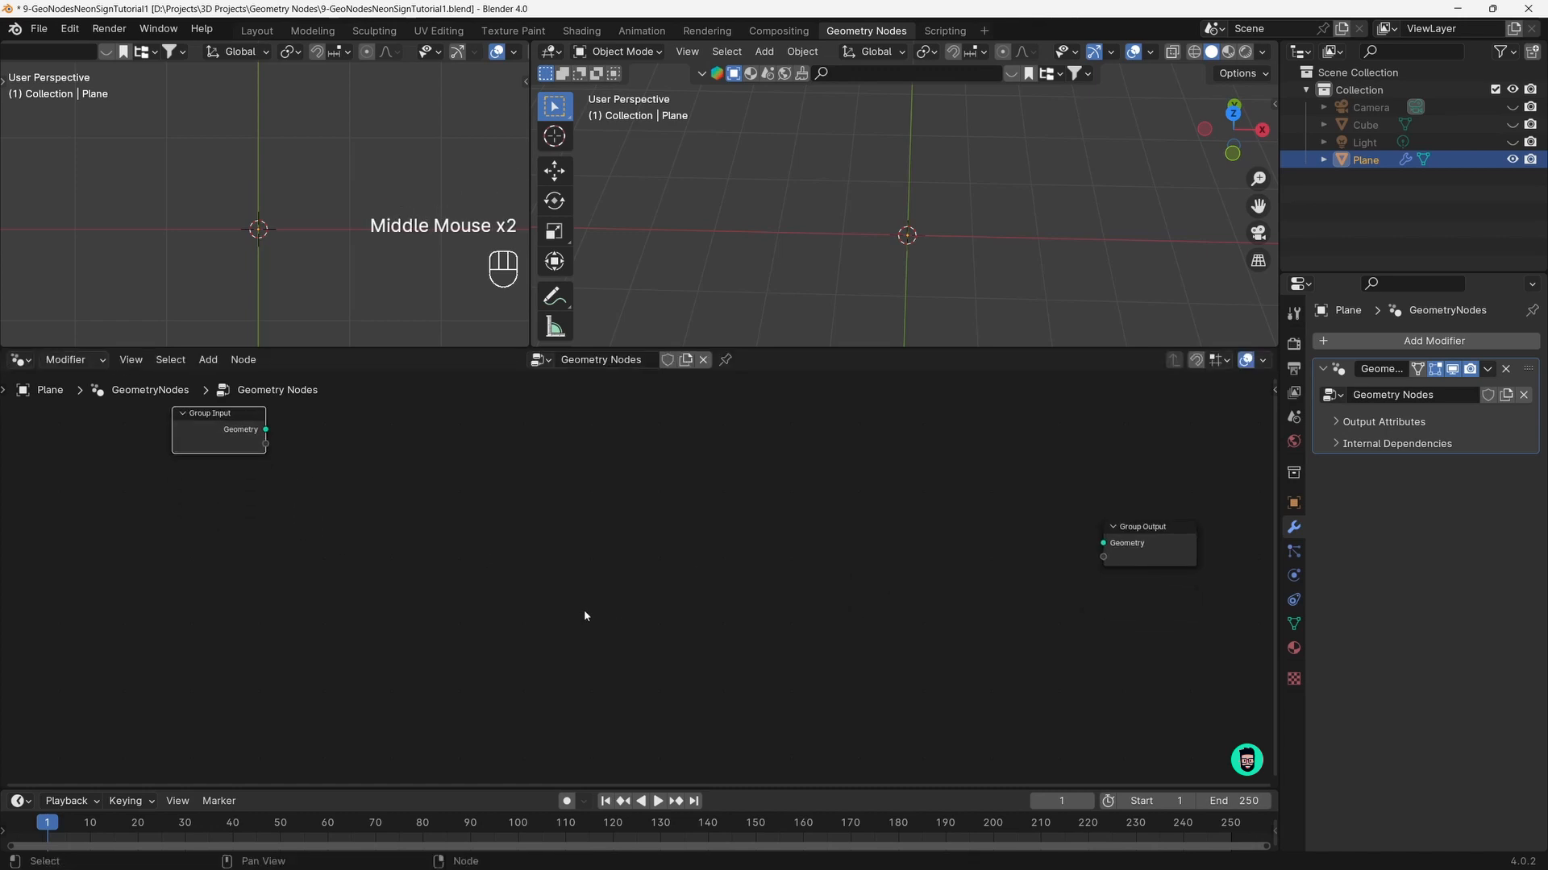
Add a String node between the two group nodes and set its text to "Vector Recite"
{"action": "double_click", "coordinate": [558, 583]}
{"action": "key", "text": "shift+a"}
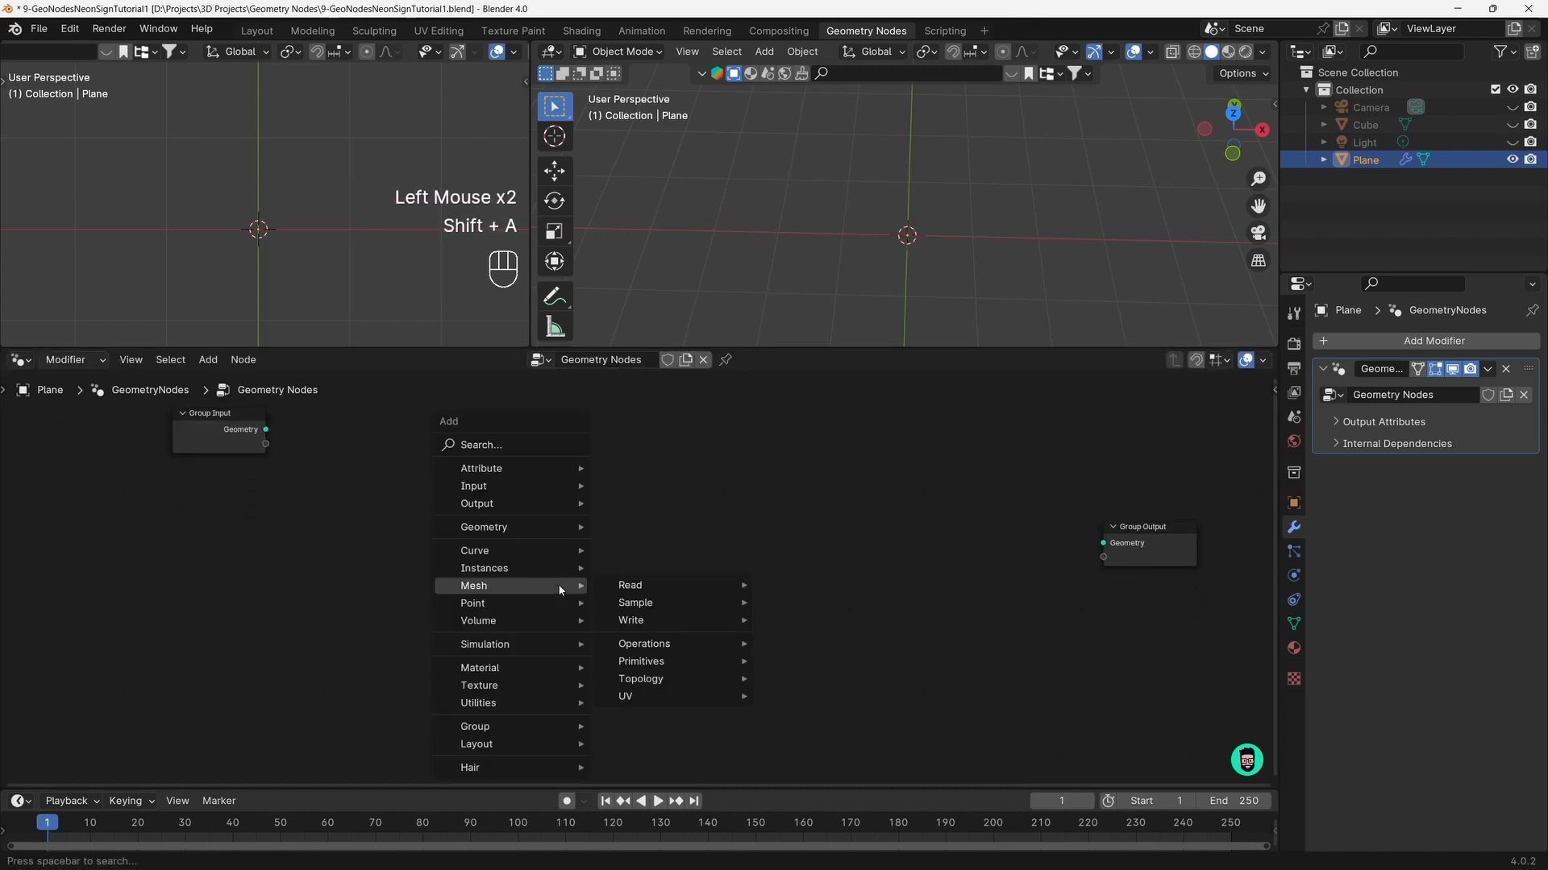
{"action": "type", "text": "s"}
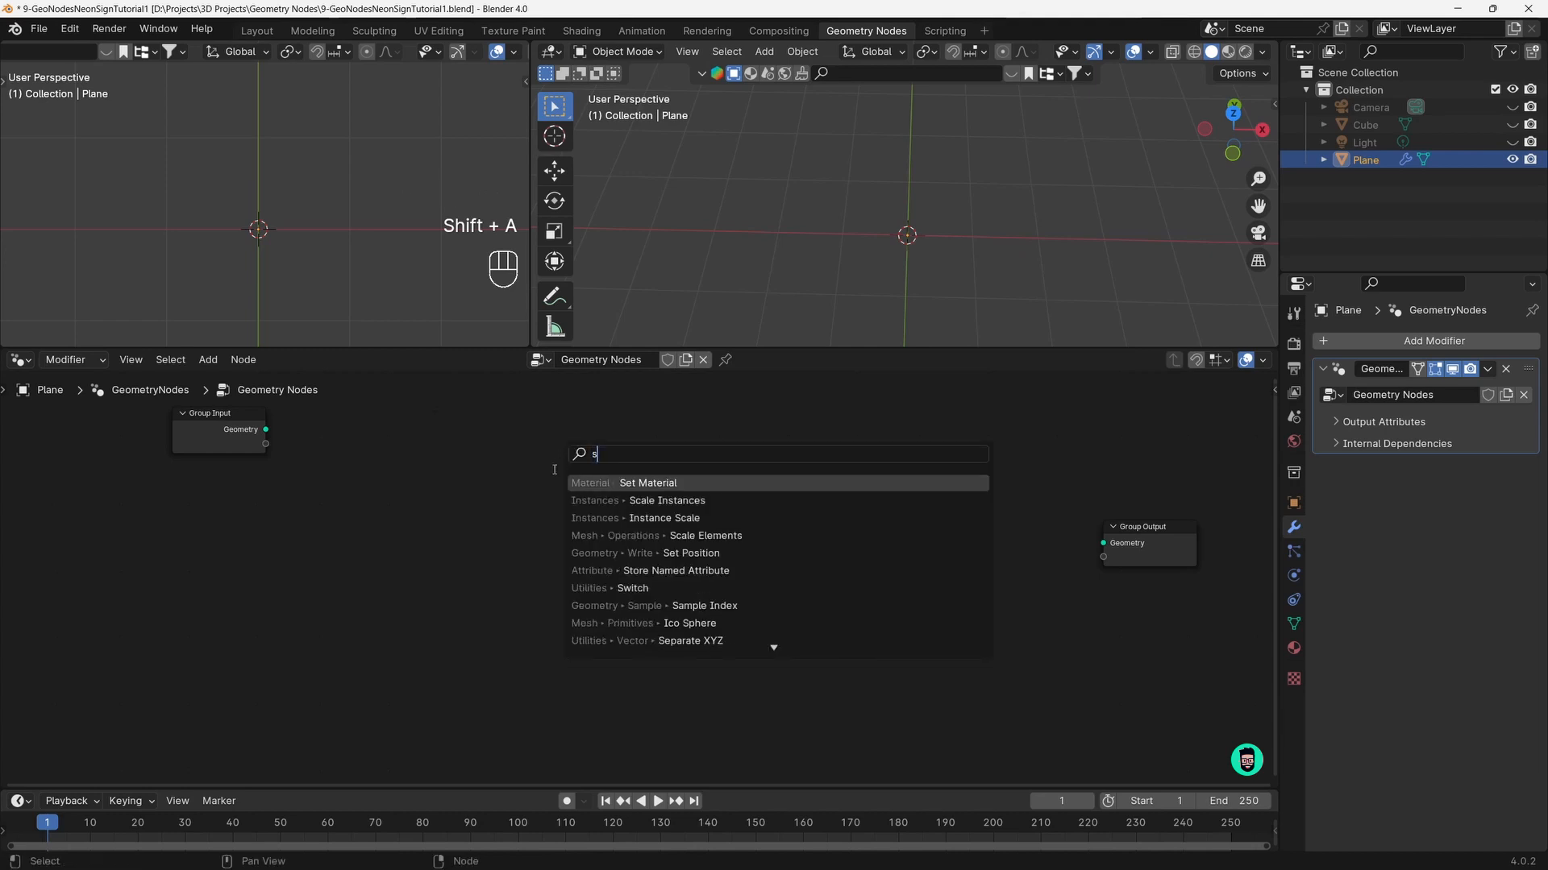
{"action": "type", "text": "tring"}
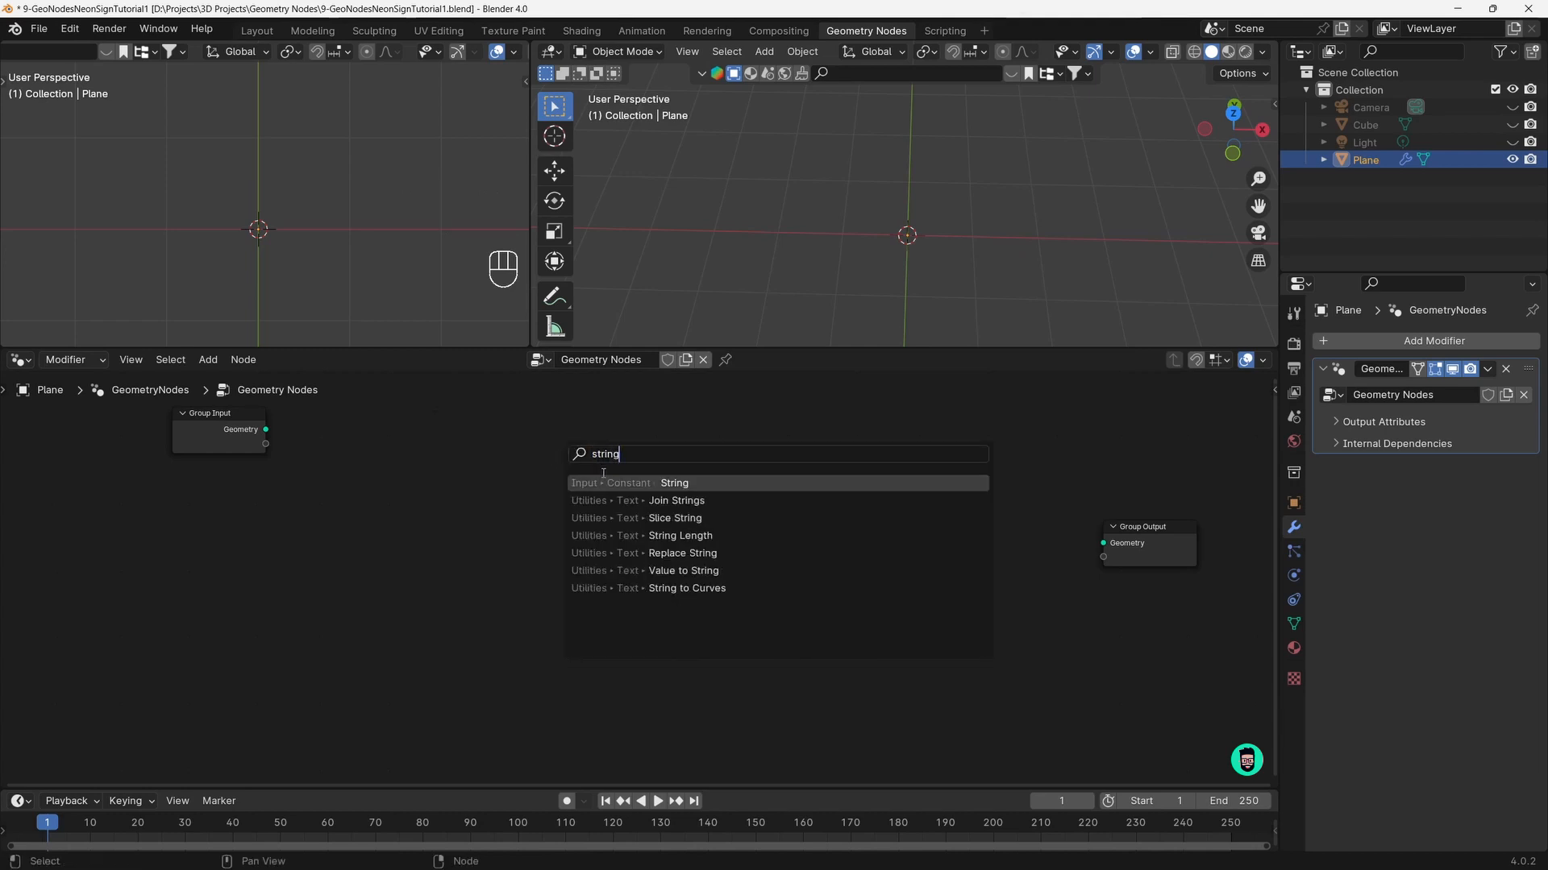
{"action": "key", "text": "Return"}
{"action": "left_click", "coordinate": [501, 648]}
{"action": "left_click", "coordinate": [503, 645]}
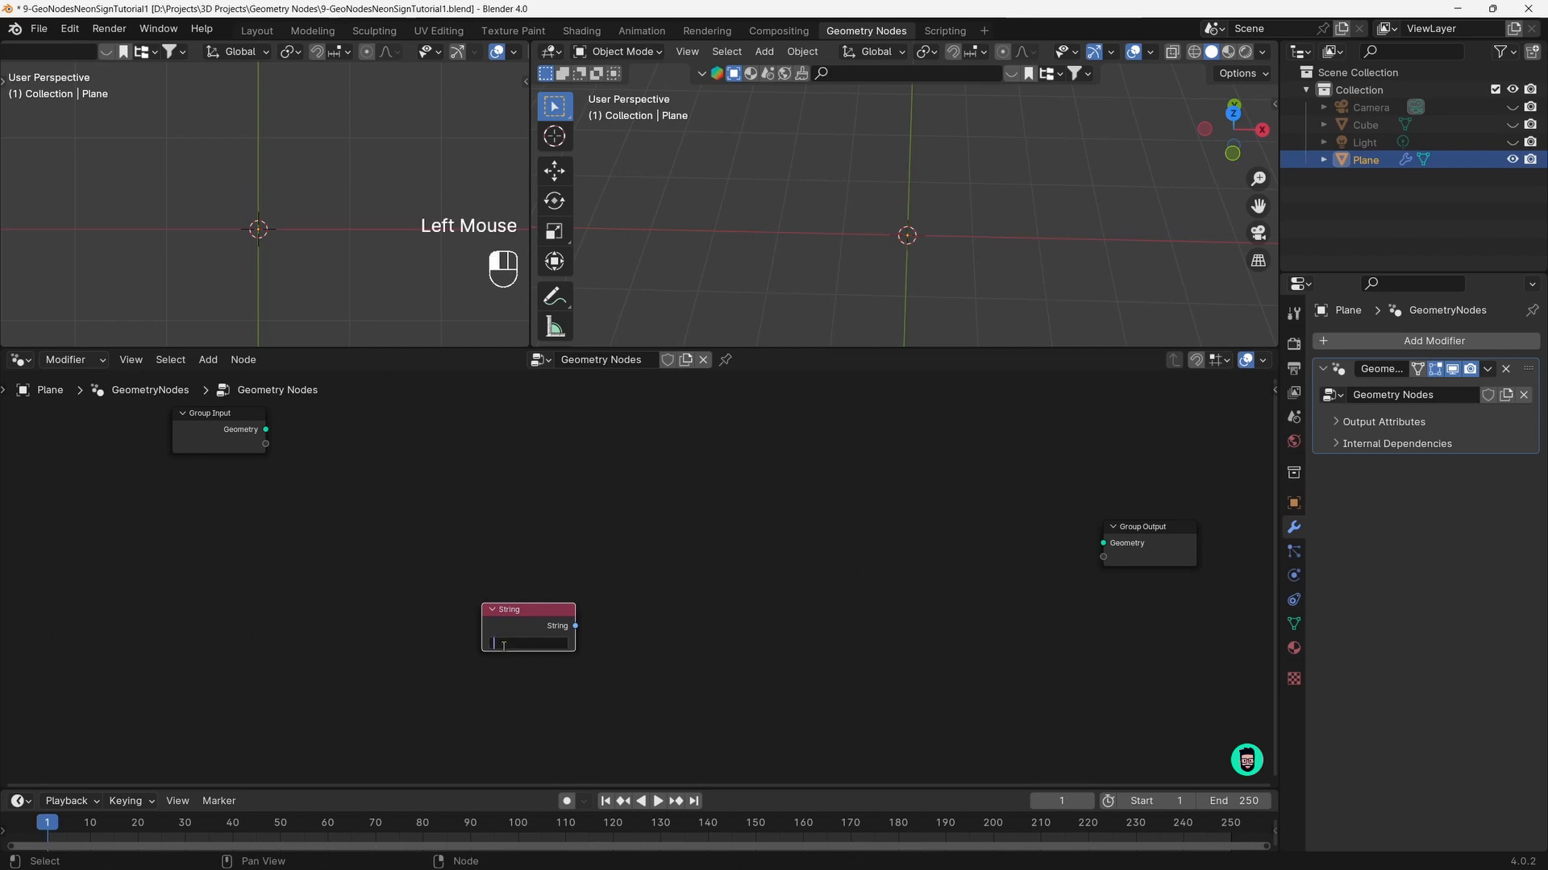
{"action": "type", "text": "Vector Recite"}
Try to connect the String node directly to the Group Output's Geometry input, and detach the link again
{"action": "left_click_drag", "start_coordinate": [575, 626], "coordinate": [1104, 545]}
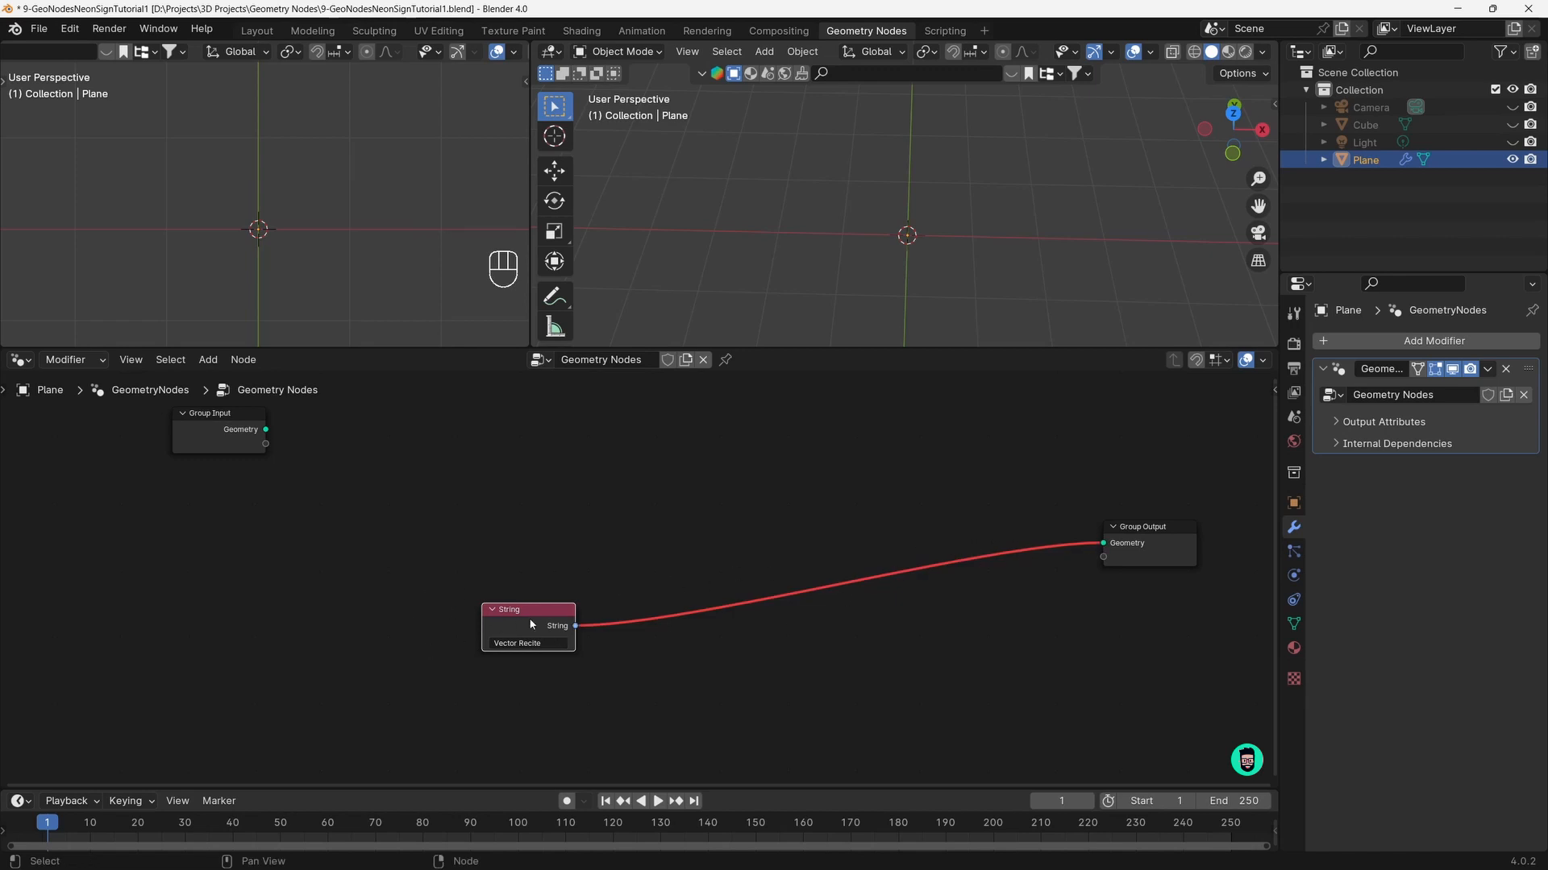
{"action": "left_click_drag", "start_coordinate": [531, 624], "coordinate": [366, 625]}
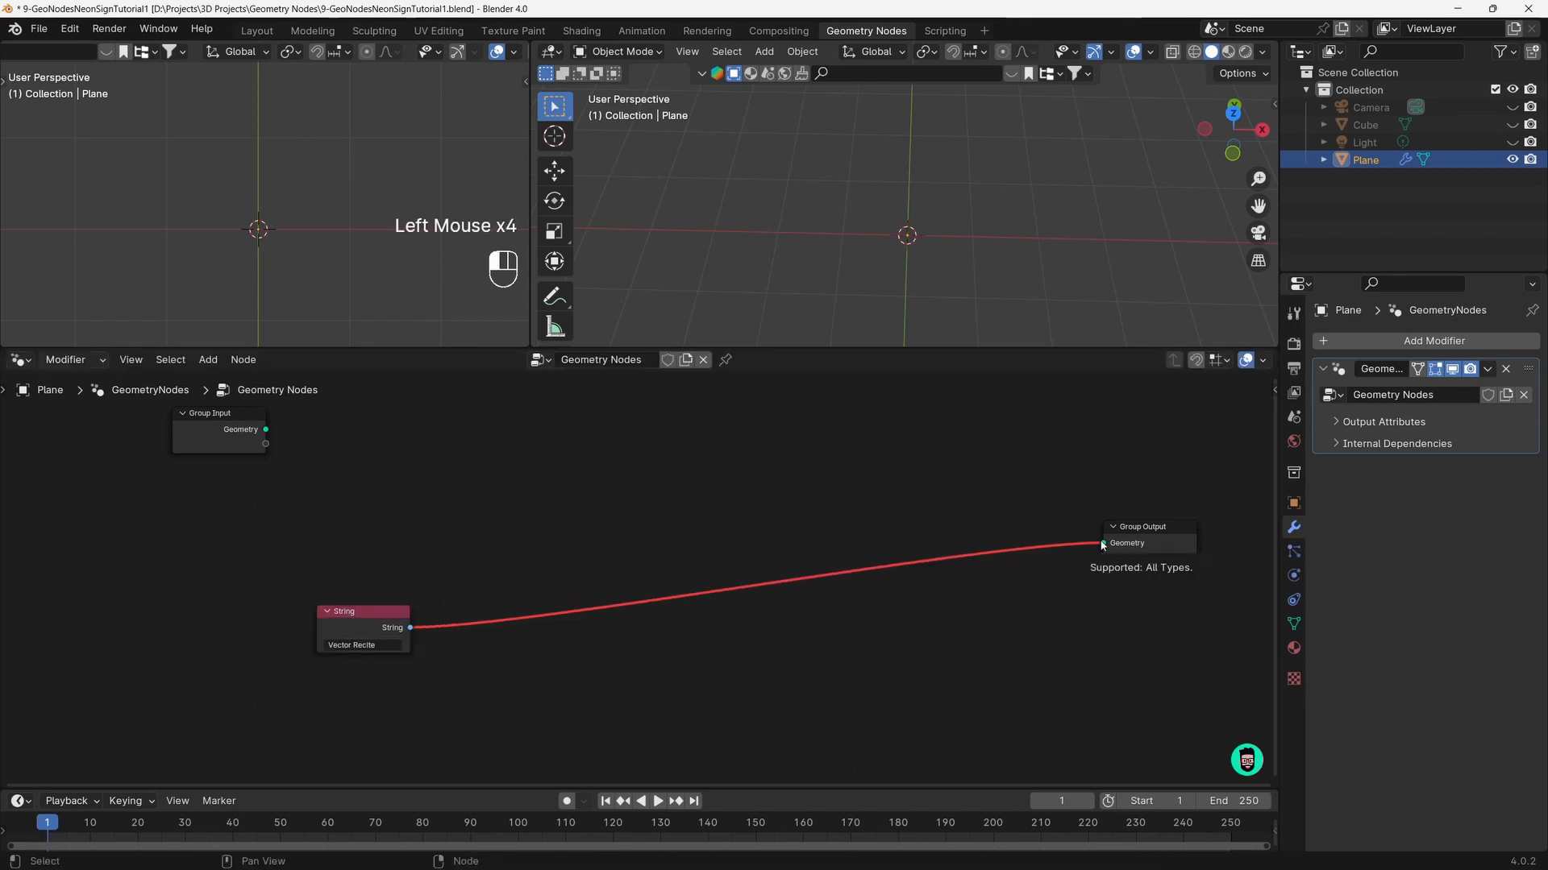
{"action": "left_click_drag", "start_coordinate": [1101, 542], "coordinate": [709, 563]}
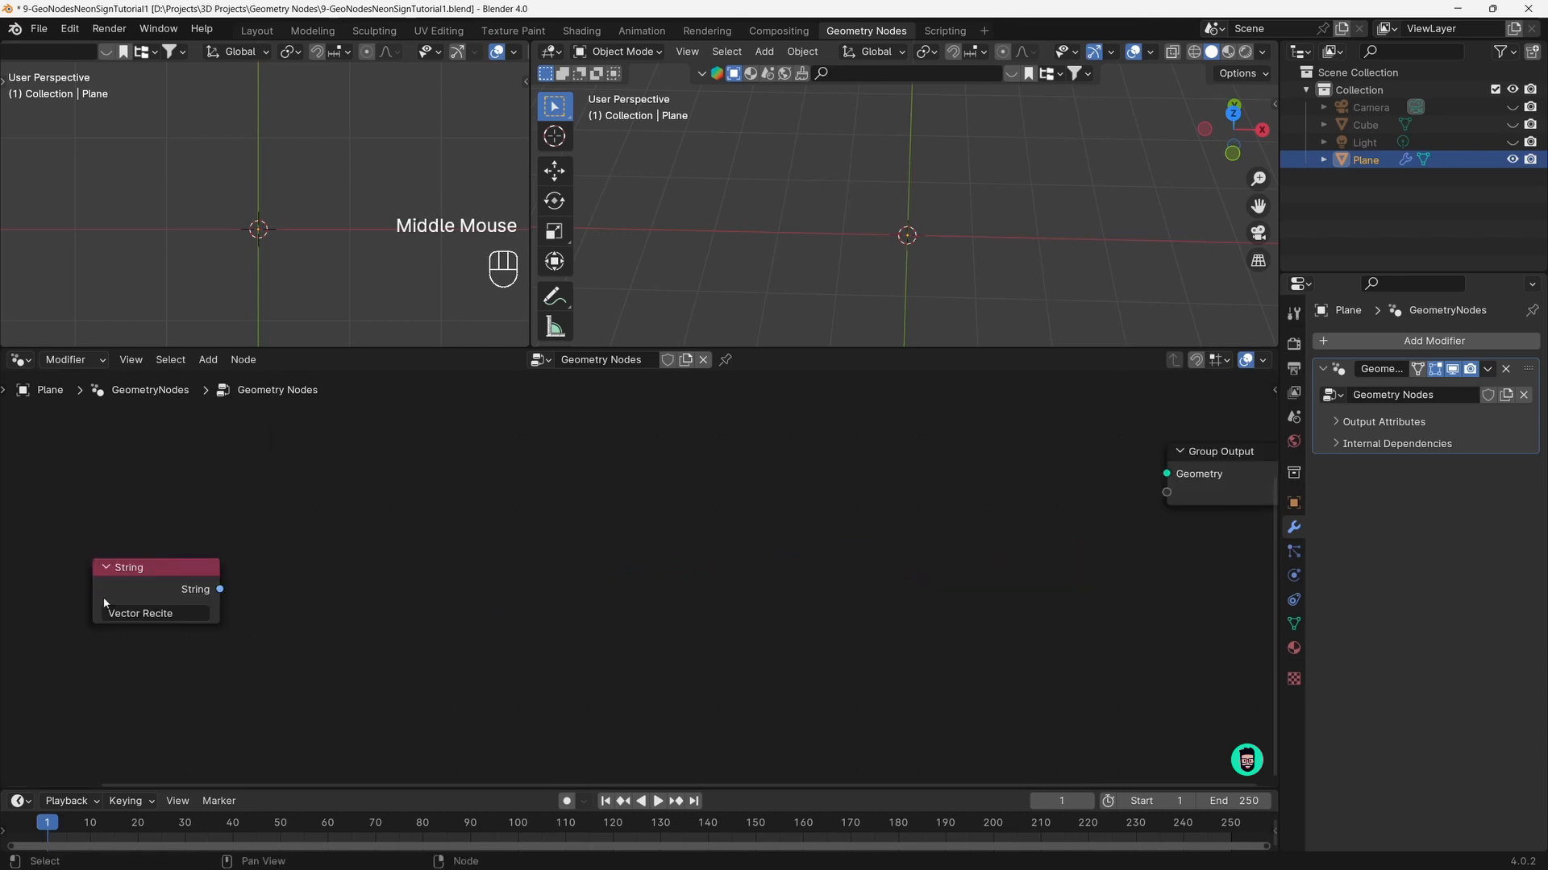
Reposition the String node and place a String to Curves node between it and the Group Output
{"action": "left_click_drag", "start_coordinate": [106, 600], "coordinate": [199, 631]}
{"action": "middle_click_drag", "start_coordinate": [538, 570], "coordinate": [505, 559]}
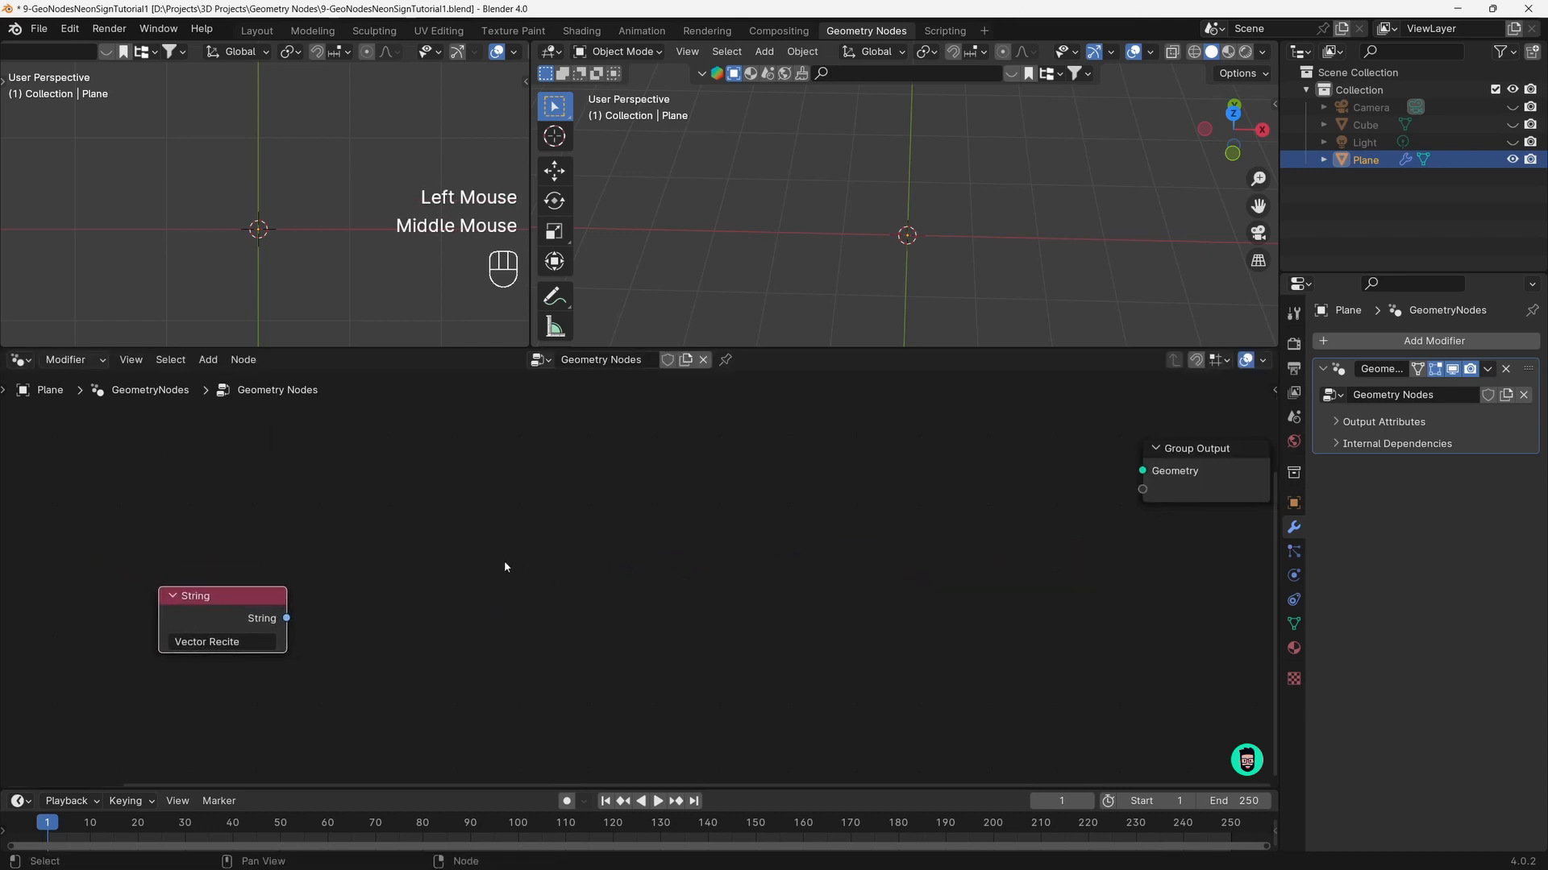
{"action": "left_click", "coordinate": [521, 545]}
{"action": "key", "text": "shift+a"}
{"action": "mouse_move", "coordinate": [524, 538]}
{"action": "type", "text": "s"}
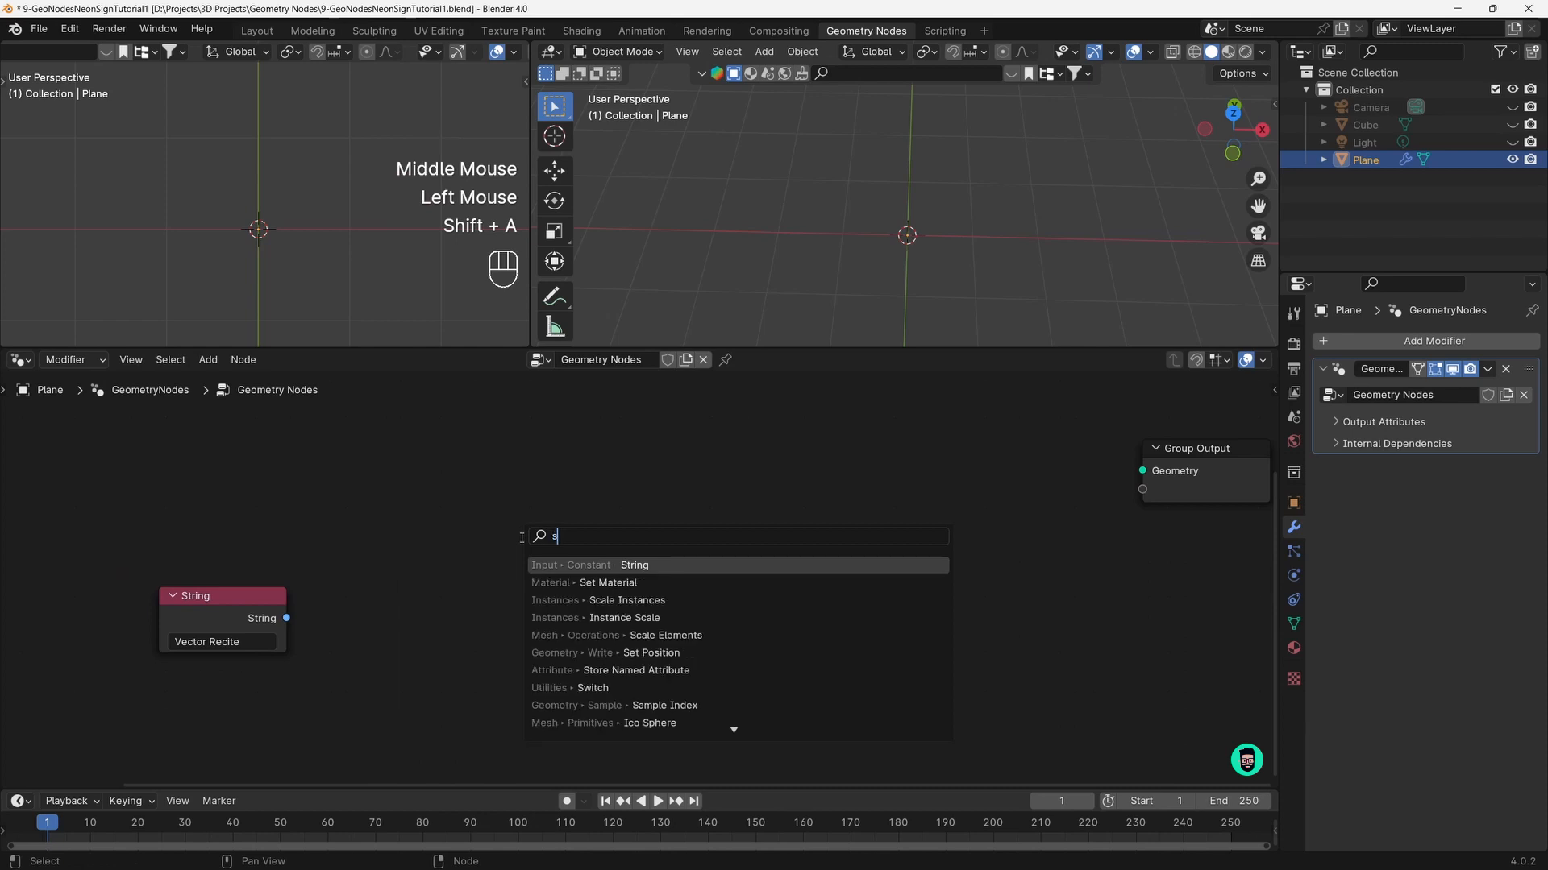
{"action": "type", "text": "tring to"}
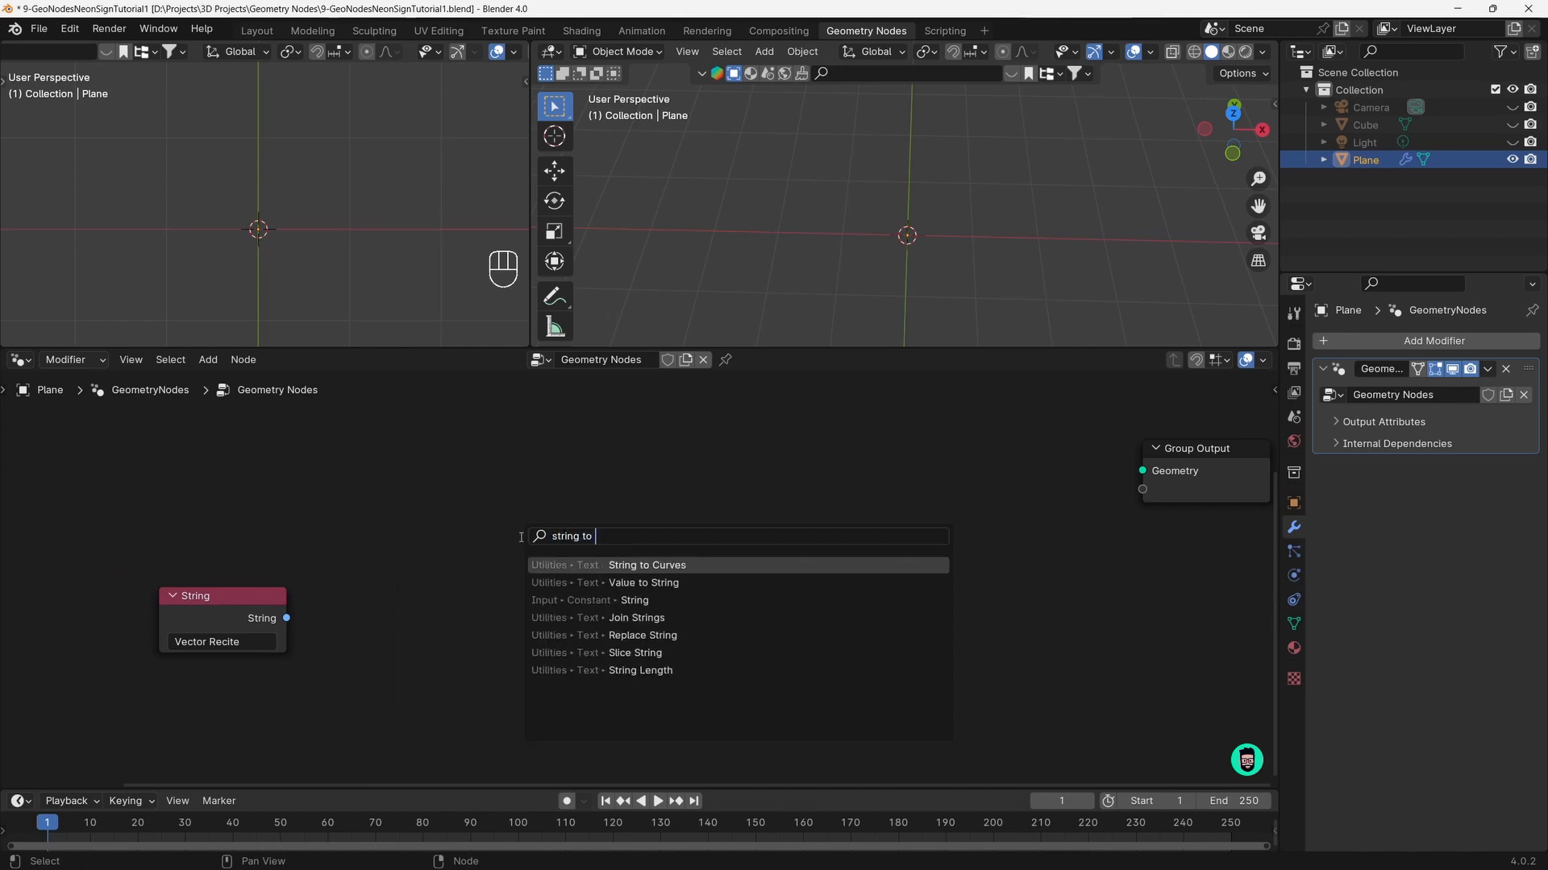
{"action": "key", "text": "Return"}
{"action": "left_click", "coordinate": [592, 665]}
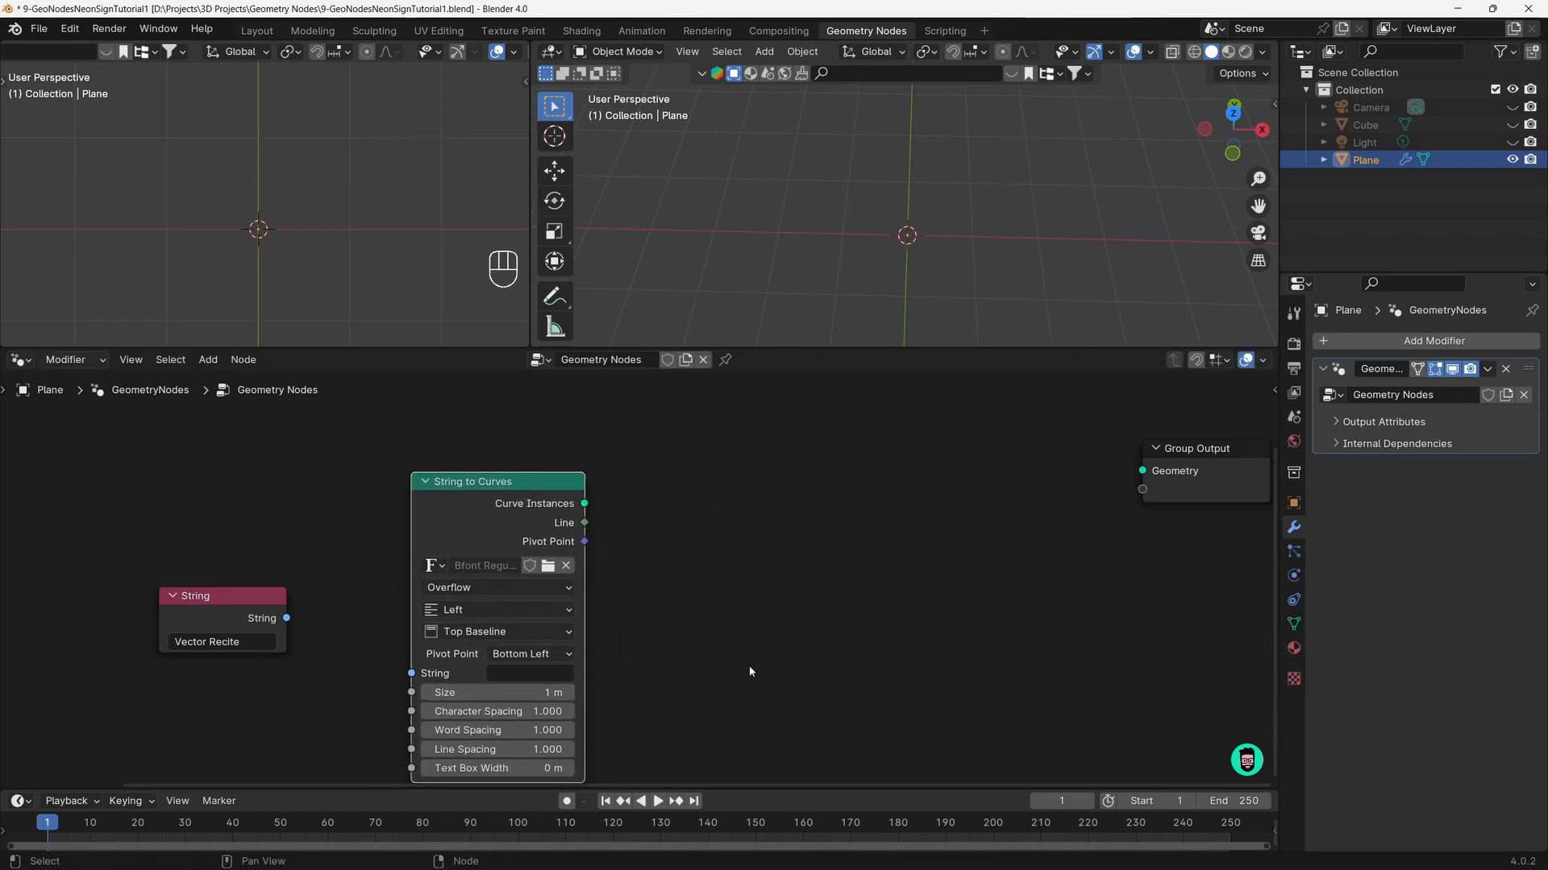
Connect the String node to the String to Curves node's String input, and its Curve Instances output to the Group Output's Geometry
{"action": "middle_click_drag", "start_coordinate": [593, 665], "coordinate": [583, 635]}
{"action": "left_click_drag", "start_coordinate": [280, 591], "coordinate": [405, 644]}
{"action": "middle_click_drag", "start_coordinate": [590, 477], "coordinate": [568, 480]}
{"action": "left_click_drag", "start_coordinate": [555, 477], "coordinate": [1109, 450]}
{"action": "mouse_move", "coordinate": [832, 222]}
{"action": "middle_mouse_down", "text": "shift"}
{"action": "mouse_move", "coordinate": [836, 208]}
{"action": "mouse_move", "coordinate": [764, 201]}
{"action": "mouse_move", "coordinate": [819, 248]}
{"action": "middle_mouse_up", "text": "shift"}
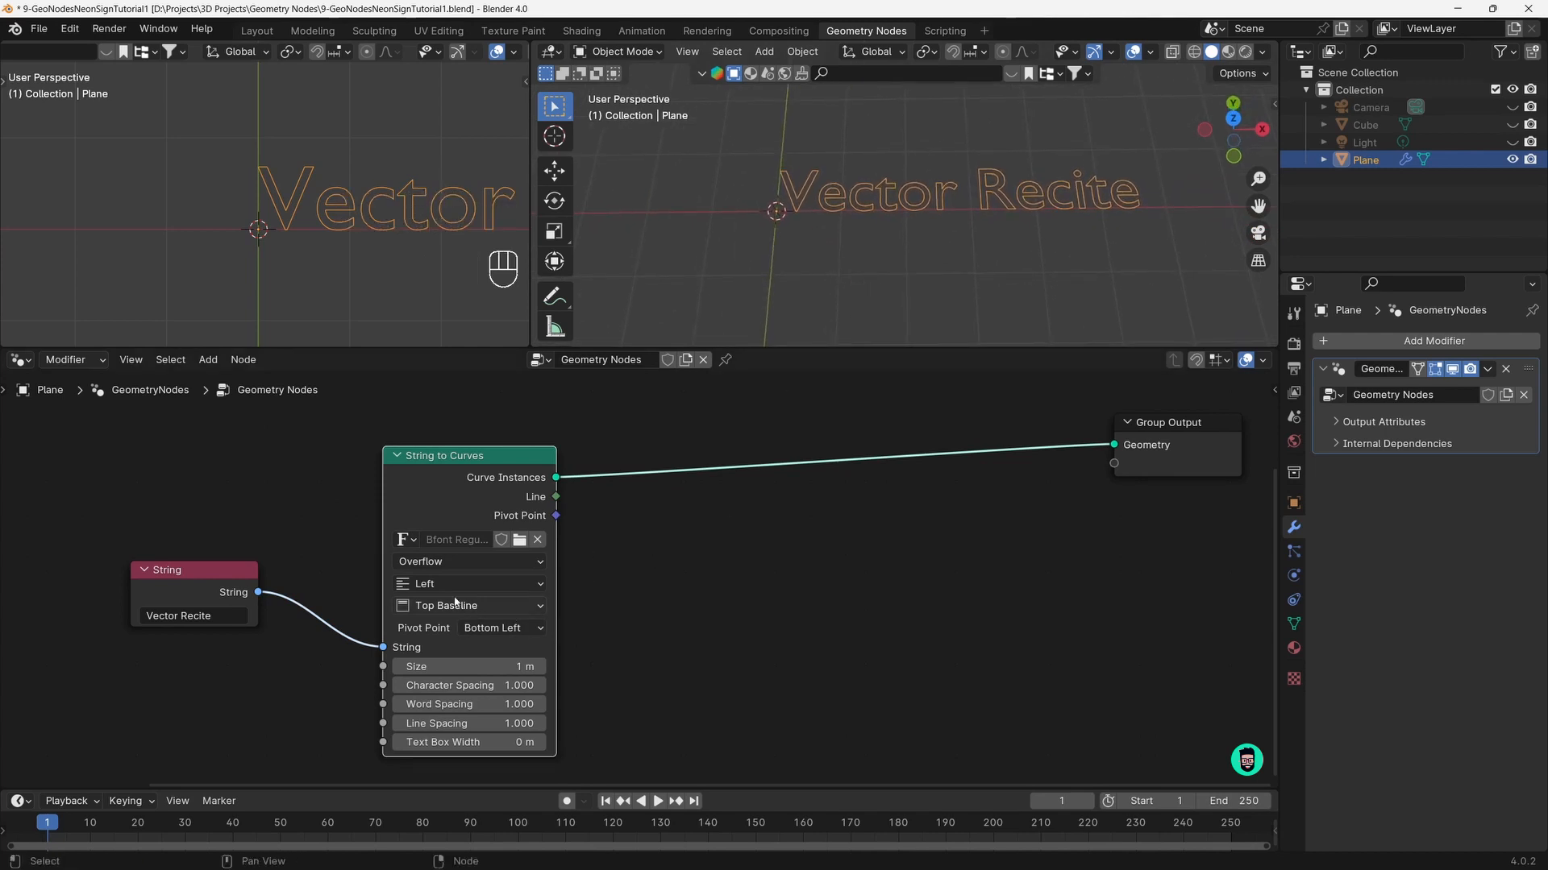
Set the horizontal alignment of the String to Curves node to Center
{"action": "left_click", "coordinate": [446, 574]}
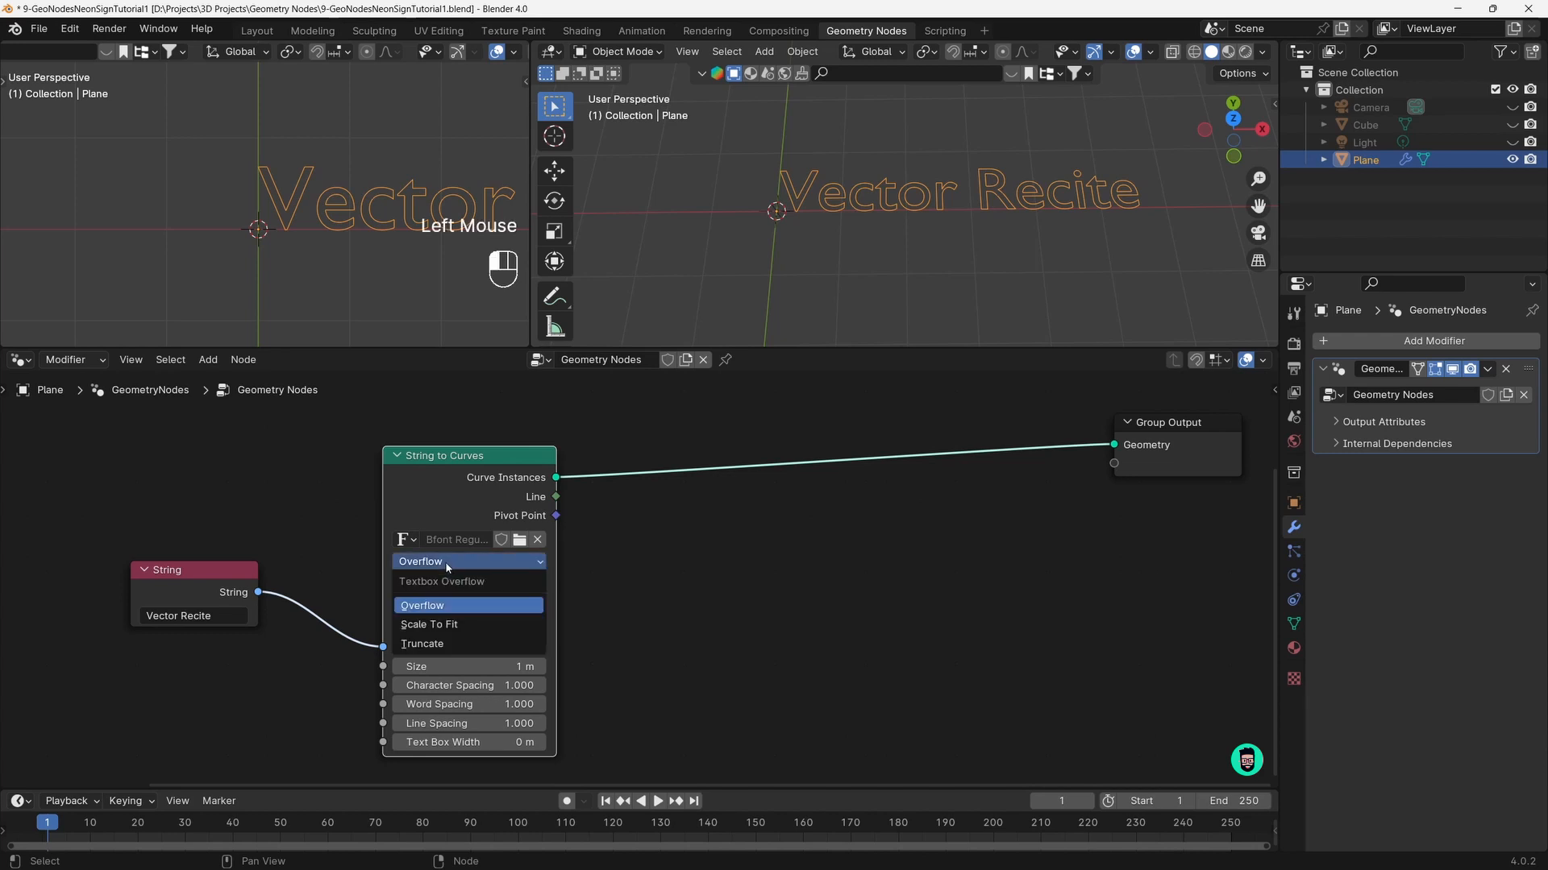
{"action": "left_click", "coordinate": [439, 588]}
{"action": "left_click", "coordinate": [439, 584]}
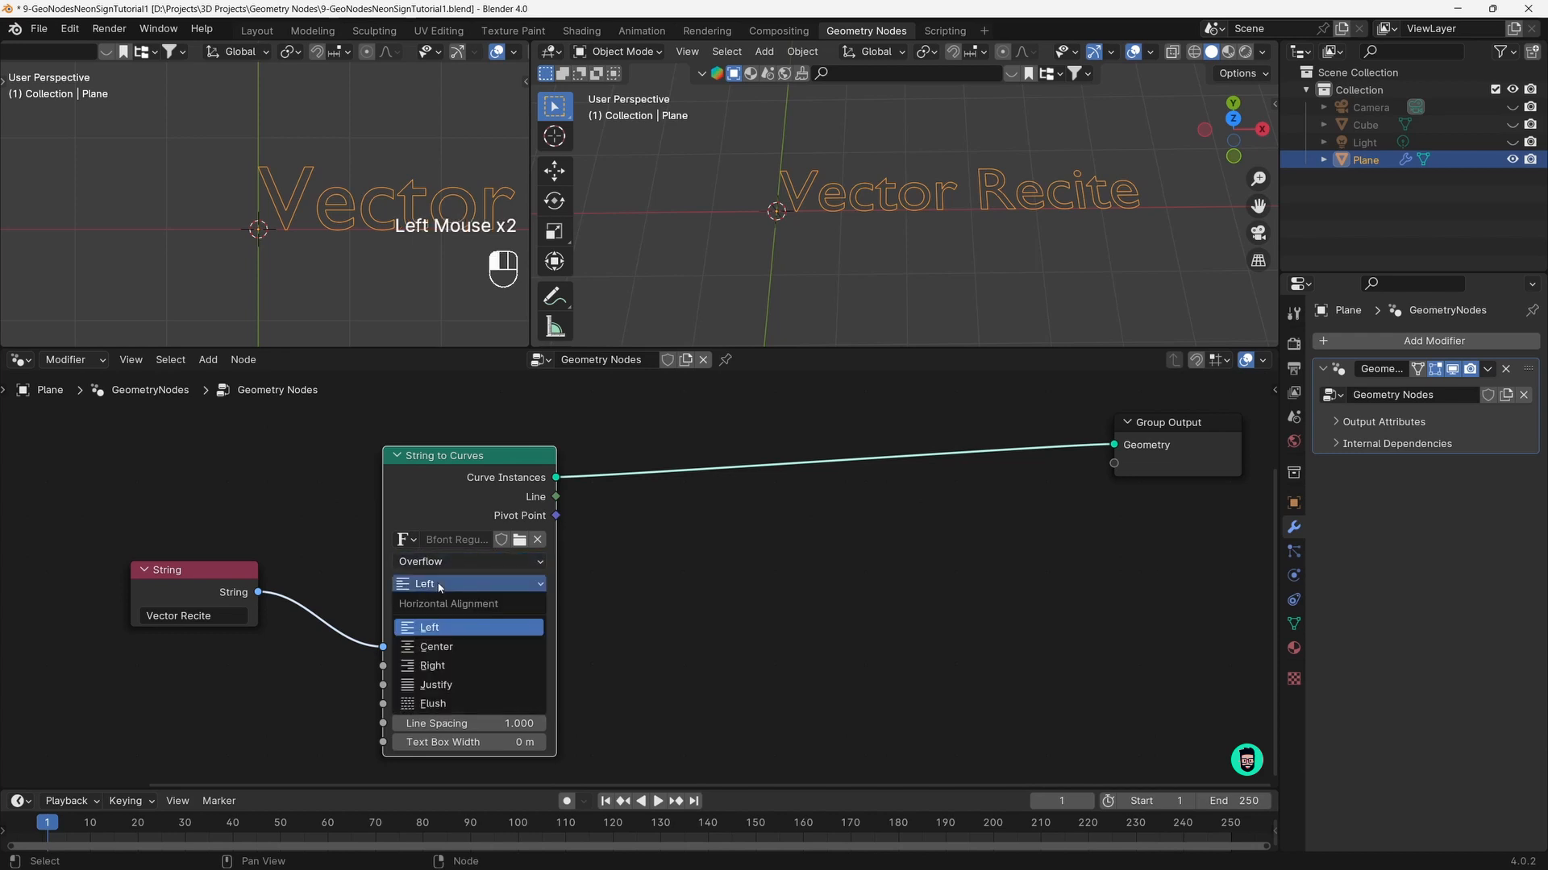
{"action": "left_click", "coordinate": [436, 647]}
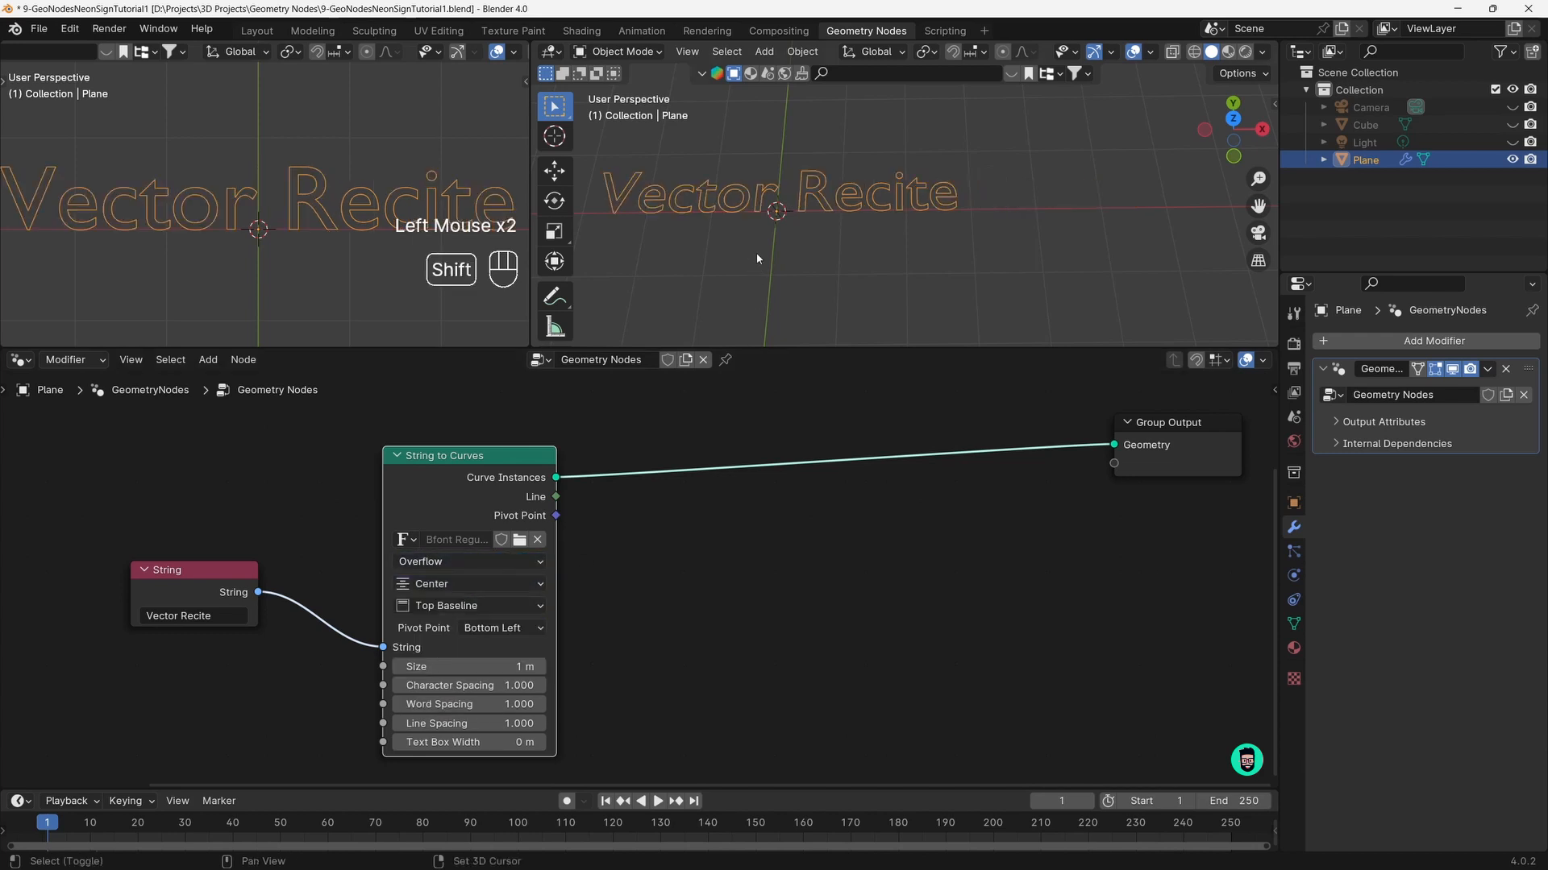
Compare the centred text with the original plane by briefly showing the plane in Edit Mode
{"action": "middle_click_drag", "start_coordinate": [756, 253], "coordinate": [872, 276], "text": "shift"}
{"action": "middle_click_drag", "start_coordinate": [872, 275], "coordinate": [904, 310], "text": "shift"}
{"action": "middle_click_drag", "start_coordinate": [904, 310], "coordinate": [904, 251]}
{"action": "scroll", "coordinate": [320, 257], "scroll_direction": "down", "scroll_amount": 2}
{"action": "left_click", "coordinate": [890, 261]}
{"action": "key", "text": "Tab"}
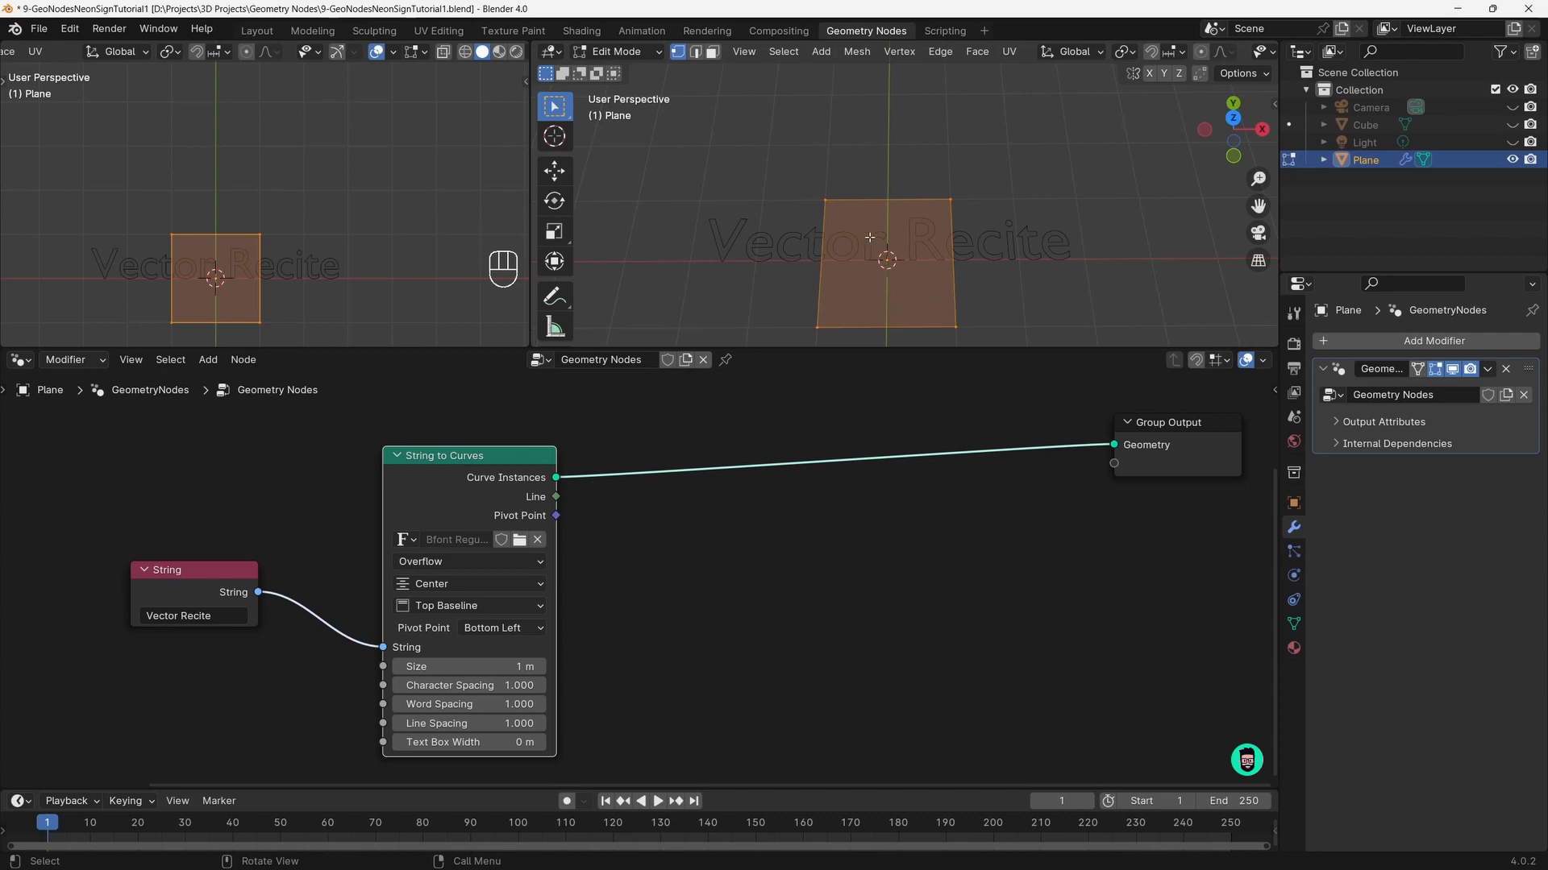
{"action": "key", "text": "Tab"}
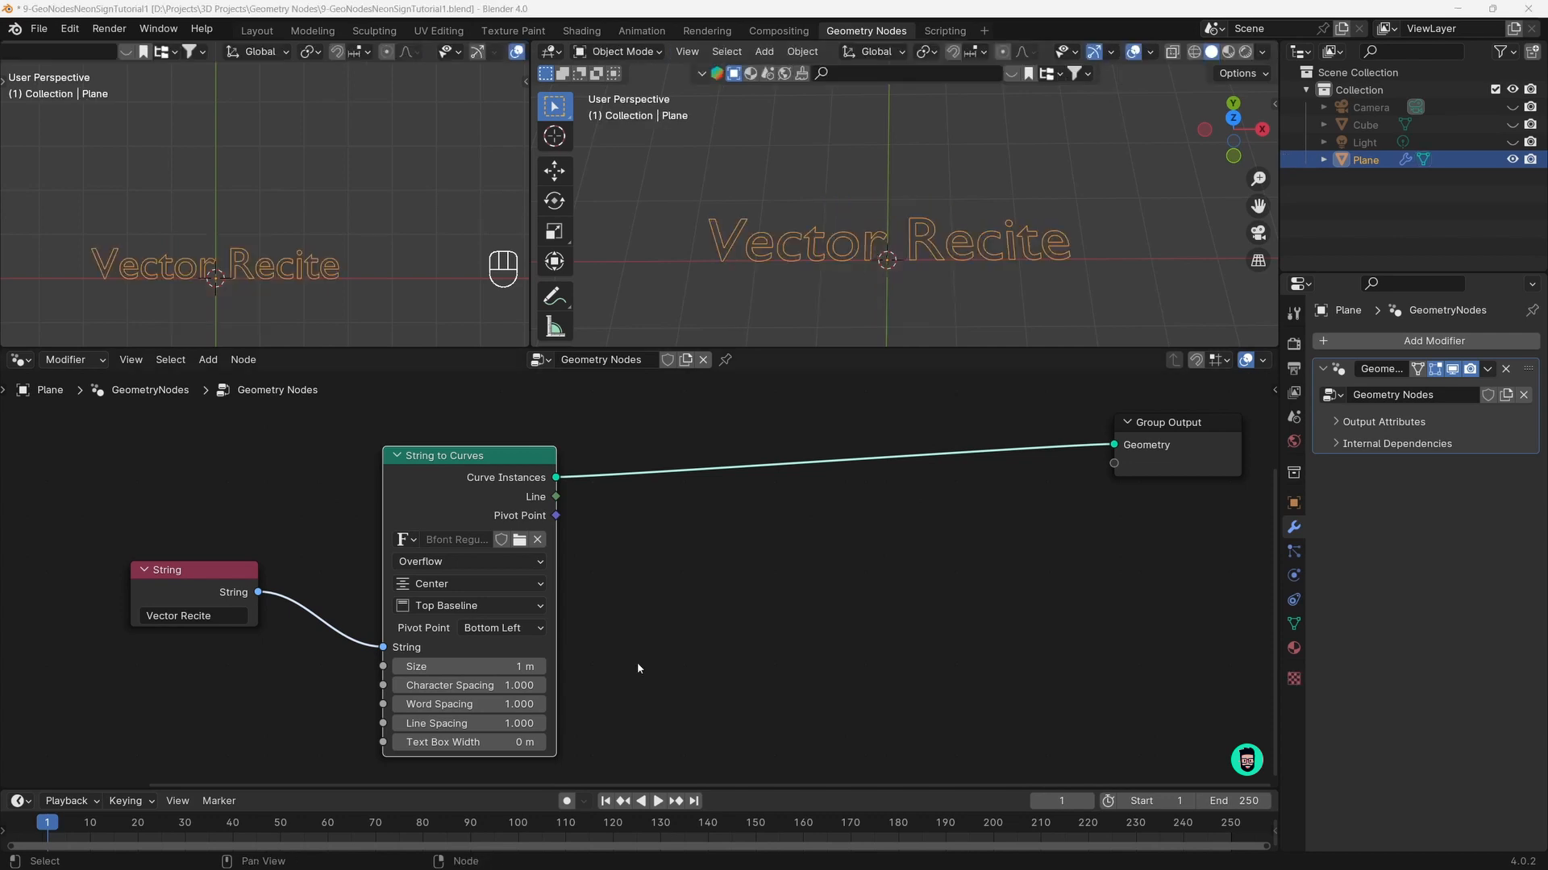
Set the text size in the String to Curves node to 0.5 m
{"action": "left_click_drag", "start_coordinate": [469, 666], "coordinate": [436, 667]}
{"action": "double_click", "coordinate": [485, 664]}
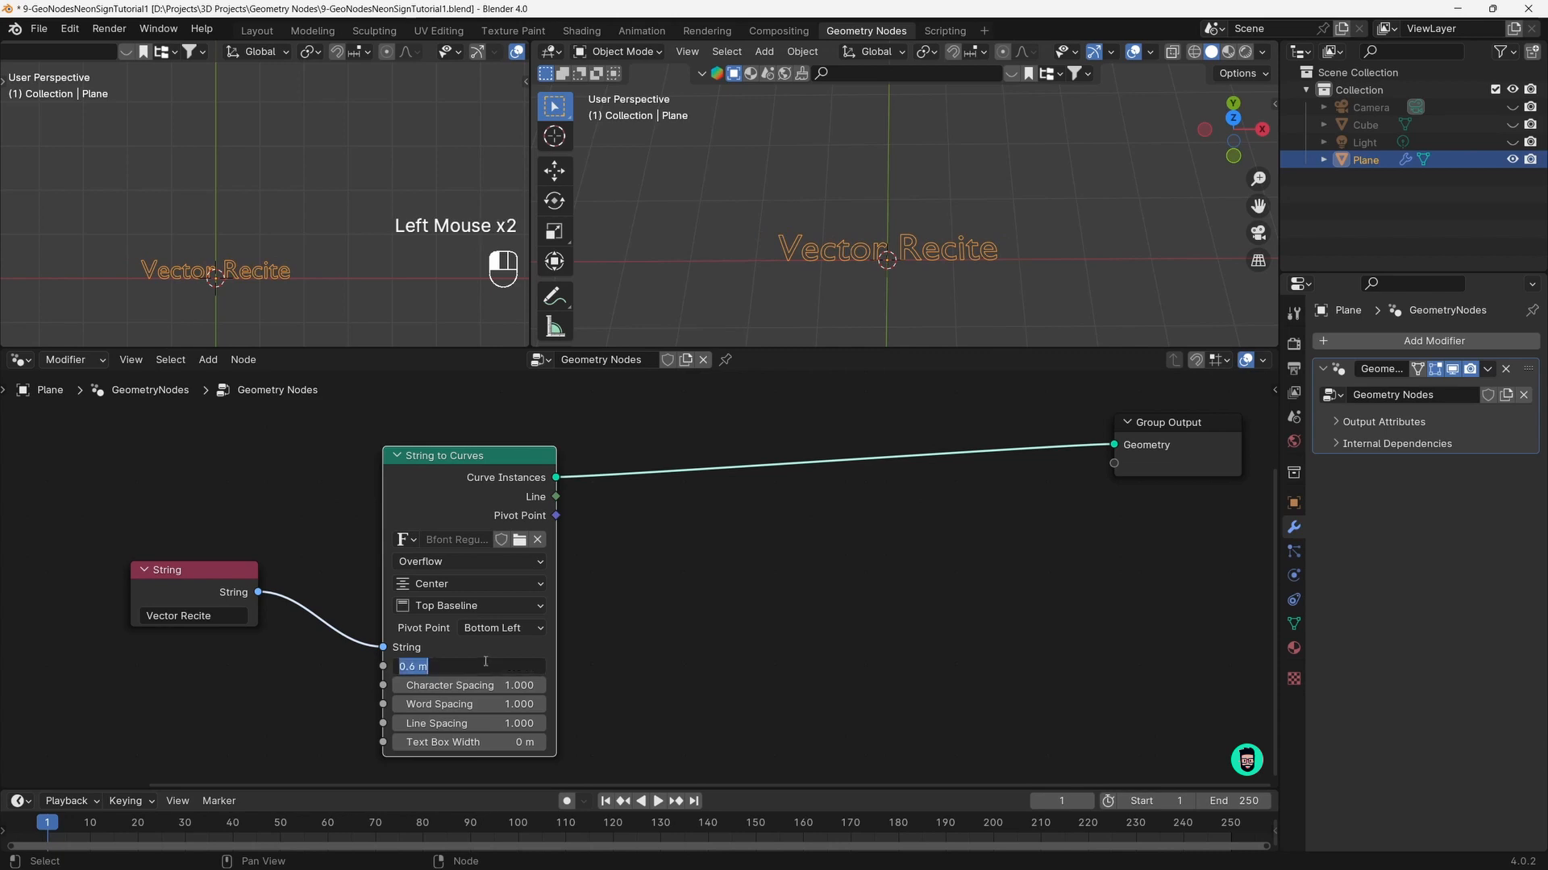
{"action": "key", "text": "Tab"}
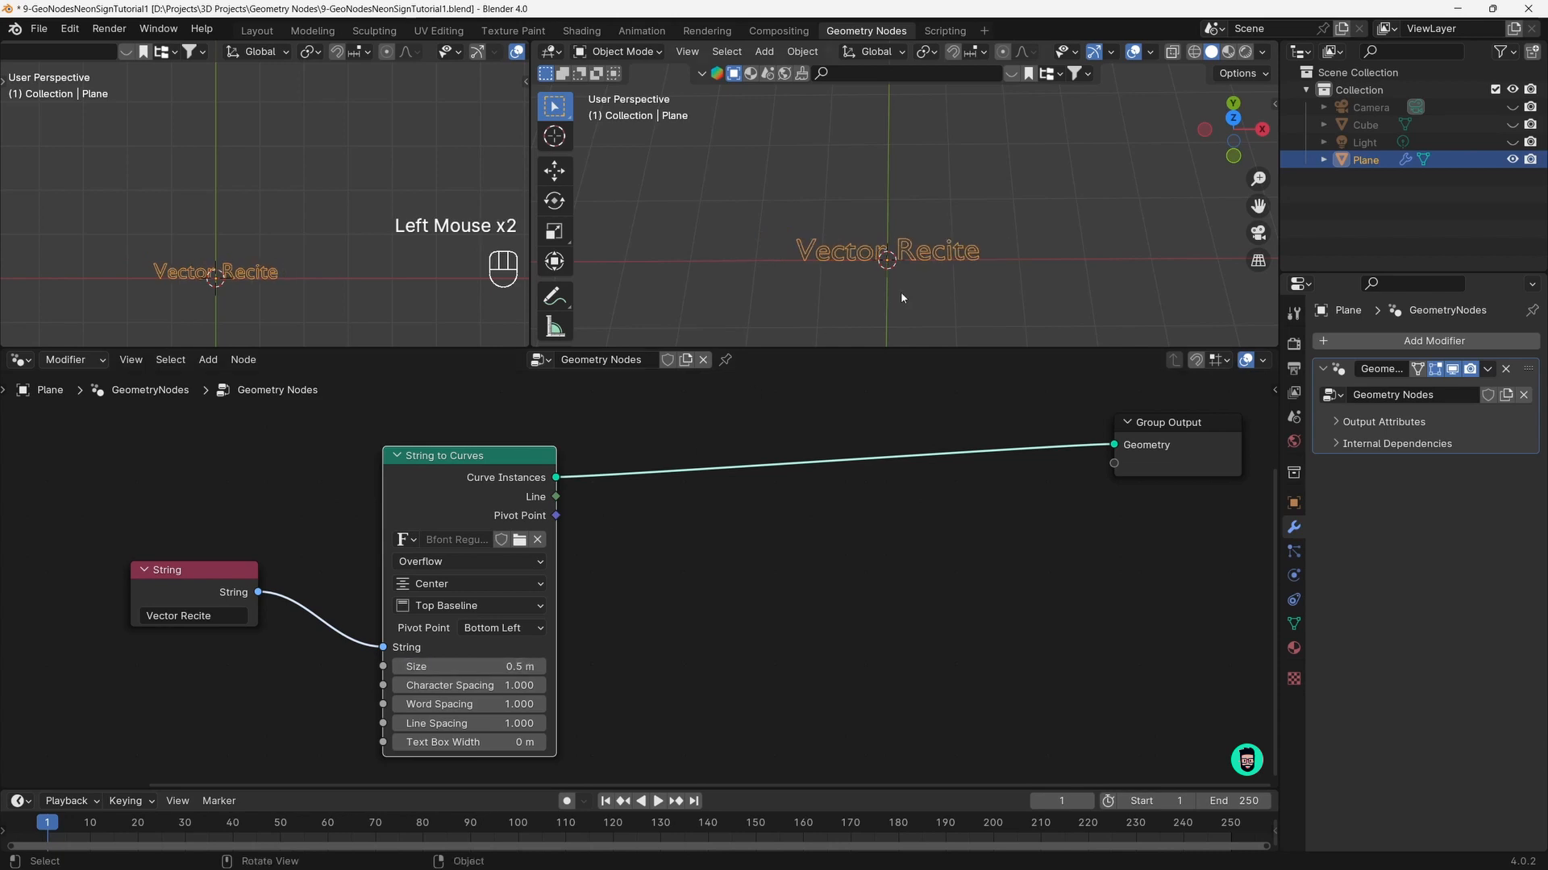
Try character spacing 2.4, word spacing 1.5 and line spacing 1.4 on the String to Curves node, and undo the spacing changes
{"action": "middle_click_drag", "start_coordinate": [474, 688], "coordinate": [478, 641]}
{"action": "left_click_drag", "start_coordinate": [477, 640], "coordinate": [488, 671]}
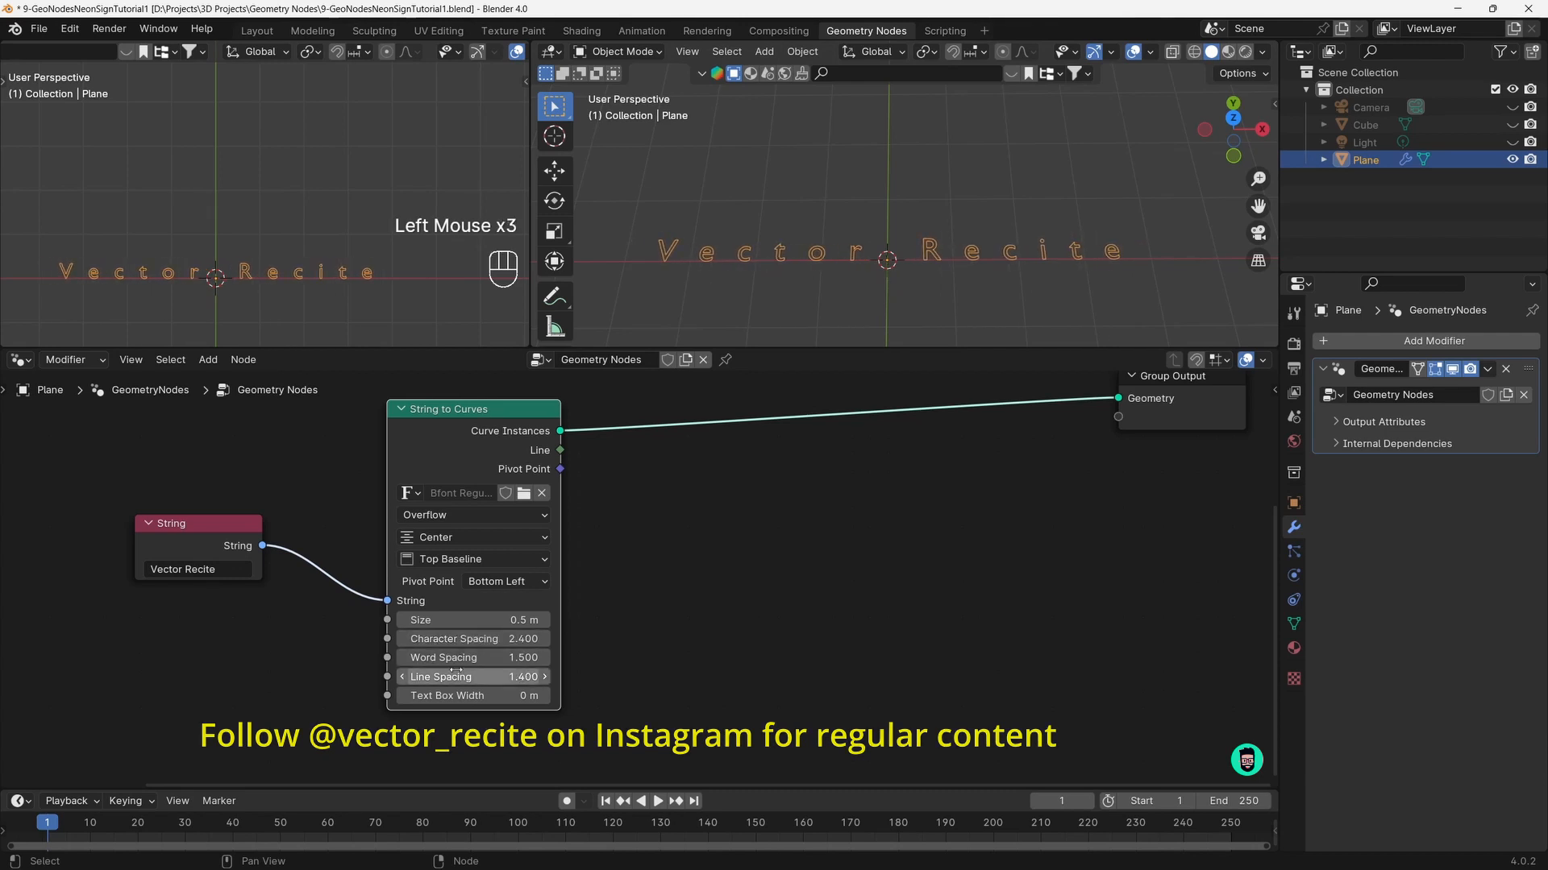
{"action": "key", "text": "ctrl+z"}
{"action": "key", "text": "ctrl+z"}
{"action": "key", "text": "ctrl+z"}
{"action": "key", "text": "ctrl+z"}
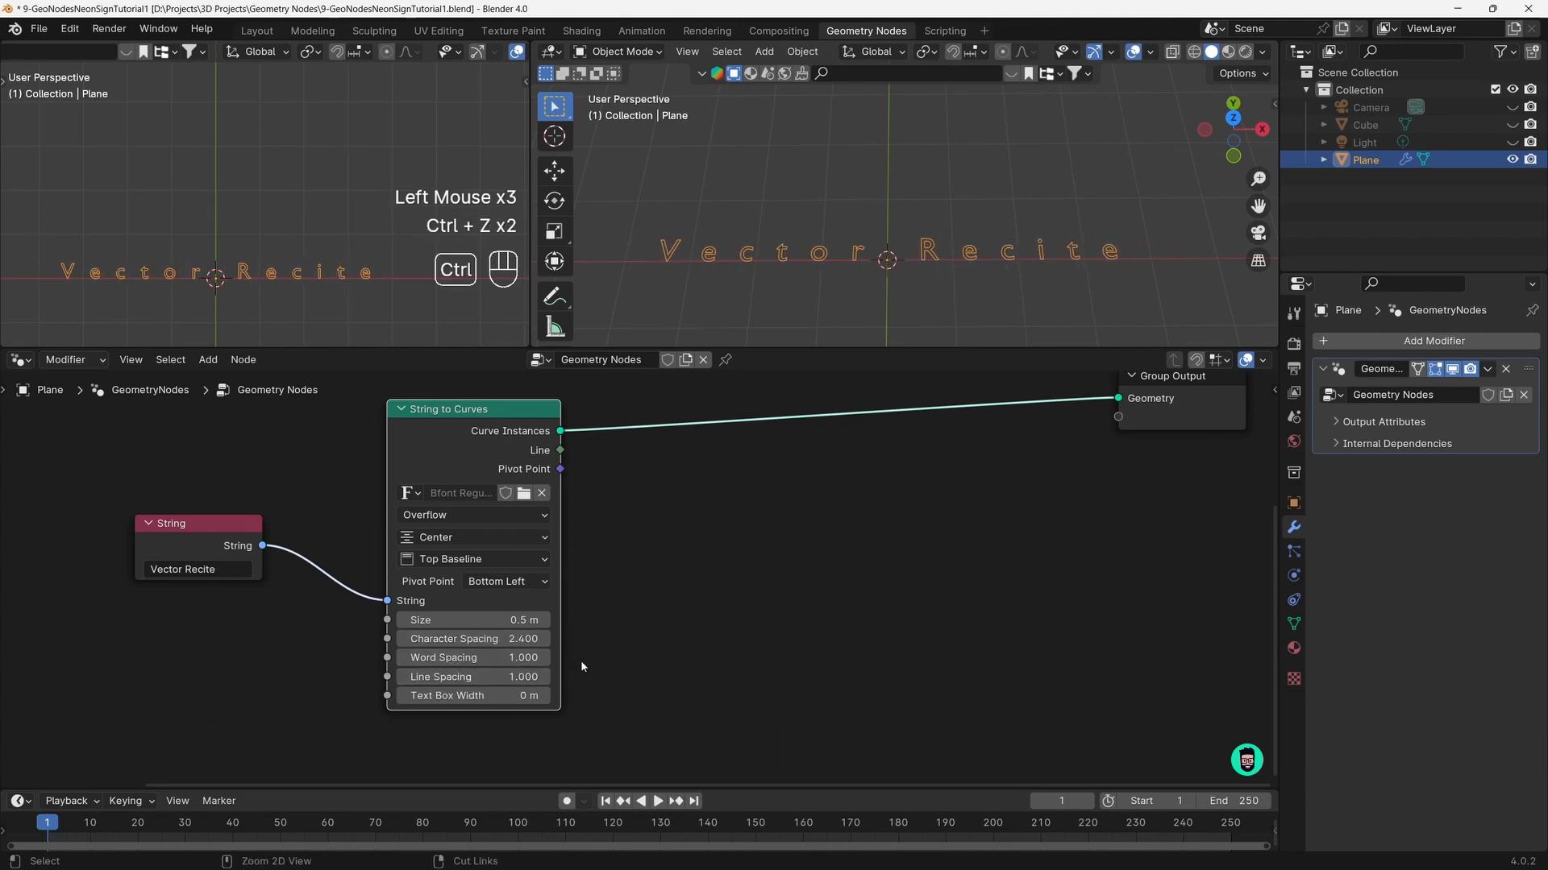
Return the plane to Object Mode and save the file
{"action": "left_click", "coordinate": [582, 655]}
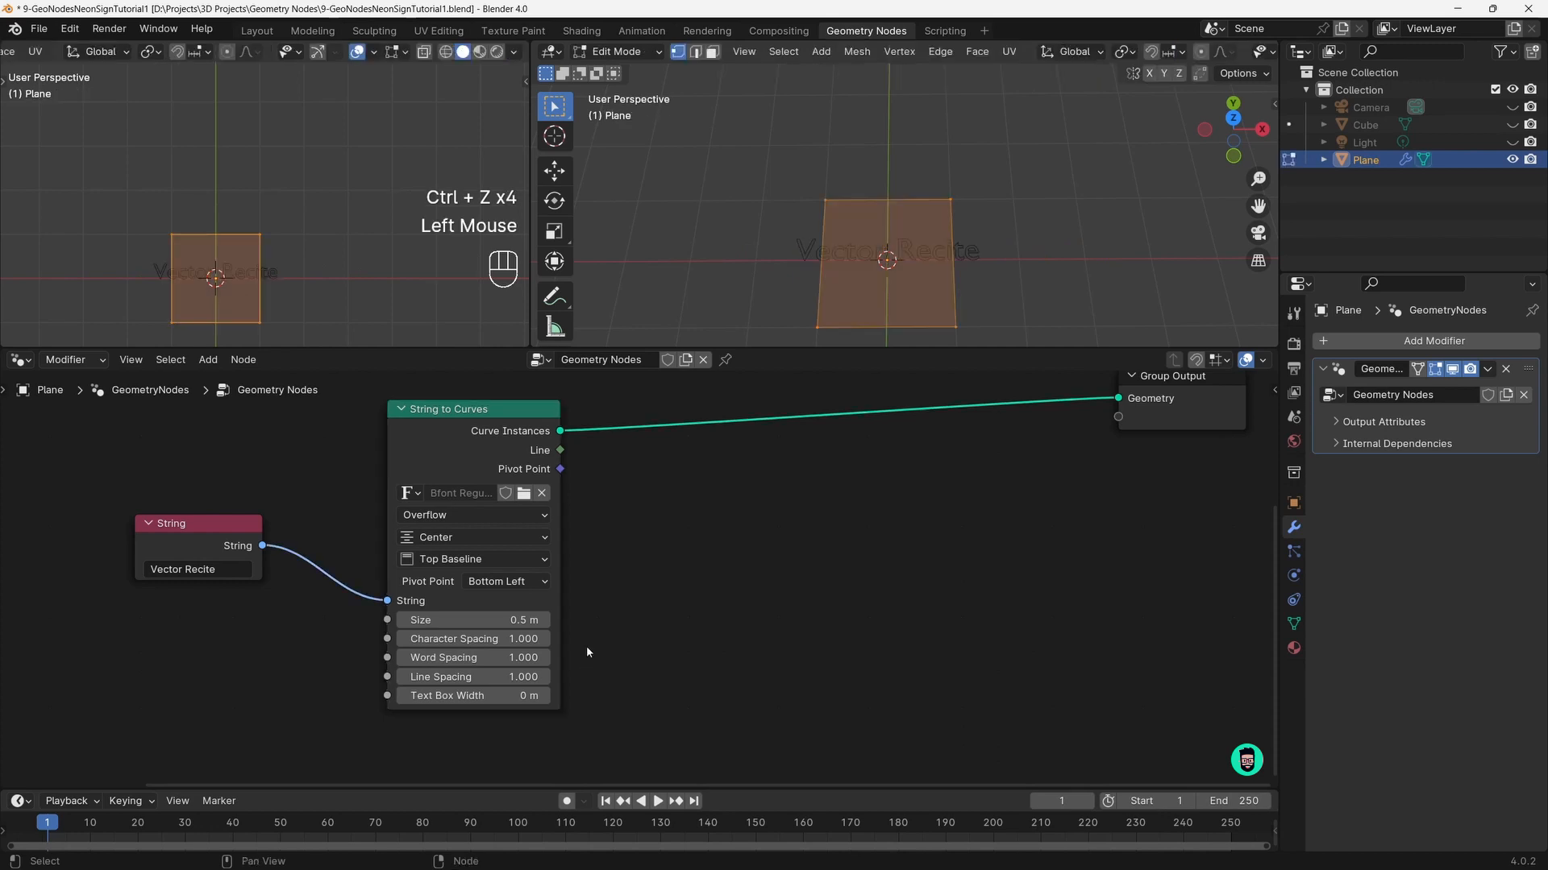
{"action": "key", "text": "Tab"}
{"action": "key", "text": "Tab"}
{"action": "left_click", "coordinate": [764, 516]}
{"action": "key", "text": "ctrl+s"}
{"action": "middle_click_drag", "start_coordinate": [794, 575], "coordinate": [761, 624]}
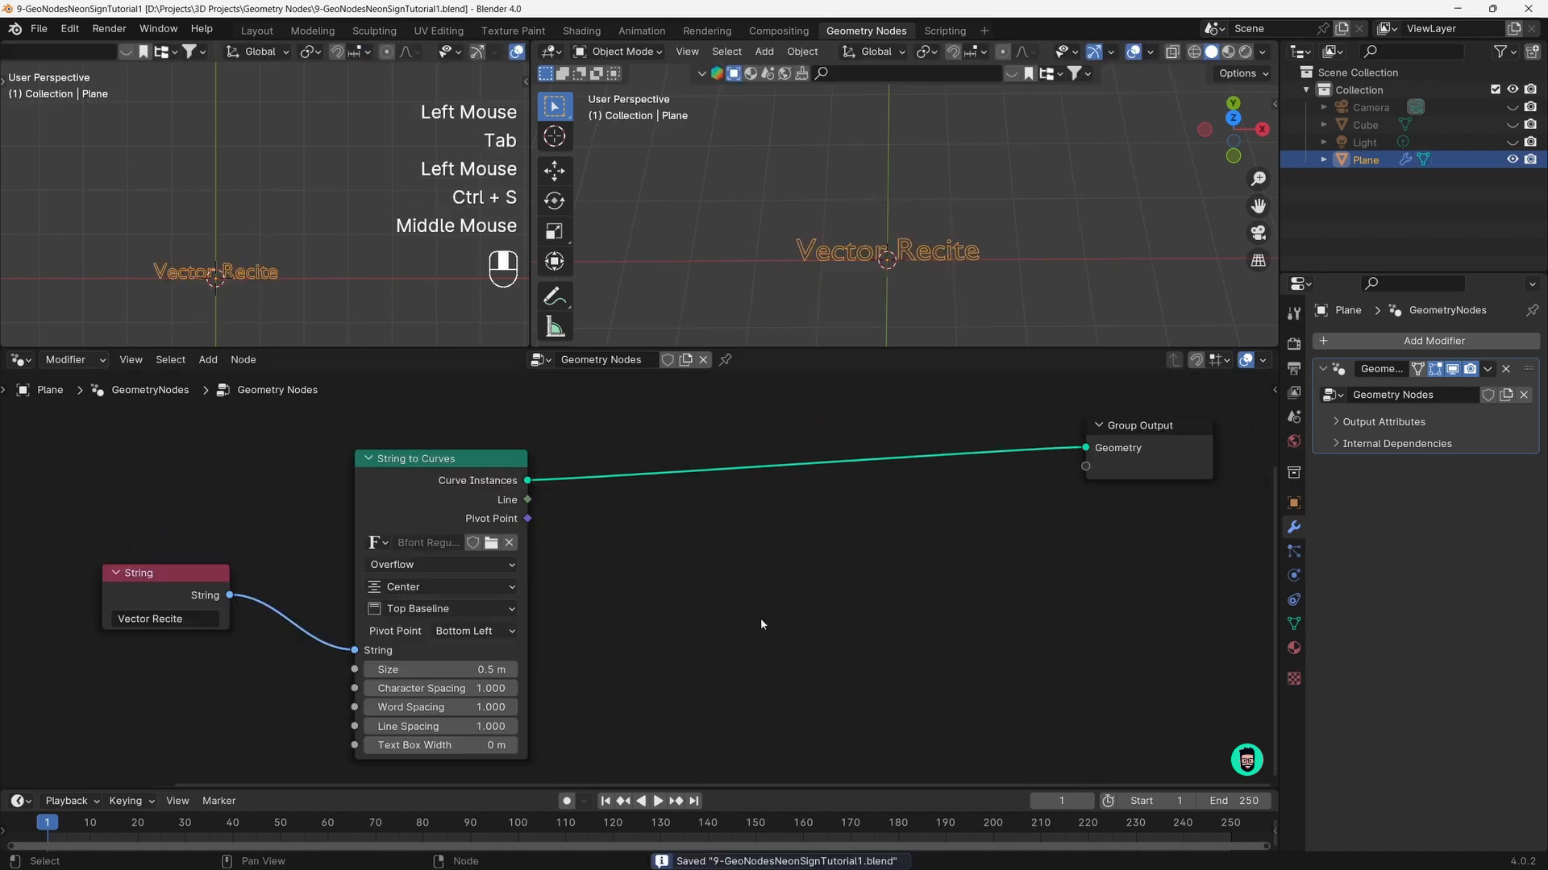
Insert a Curve to Mesh node on the link between the String to Curves and Group Output nodes
{"action": "scroll", "coordinate": [860, 300], "scroll_direction": "up", "scroll_amount": 4}
{"action": "middle_click_drag", "start_coordinate": [859, 300], "coordinate": [865, 266], "text": "shift"}
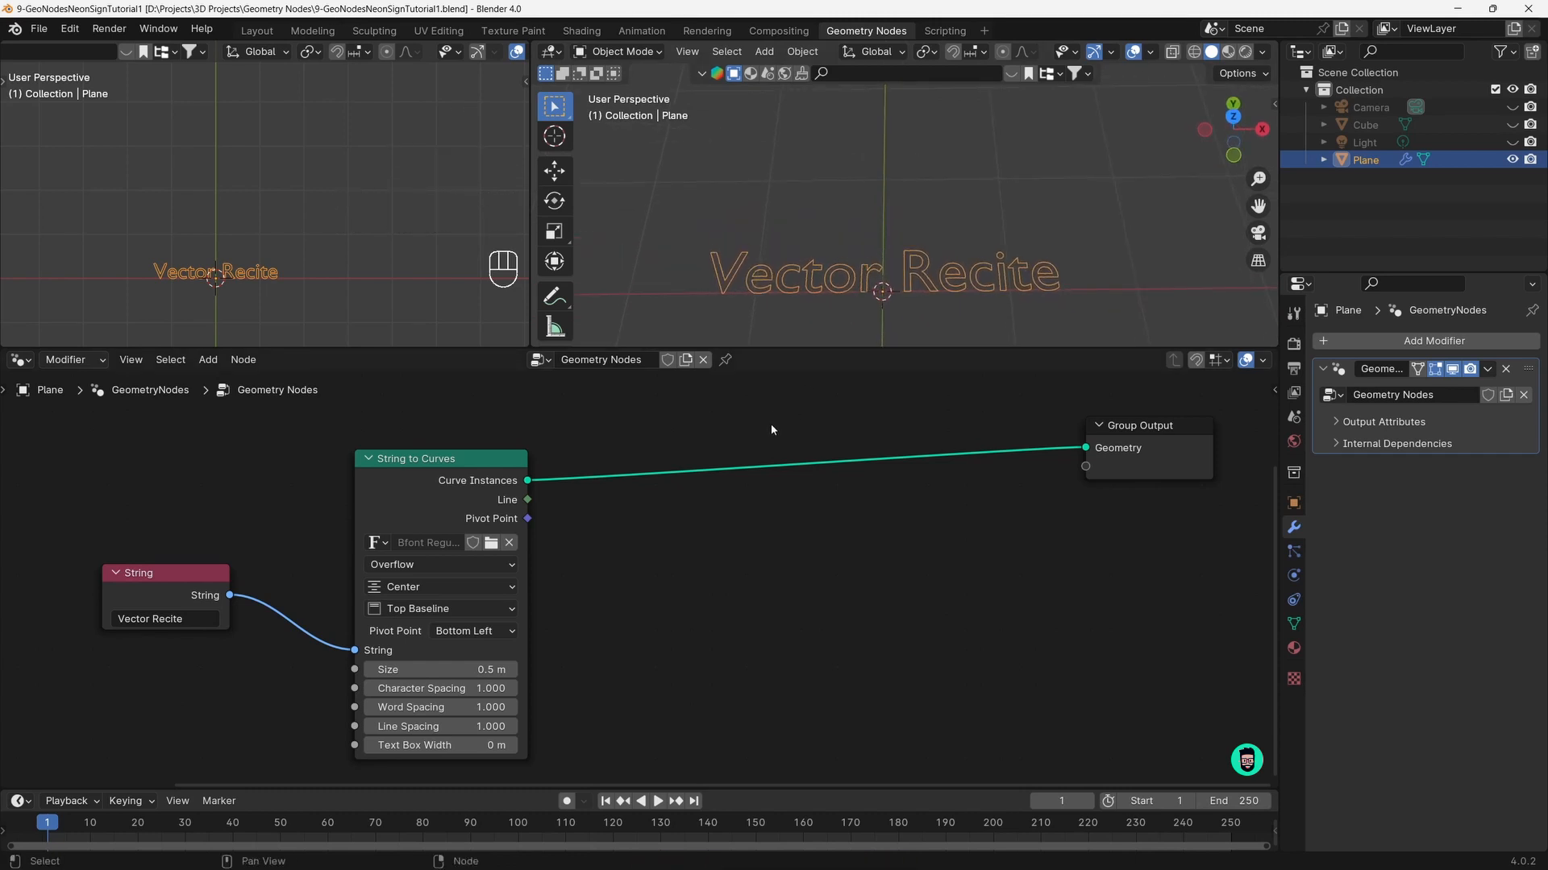
{"action": "scroll", "coordinate": [680, 519], "scroll_direction": "down", "scroll_amount": 2}
{"action": "middle_click_drag", "start_coordinate": [726, 522], "coordinate": [698, 526]}
{"action": "left_click", "coordinate": [791, 548]}
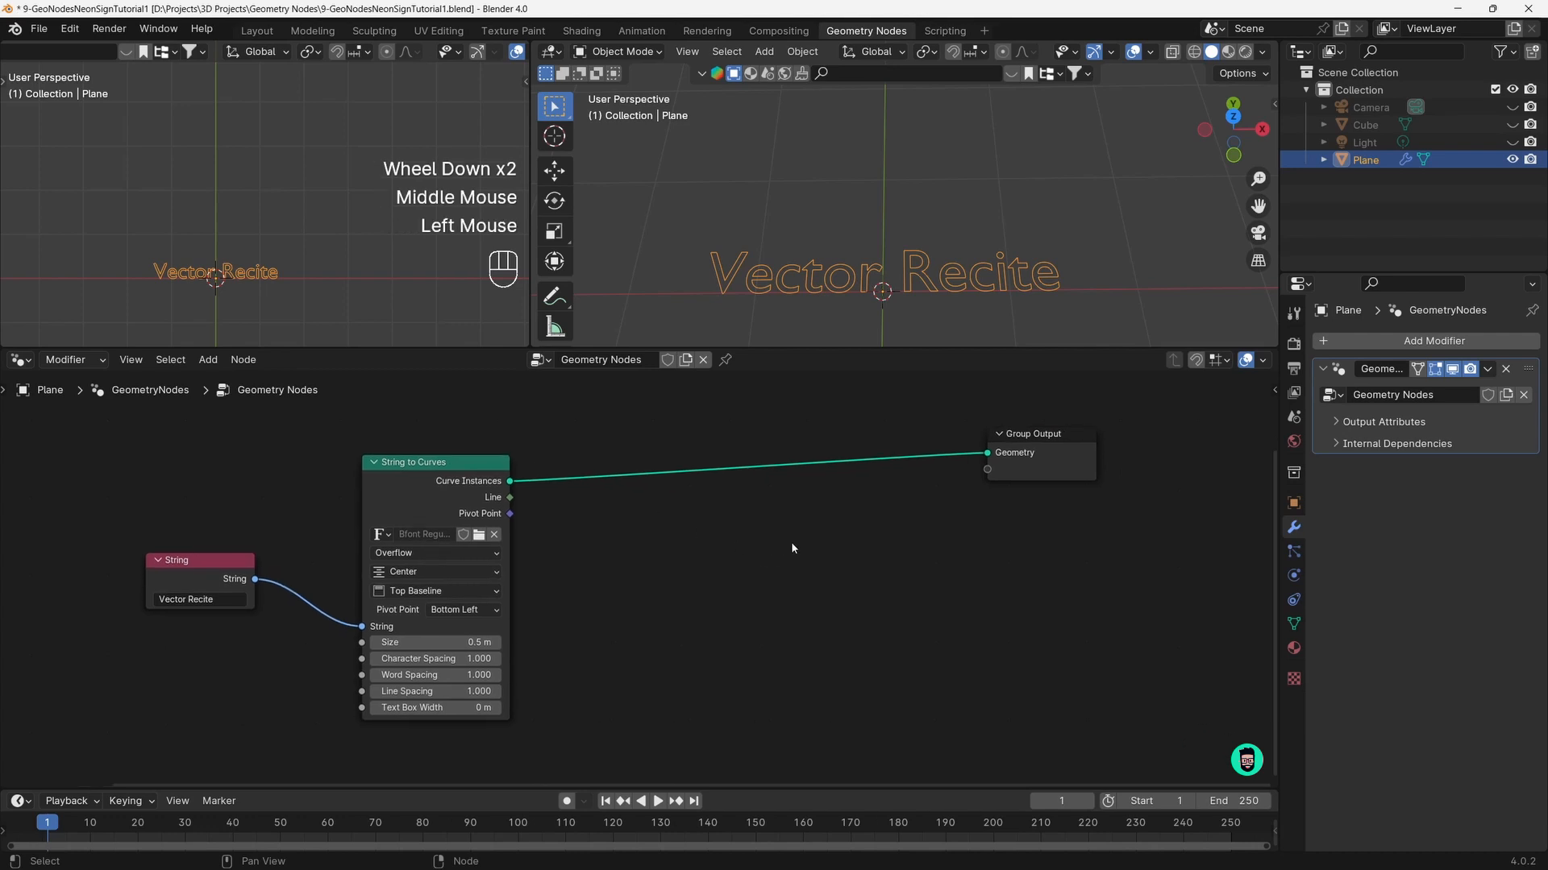
{"action": "key", "text": "shift+a"}
{"action": "left_click", "coordinate": [771, 536]}
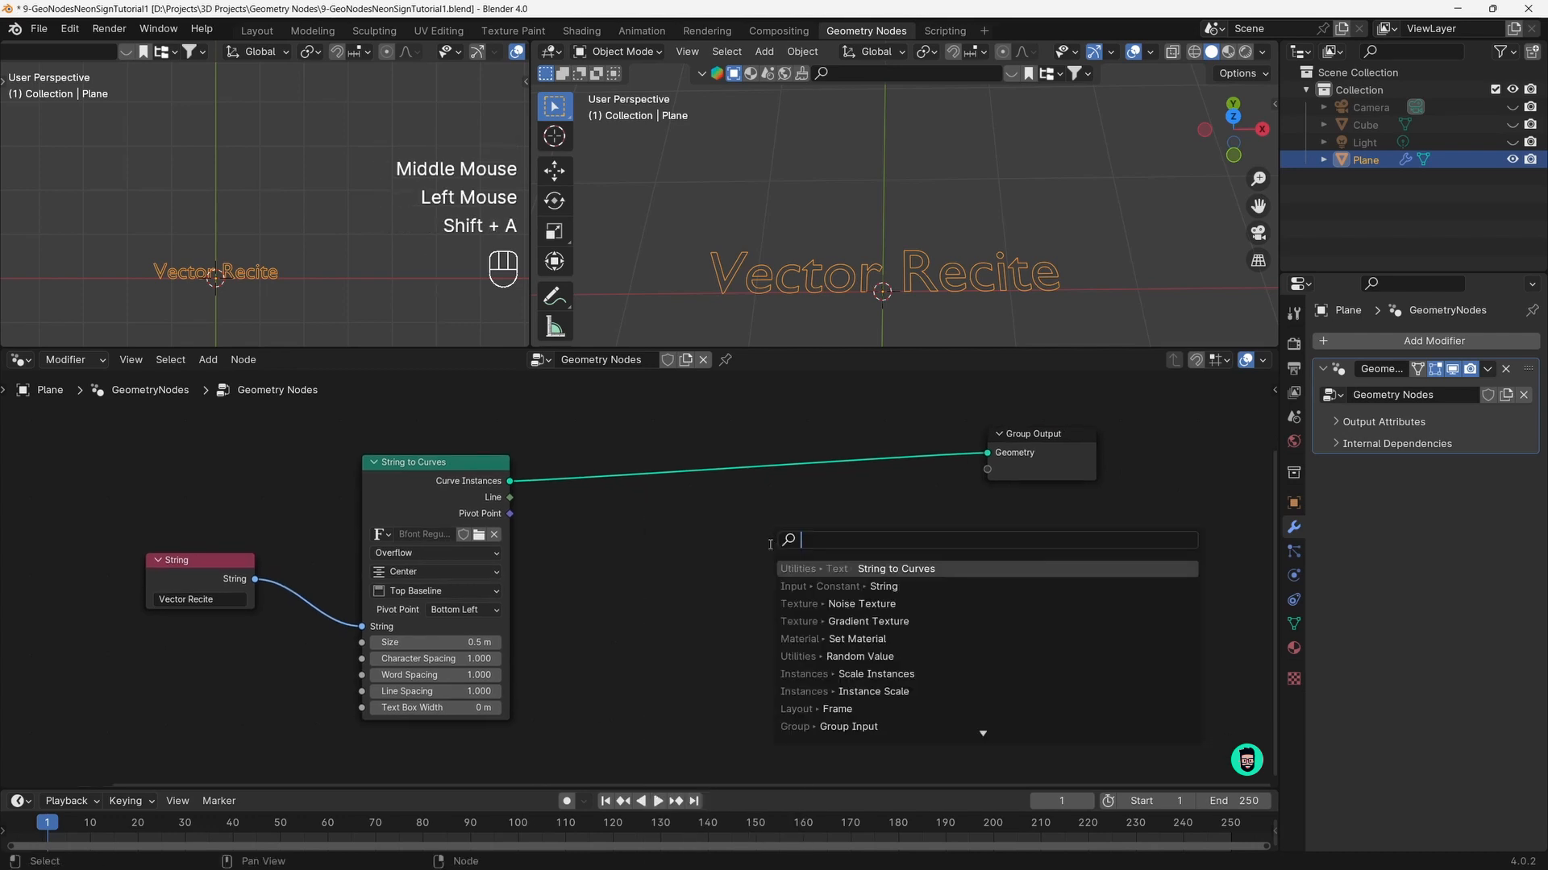
{"action": "type", "text": "curve to mes"}
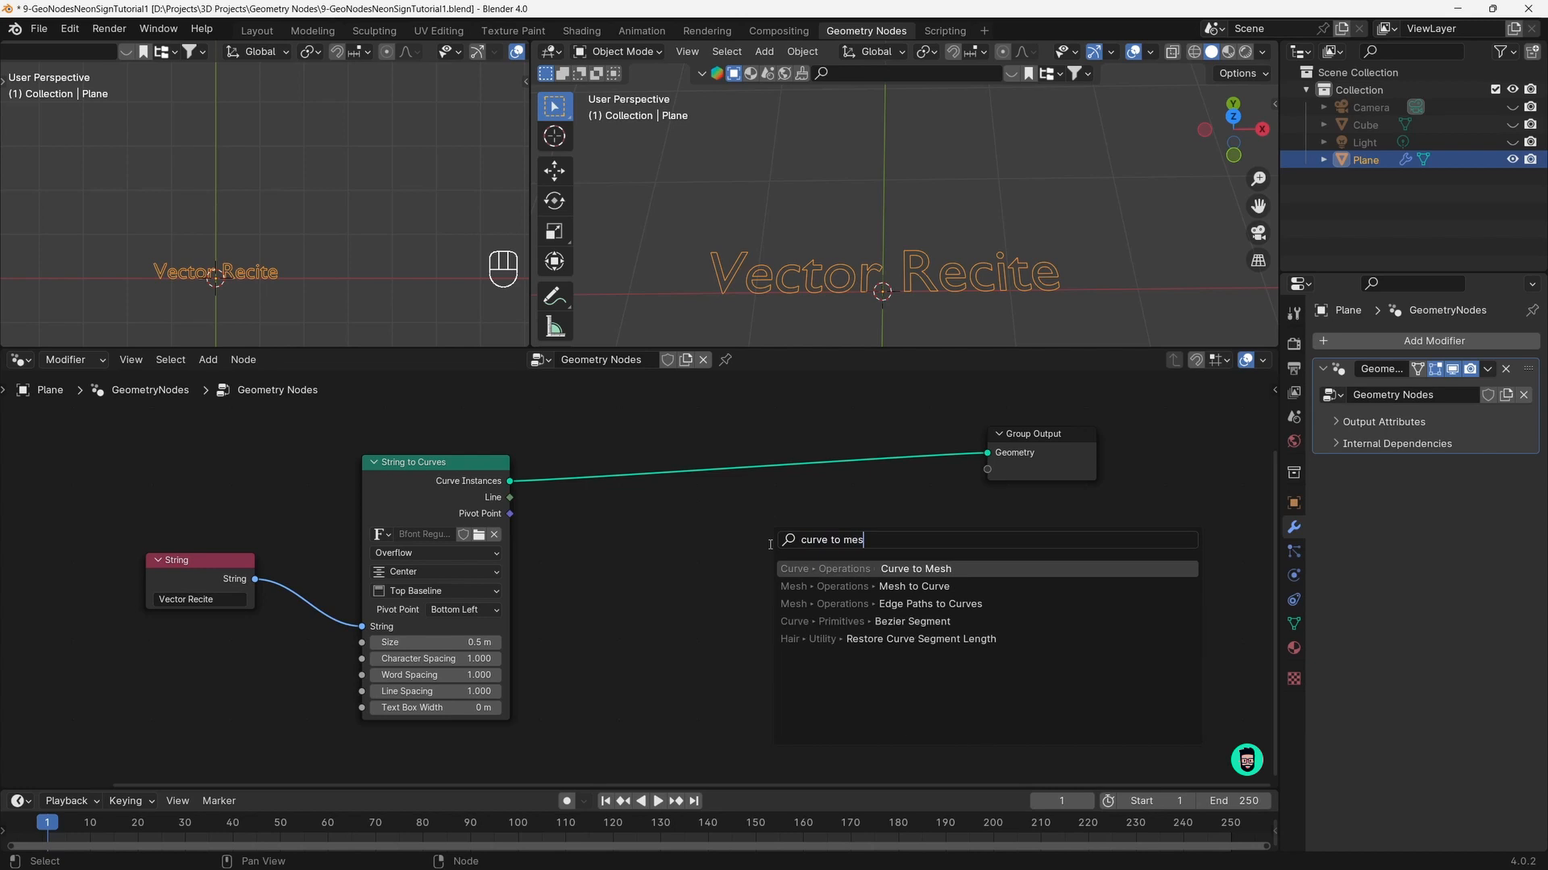
{"action": "left_click", "coordinate": [813, 565]}
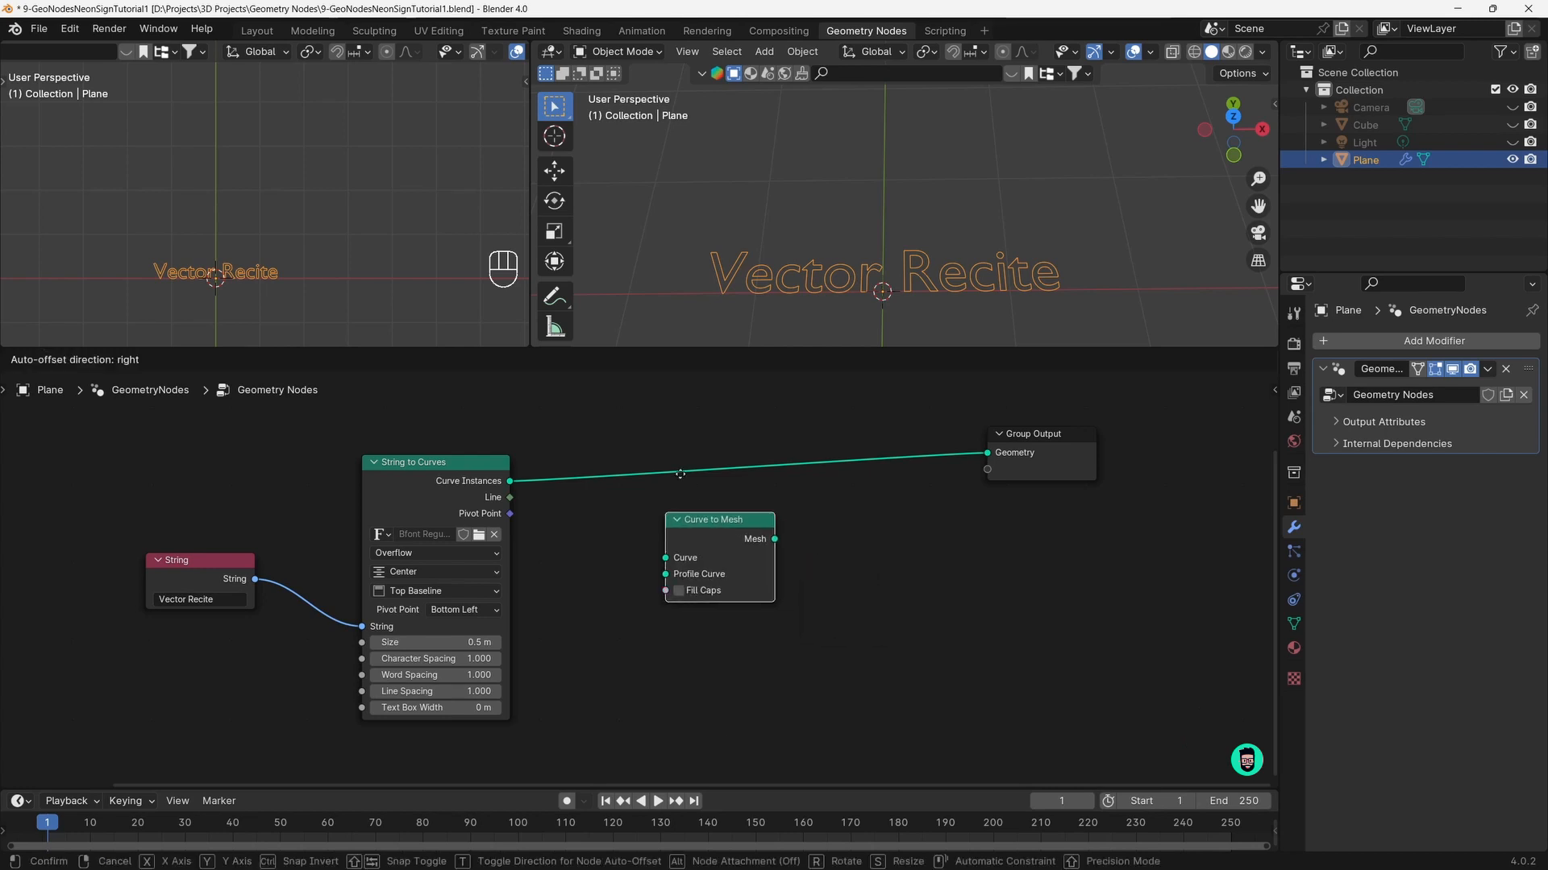
{"action": "left_click", "coordinate": [770, 445]}
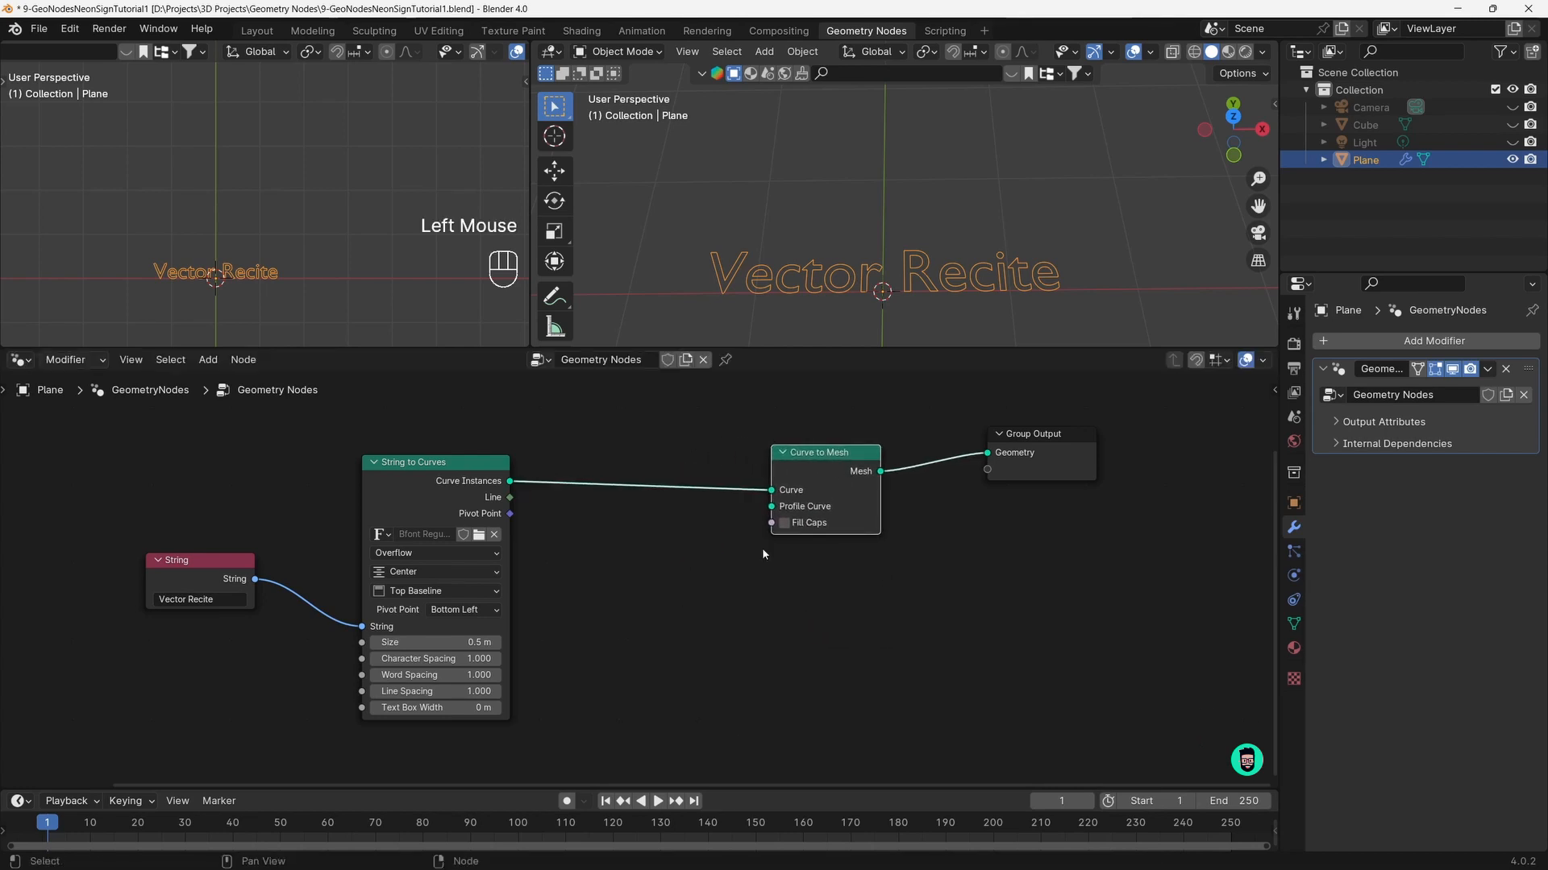
Add a Curve Circle node and connect its Curve output to the Profile Curve input of the Curve to Mesh node
{"action": "left_click", "coordinate": [747, 638]}
{"action": "key", "text": "shift+a"}
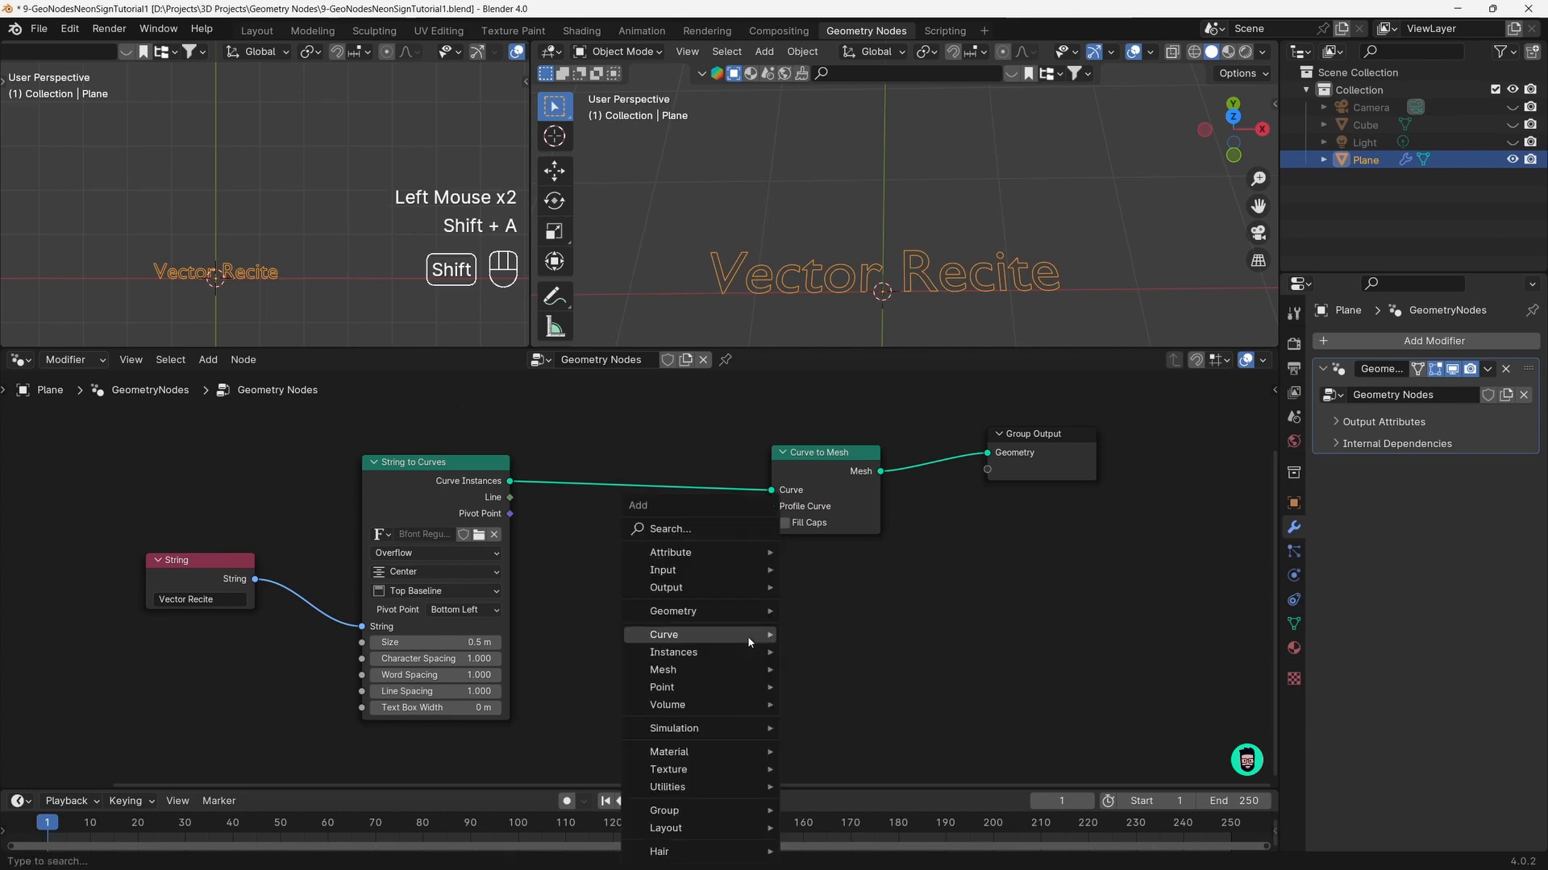
{"action": "mouse_move", "coordinate": [717, 537]}
{"action": "type", "text": "curve cir"}
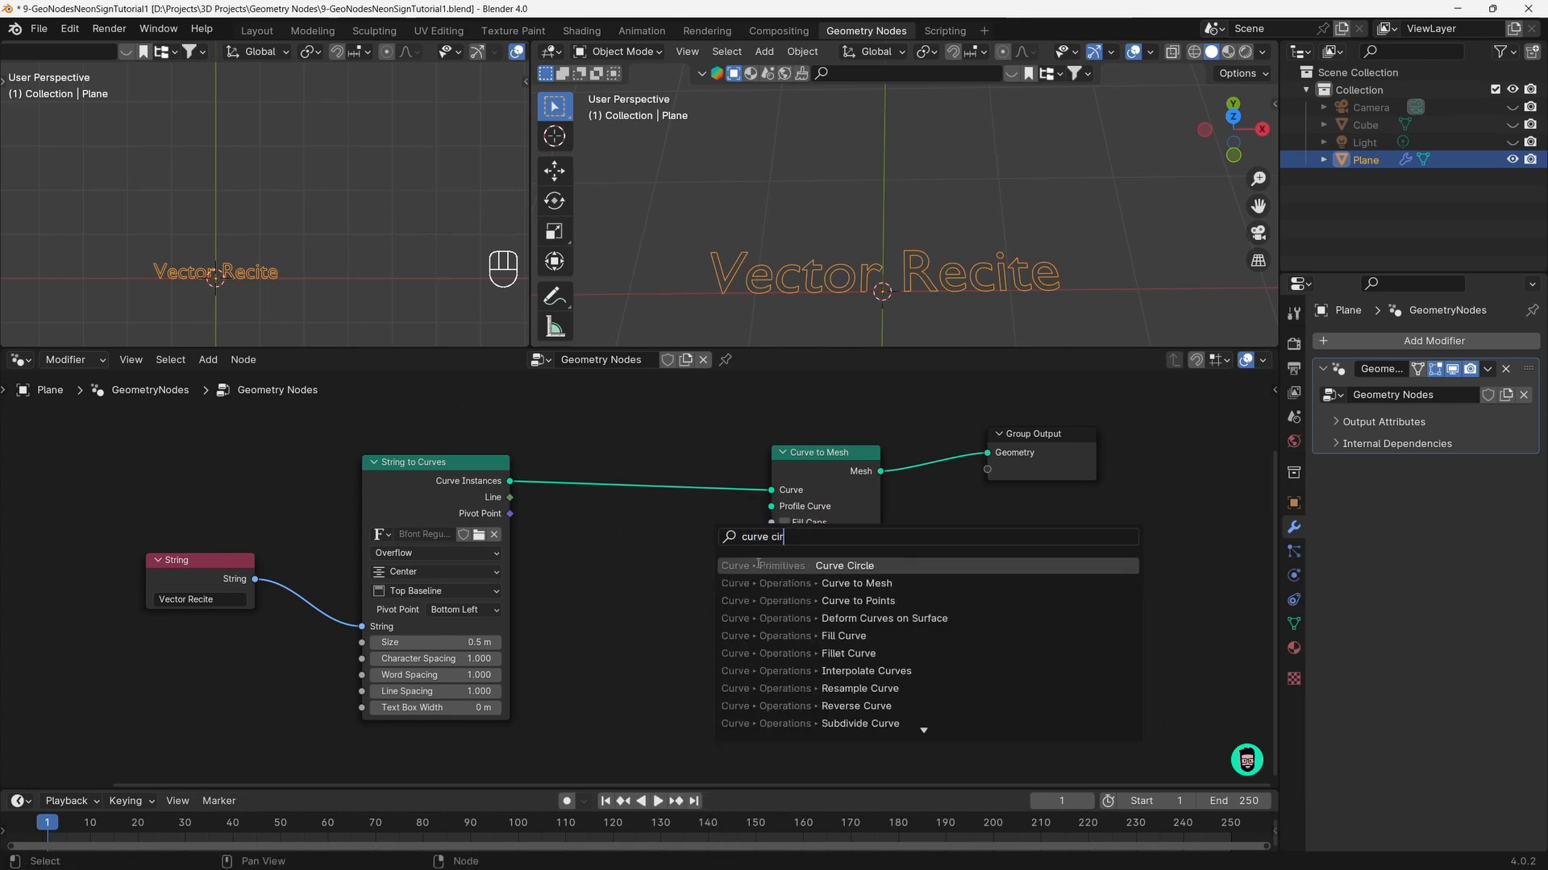
{"action": "left_click", "coordinate": [757, 564]}
{"action": "left_click", "coordinate": [597, 567]}
{"action": "left_click_drag", "start_coordinate": [706, 588], "coordinate": [772, 507]}
Set the resolution of the Curve Circle node to 8
{"action": "scroll", "coordinate": [869, 284], "scroll_direction": "down", "scroll_amount": 3}
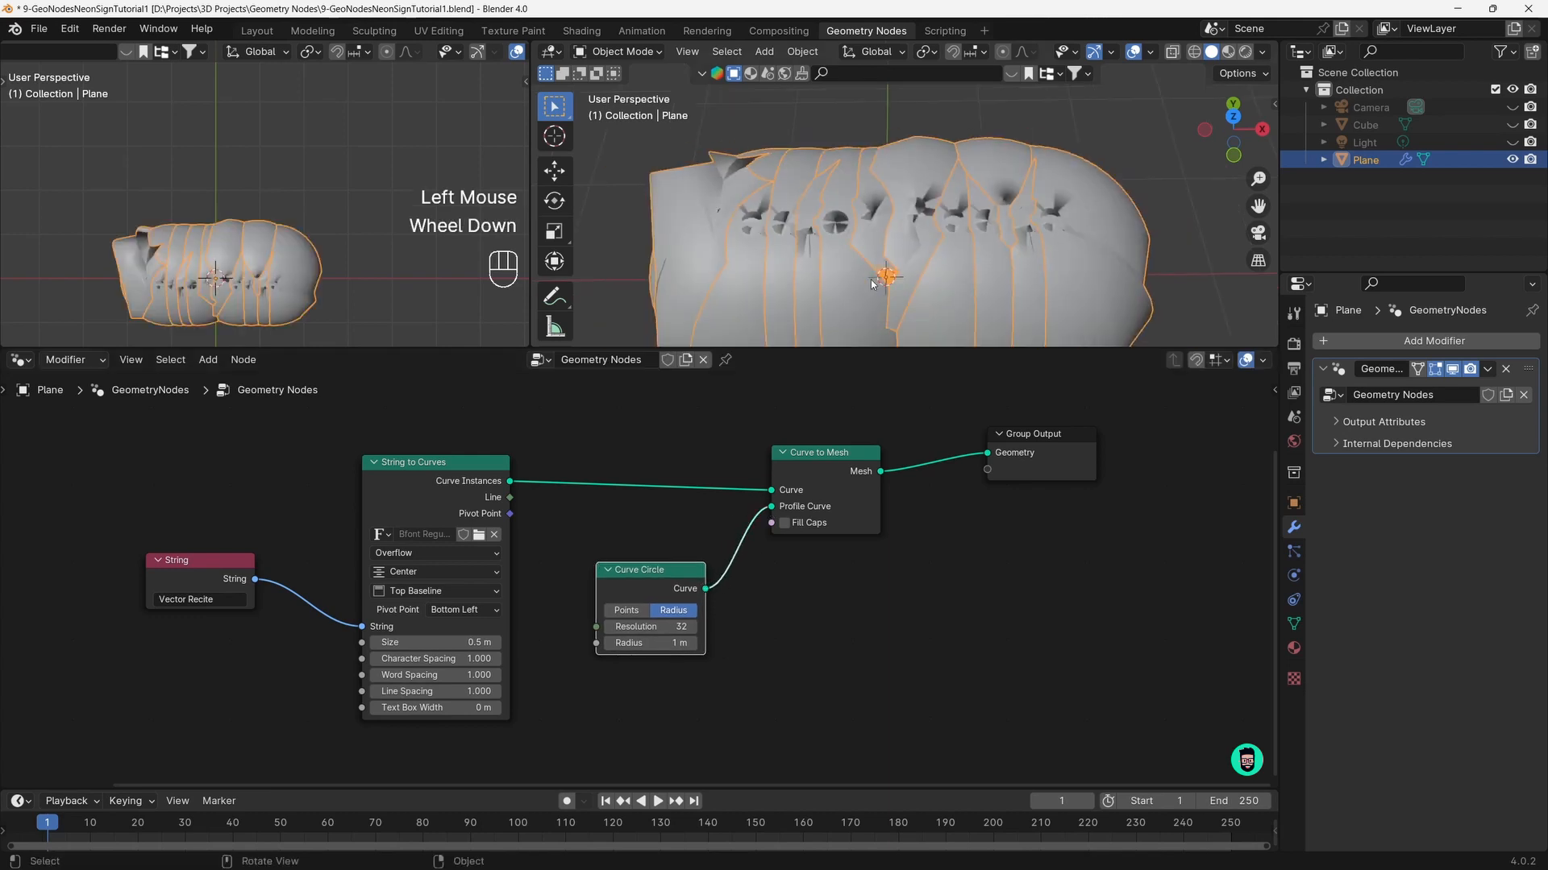
{"action": "middle_click_drag", "start_coordinate": [869, 283], "coordinate": [851, 236]}
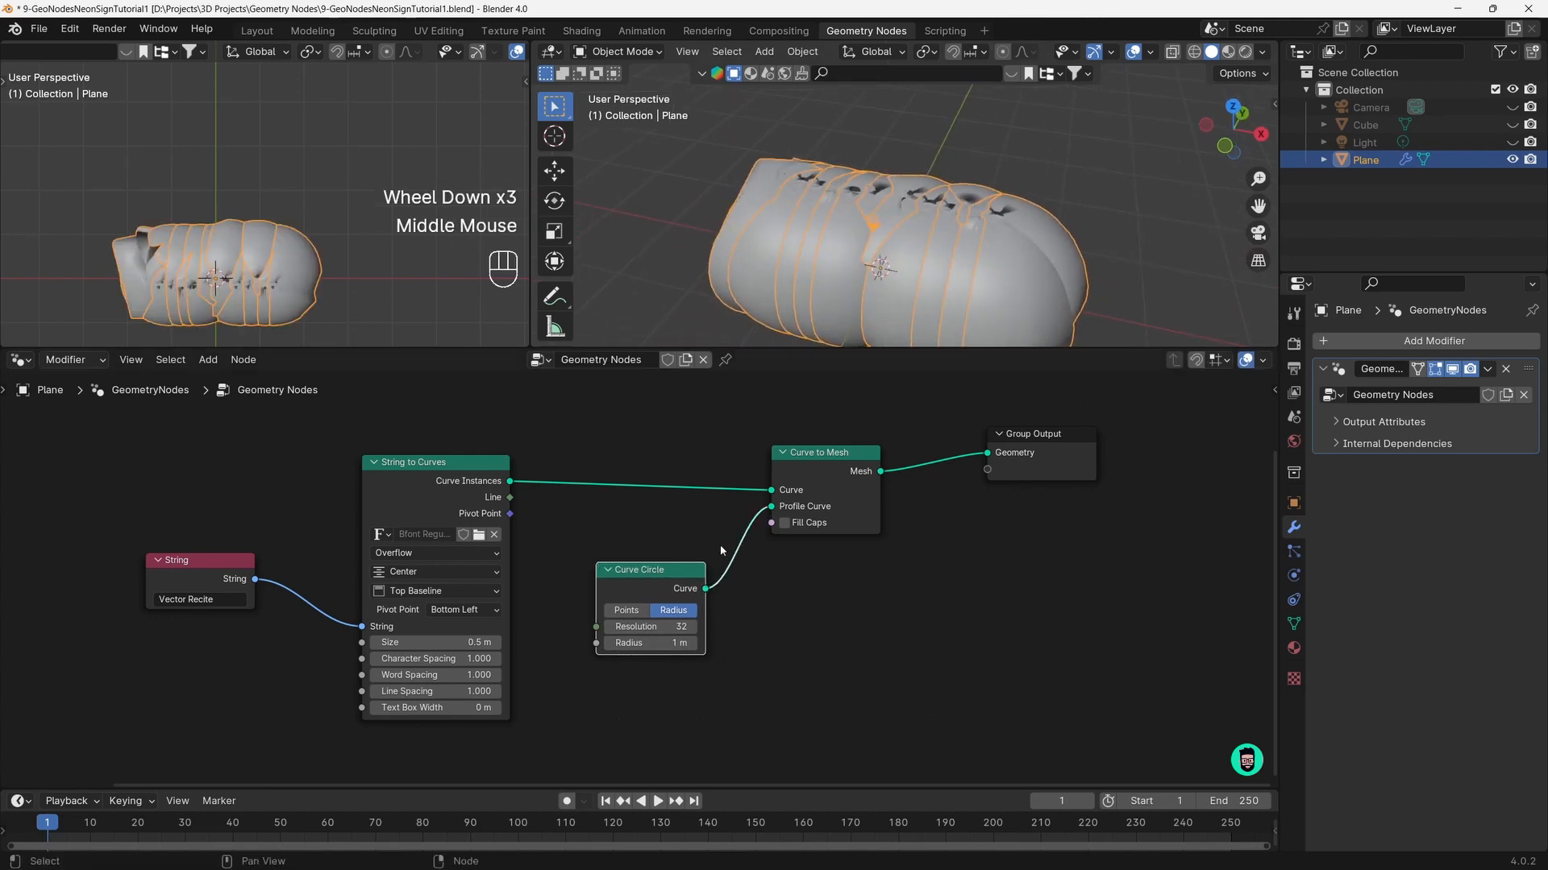
{"action": "left_click", "coordinate": [645, 627]}
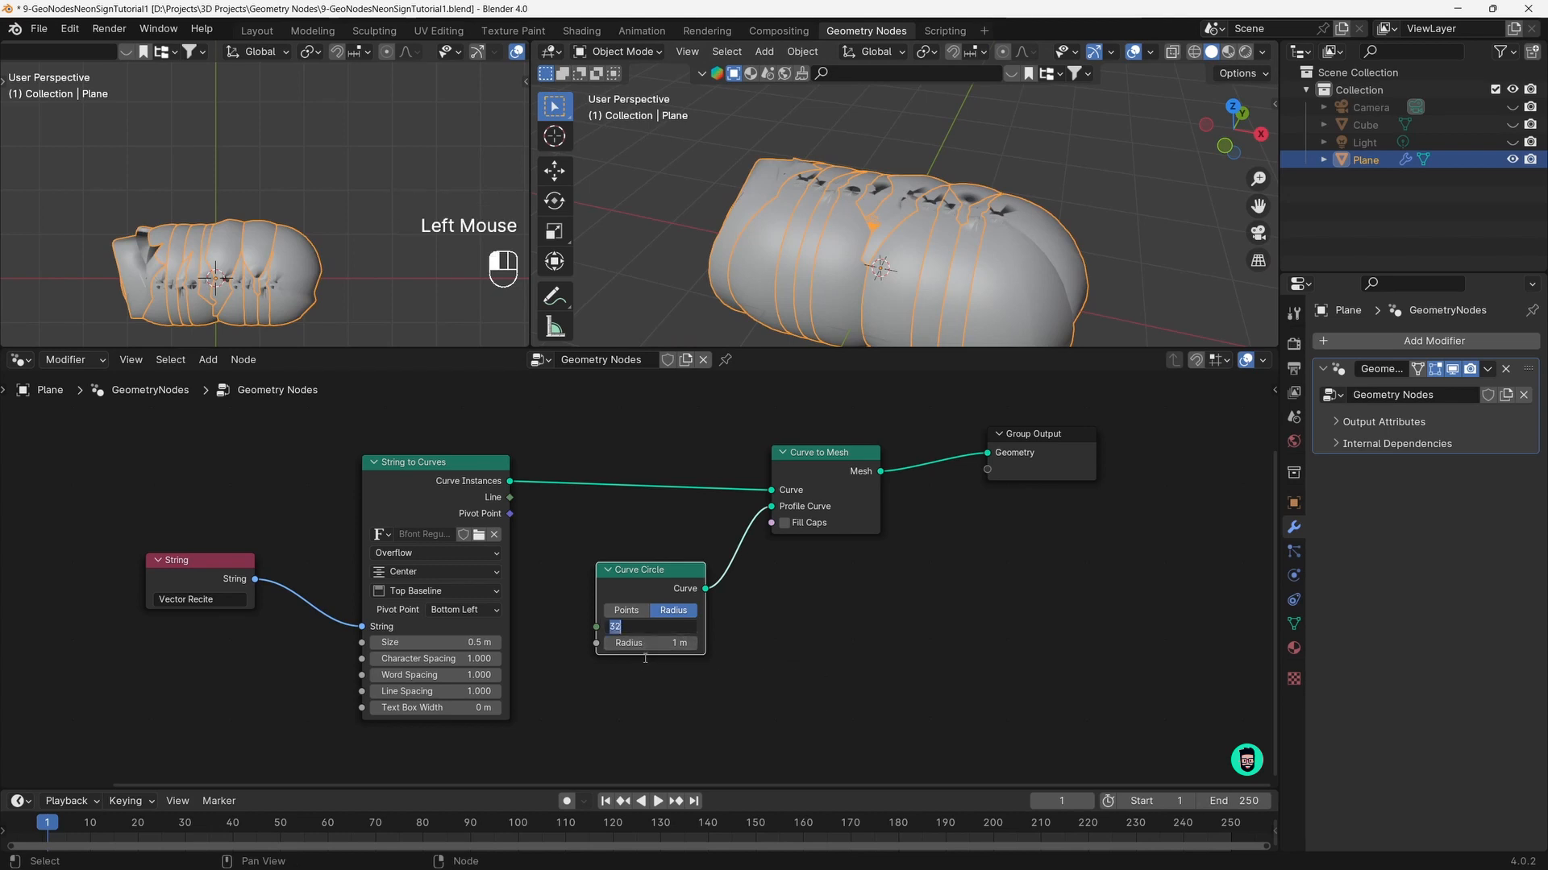
{"action": "type", "text": "8"}
{"action": "key", "text": "Return"}
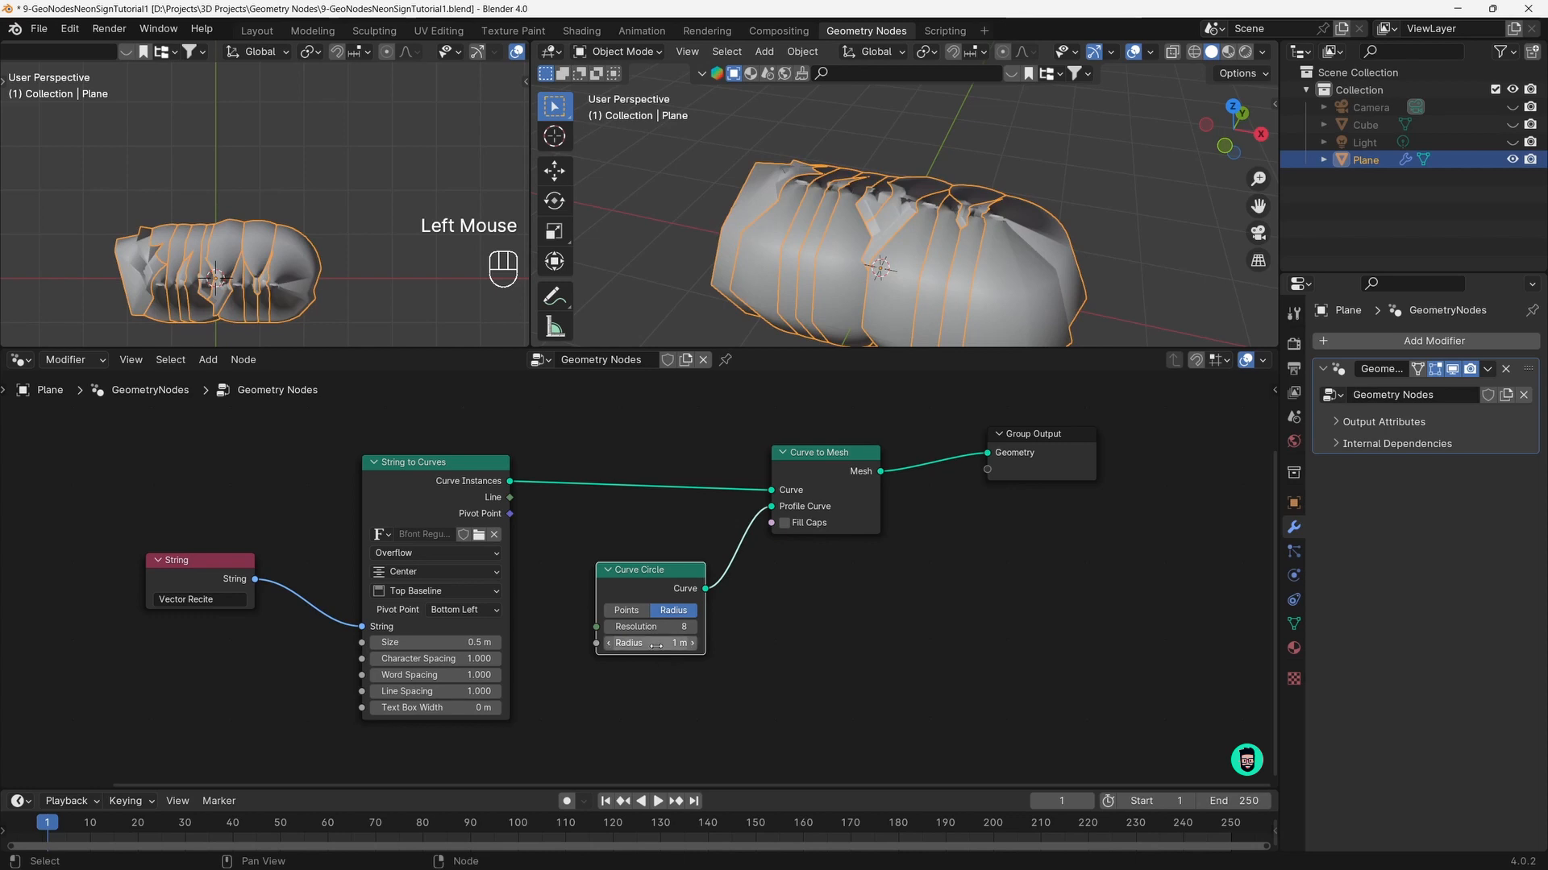
Set the Curve Circle radius to 0.01 m and inspect the tube-shaped letters up close
{"action": "double_click", "coordinate": [659, 644]}
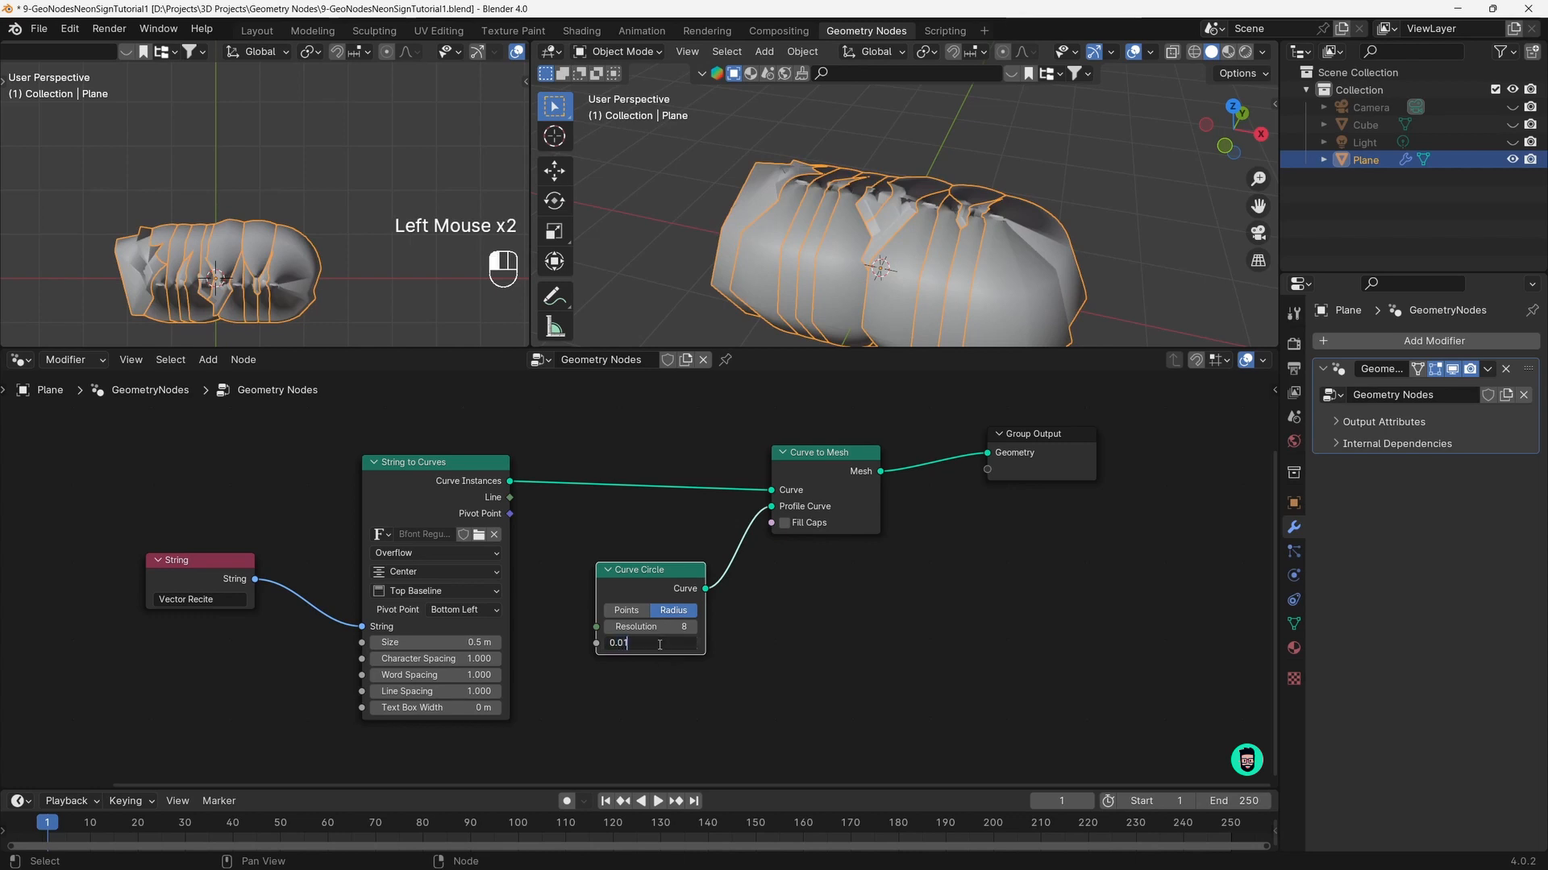
{"action": "type", "text": "0.01"}
{"action": "key", "text": "Return"}
{"action": "left_click", "coordinate": [832, 303]}
{"action": "scroll", "coordinate": [831, 321], "scroll_direction": "up", "scroll_amount": 2, "text": "shift"}
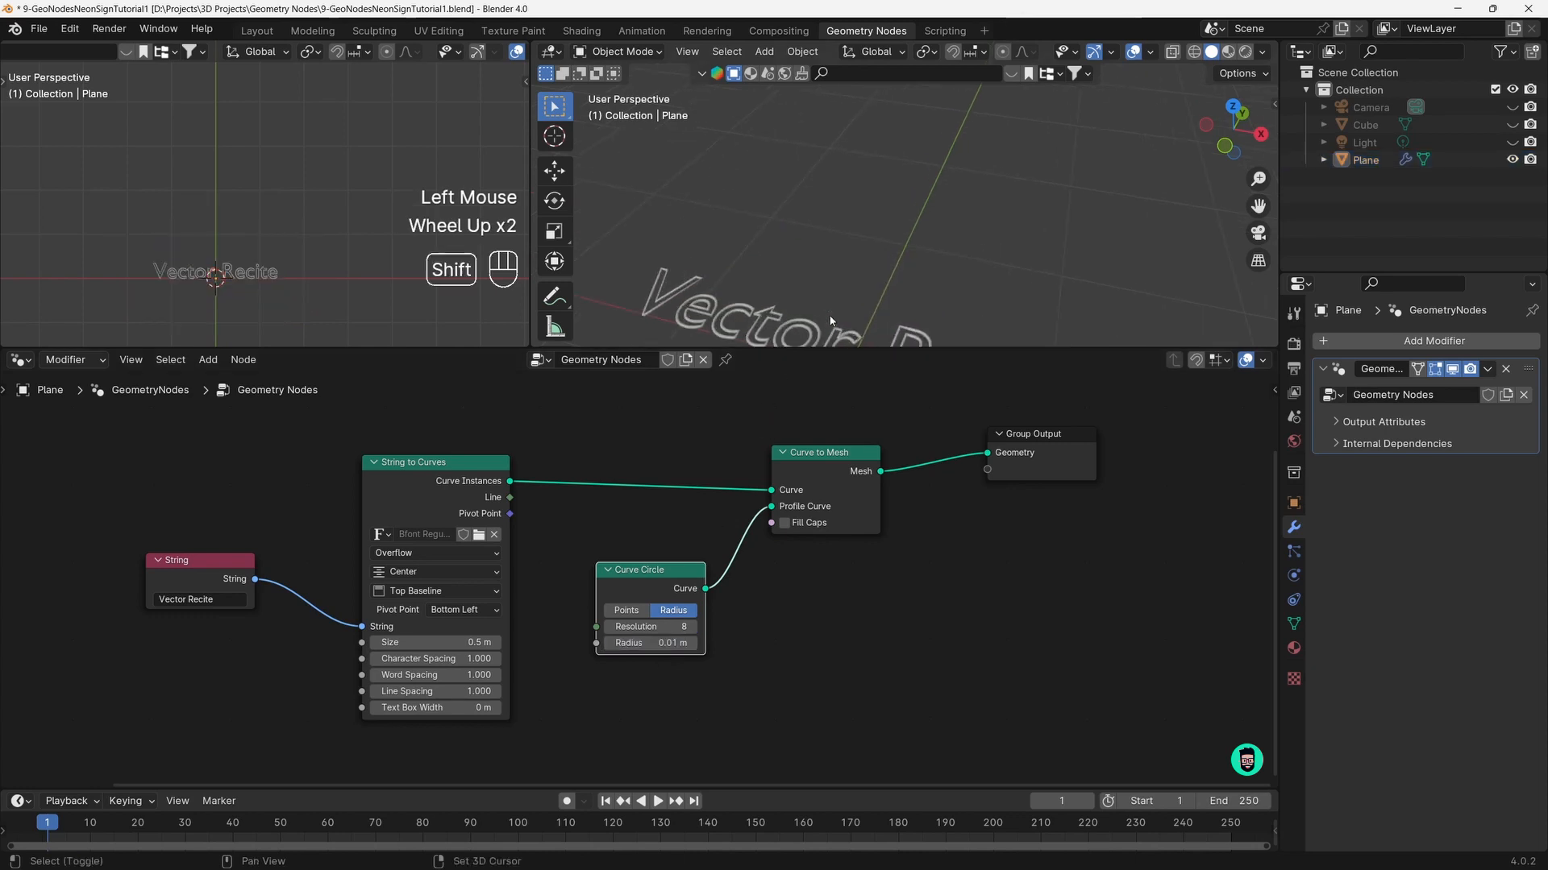
{"action": "middle_click_drag", "start_coordinate": [831, 321], "coordinate": [780, 236], "text": "shift"}
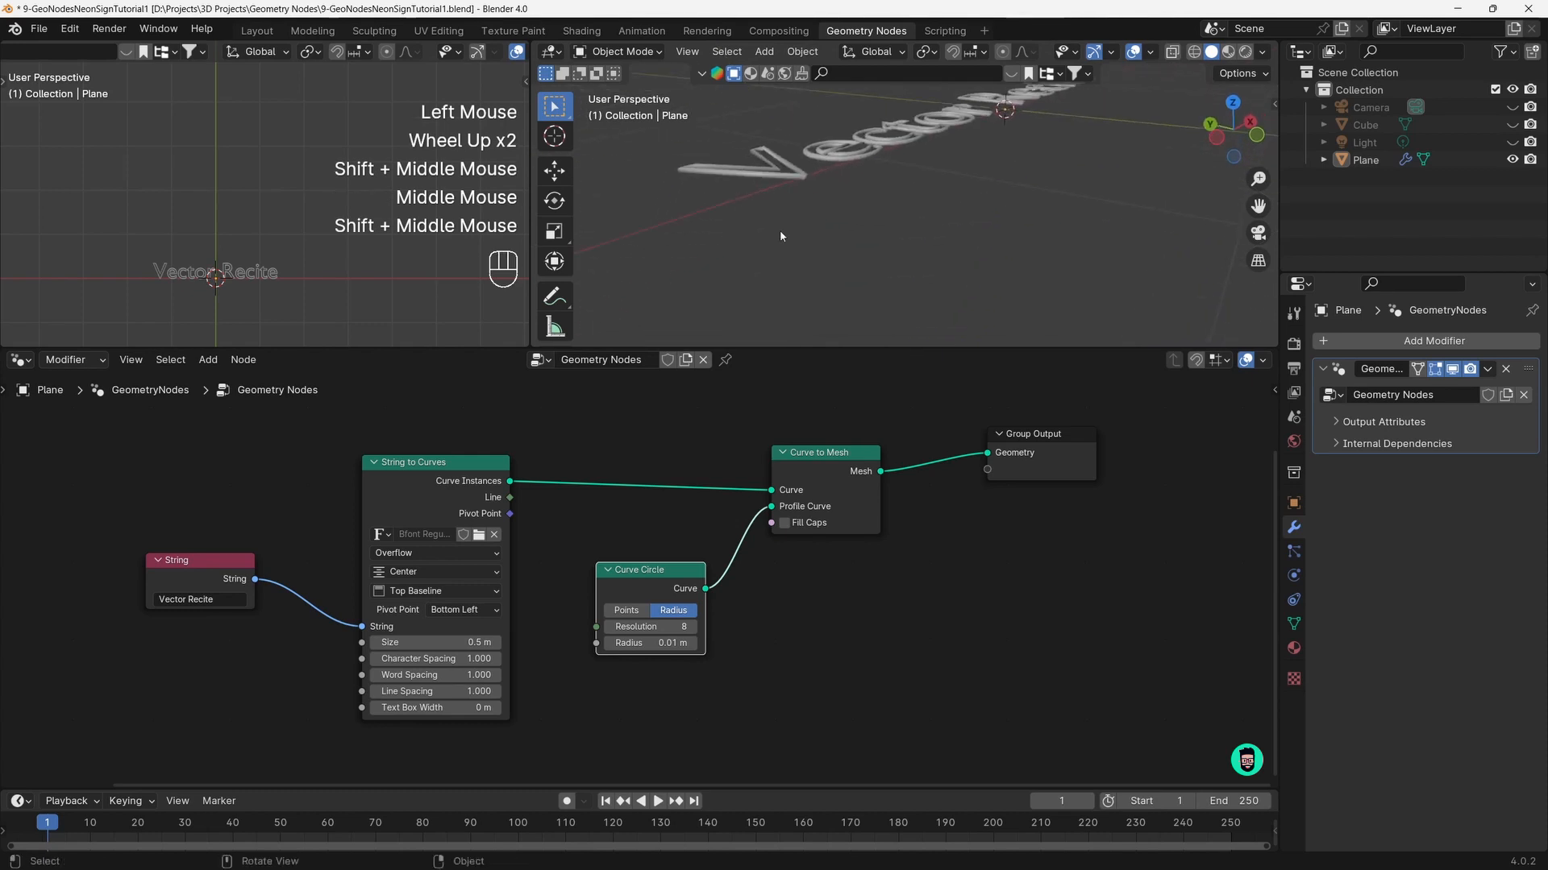
{"action": "scroll", "coordinate": [781, 231], "scroll_direction": "up", "scroll_amount": 1}
{"action": "middle_click_drag", "start_coordinate": [733, 180], "coordinate": [794, 254], "text": "shift"}
{"action": "middle_click_drag", "start_coordinate": [793, 254], "coordinate": [808, 245]}
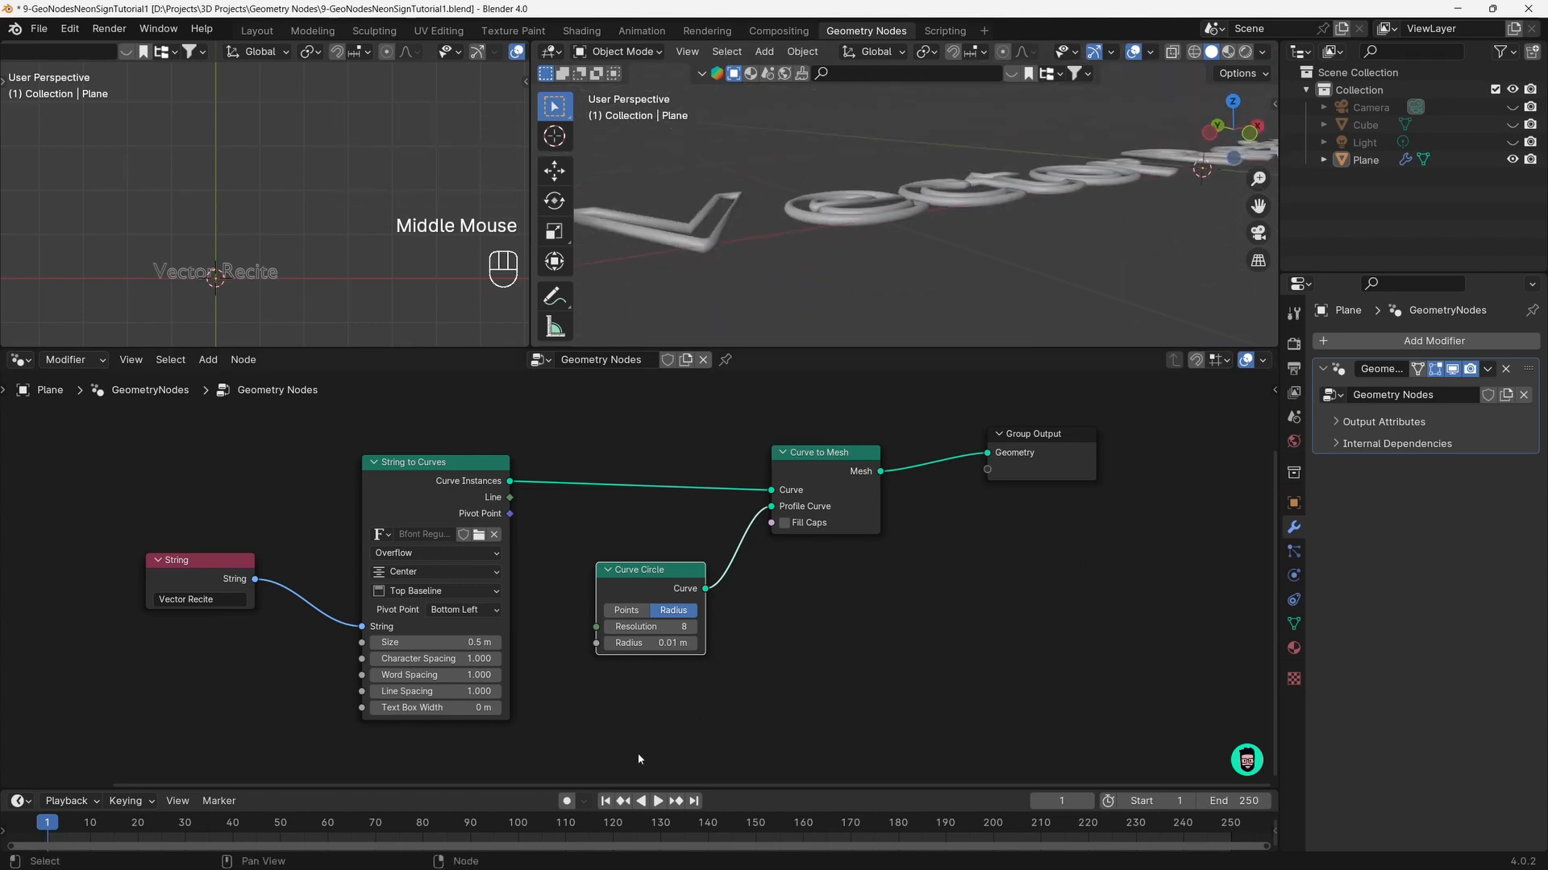
Try a thicker text tube with the Curve Circle radius at 0.02 m
{"action": "left_click", "coordinate": [693, 644]}
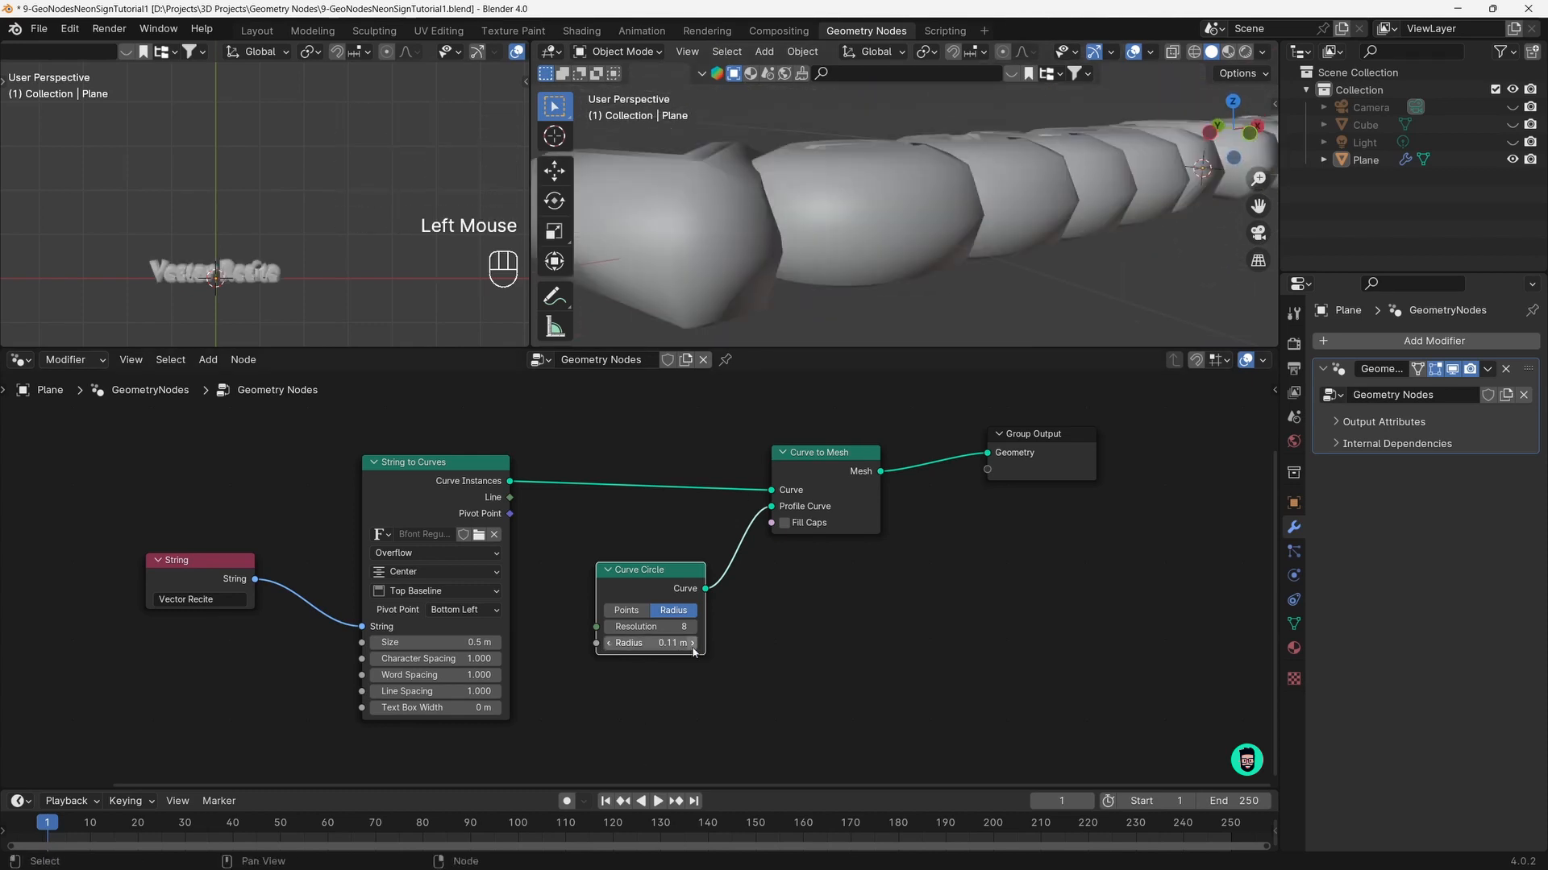
{"action": "double_click", "coordinate": [674, 650]}
{"action": "type", "text": "0.02"}
{"action": "key", "text": "Return"}
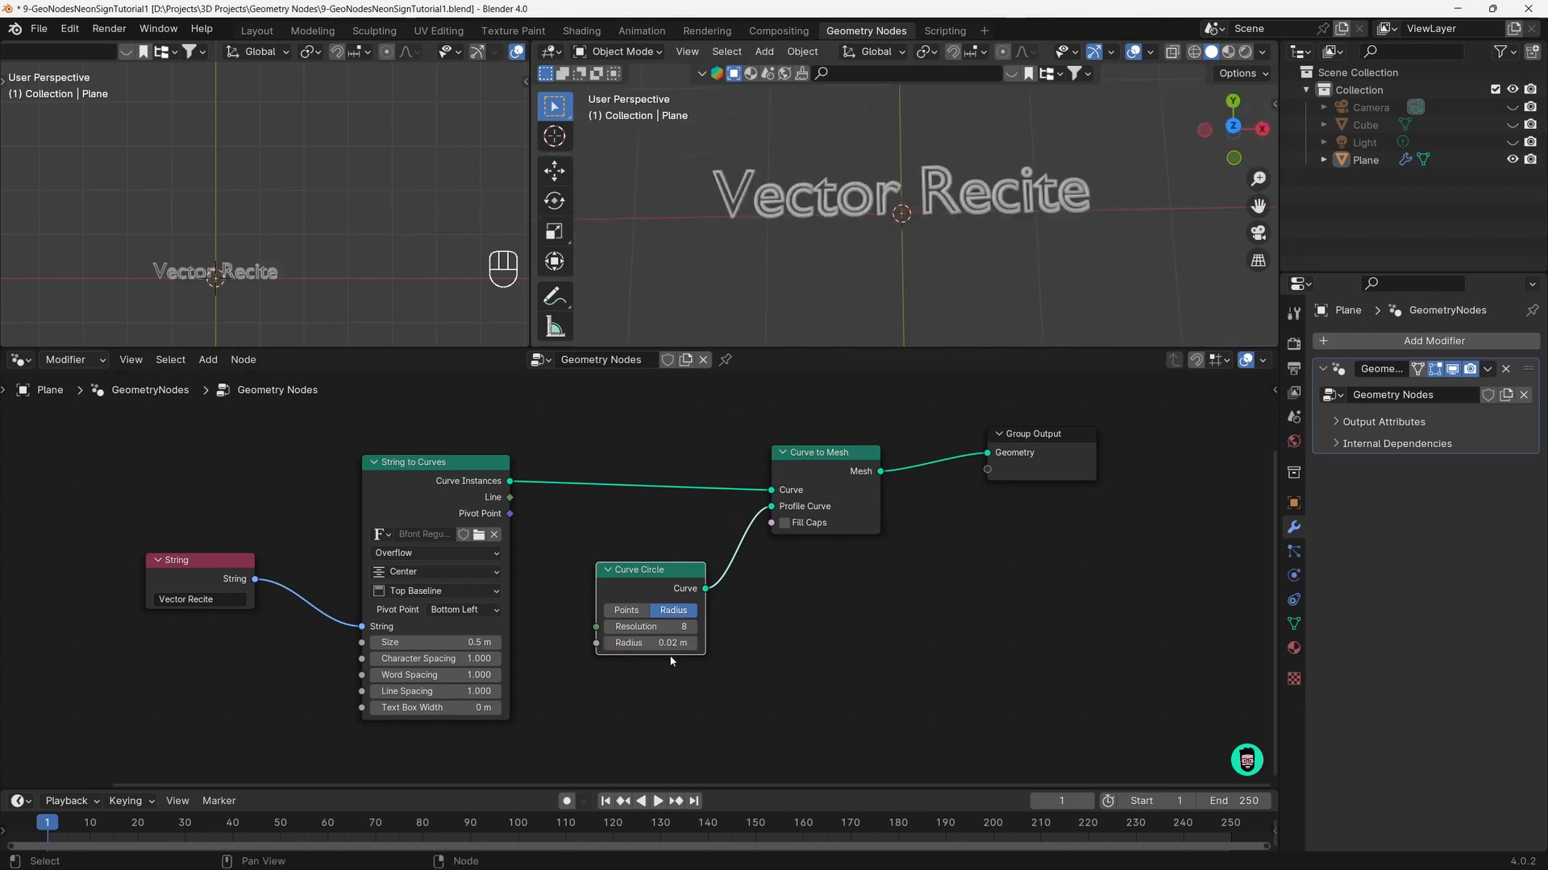
Set the Curve Circle radius to 0.015 m
{"action": "left_click", "coordinate": [654, 627]}
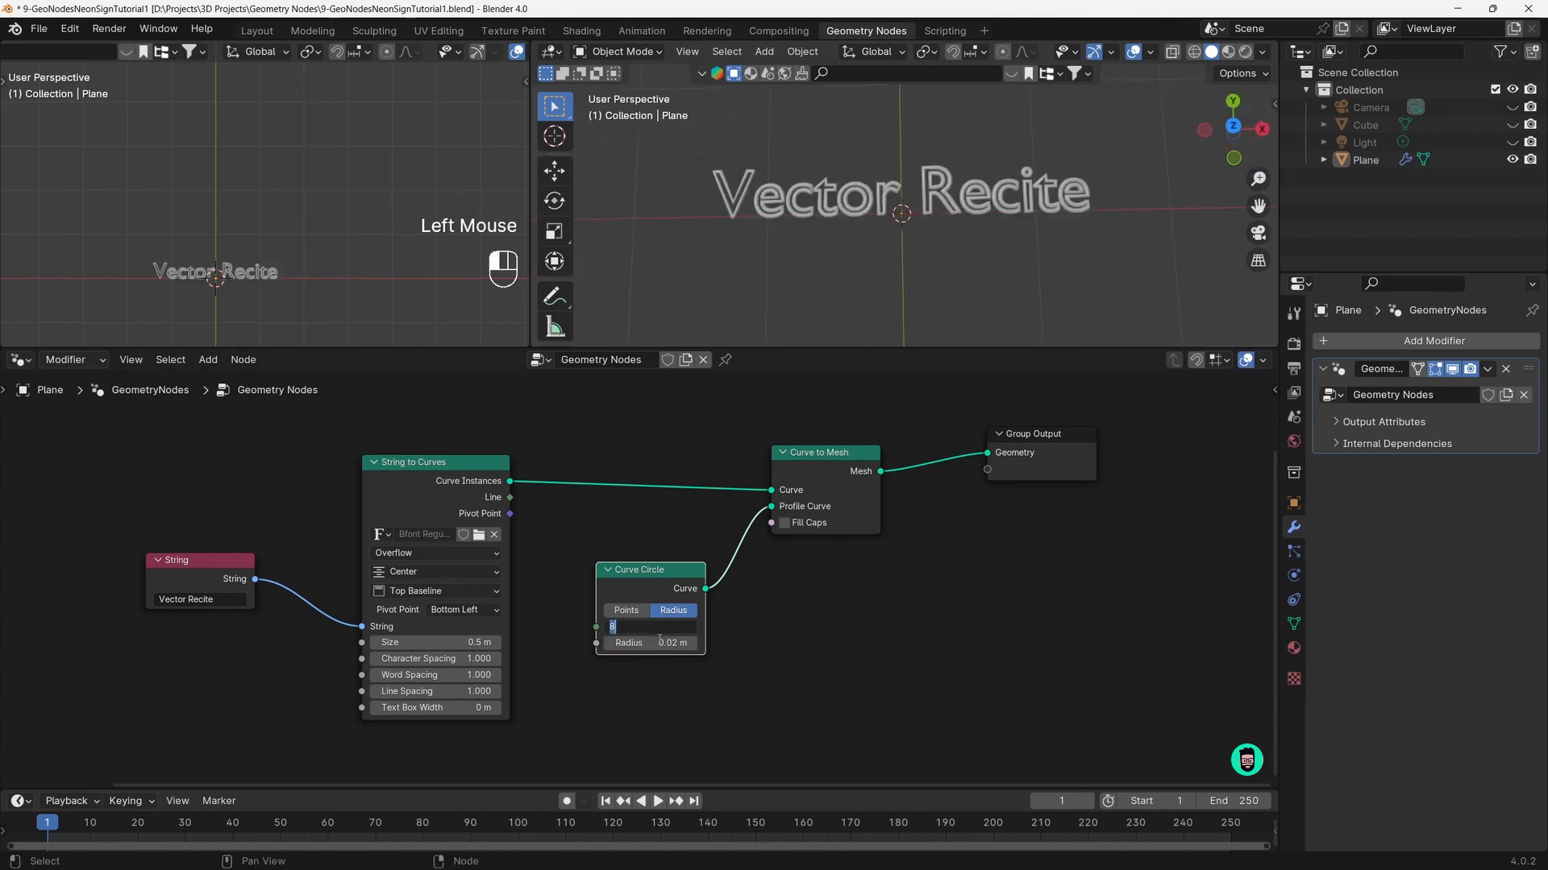
{"action": "left_click", "coordinate": [655, 645]}
{"action": "double_click", "coordinate": [650, 645]}
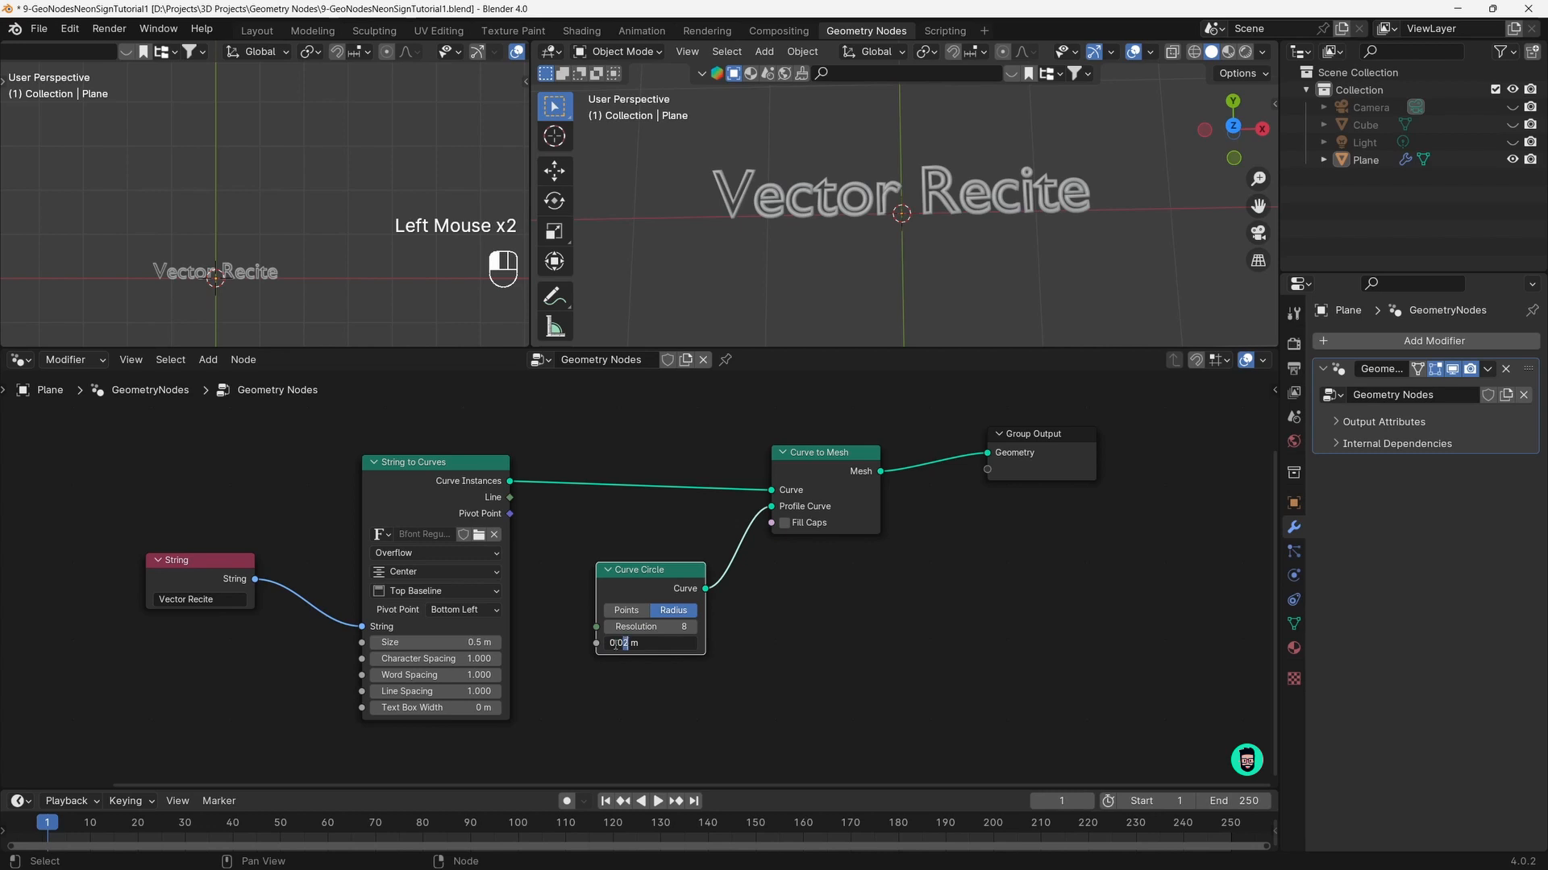
{"action": "type", "text": "0.015"}
{"action": "key", "text": "Return"}
{"action": "left_click", "coordinate": [809, 241]}
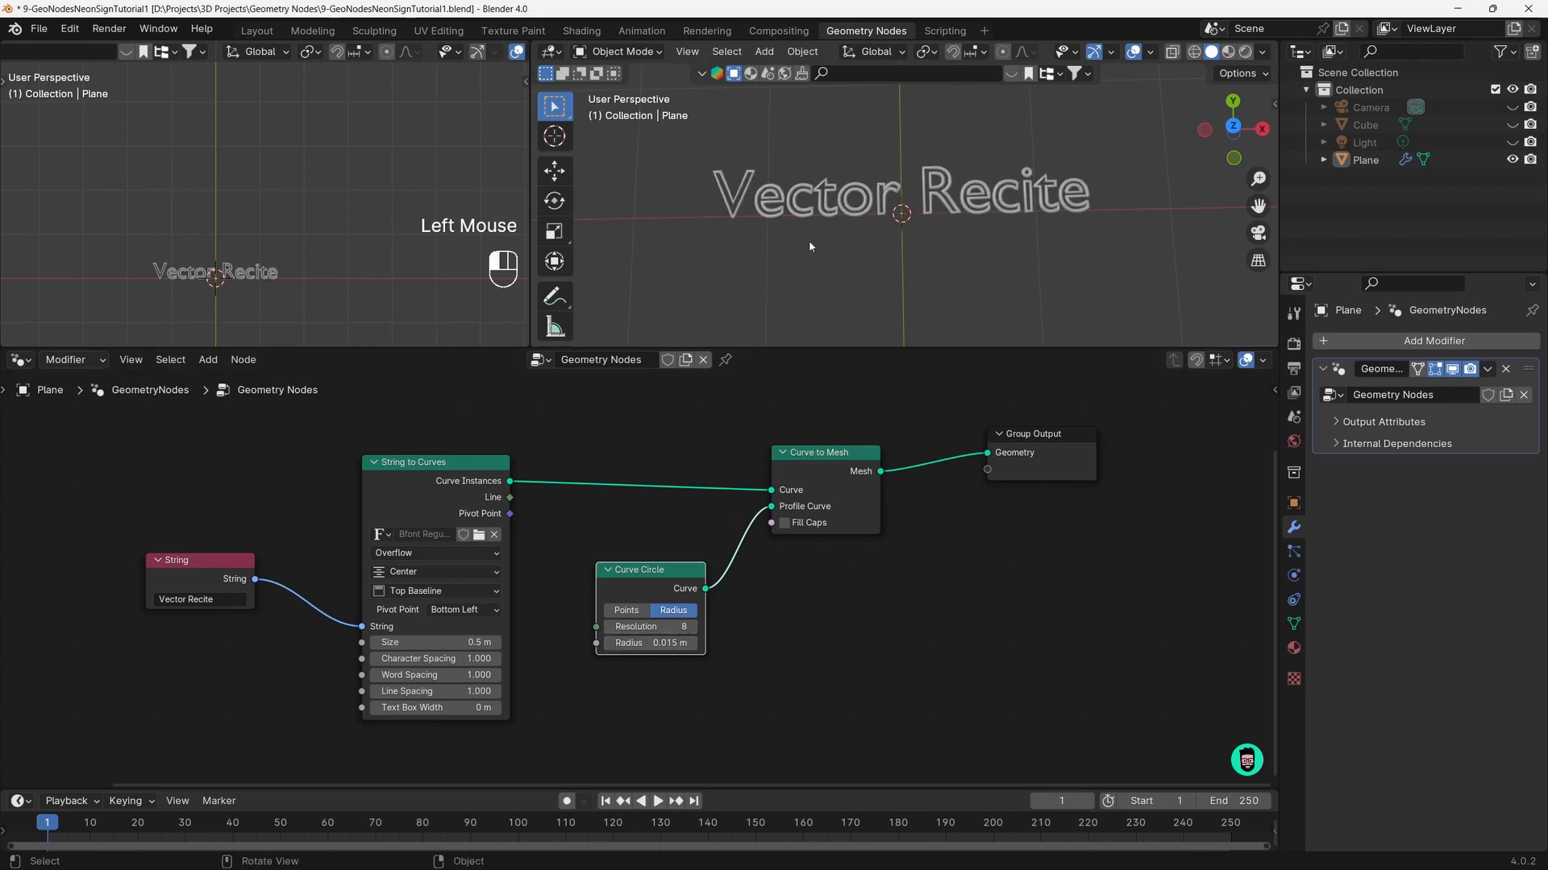
{"action": "middle_click_drag", "start_coordinate": [809, 240], "coordinate": [856, 269]}
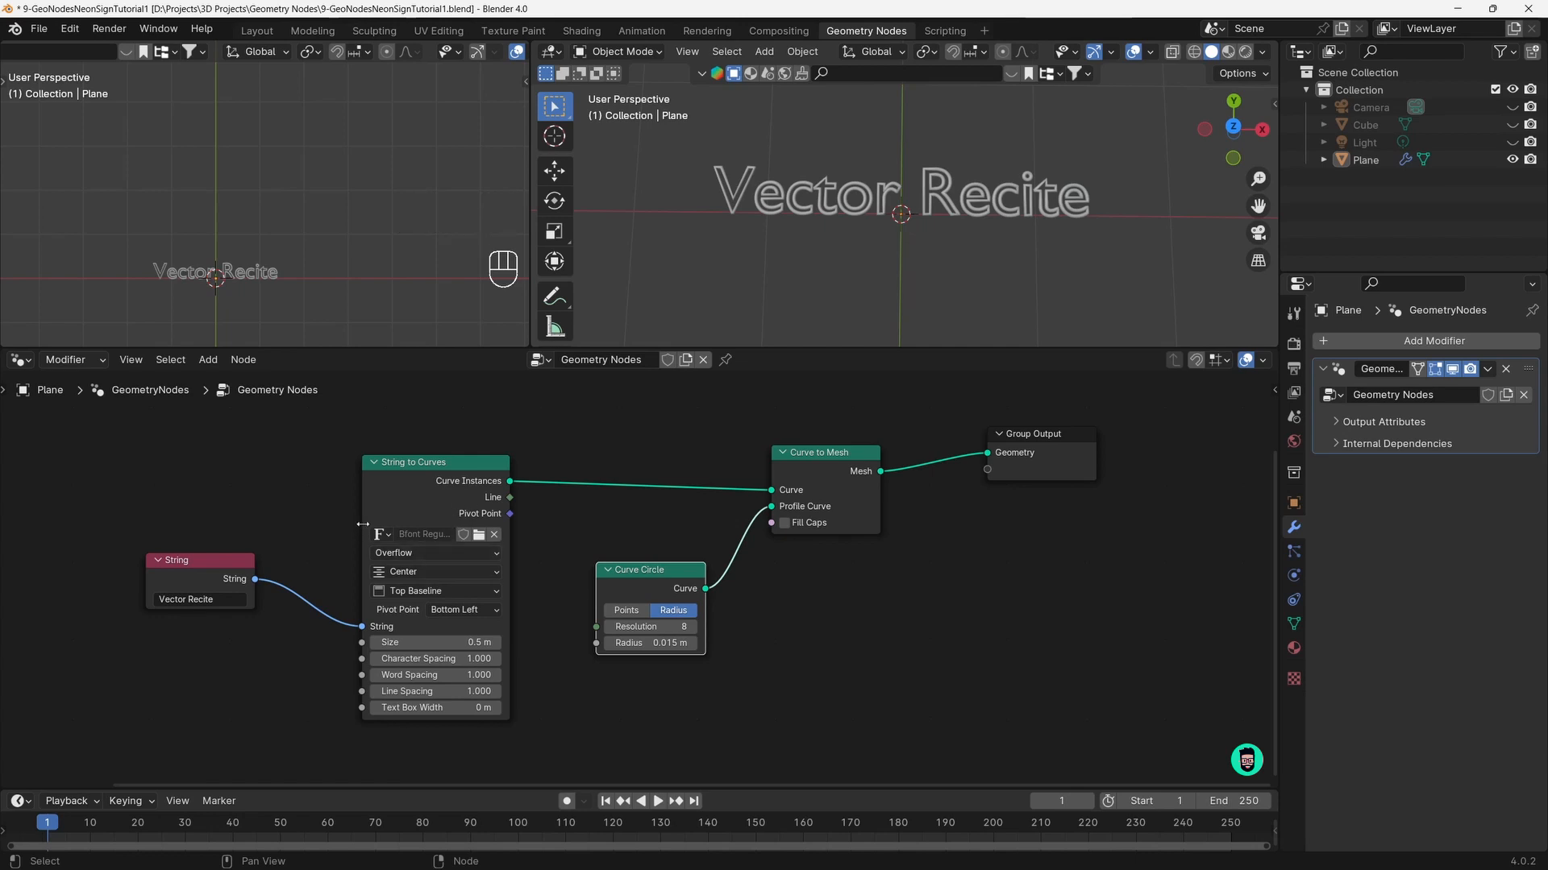
Widen the String to Curves node and try the Arial Bold font, restoring the default font
{"action": "left_click_drag", "start_coordinate": [362, 524], "coordinate": [330, 525]}
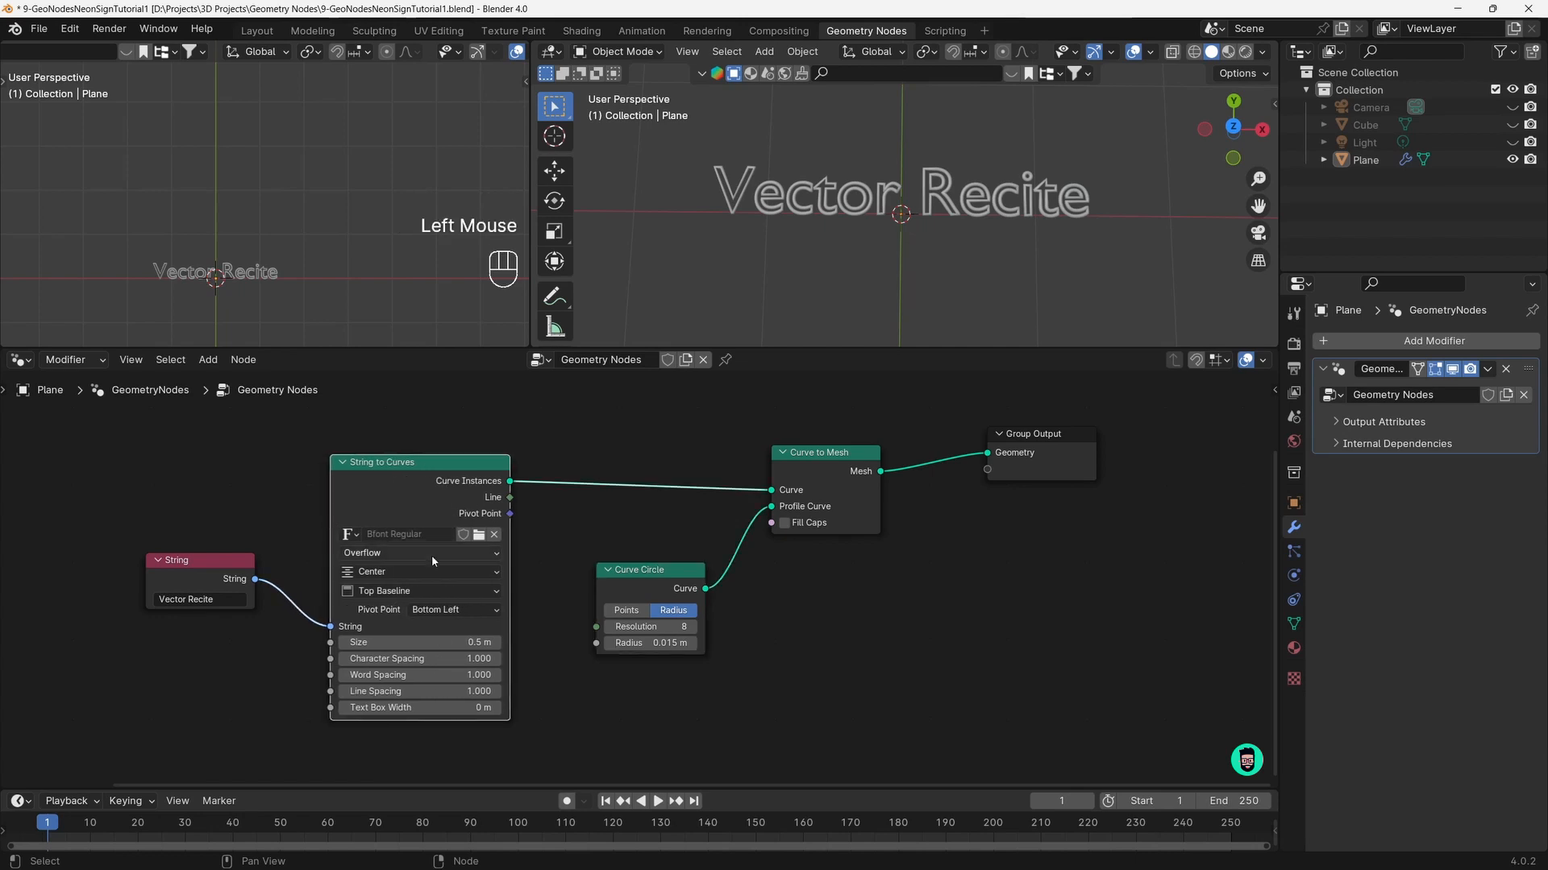
{"action": "left_click", "coordinate": [479, 535]}
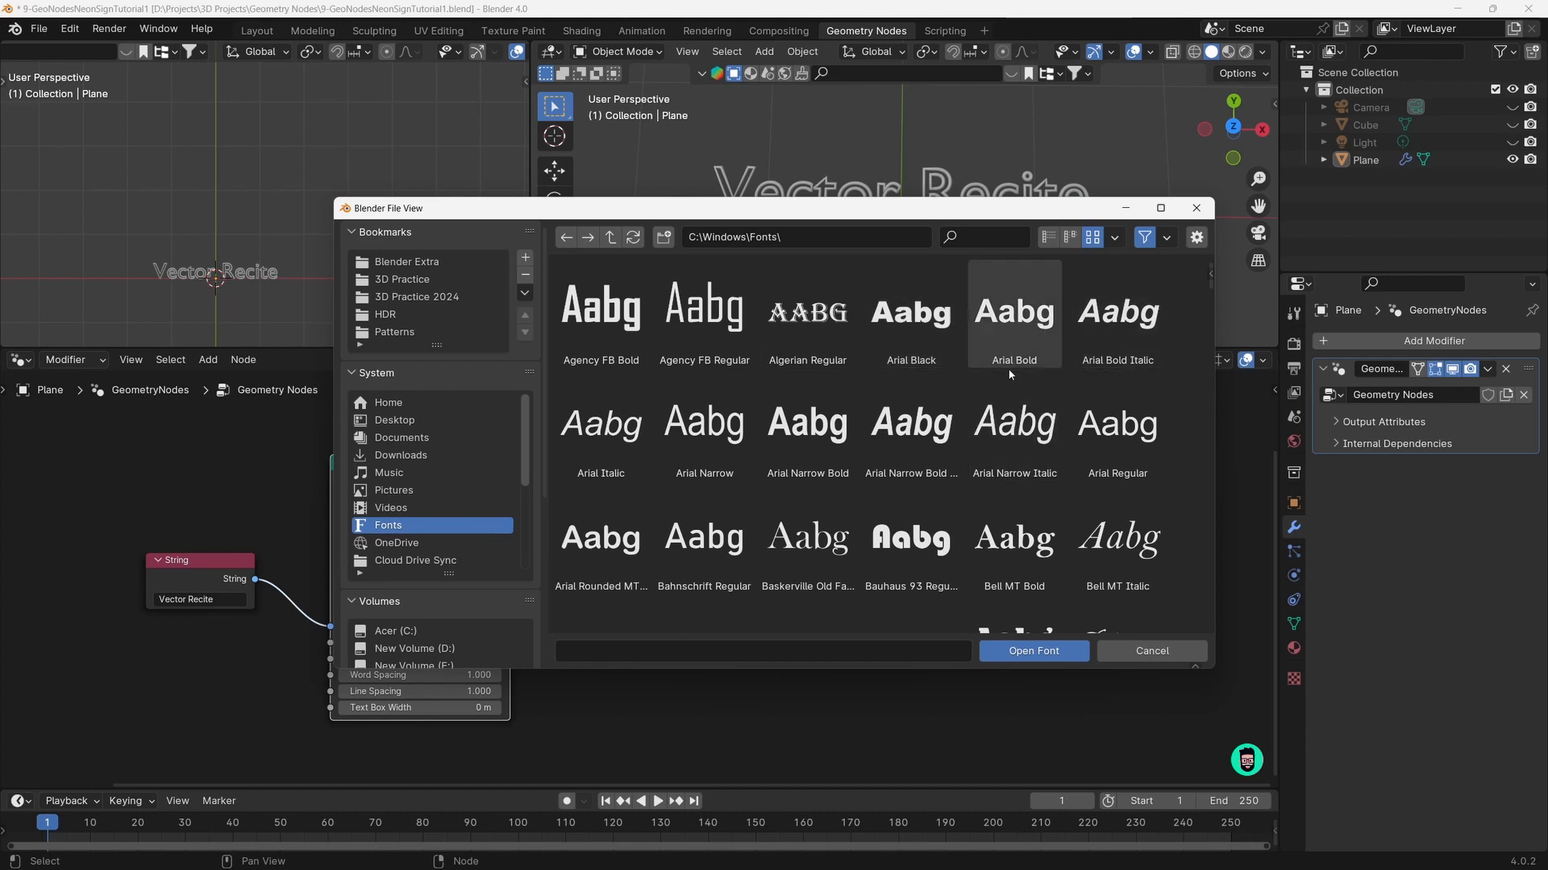
{"action": "double_click", "coordinate": [1014, 314]}
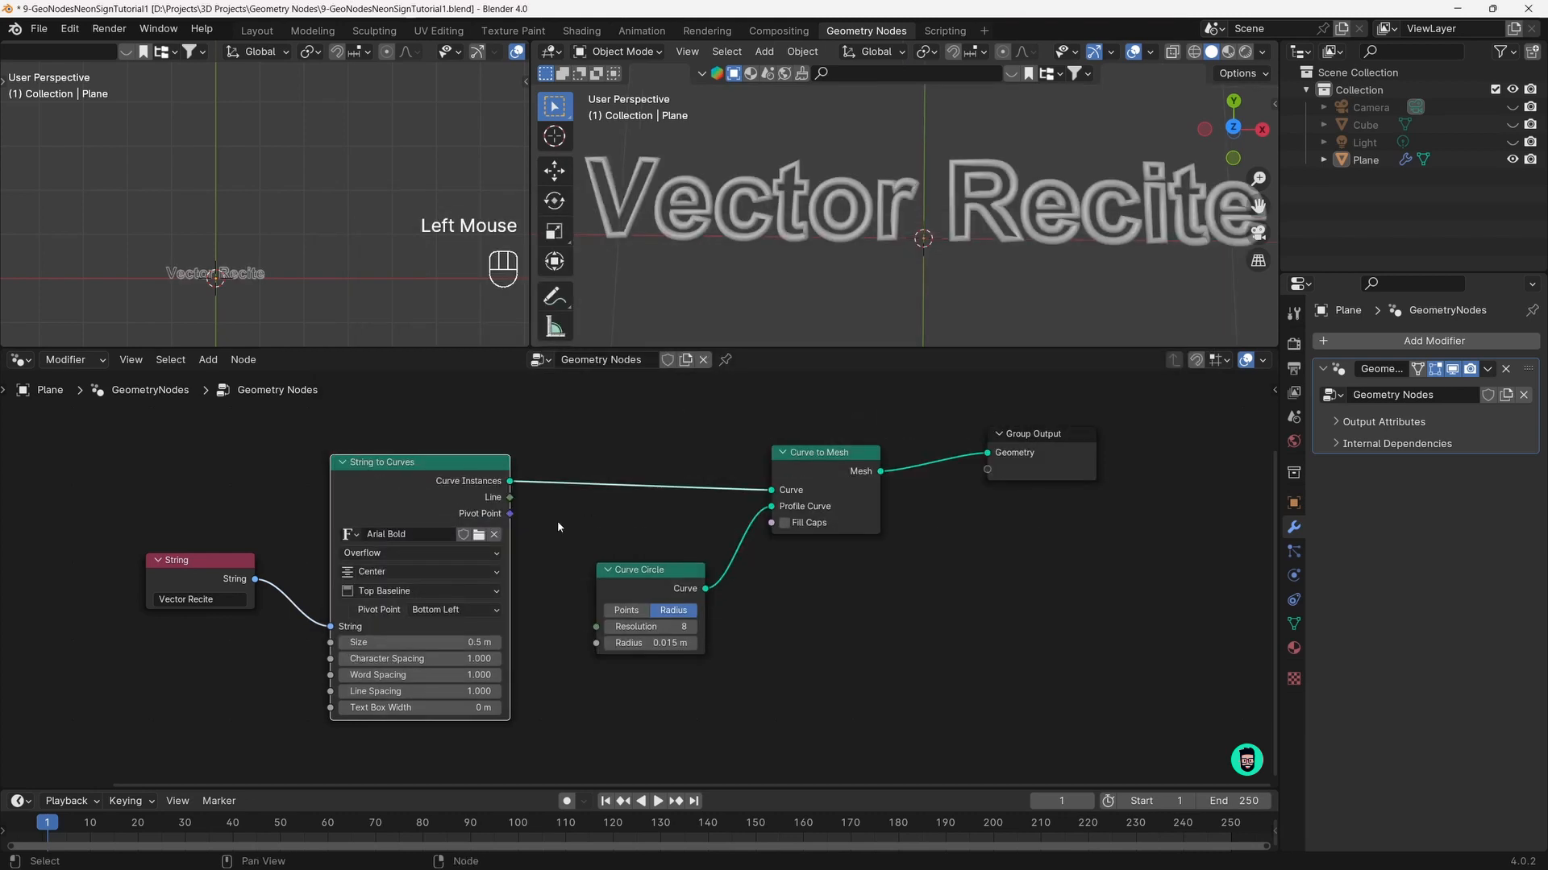
{"action": "left_click", "coordinate": [494, 534]}
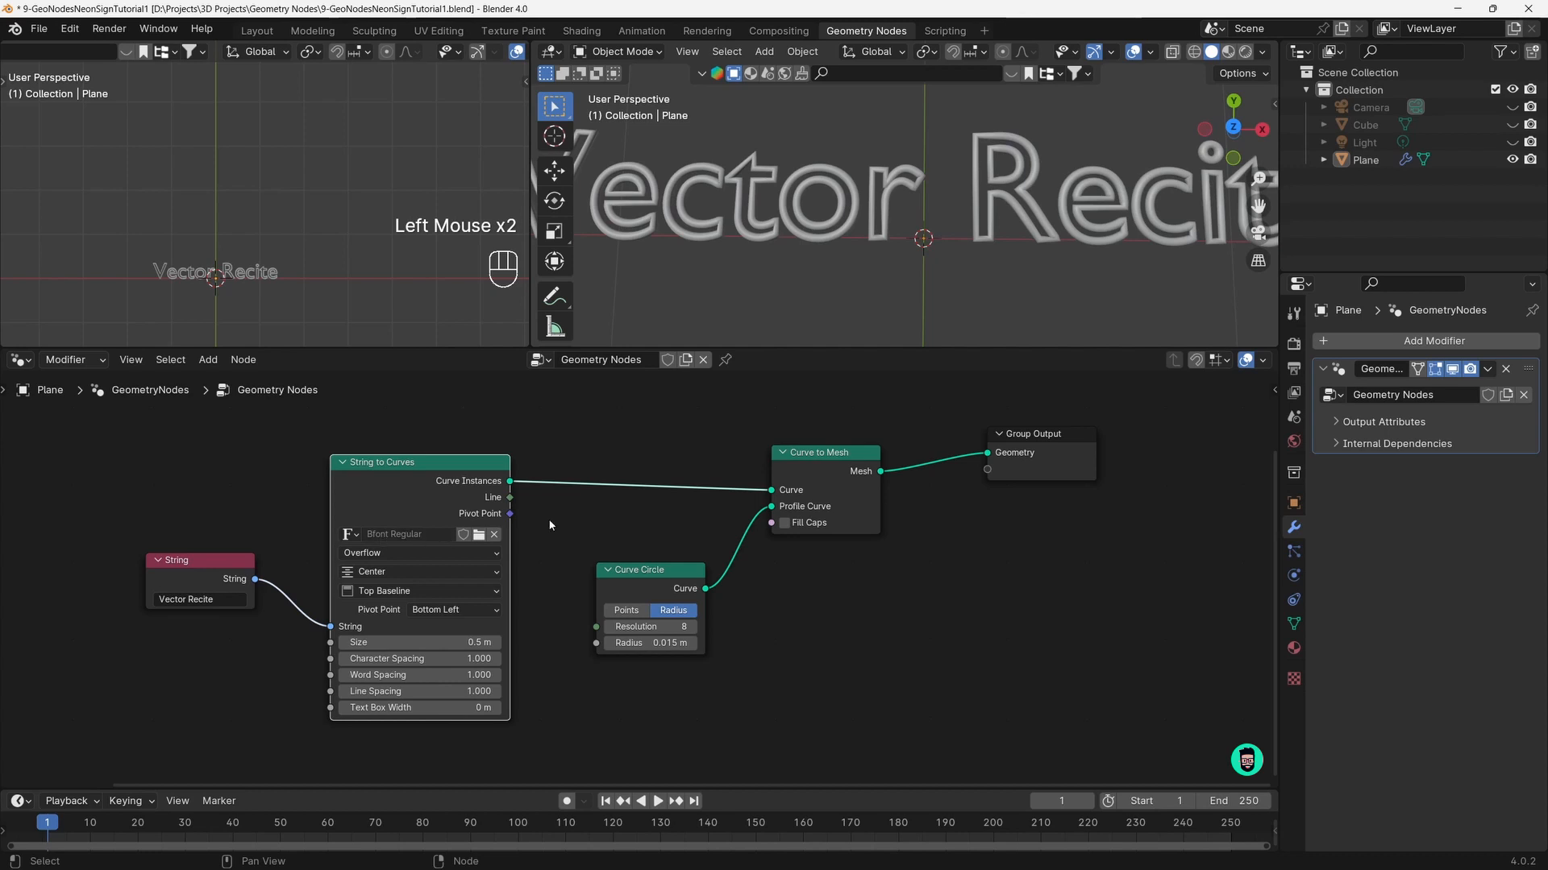
{"action": "scroll", "coordinate": [814, 243], "scroll_direction": "down", "scroll_amount": 2}
{"action": "scroll", "coordinate": [814, 243], "scroll_direction": "up", "scroll_amount": 1}
{"action": "middle_click_drag", "start_coordinate": [814, 244], "coordinate": [876, 223]}
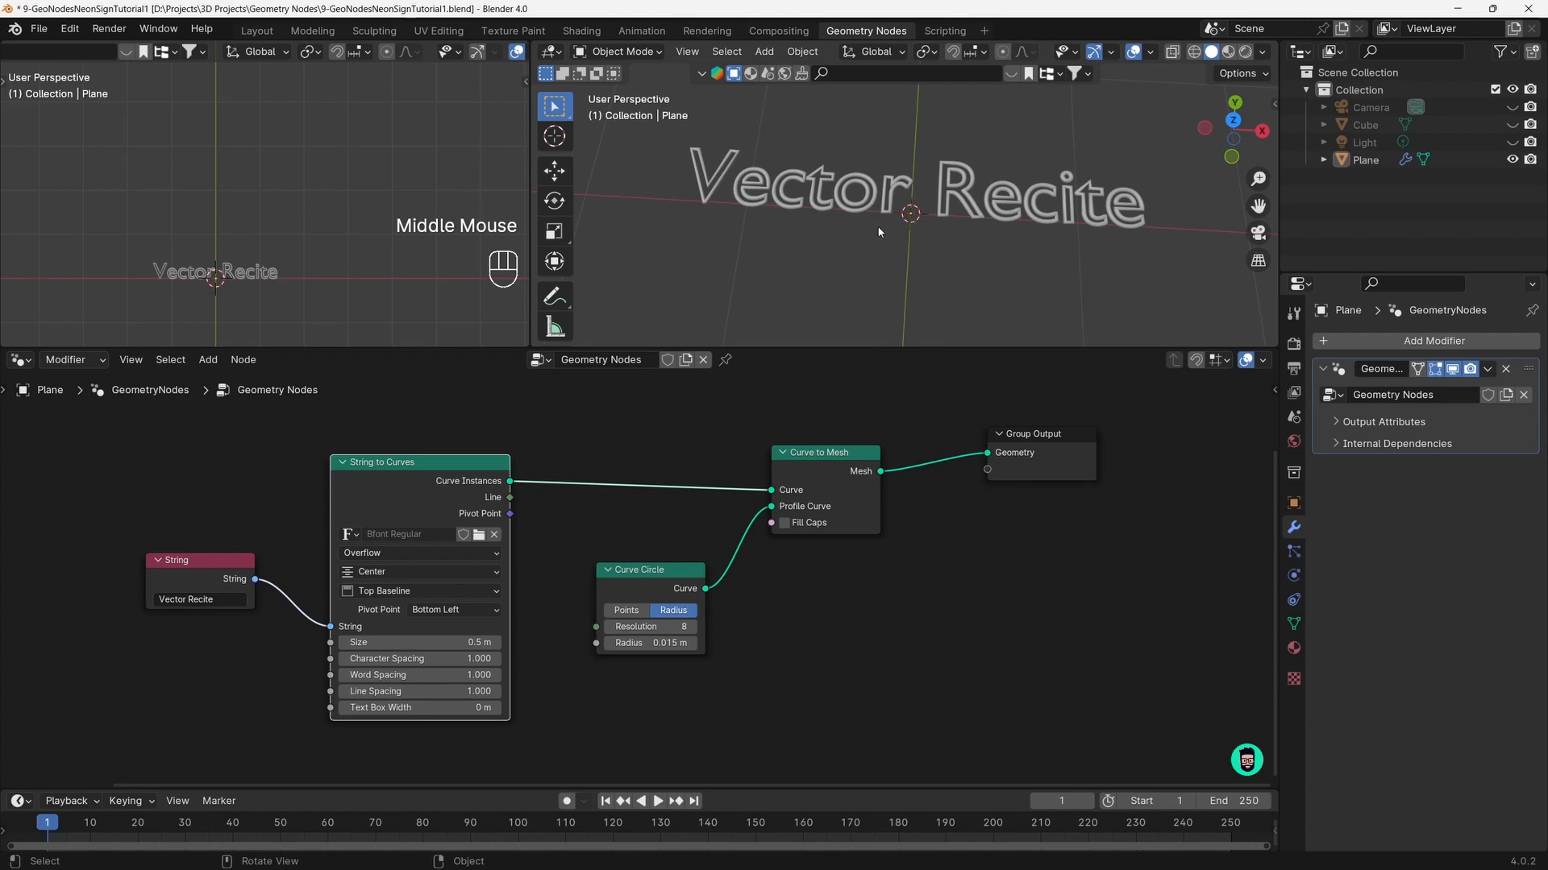
Move the text nodes below the Group Input node, and place the Group Output node farther away from them
{"action": "scroll", "coordinate": [404, 461], "scroll_direction": "down", "scroll_amount": 6}
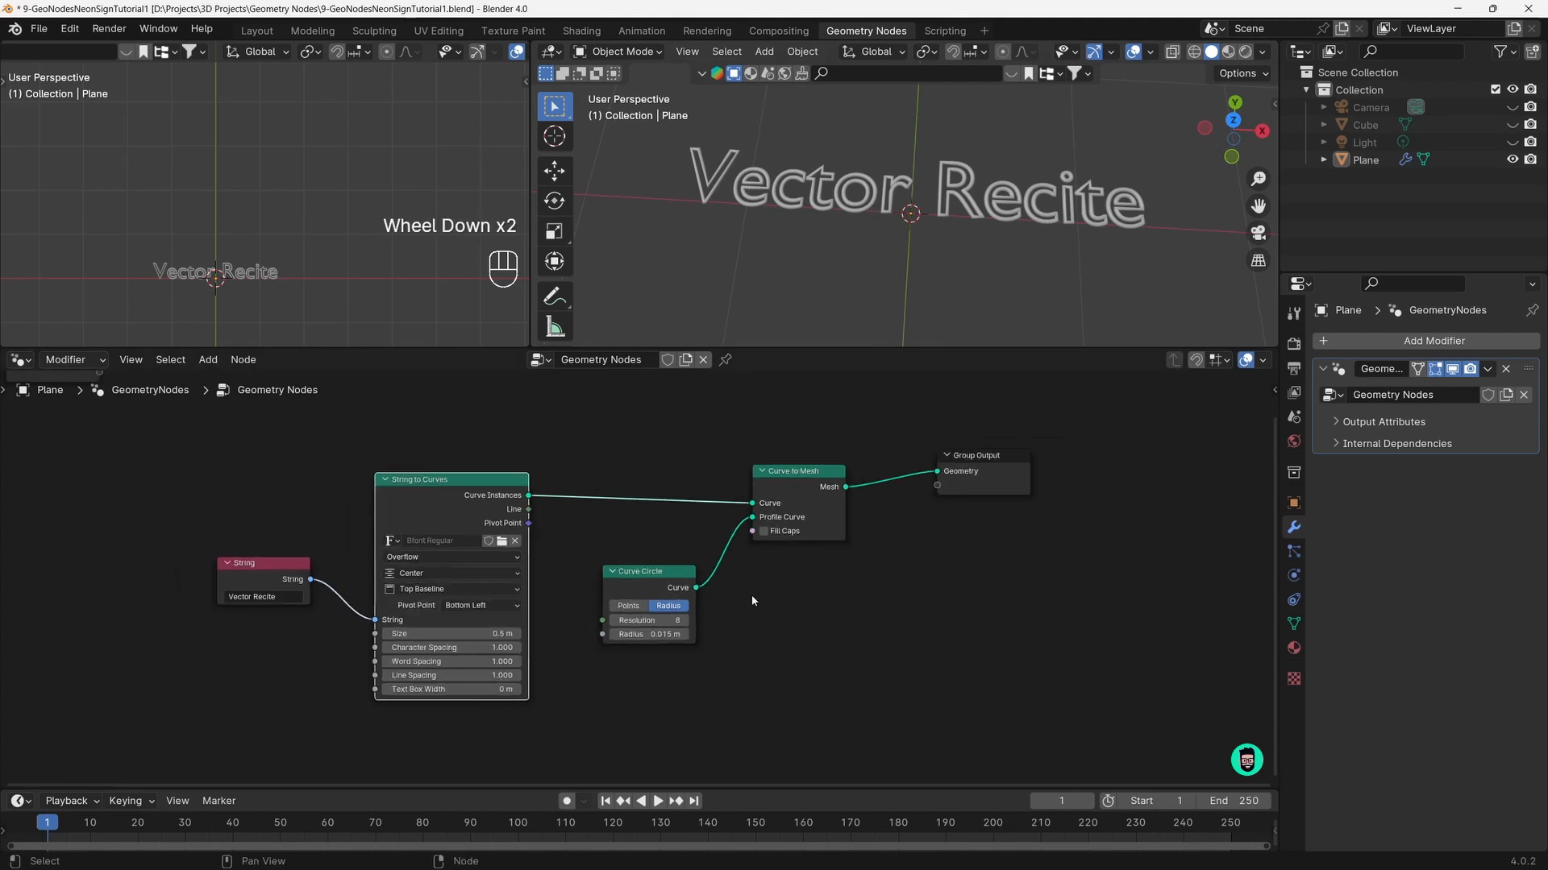
{"action": "left_click_drag", "start_coordinate": [380, 460], "coordinate": [675, 636]}
{"action": "key", "text": "g"}
{"action": "left_click", "coordinate": [625, 747]}
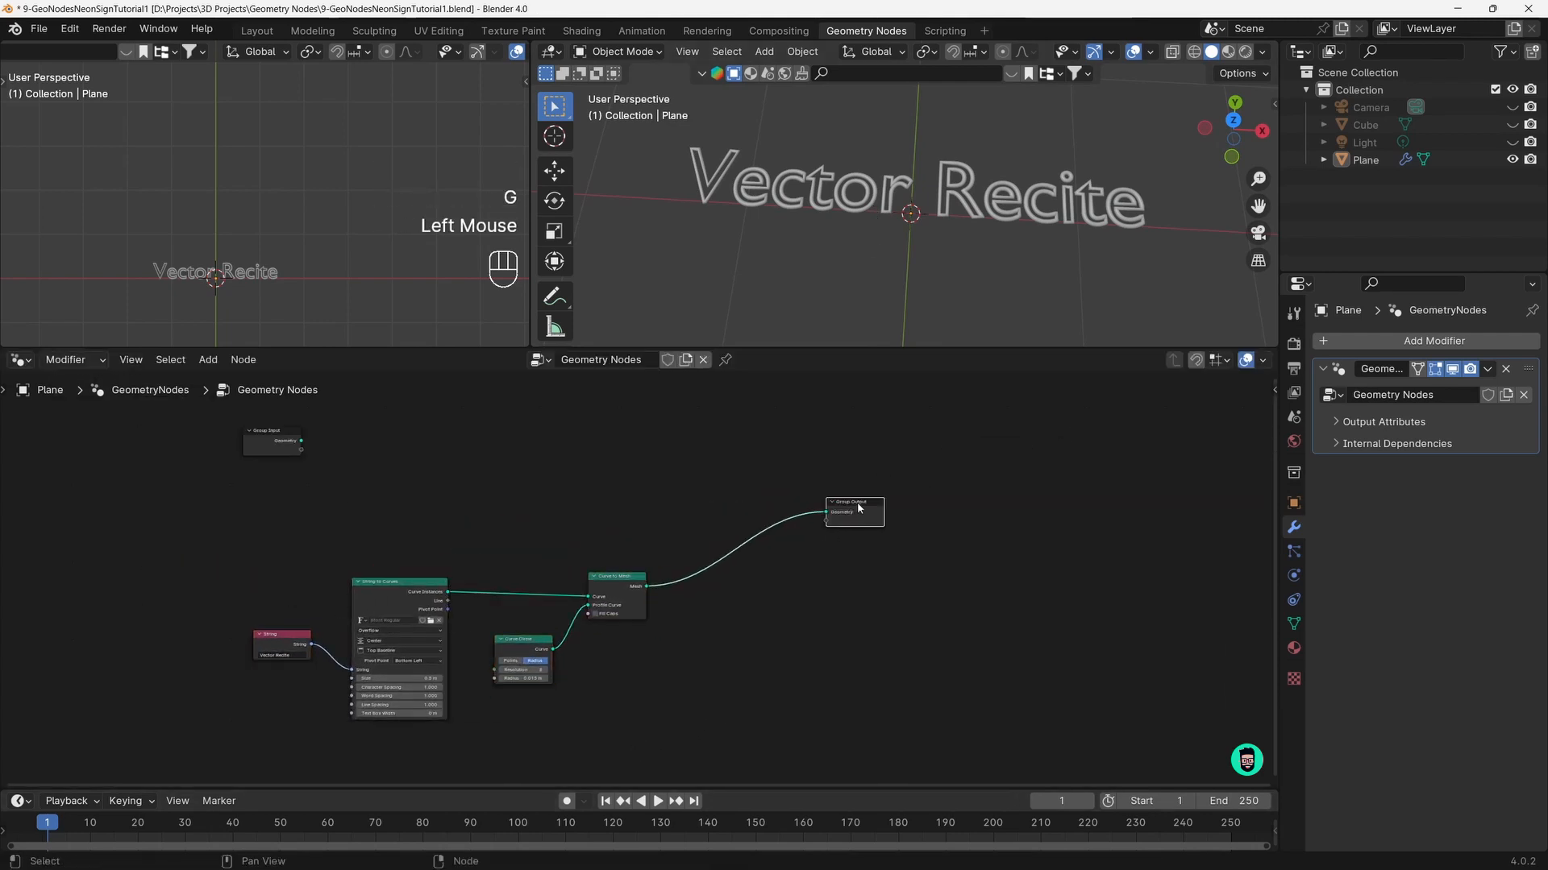
{"action": "left_click_drag", "start_coordinate": [857, 505], "coordinate": [1078, 432]}
{"action": "left_click", "coordinate": [846, 524]}
{"action": "scroll", "coordinate": [695, 641], "scroll_direction": "up", "scroll_amount": 5}
{"action": "middle_click_drag", "start_coordinate": [694, 641], "coordinate": [621, 576]}
{"action": "left_click", "coordinate": [645, 549]}
{"action": "key", "text": "shift+a"}
{"action": "left_click", "coordinate": [784, 526]}
Insert a Join Geometry node on the link between the Curve to Mesh and Group Output nodes
{"action": "scroll", "coordinate": [736, 598], "scroll_direction": "down", "scroll_amount": 3}
{"action": "middle_click_drag", "start_coordinate": [783, 526], "coordinate": [747, 614]}
{"action": "left_click", "coordinate": [753, 491]}
{"action": "key", "text": "shift+a"}
{"action": "left_click", "coordinate": [752, 489]}
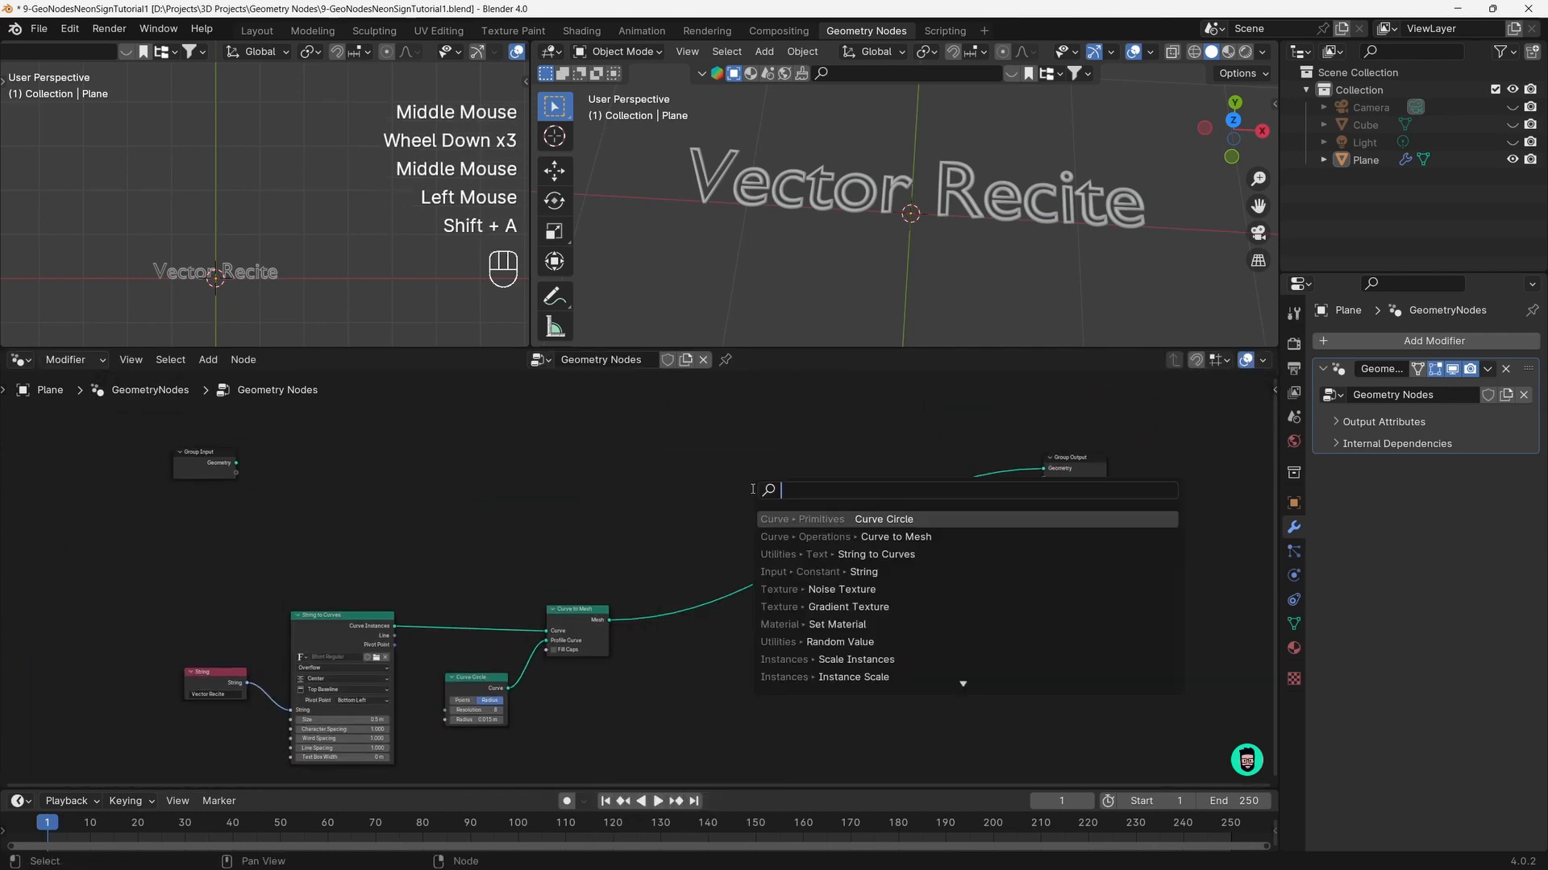
{"action": "type", "text": "join"}
{"action": "key", "text": "Return"}
{"action": "left_click", "coordinate": [925, 448]}
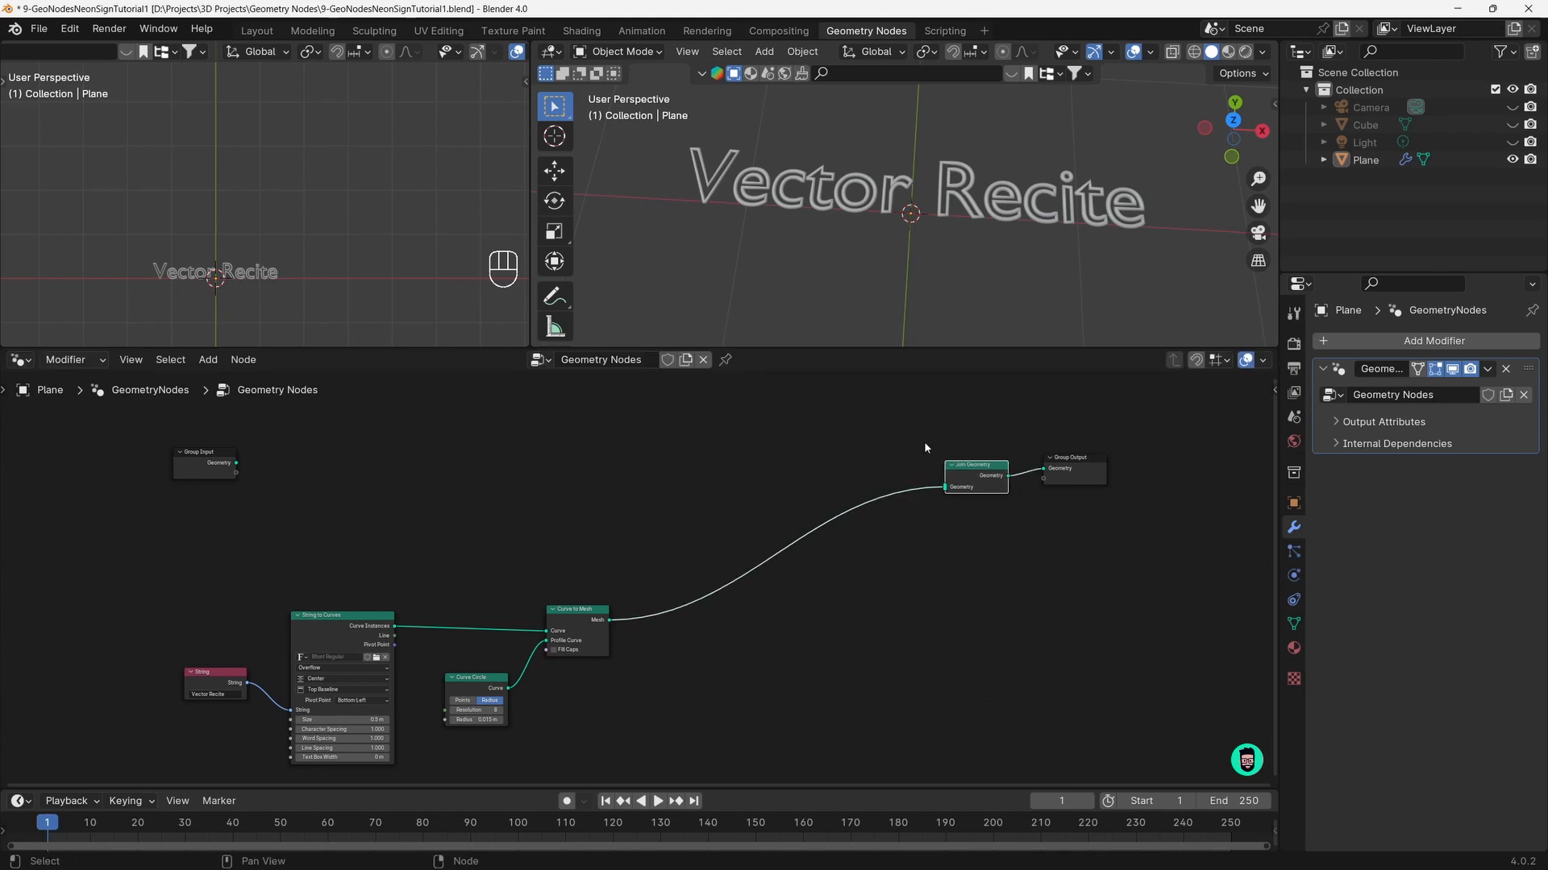
Connect the Group Input geometry to the Join Geometry node and select the combined plane and text in the viewport
{"action": "left_click_drag", "start_coordinate": [239, 465], "coordinate": [945, 486]}
{"action": "scroll", "coordinate": [959, 264], "scroll_direction": "up", "scroll_amount": 1}
{"action": "scroll", "coordinate": [959, 264], "scroll_direction": "down", "scroll_amount": 3}
{"action": "middle_click_drag", "start_coordinate": [959, 265], "coordinate": [871, 167]}
{"action": "middle_click_drag", "start_coordinate": [953, 228], "coordinate": [886, 214]}
{"action": "scroll", "coordinate": [935, 197], "scroll_direction": "up", "scroll_amount": 2}
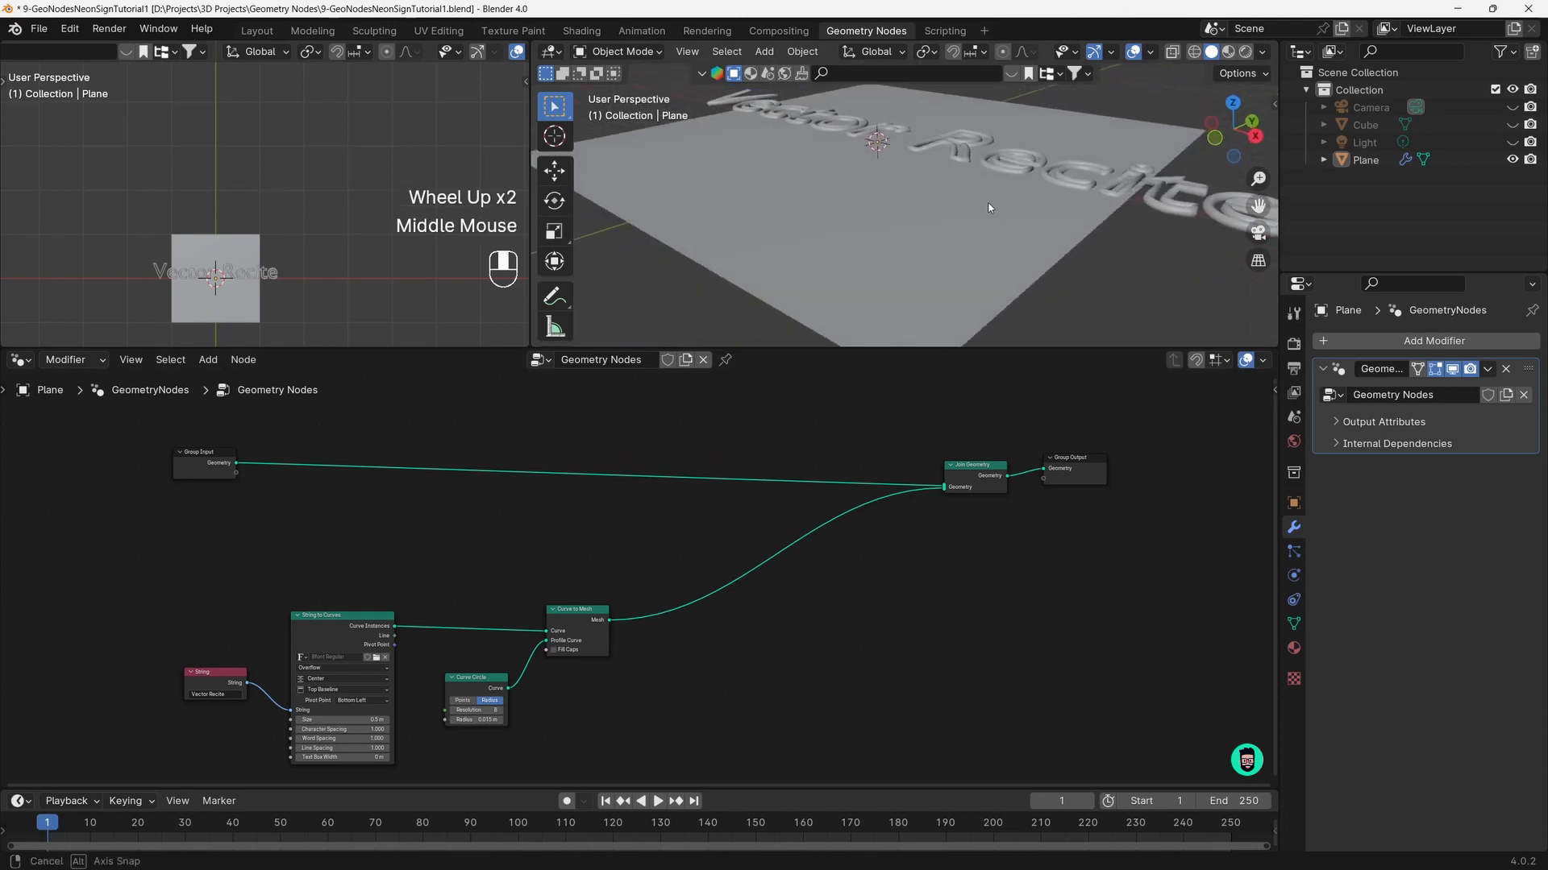
{"action": "left_click", "coordinate": [988, 160]}
{"action": "scroll", "coordinate": [948, 208], "scroll_direction": "down", "scroll_amount": 2}
{"action": "middle_click_drag", "start_coordinate": [944, 214], "coordinate": [934, 192]}
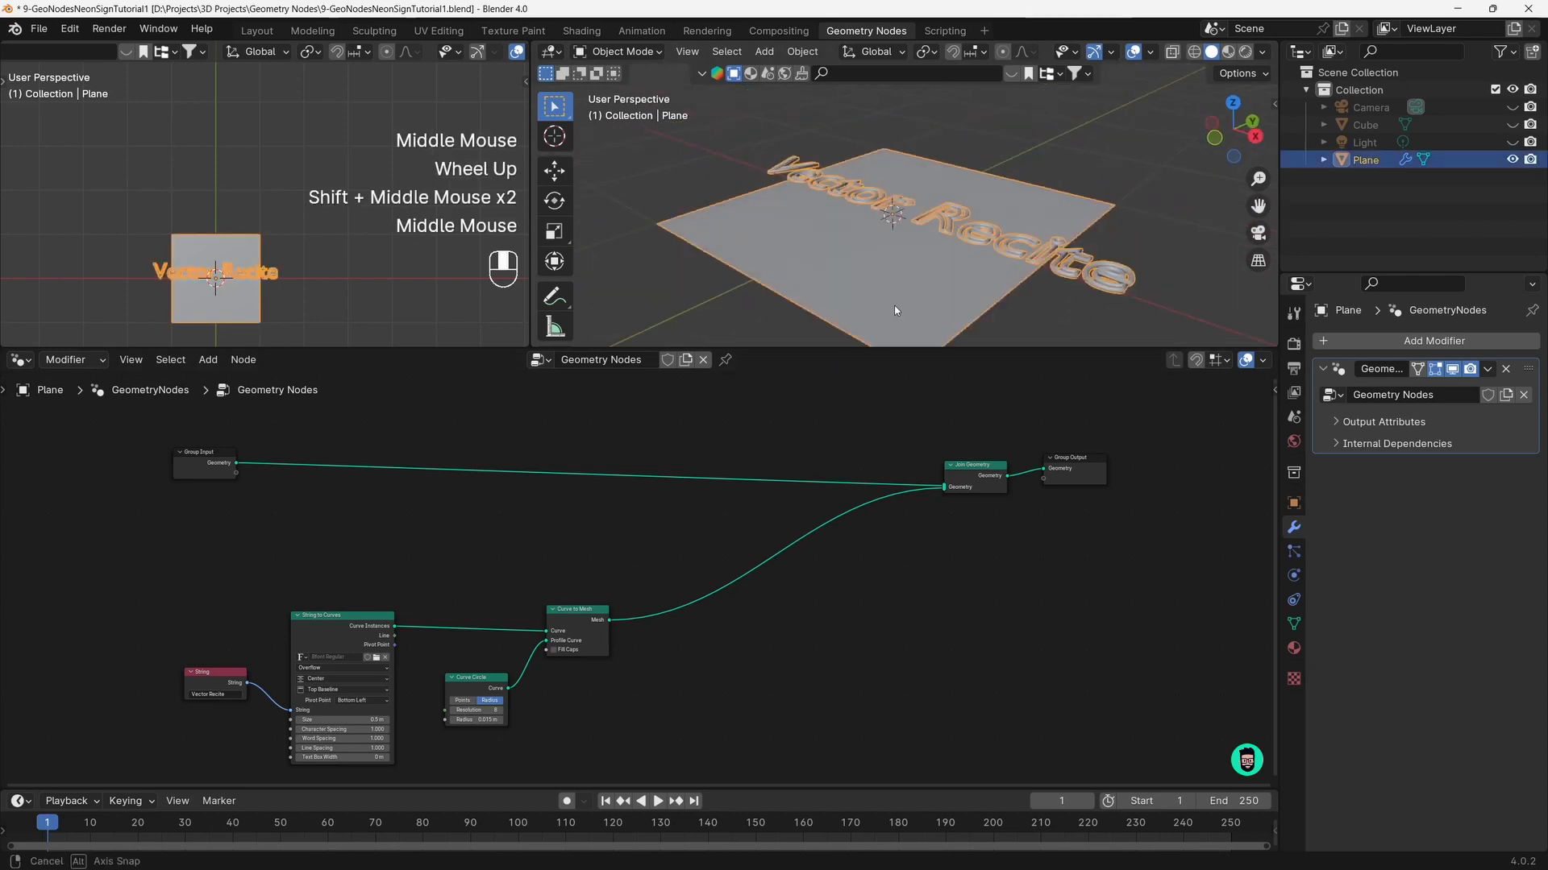
Insert a Transform Geometry node on the link between the Curve to Mesh and Join Geometry nodes
{"action": "middle_click_drag", "start_coordinate": [895, 311], "coordinate": [922, 255]}
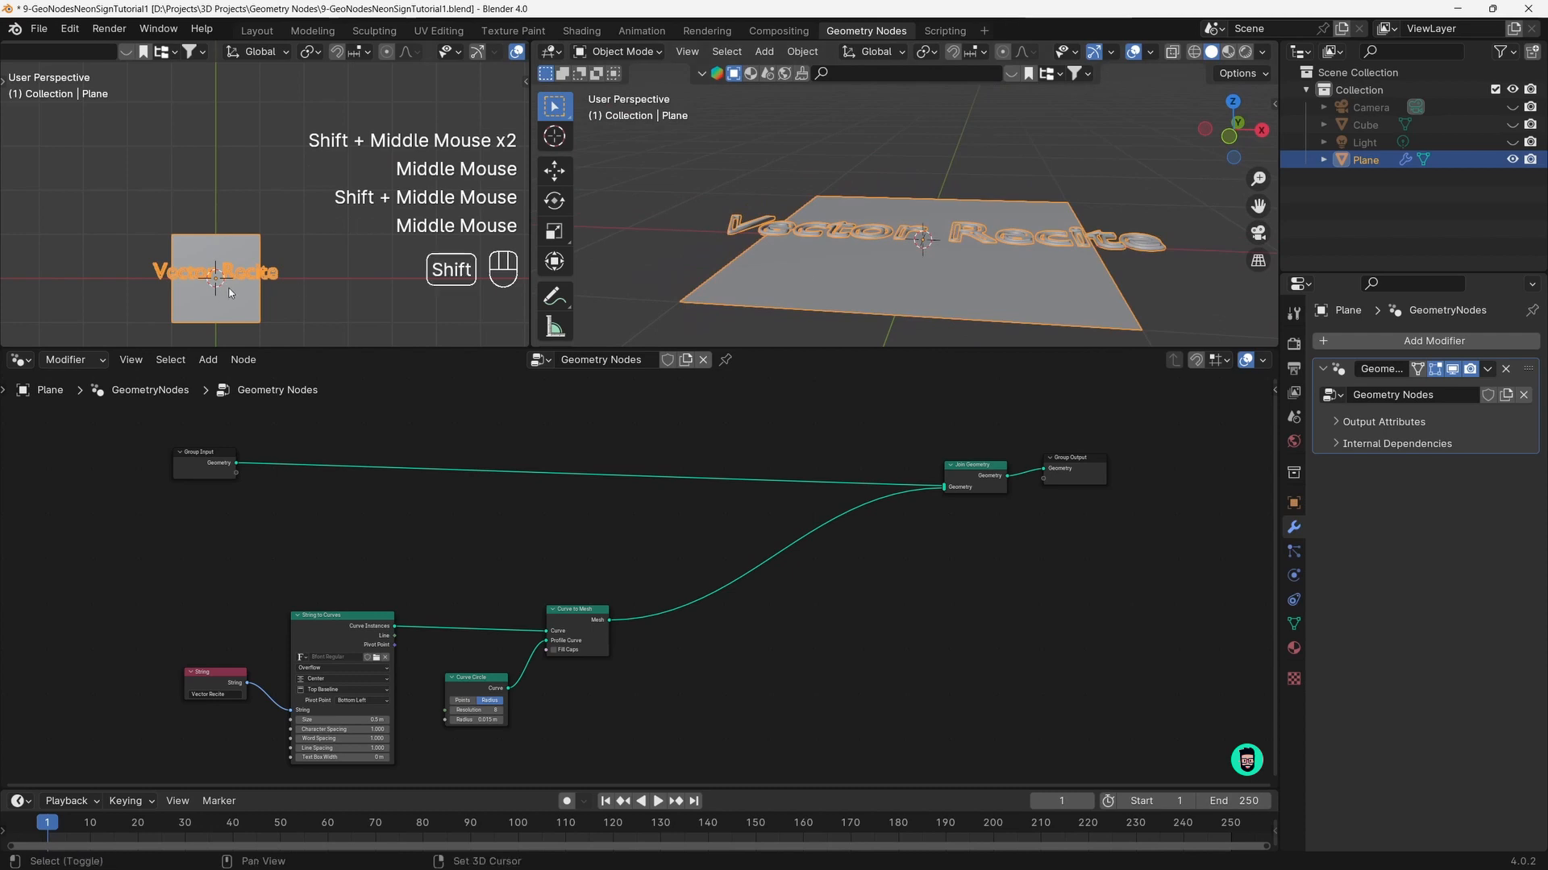
{"action": "middle_click_drag", "start_coordinate": [229, 292], "coordinate": [187, 232], "text": "shift"}
{"action": "scroll", "coordinate": [214, 235], "scroll_direction": "up", "scroll_amount": 1}
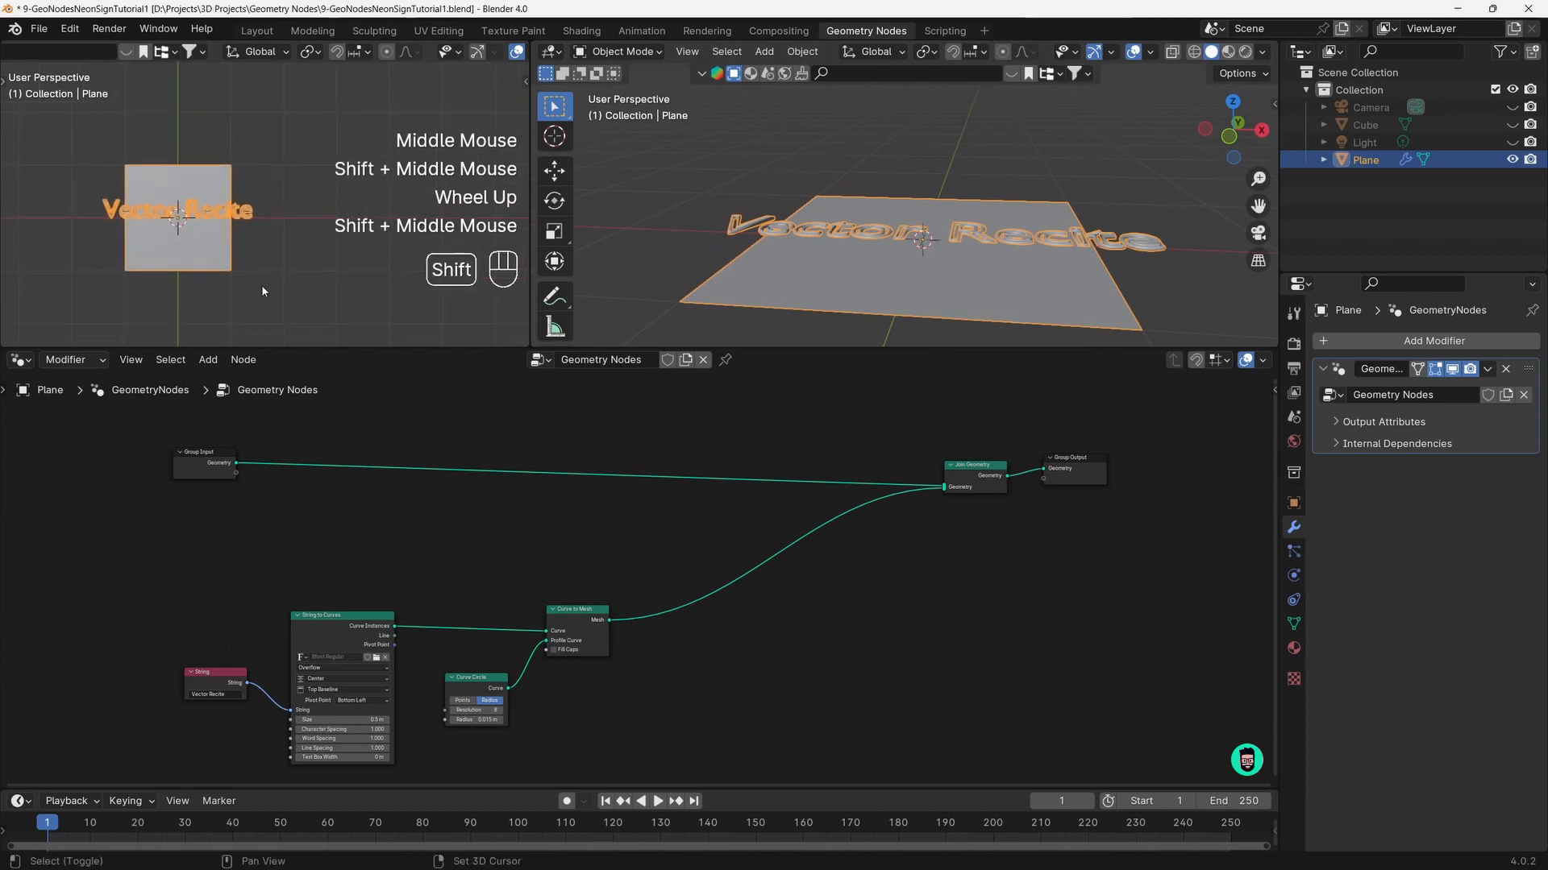
{"action": "scroll", "coordinate": [645, 573], "scroll_direction": "down", "scroll_amount": 1}
{"action": "left_click", "coordinate": [645, 572]}
{"action": "scroll", "coordinate": [621, 570], "scroll_direction": "up", "scroll_amount": 2}
{"action": "scroll", "coordinate": [622, 569], "scroll_direction": "up", "scroll_amount": 1}
{"action": "middle_click_drag", "start_coordinate": [622, 570], "coordinate": [690, 584]}
{"action": "scroll", "coordinate": [663, 540], "scroll_direction": "up", "scroll_amount": 2}
{"action": "left_click", "coordinate": [879, 559]}
{"action": "key", "text": "shift+a"}
{"action": "left_click", "coordinate": [831, 528]}
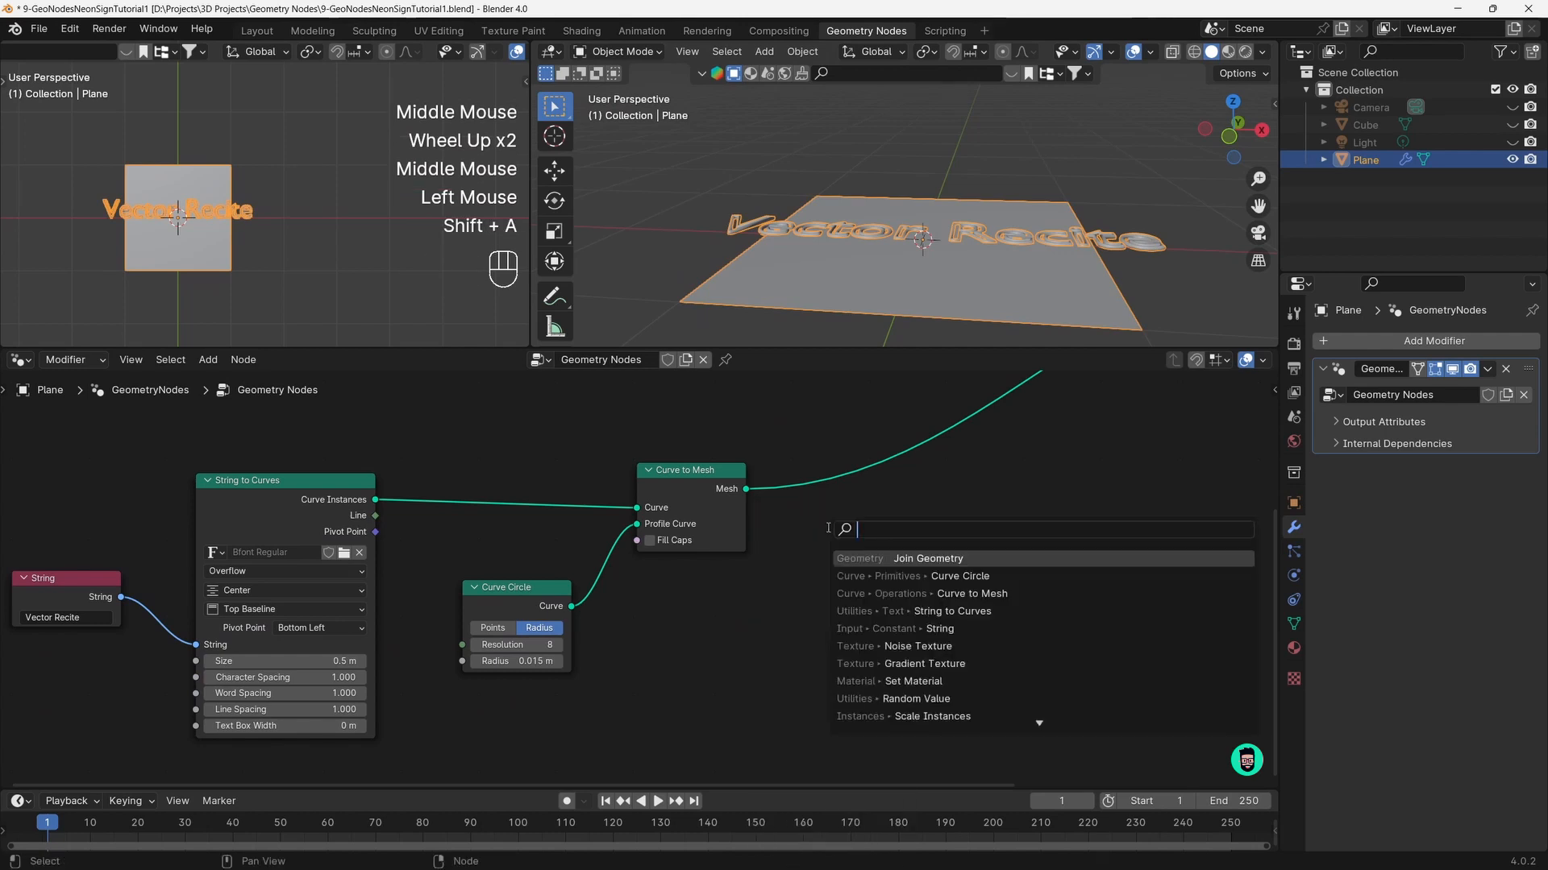
{"action": "type", "text": "tran"}
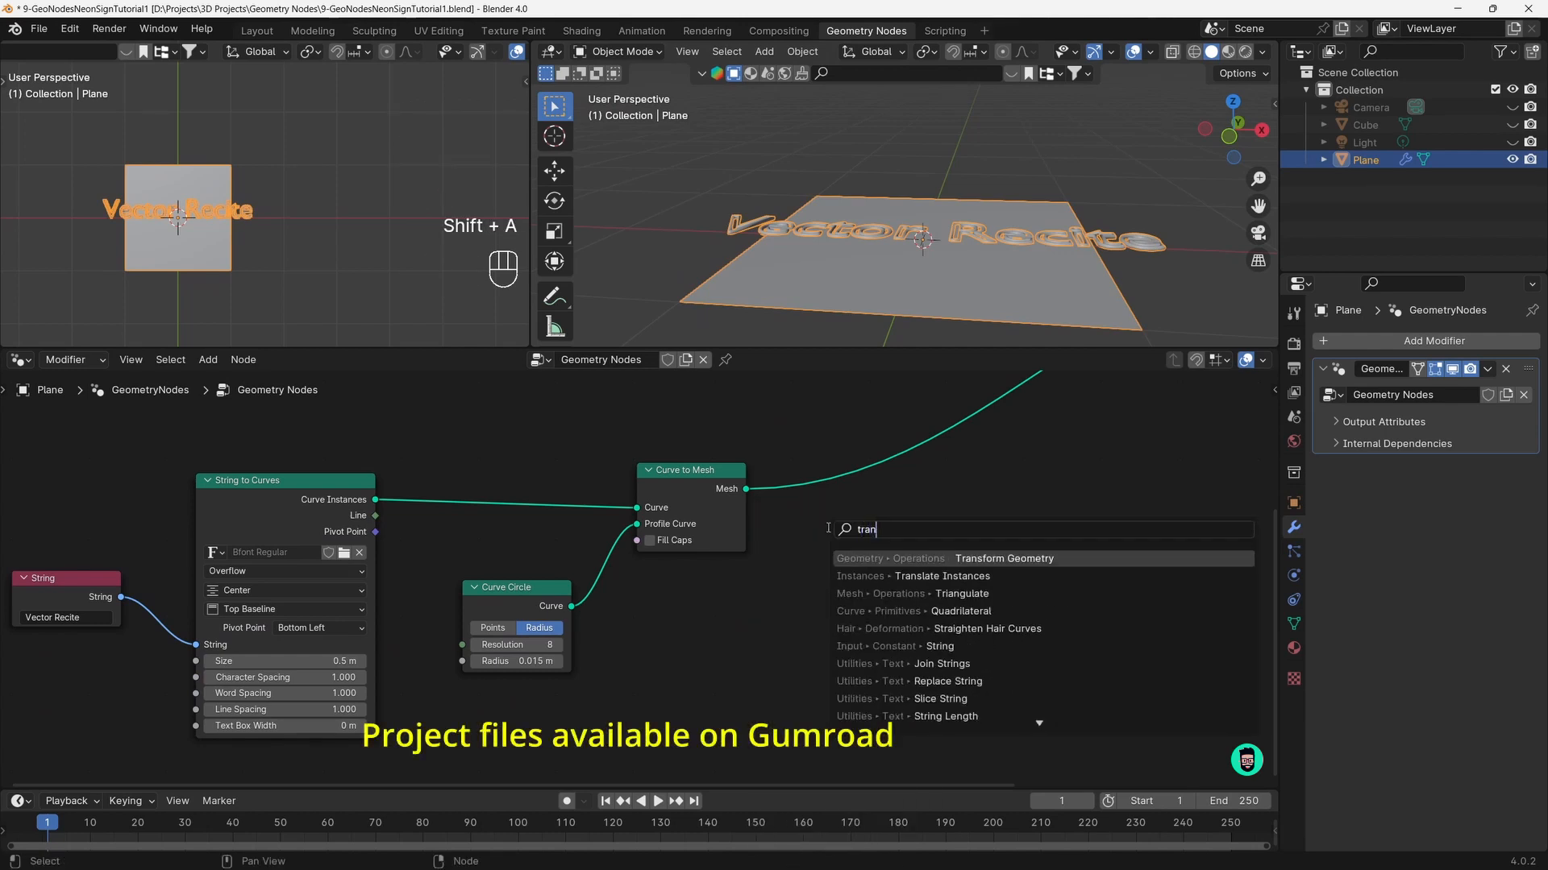
{"action": "key", "text": "Return"}
{"action": "left_click", "coordinate": [866, 508]}
Raise the text above the plane by setting the Transform Geometry node's Z translation to 0.3 m
{"action": "left_click", "coordinate": [856, 557]}
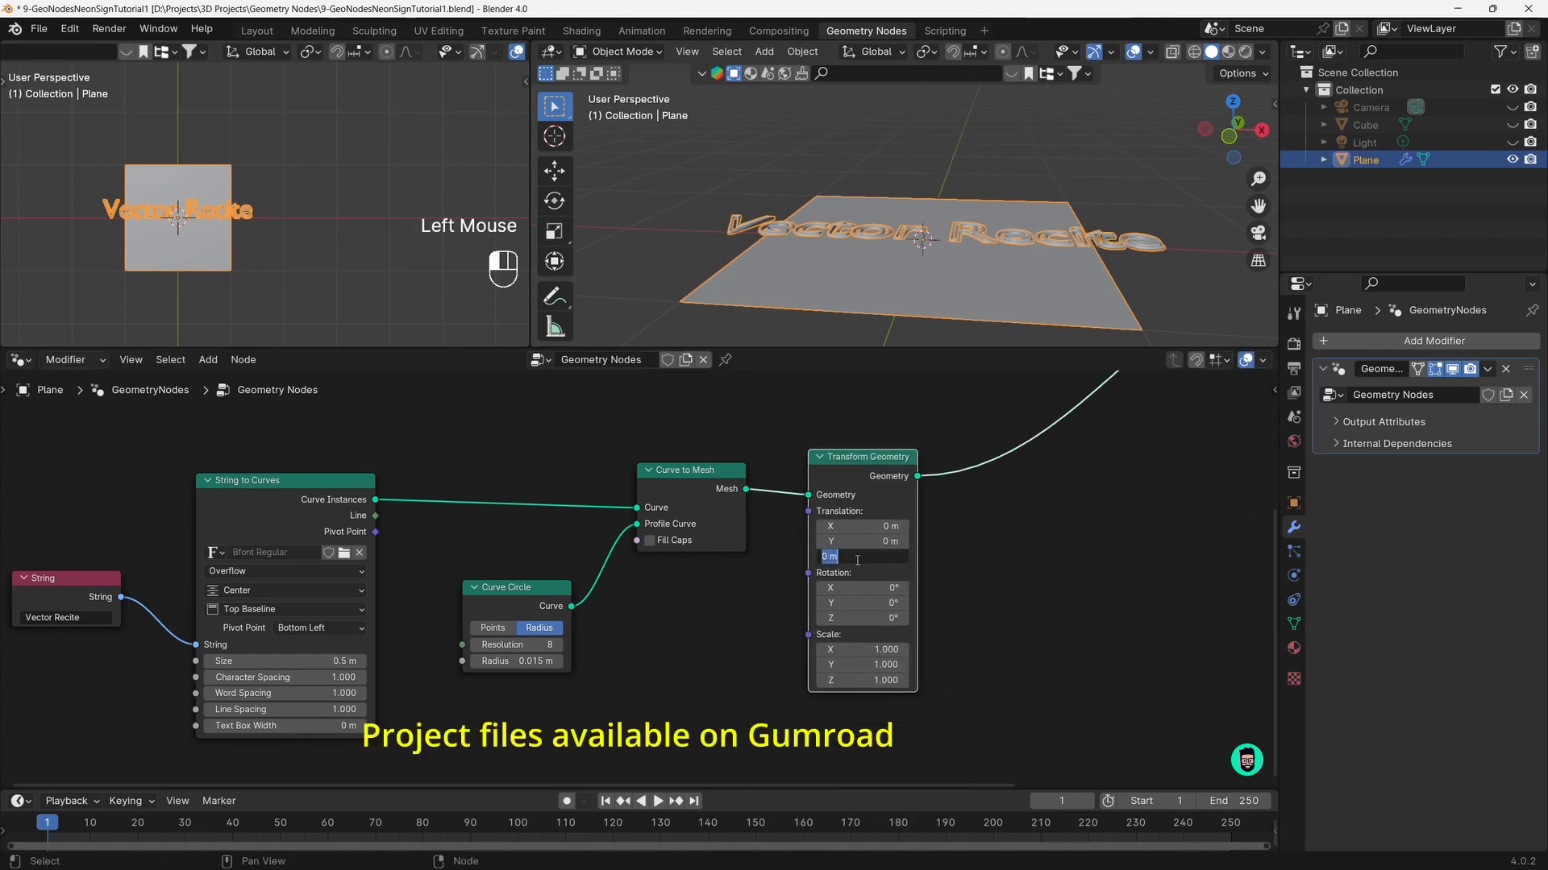
{"action": "type", "text": "0.3"}
{"action": "key", "text": "Return"}
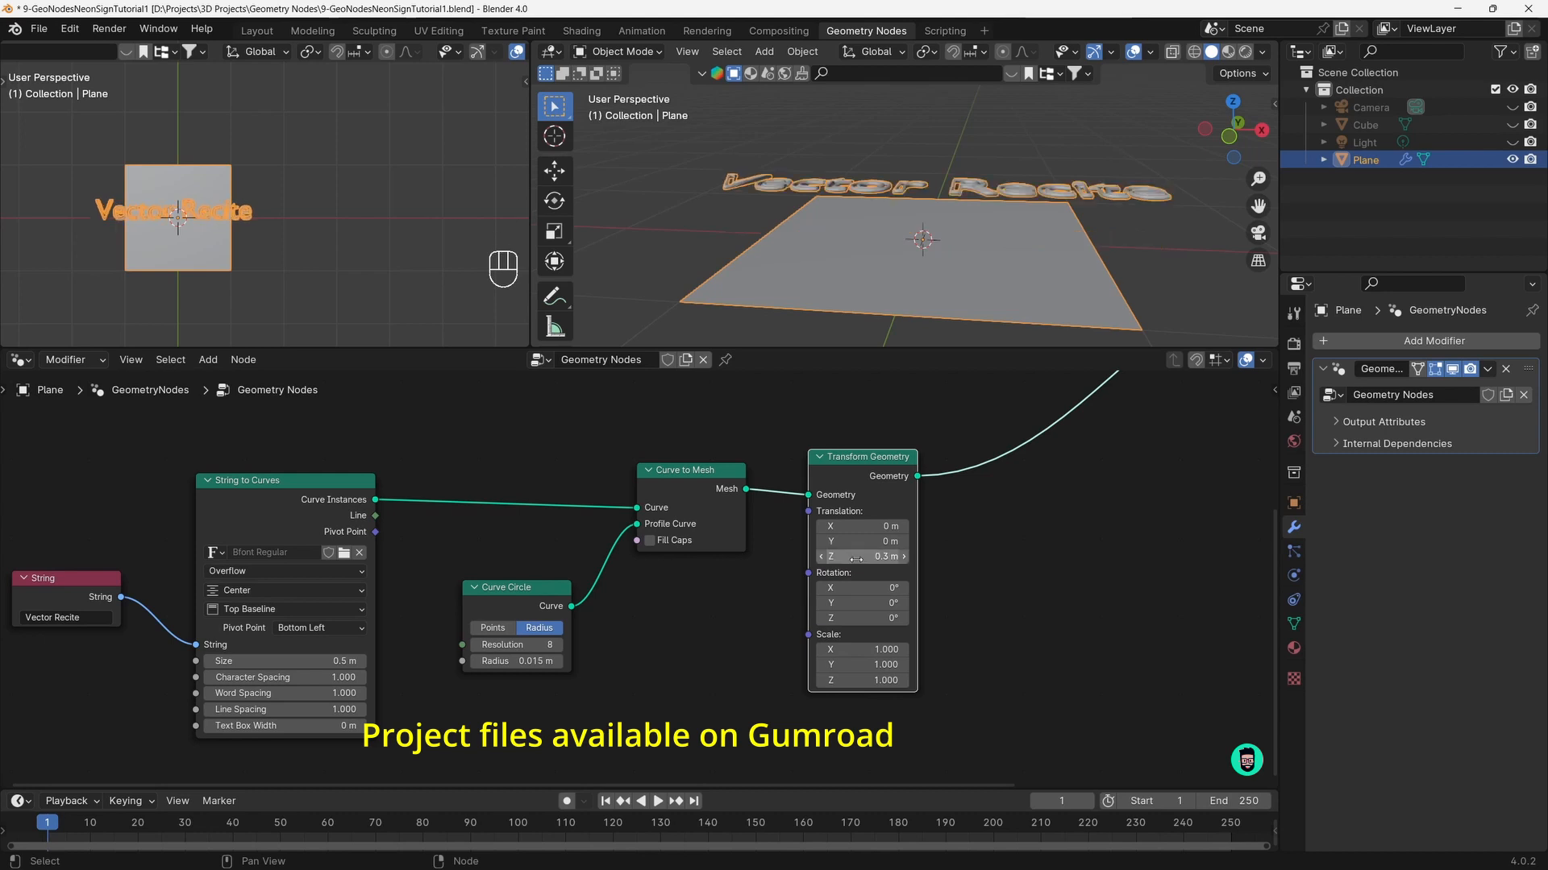
{"action": "middle_click_drag", "start_coordinate": [924, 269], "coordinate": [910, 200]}
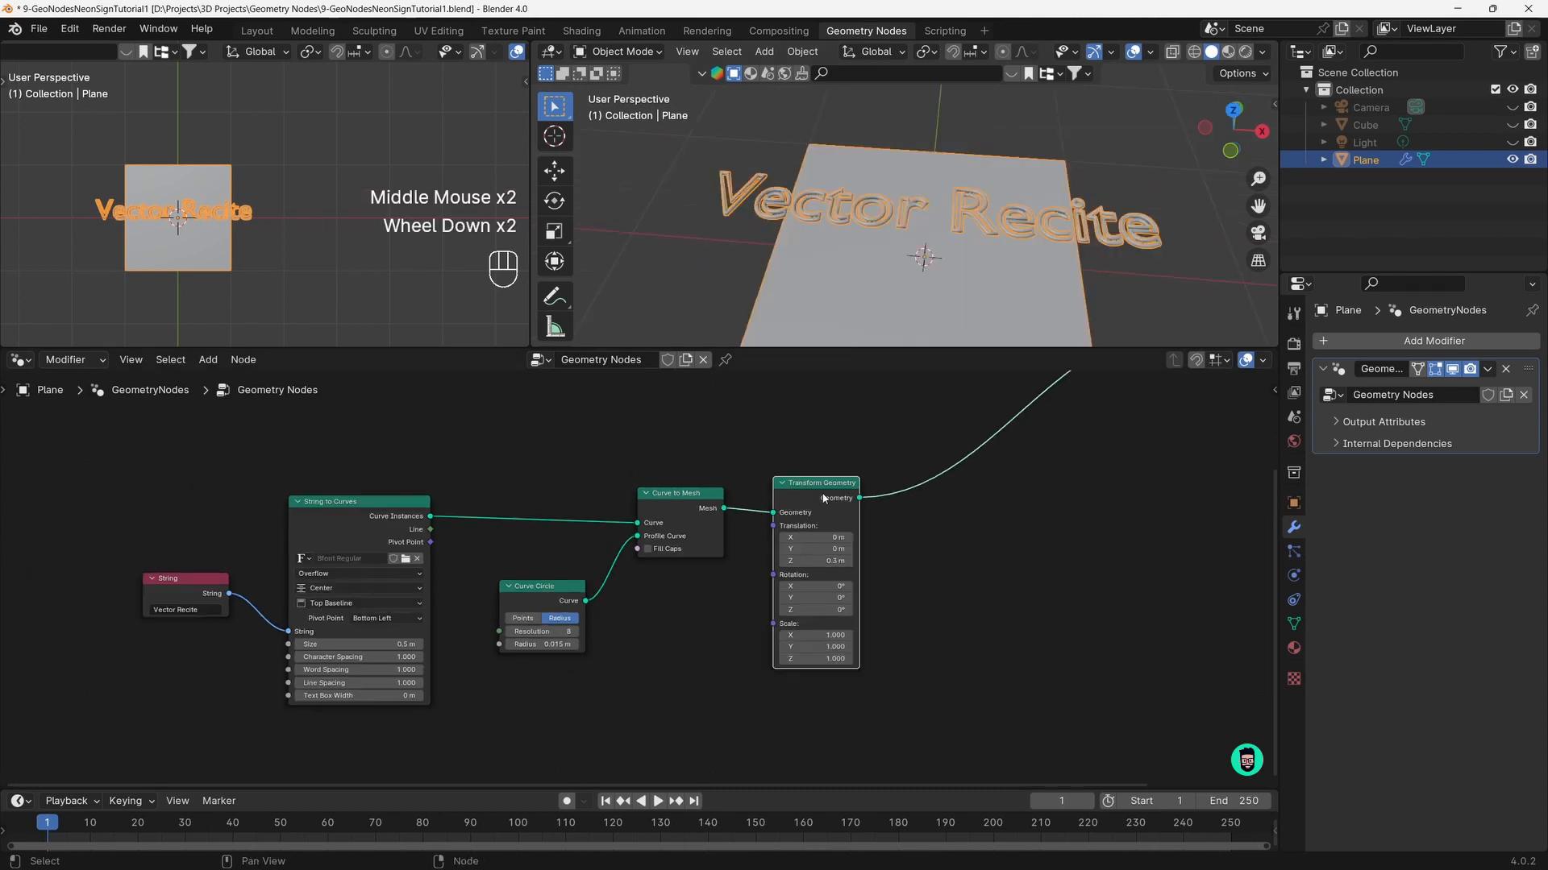
{"action": "scroll", "coordinate": [823, 498], "scroll_direction": "down", "scroll_amount": 1}
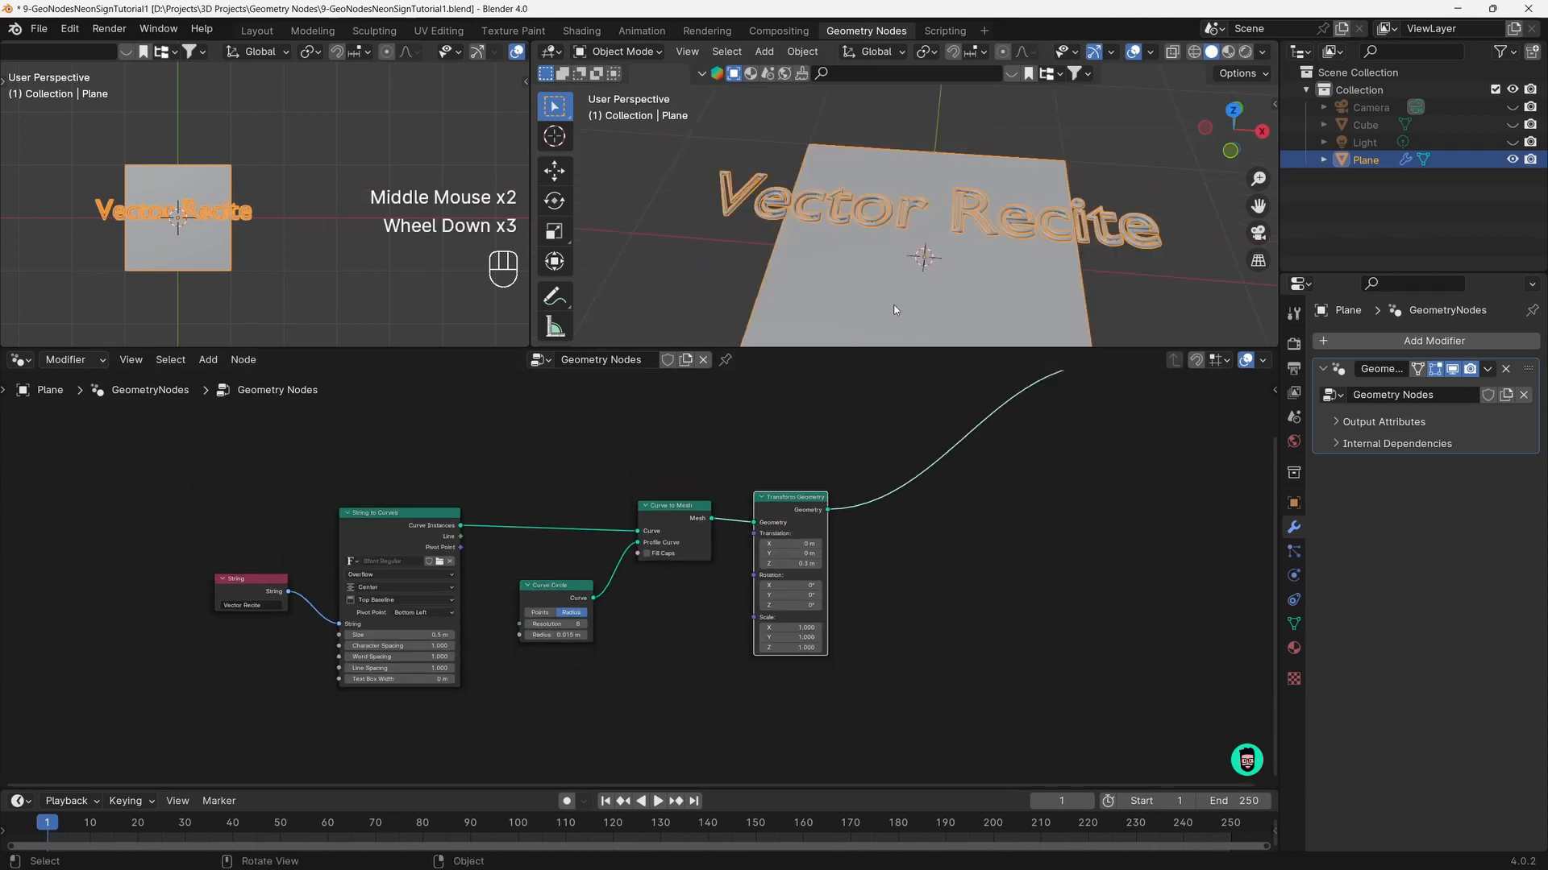
{"action": "middle_click_drag", "start_coordinate": [897, 309], "coordinate": [890, 197]}
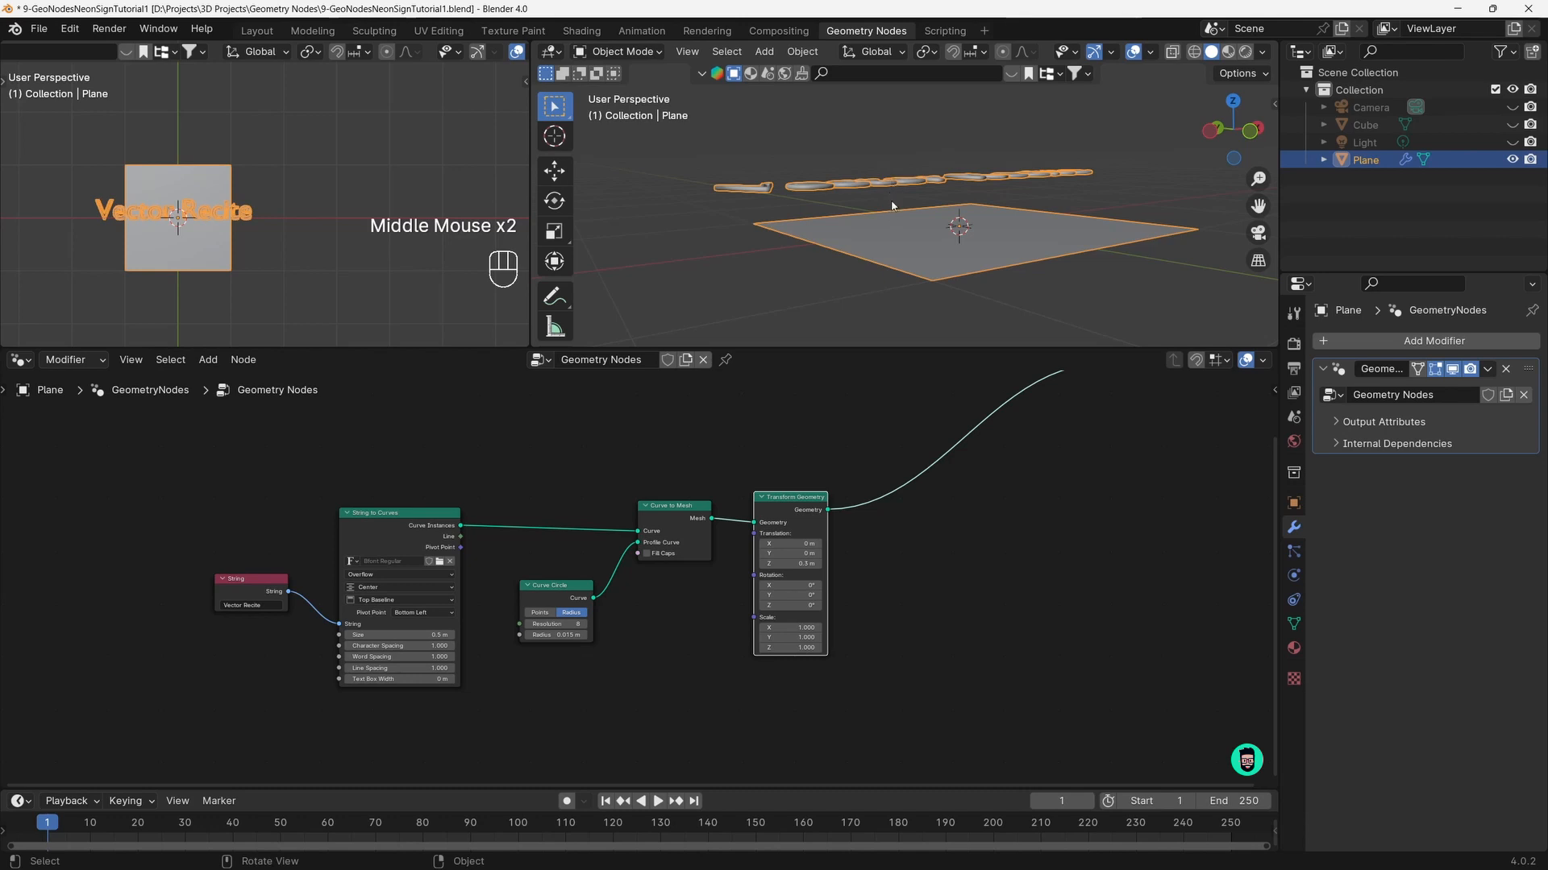
{"action": "middle_click_drag", "start_coordinate": [917, 193], "coordinate": [935, 234]}
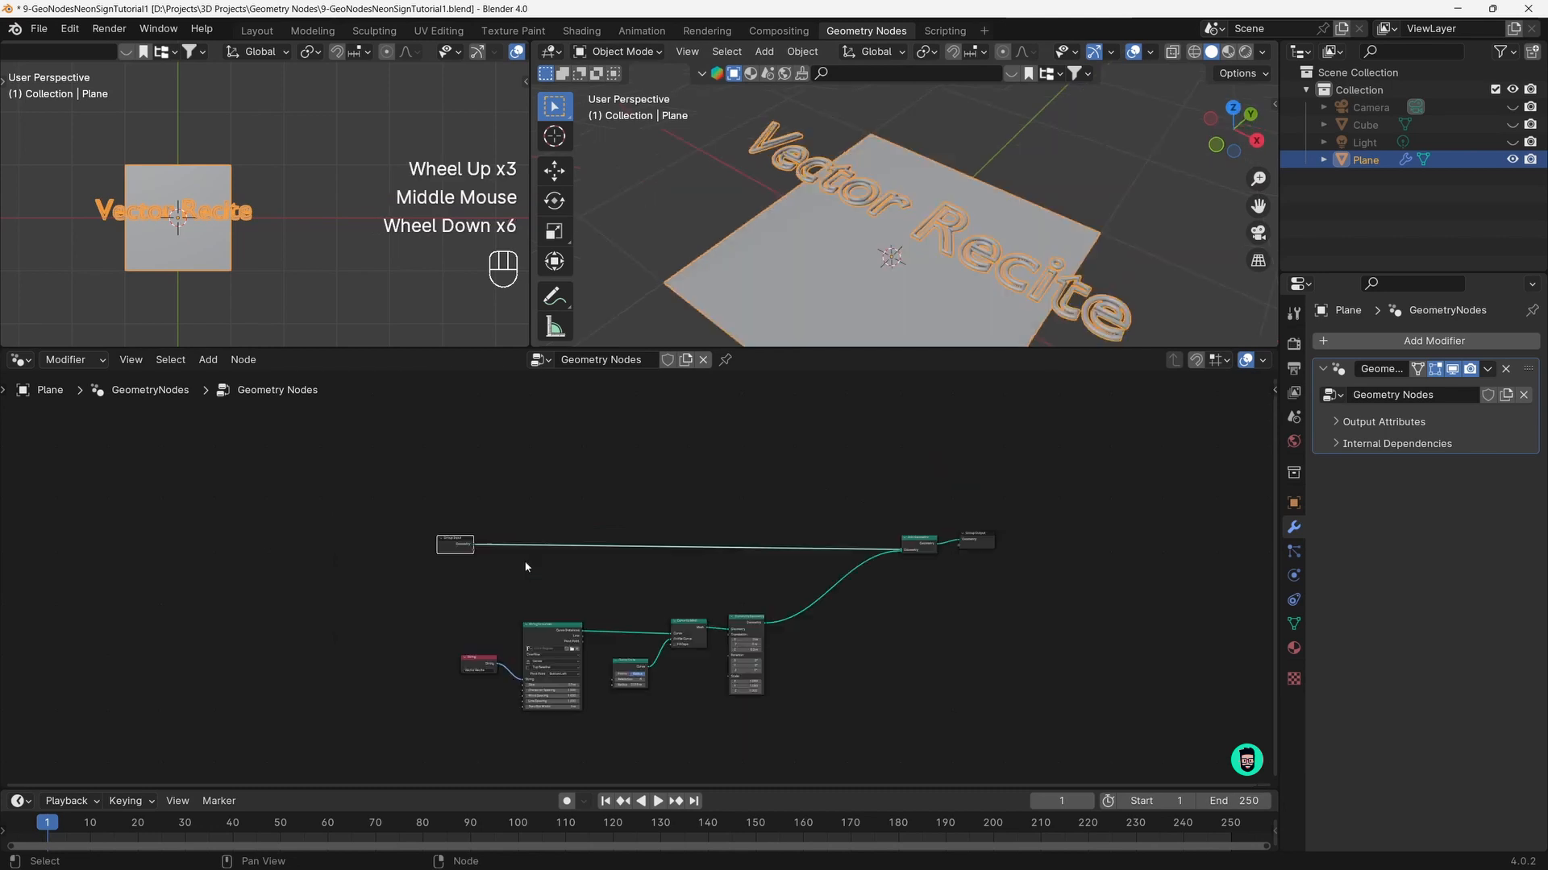
Move the Group Input, Join Geometry and Group Output nodes higher, and place Group Input farther away from the others
{"action": "left_click_drag", "start_coordinate": [321, 496], "coordinate": [1030, 582]}
{"action": "key", "text": "g"}
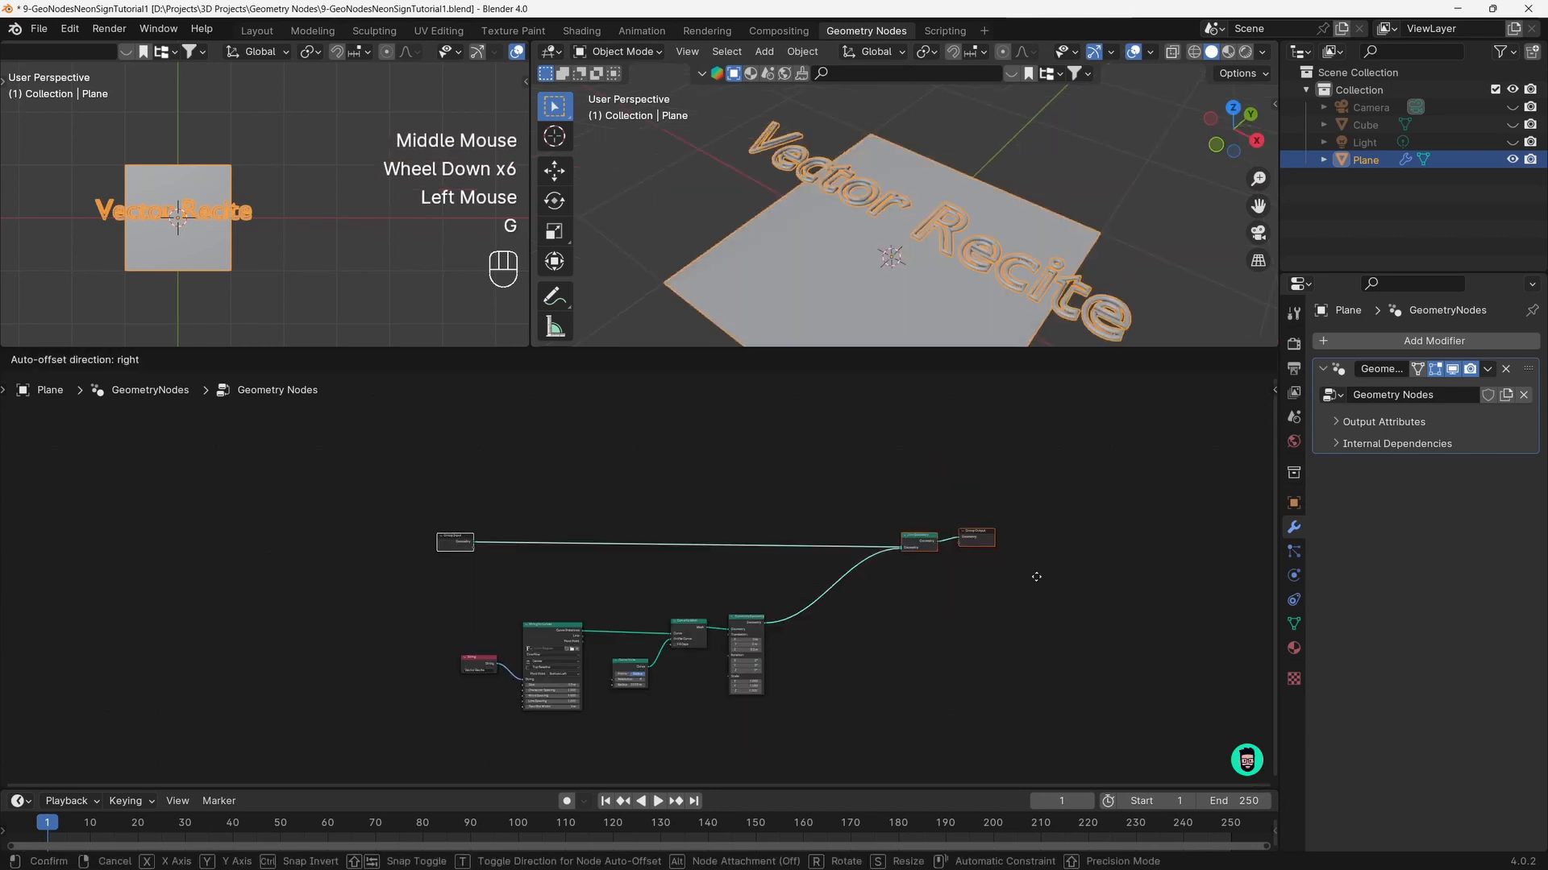
{"action": "left_click", "coordinate": [1144, 509]}
{"action": "left_click_drag", "start_coordinate": [555, 477], "coordinate": [432, 479]}
Insert a Distribute Points on Faces node on the link between Group Input and Join Geometry
{"action": "scroll", "coordinate": [428, 458], "scroll_direction": "up", "scroll_amount": 5}
{"action": "middle_click_drag", "start_coordinate": [428, 458], "coordinate": [429, 564]}
{"action": "scroll", "coordinate": [429, 567], "scroll_direction": "up", "scroll_amount": 2}
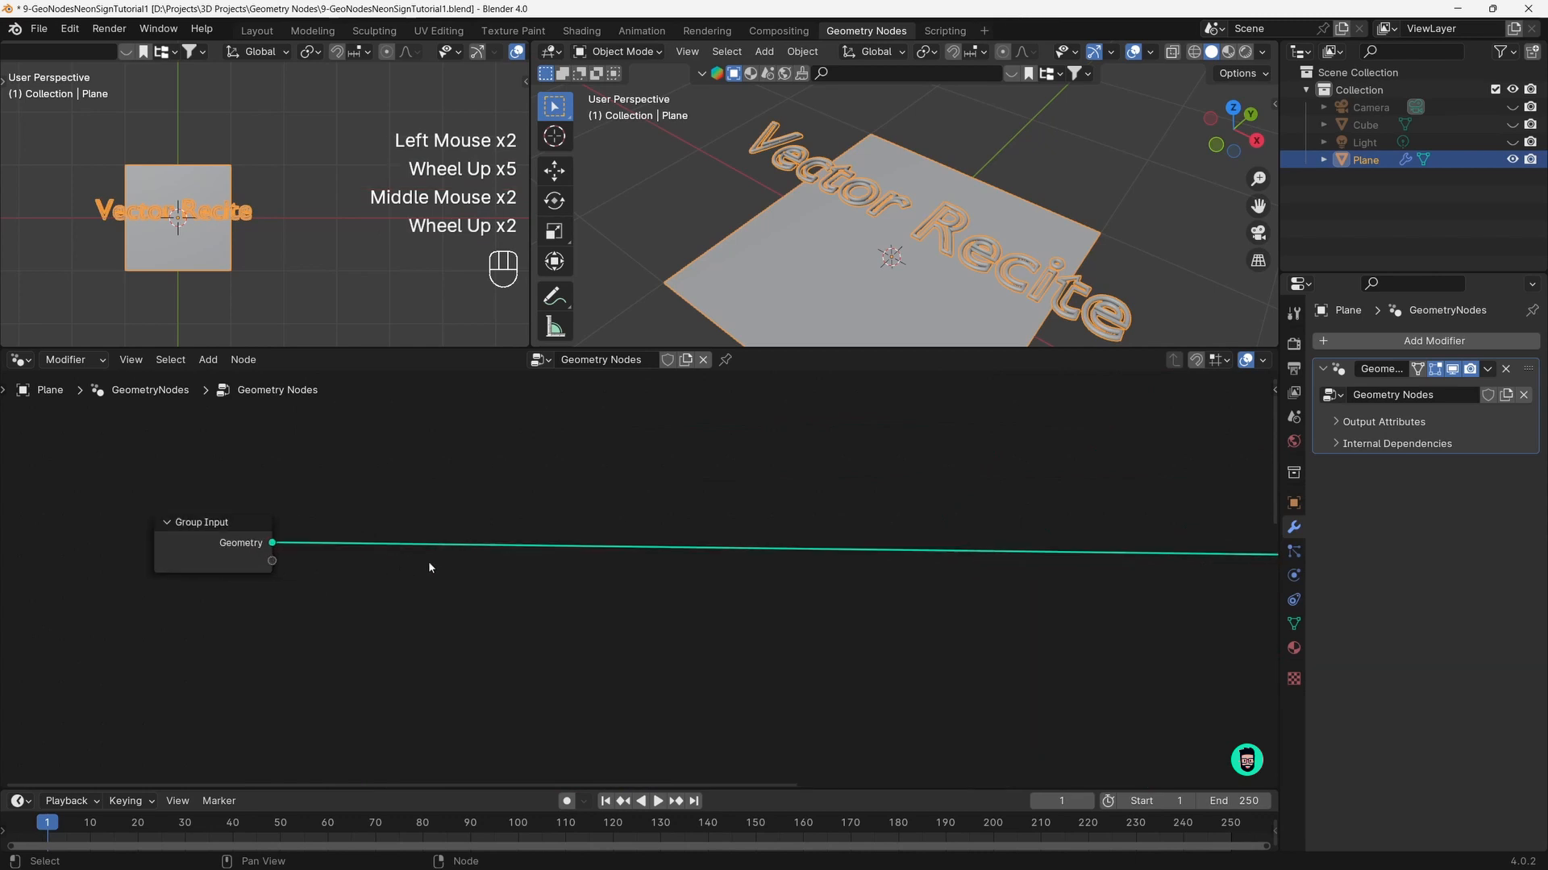
{"action": "left_click", "coordinate": [461, 600]}
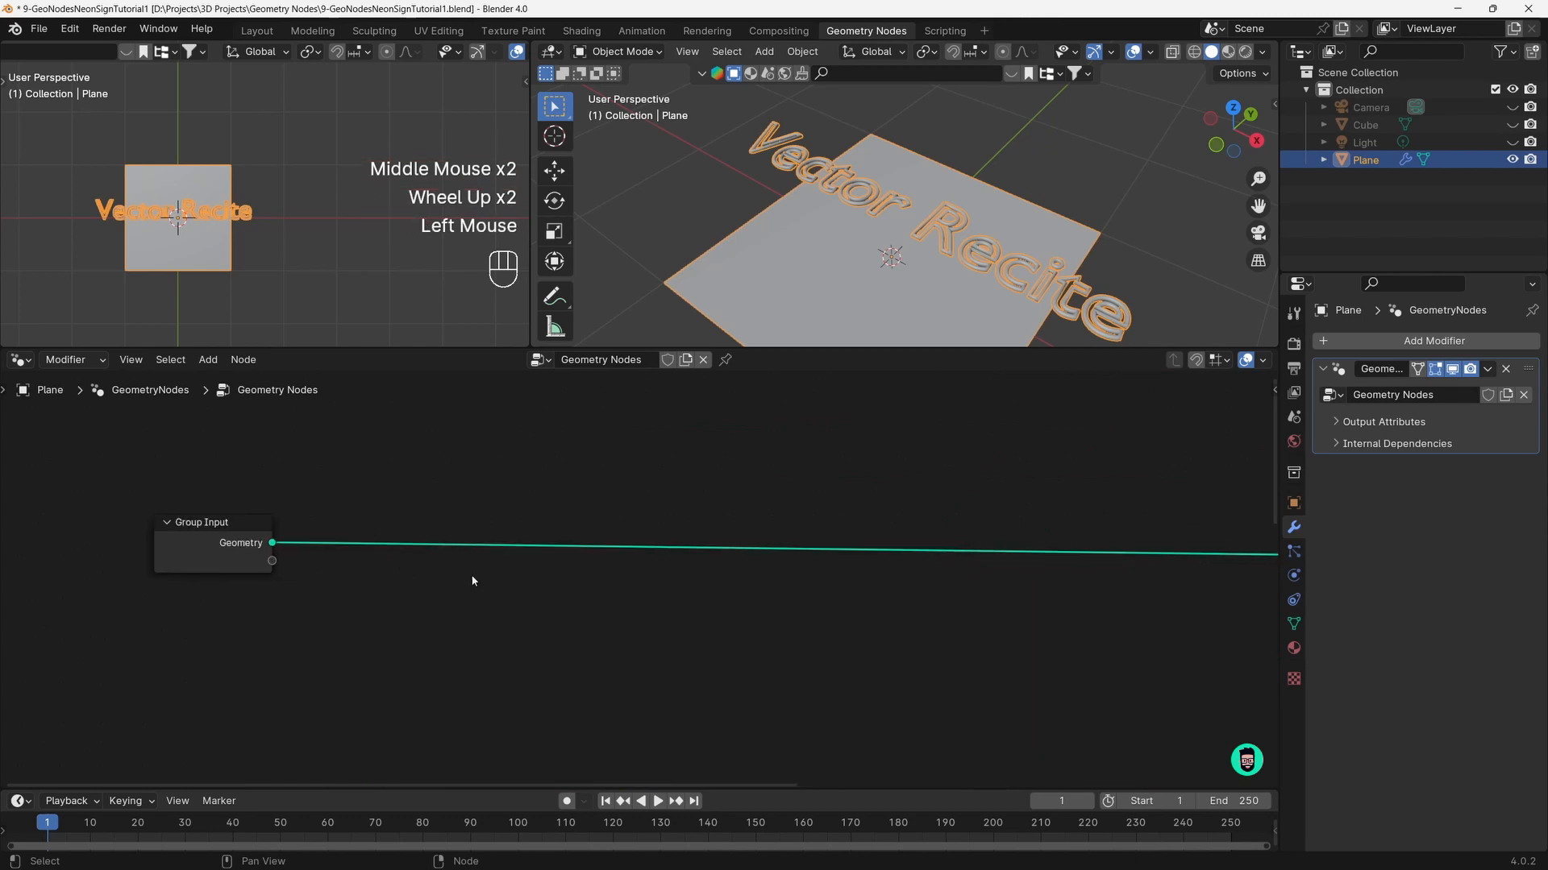
{"action": "key", "text": "shift+a"}
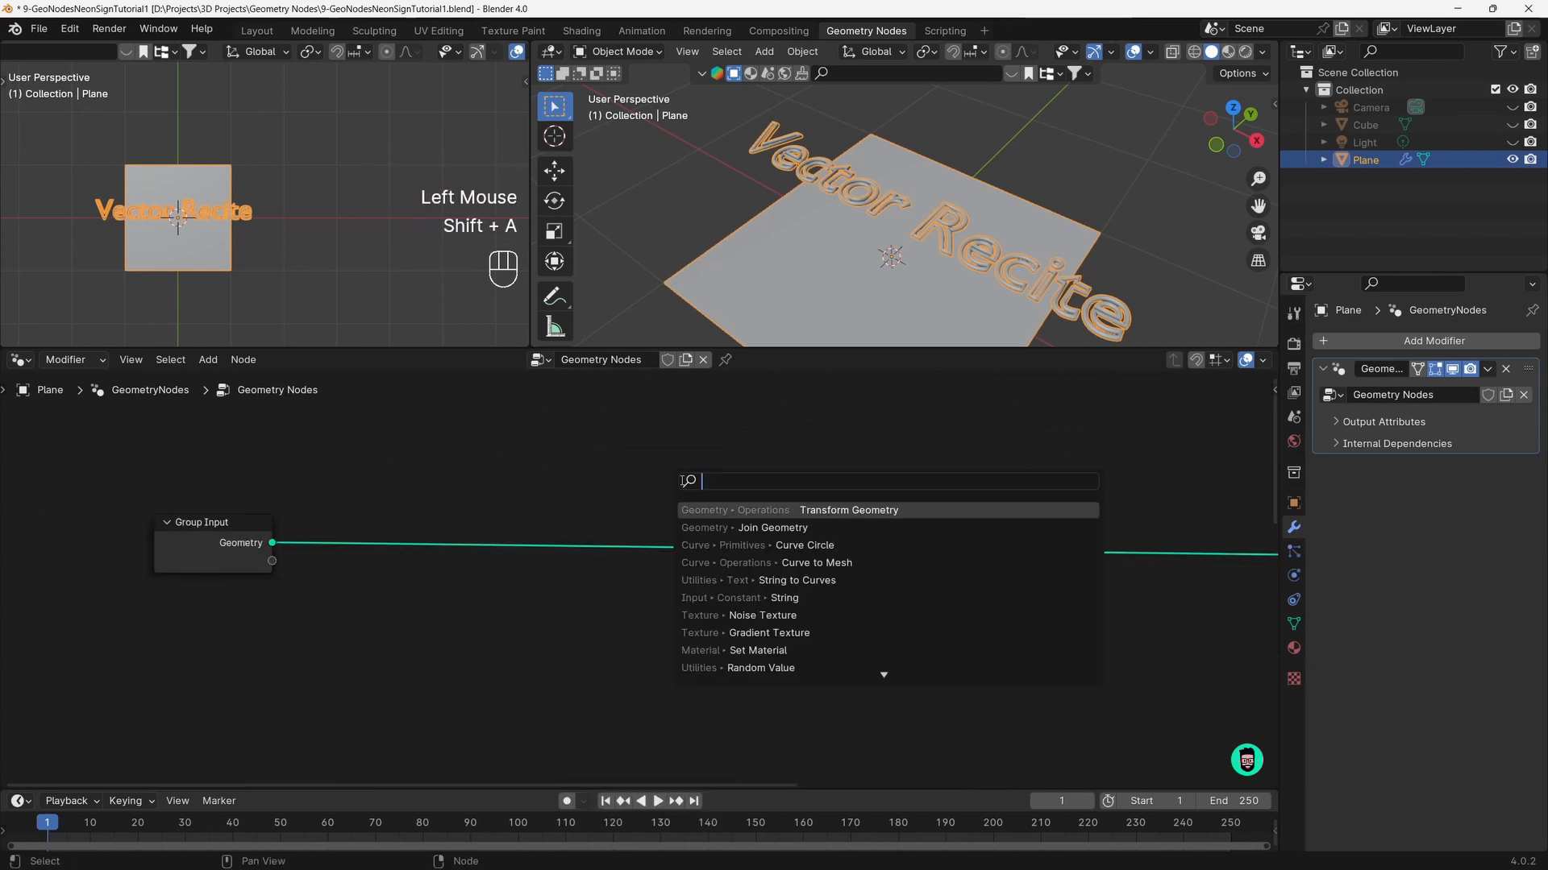
{"action": "type", "text": "dis"}
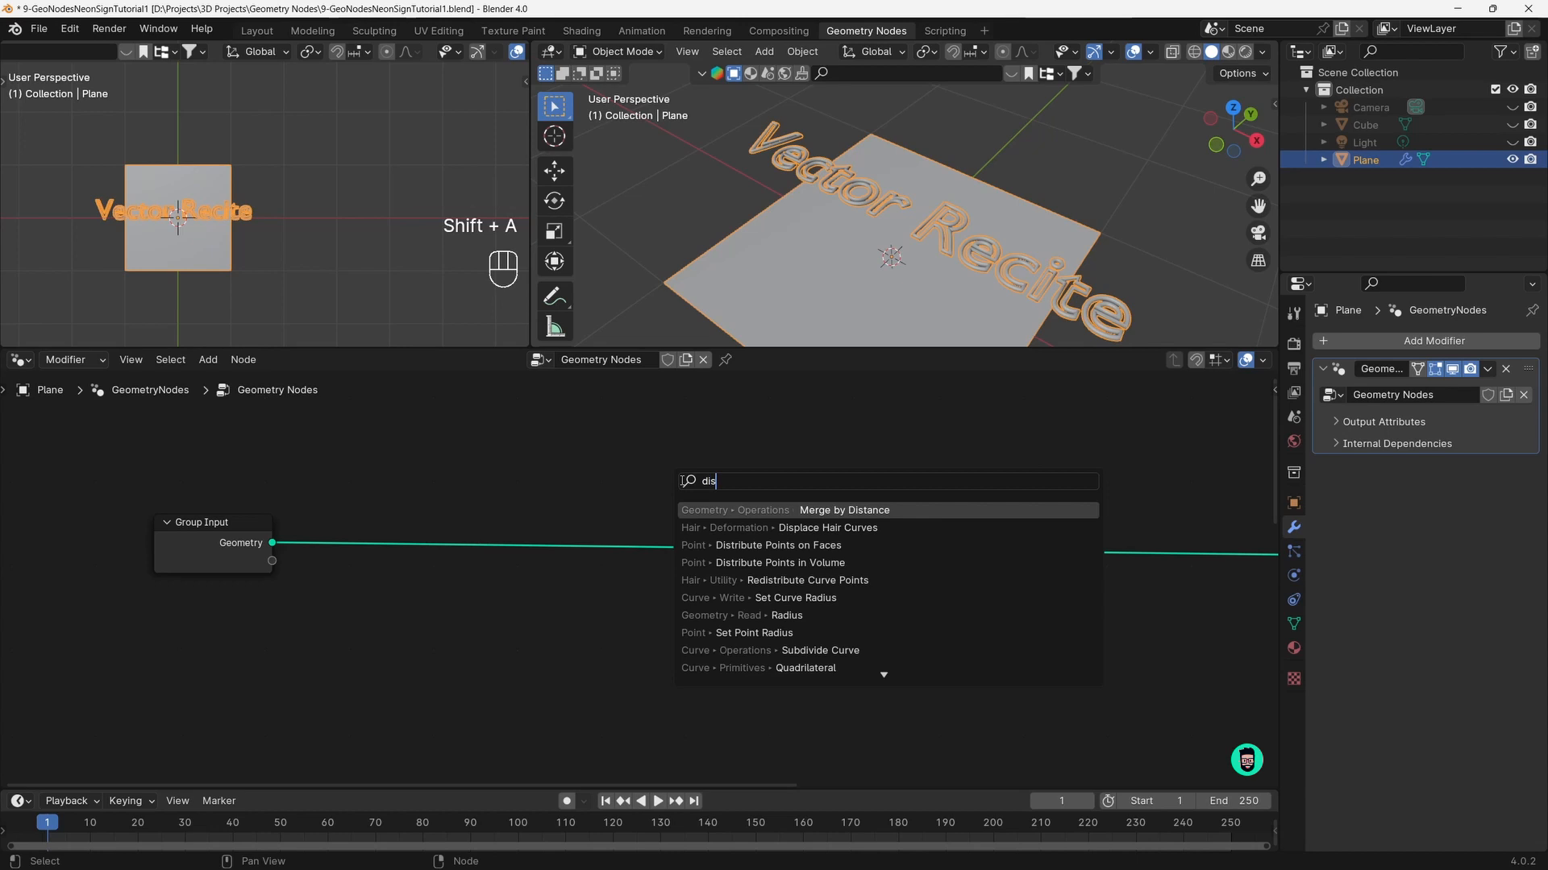
{"action": "left_click", "coordinate": [766, 545]}
{"action": "left_click", "coordinate": [648, 523]}
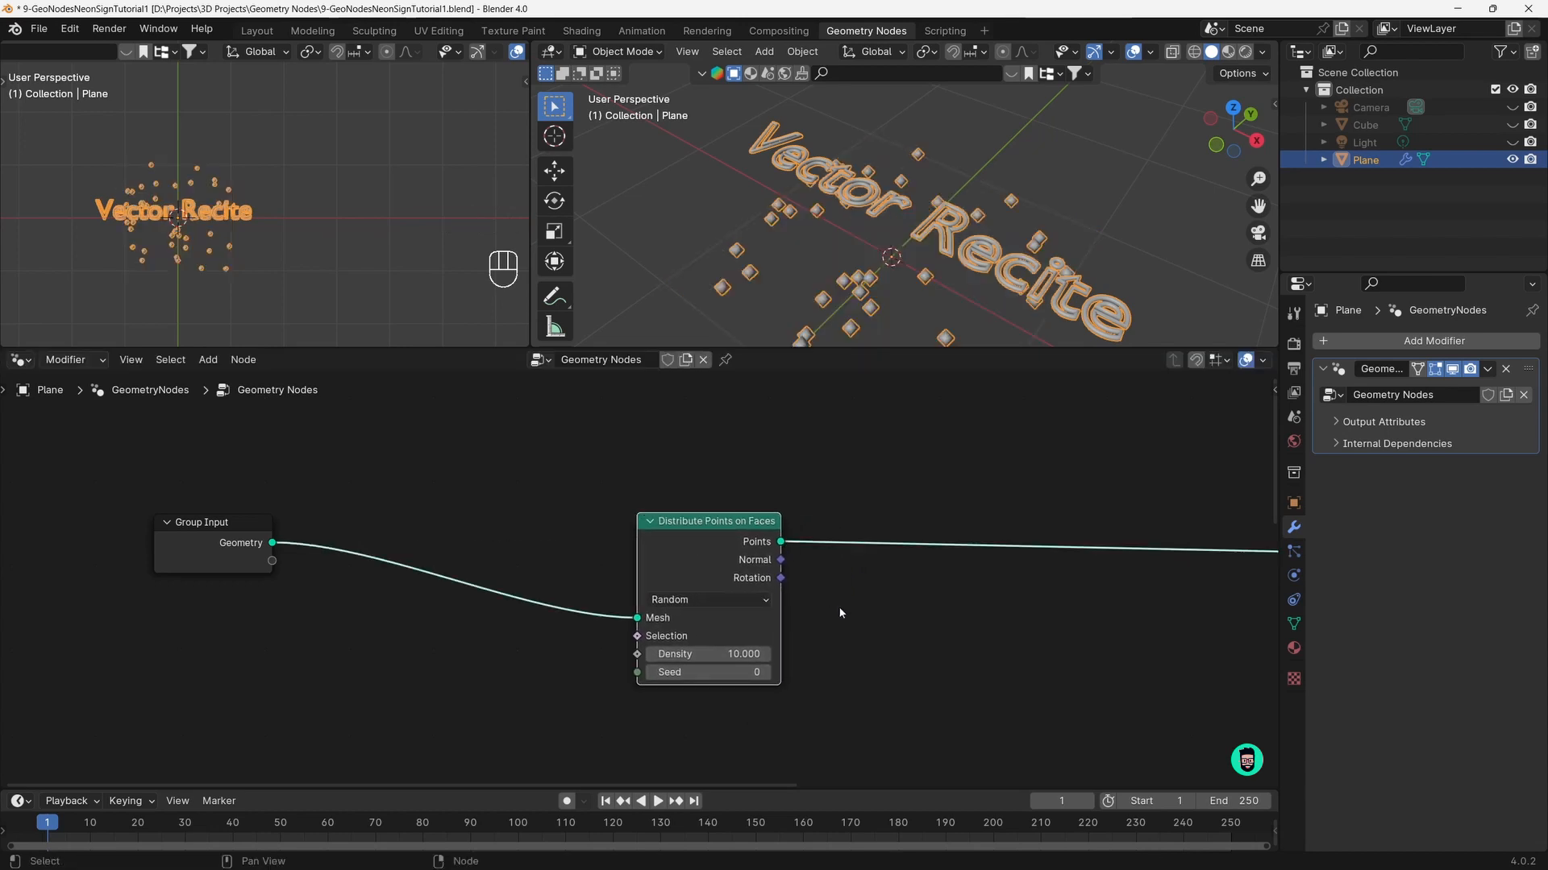
Insert an Instance on Points node on the Points link after the Distribute Points on Faces node
{"action": "middle_click_drag", "start_coordinate": [859, 268], "coordinate": [838, 218]}
{"action": "scroll", "coordinate": [719, 595], "scroll_direction": "up", "scroll_amount": 2}
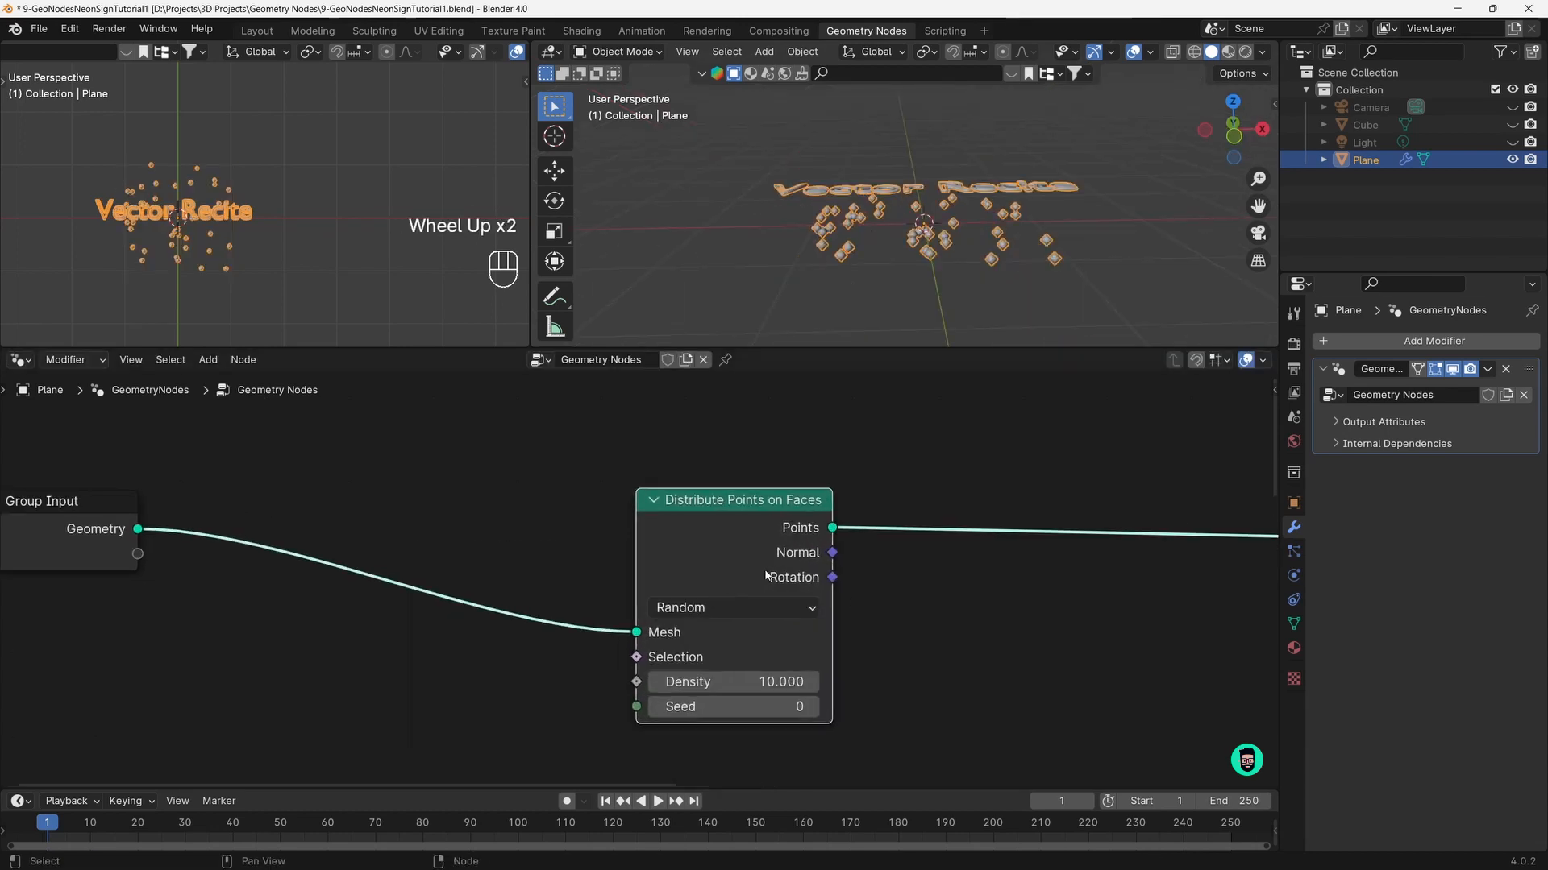
{"action": "middle_click_drag", "start_coordinate": [879, 597], "coordinate": [705, 564]}
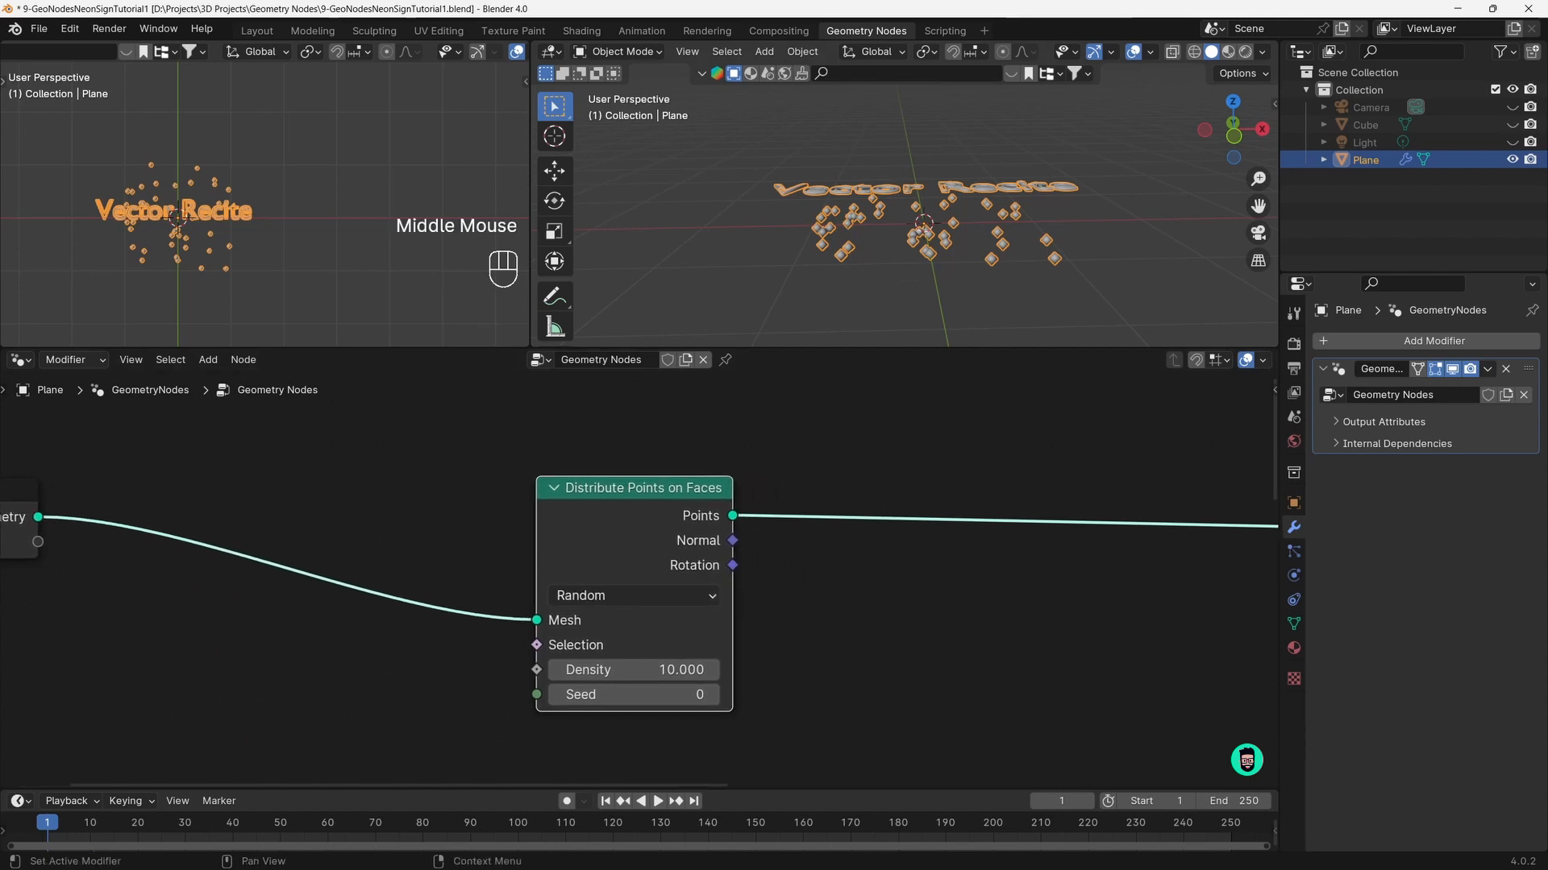
{"action": "scroll", "coordinate": [688, 577], "scroll_direction": "down", "scroll_amount": 2}
{"action": "left_click", "coordinate": [835, 505]}
{"action": "key", "text": "shift+a"}
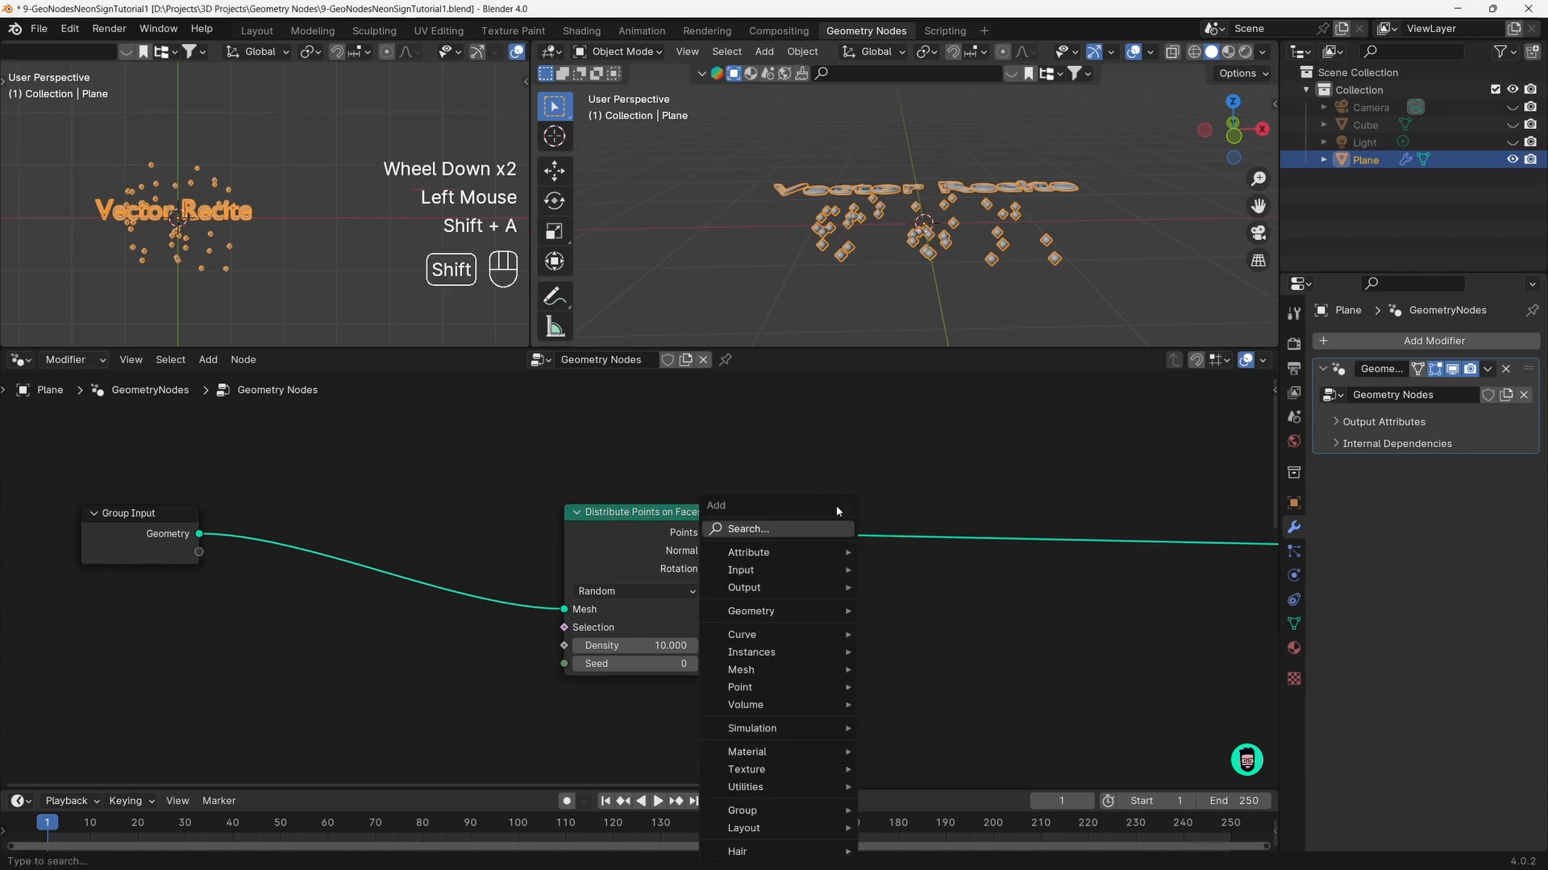
{"action": "type", "text": "instan"}
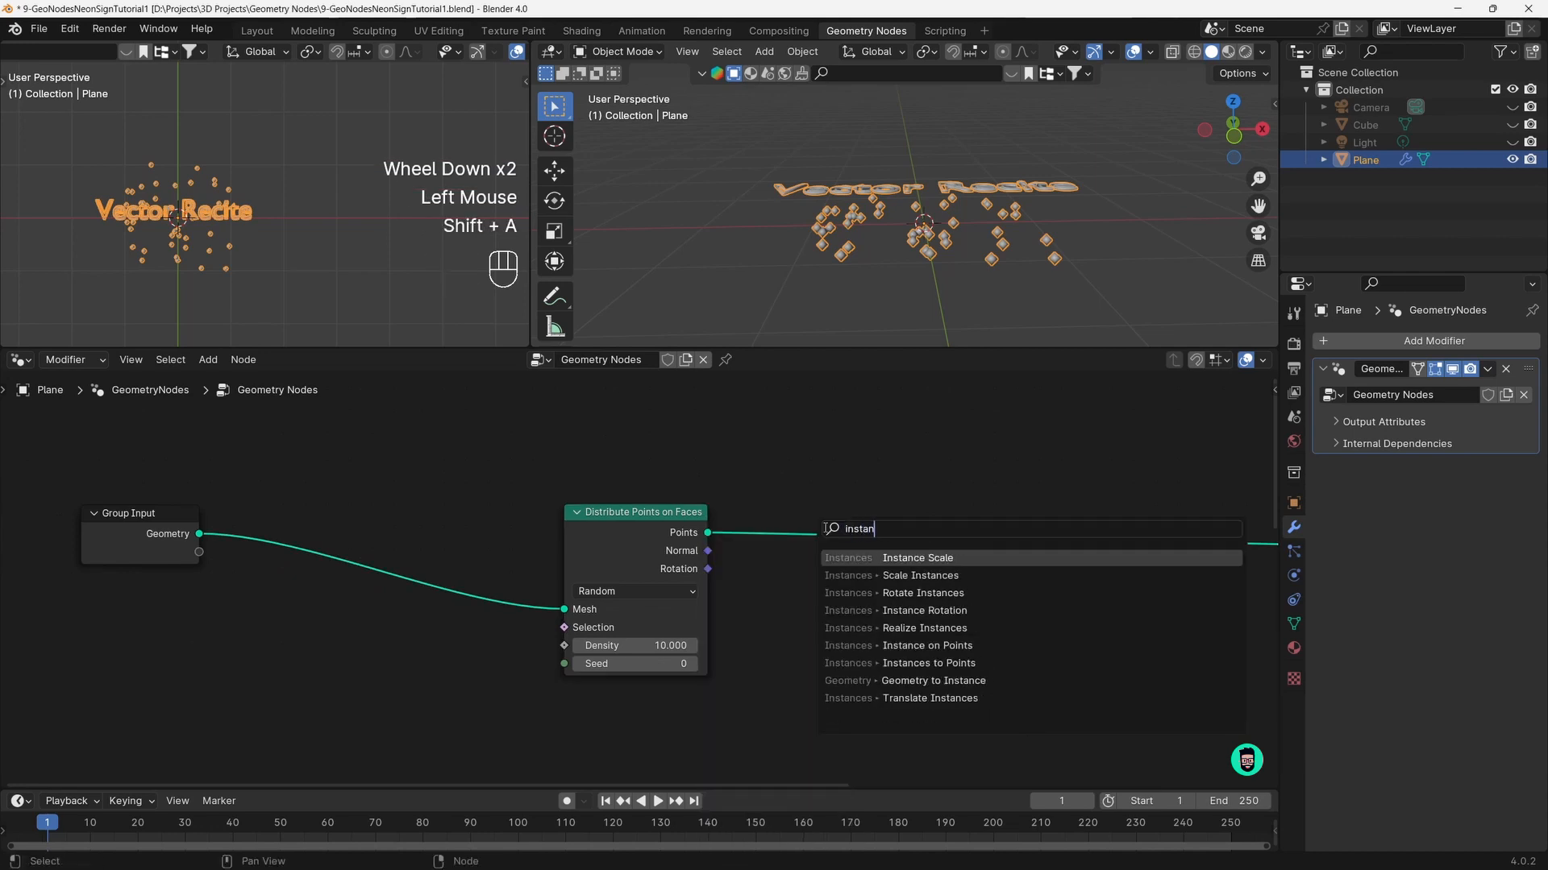
{"action": "type", "text": "ce on"}
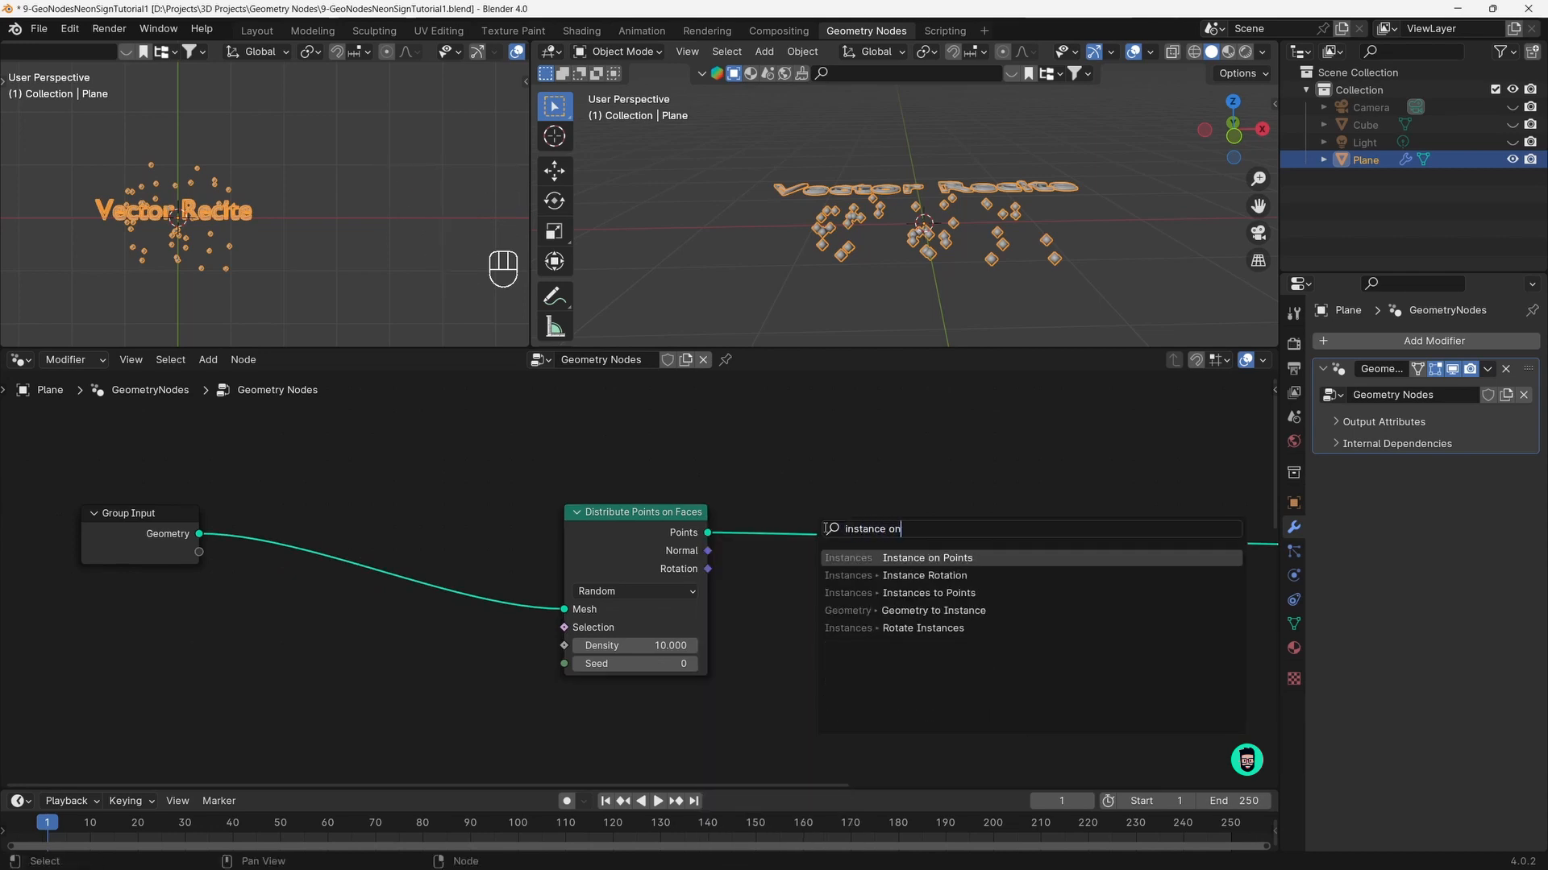
{"action": "left_click", "coordinate": [856, 556]}
{"action": "left_click", "coordinate": [850, 501]}
Add a Curve Line node below Distribute Points on Faces and connect its Curve output to the Instance on Points node's Instance input
{"action": "middle_click_drag", "start_coordinate": [767, 627], "coordinate": [805, 543]}
{"action": "scroll", "coordinate": [804, 543], "scroll_direction": "down", "scroll_amount": 1}
{"action": "middle_click_drag", "start_coordinate": [651, 661], "coordinate": [657, 618]}
{"action": "scroll", "coordinate": [648, 627], "scroll_direction": "down", "scroll_amount": 1}
{"action": "left_click", "coordinate": [648, 627]}
{"action": "key", "text": "shift+a"}
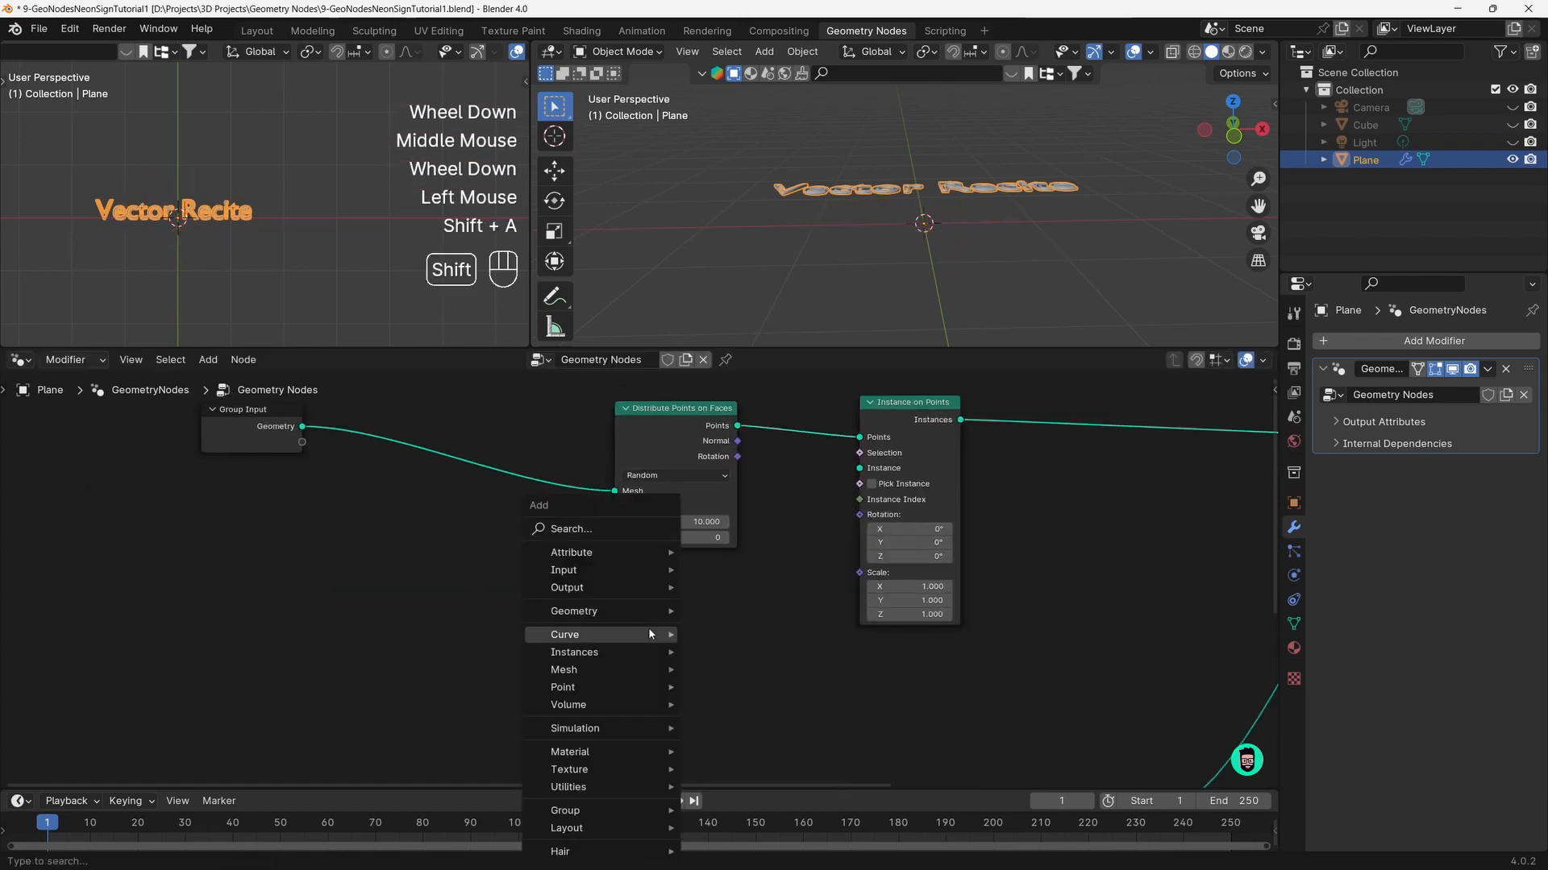
{"action": "left_click", "coordinate": [562, 534]}
{"action": "key", "text": "shift+a"}
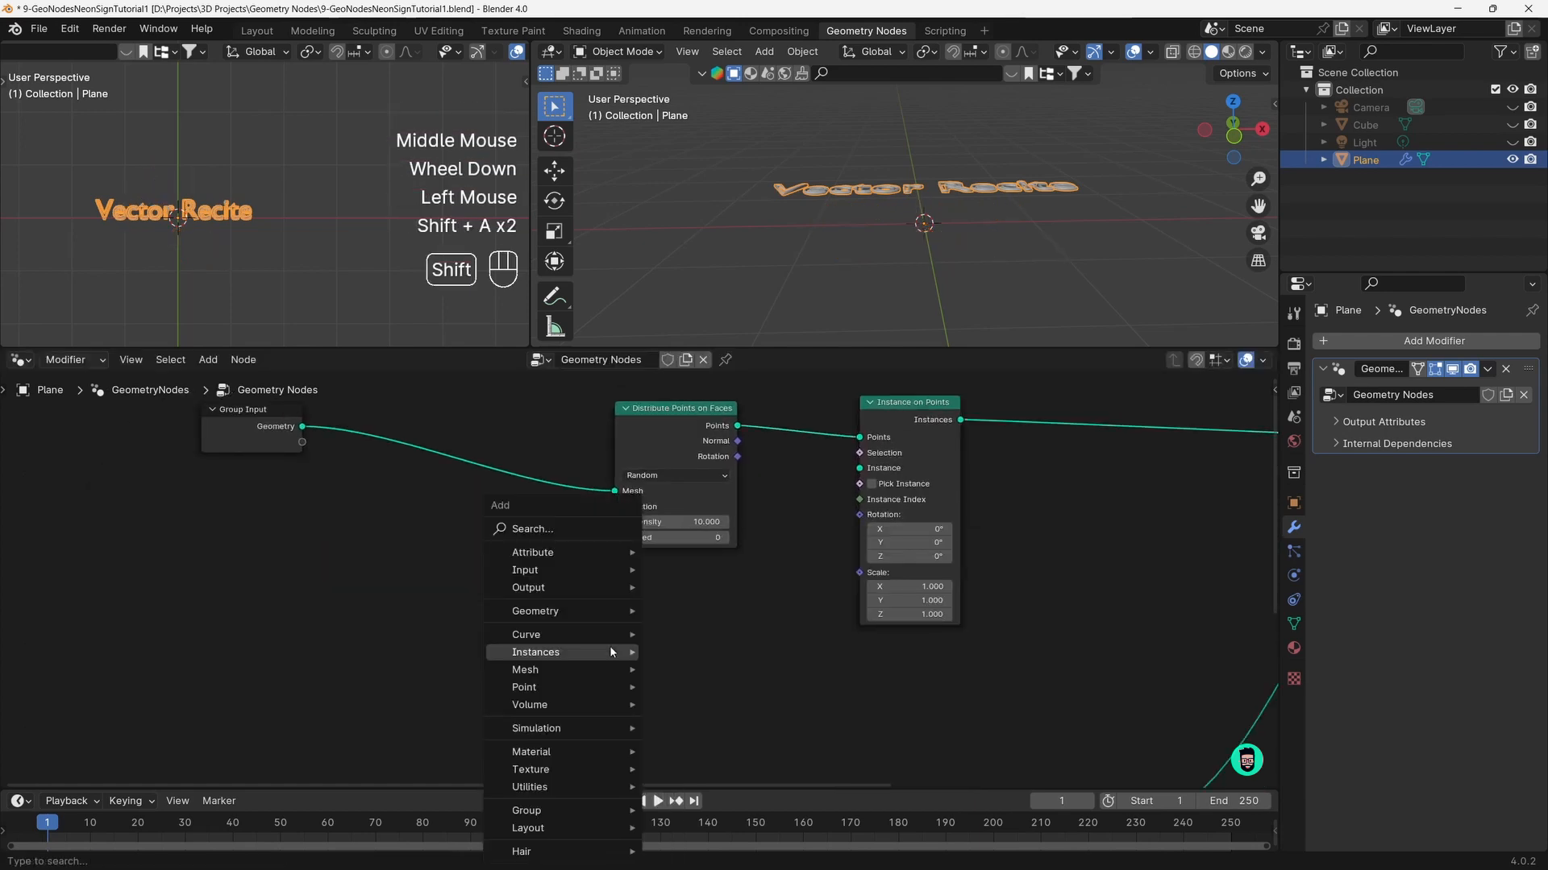
{"action": "left_click", "coordinate": [549, 532]}
{"action": "type", "text": "curve"}
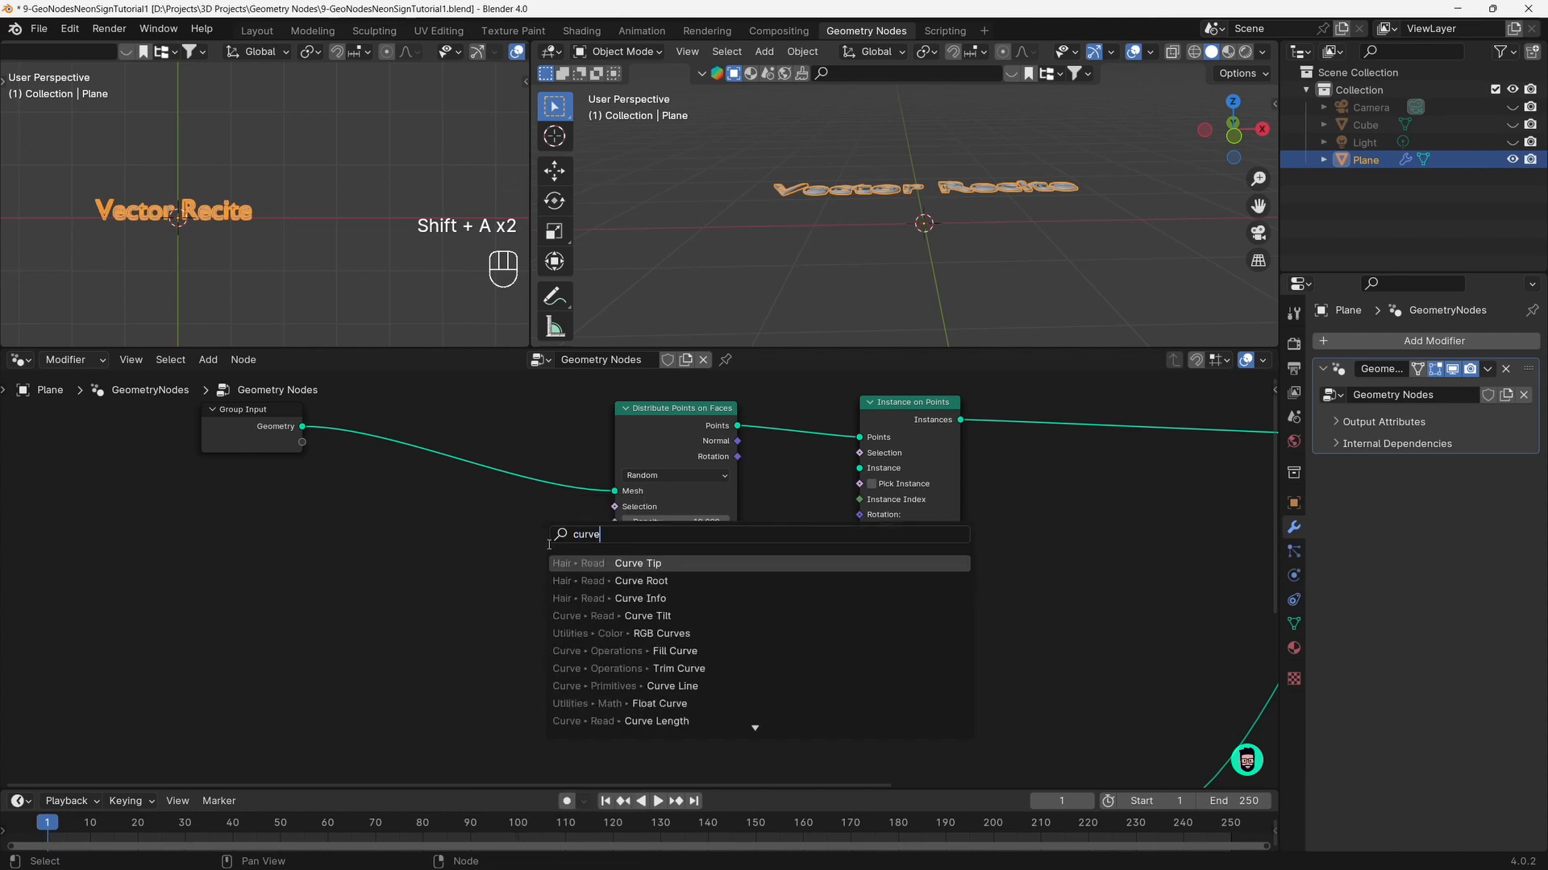
{"action": "type", "text": " lin"}
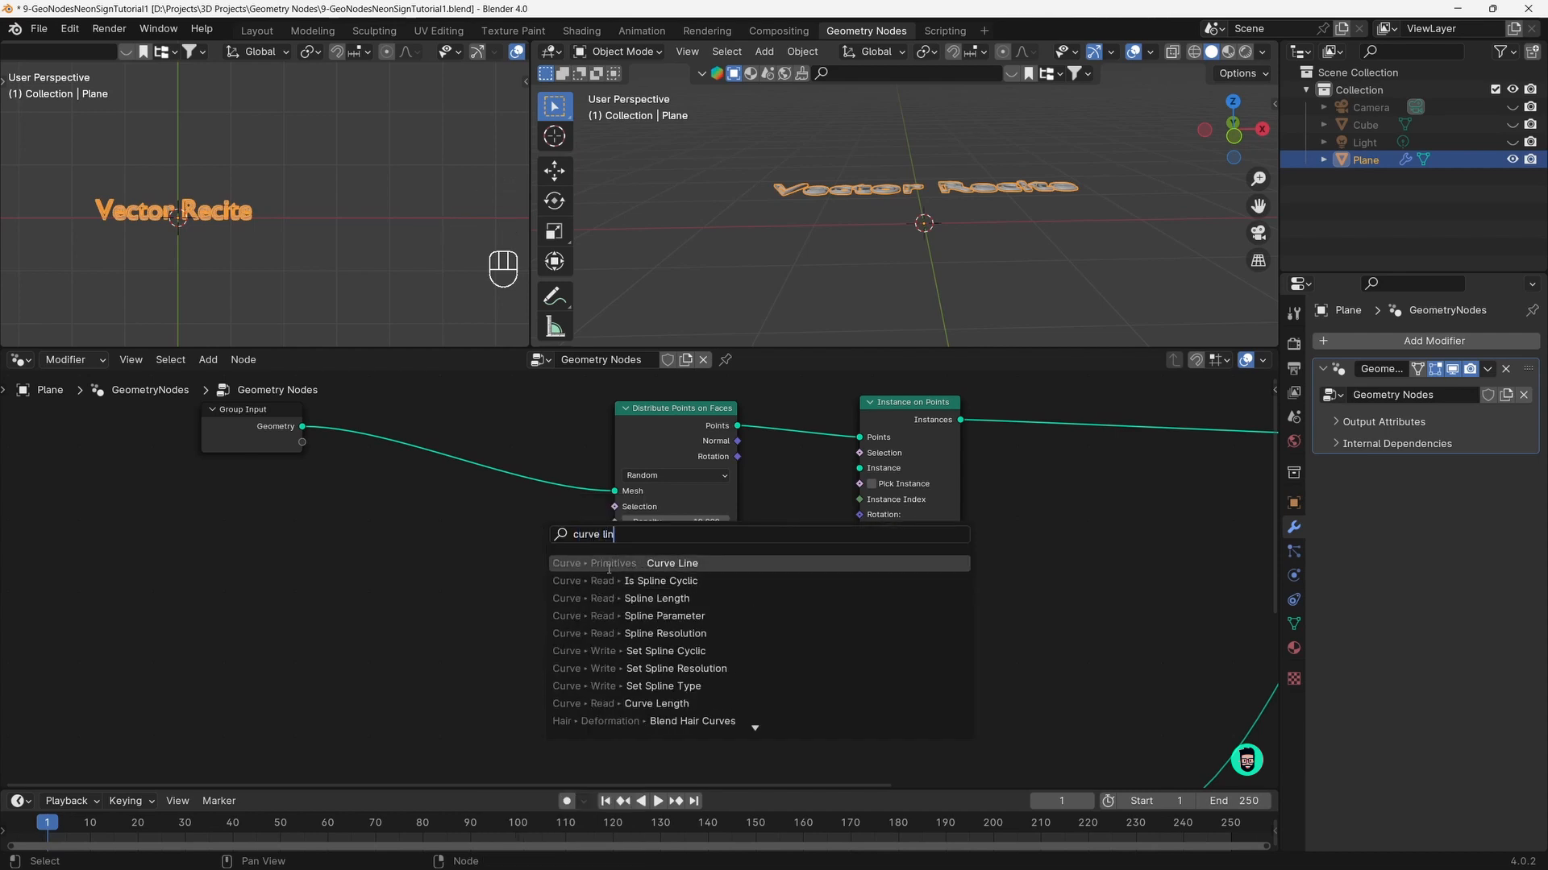
{"action": "left_click", "coordinate": [604, 564]}
{"action": "left_click", "coordinate": [637, 587]}
{"action": "left_click_drag", "start_coordinate": [739, 611], "coordinate": [870, 474]}
Connect the Group Input geometry directly to the Join Geometry node as well, bringing the plane back alongside the instances
{"action": "middle_click_drag", "start_coordinate": [969, 284], "coordinate": [889, 212]}
{"action": "scroll", "coordinate": [588, 537], "scroll_direction": "down", "scroll_amount": 4}
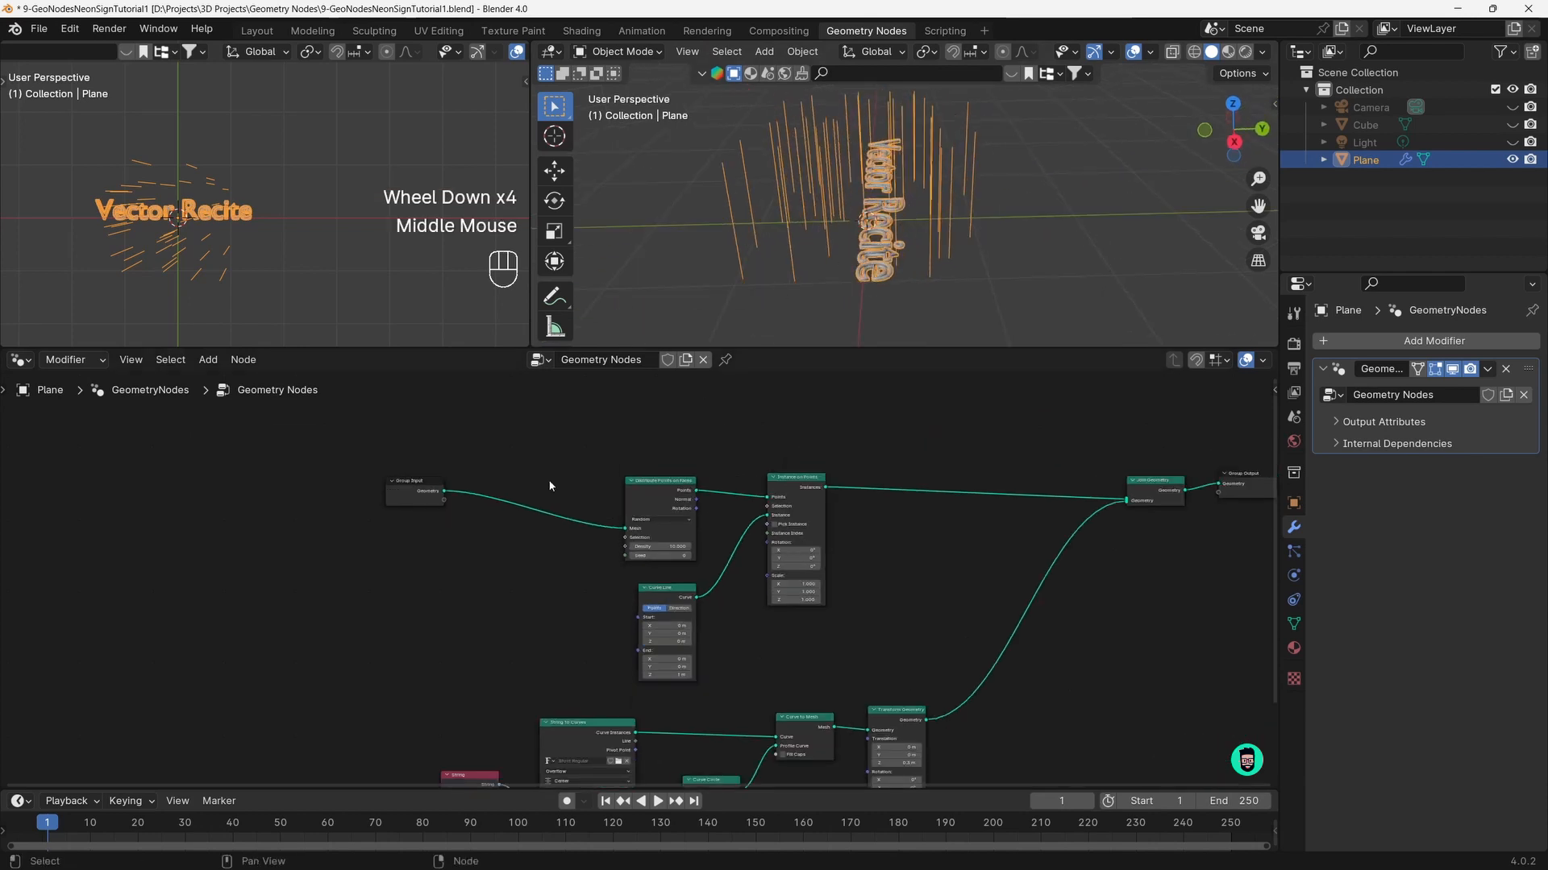
{"action": "left_click_drag", "start_coordinate": [415, 482], "coordinate": [1126, 632]}
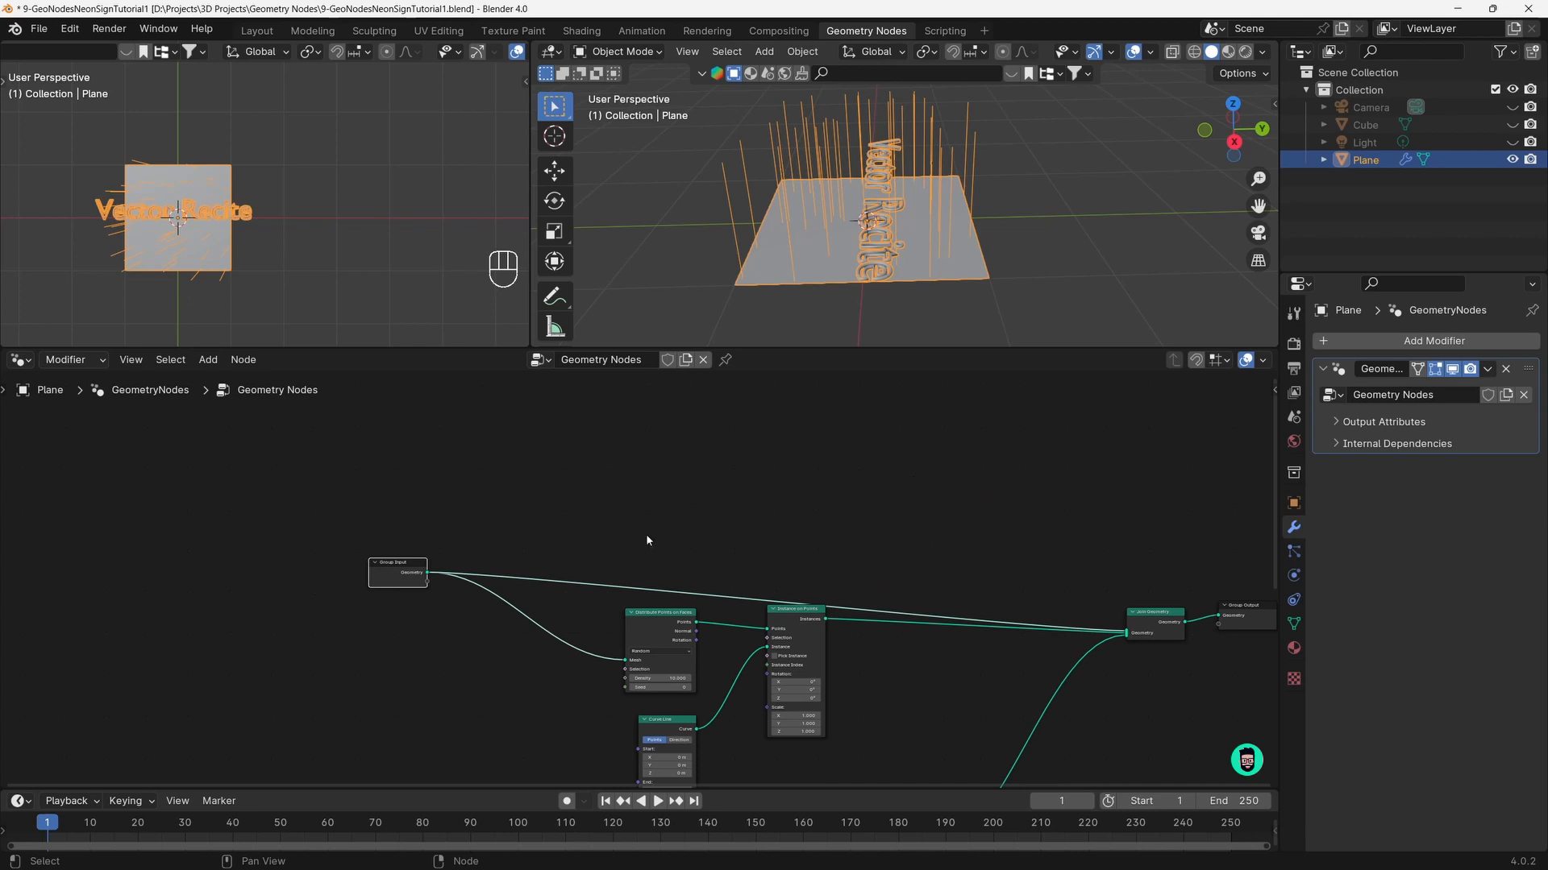
{"action": "middle_click_drag", "start_coordinate": [778, 266], "coordinate": [927, 204]}
{"action": "scroll", "coordinate": [867, 574], "scroll_direction": "up", "scroll_amount": 2}
{"action": "middle_click_drag", "start_coordinate": [933, 518], "coordinate": [716, 534]}
Add a reroute on the direct Group Input to Join Geometry link and move it above the other nodes, near Join Geometry
{"action": "key", "text": "shift"}
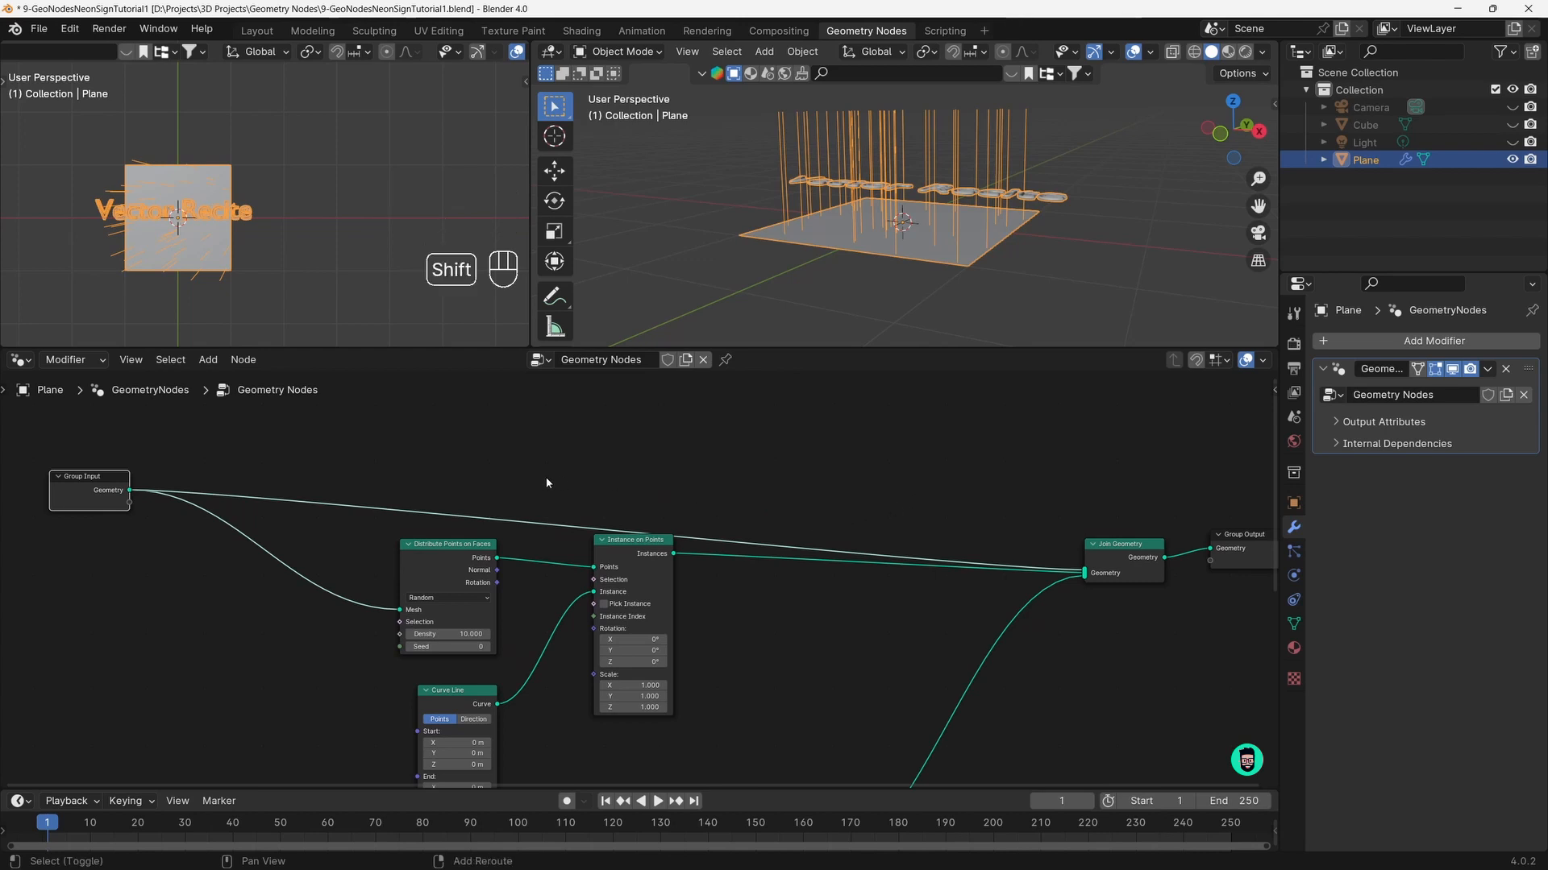
{"action": "right_click_drag", "start_coordinate": [547, 483], "coordinate": [553, 532], "text": "shift"}
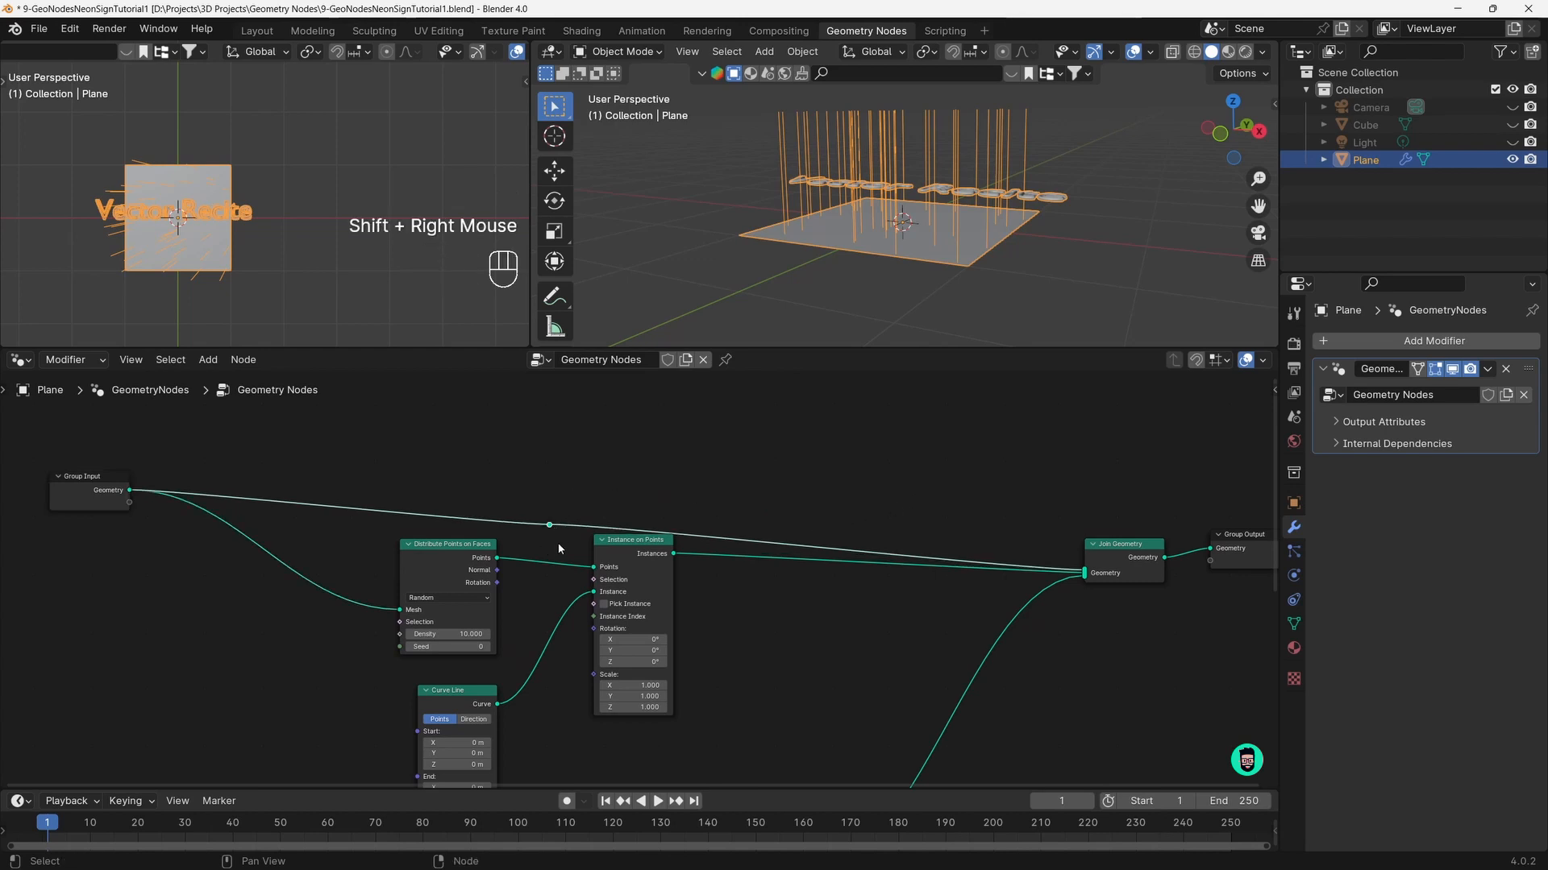
{"action": "left_click", "coordinate": [550, 524]}
{"action": "key", "text": "g"}
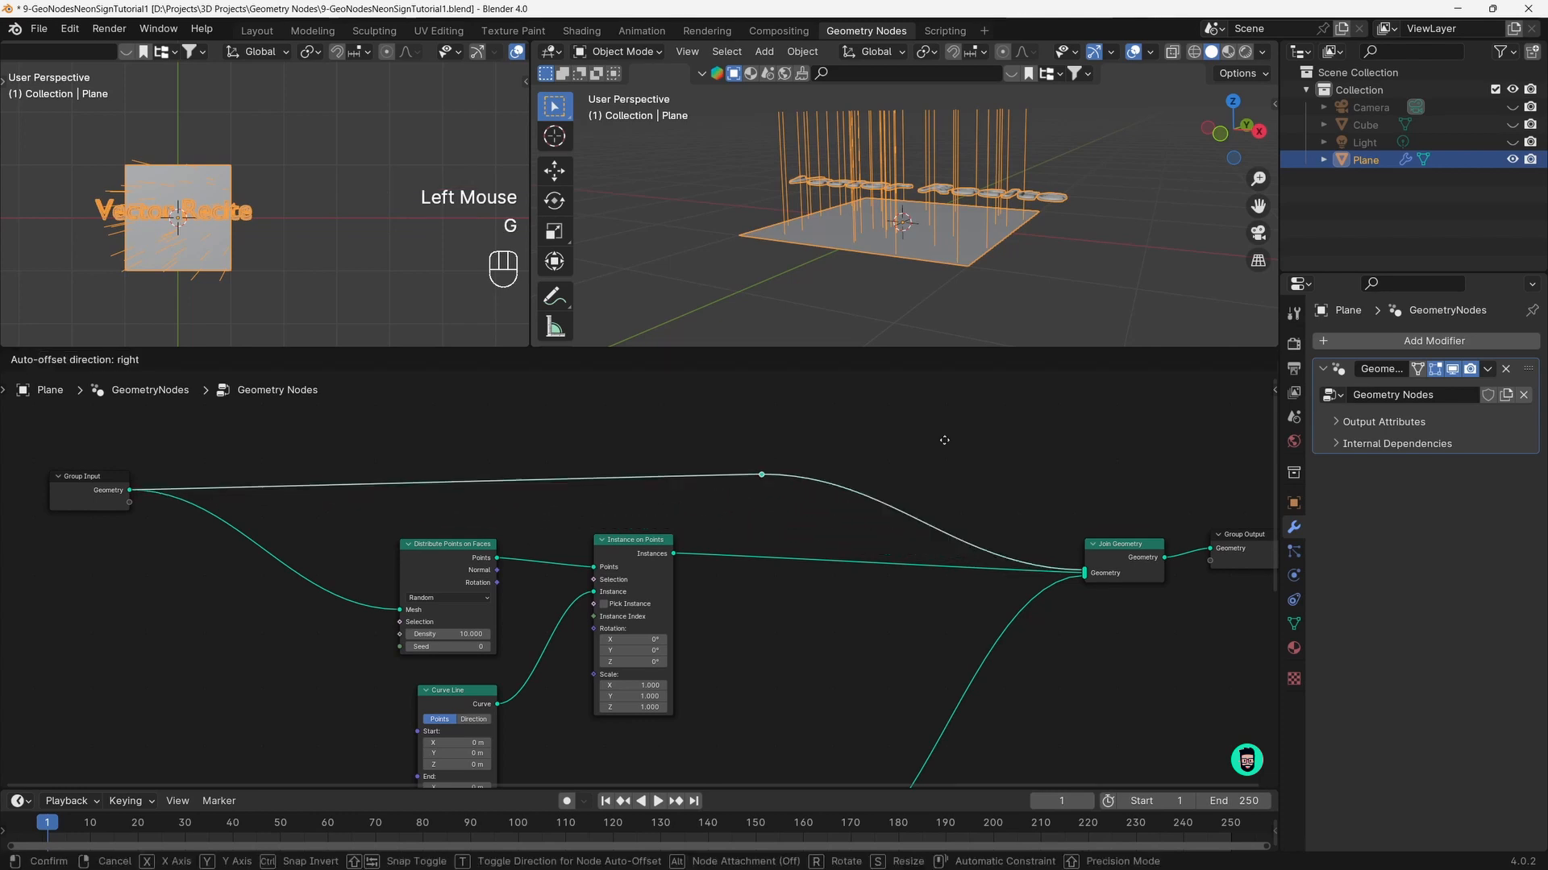
{"action": "left_click", "coordinate": [1096, 464]}
Move the Group Input node up and away from the Distribute Points on Faces node
{"action": "scroll", "coordinate": [380, 492], "scroll_direction": "down", "scroll_amount": 1}
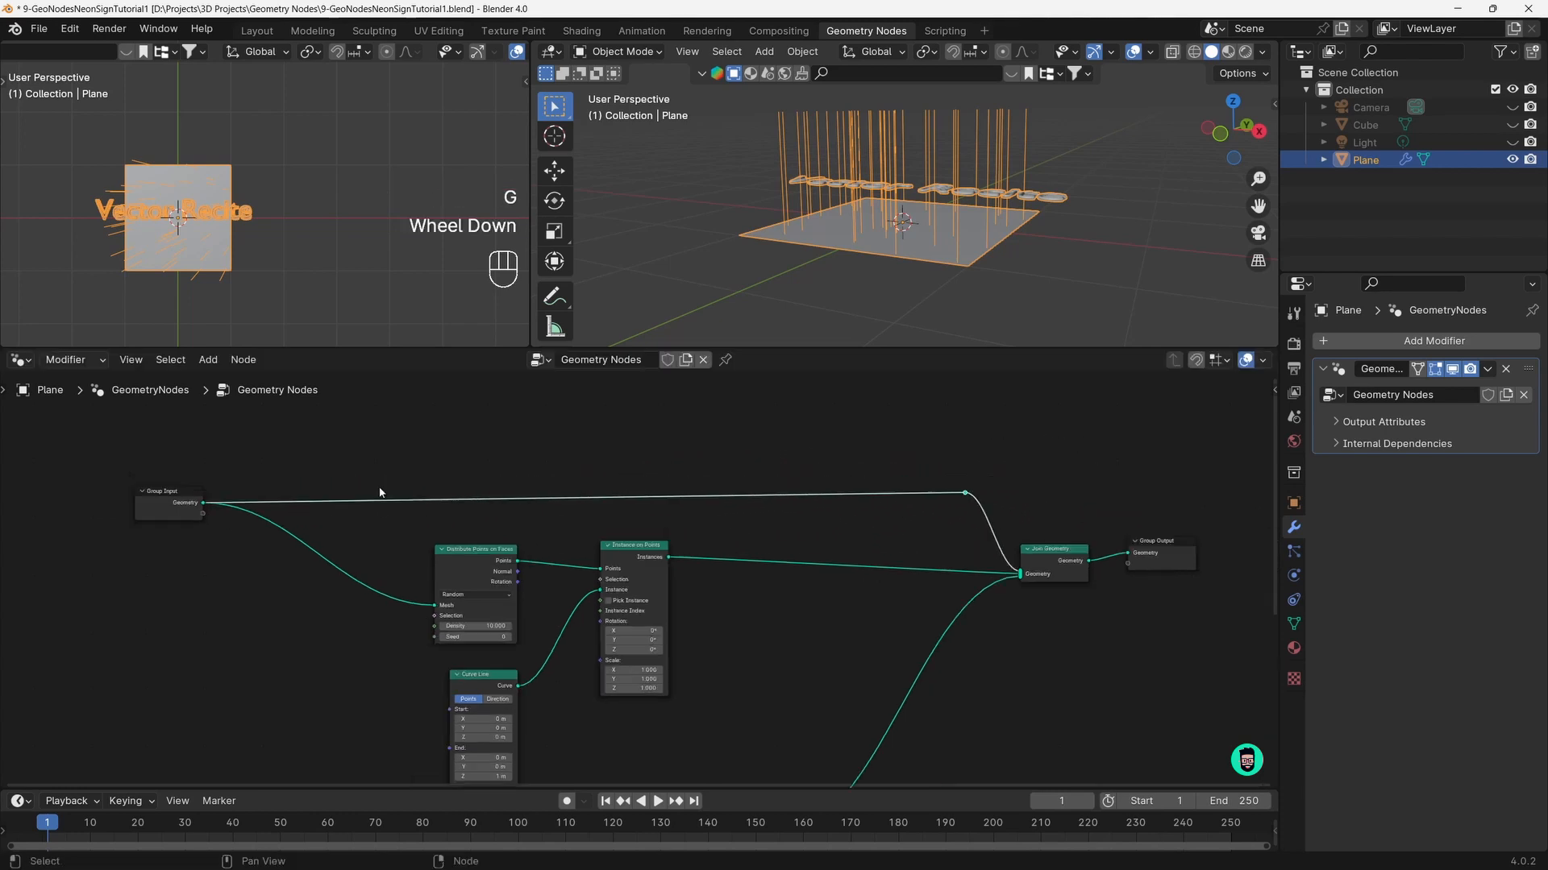
{"action": "scroll", "coordinate": [380, 488], "scroll_direction": "down", "scroll_amount": 1}
{"action": "scroll", "coordinate": [382, 488], "scroll_direction": "up", "scroll_amount": 1}
{"action": "middle_click_drag", "start_coordinate": [408, 485], "coordinate": [570, 474]}
{"action": "left_click_drag", "start_coordinate": [324, 486], "coordinate": [276, 464]}
{"action": "mouse_move", "coordinate": [818, 206]}
{"action": "middle_mouse_down"}
{"action": "mouse_move", "coordinate": [802, 211]}
{"action": "mouse_move", "coordinate": [858, 208]}
{"action": "mouse_move", "coordinate": [832, 210]}
{"action": "middle_mouse_up"}
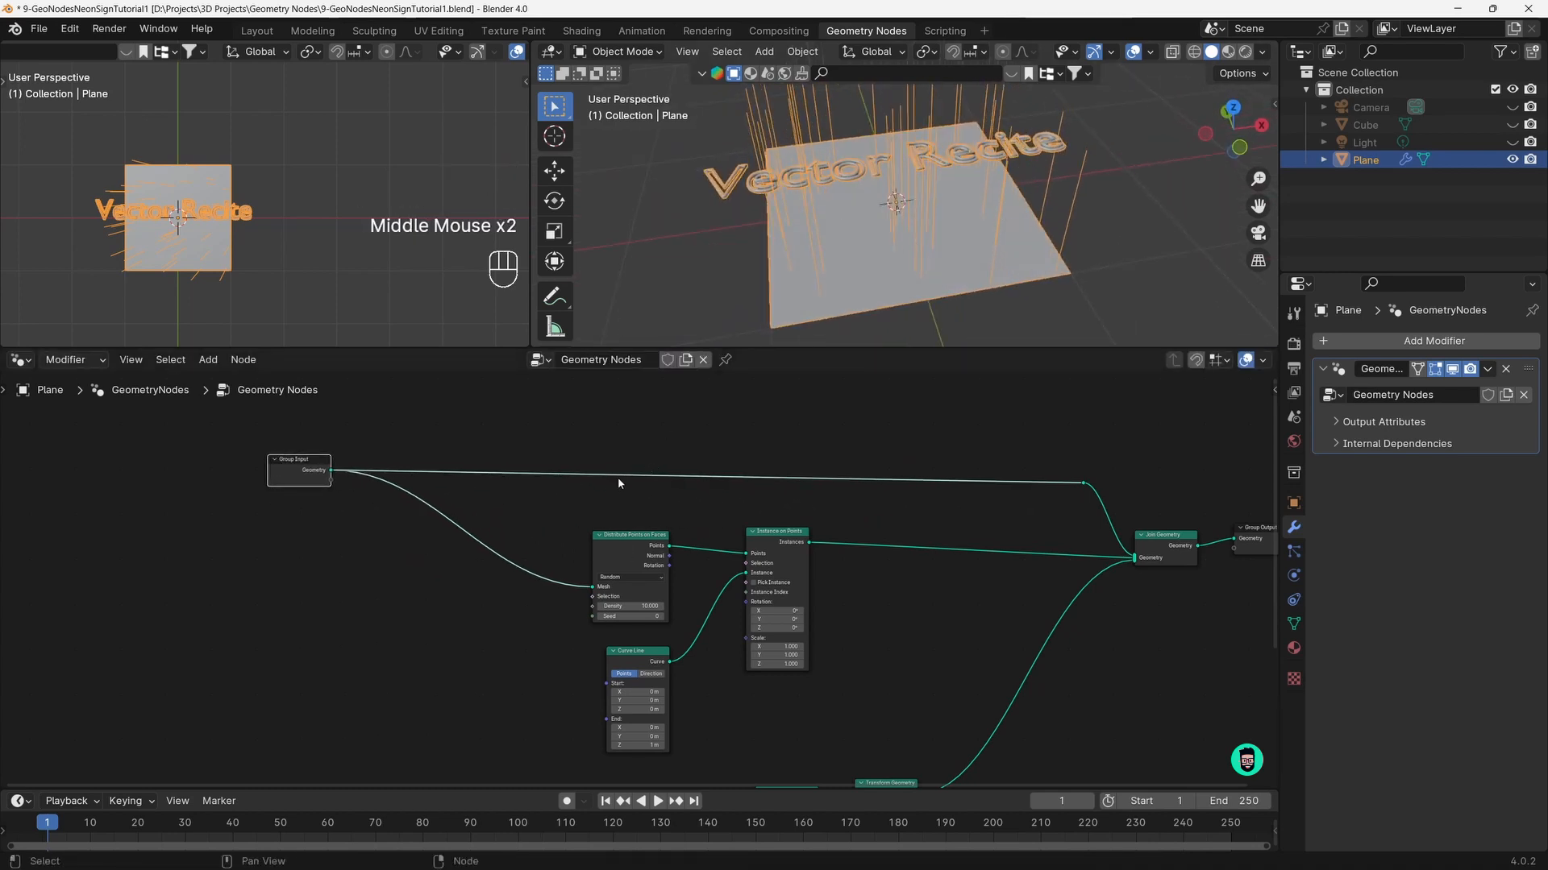
Set the density of the Distribute Points on Faces node to 200
{"action": "scroll", "coordinate": [627, 610], "scroll_direction": "up", "scroll_amount": 2}
{"action": "left_click", "coordinate": [627, 606]}
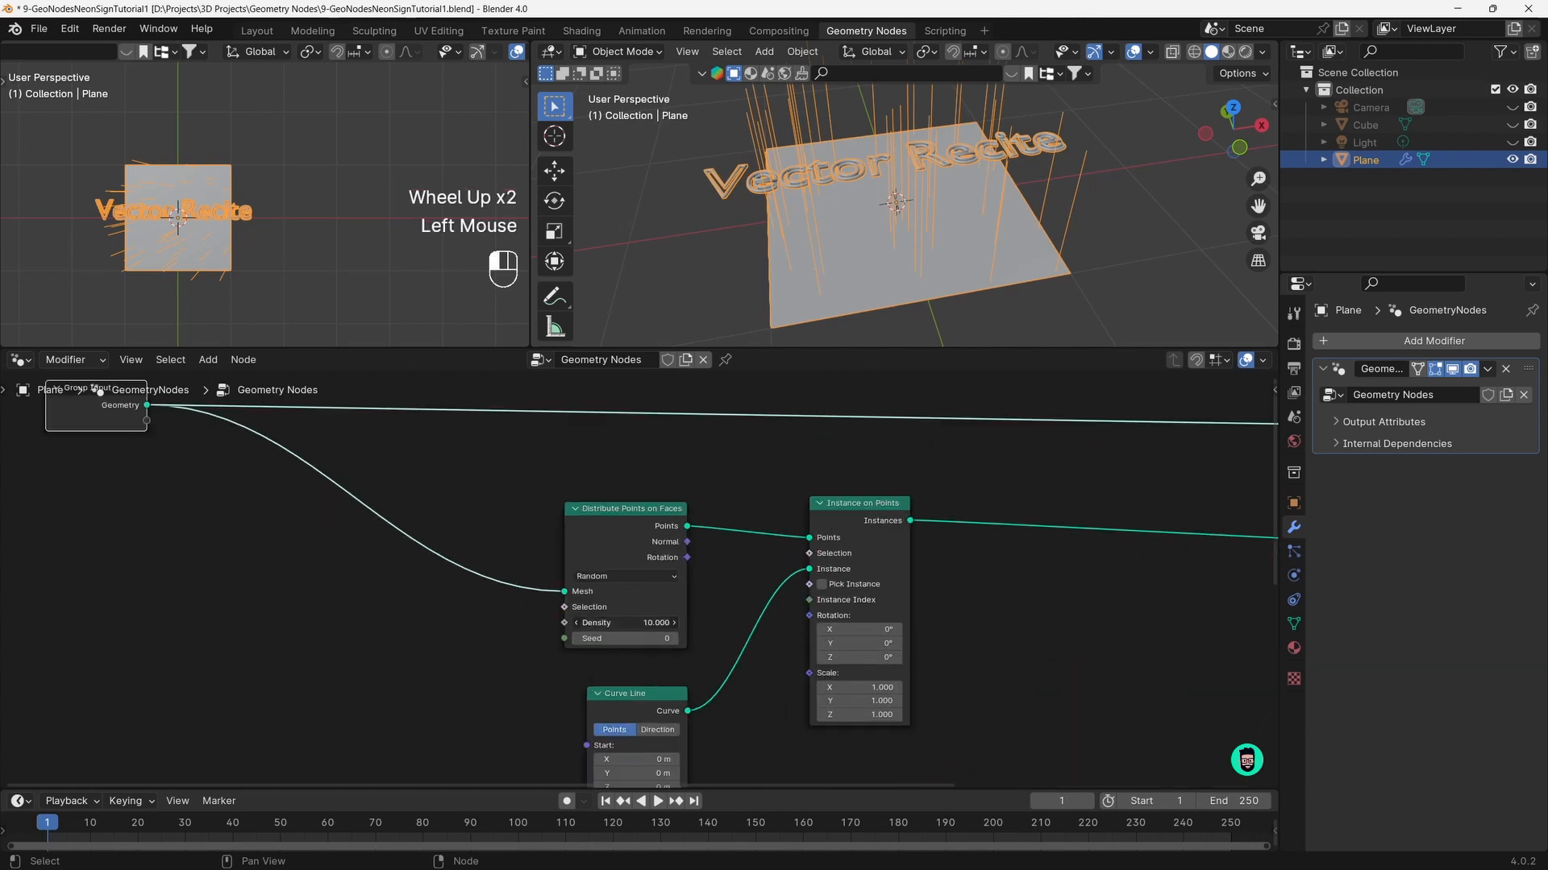
{"action": "type", "text": "200"}
{"action": "key", "text": "Return"}
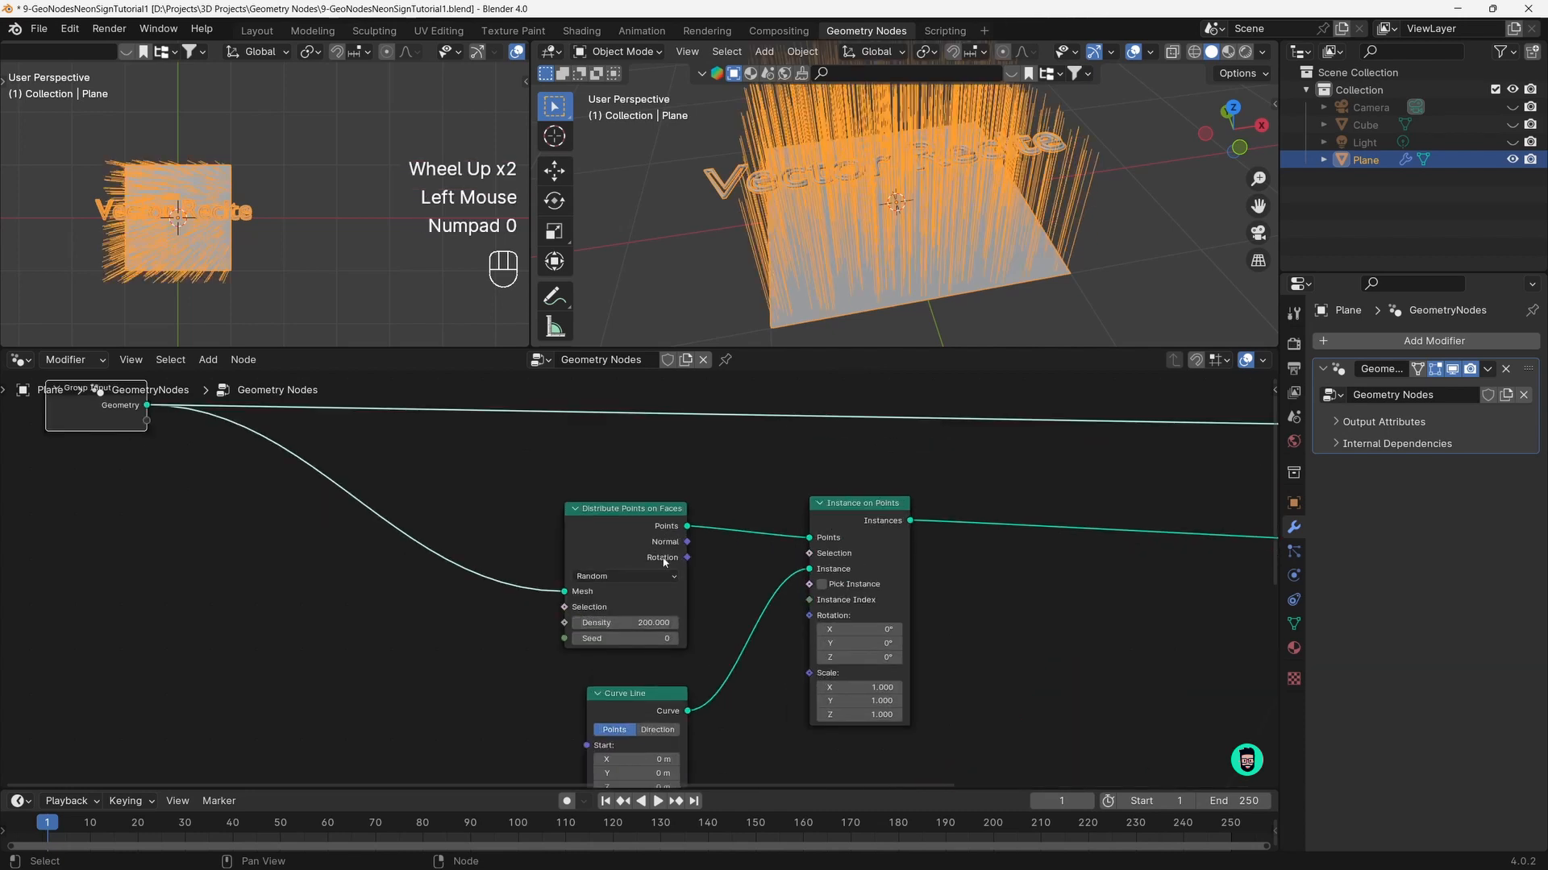
{"action": "middle_click_drag", "start_coordinate": [994, 203], "coordinate": [907, 228]}
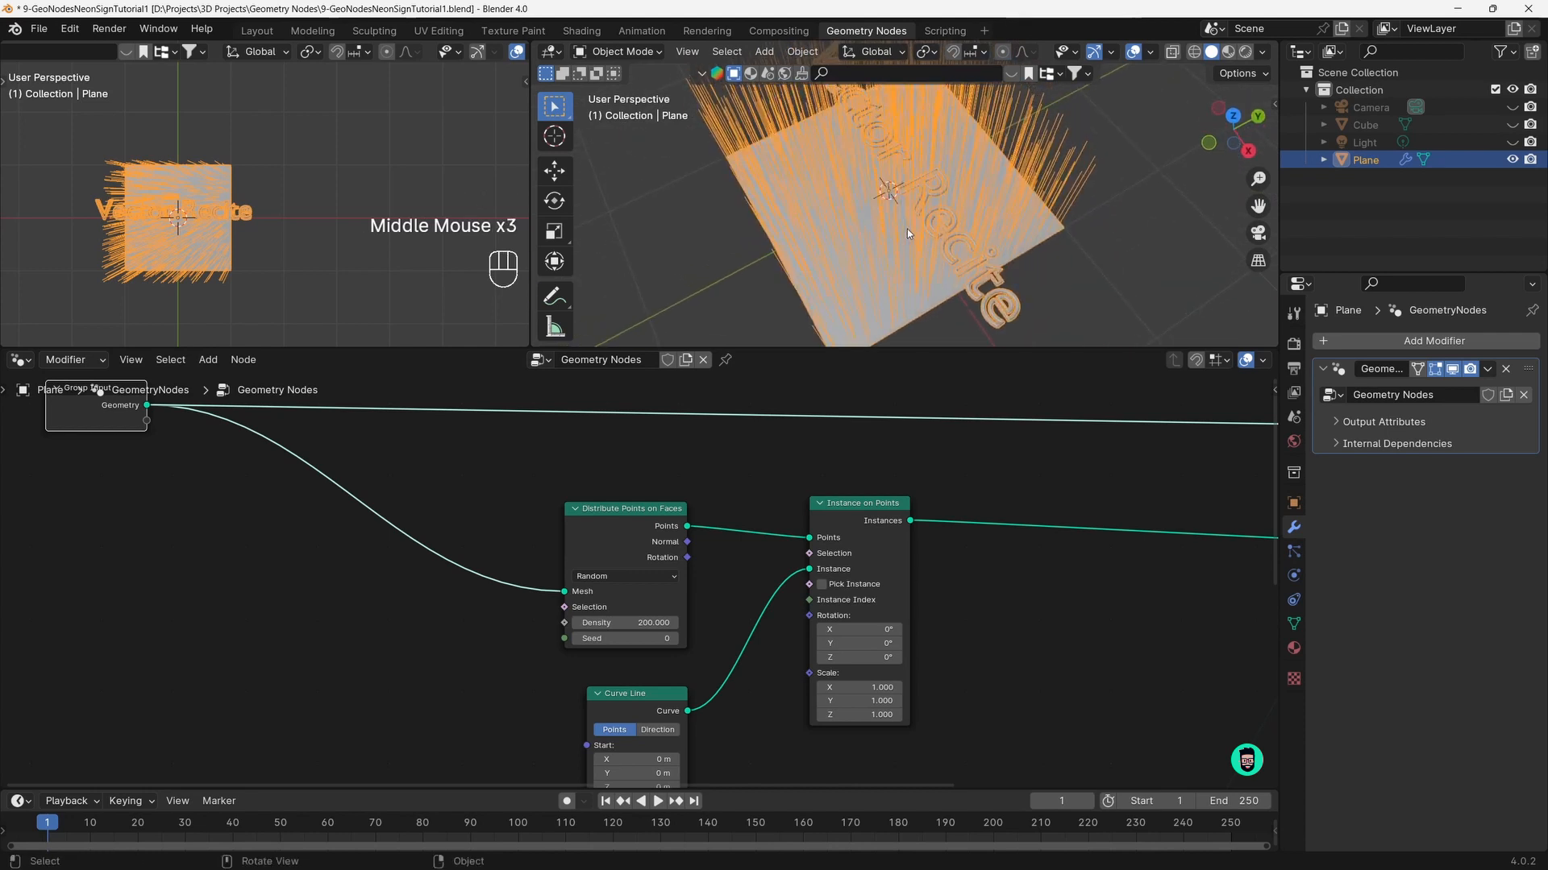
Scale the entire plane mesh along Y to about 0.435 in Edit Mode, making it a wide rectangle
{"action": "key", "text": "KP_7"}
{"action": "left_click_drag", "start_coordinate": [855, 348], "coordinate": [855, 445]}
{"action": "middle_click_drag", "start_coordinate": [887, 313], "coordinate": [880, 328], "text": "shift"}
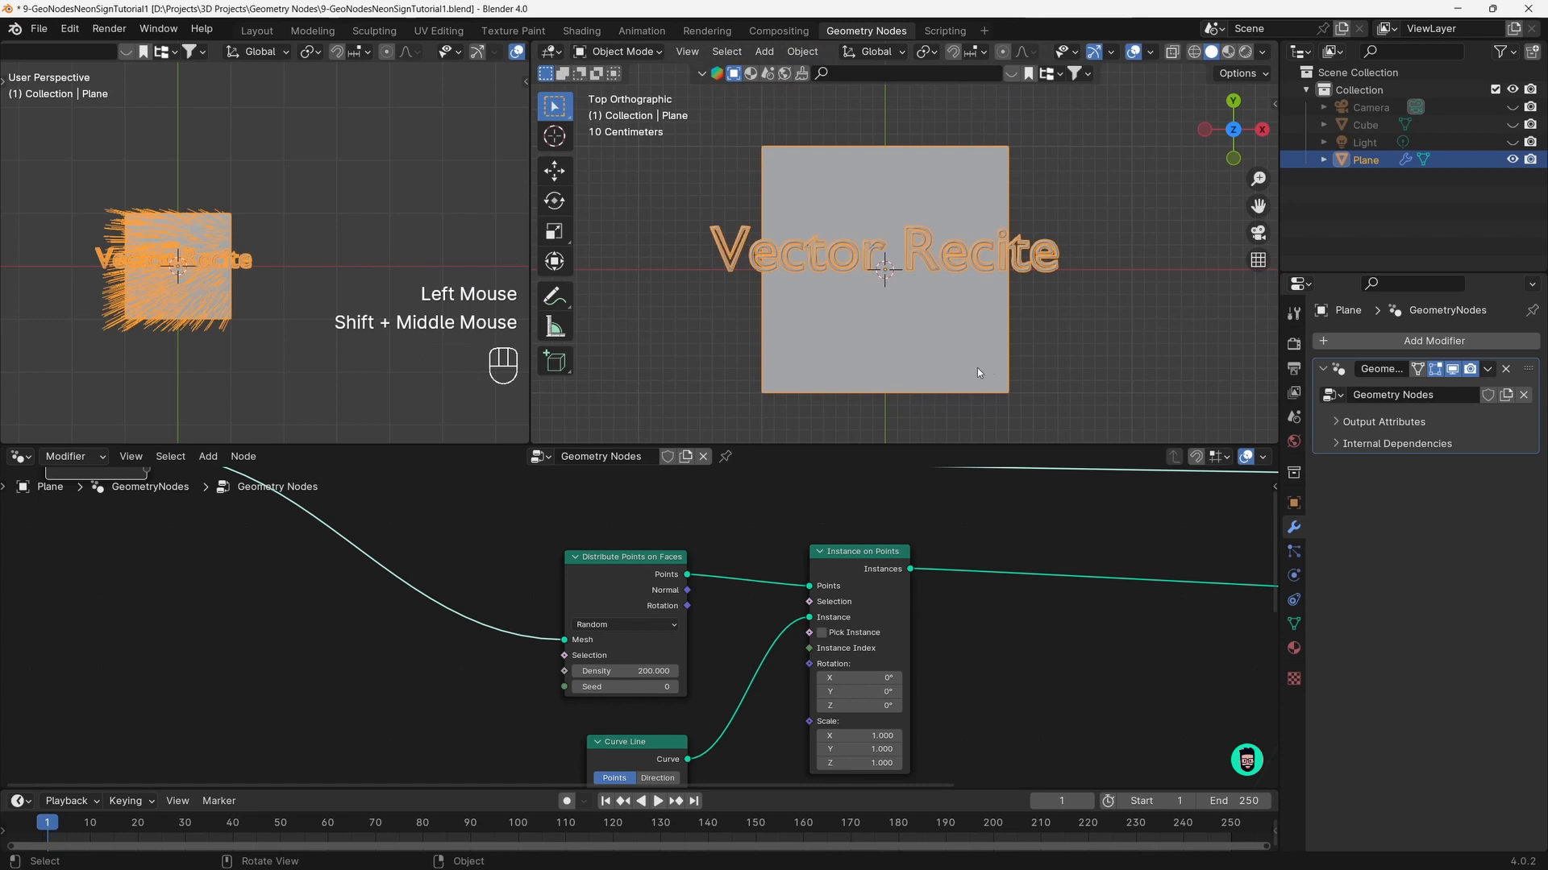
{"action": "middle_click_drag", "start_coordinate": [991, 360], "coordinate": [933, 322]}
{"action": "key", "text": "KP_1"}
{"action": "key", "text": "KP_7"}
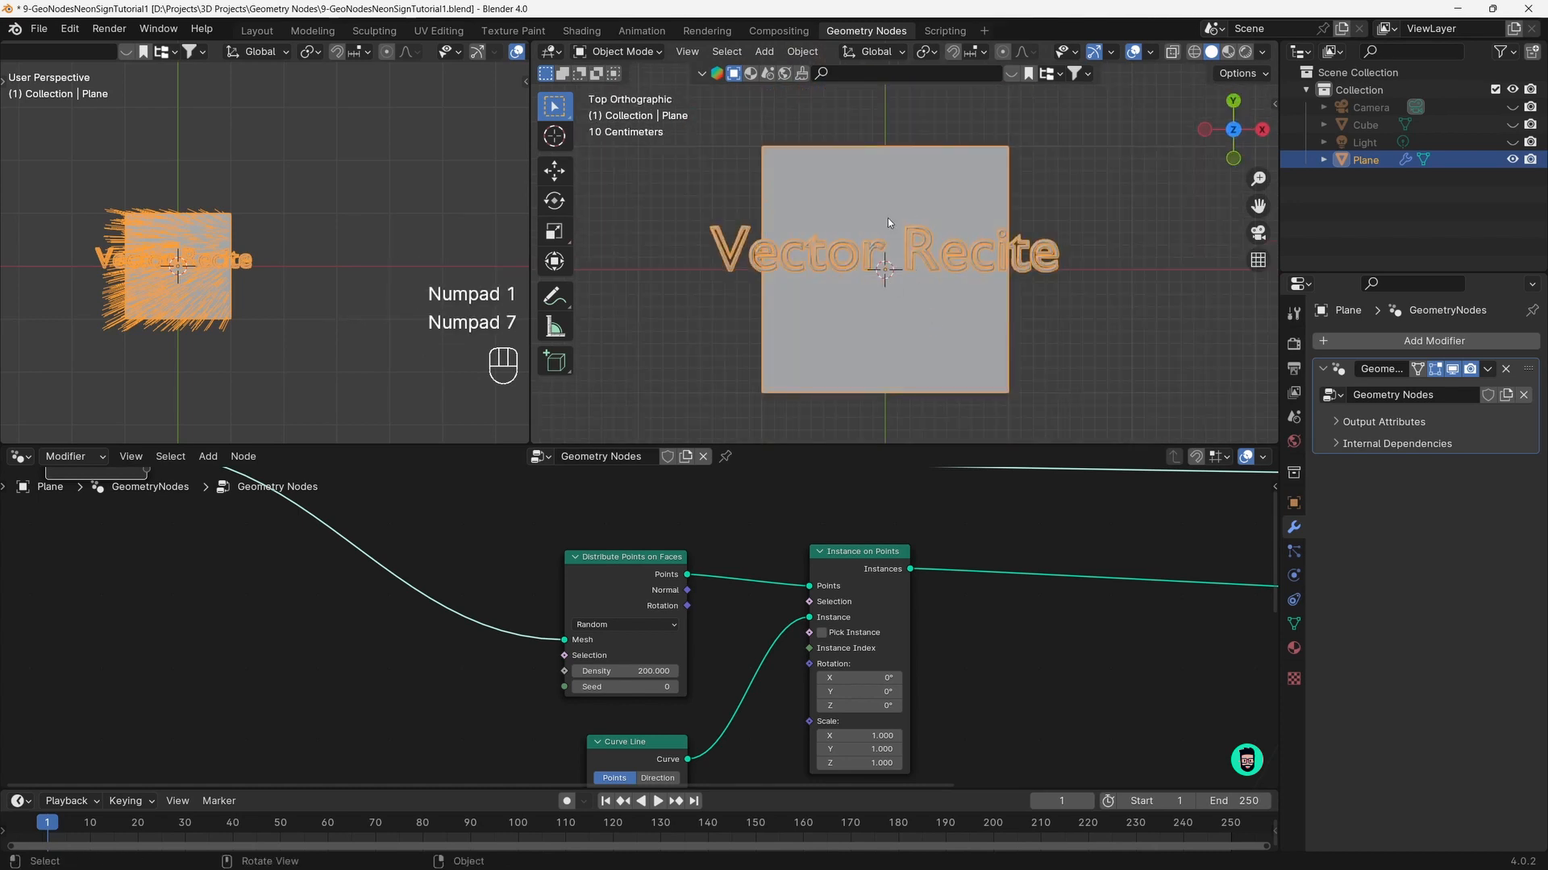
{"action": "left_click", "coordinate": [963, 215]}
{"action": "key", "text": "Tab"}
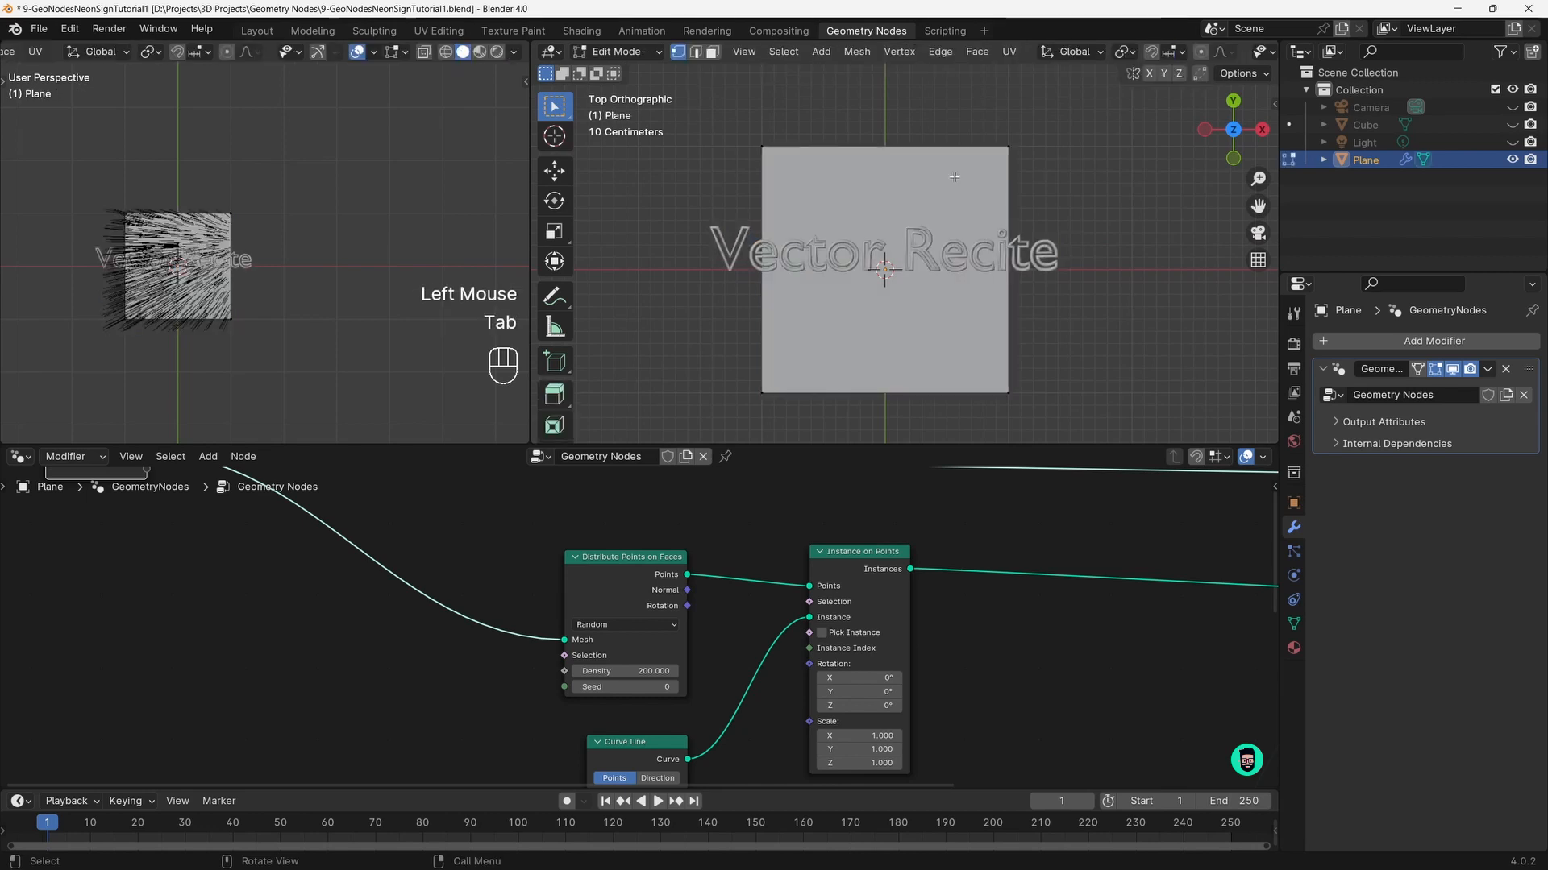
{"action": "key", "text": "a"}
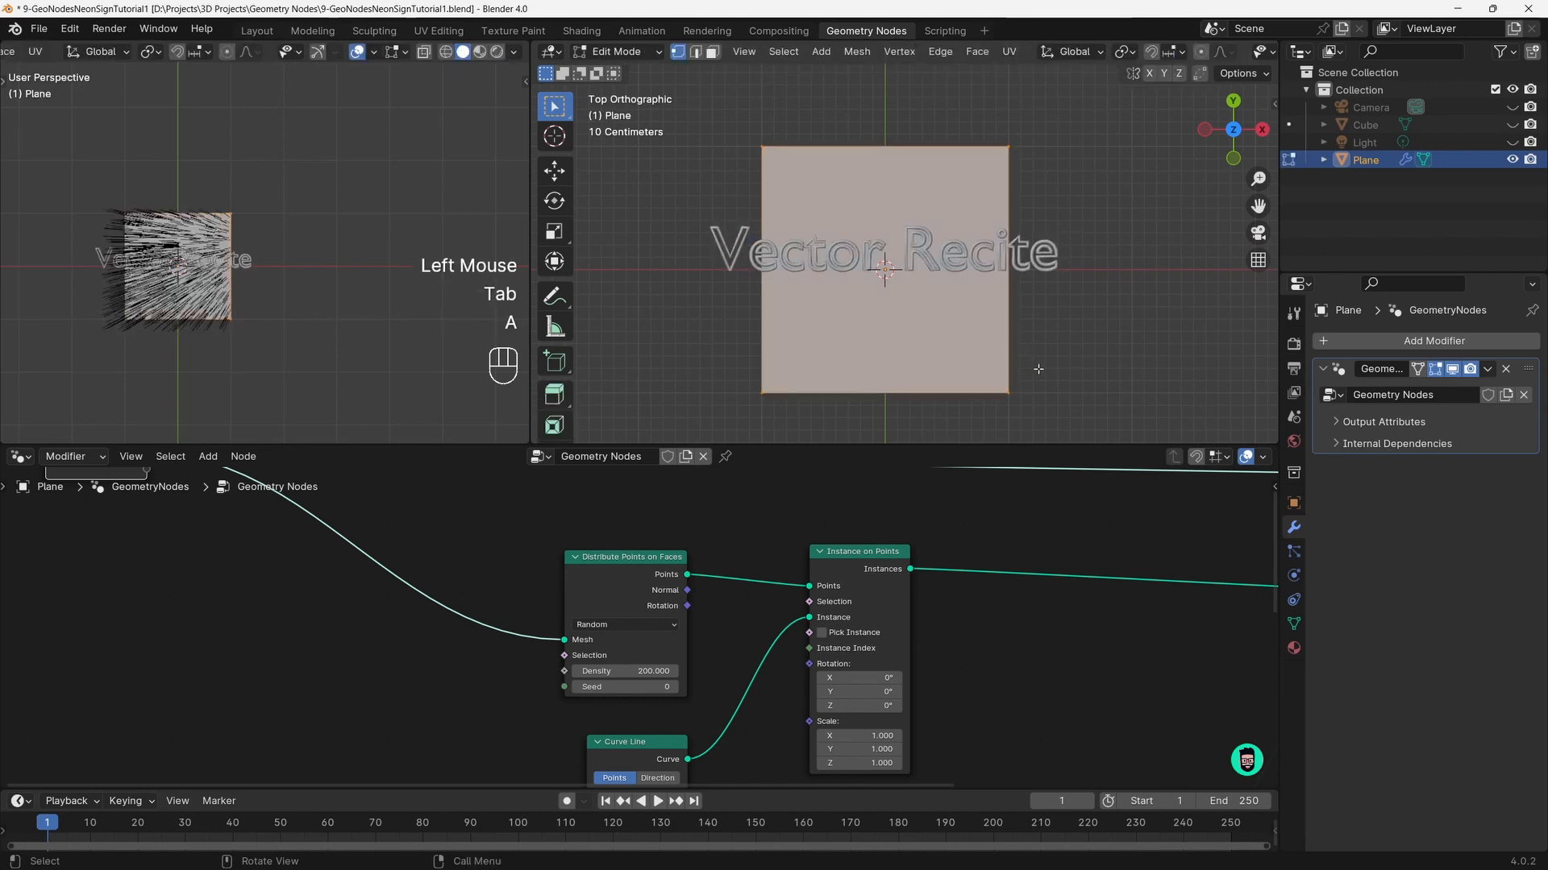
{"action": "key", "text": "s"}
{"action": "key", "text": "y"}
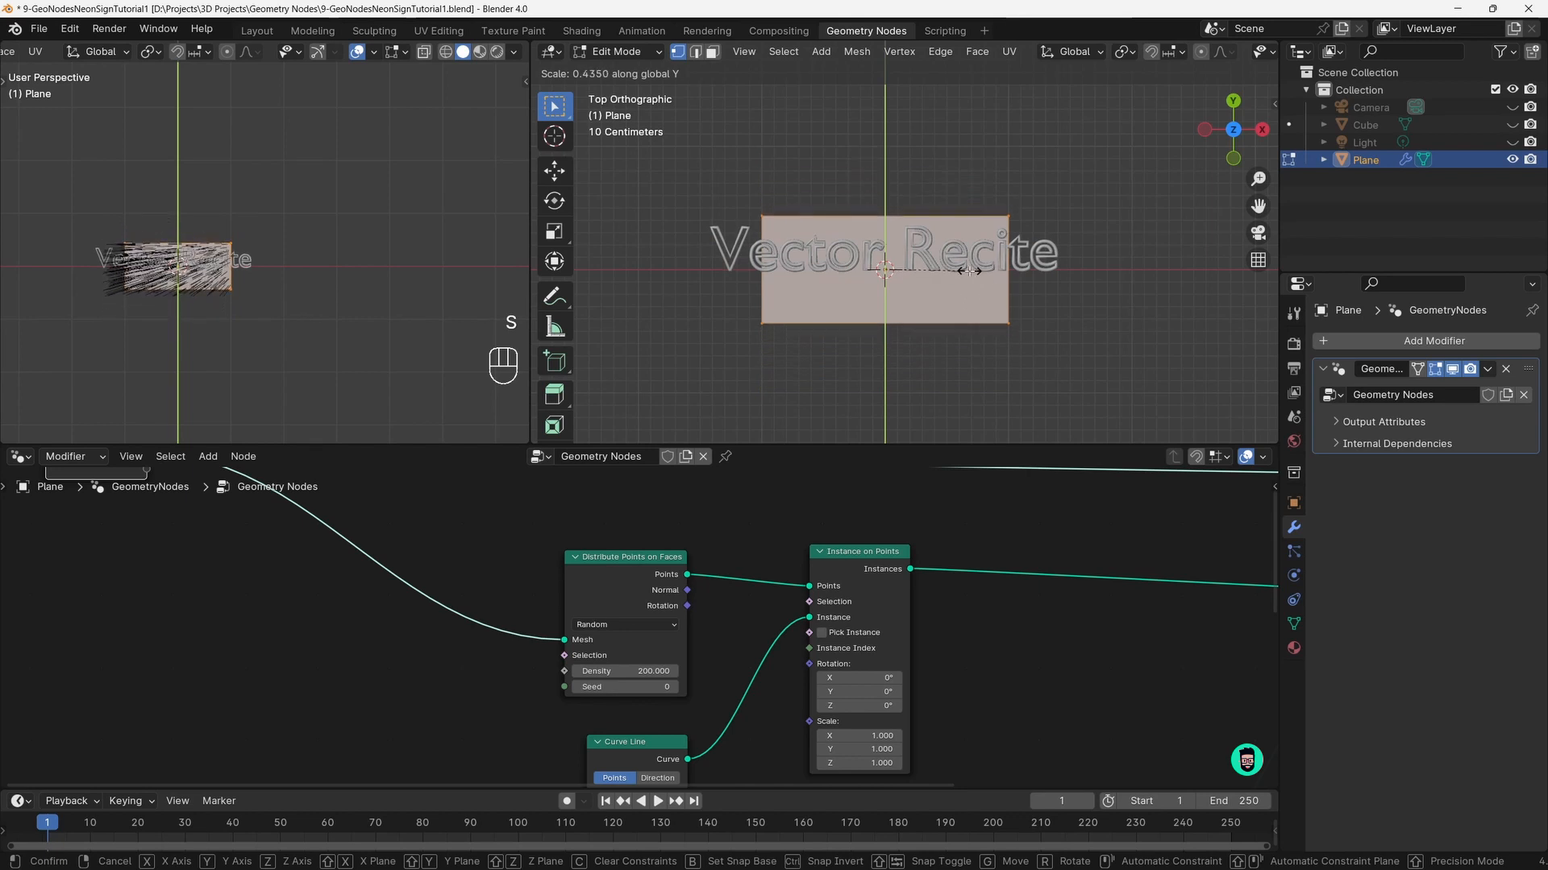
{"action": "left_click", "coordinate": [963, 305]}
{"action": "key", "text": "Tab"}
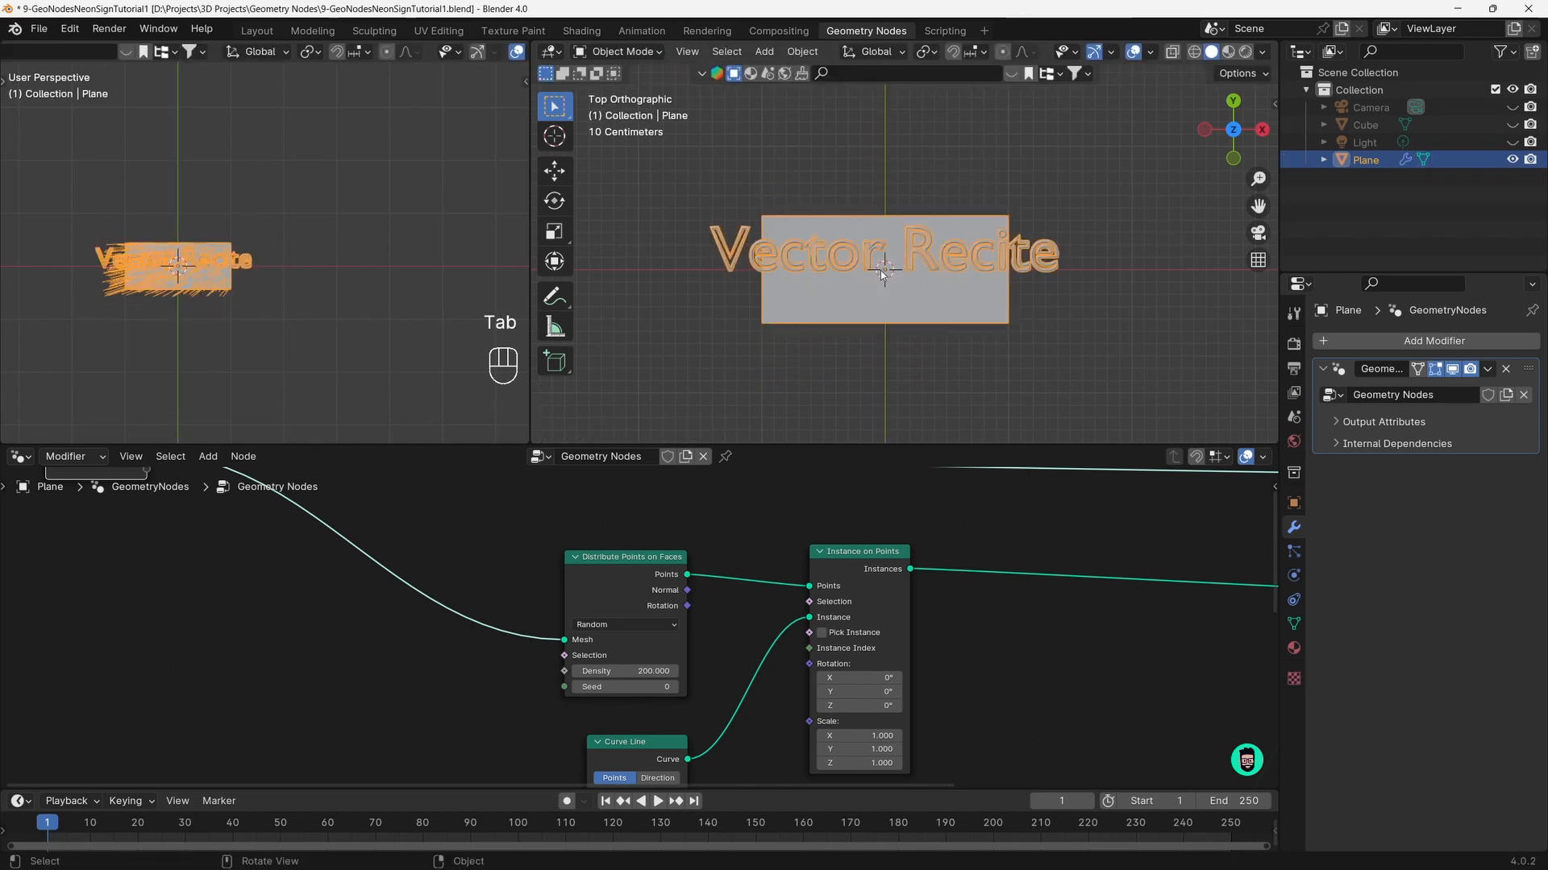
Set the end Z of the Curve Line node to 0.3 m
{"action": "middle_click_drag", "start_coordinate": [820, 295], "coordinate": [800, 150]}
{"action": "middle_click_drag", "start_coordinate": [760, 718], "coordinate": [810, 605]}
{"action": "middle_click_drag", "start_coordinate": [806, 675], "coordinate": [809, 634]}
{"action": "left_click_drag", "start_coordinate": [691, 591], "coordinate": [696, 588]}
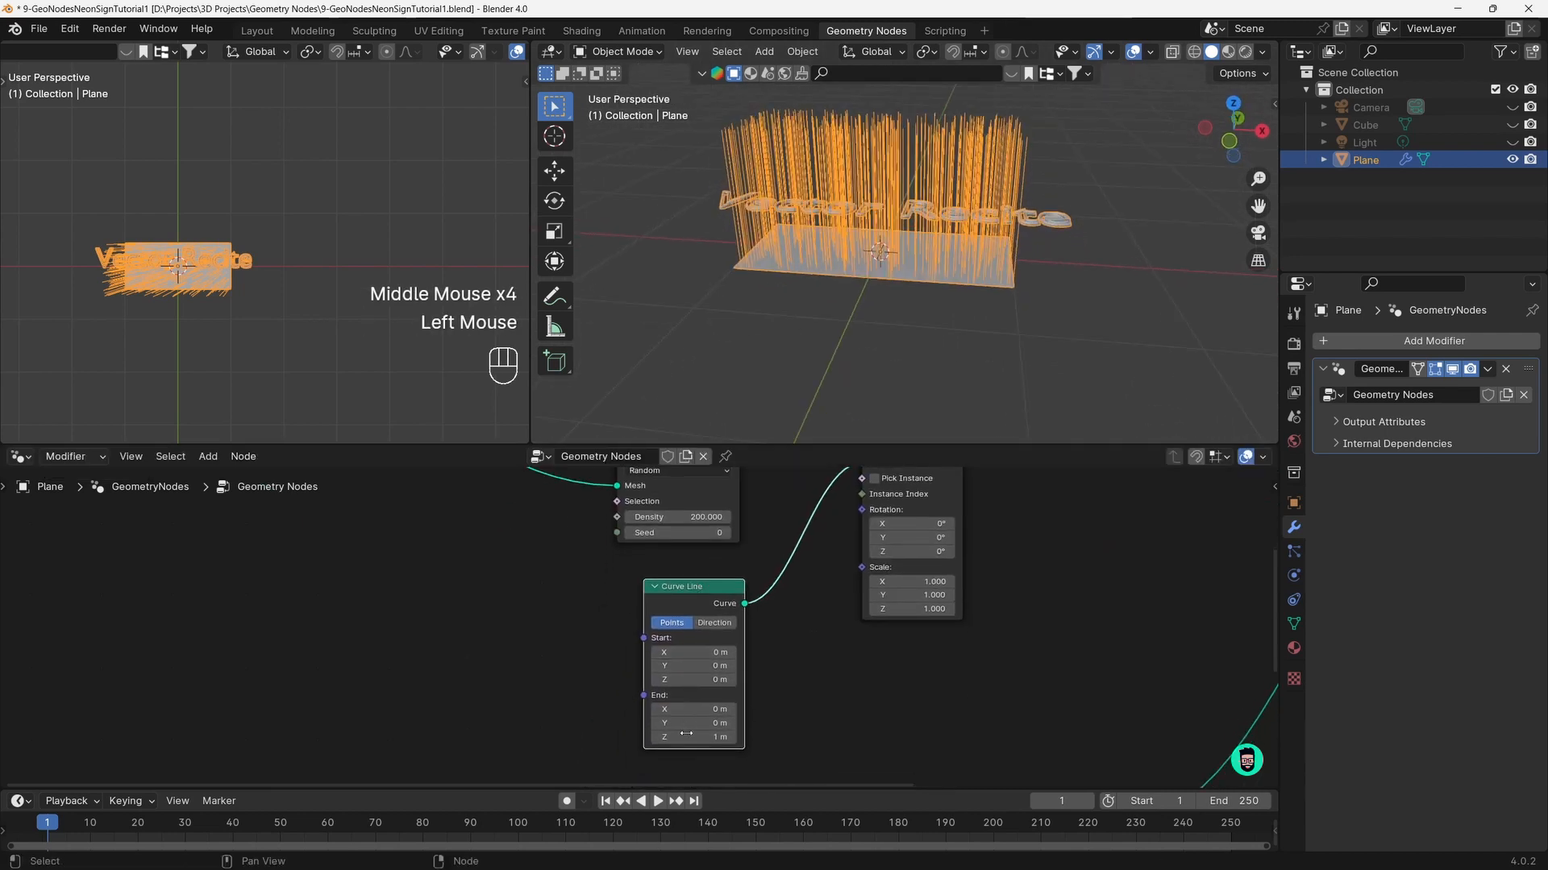
{"action": "left_click", "coordinate": [686, 733]}
{"action": "type", "text": "0.3"}
{"action": "key", "text": "Return"}
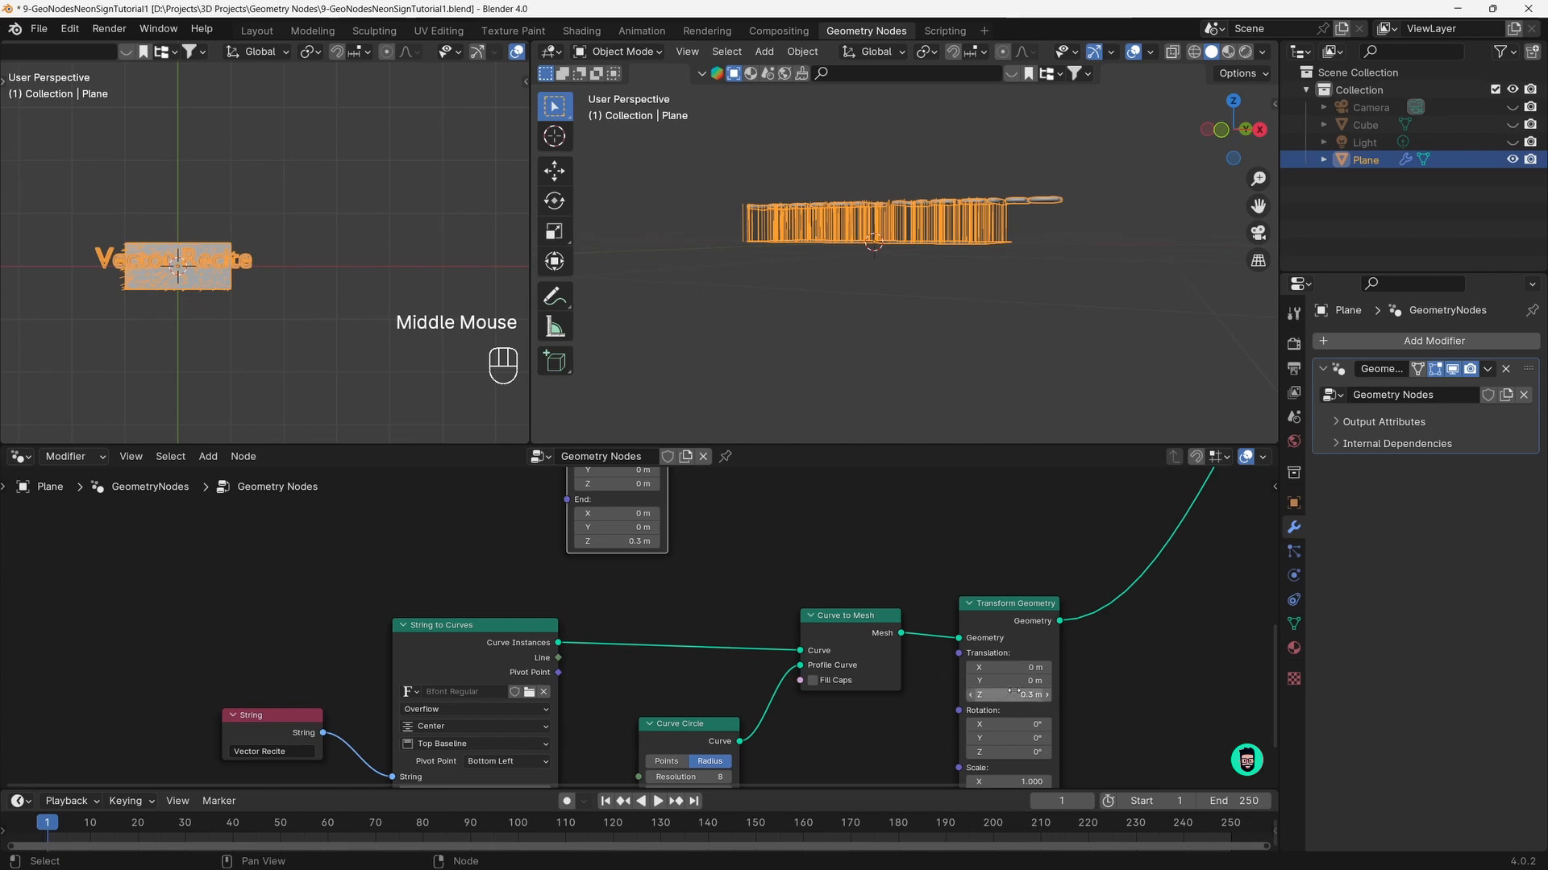
Try larger Z values for the Transform Geometry translation and the Curve Line end, and set both back to 0.3 m
{"action": "mouse_move", "coordinate": [1017, 695]}
{"action": "left_mouse_down"}
{"action": "mouse_move", "coordinate": [1064, 694]}
{"action": "mouse_move", "coordinate": [1017, 694]}
{"action": "left_mouse_up"}
{"action": "left_click_drag", "start_coordinate": [617, 541], "coordinate": [661, 541]}
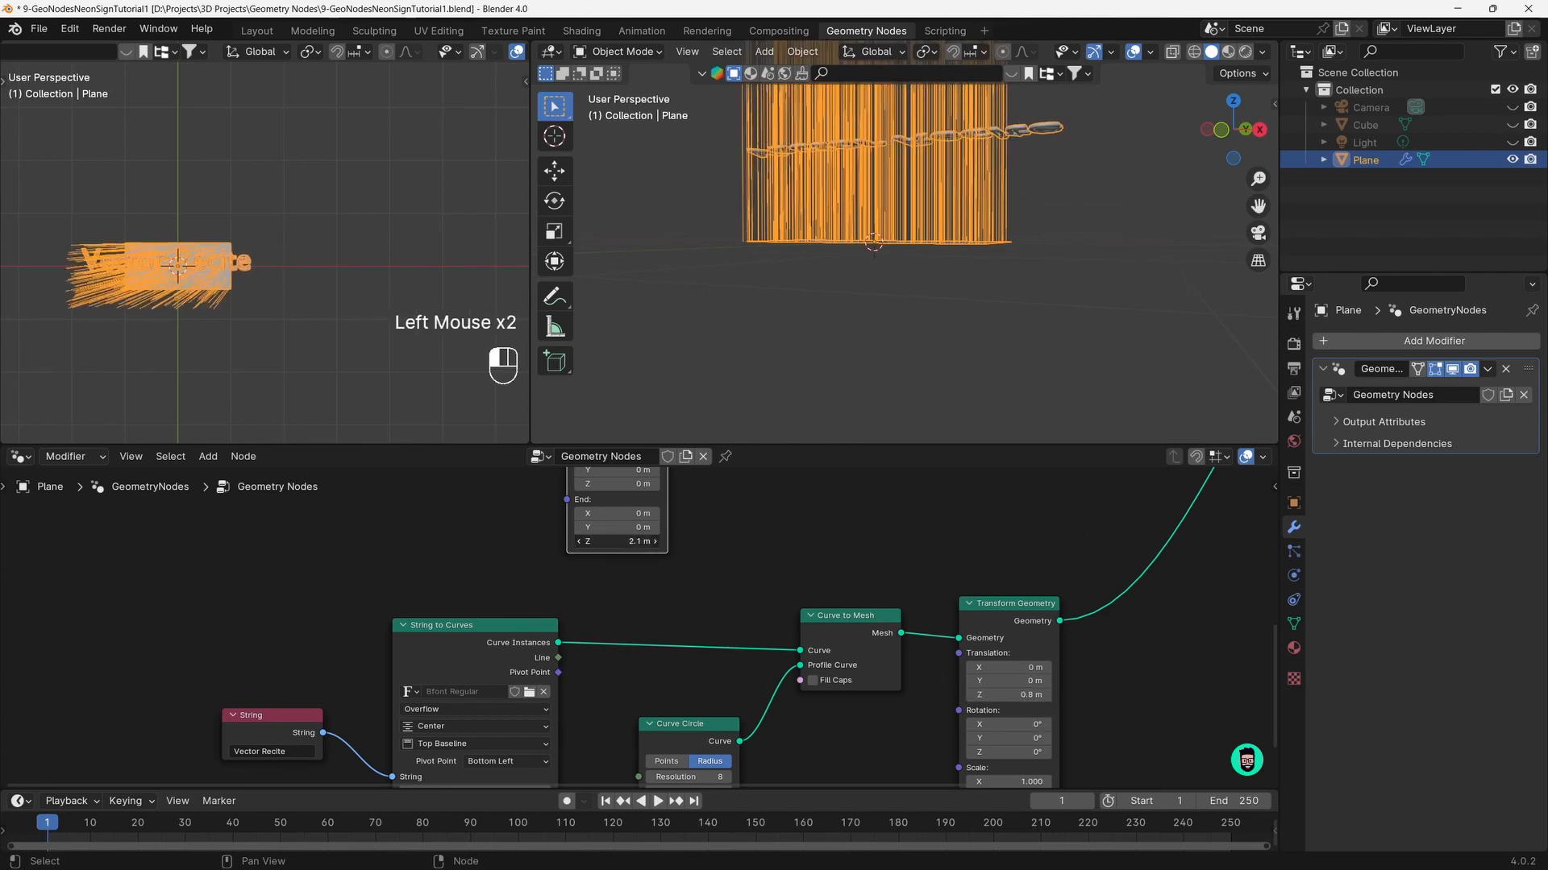
{"action": "left_click", "coordinate": [976, 697]}
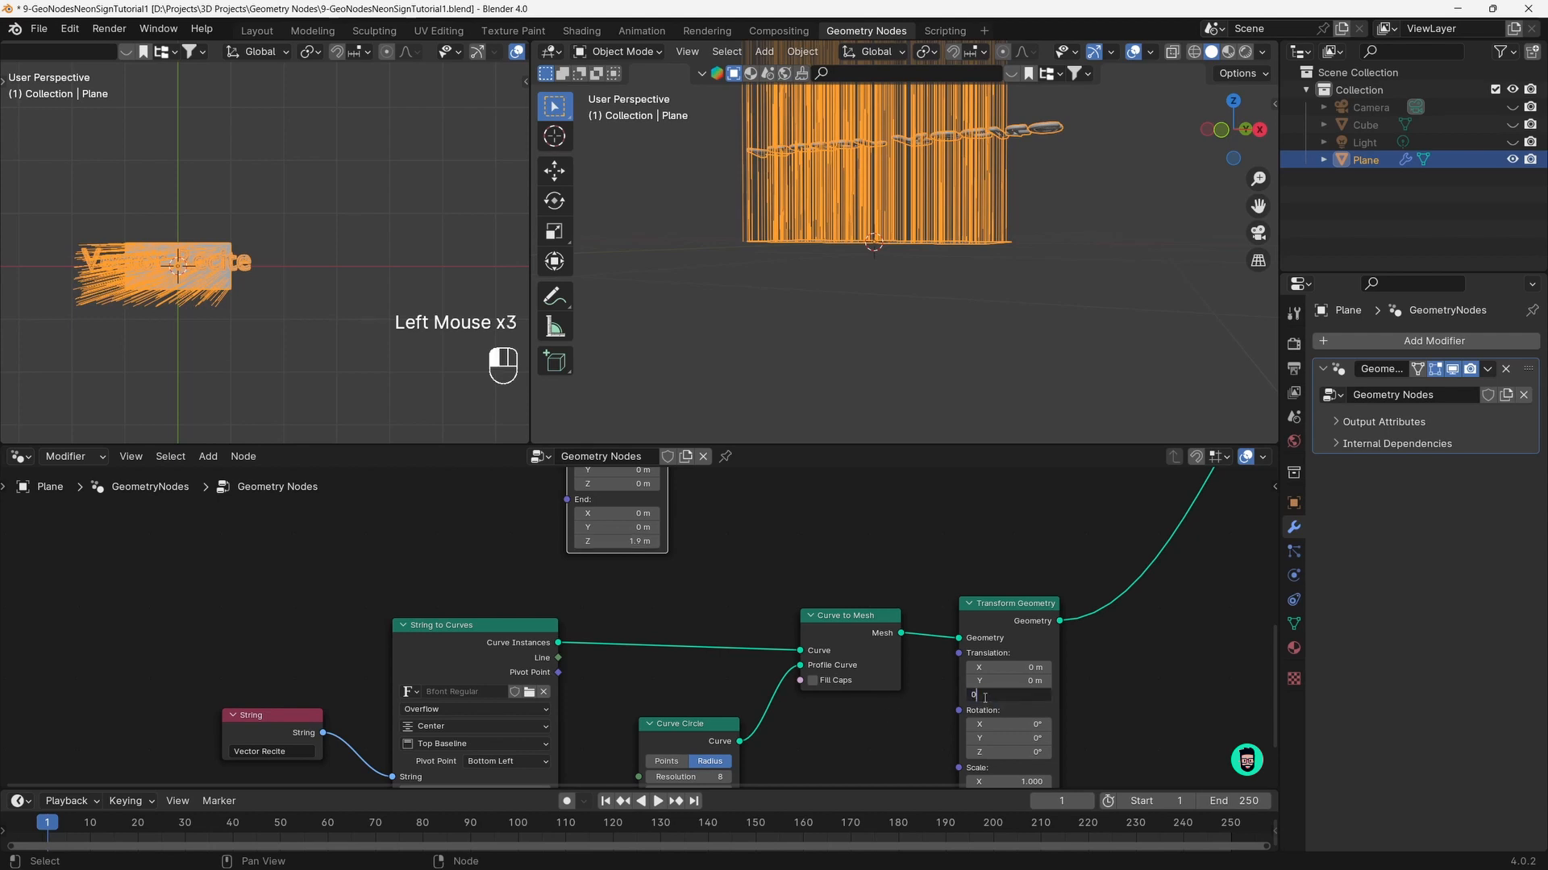
{"action": "key", "text": "Return"}
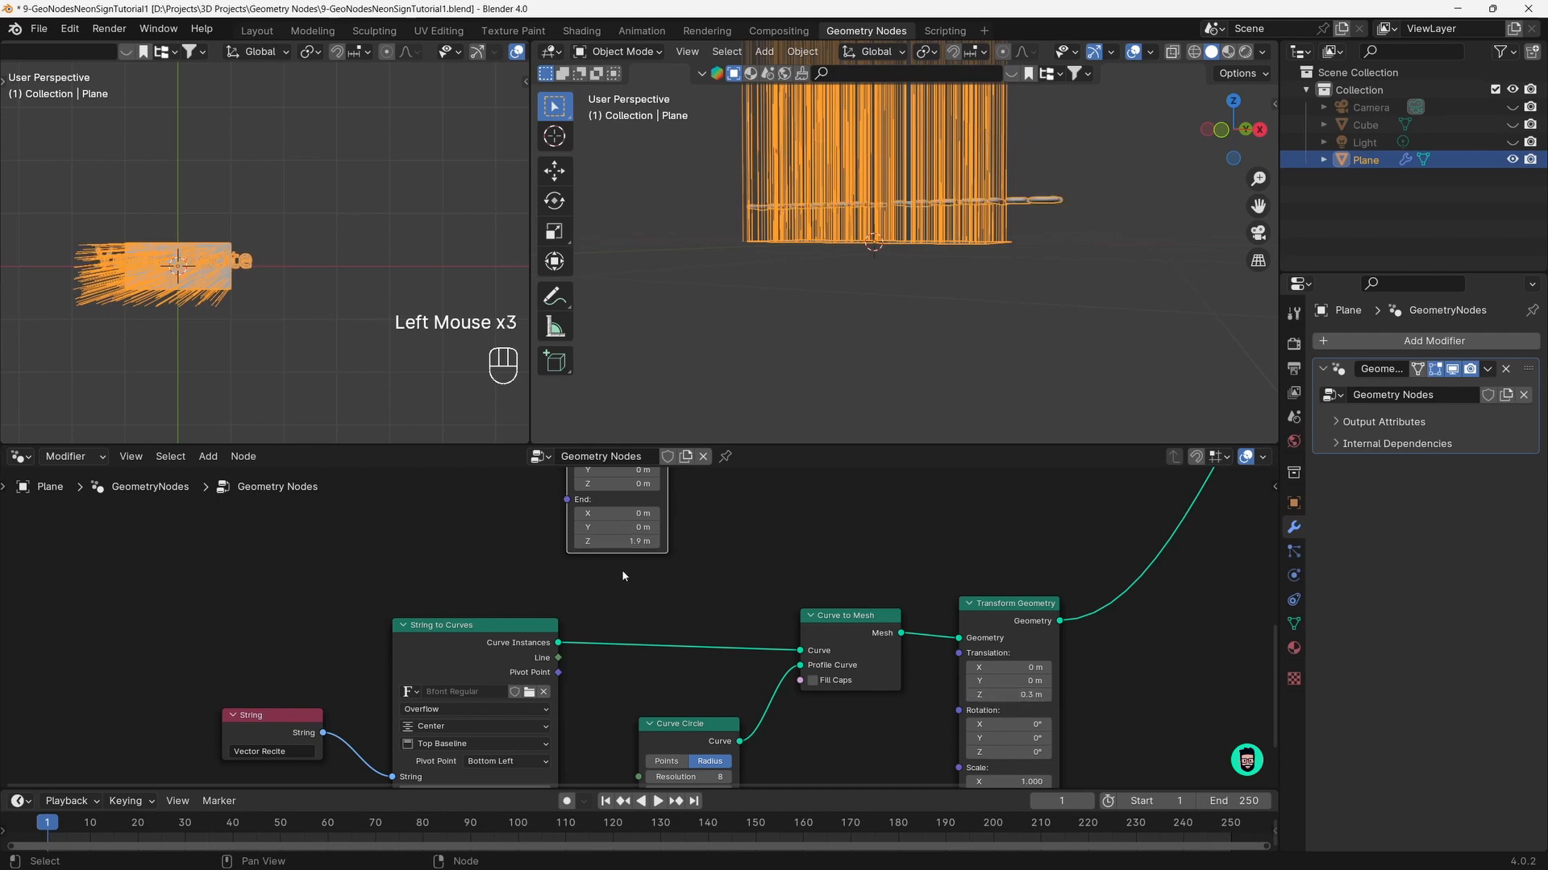
{"action": "left_click", "coordinate": [622, 541]}
{"action": "type", "text": "0.3"}
{"action": "key", "text": "Return"}
{"action": "left_click", "coordinate": [701, 548]}
Examine how the raised text sits over the curve lines and plane from oblique and top views
{"action": "middle_click_drag", "start_coordinate": [895, 226], "coordinate": [860, 352]}
{"action": "scroll", "coordinate": [883, 287], "scroll_direction": "down", "scroll_amount": 1}
{"action": "scroll", "coordinate": [884, 287], "scroll_direction": "up", "scroll_amount": 2}
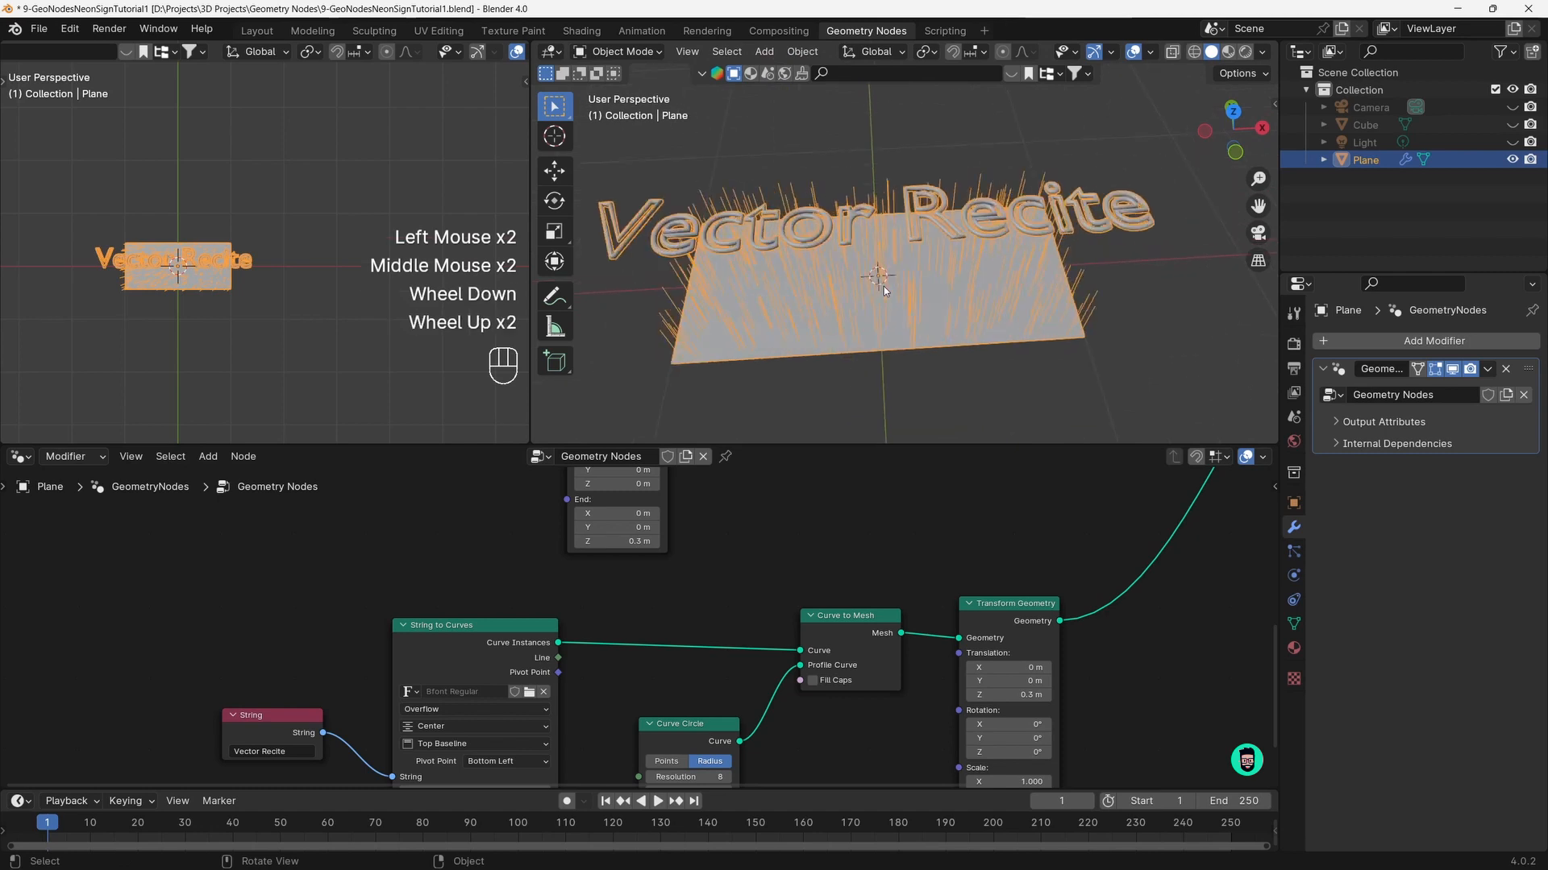
{"action": "scroll", "coordinate": [884, 287], "scroll_direction": "up", "scroll_amount": 1}
{"action": "middle_click_drag", "start_coordinate": [884, 287], "coordinate": [850, 313]}
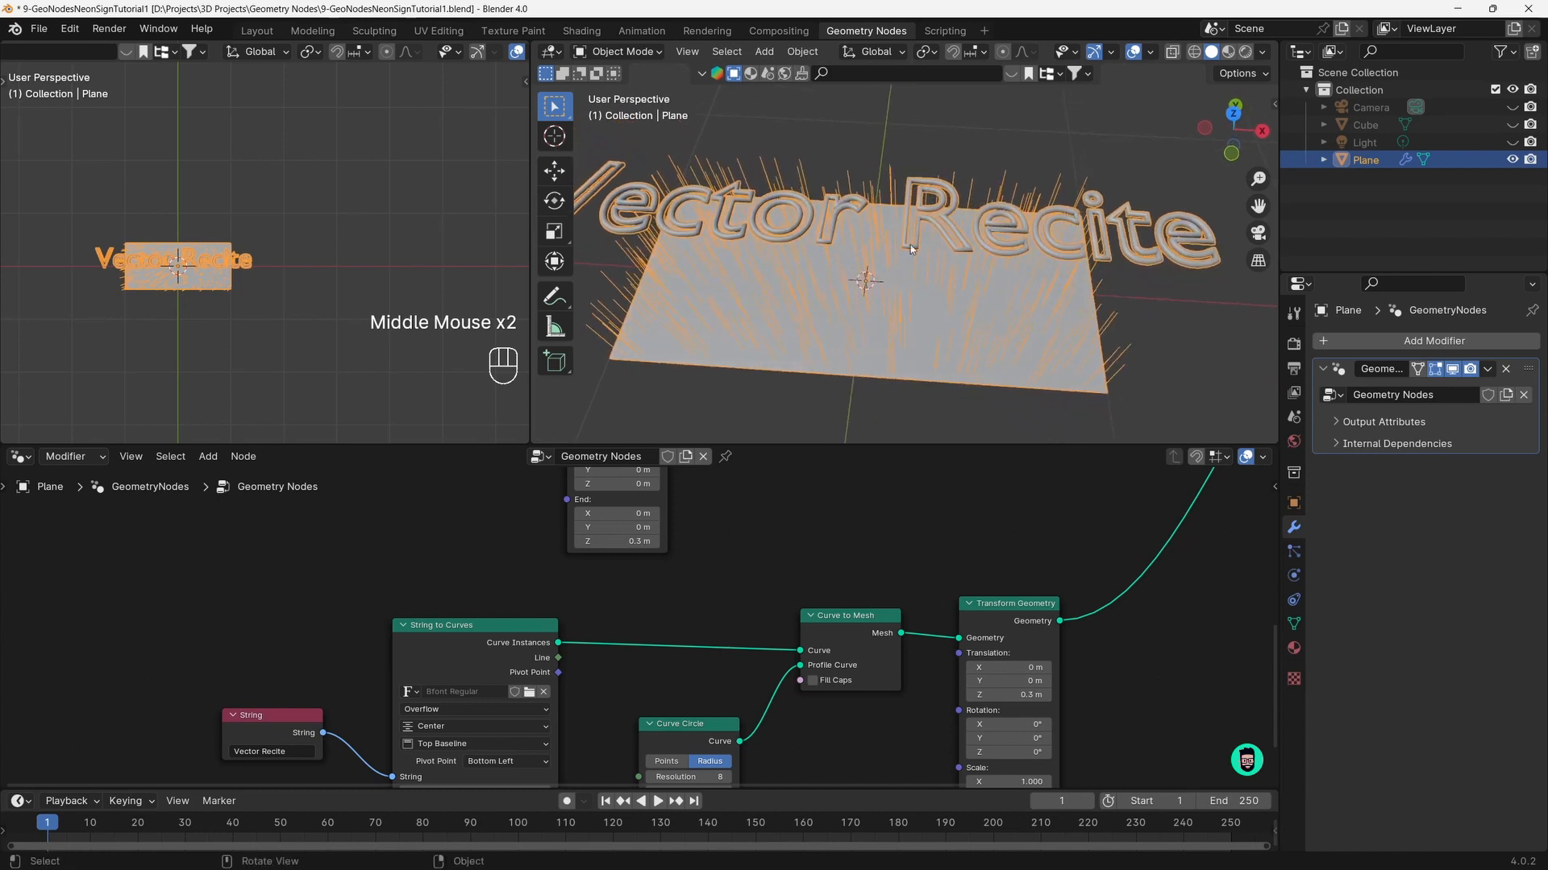
{"action": "middle_click_drag", "start_coordinate": [916, 248], "coordinate": [947, 239]}
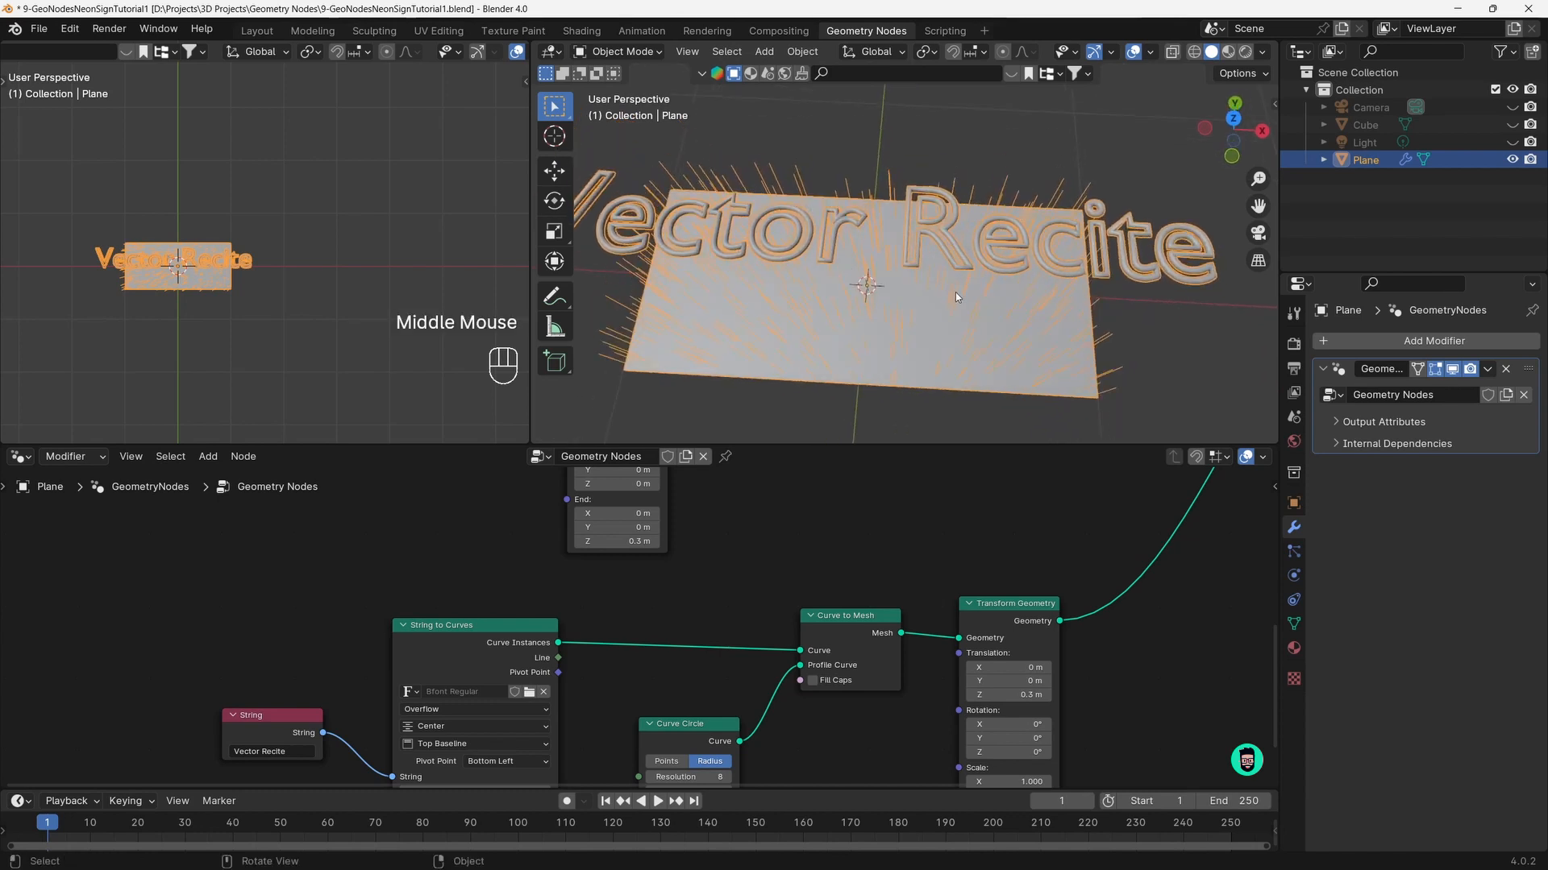
{"action": "middle_click_drag", "start_coordinate": [948, 308], "coordinate": [946, 323]}
{"action": "key", "text": "KP_7"}
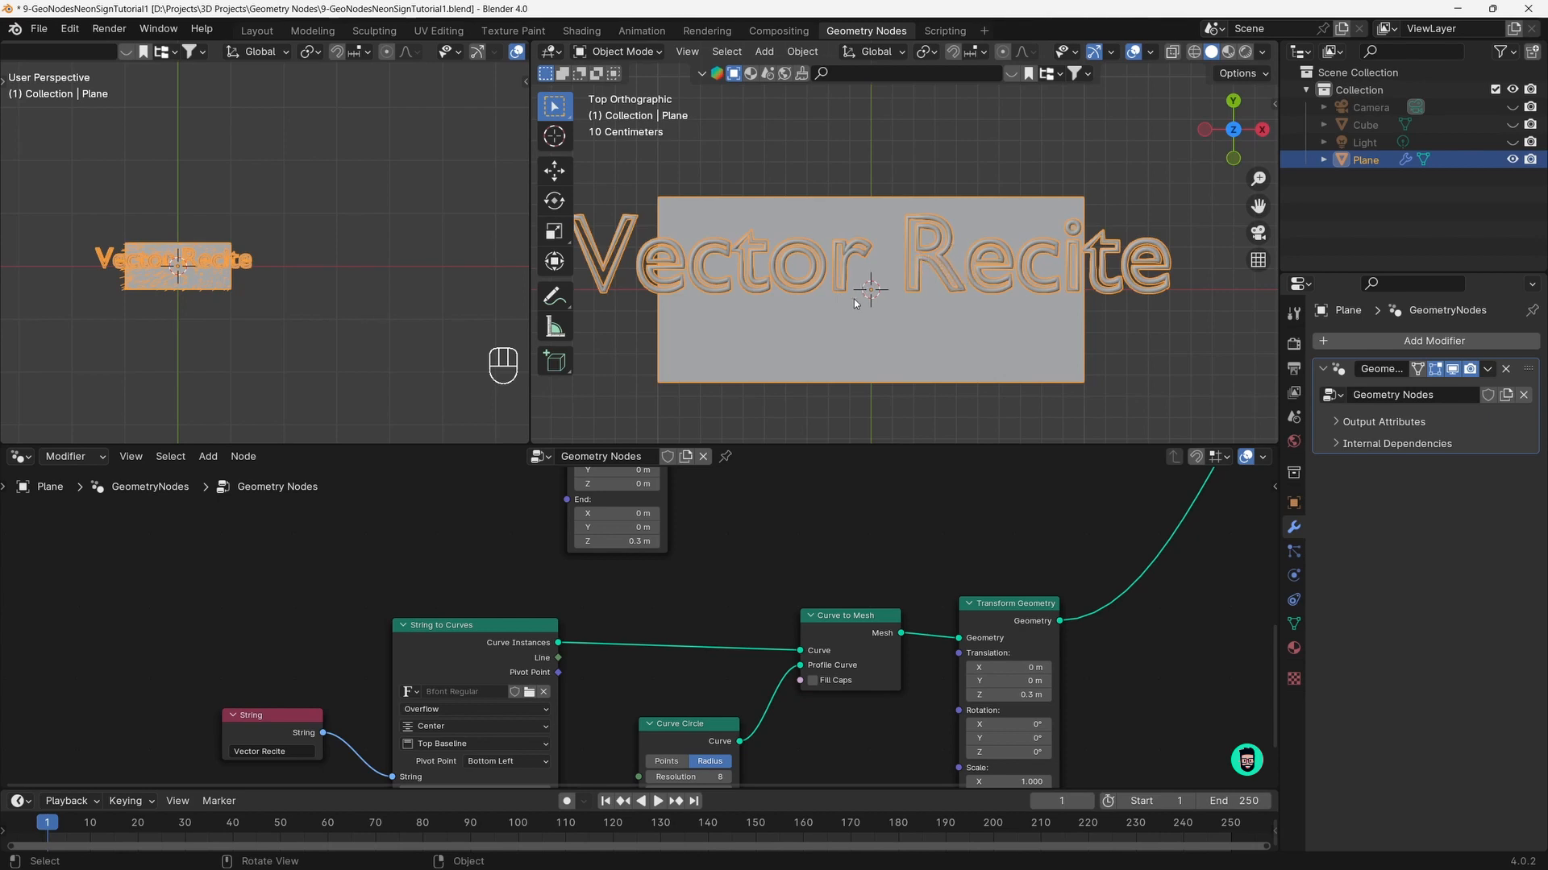
{"action": "mouse_move", "coordinate": [822, 278]}
{"action": "middle_mouse_down"}
{"action": "mouse_move", "coordinate": [828, 251]}
{"action": "mouse_move", "coordinate": [842, 264]}
{"action": "middle_mouse_up"}
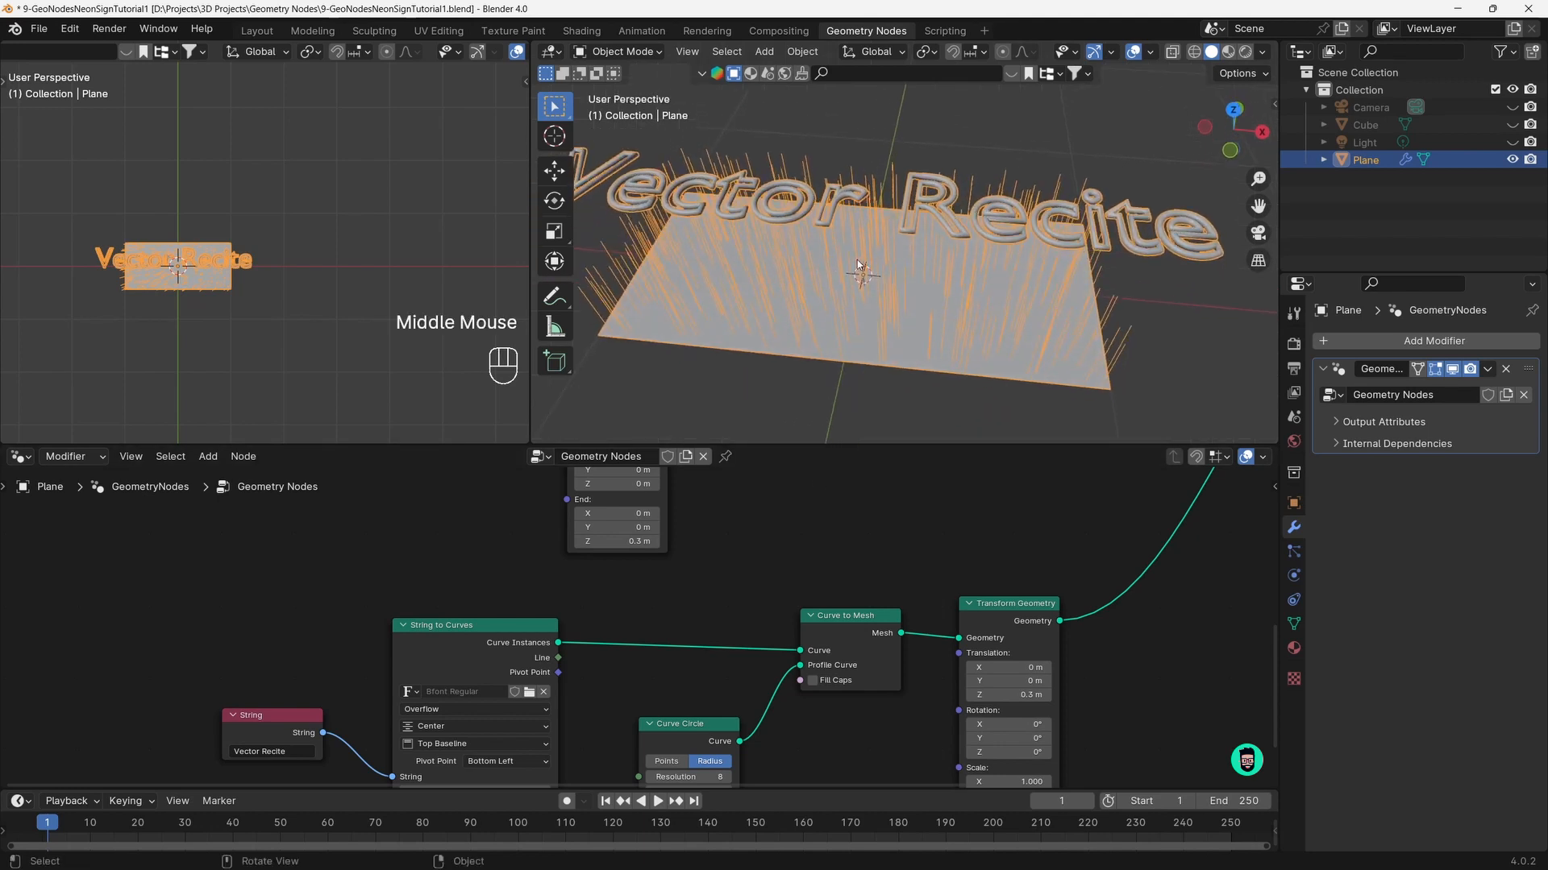
Move the text nodes, from String through Transform Geometry, as a group down and away from the instancing nodes
{"action": "middle_click_drag", "start_coordinate": [757, 669], "coordinate": [786, 538]}
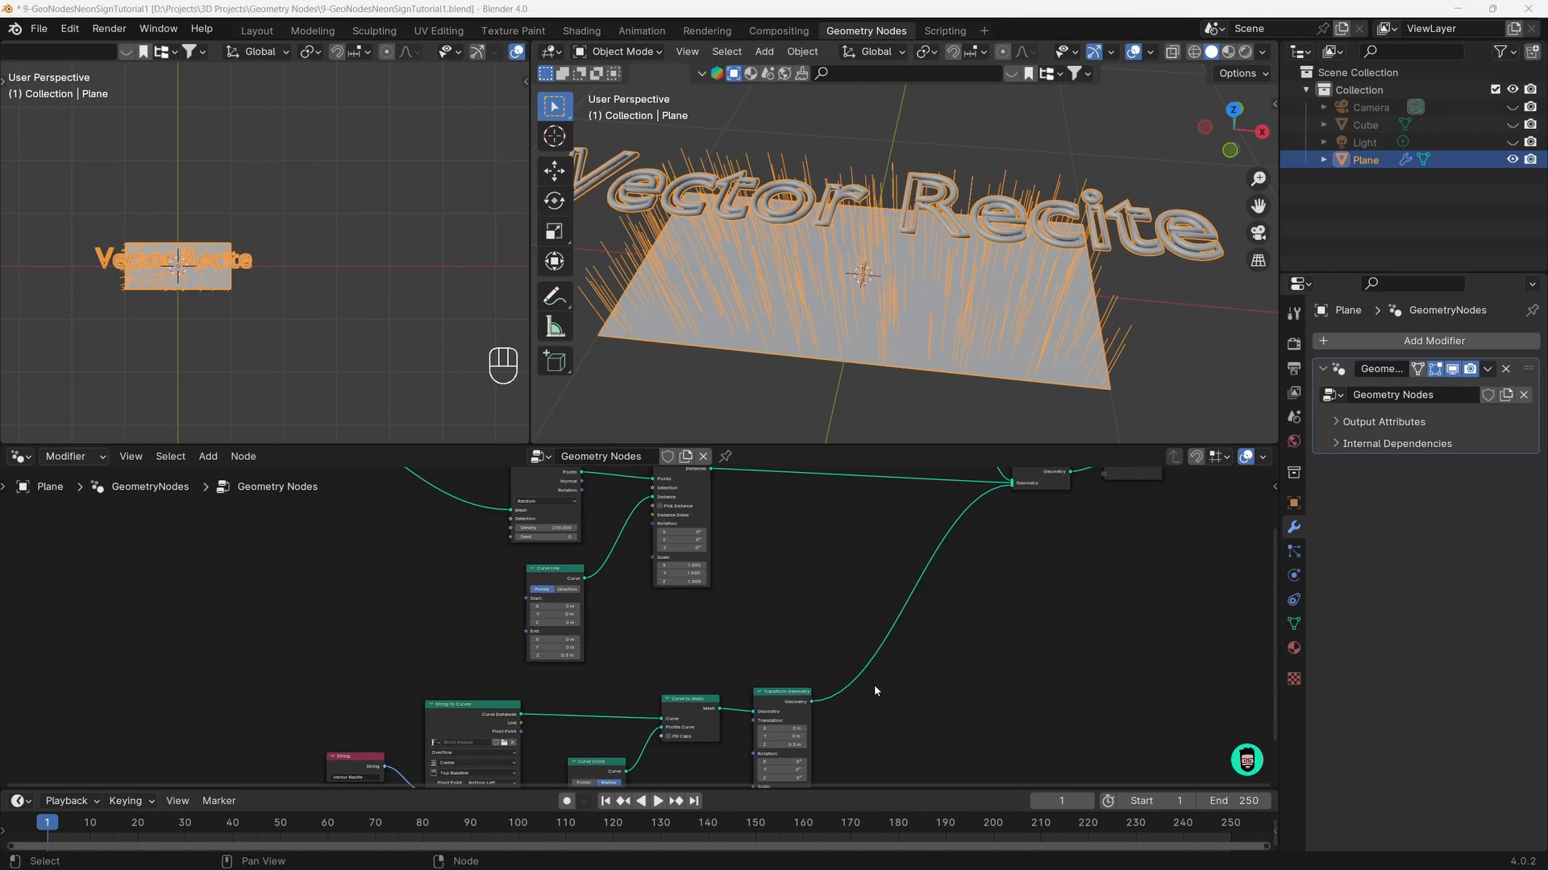
{"action": "scroll", "coordinate": [874, 691], "scroll_direction": "up", "scroll_amount": 2}
{"action": "middle_click_drag", "start_coordinate": [887, 680], "coordinate": [855, 628]}
{"action": "scroll", "coordinate": [798, 623], "scroll_direction": "up", "scroll_amount": 1}
{"action": "scroll", "coordinate": [798, 623], "scroll_direction": "down", "scroll_amount": 1}
{"action": "scroll", "coordinate": [765, 613], "scroll_direction": "down", "scroll_amount": 3}
{"action": "scroll", "coordinate": [741, 607], "scroll_direction": "down", "scroll_amount": 1}
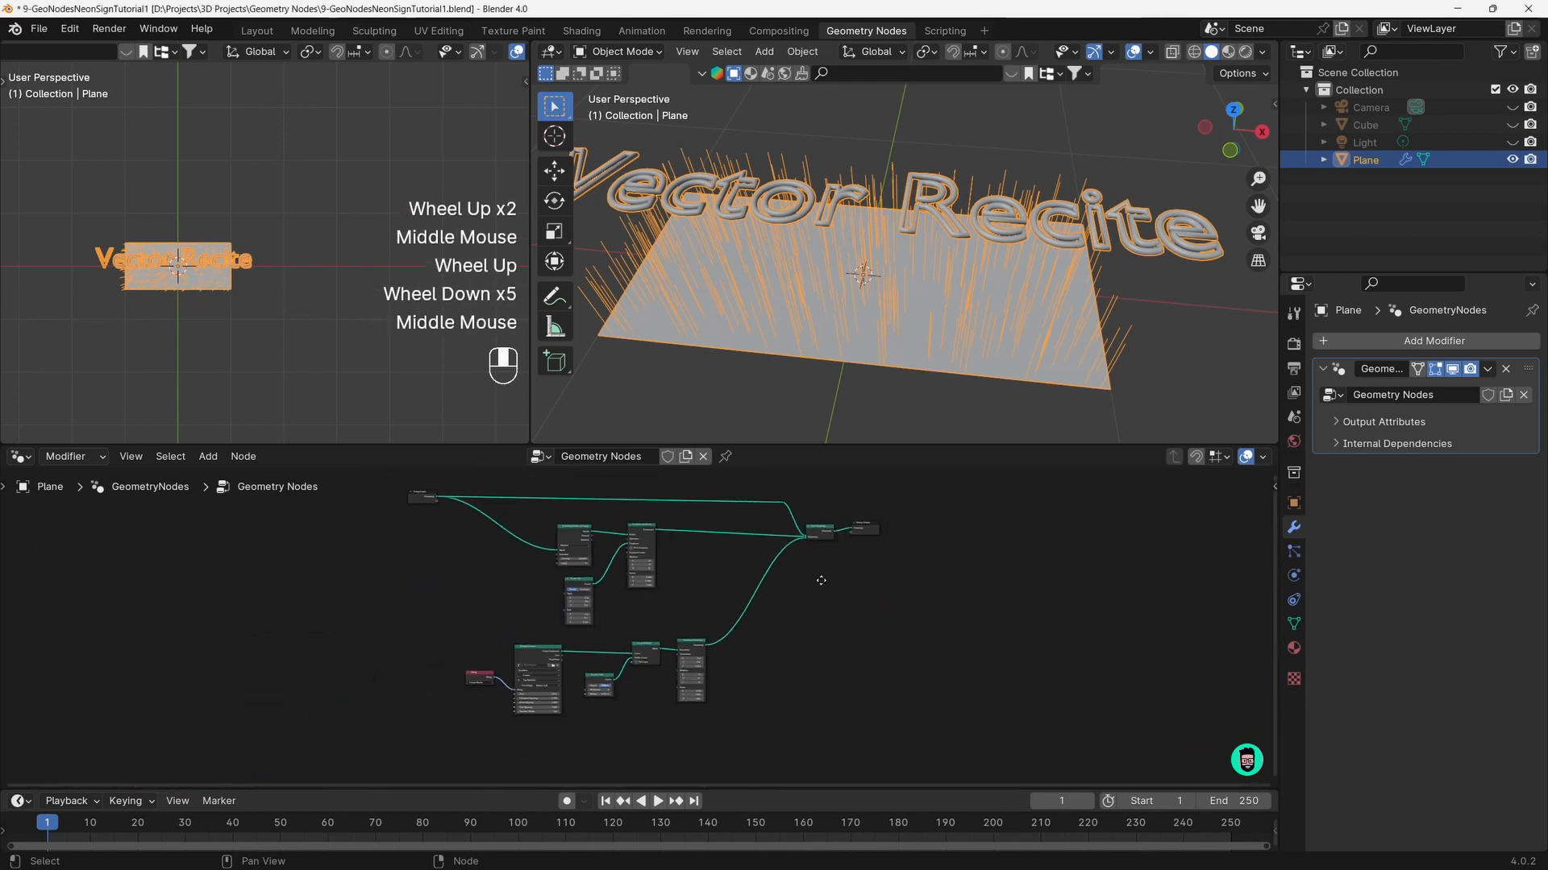
{"action": "scroll", "coordinate": [887, 637], "scroll_direction": "down", "scroll_amount": 2}
{"action": "scroll", "coordinate": [909, 645], "scroll_direction": "up", "scroll_amount": 1}
{"action": "scroll", "coordinate": [910, 644], "scroll_direction": "up", "scroll_amount": 1}
{"action": "left_click_drag", "start_coordinate": [915, 649], "coordinate": [688, 573]}
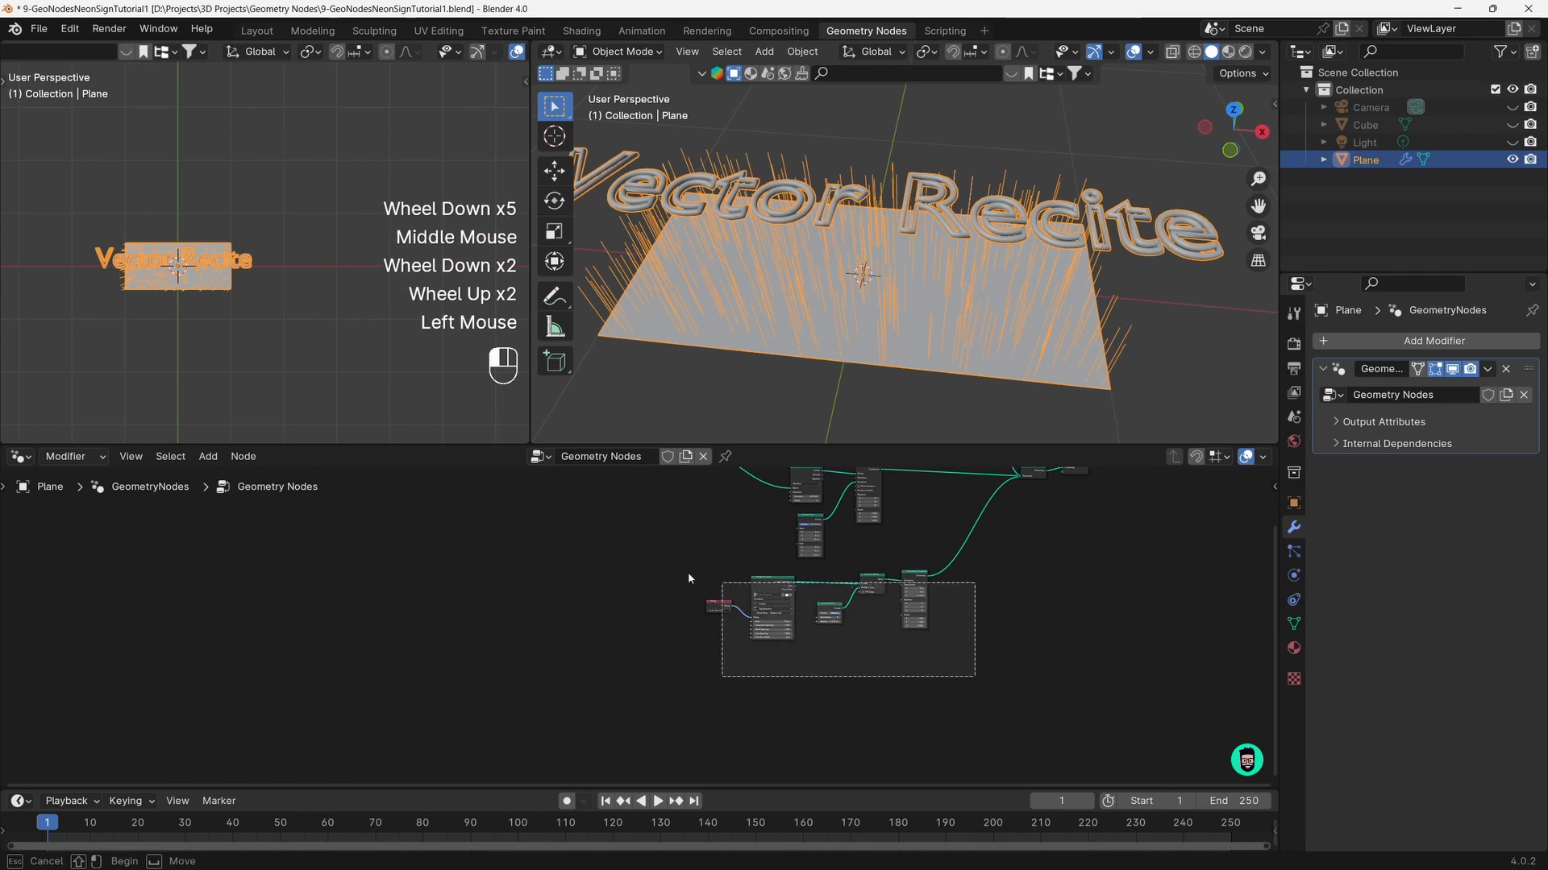
{"action": "key", "text": "g"}
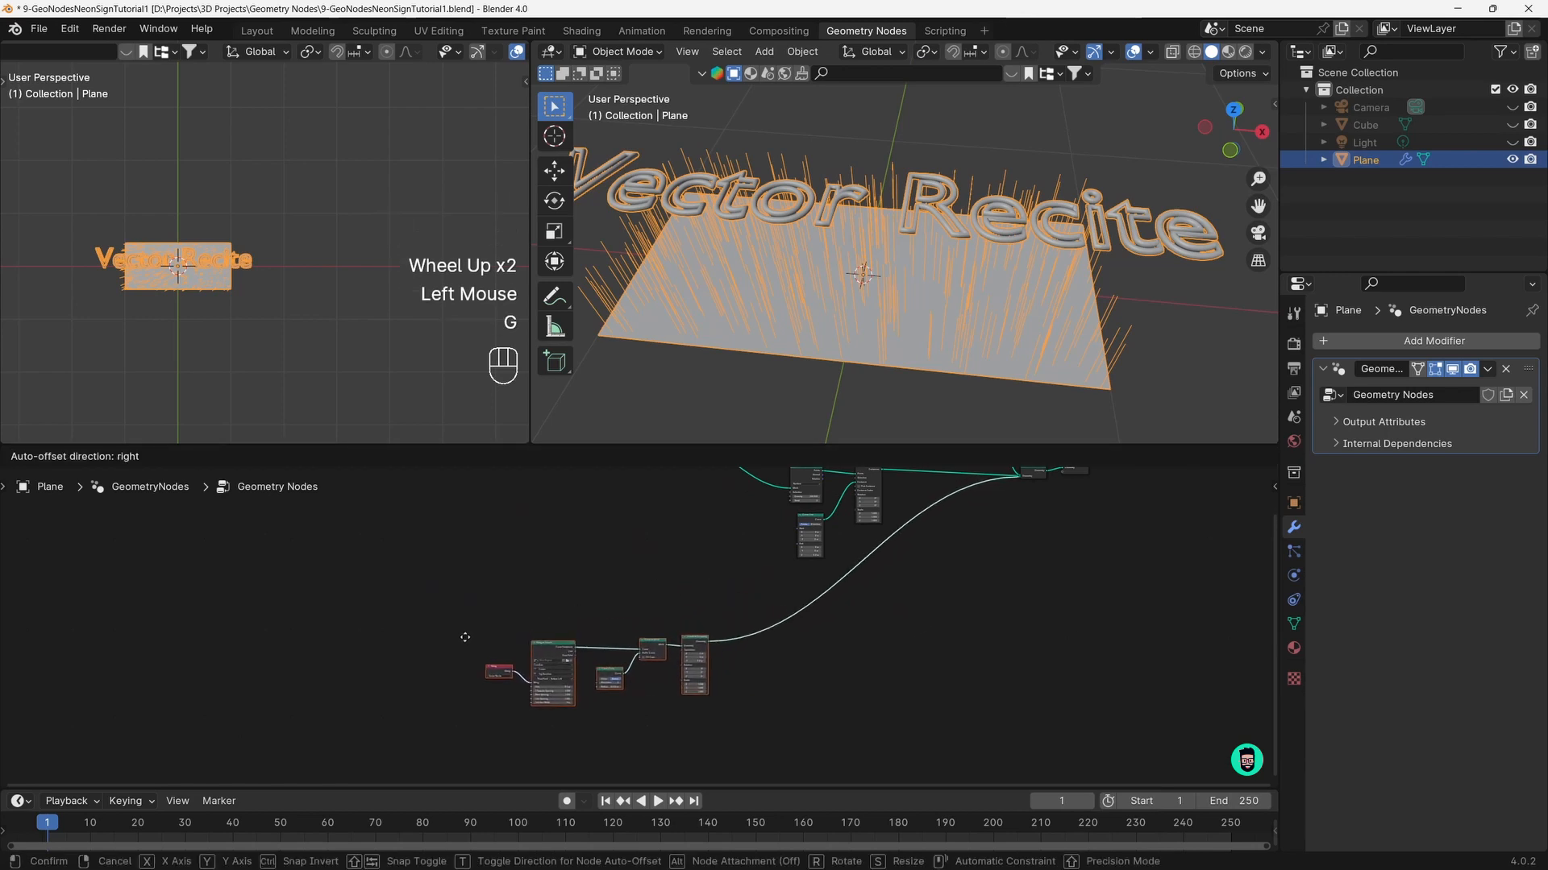
{"action": "left_click", "coordinate": [752, 611]}
Add a Realize Instances node on the link between Transform Geometry and Join Geometry
{"action": "scroll", "coordinate": [752, 610], "scroll_direction": "up", "scroll_amount": 3}
{"action": "scroll", "coordinate": [806, 597], "scroll_direction": "up", "scroll_amount": 2}
{"action": "middle_click_drag", "start_coordinate": [879, 584], "coordinate": [816, 548]}
{"action": "scroll", "coordinate": [815, 548], "scroll_direction": "up", "scroll_amount": 1}
{"action": "scroll", "coordinate": [815, 548], "scroll_direction": "down", "scroll_amount": 1}
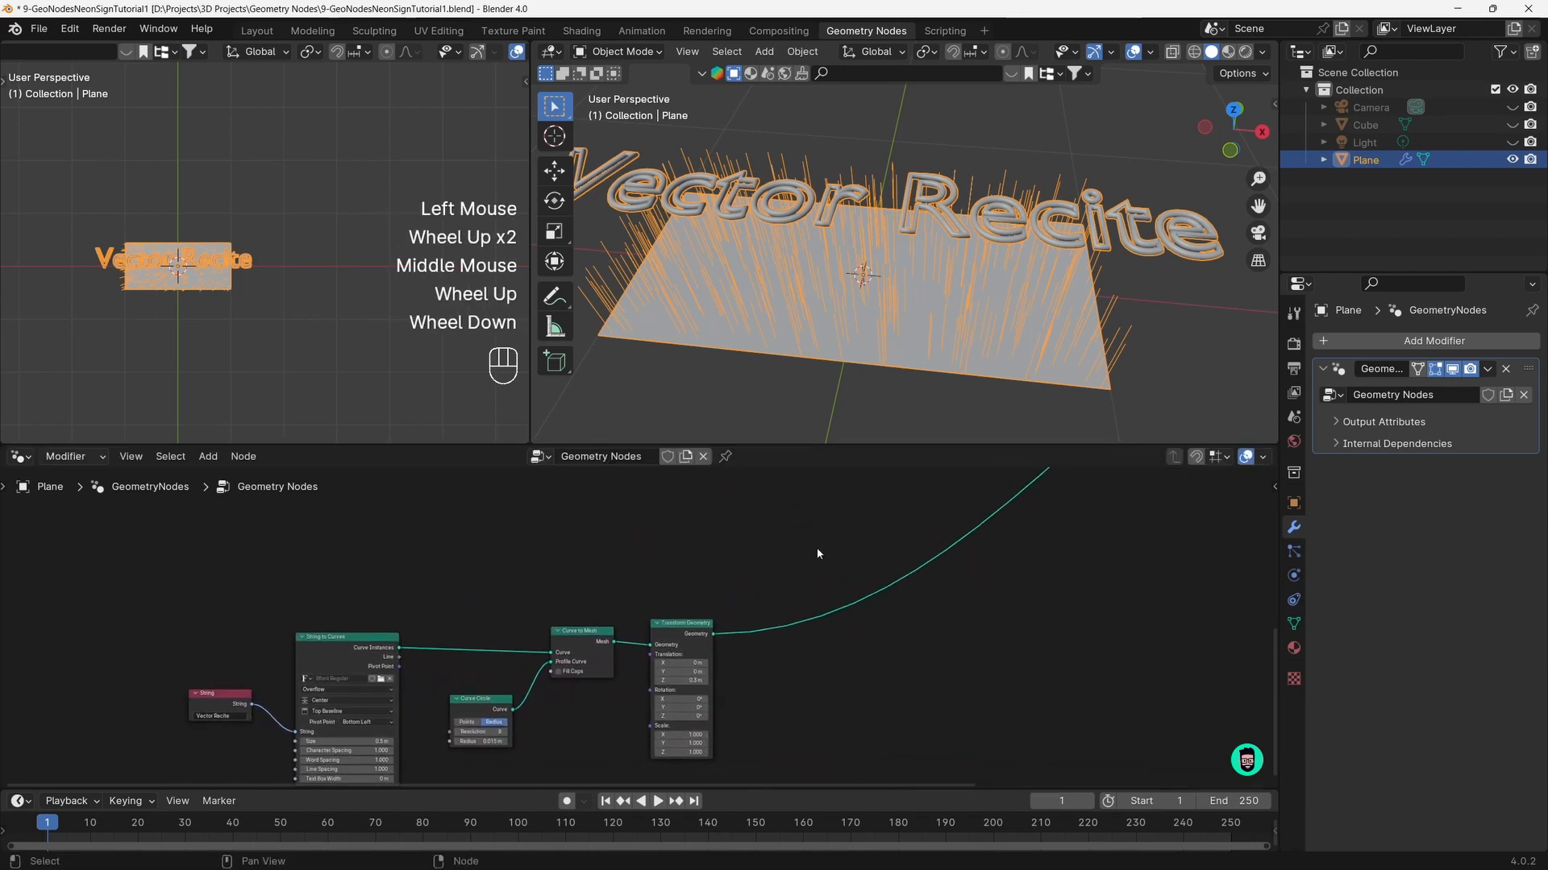
{"action": "scroll", "coordinate": [820, 581], "scroll_direction": "up", "scroll_amount": 2}
{"action": "middle_click_drag", "start_coordinate": [825, 621], "coordinate": [818, 568]}
{"action": "left_click", "coordinate": [818, 562]}
{"action": "key", "text": "shift+a"}
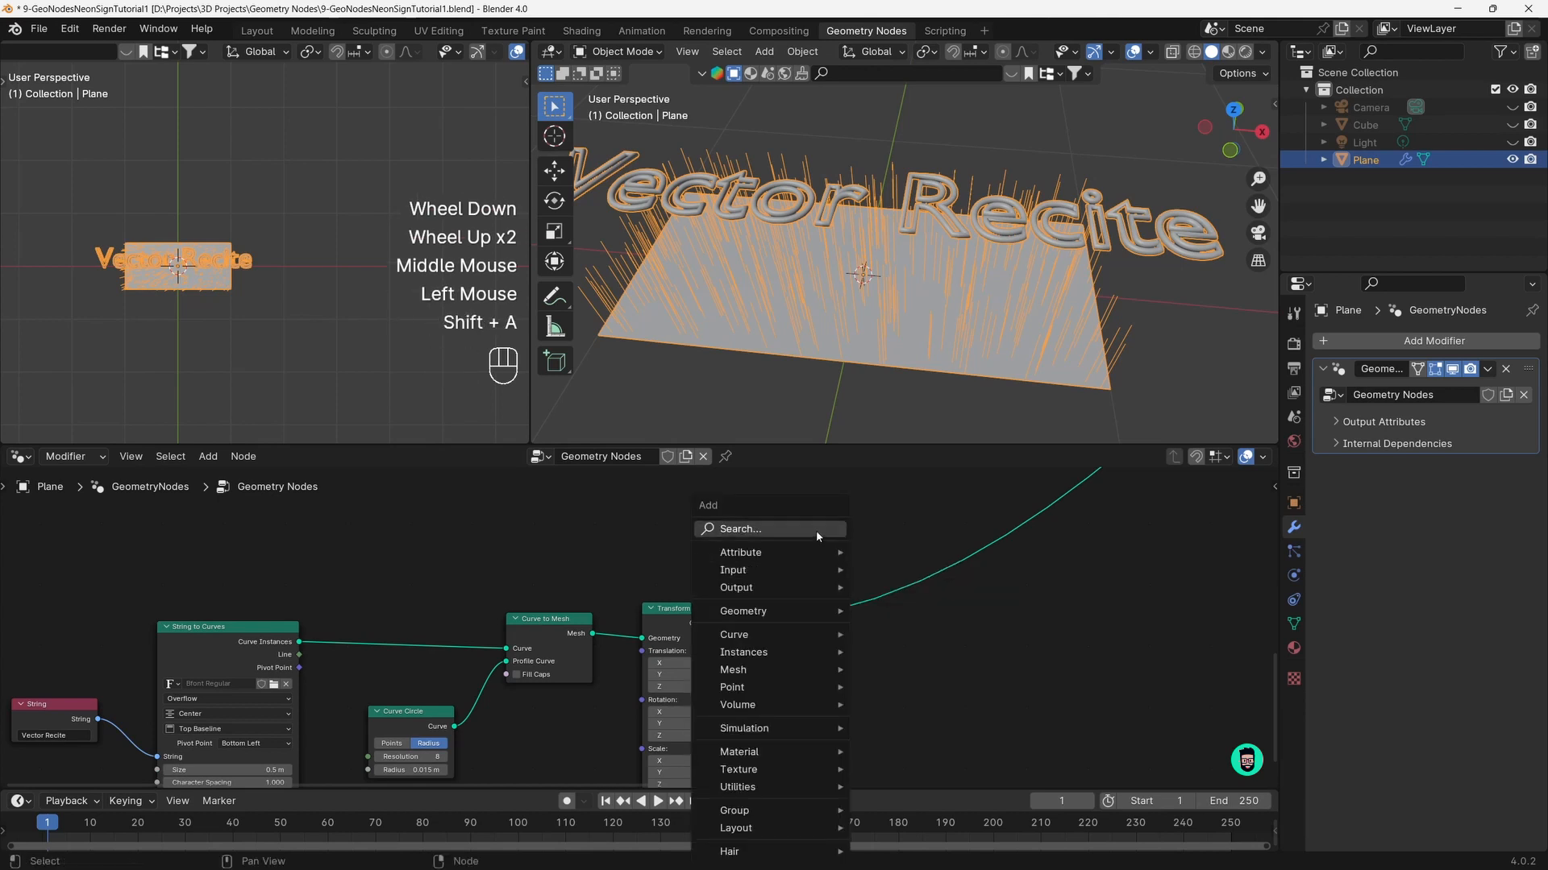
{"action": "type", "text": "real"}
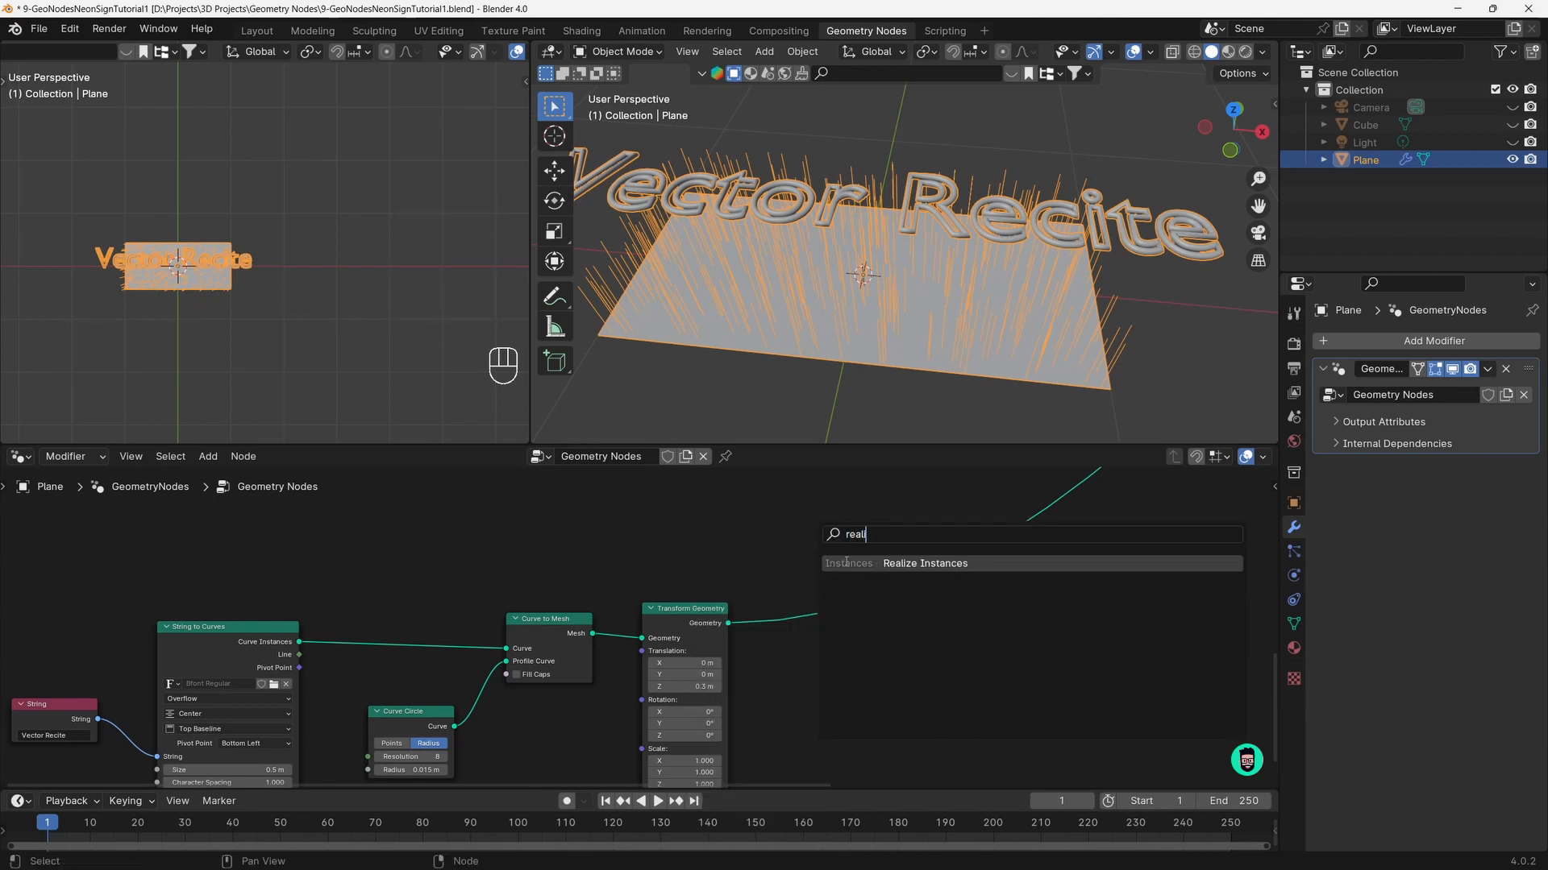
{"action": "key", "text": "Return"}
{"action": "left_click", "coordinate": [769, 585]}
{"action": "middle_click_drag", "start_coordinate": [807, 580], "coordinate": [793, 554]}
{"action": "left_click_drag", "start_coordinate": [818, 573], "coordinate": [811, 574]}
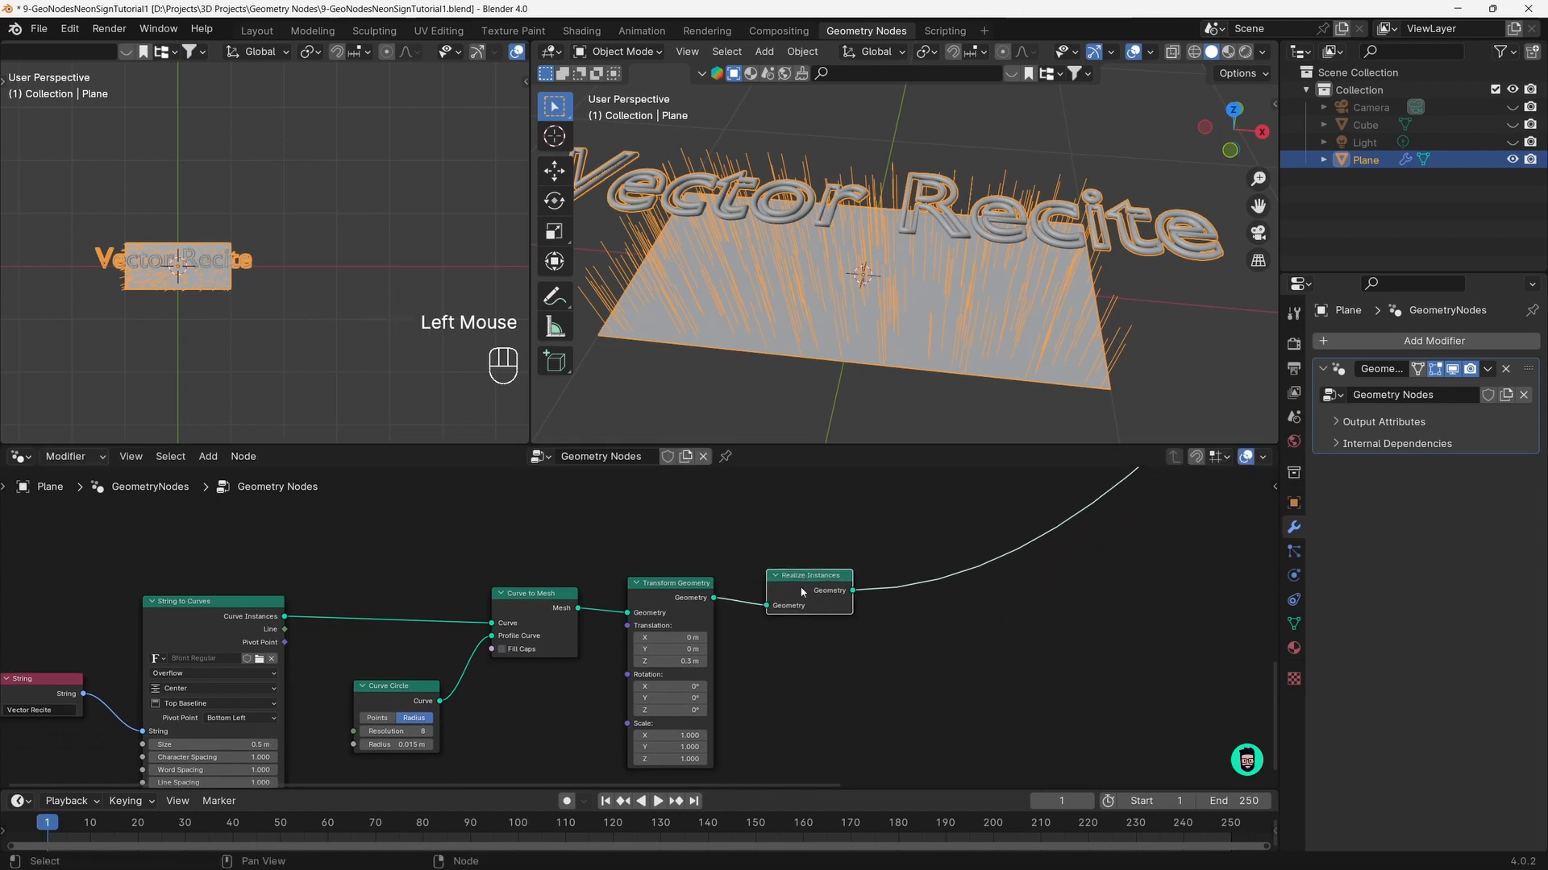
Add a Raycast node in the free space above the Realize Instances node
{"action": "middle_click_drag", "start_coordinate": [672, 596], "coordinate": [642, 597]}
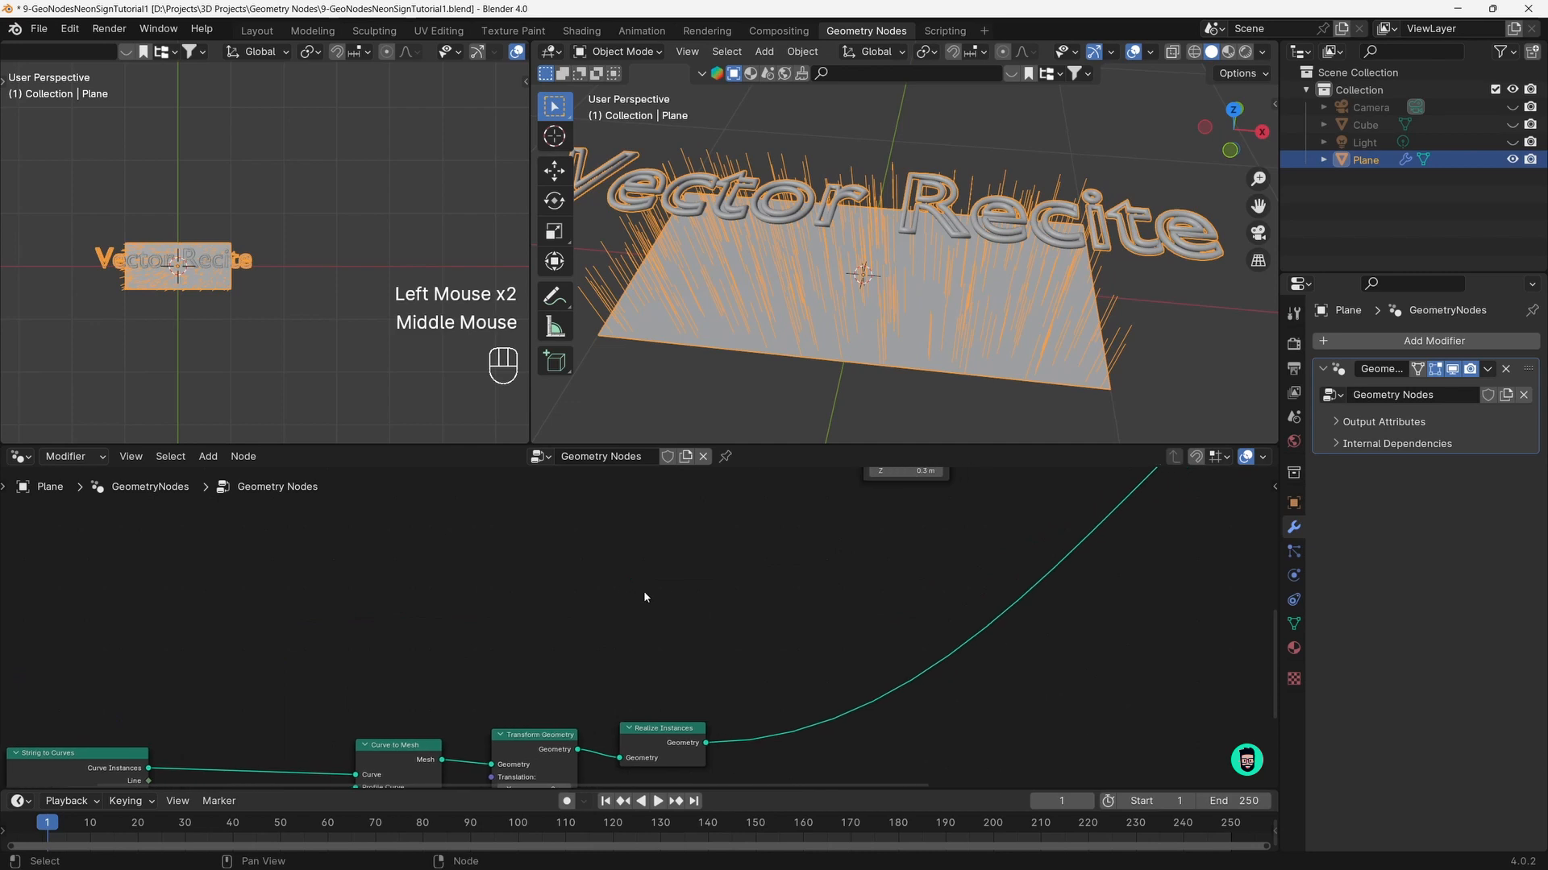
{"action": "key", "text": "shift+a"}
{"action": "type", "text": "ra"}
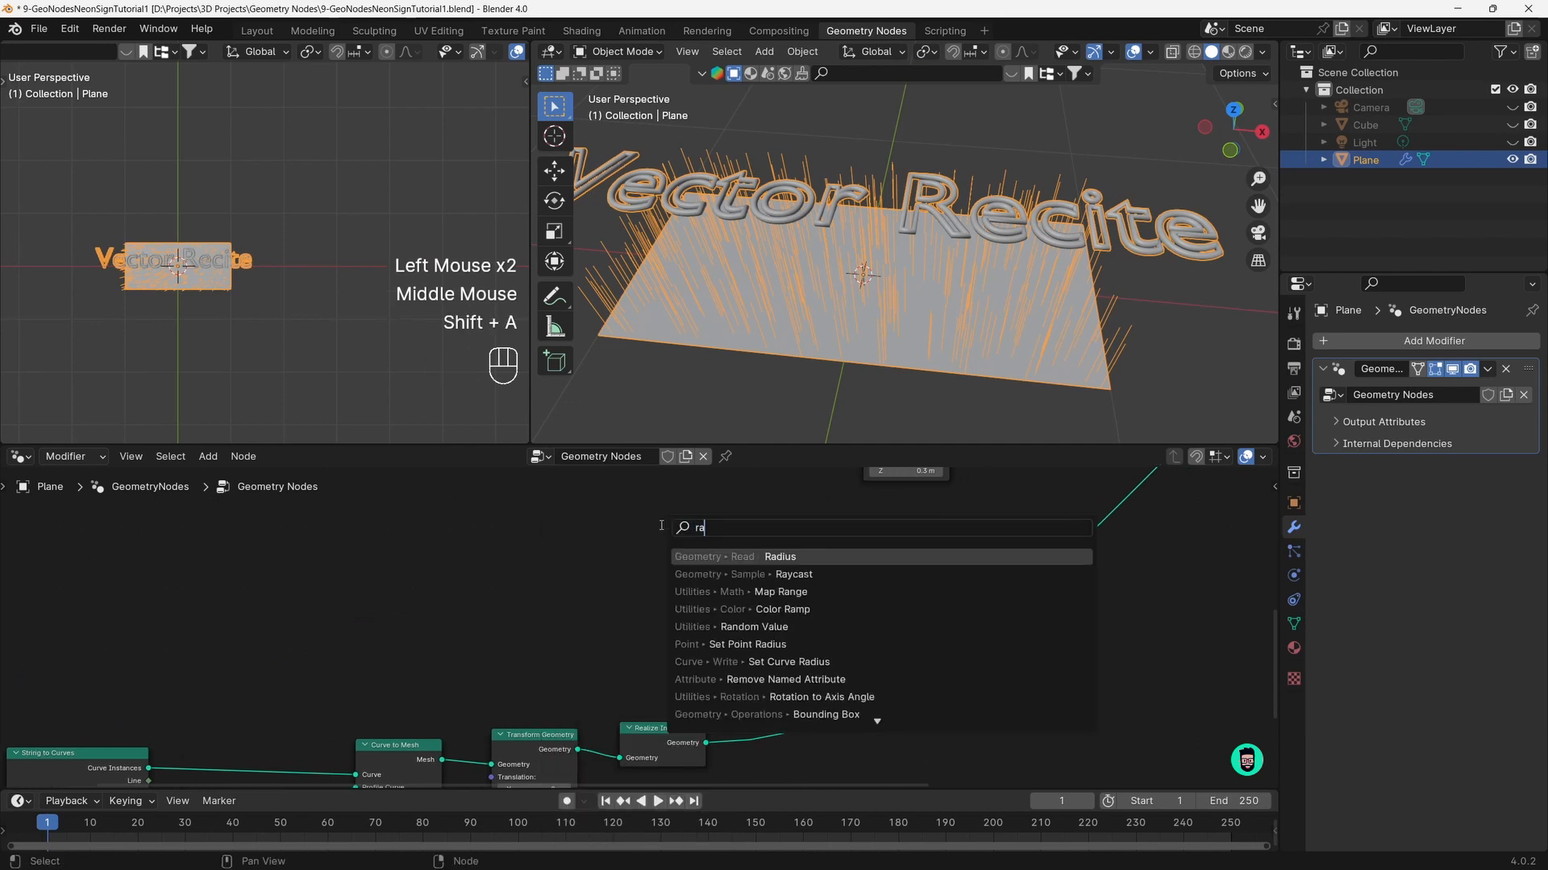
{"action": "type", "text": "yca"}
{"action": "left_click", "coordinate": [732, 557]}
{"action": "middle_click_drag", "start_coordinate": [697, 578], "coordinate": [678, 591]}
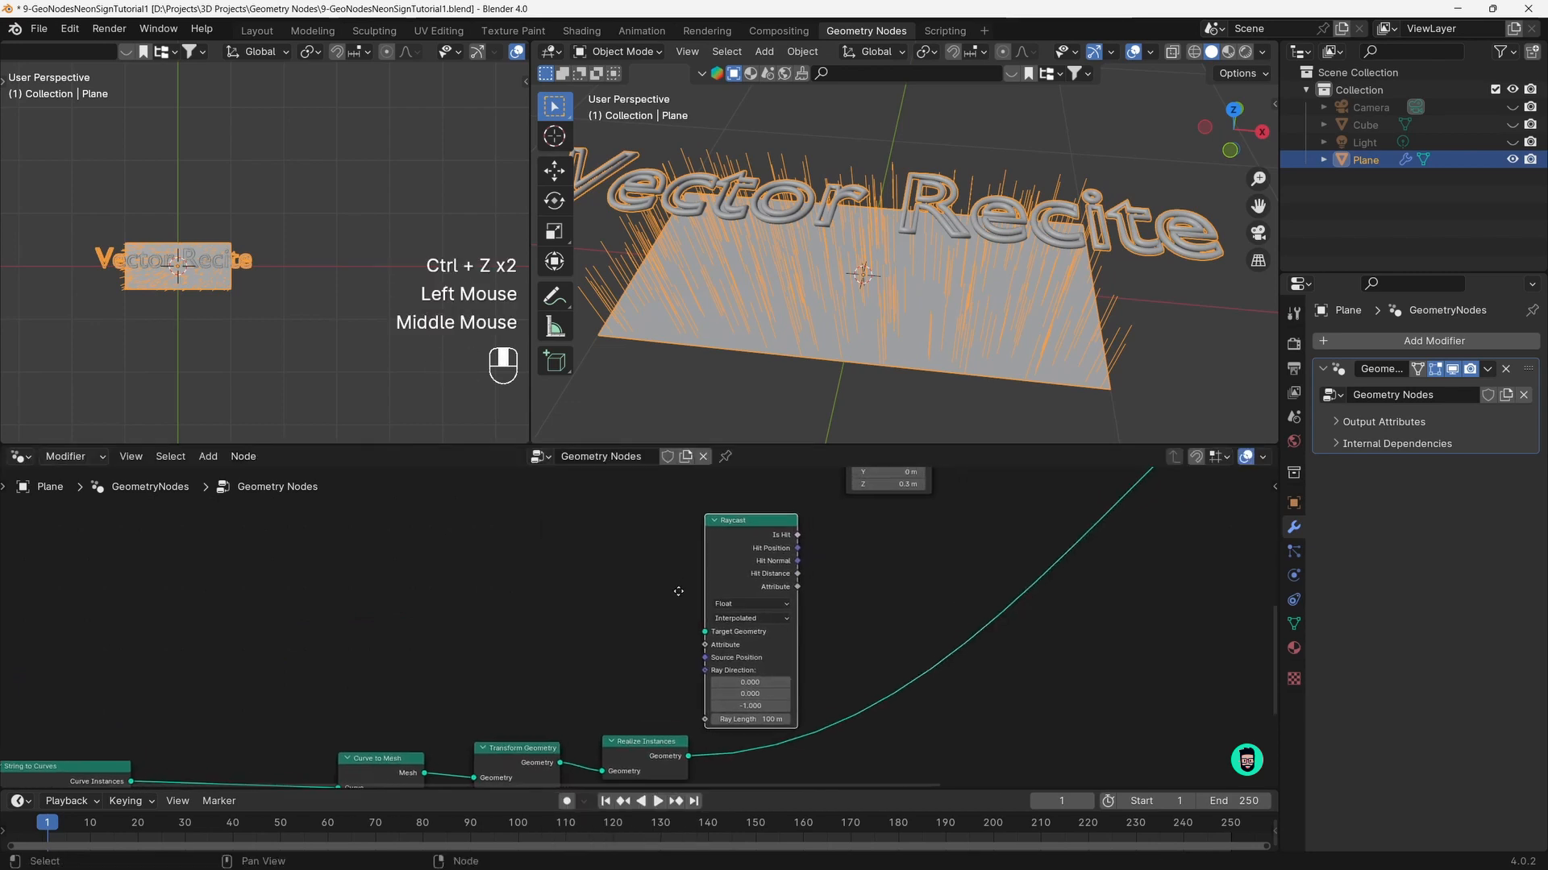
Connect the Realize Instances geometry to the Raycast node's Target Geometry and move the Raycast node up
{"action": "middle_click_drag", "start_coordinate": [660, 690], "coordinate": [716, 622]}
{"action": "left_click_drag", "start_coordinate": [726, 681], "coordinate": [752, 562]}
{"action": "middle_click_drag", "start_coordinate": [798, 456], "coordinate": [829, 592]}
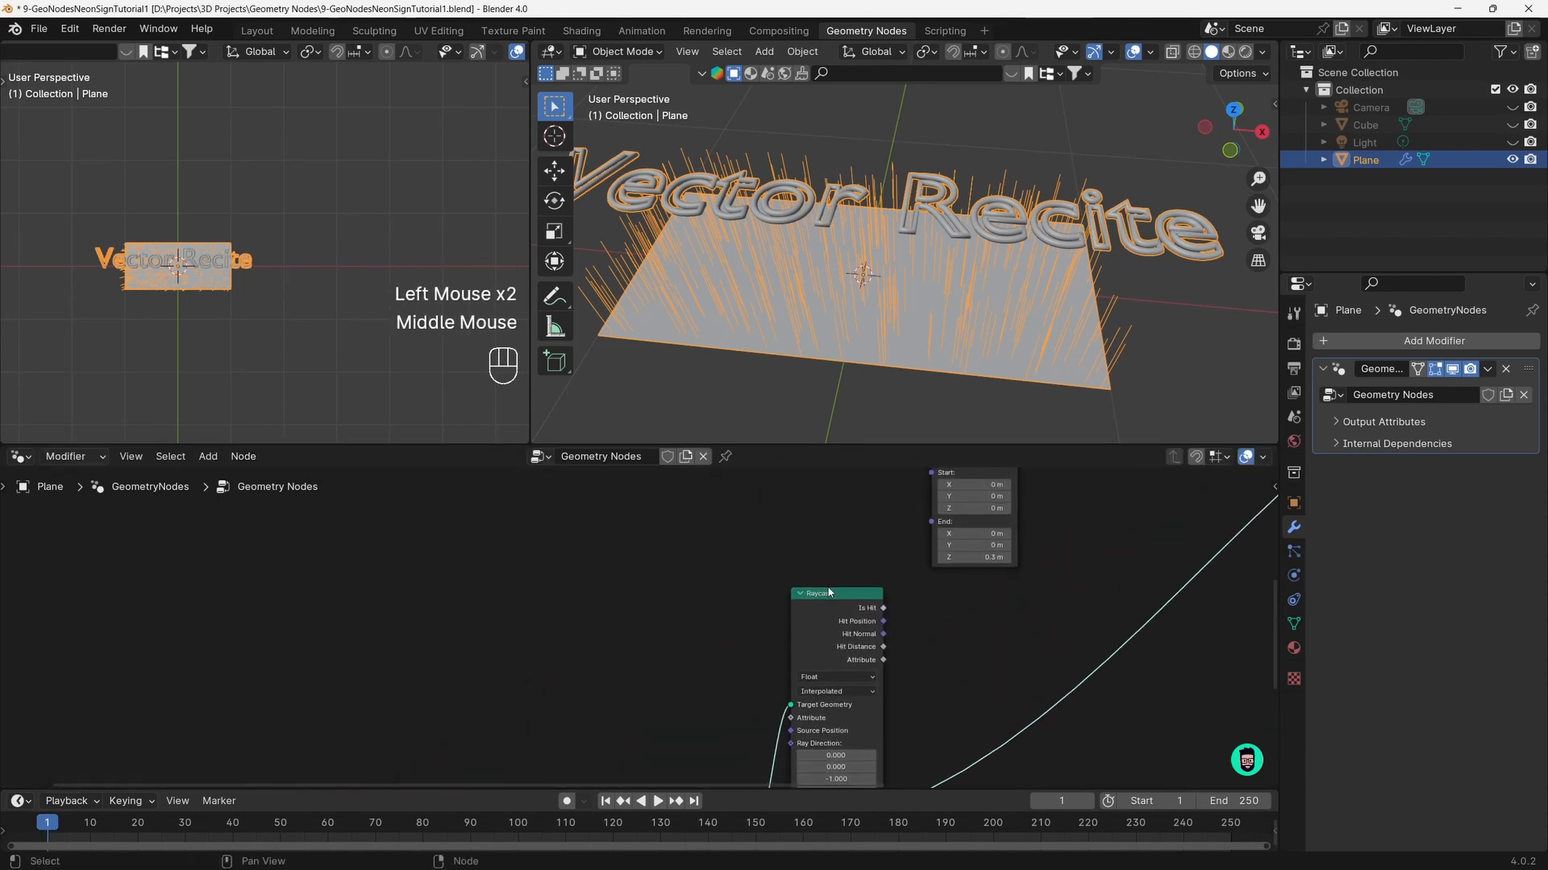
{"action": "left_click", "coordinate": [829, 590]}
{"action": "left_click_drag", "start_coordinate": [823, 594], "coordinate": [819, 565]}
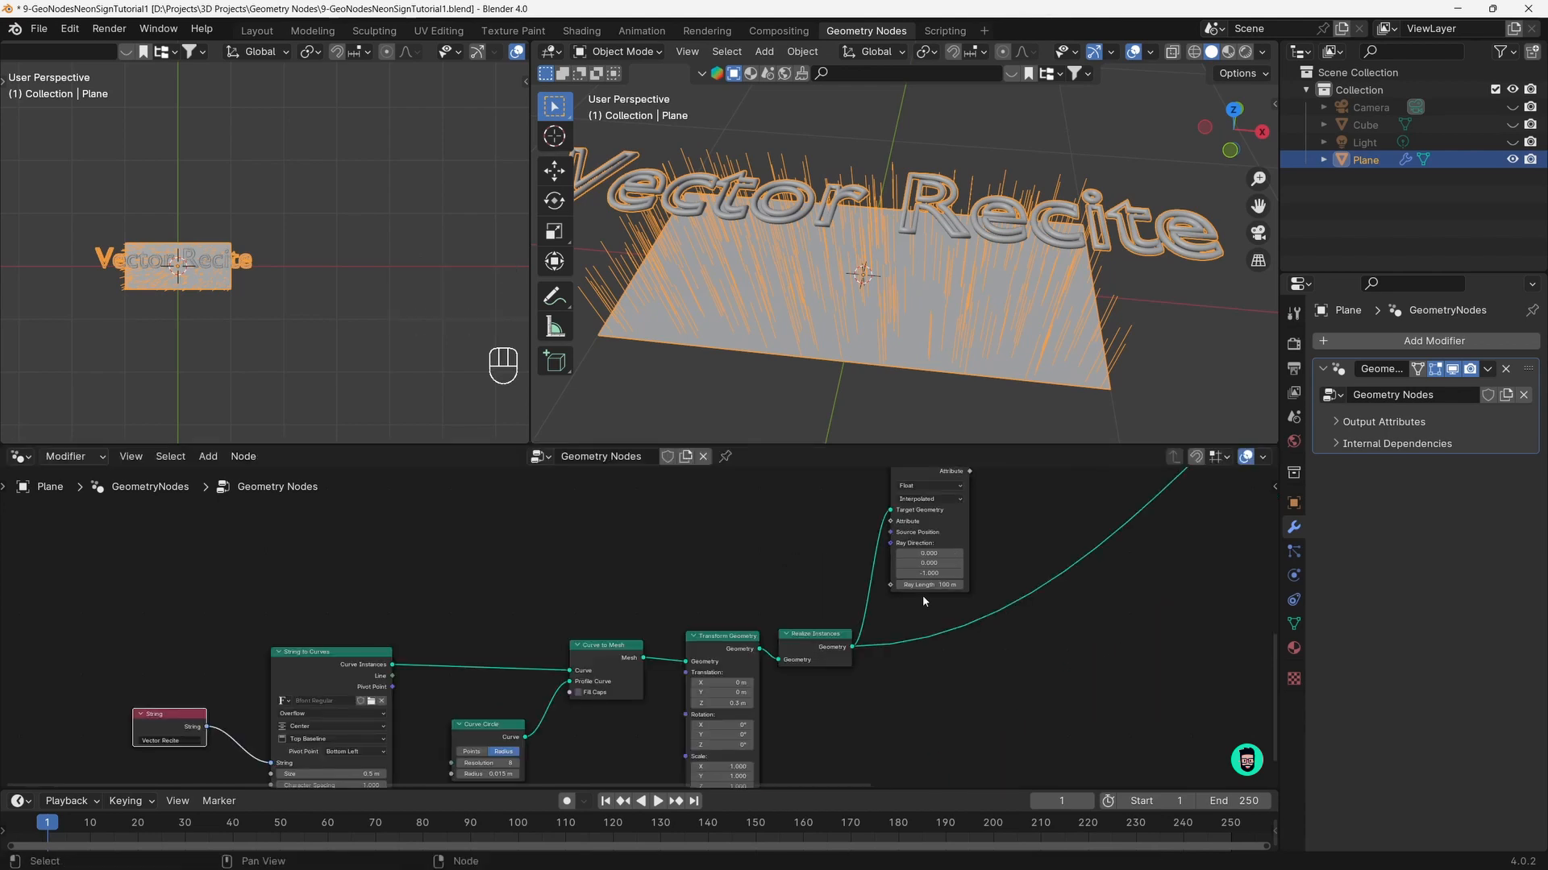
Set the Z component of the Raycast node's ray direction to 1 so the rays point upward
{"action": "left_click_drag", "start_coordinate": [927, 573], "coordinate": [951, 573]}
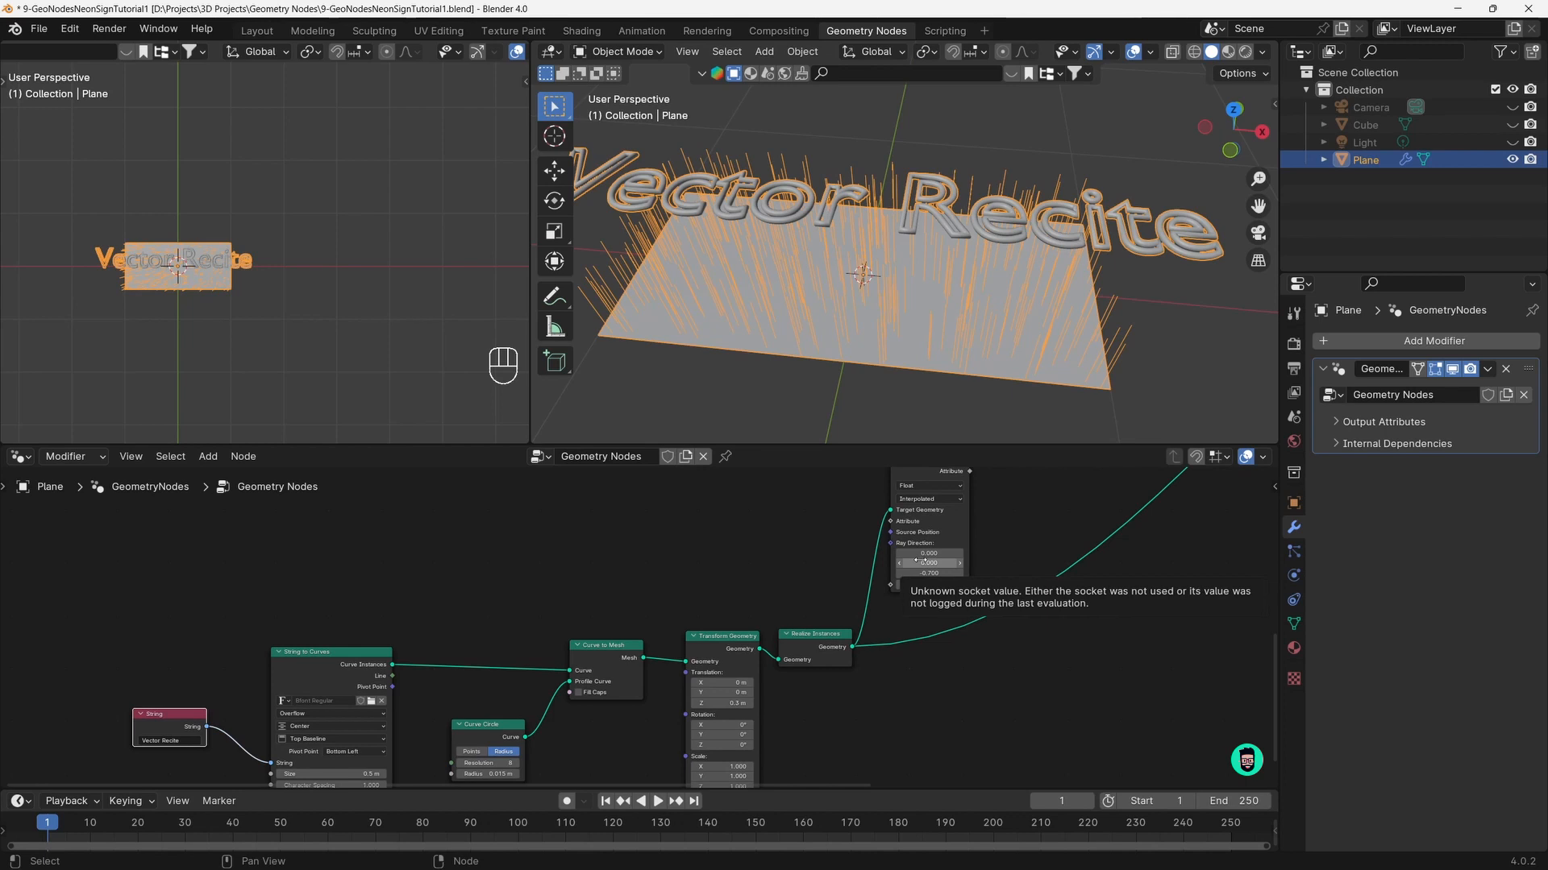
{"action": "left_click_drag", "start_coordinate": [742, 636], "coordinate": [736, 634]}
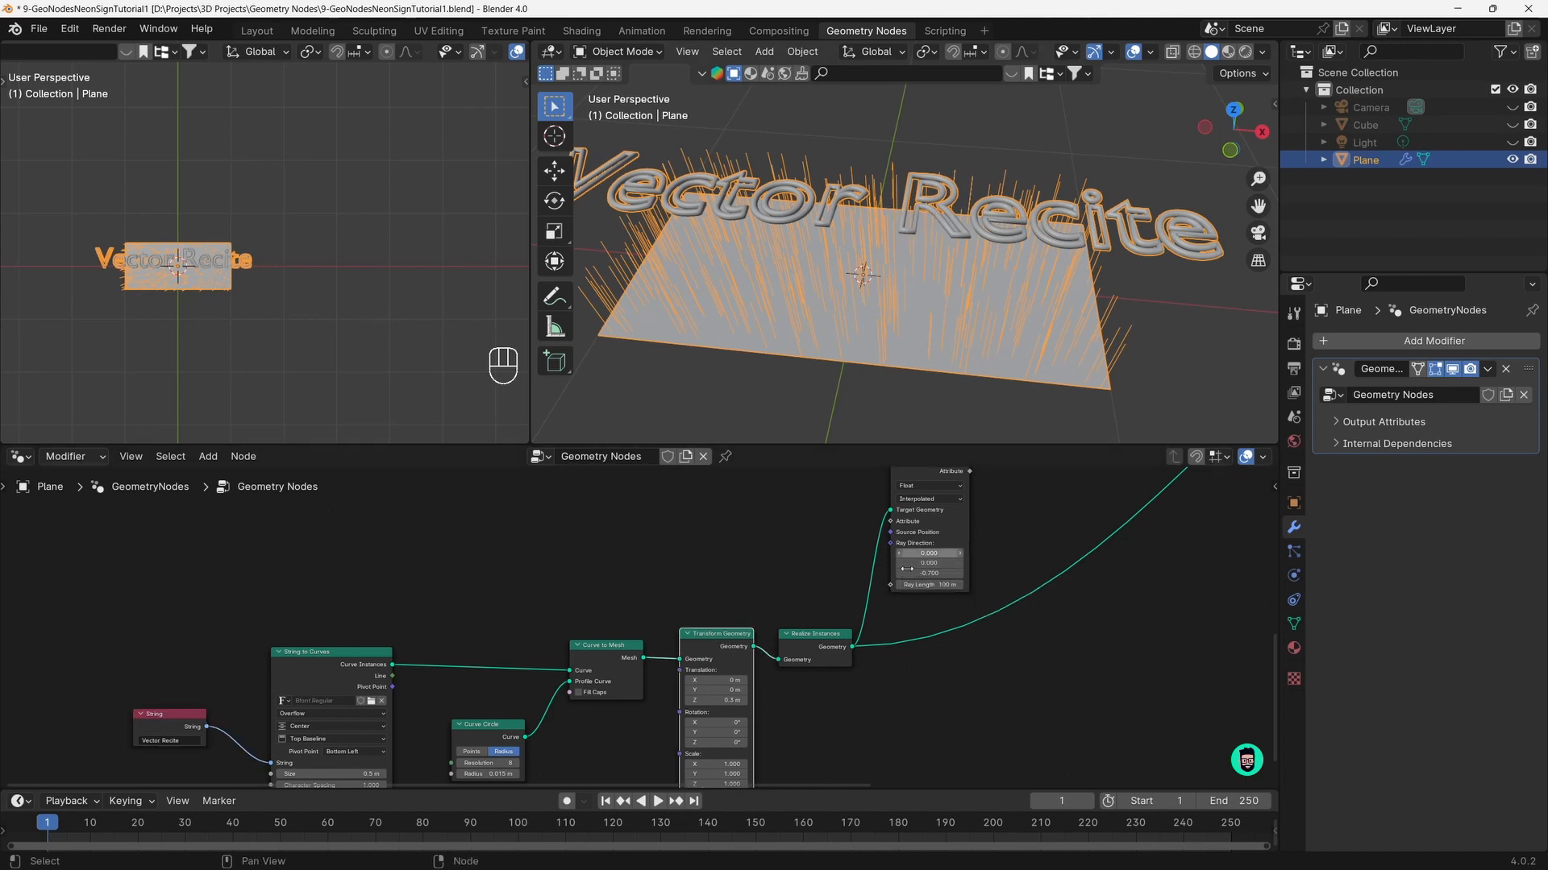
{"action": "scroll", "coordinate": [906, 569], "scroll_direction": "up", "scroll_amount": 2}
{"action": "middle_click_drag", "start_coordinate": [953, 569], "coordinate": [865, 570]}
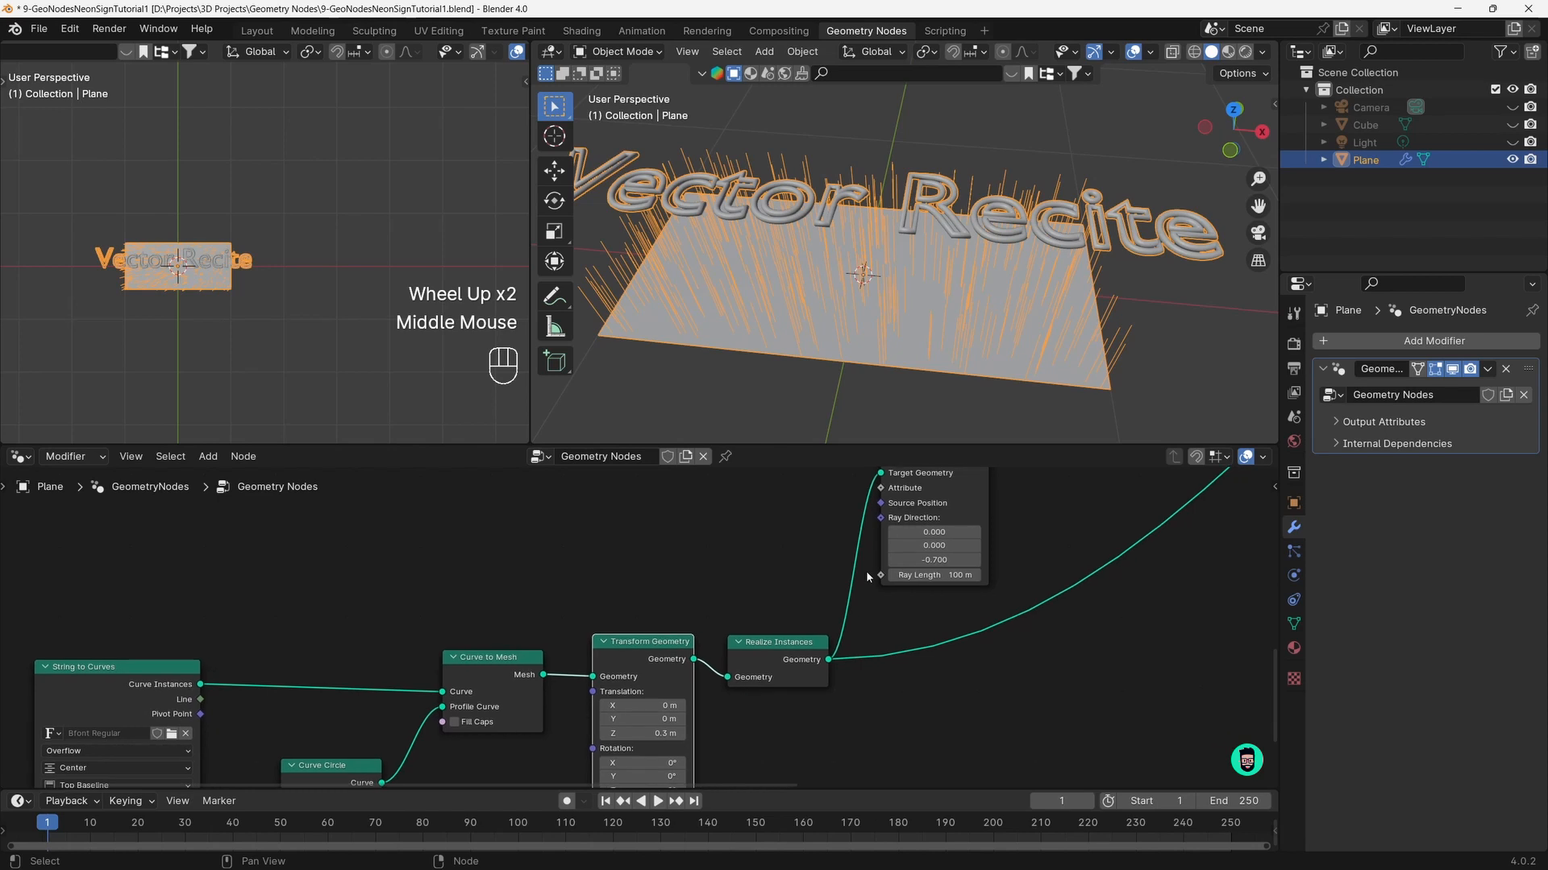
{"action": "left_click", "coordinate": [933, 560]}
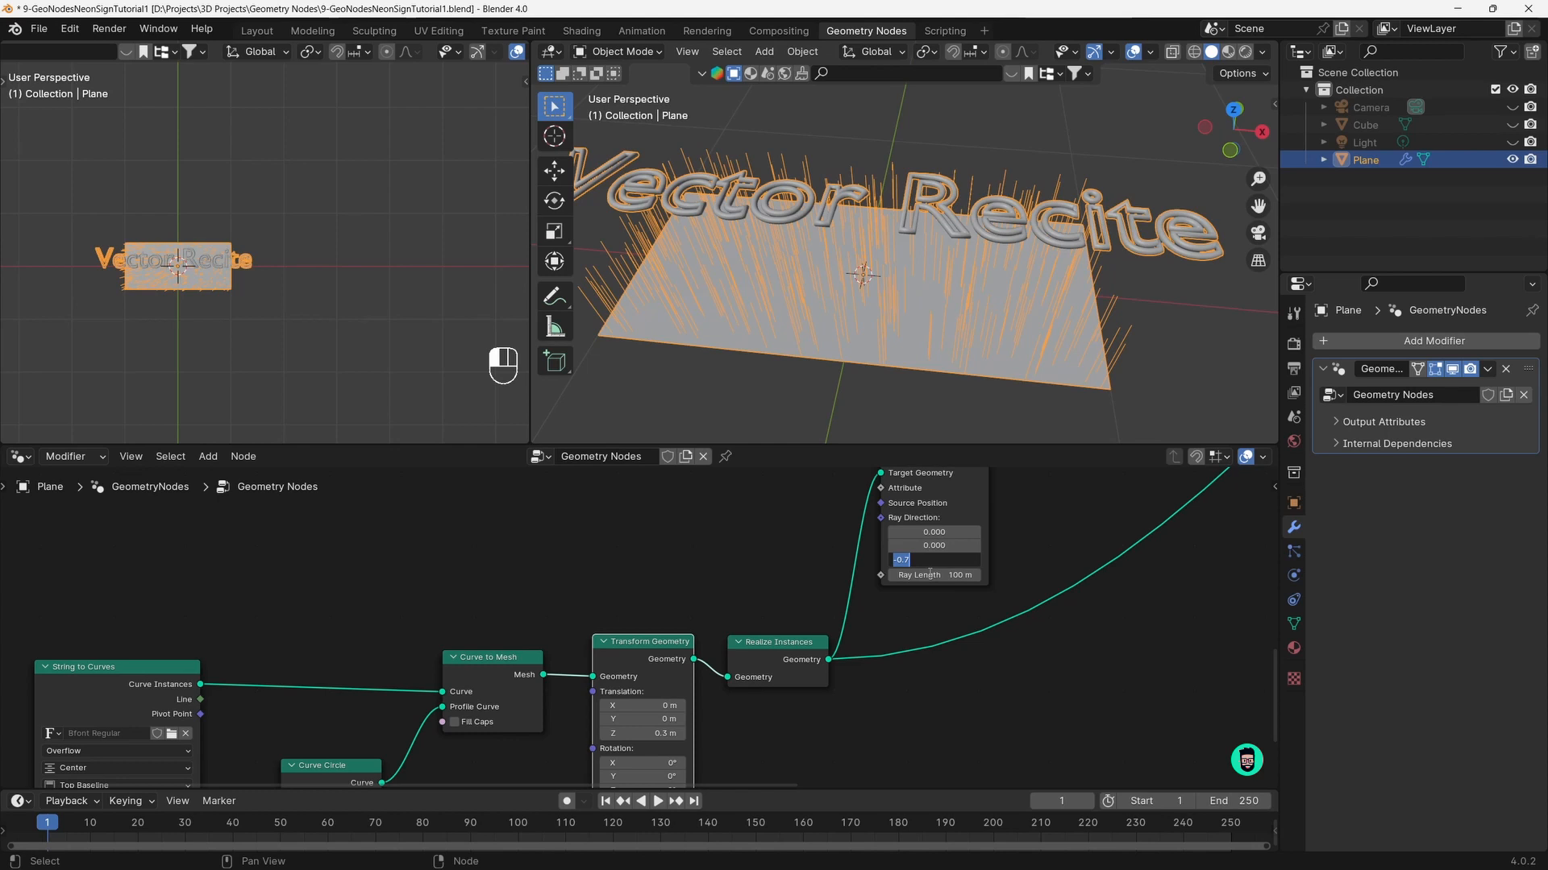
{"action": "key", "text": "Return"}
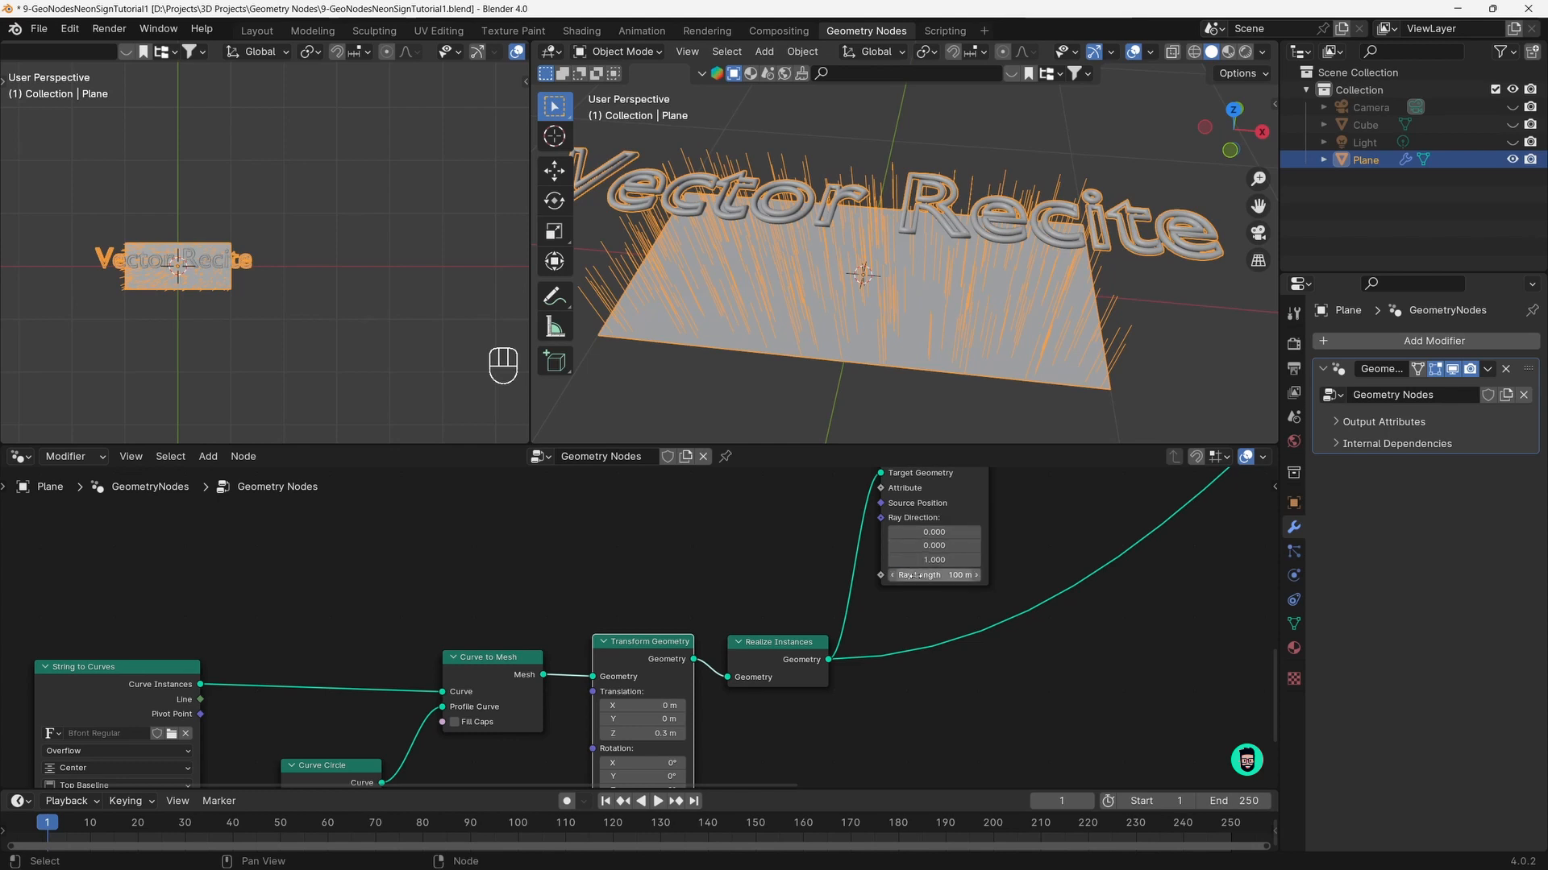
{"action": "middle_click_drag", "start_coordinate": [955, 363], "coordinate": [961, 320]}
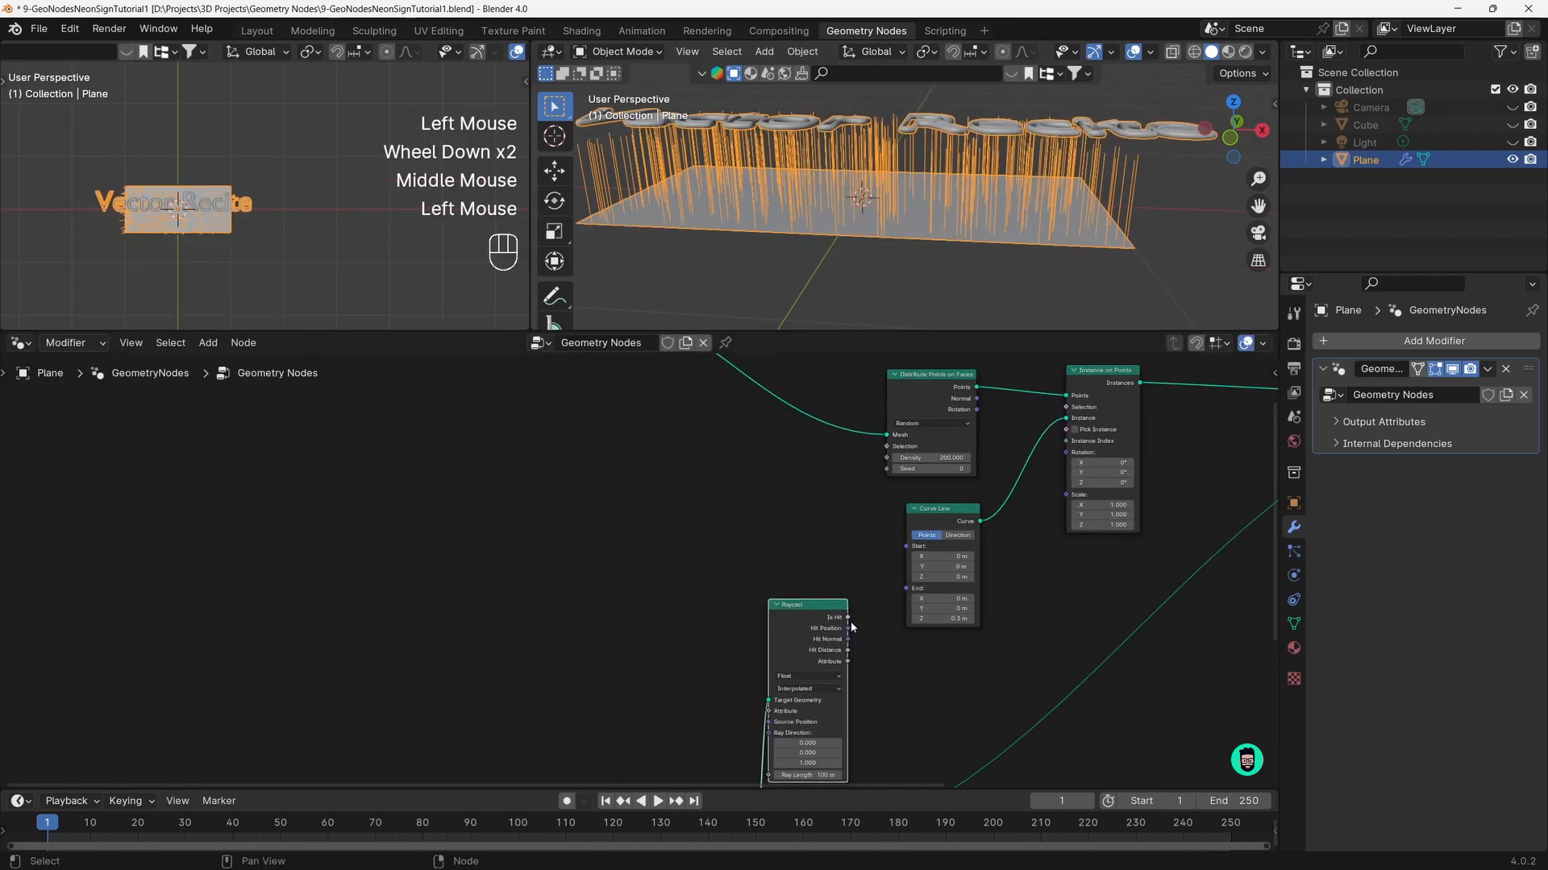
Connect the Raycast node's Is Hit output to the Selection input of the Distribute Points on Faces node
{"action": "left_click", "coordinate": [848, 619]}
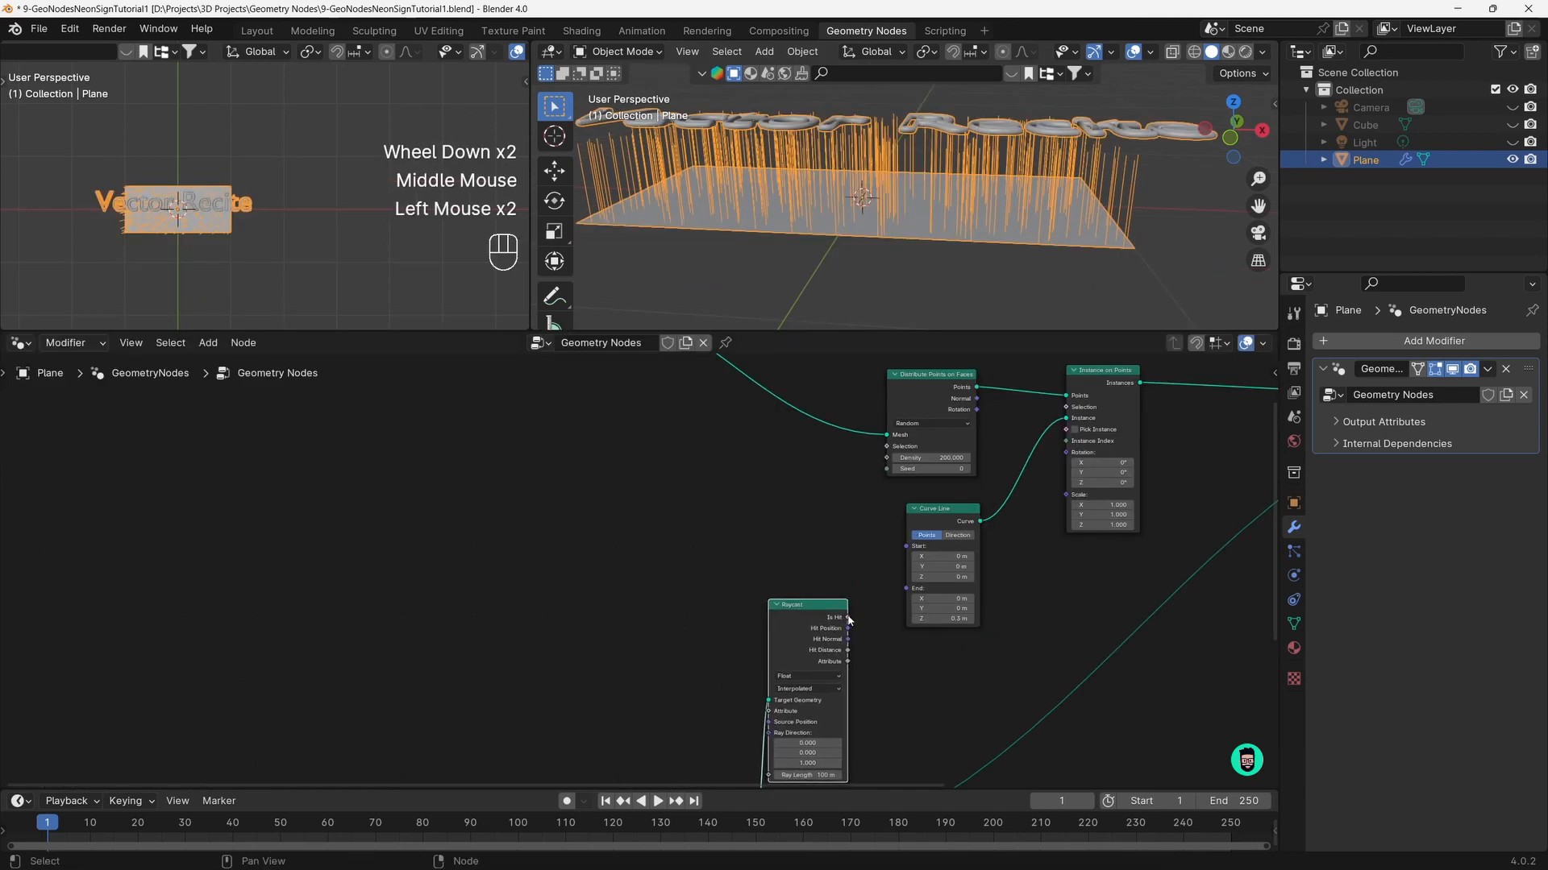
{"action": "left_click_drag", "start_coordinate": [848, 620], "coordinate": [847, 615]}
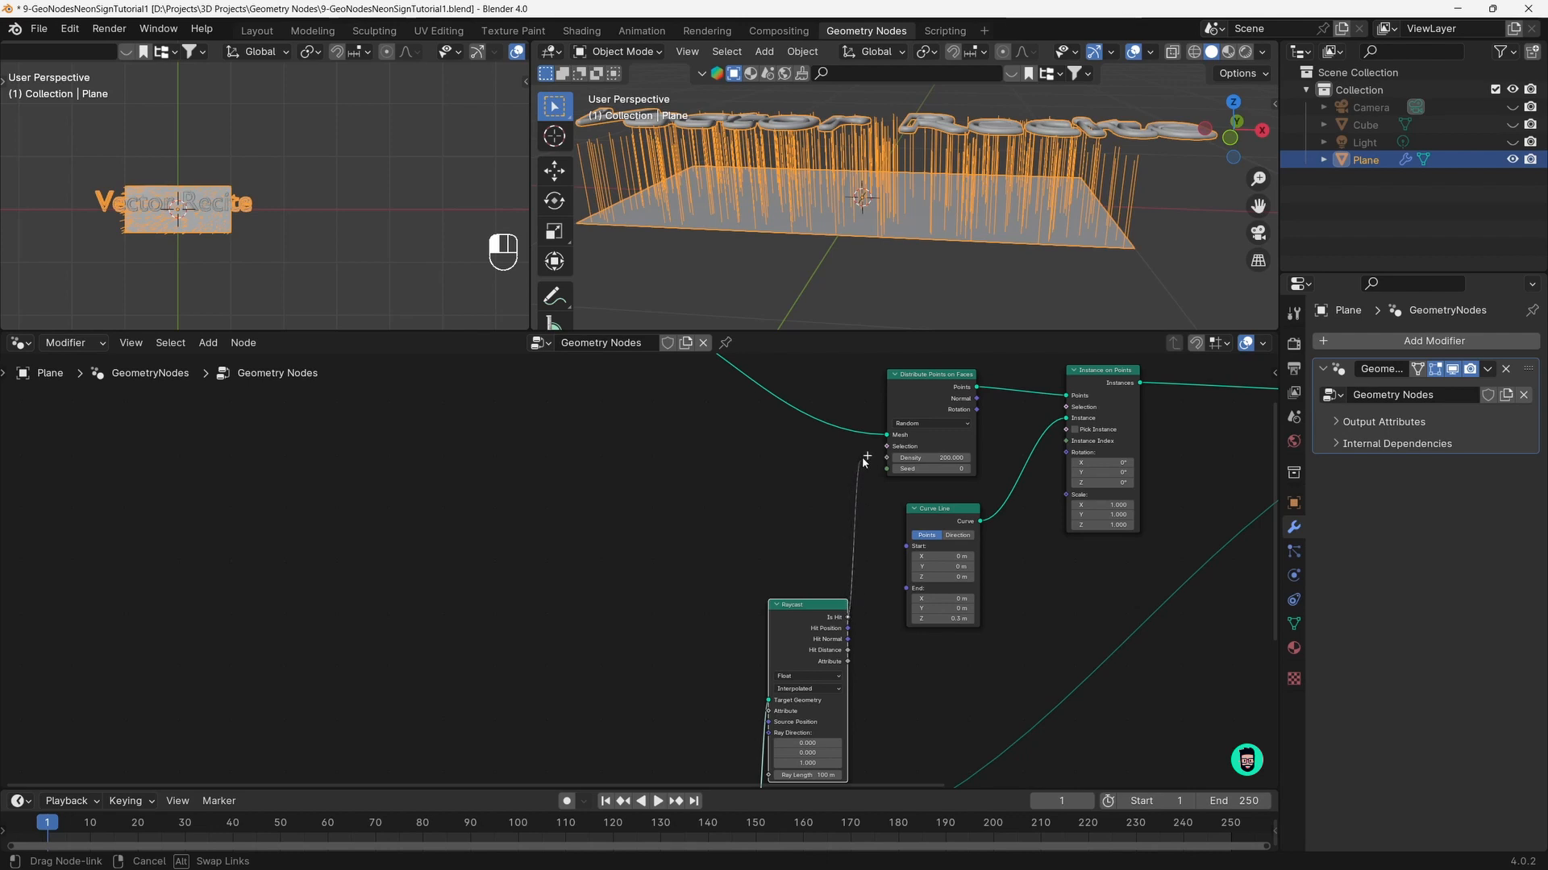
{"action": "left_click_drag", "start_coordinate": [864, 461], "coordinate": [886, 445]}
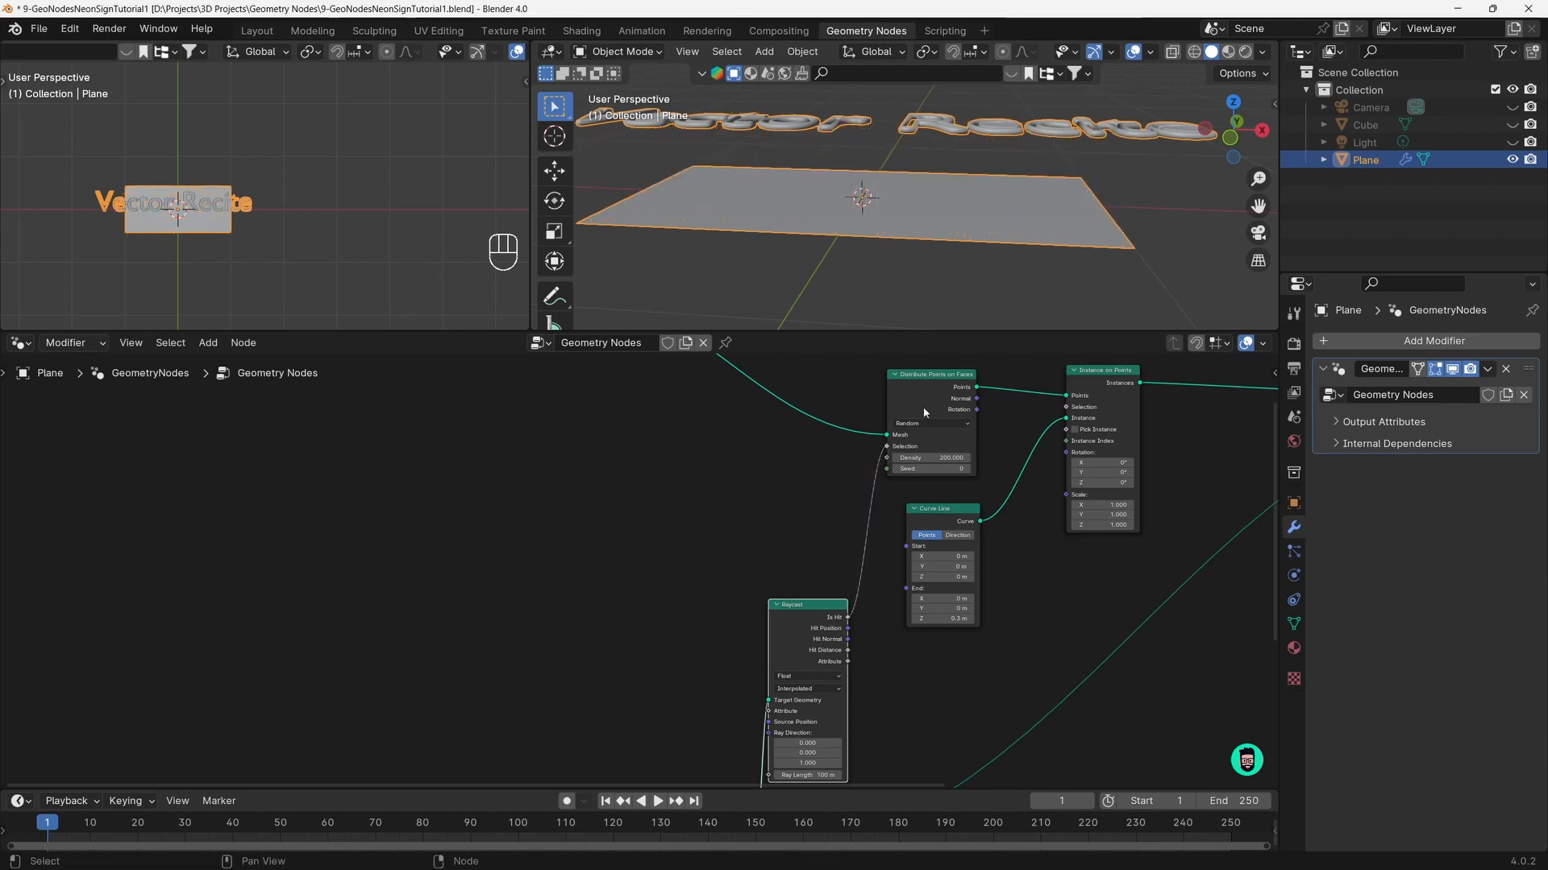
{"action": "scroll", "coordinate": [885, 446], "scroll_direction": "up", "scroll_amount": 3}
{"action": "middle_click_drag", "start_coordinate": [938, 468], "coordinate": [851, 526]}
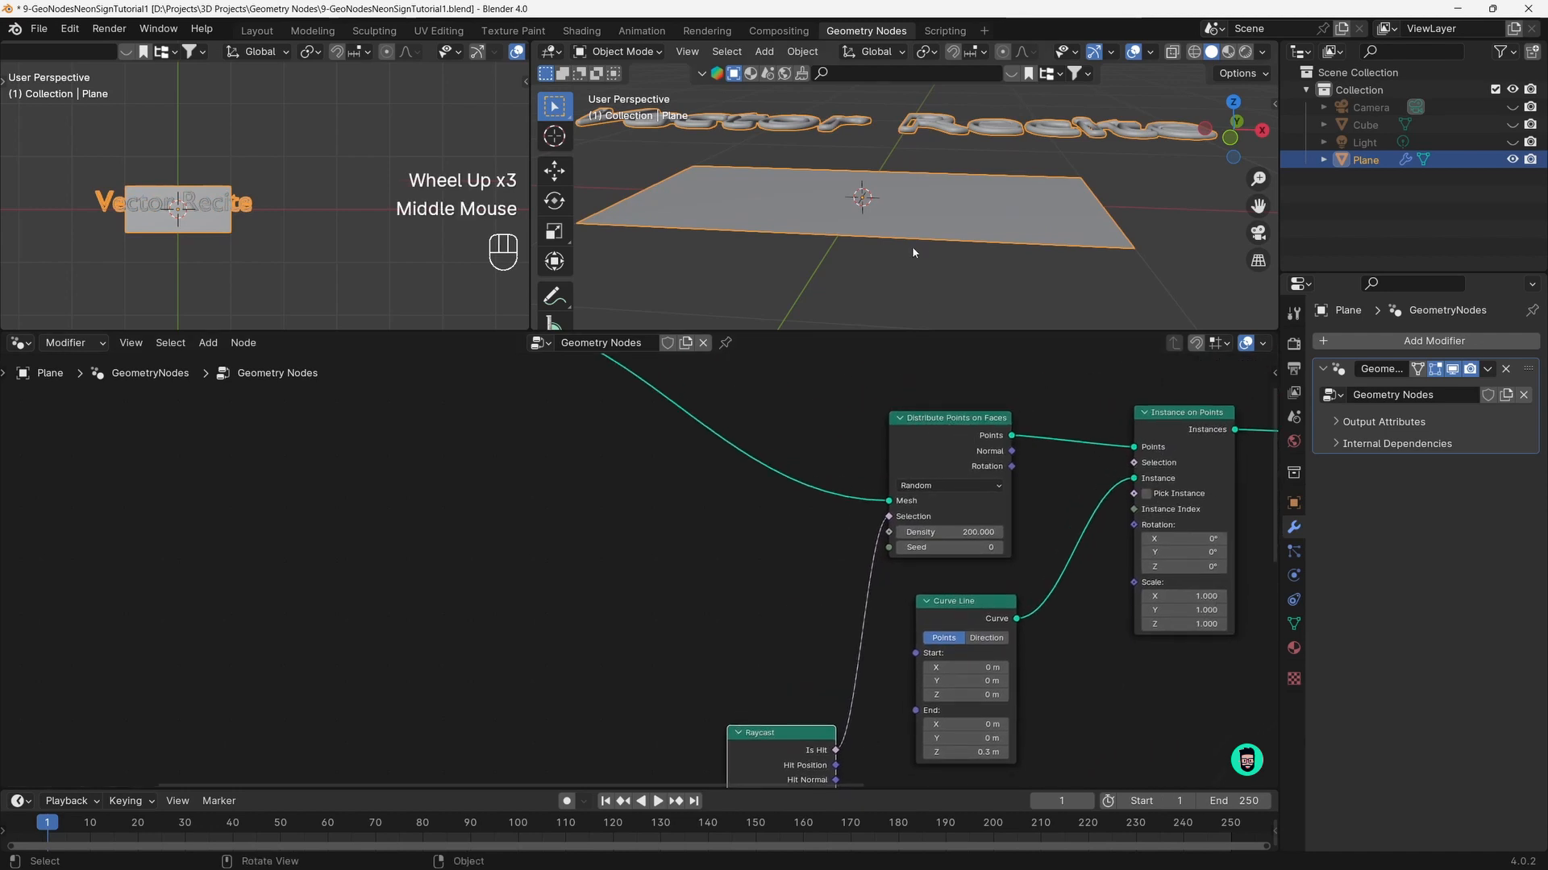
{"action": "middle_click_drag", "start_coordinate": [901, 259], "coordinate": [872, 304]}
{"action": "scroll", "coordinate": [889, 278], "scroll_direction": "down", "scroll_amount": 1}
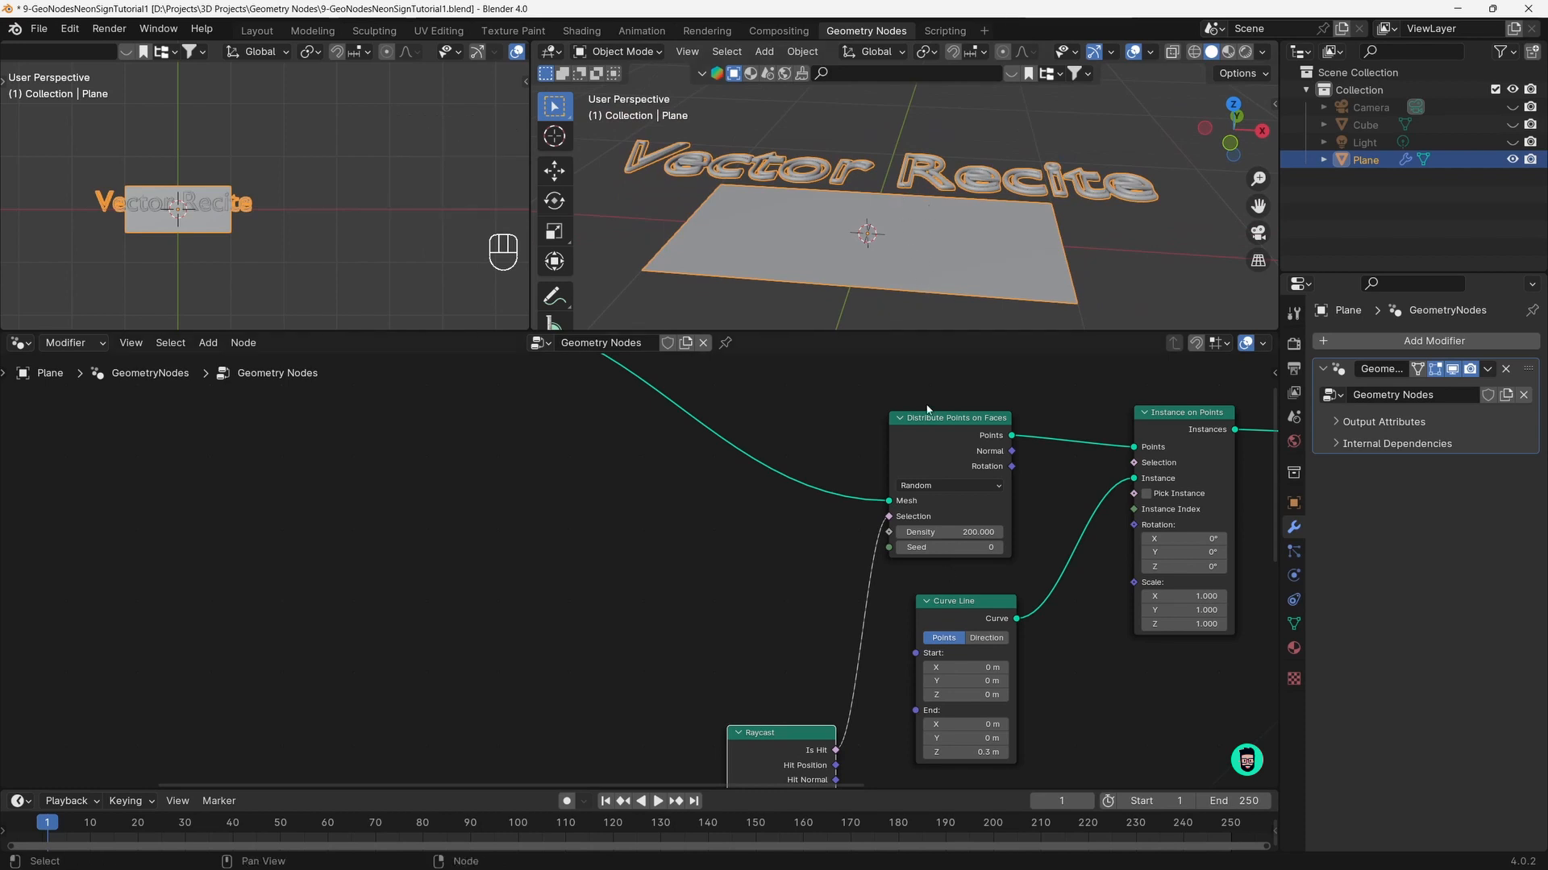
Set the seed of the Distribute Points on Faces node to 58
{"action": "left_click", "coordinate": [951, 549]}
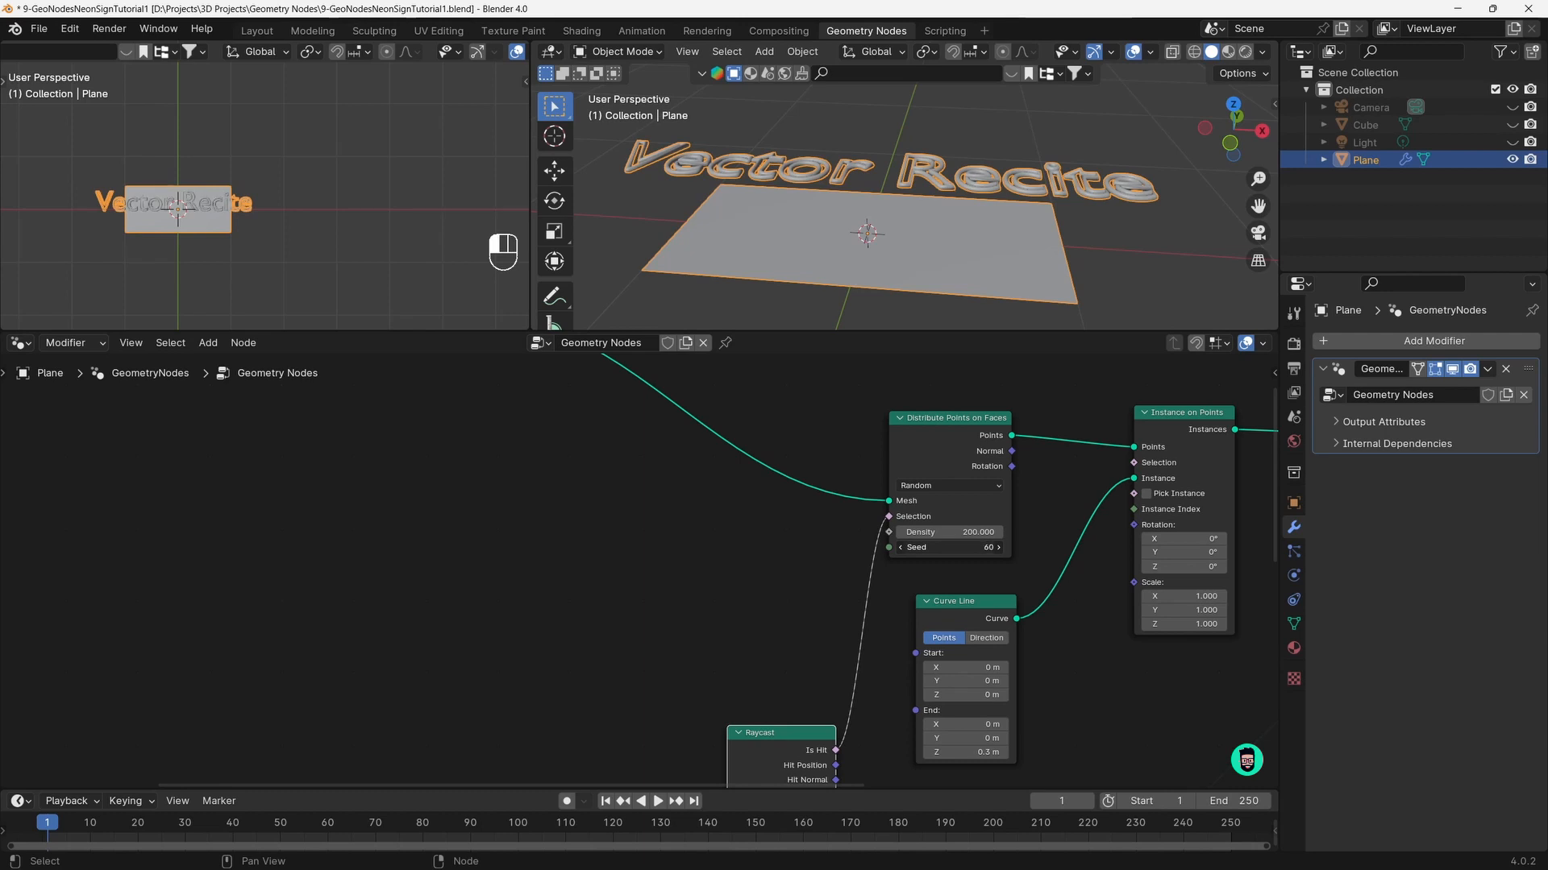
{"action": "mouse_move", "coordinate": [882, 264]}
{"action": "middle_mouse_down"}
{"action": "mouse_move", "coordinate": [872, 288]}
{"action": "mouse_move", "coordinate": [885, 284]}
{"action": "middle_mouse_up"}
{"action": "scroll", "coordinate": [863, 283], "scroll_direction": "down", "scroll_amount": 2}
{"action": "scroll", "coordinate": [842, 282], "scroll_direction": "up", "scroll_amount": 2}
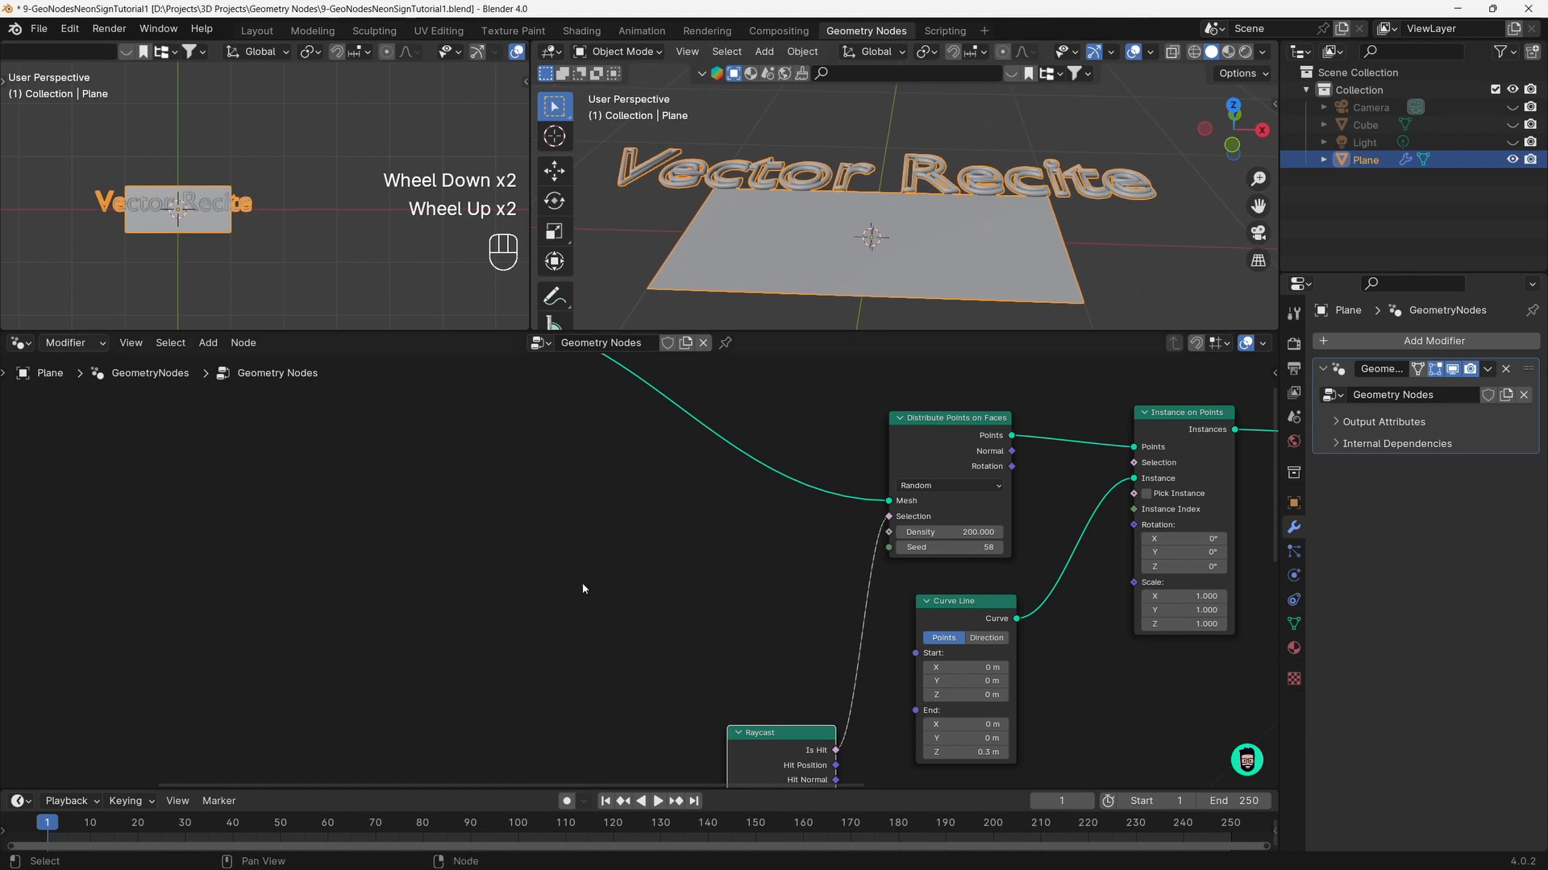
Add a Subdivide Mesh node in the free space between Group Input and Distribute Points on Faces
{"action": "middle_click_drag", "start_coordinate": [583, 589], "coordinate": [749, 743]}
{"action": "left_click", "coordinate": [486, 482]}
{"action": "left_click", "coordinate": [670, 456]}
{"action": "key", "text": "shift+a"}
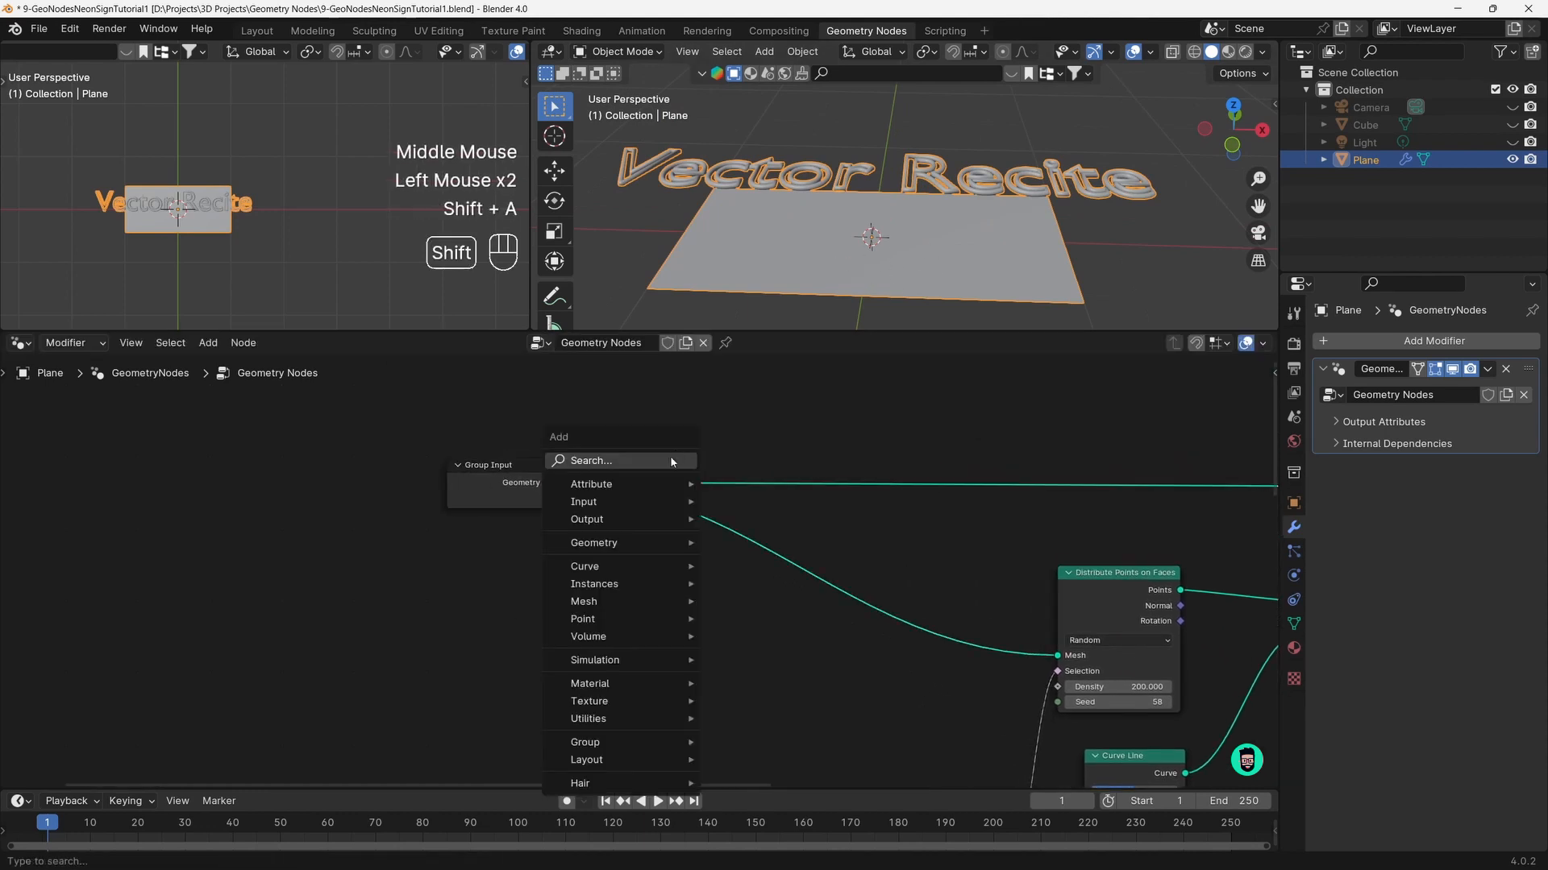
{"action": "left_click", "coordinate": [672, 460]}
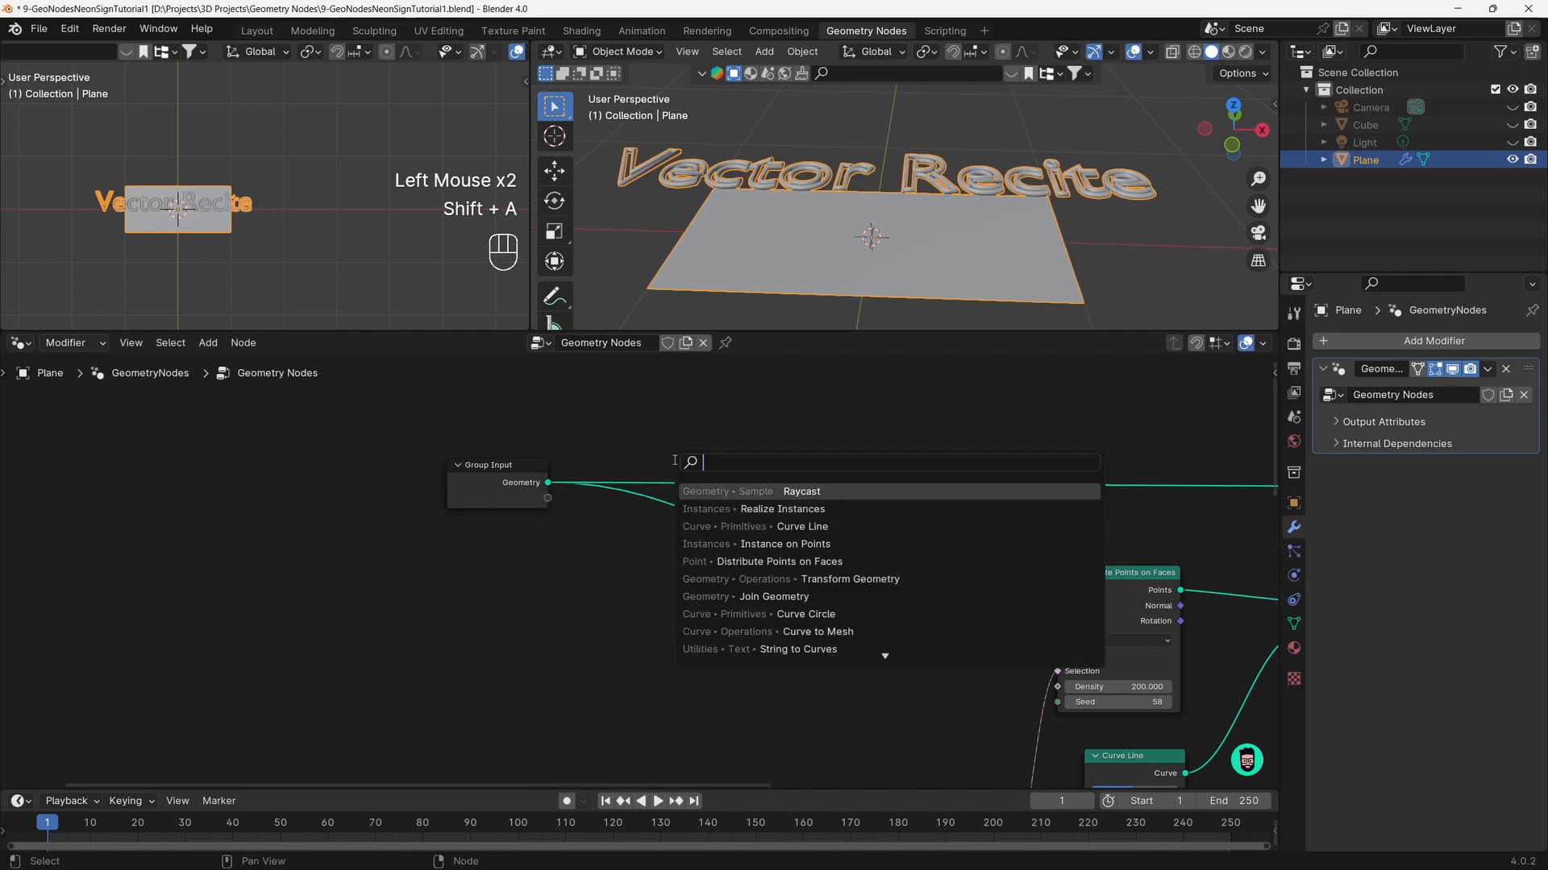
{"action": "type", "text": "sub"}
{"action": "key", "text": "Return"}
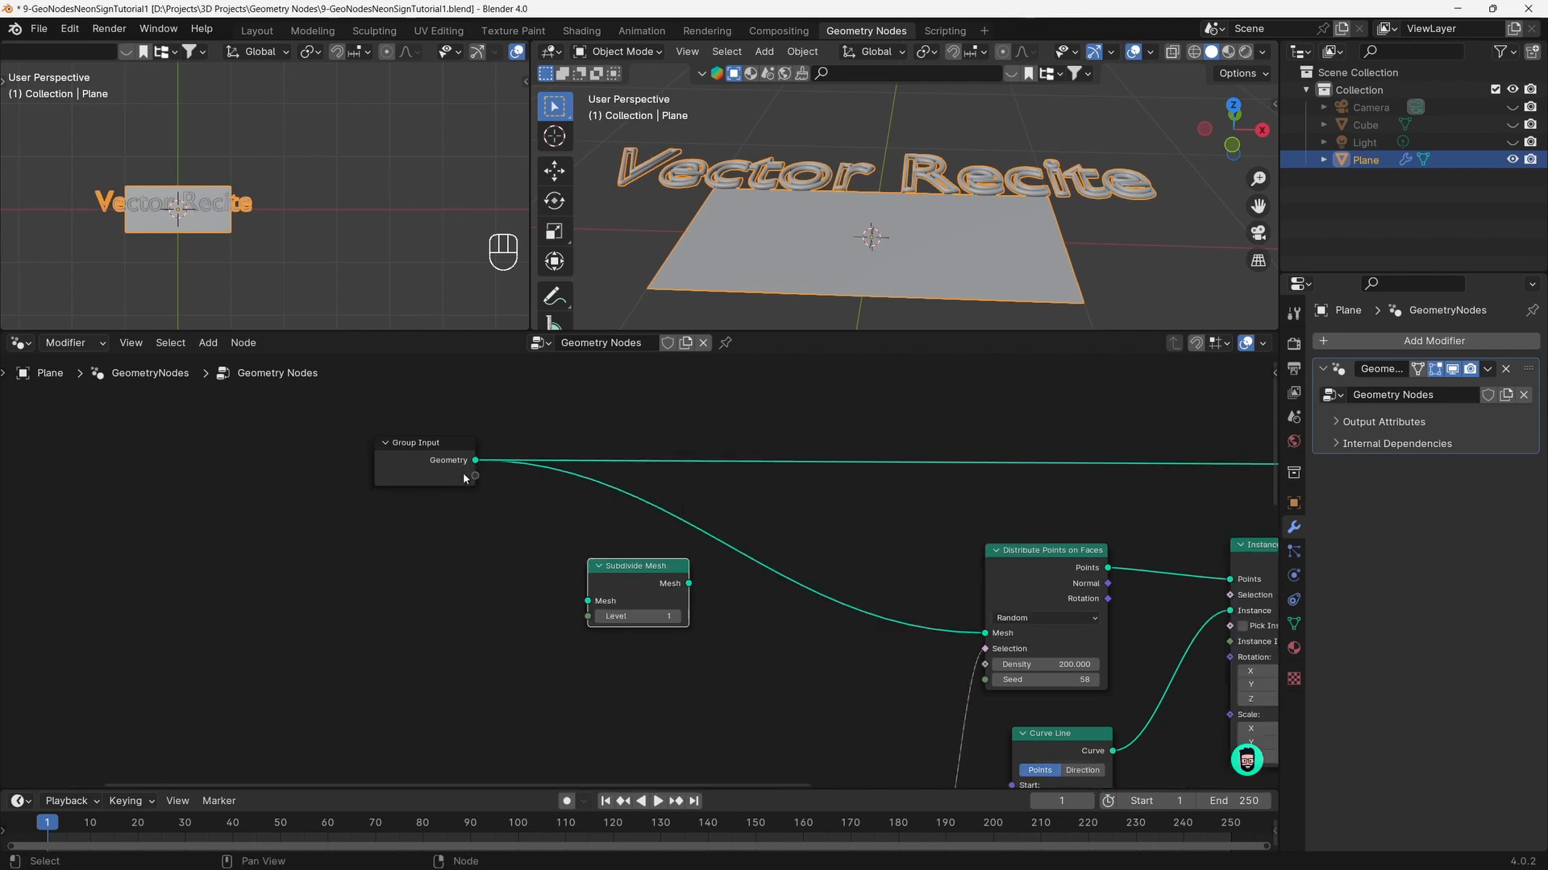
Route the Group Input geometry through the Subdivide Mesh node into the Mesh input of Distribute Points on Faces
{"action": "left_click_drag", "start_coordinate": [476, 464], "coordinate": [524, 528]}
{"action": "left_click_drag", "start_coordinate": [562, 579], "coordinate": [588, 601]}
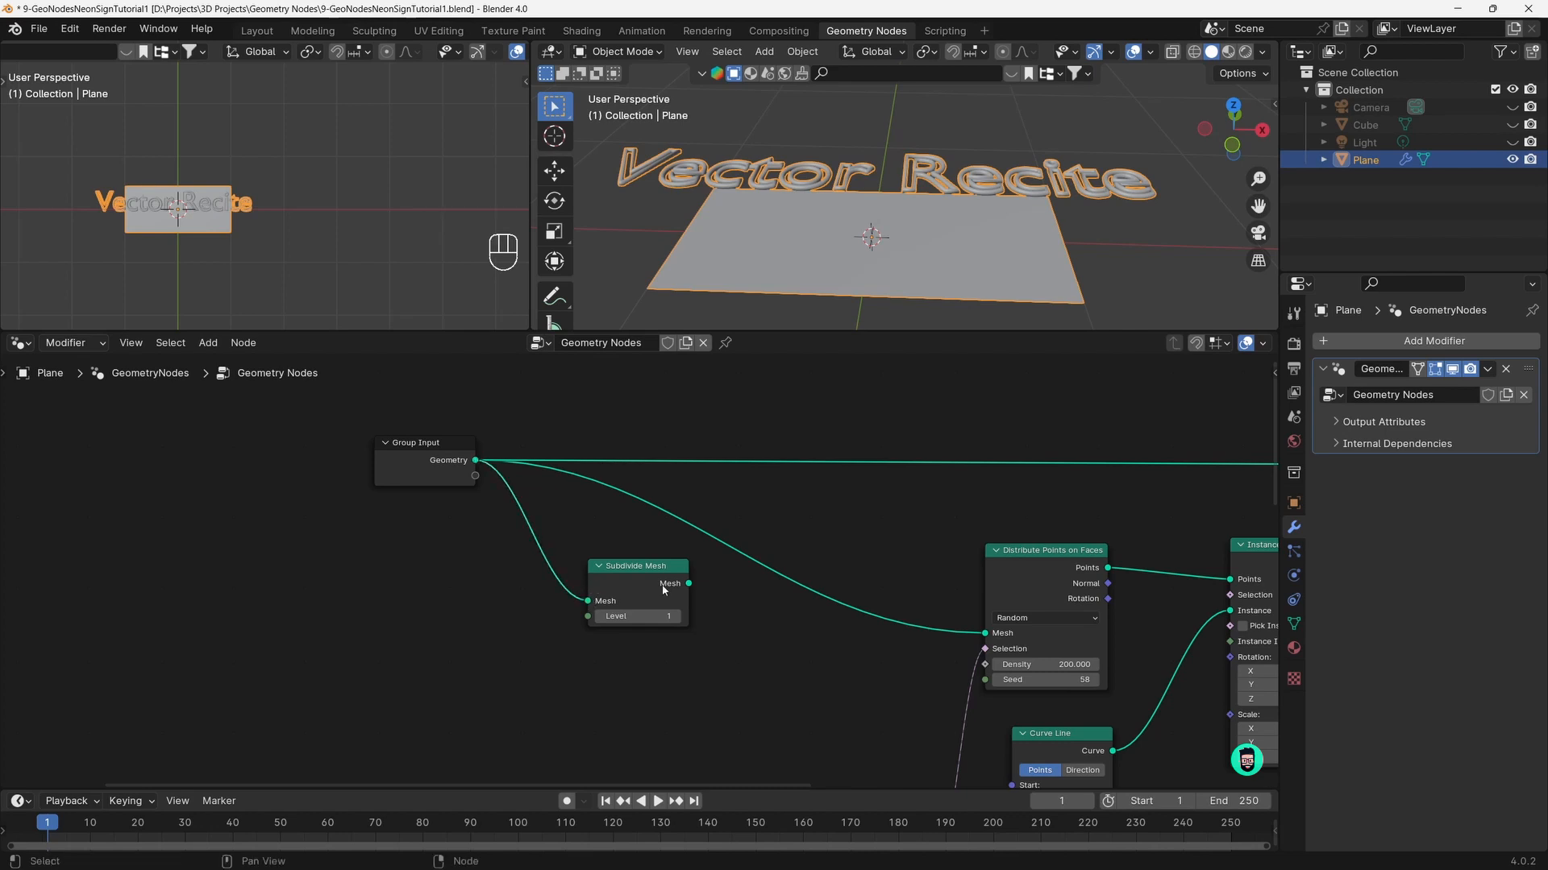
{"action": "left_click_drag", "start_coordinate": [689, 584], "coordinate": [985, 634]}
{"action": "middle_click_drag", "start_coordinate": [839, 282], "coordinate": [848, 287]}
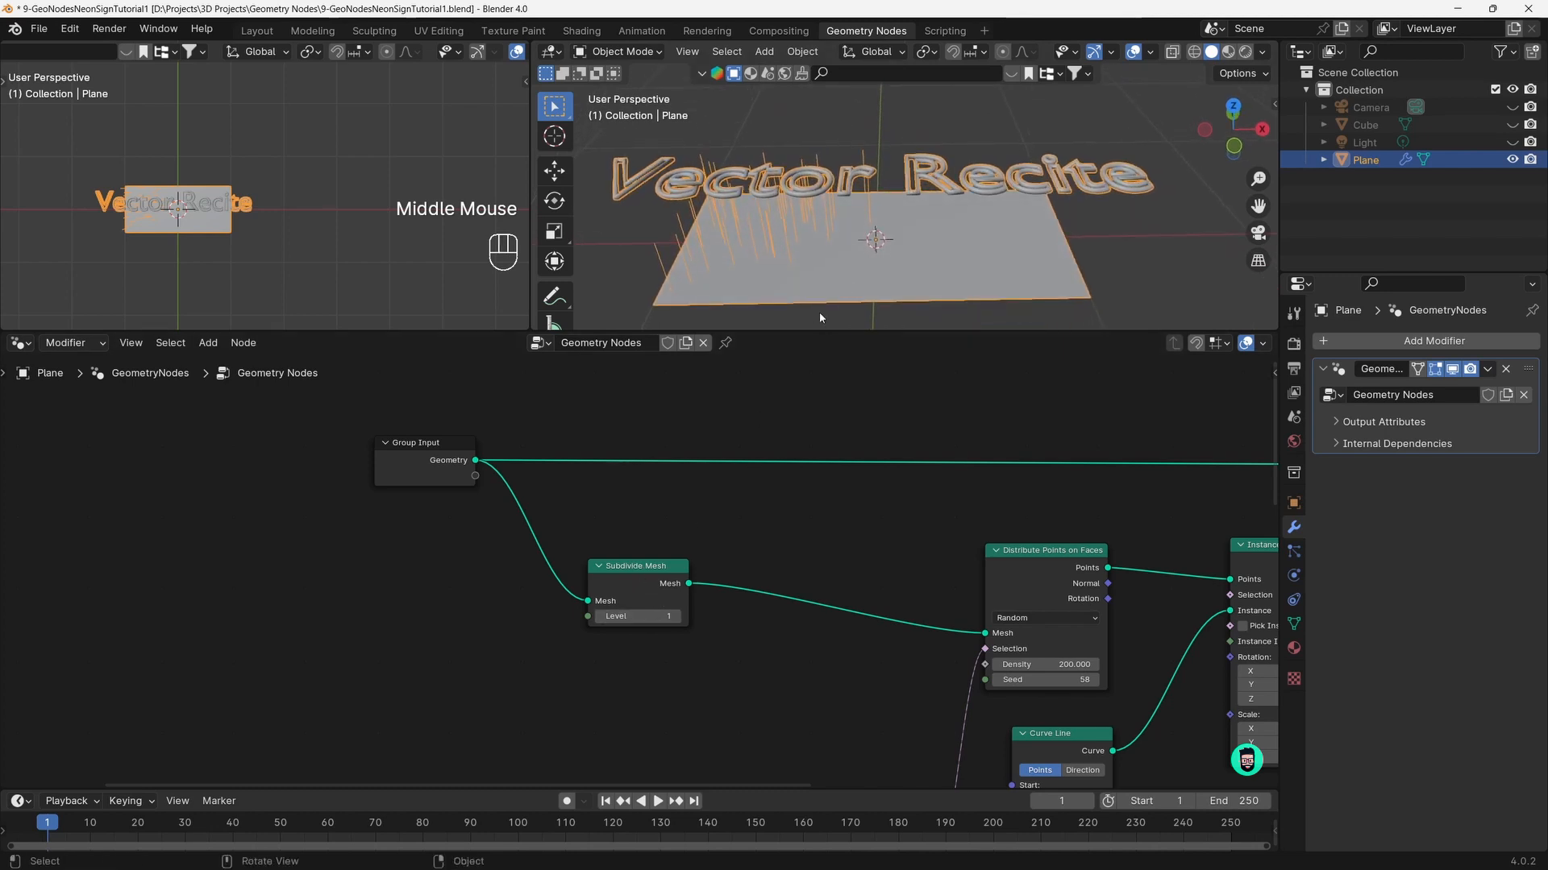
{"action": "middle_click_drag", "start_coordinate": [797, 218], "coordinate": [859, 222]}
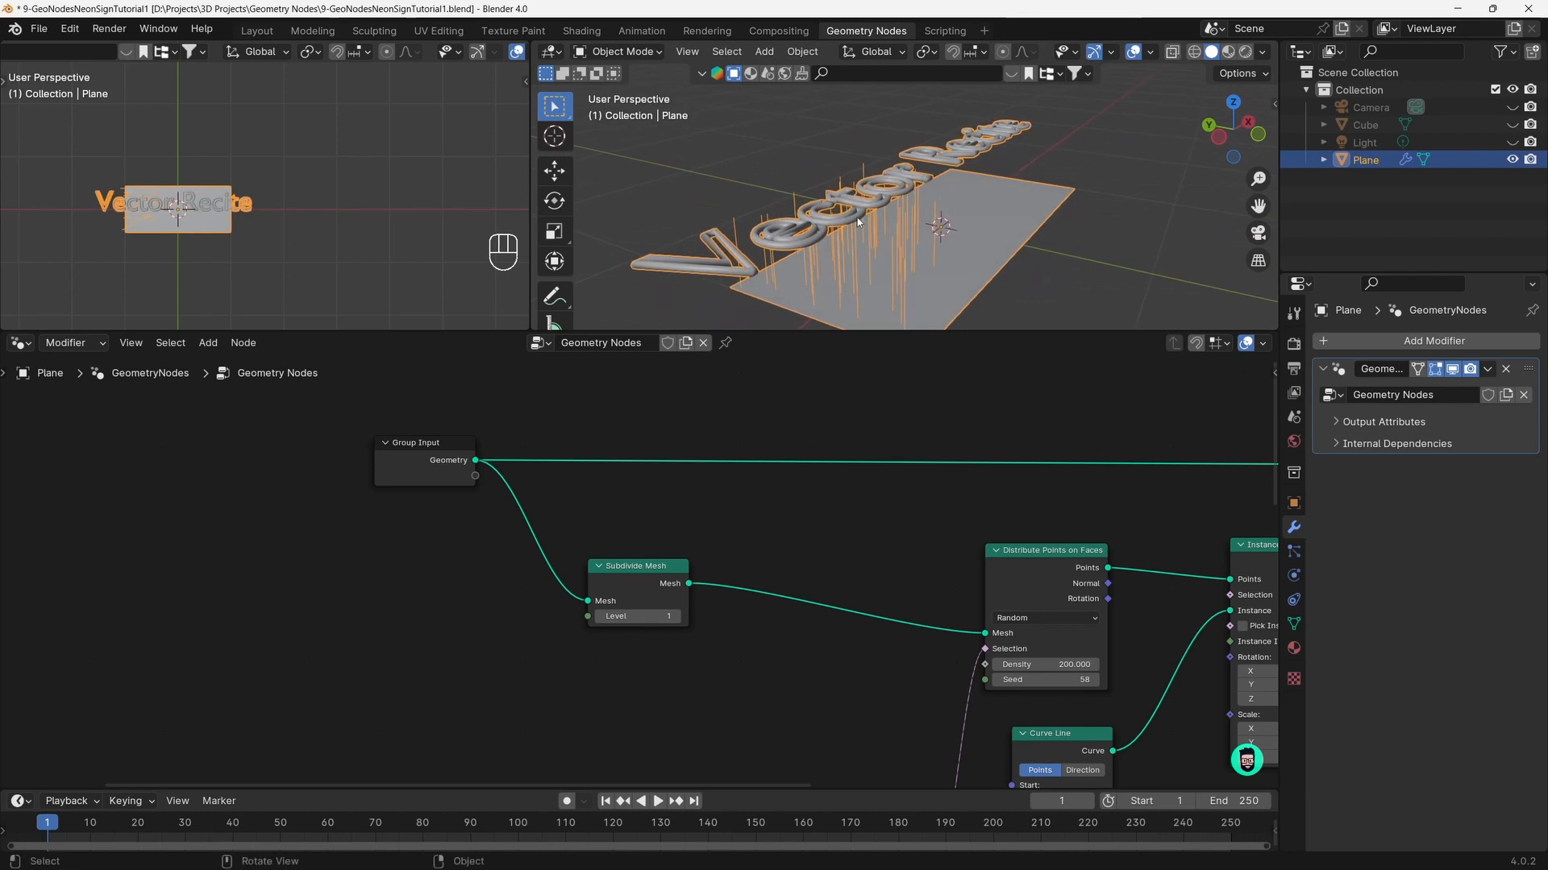
Set the Subdivide Mesh level to 6
{"action": "left_click", "coordinate": [678, 616]}
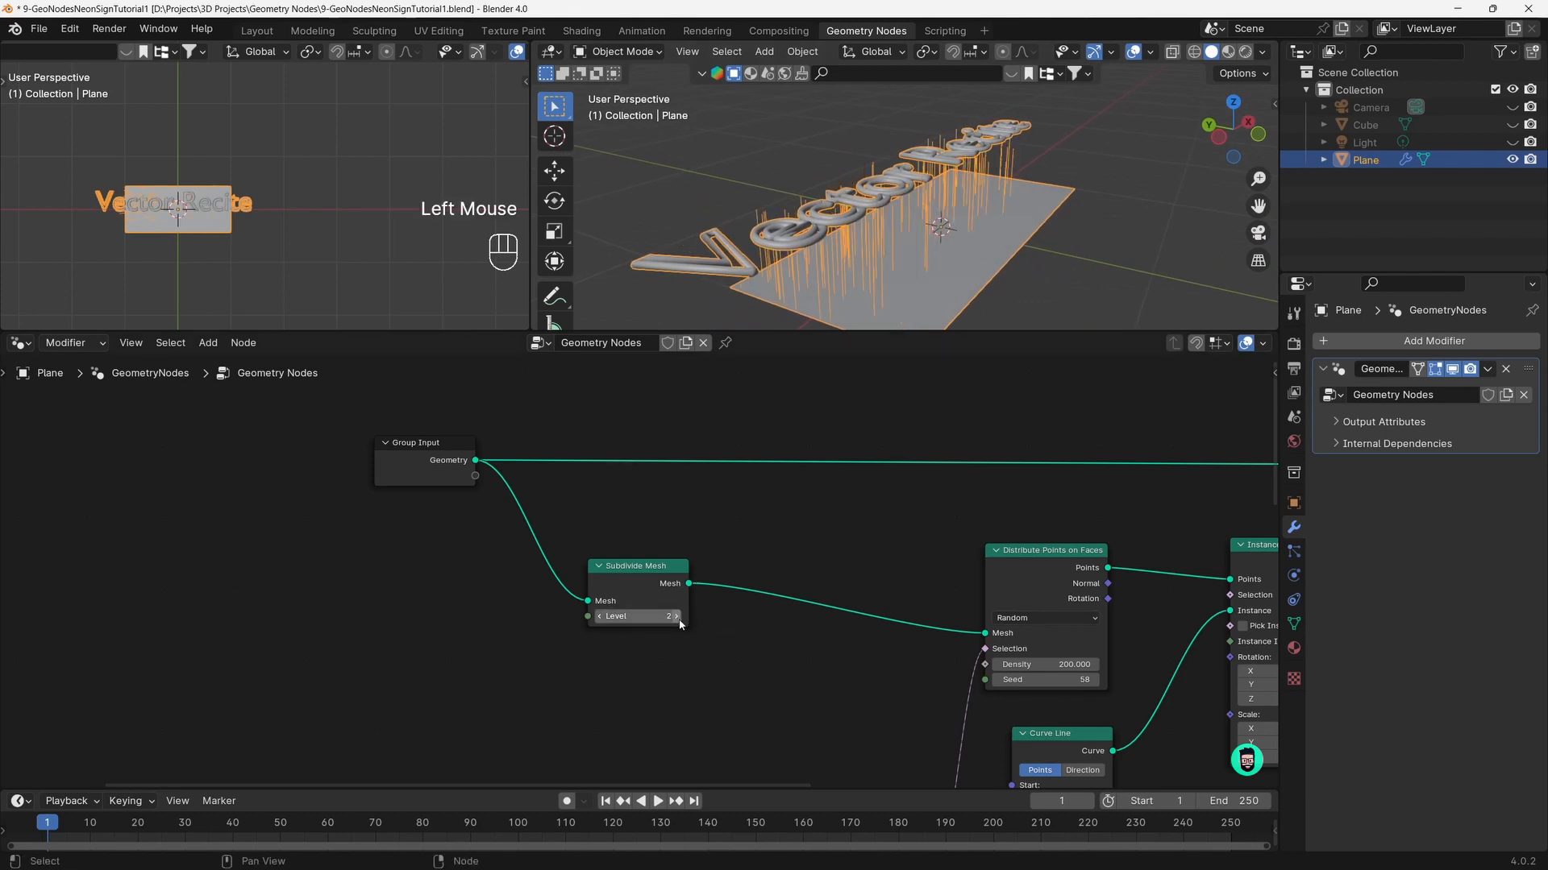
{"action": "left_click", "coordinate": [680, 623]}
{"action": "left_click", "coordinate": [679, 623]}
{"action": "left_click", "coordinate": [679, 623]}
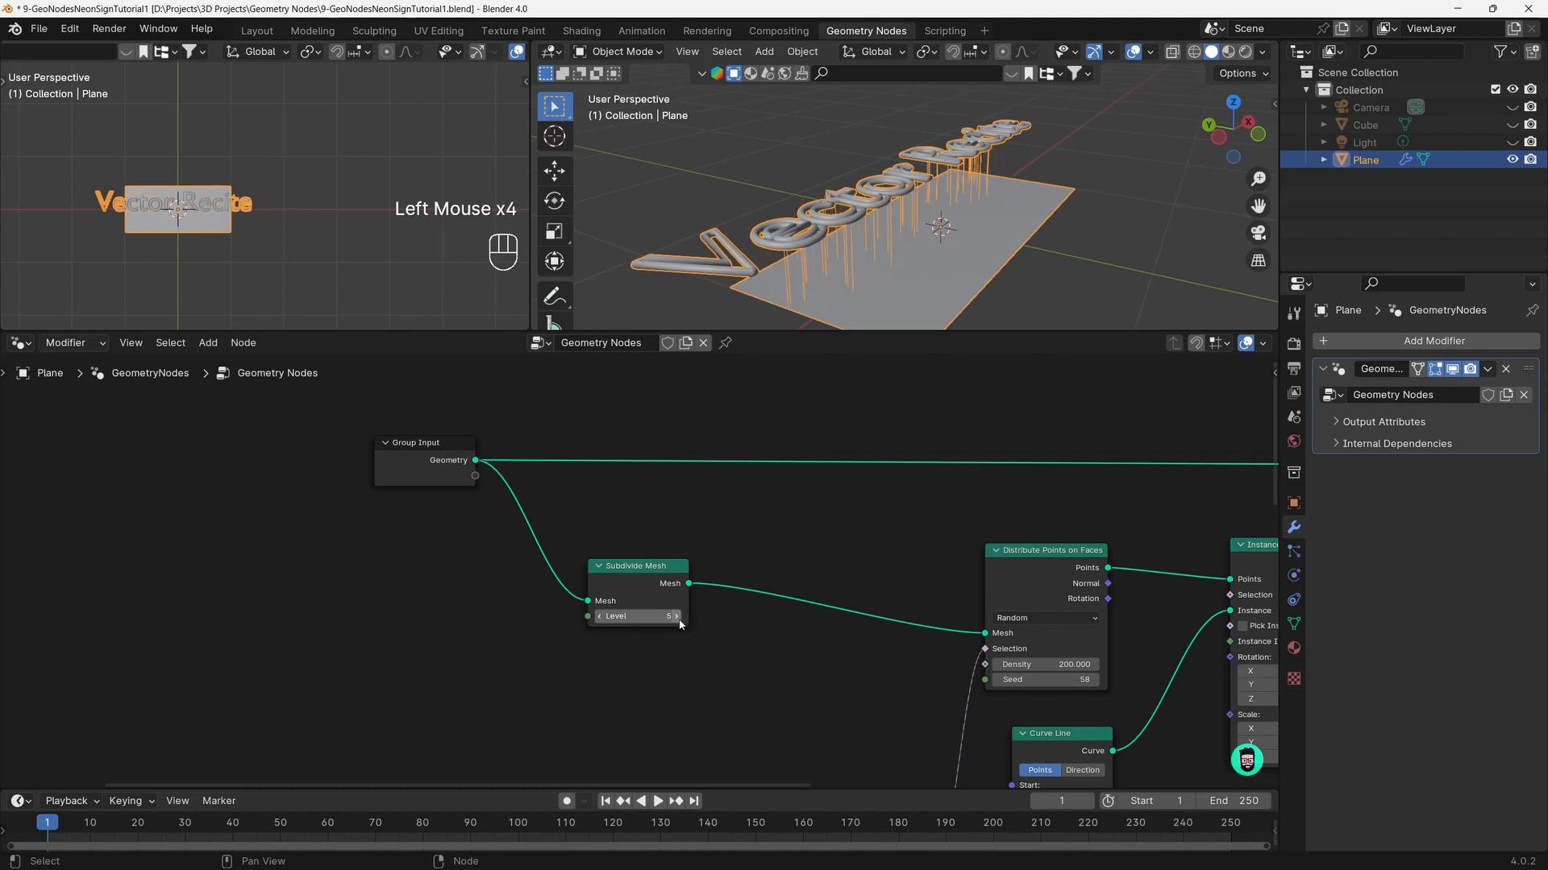
{"action": "left_click", "coordinate": [678, 618]}
{"action": "middle_click_drag", "start_coordinate": [972, 225], "coordinate": [924, 272]}
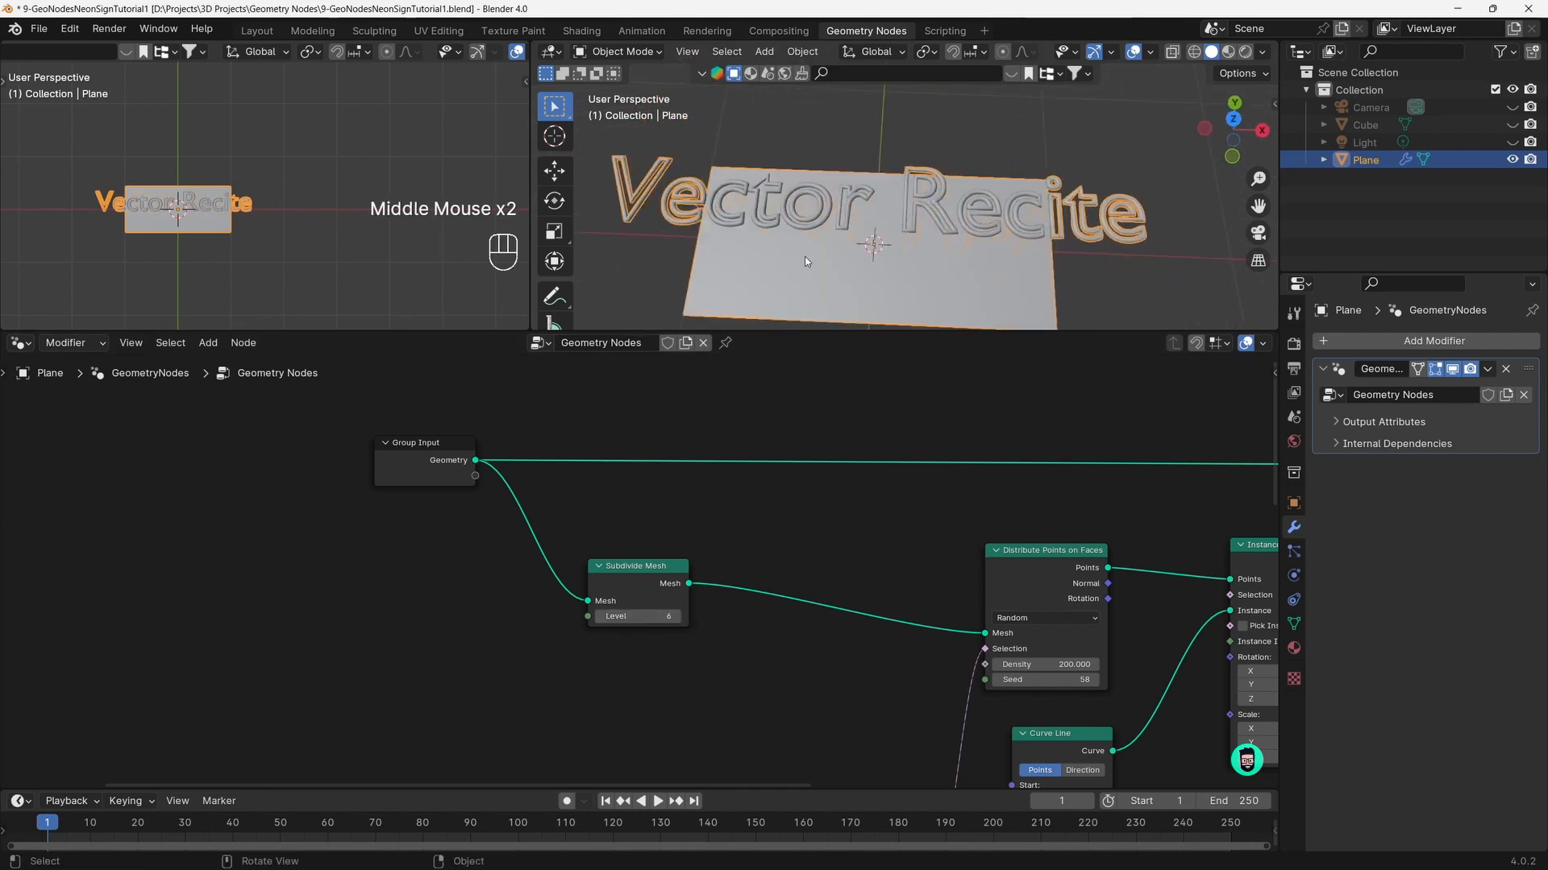
{"action": "middle_click_drag", "start_coordinate": [804, 256], "coordinate": [932, 218], "text": "shift"}
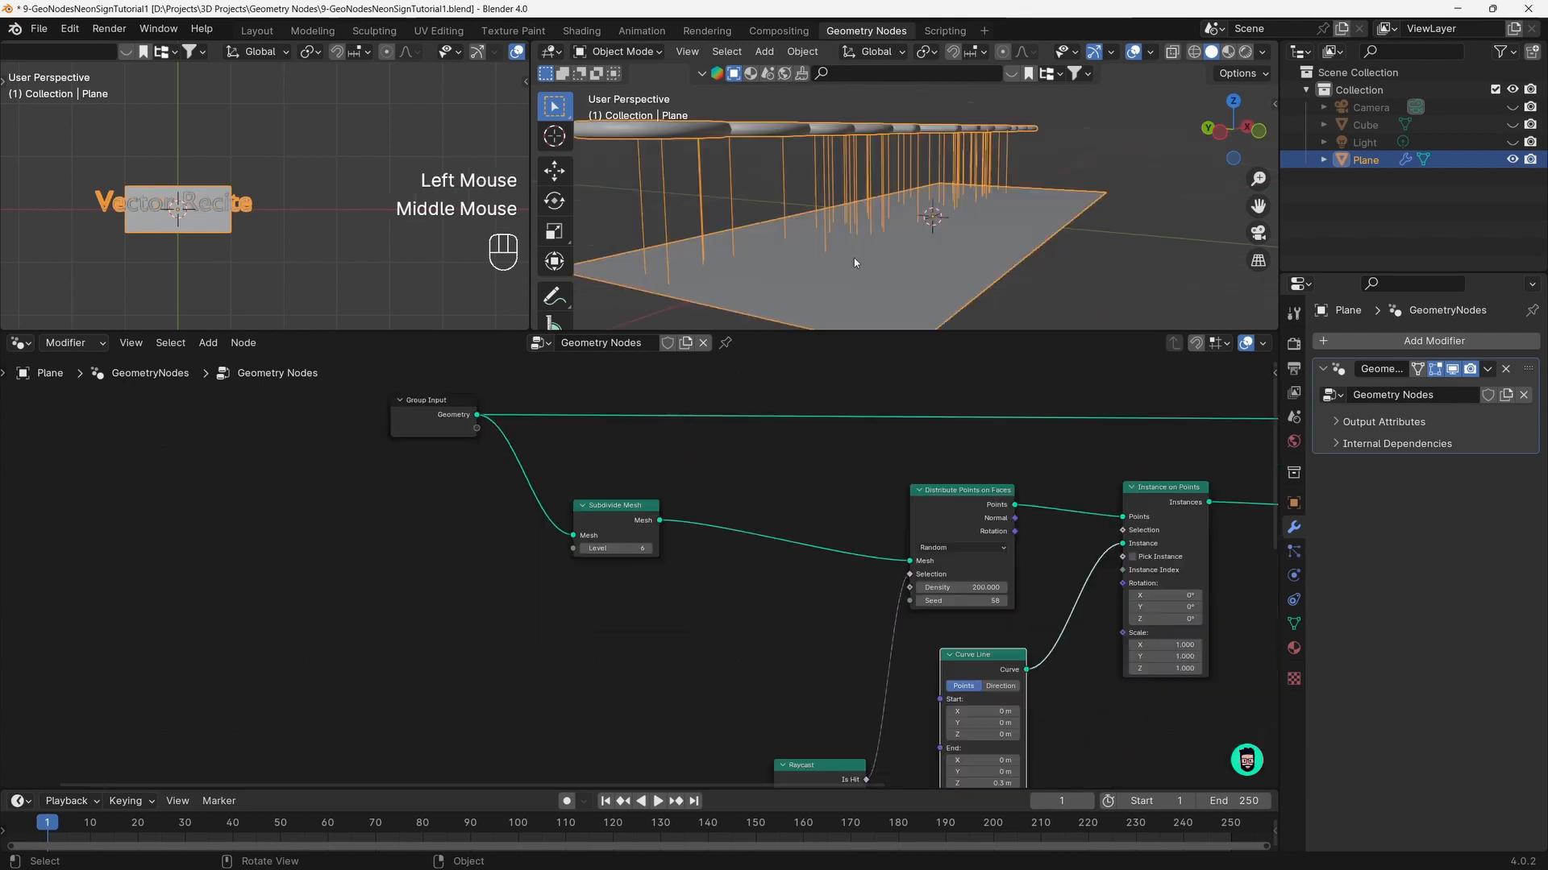
In top view, scale the plane's mesh along X in Edit Mode until it extends past both ends of the text
{"action": "middle_click_drag", "start_coordinate": [838, 266], "coordinate": [808, 299]}
{"action": "key", "text": "KP_7"}
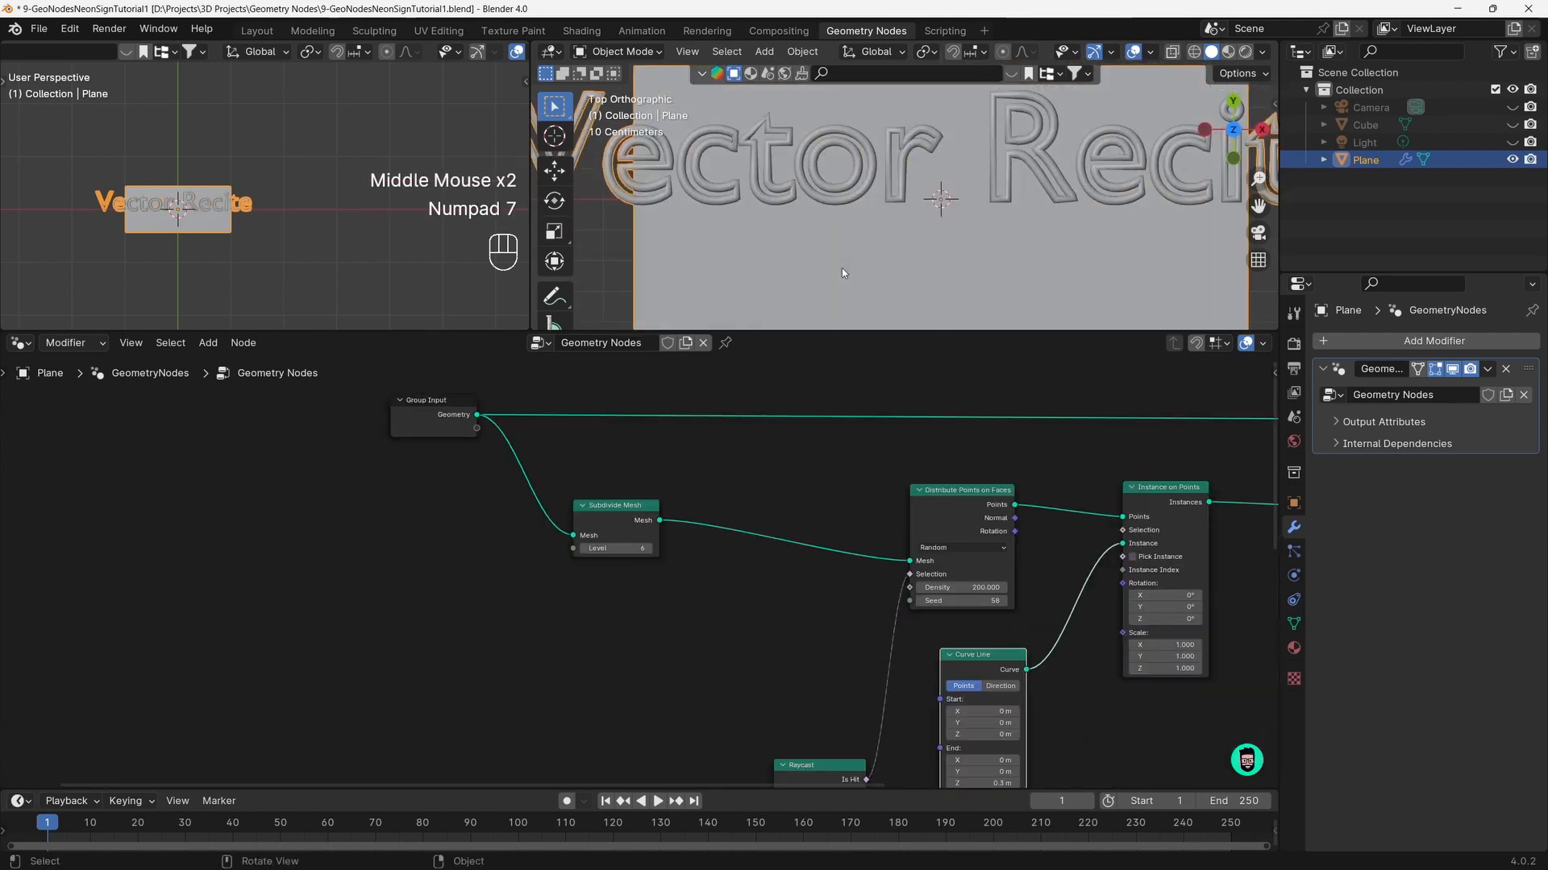
{"action": "scroll", "coordinate": [806, 259], "scroll_direction": "down", "scroll_amount": 3}
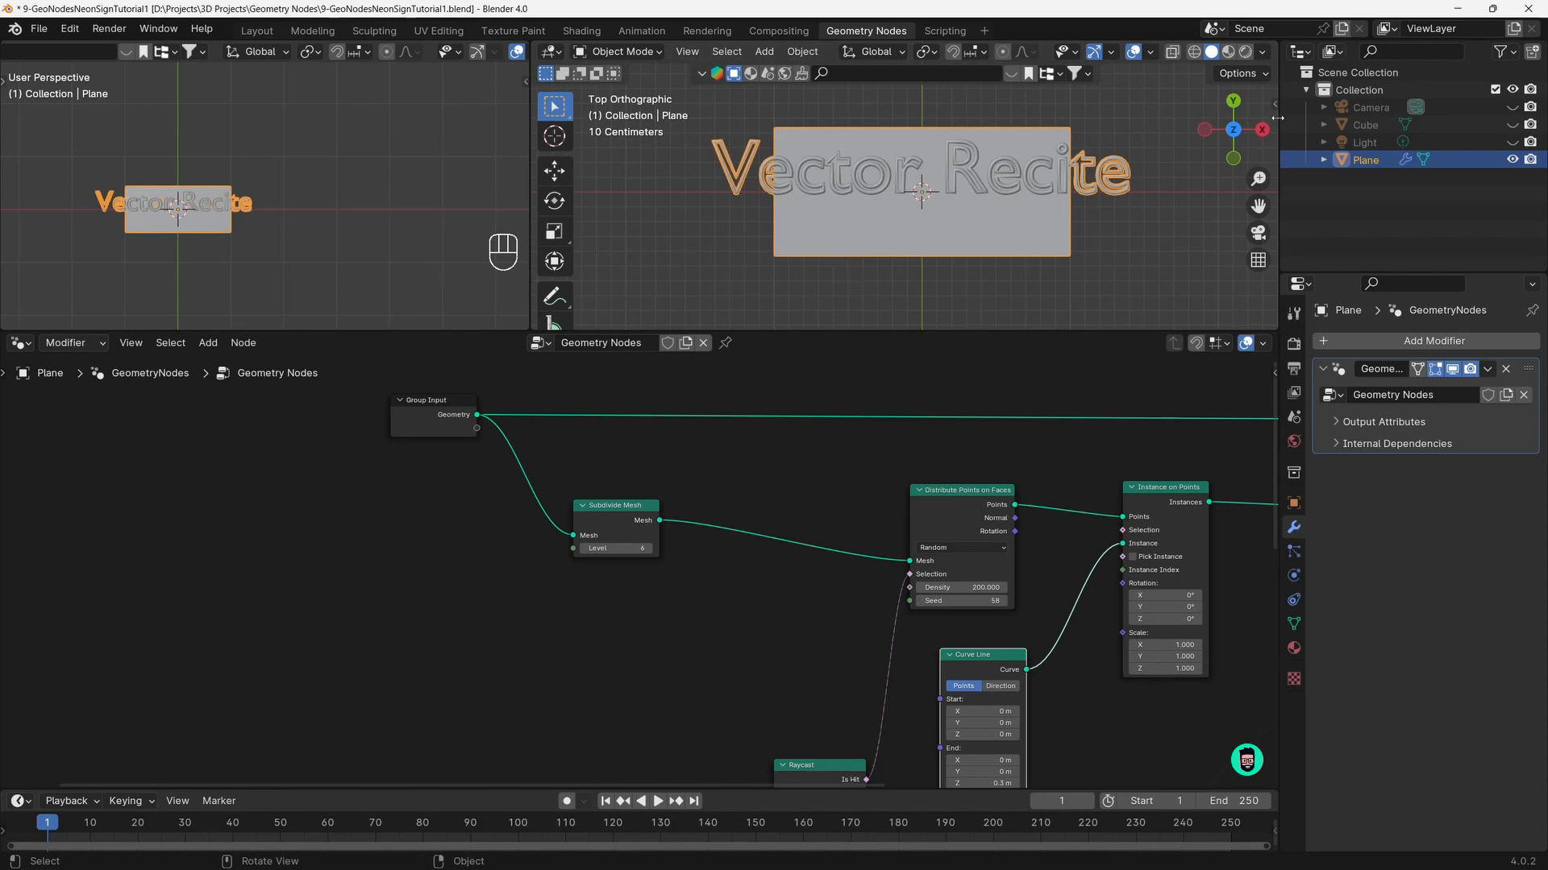
{"action": "left_click", "coordinate": [1233, 131]}
{"action": "left_click", "coordinate": [1234, 133]}
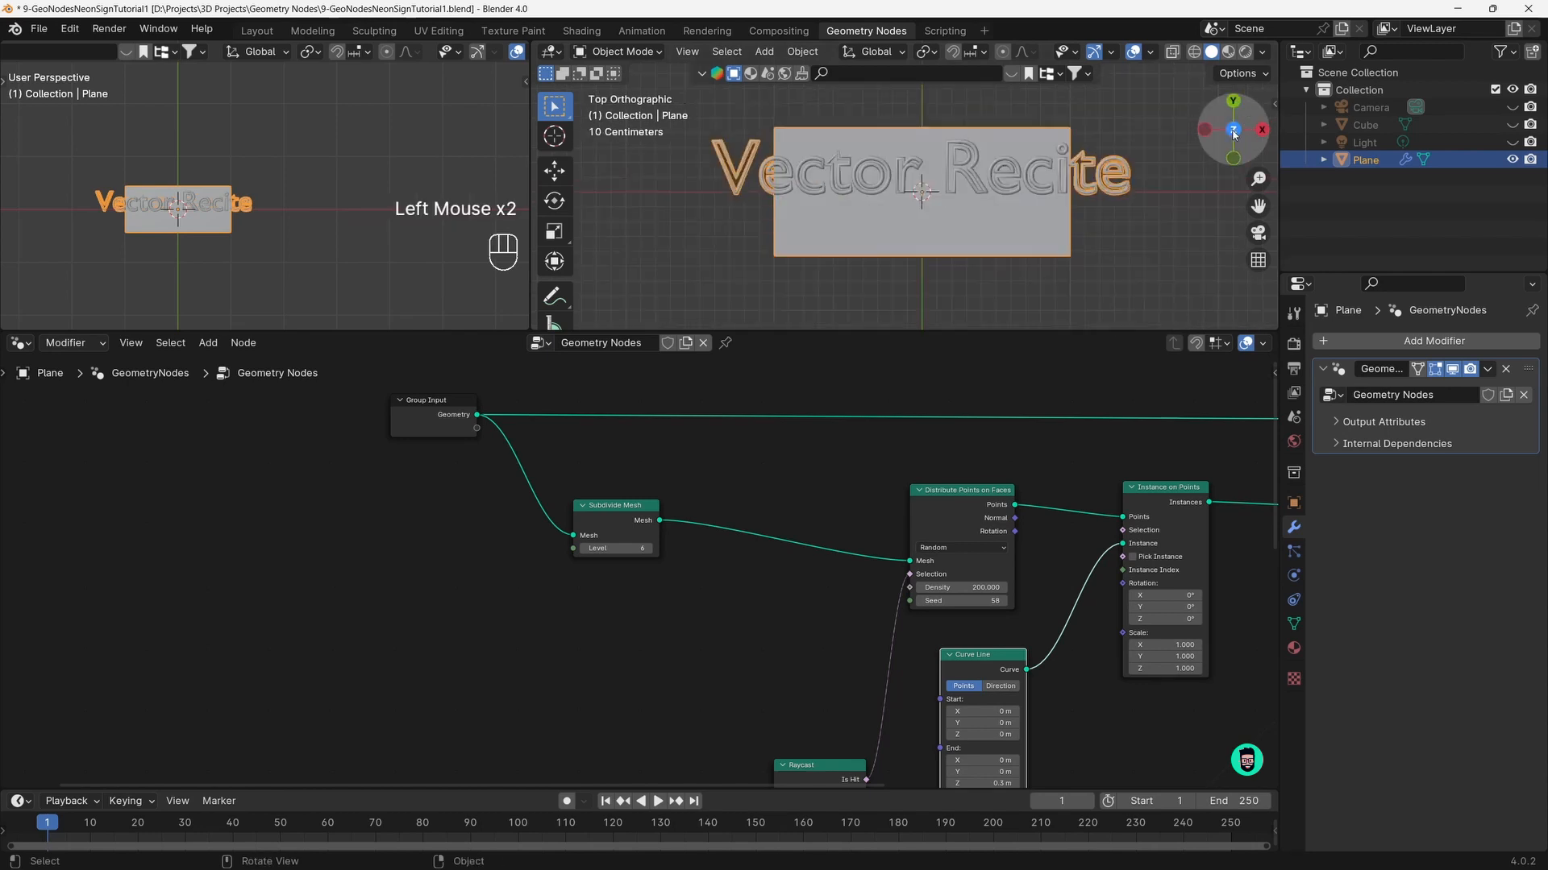
{"action": "middle_click_drag", "start_coordinate": [958, 241], "coordinate": [936, 268], "text": "shift"}
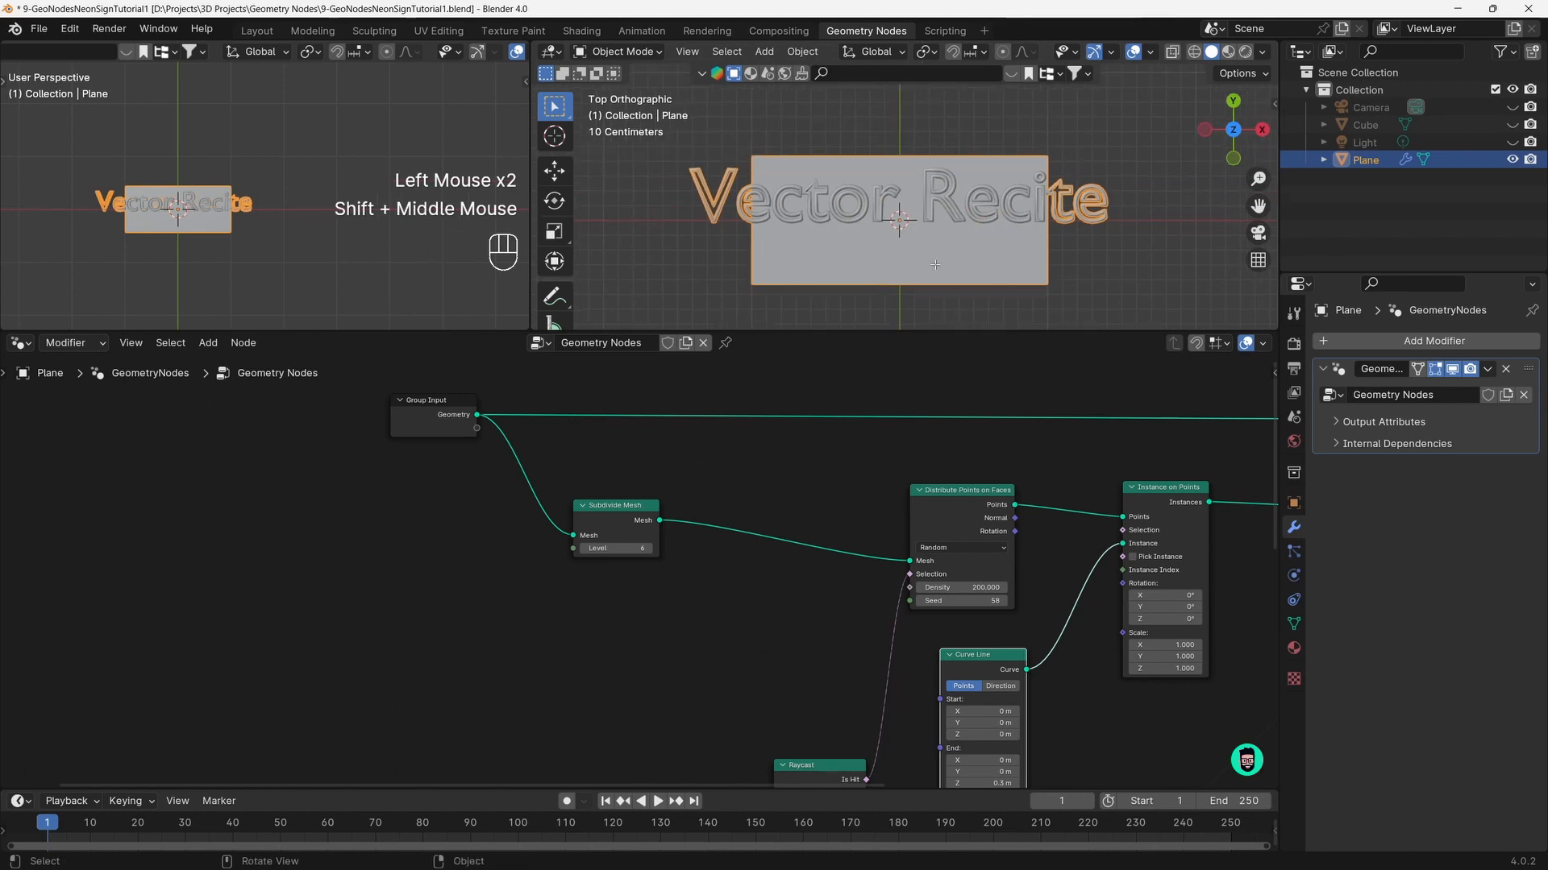
{"action": "key", "text": "Tab"}
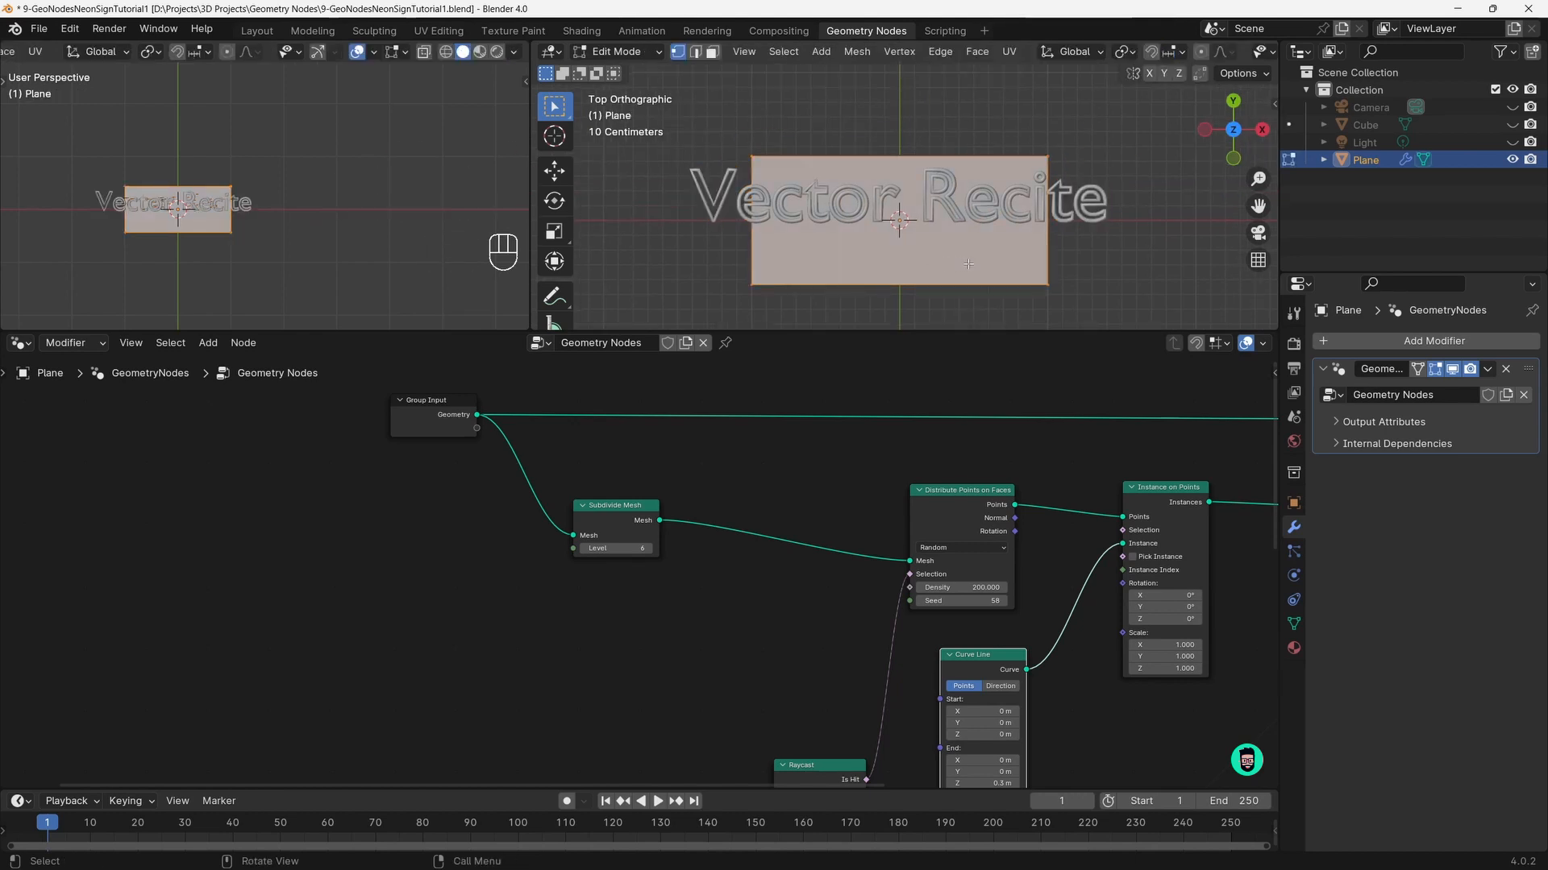
{"action": "key", "text": "s"}
{"action": "key", "text": "x"}
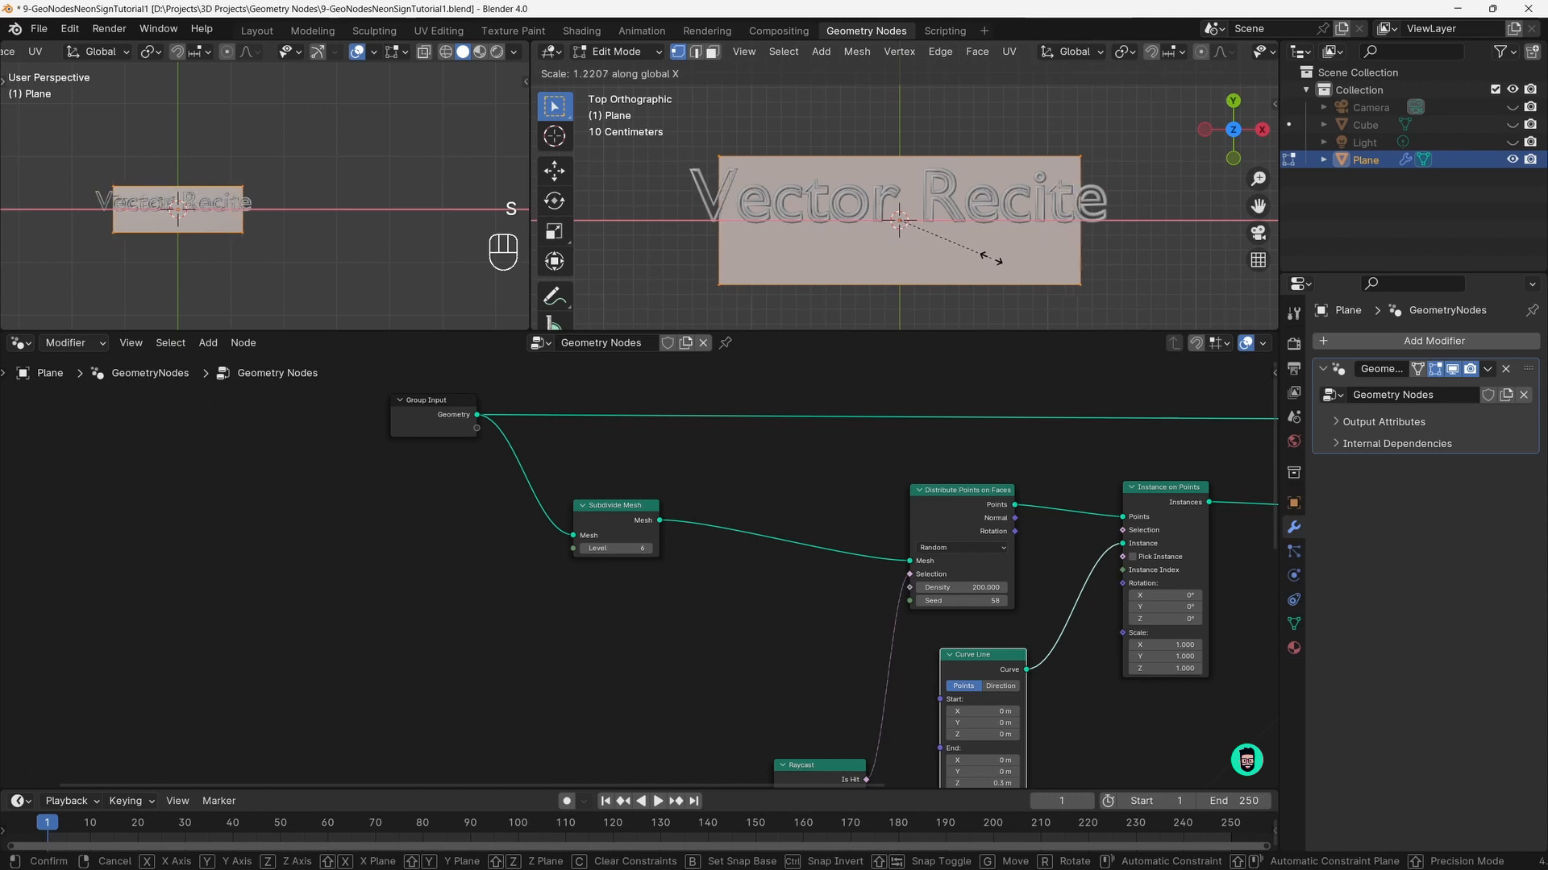
{"action": "left_click", "coordinate": [1022, 256]}
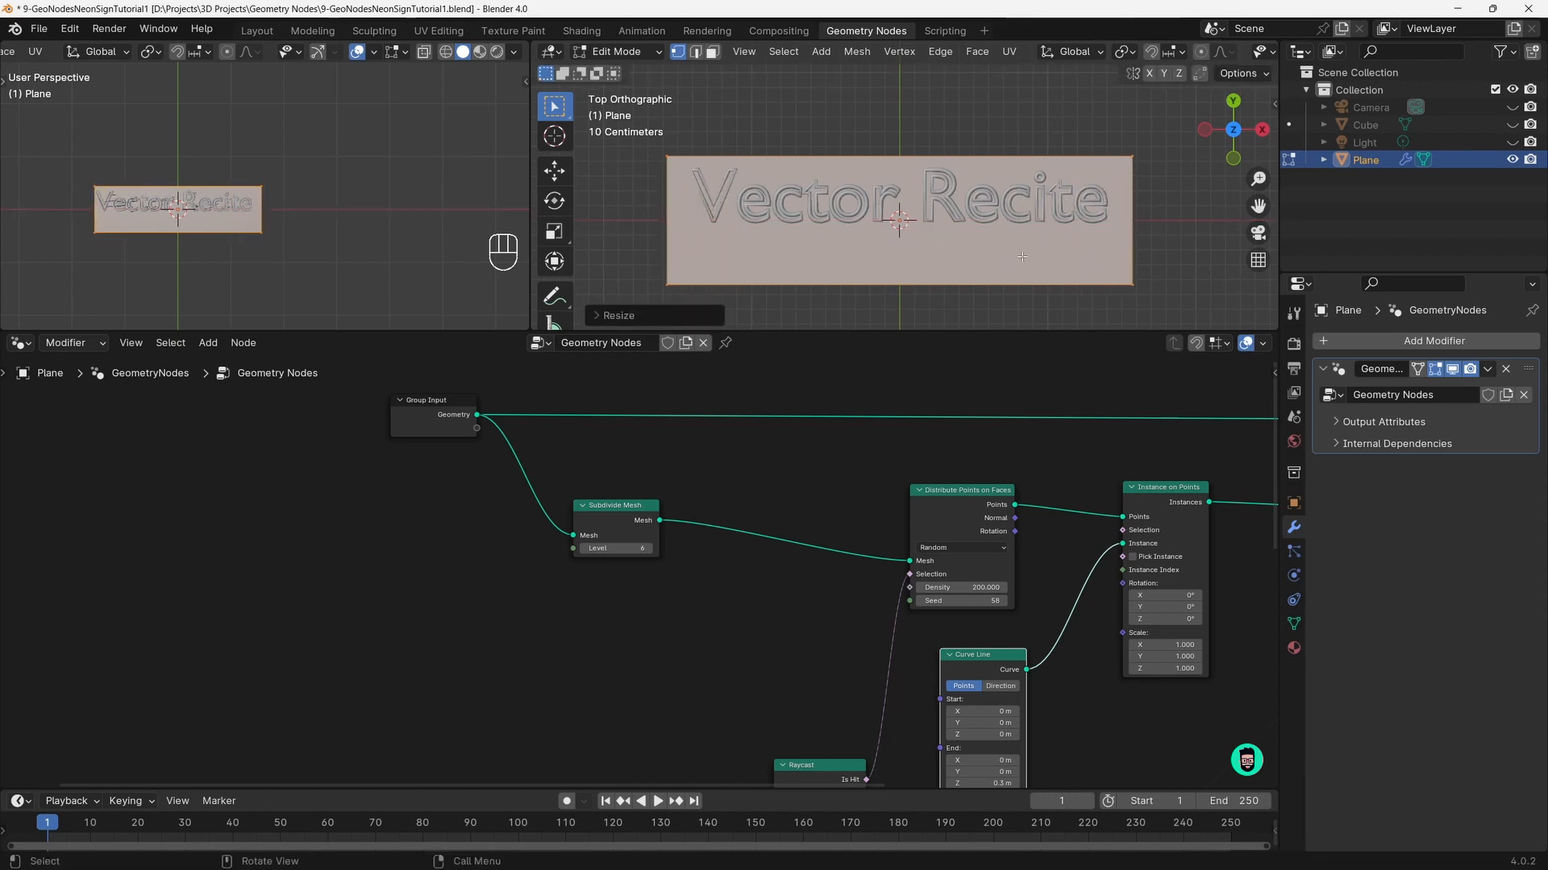
Move the plane's mesh about 0.14 m along Y to centre it behind the text, and return to Object Mode
{"action": "key", "text": "g"}
{"action": "key", "text": "y"}
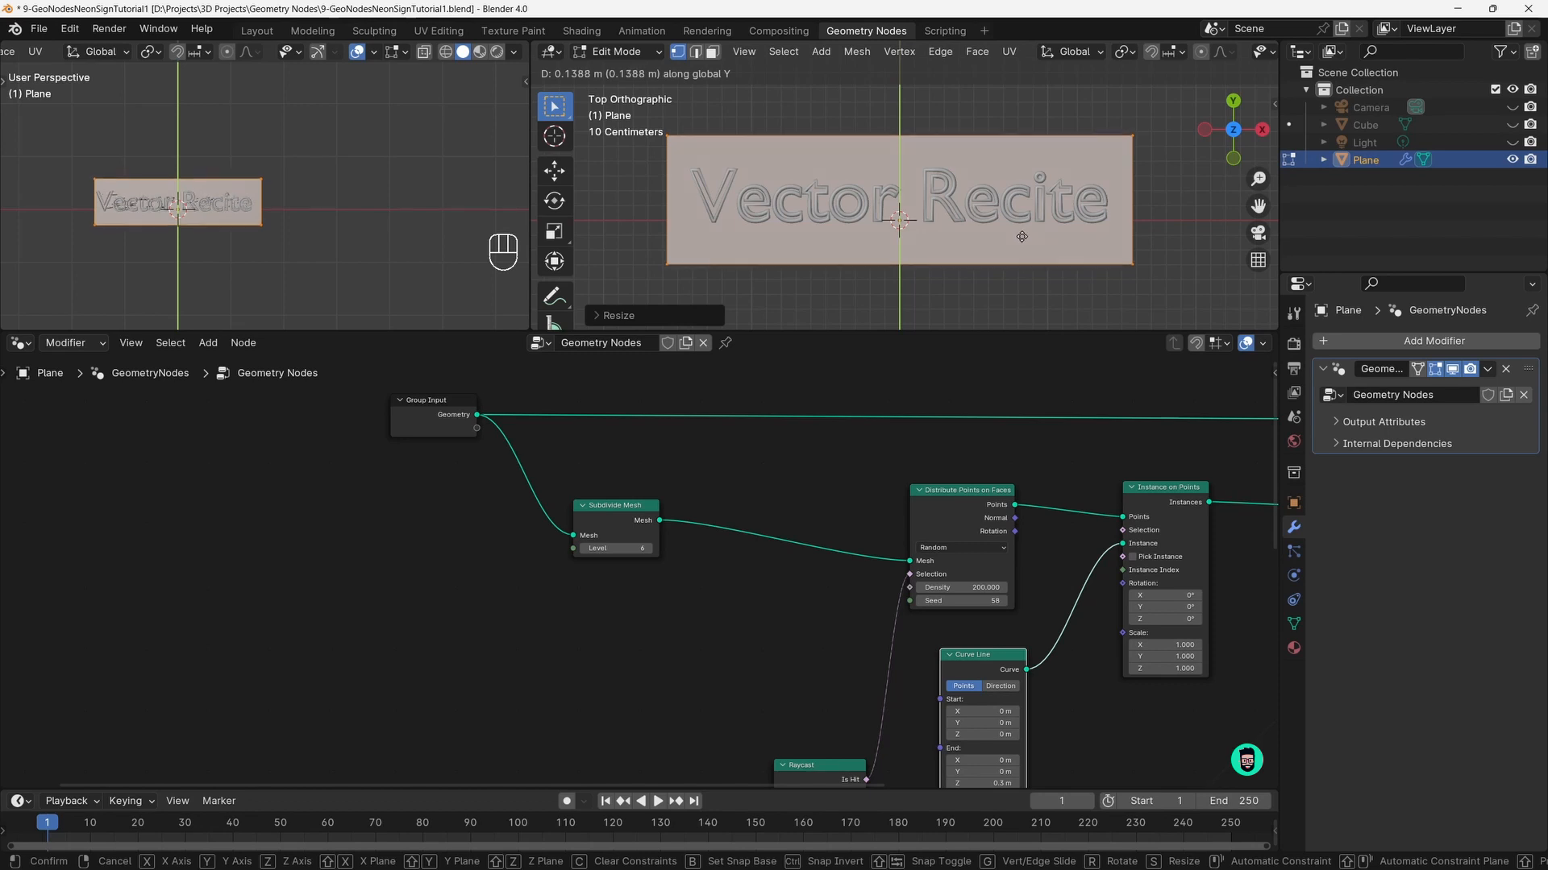
{"action": "left_click", "coordinate": [1021, 234]}
{"action": "key", "text": "Tab"}
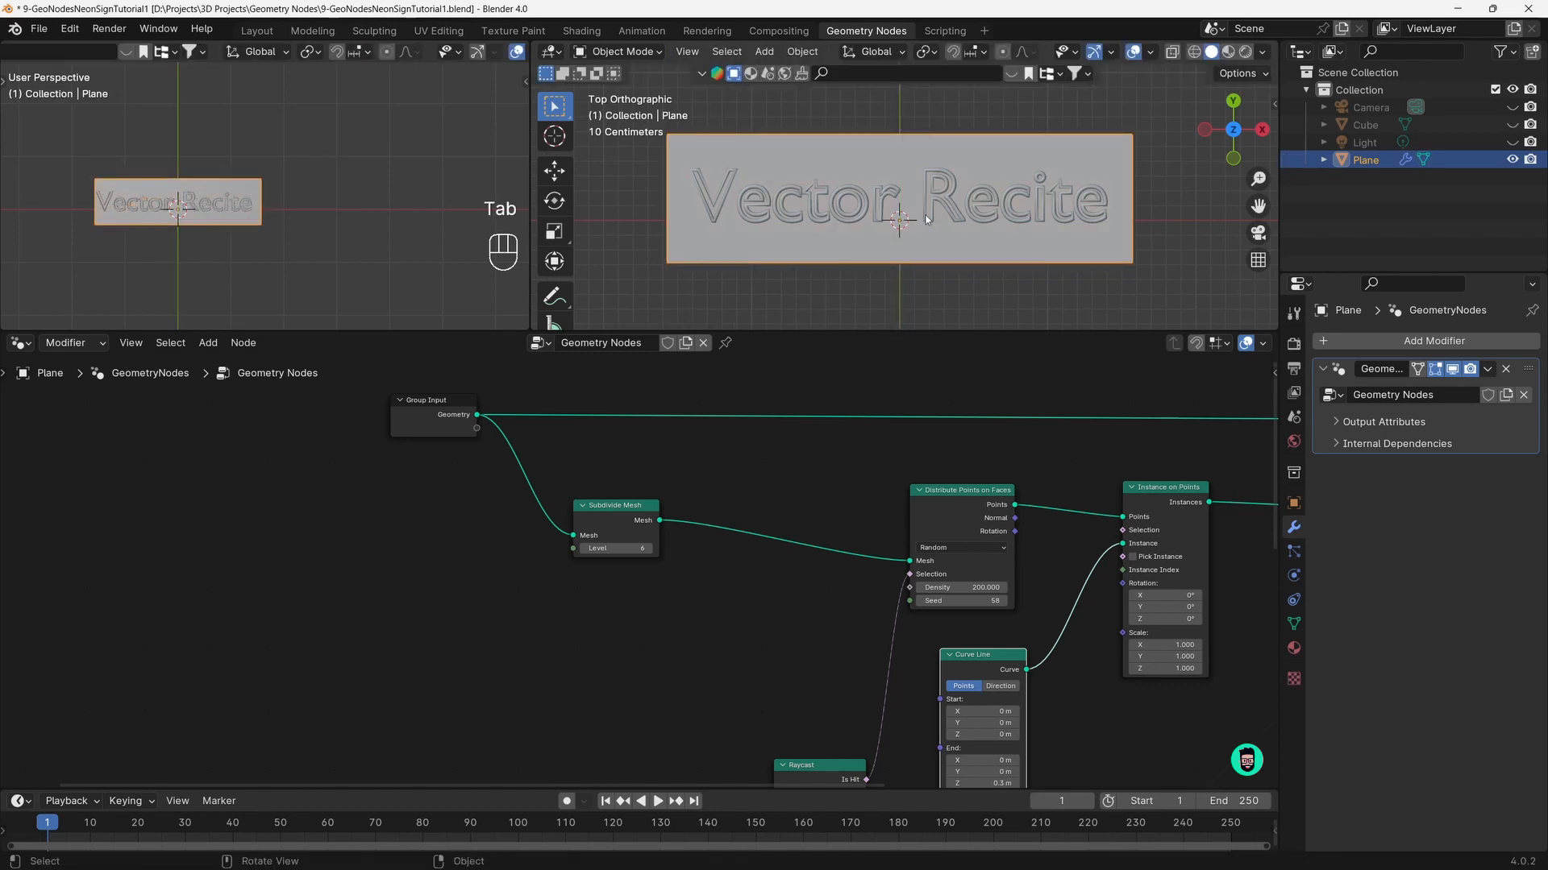
Examine from several angles how the curve lines rise from the plane to the text
{"action": "middle_click_drag", "start_coordinate": [927, 219], "coordinate": [899, 211]}
{"action": "middle_click_drag", "start_coordinate": [898, 211], "coordinate": [974, 278]}
{"action": "scroll", "coordinate": [892, 205], "scroll_direction": "up", "scroll_amount": 2}
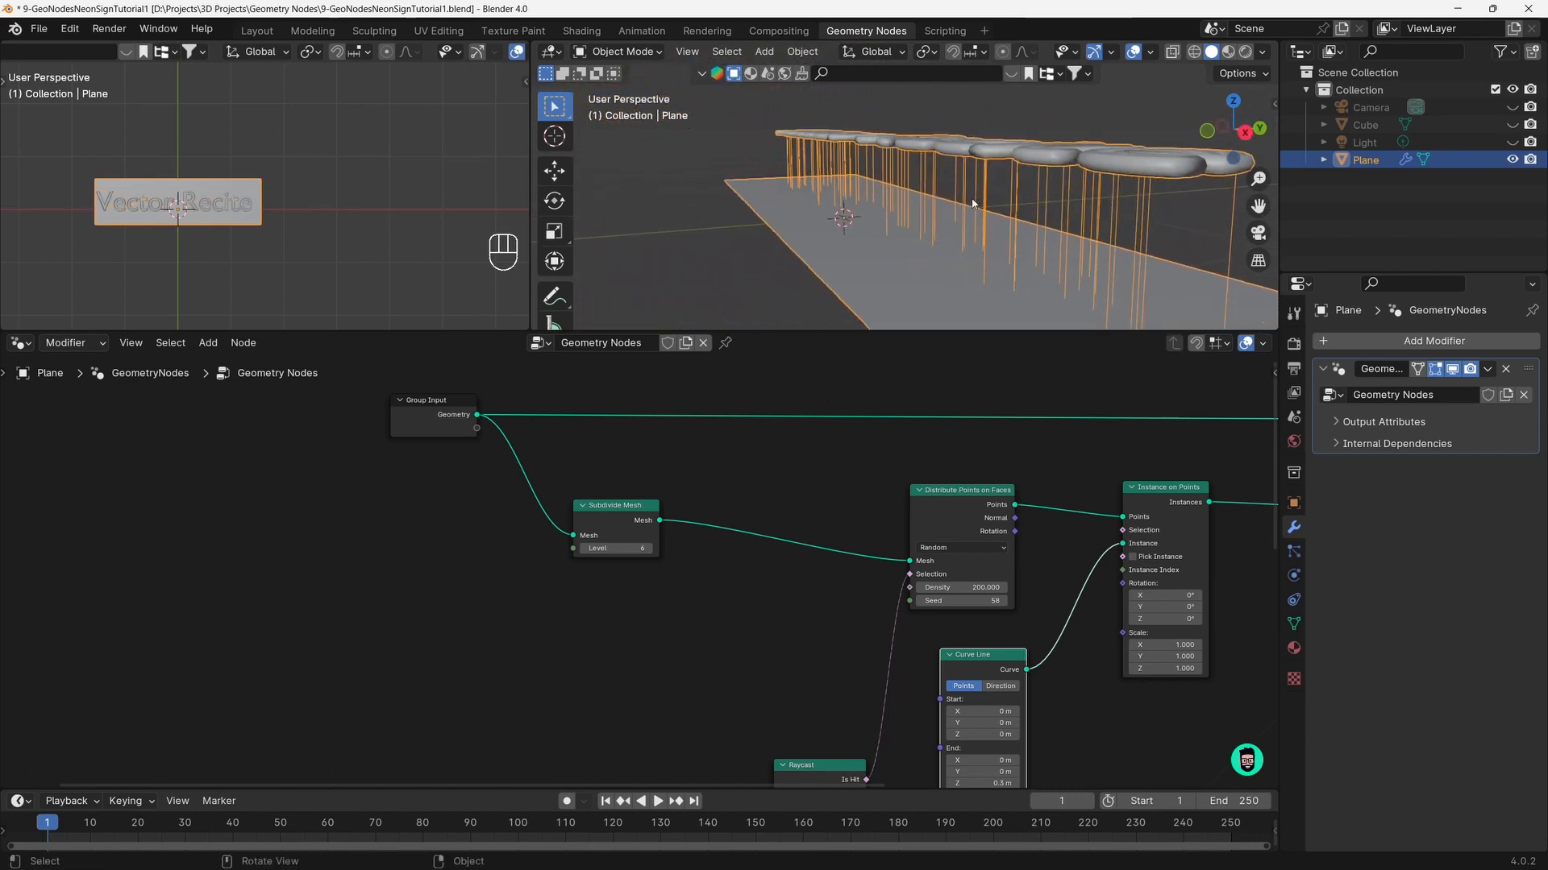
{"action": "scroll", "coordinate": [973, 203], "scroll_direction": "down", "scroll_amount": 1}
{"action": "scroll", "coordinate": [973, 203], "scroll_direction": "up", "scroll_amount": 1}
{"action": "middle_click_drag", "start_coordinate": [972, 203], "coordinate": [796, 127]}
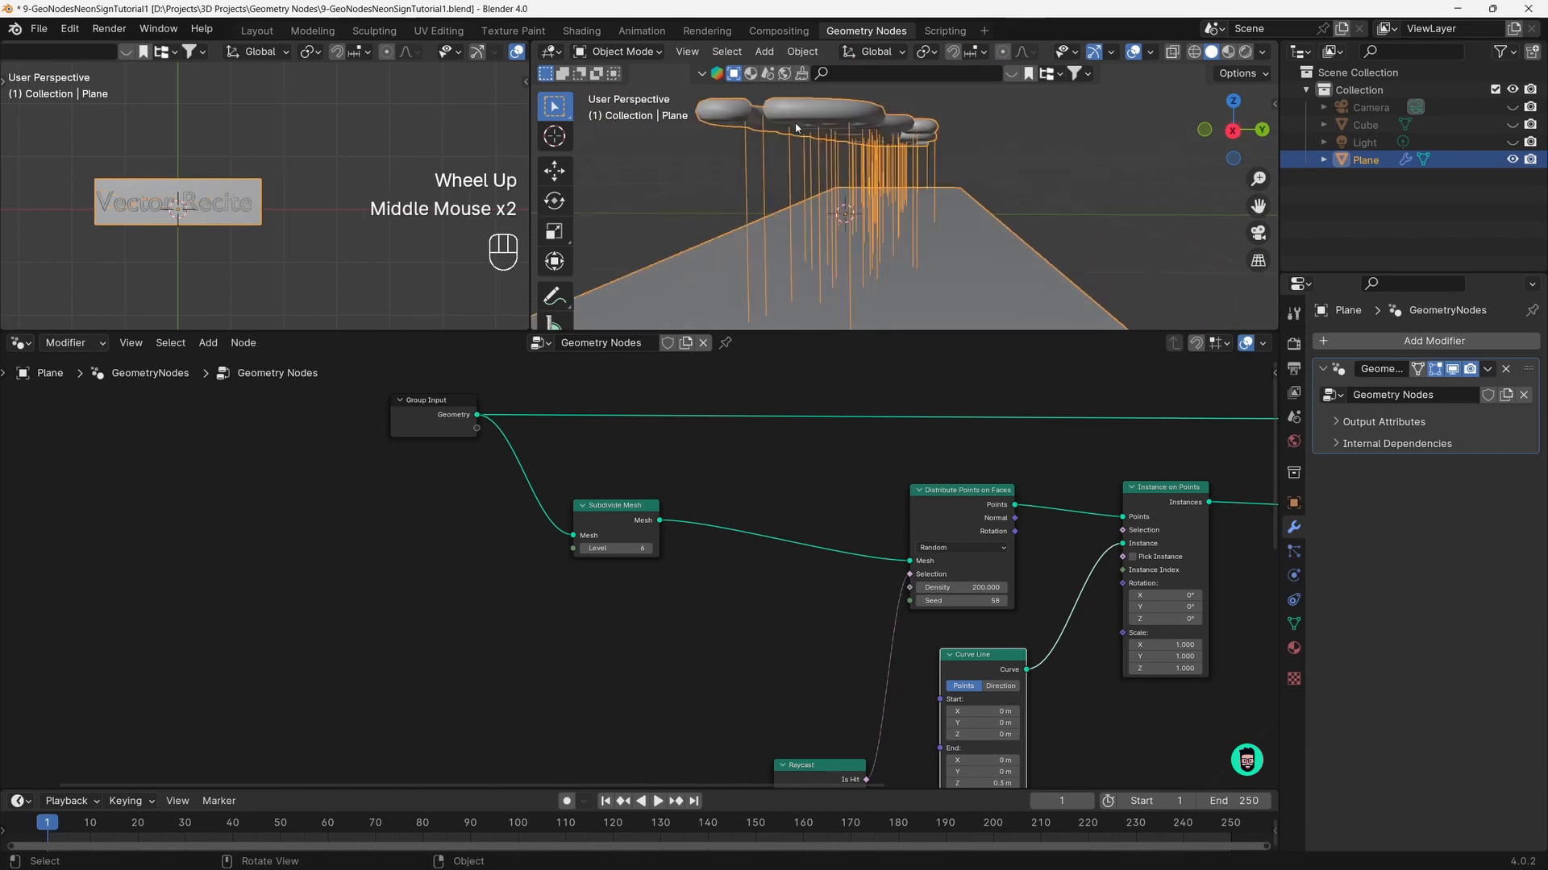
{"action": "scroll", "coordinate": [840, 123], "scroll_direction": "down", "scroll_amount": 2}
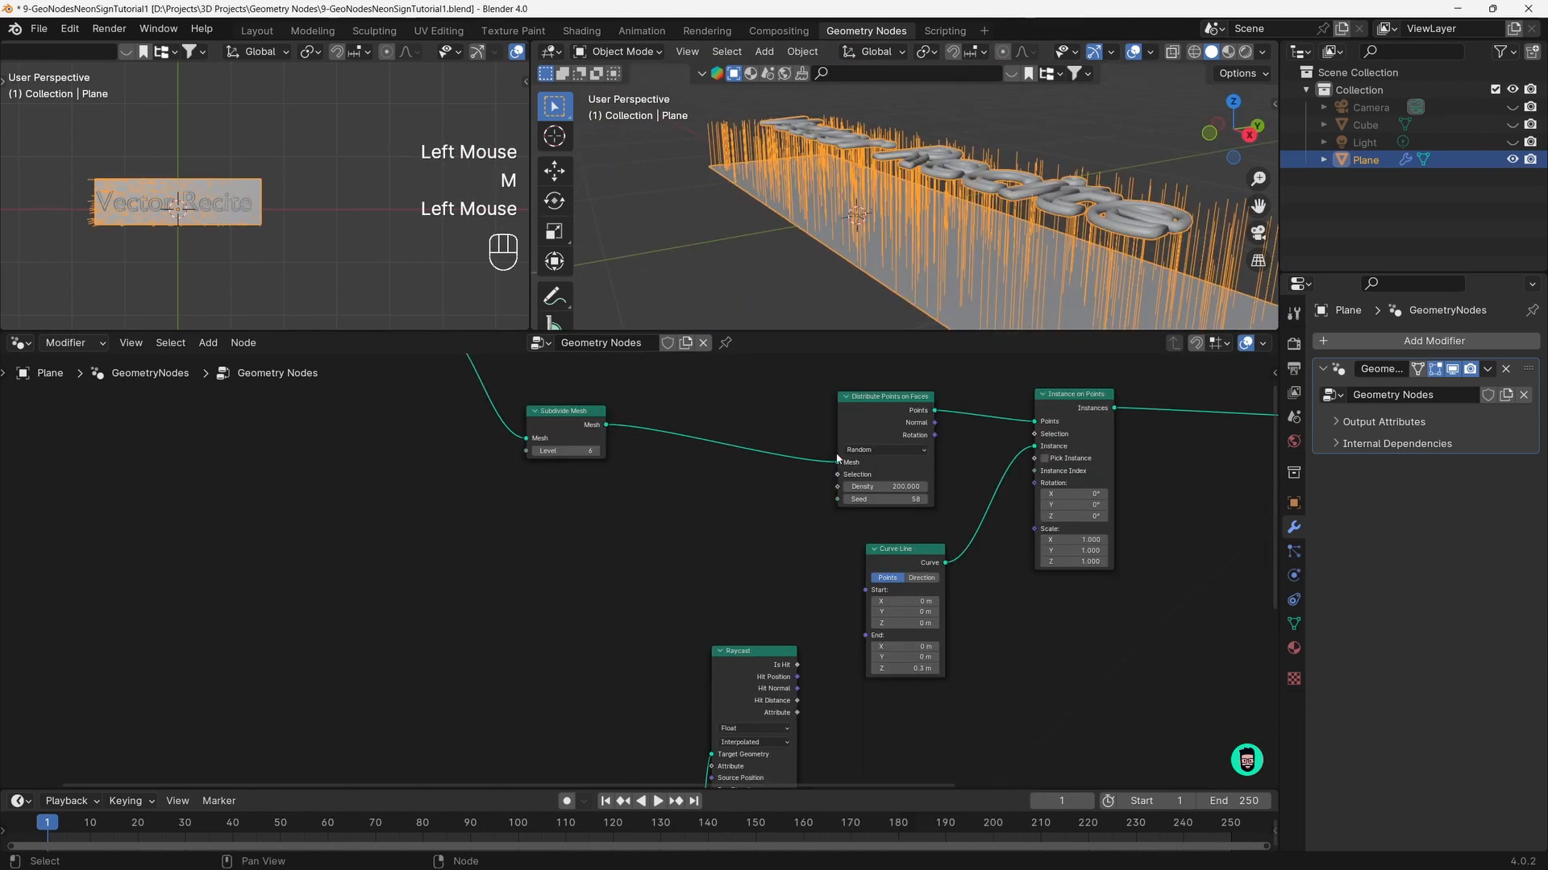
Reconnect the Raycast node's Is Hit output to the Selection of Distribute Points on Faces
{"action": "middle_click_drag", "start_coordinate": [935, 323], "coordinate": [871, 314]}
{"action": "left_click_drag", "start_coordinate": [796, 665], "coordinate": [816, 629]}
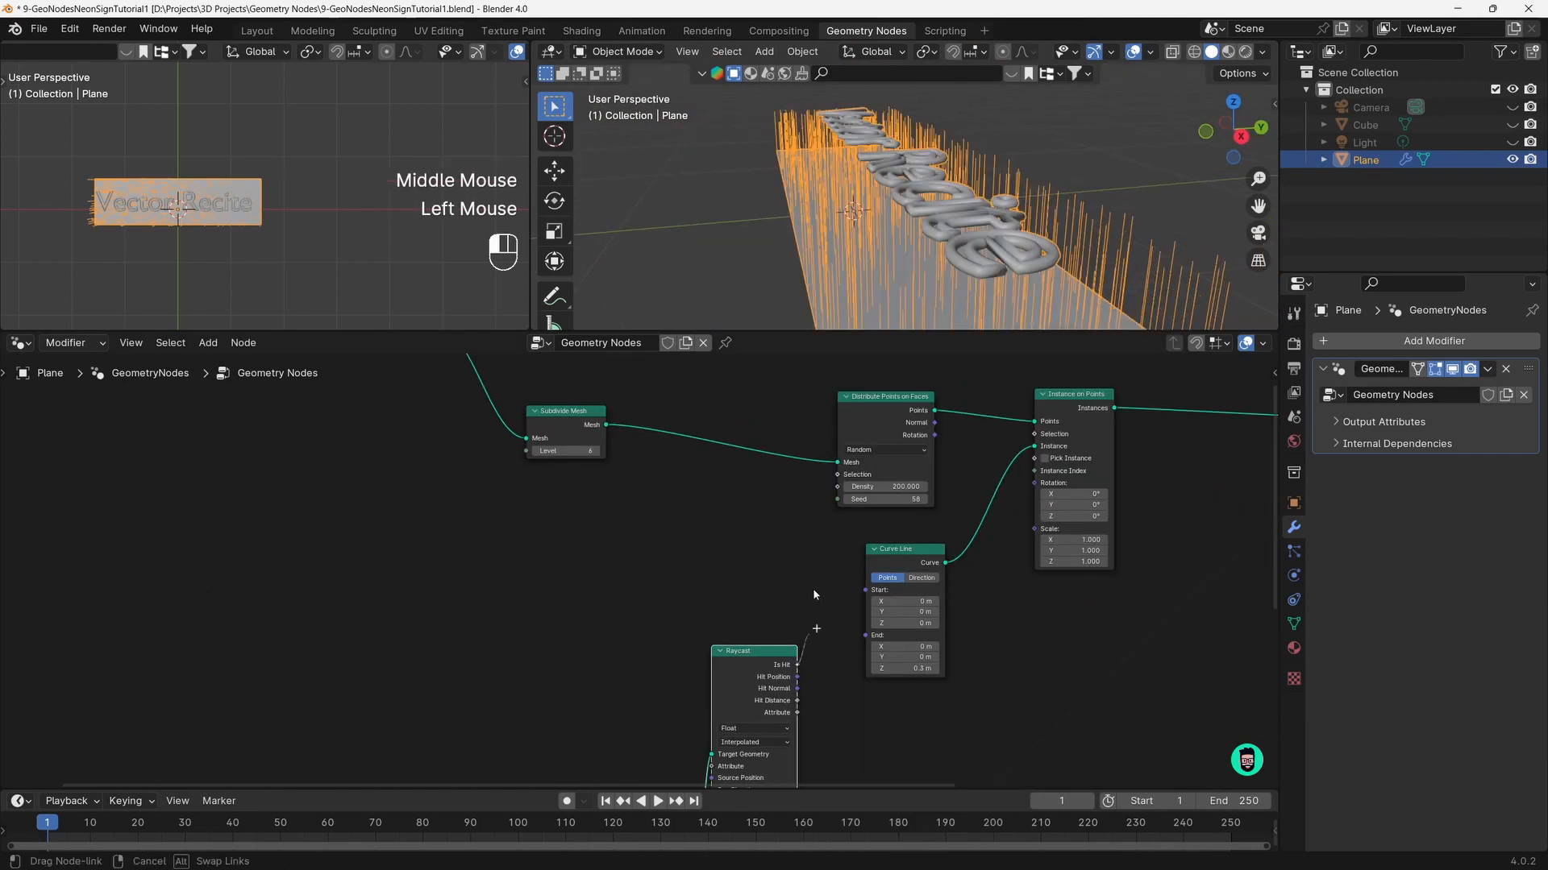
{"action": "left_click_drag", "start_coordinate": [787, 495], "coordinate": [838, 474]}
{"action": "middle_click_drag", "start_coordinate": [843, 234], "coordinate": [943, 234]}
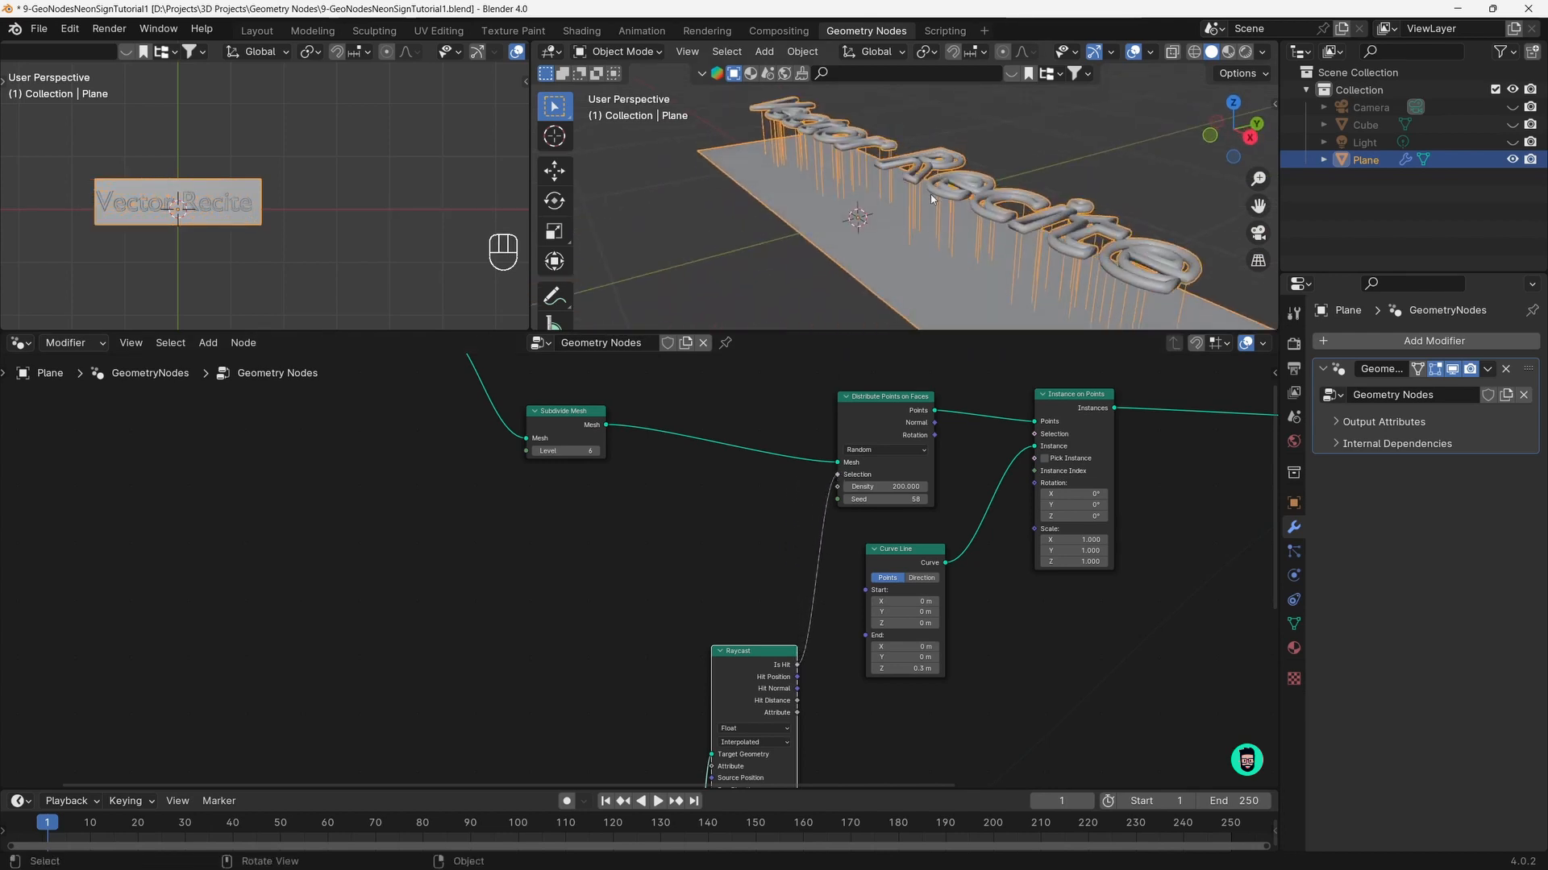
Move the text nodes and Raycast node away from the point distribution nodes, and shift Raycast slightly back toward them
{"action": "scroll", "coordinate": [725, 655], "scroll_direction": "down", "scroll_amount": 3}
{"action": "left_click", "coordinate": [717, 620]}
{"action": "middle_click_drag", "start_coordinate": [717, 620], "coordinate": [766, 516]}
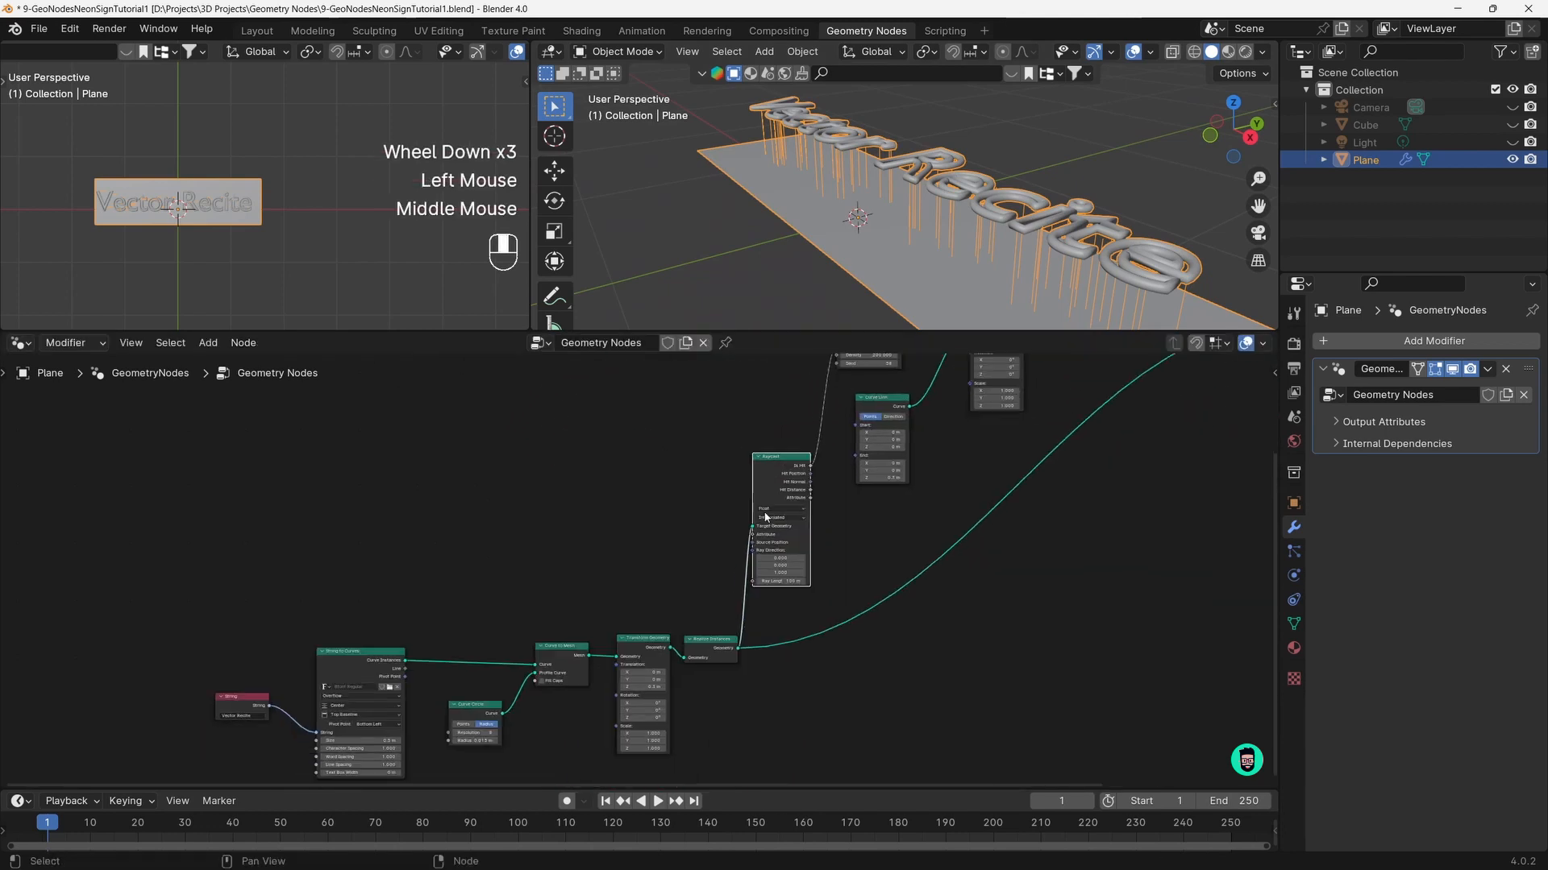
{"action": "scroll", "coordinate": [733, 627], "scroll_direction": "down", "scroll_amount": 3}
{"action": "middle_click_drag", "start_coordinate": [721, 632], "coordinate": [718, 716]}
{"action": "scroll", "coordinate": [719, 715], "scroll_direction": "down", "scroll_amount": 1}
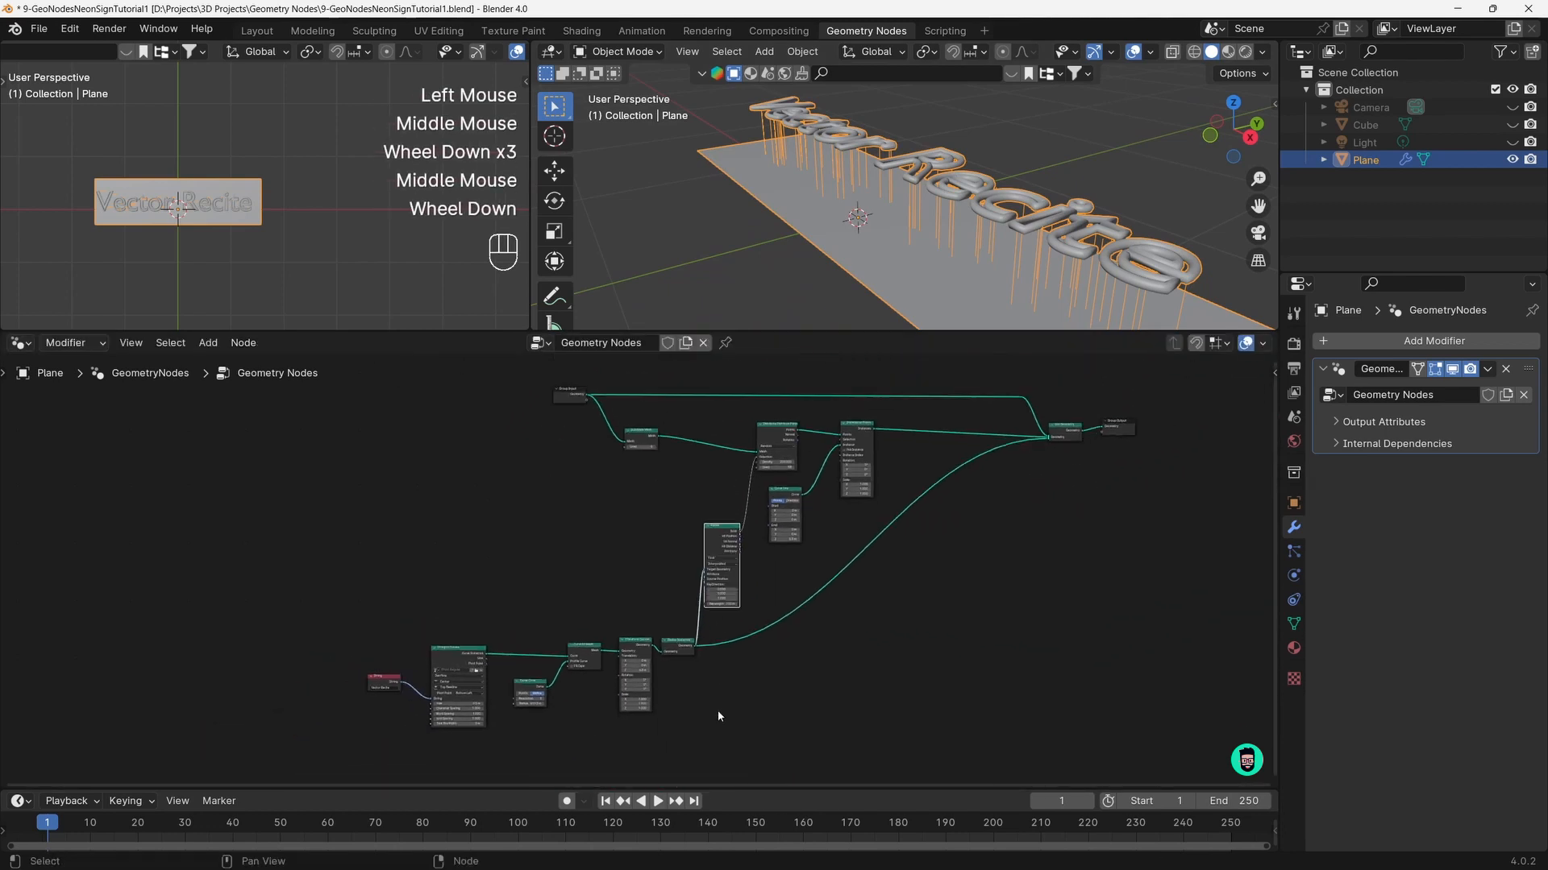
{"action": "left_click_drag", "start_coordinate": [727, 763], "coordinate": [403, 536]}
{"action": "key", "text": "g"}
{"action": "left_click", "coordinate": [344, 518]}
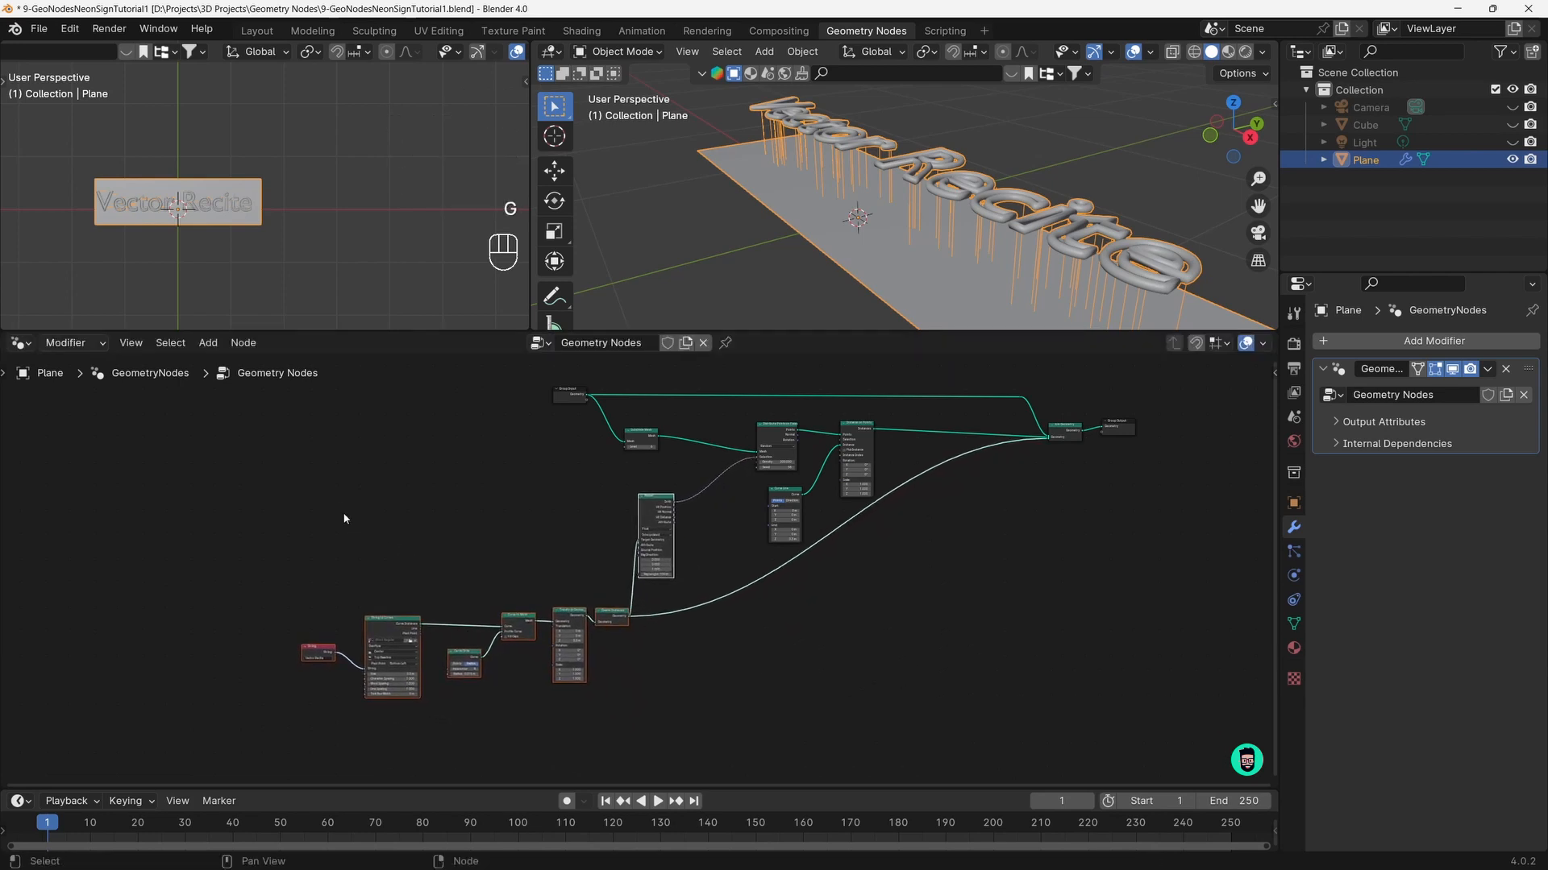
{"action": "left_click", "coordinate": [645, 503]}
{"action": "left_click_drag", "start_coordinate": [644, 503], "coordinate": [676, 507]}
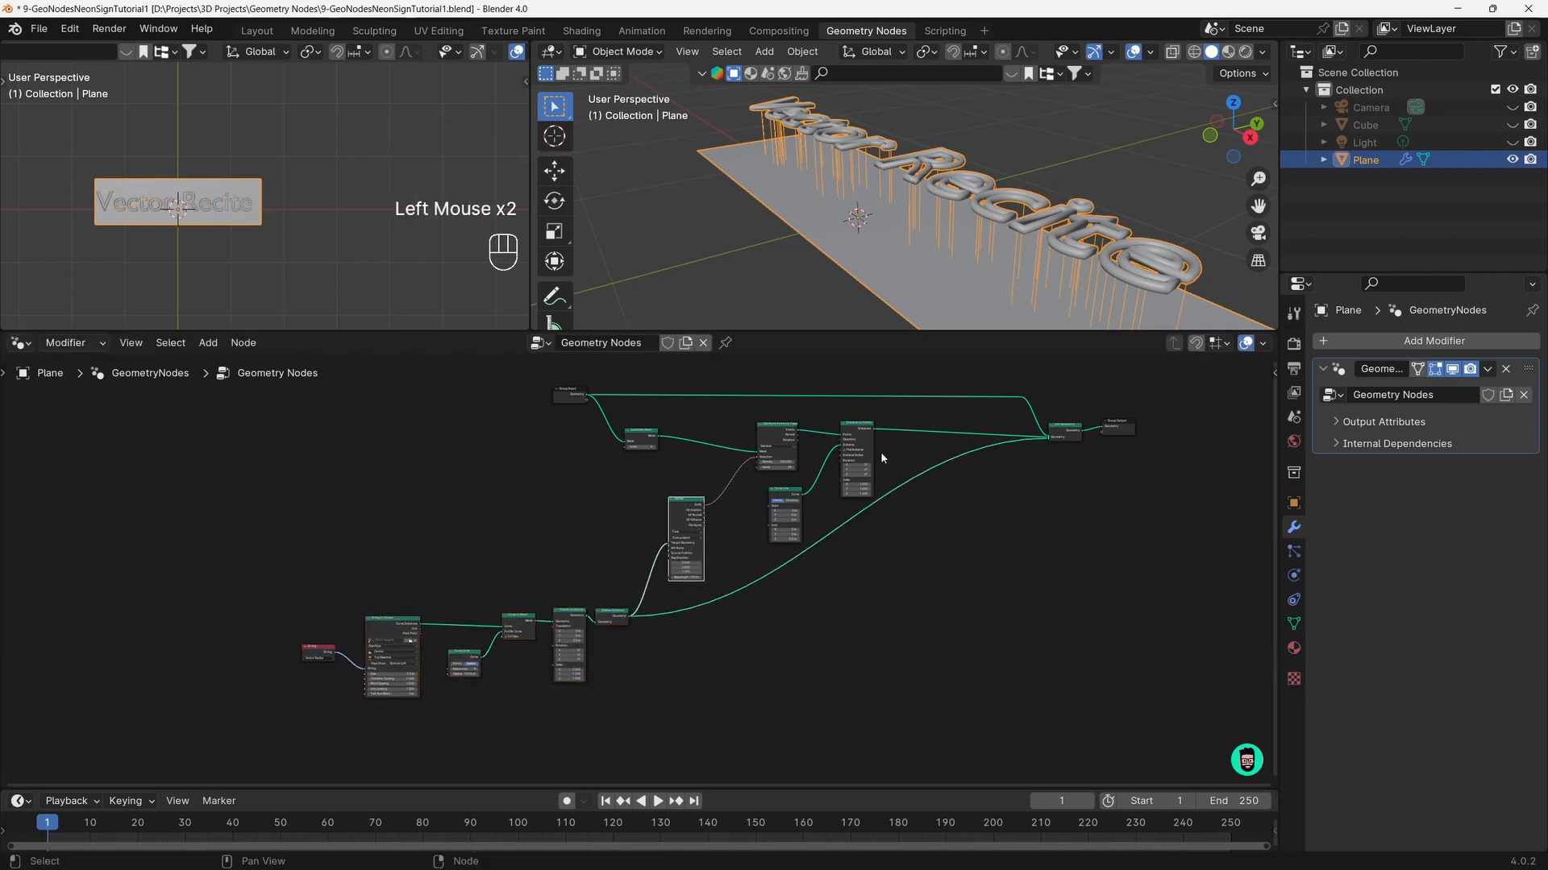
Add a reroute point on the link from Realize Instances to Join Geometry and route it below the other nodes, near Join Geometry
{"action": "scroll", "coordinate": [909, 461], "scroll_direction": "up", "scroll_amount": 2}
{"action": "middle_click_drag", "start_coordinate": [909, 461], "coordinate": [877, 488]}
{"action": "scroll", "coordinate": [877, 488], "scroll_direction": "up", "scroll_amount": 3}
{"action": "scroll", "coordinate": [969, 476], "scroll_direction": "down", "scroll_amount": 3}
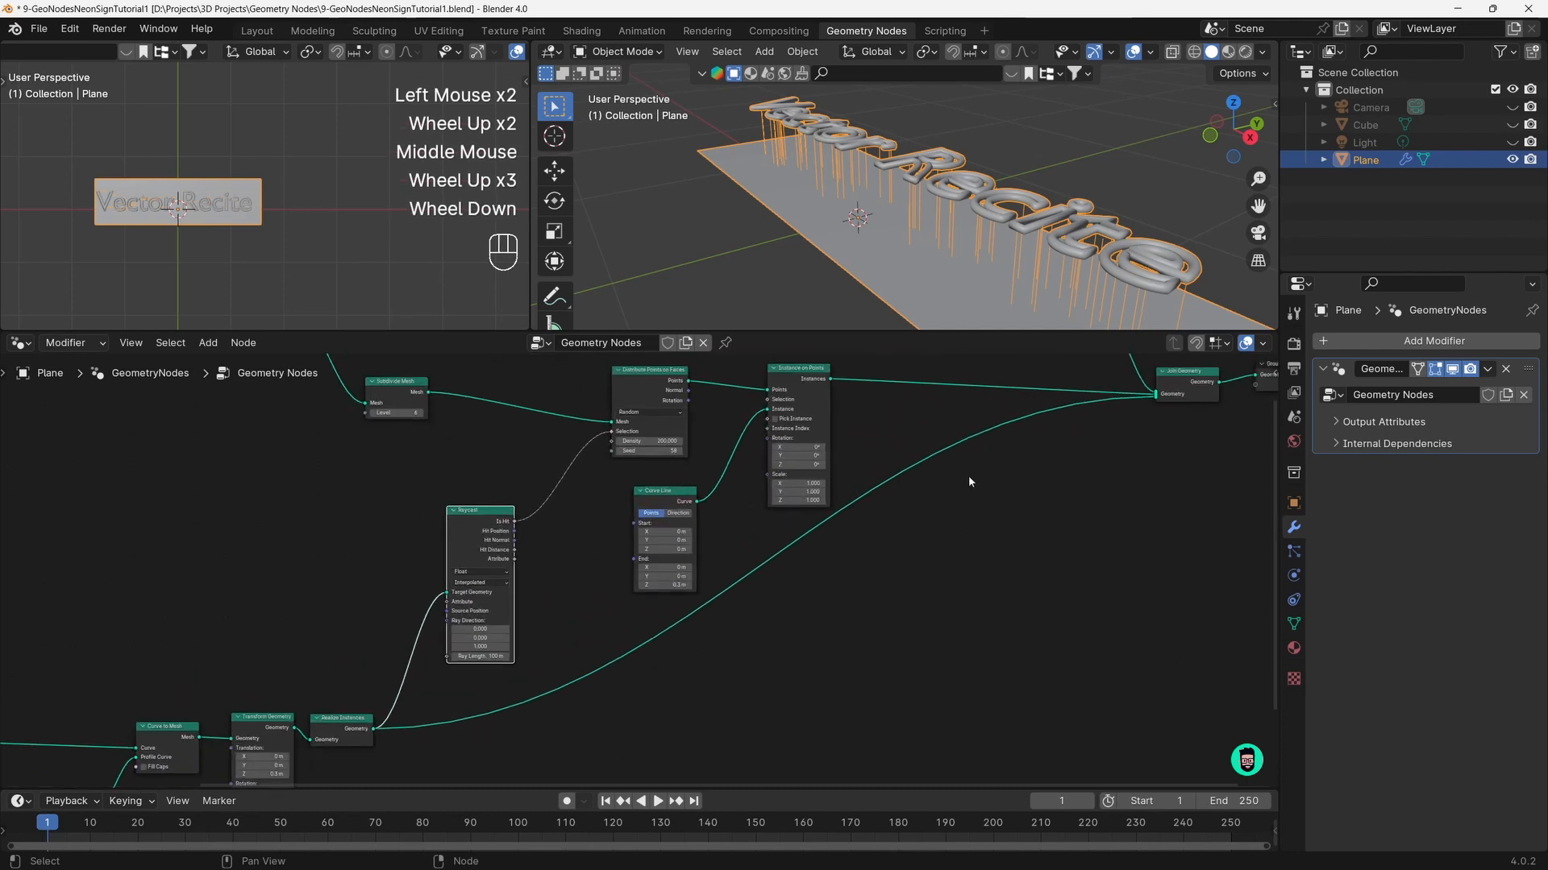
{"action": "right_click_drag", "start_coordinate": [859, 534], "coordinate": [829, 487], "text": "shift"}
{"action": "left_click", "coordinate": [856, 528]}
{"action": "key", "text": "g"}
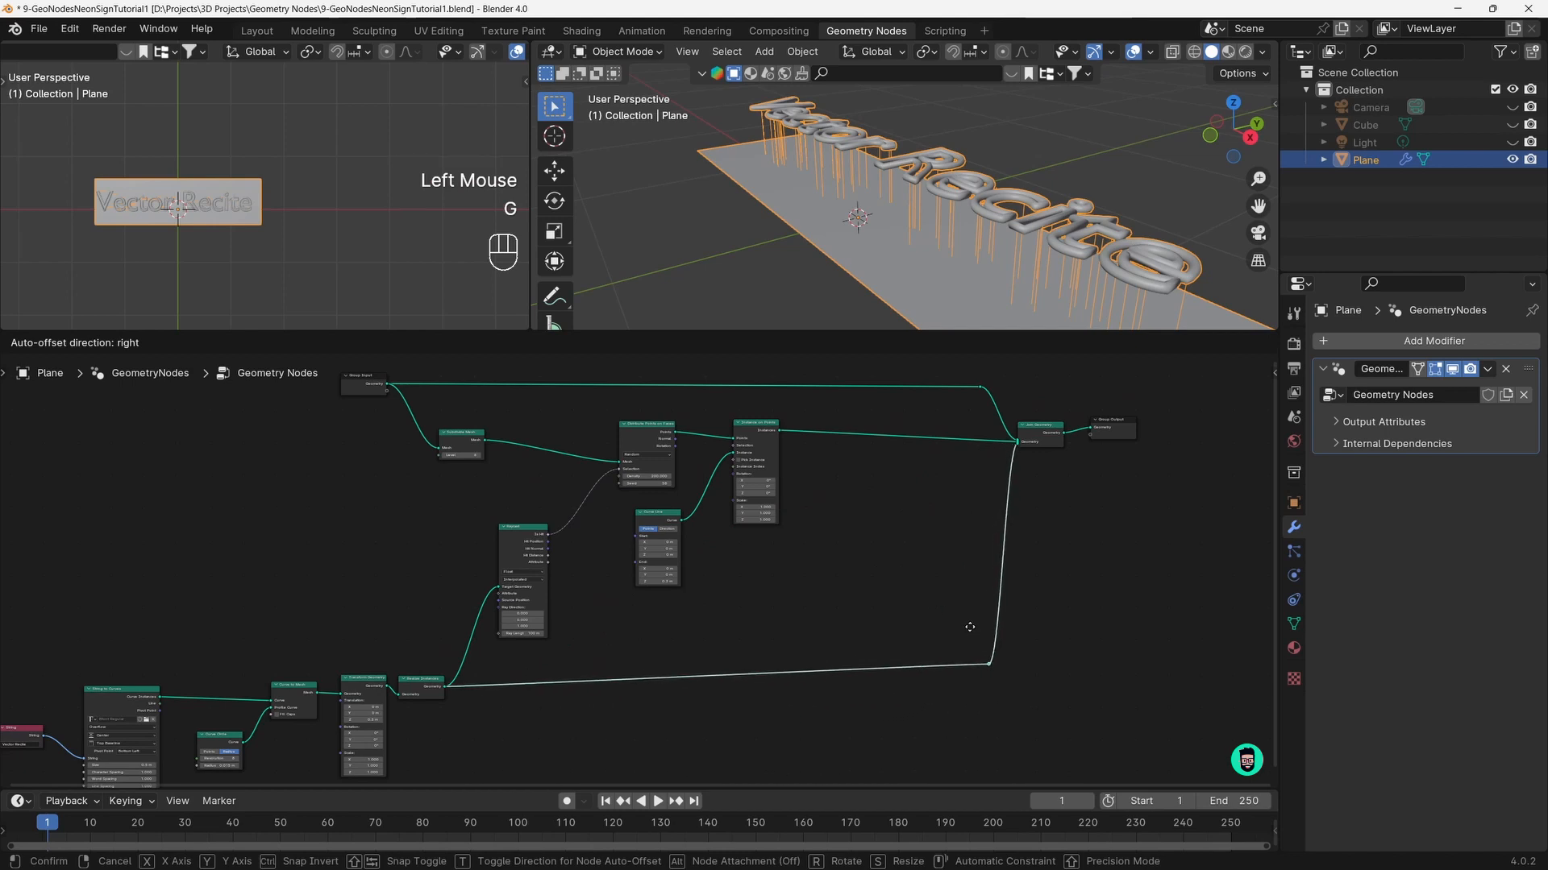
{"action": "left_click", "coordinate": [963, 630]}
Insert a Curve to Mesh node between Instance on Points and Join Geometry
{"action": "scroll", "coordinate": [863, 481], "scroll_direction": "up", "scroll_amount": 3}
{"action": "middle_click_drag", "start_coordinate": [864, 481], "coordinate": [830, 543]}
{"action": "scroll", "coordinate": [951, 469], "scroll_direction": "up", "scroll_amount": 3}
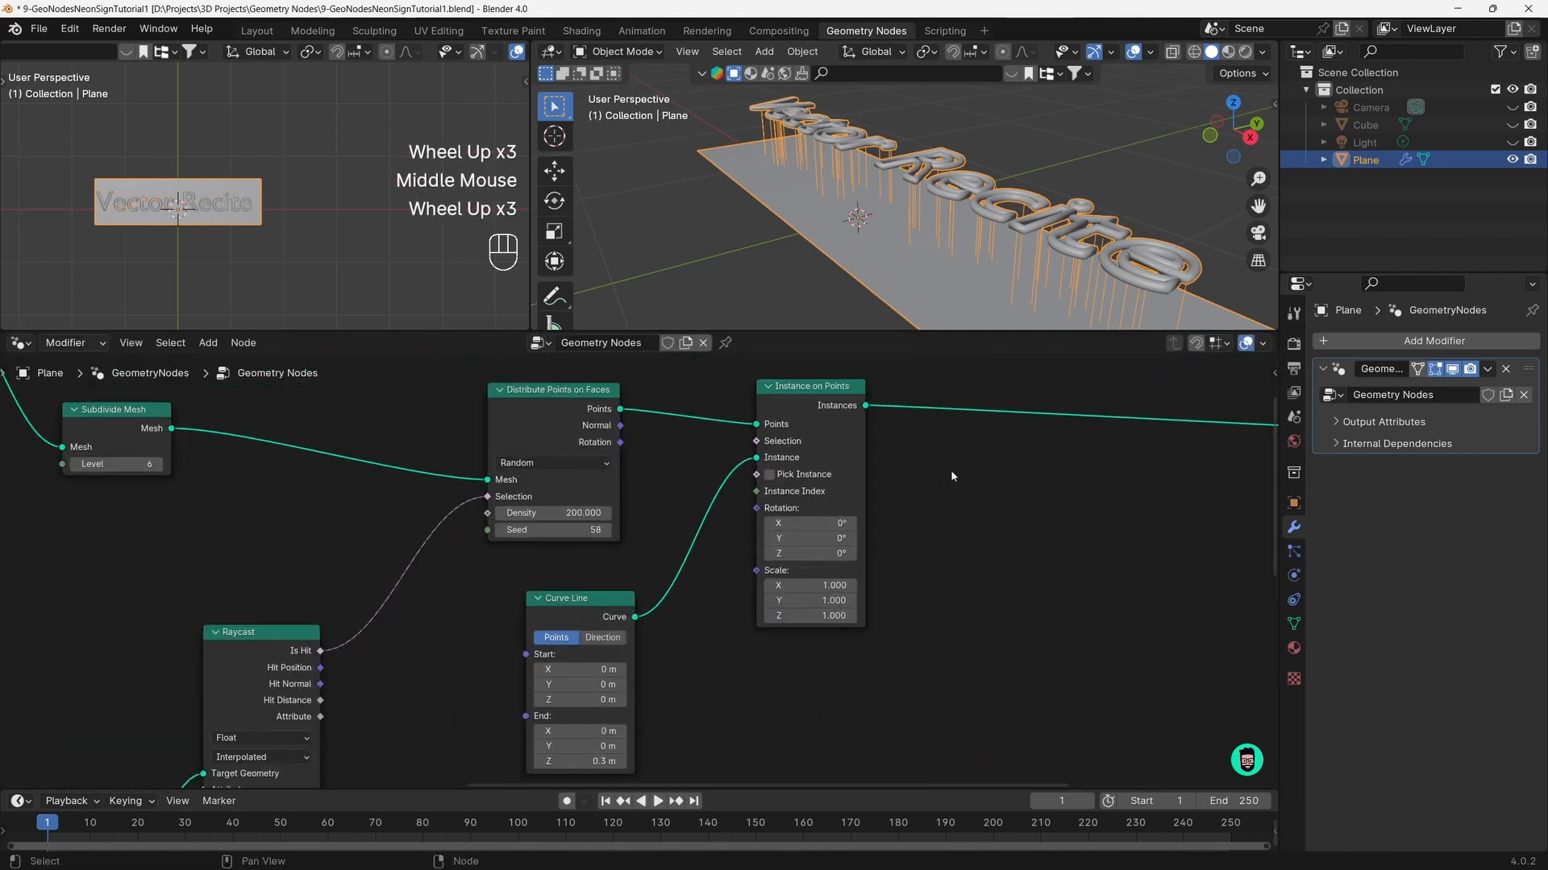
{"action": "middle_click_drag", "start_coordinate": [950, 469], "coordinate": [702, 475]}
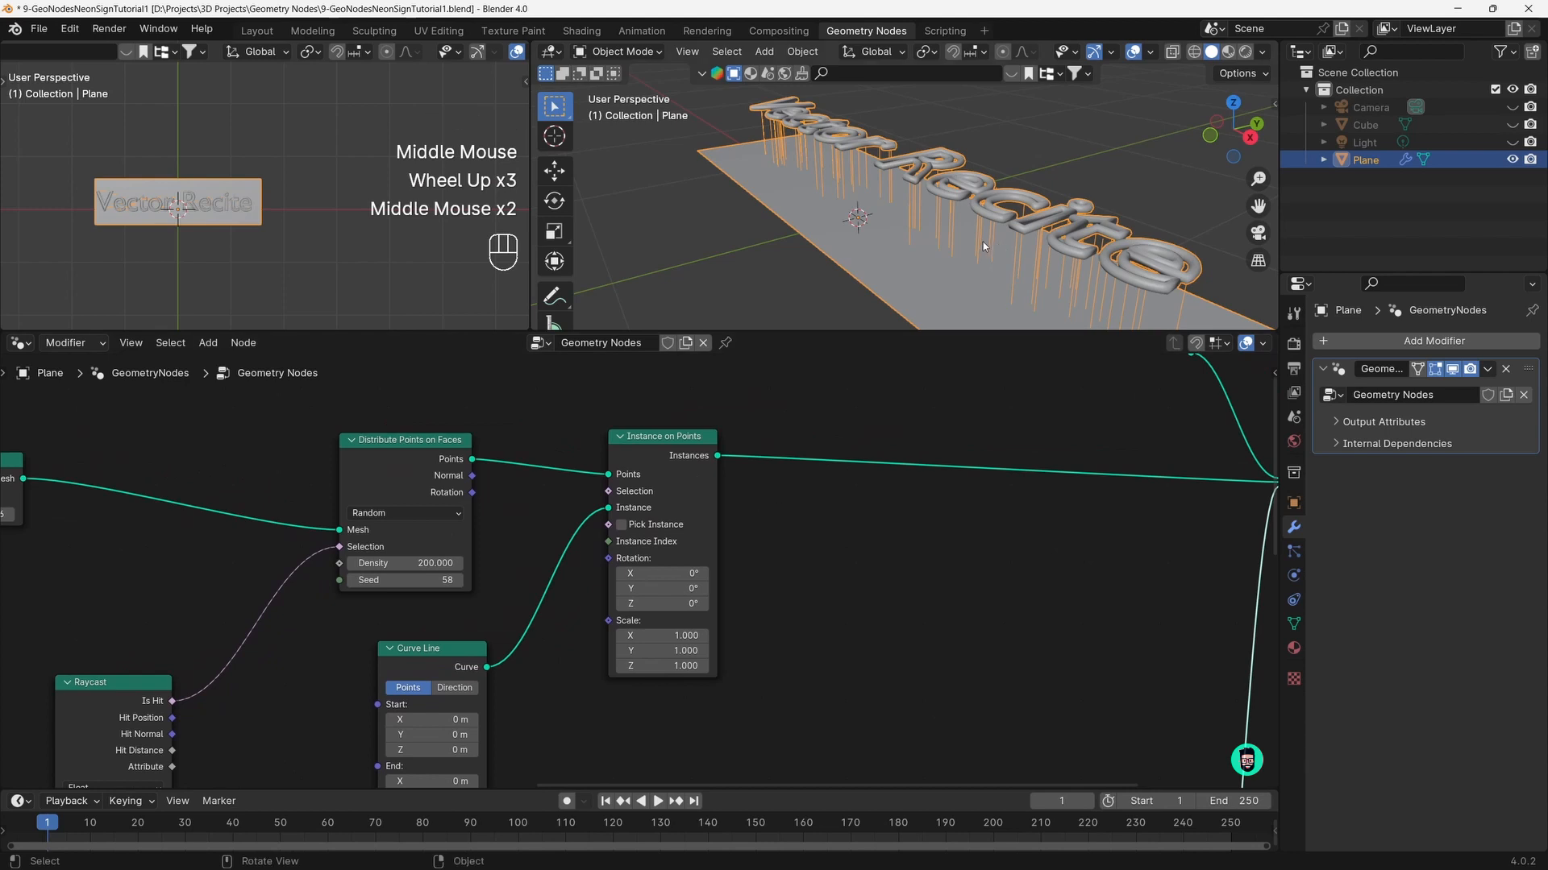
{"action": "scroll", "coordinate": [897, 496], "scroll_direction": "up", "scroll_amount": 1}
{"action": "middle_click_drag", "start_coordinate": [897, 496], "coordinate": [702, 468]}
{"action": "left_click", "coordinate": [902, 457]}
{"action": "left_click", "coordinate": [902, 445]}
{"action": "key", "text": "shift+a"}
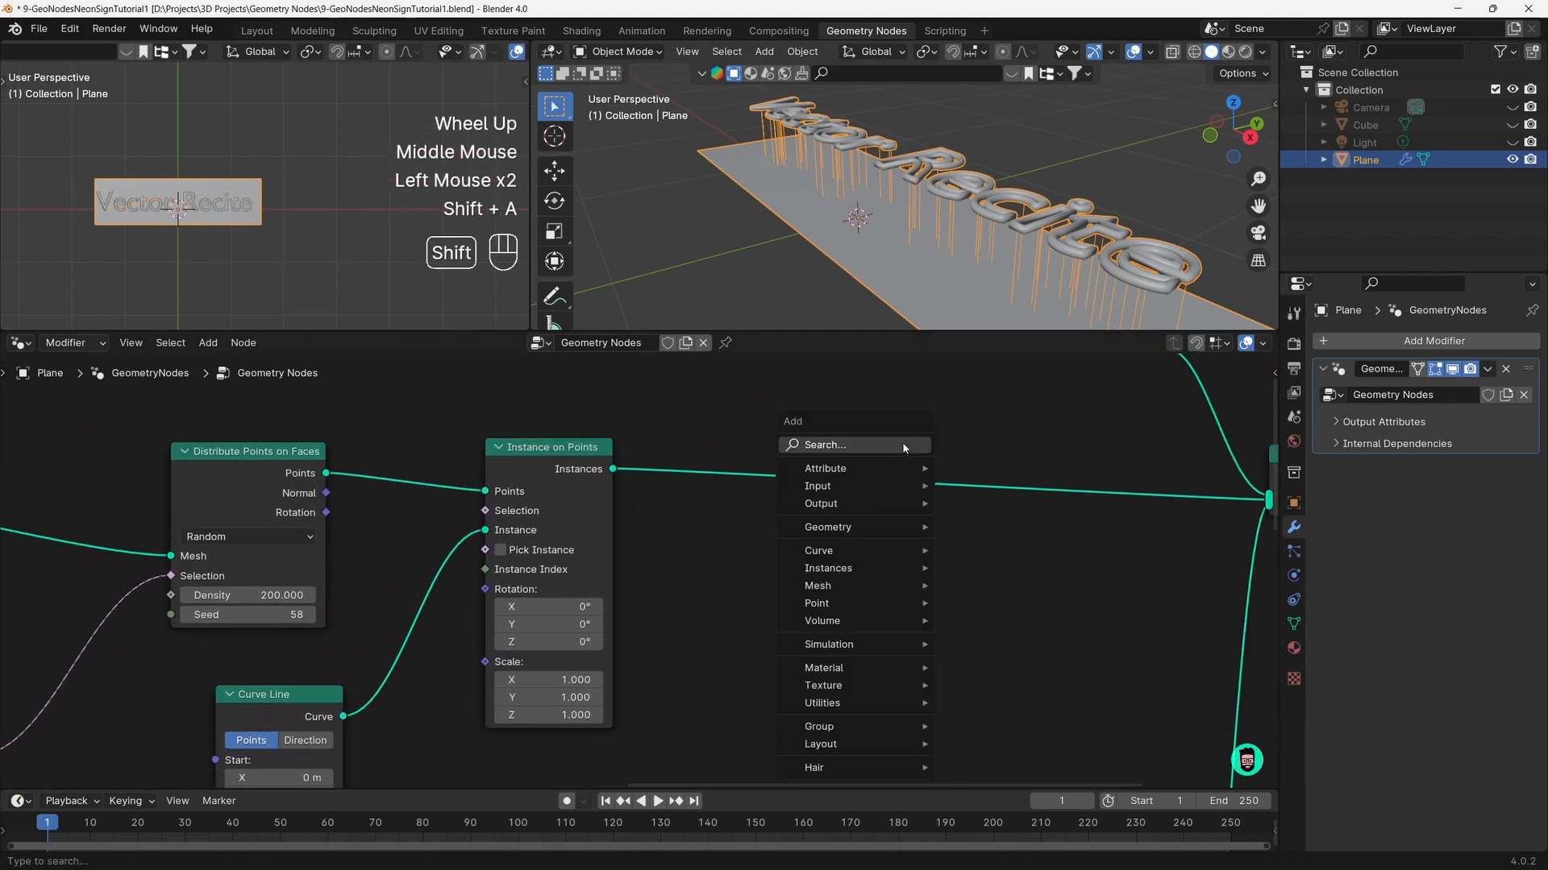
{"action": "type", "text": "curv"}
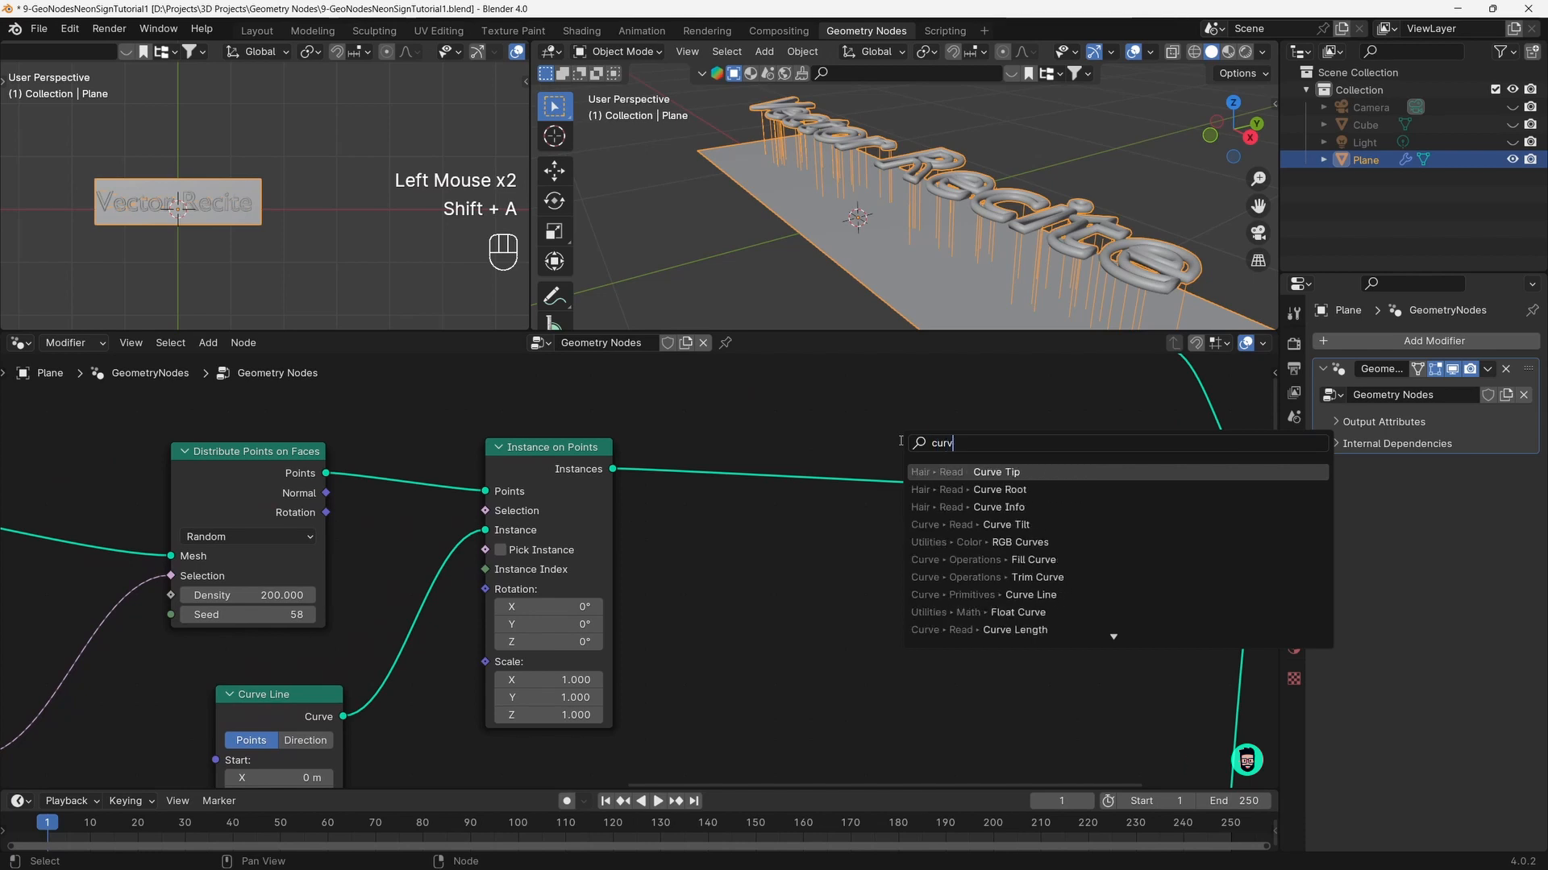
{"action": "type", "text": "e to me"}
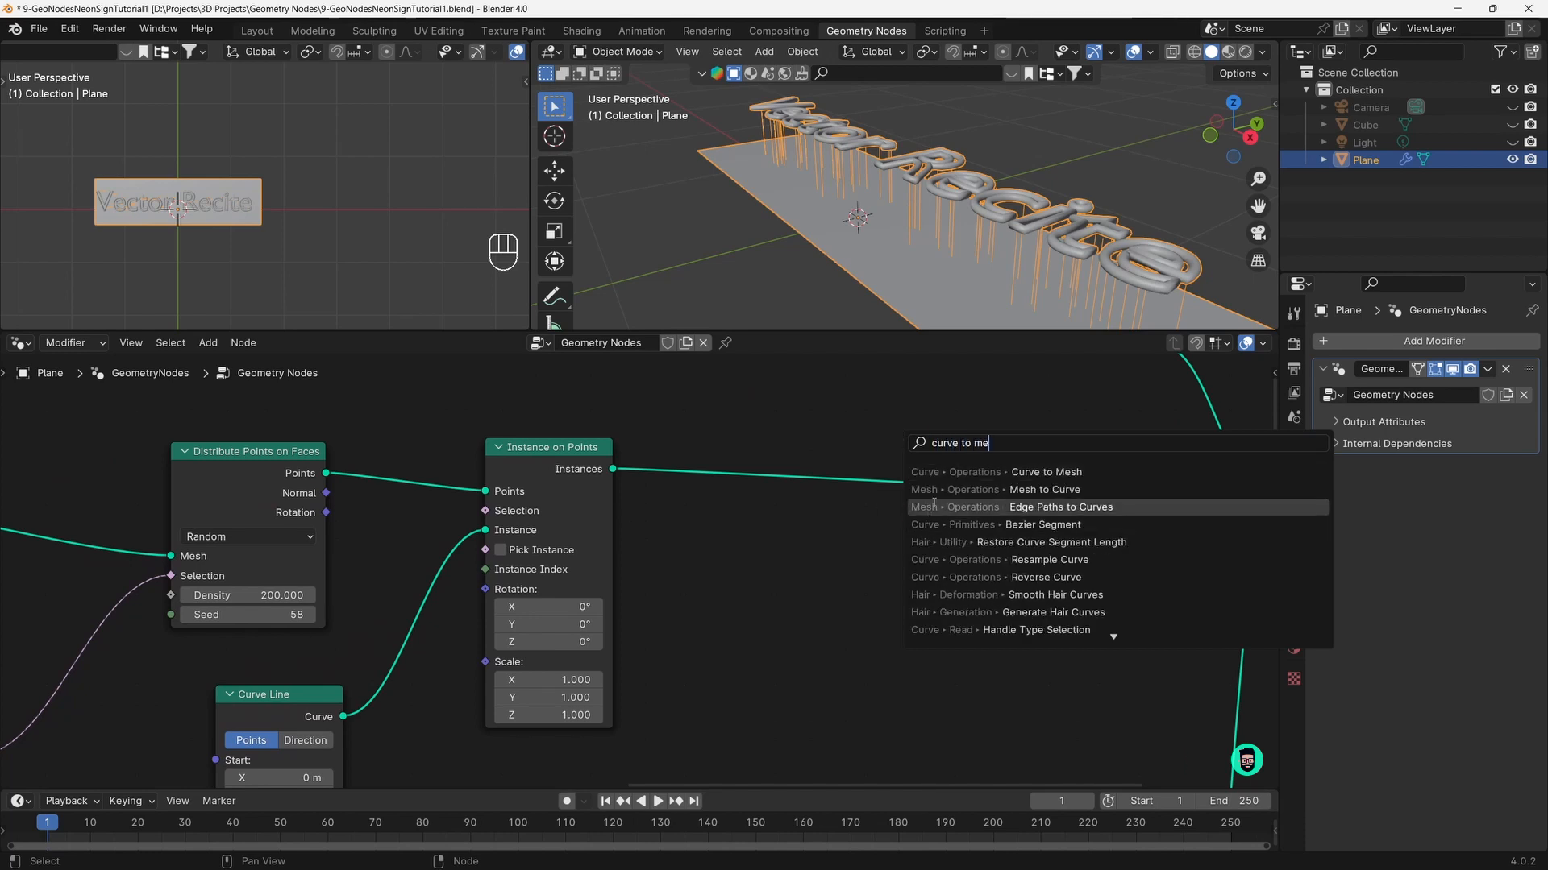
{"action": "left_click", "coordinate": [938, 473]}
{"action": "middle_click_drag", "start_coordinate": [1007, 548], "coordinate": [939, 553]}
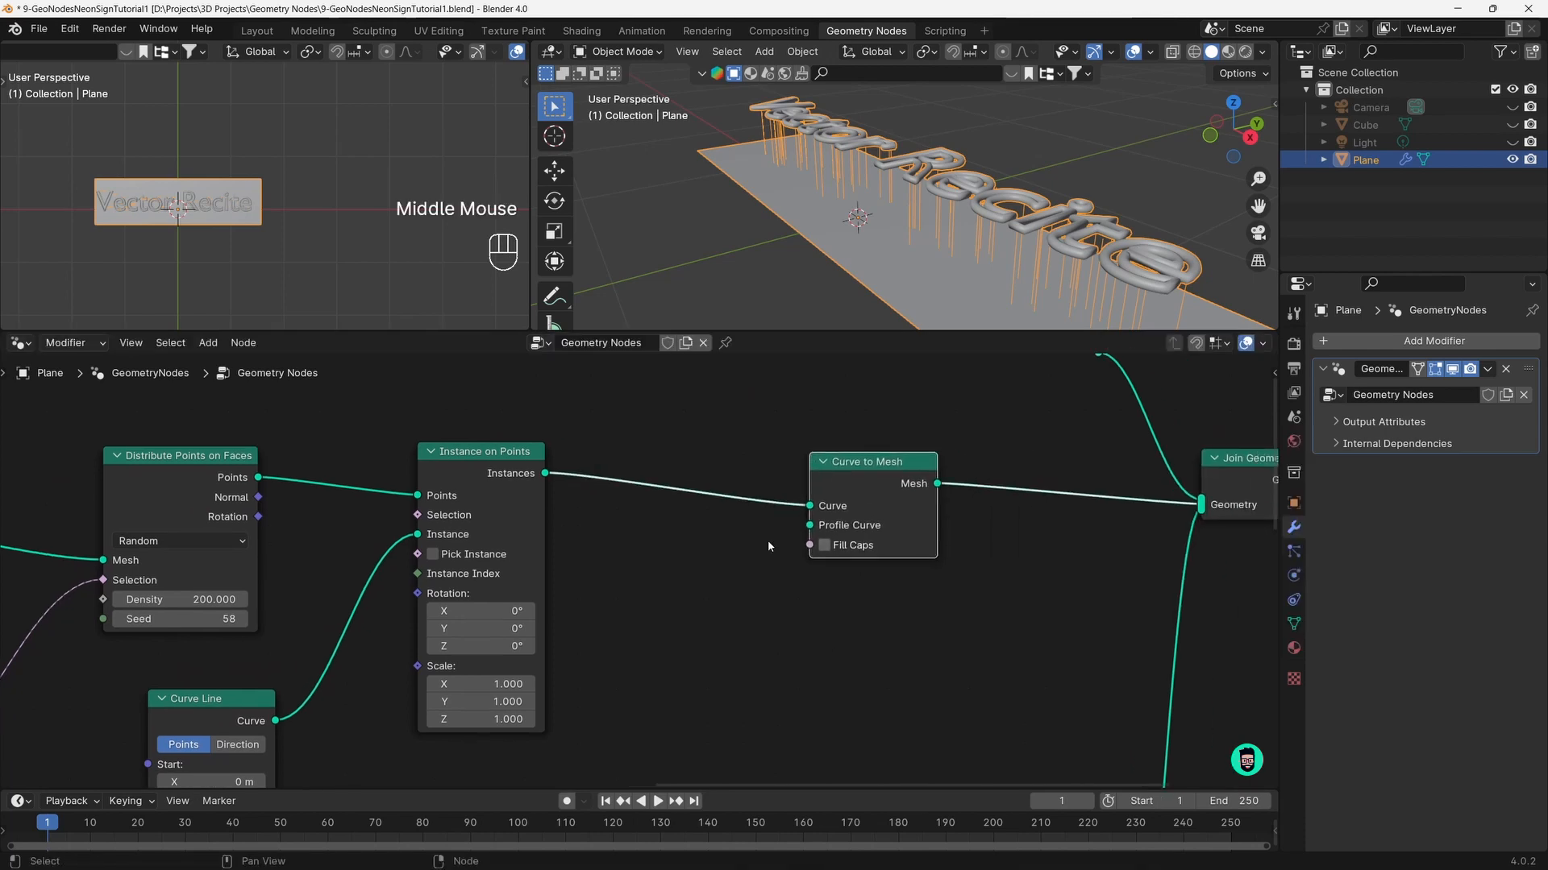
Add a Curve Circle node beside Instance on Points and connect its Curve output to the new Curve to Mesh node's Profile Curve
{"action": "left_click_drag", "start_coordinate": [516, 524], "coordinate": [510, 525]}
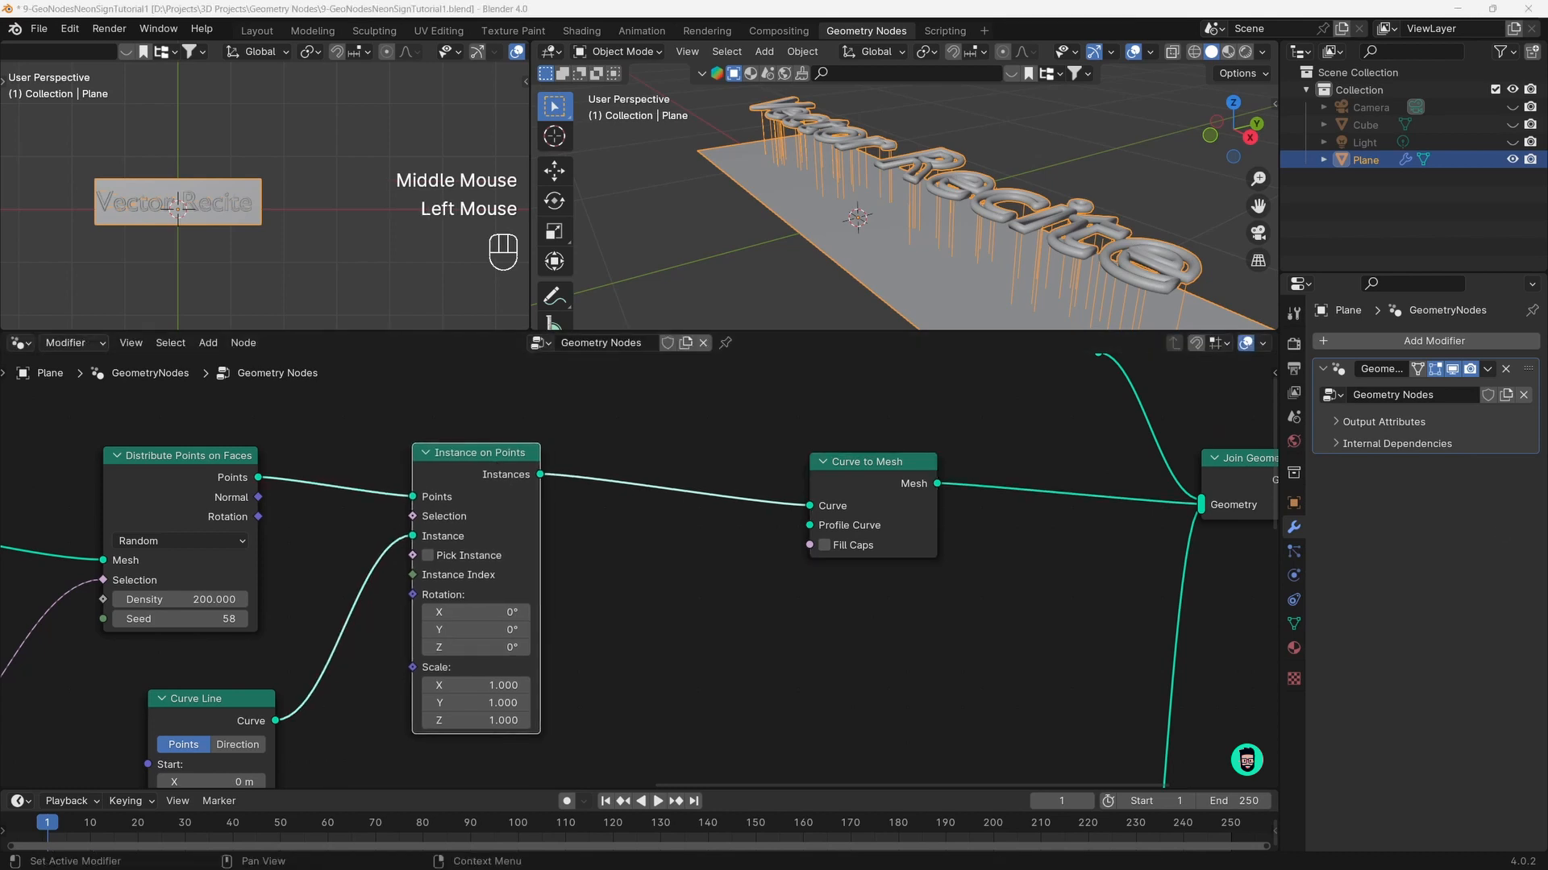
{"action": "key", "text": "shift+a"}
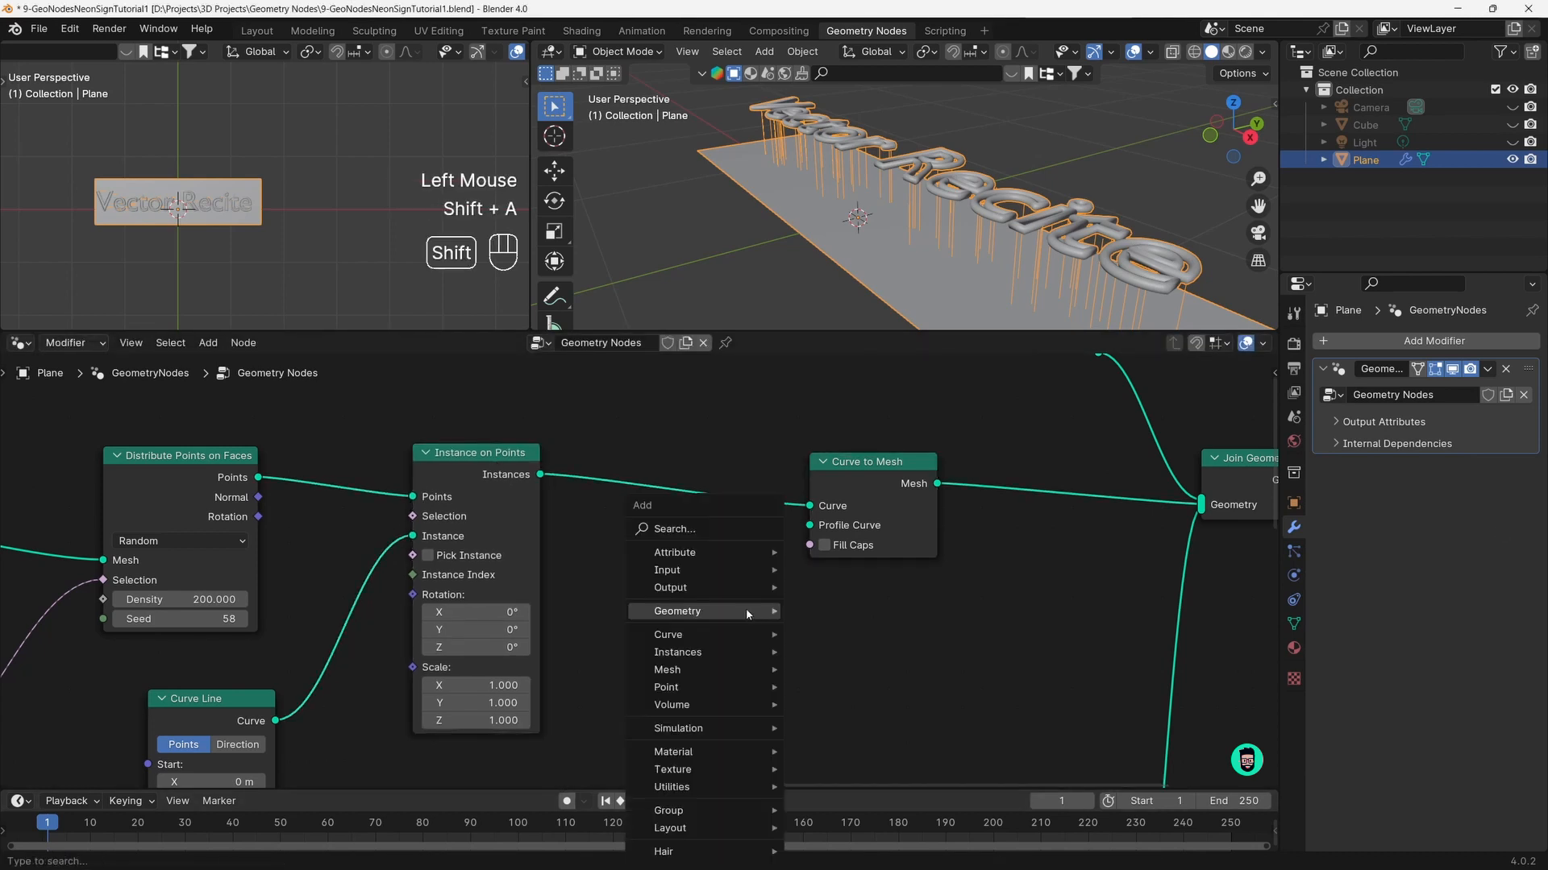
{"action": "type", "text": "curve"}
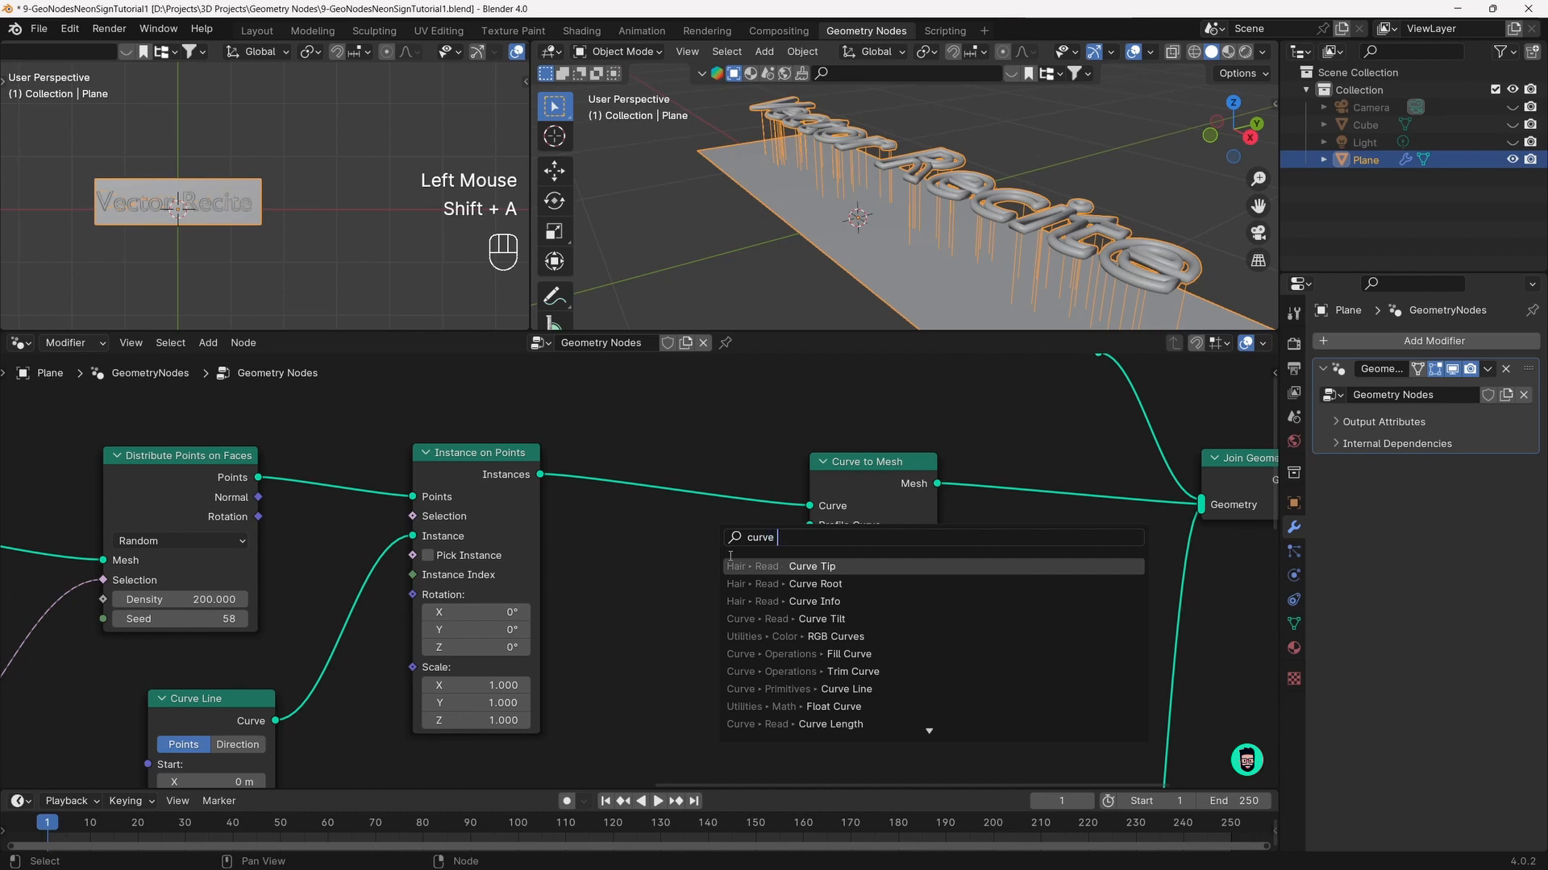
{"action": "type", "text": " ci"}
{"action": "key", "text": "Return"}
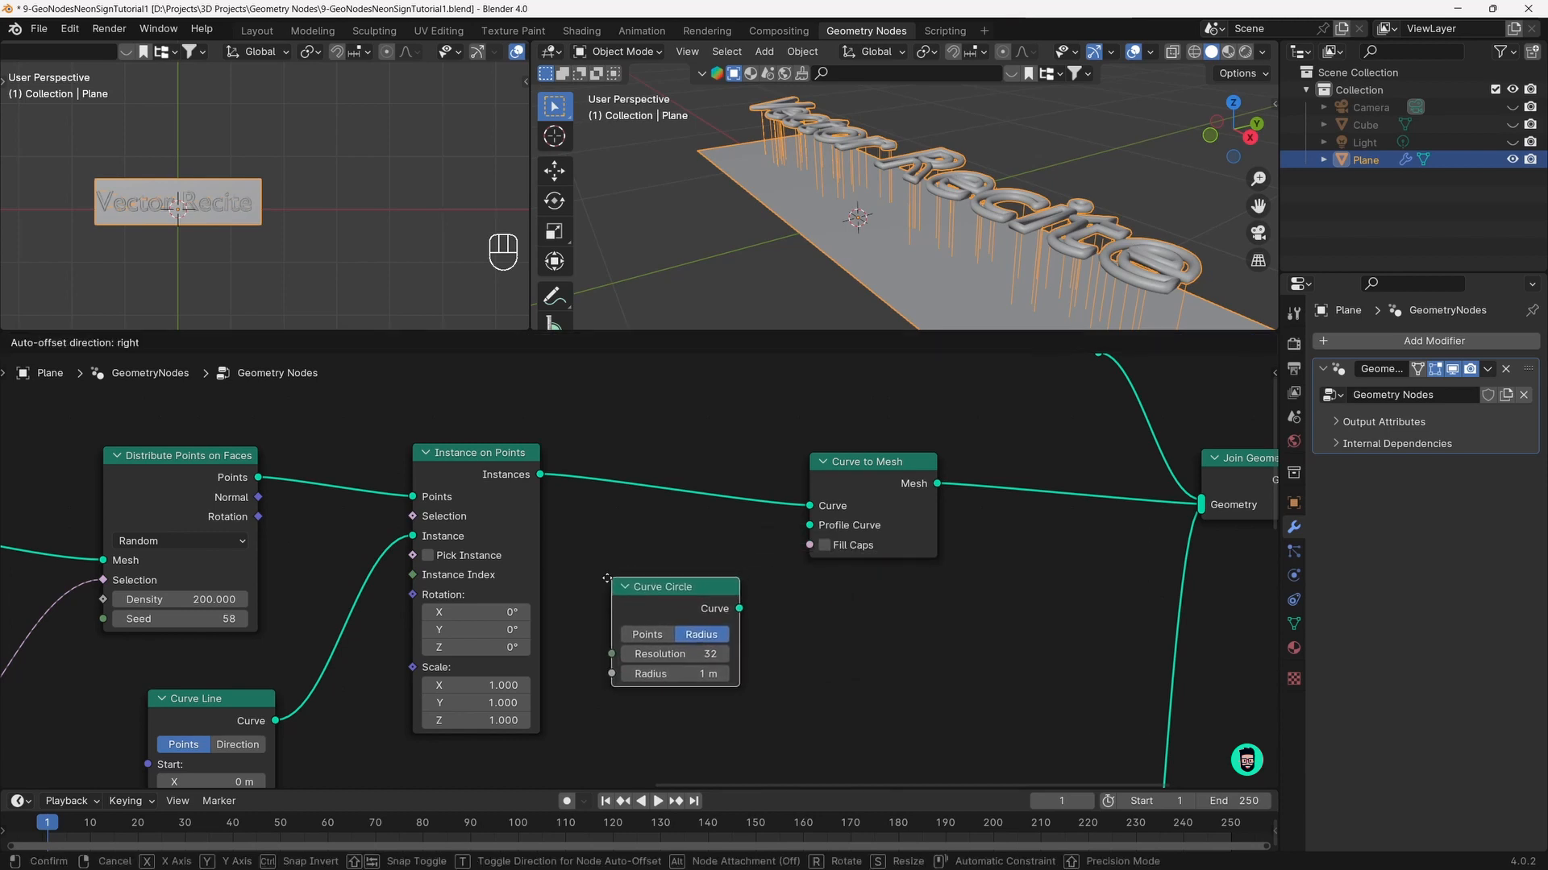
{"action": "left_click", "coordinate": [604, 579]}
{"action": "left_click_drag", "start_coordinate": [737, 612], "coordinate": [809, 524]}
Set the new Curve Circle's radius to 0.001 m
{"action": "scroll", "coordinate": [890, 258], "scroll_direction": "down", "scroll_amount": 2}
{"action": "middle_click_drag", "start_coordinate": [890, 259], "coordinate": [818, 233]}
{"action": "scroll", "coordinate": [765, 244], "scroll_direction": "down", "scroll_amount": 2}
{"action": "left_click", "coordinate": [667, 676]}
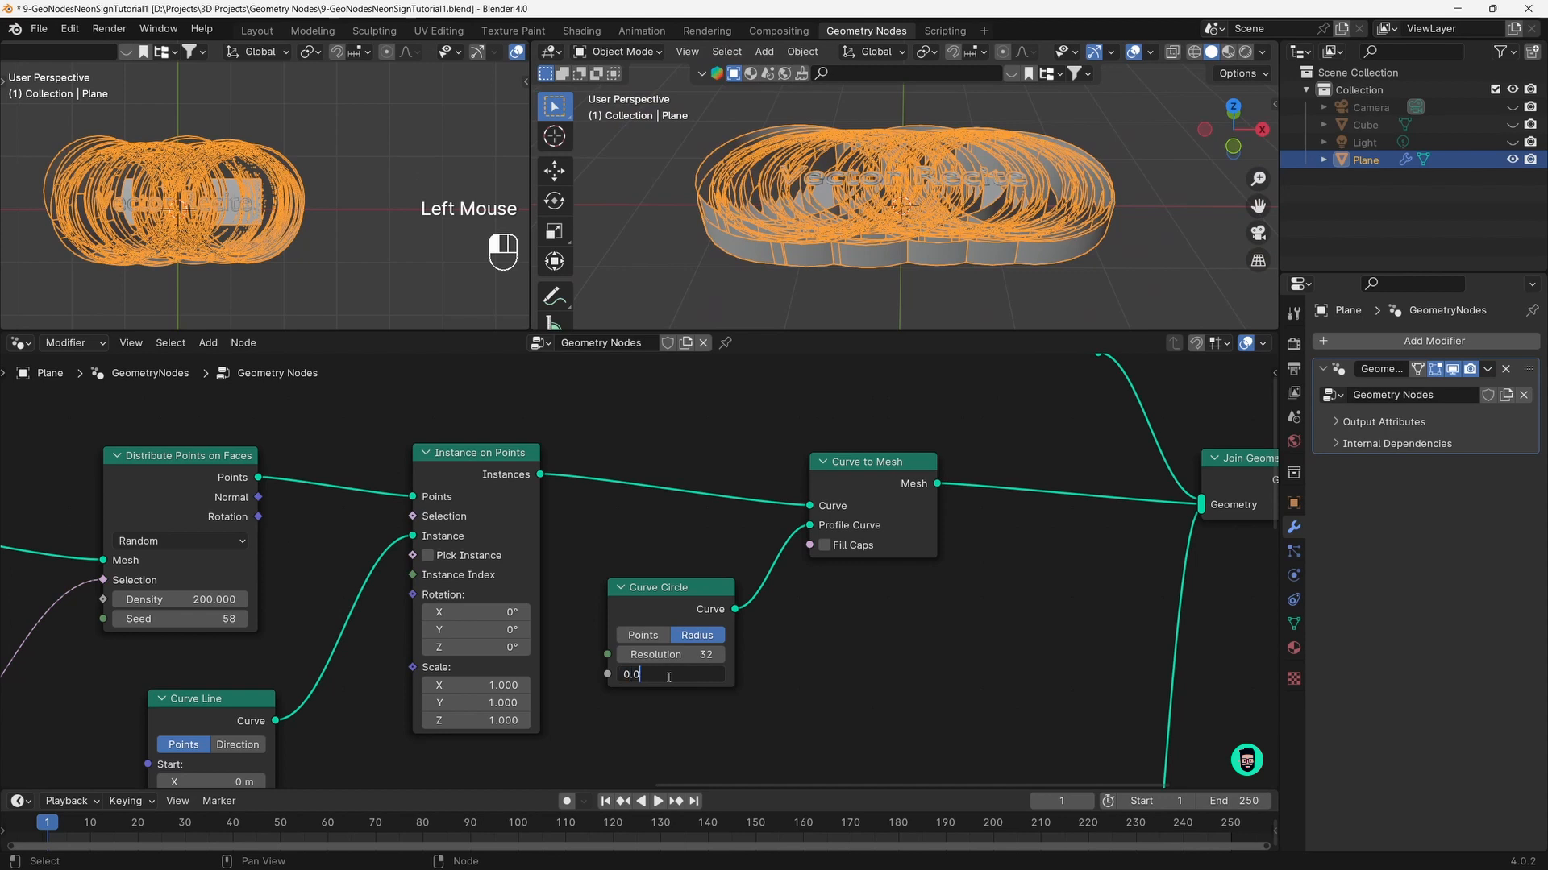
{"action": "type", "text": "0.001"}
{"action": "key", "text": "Return"}
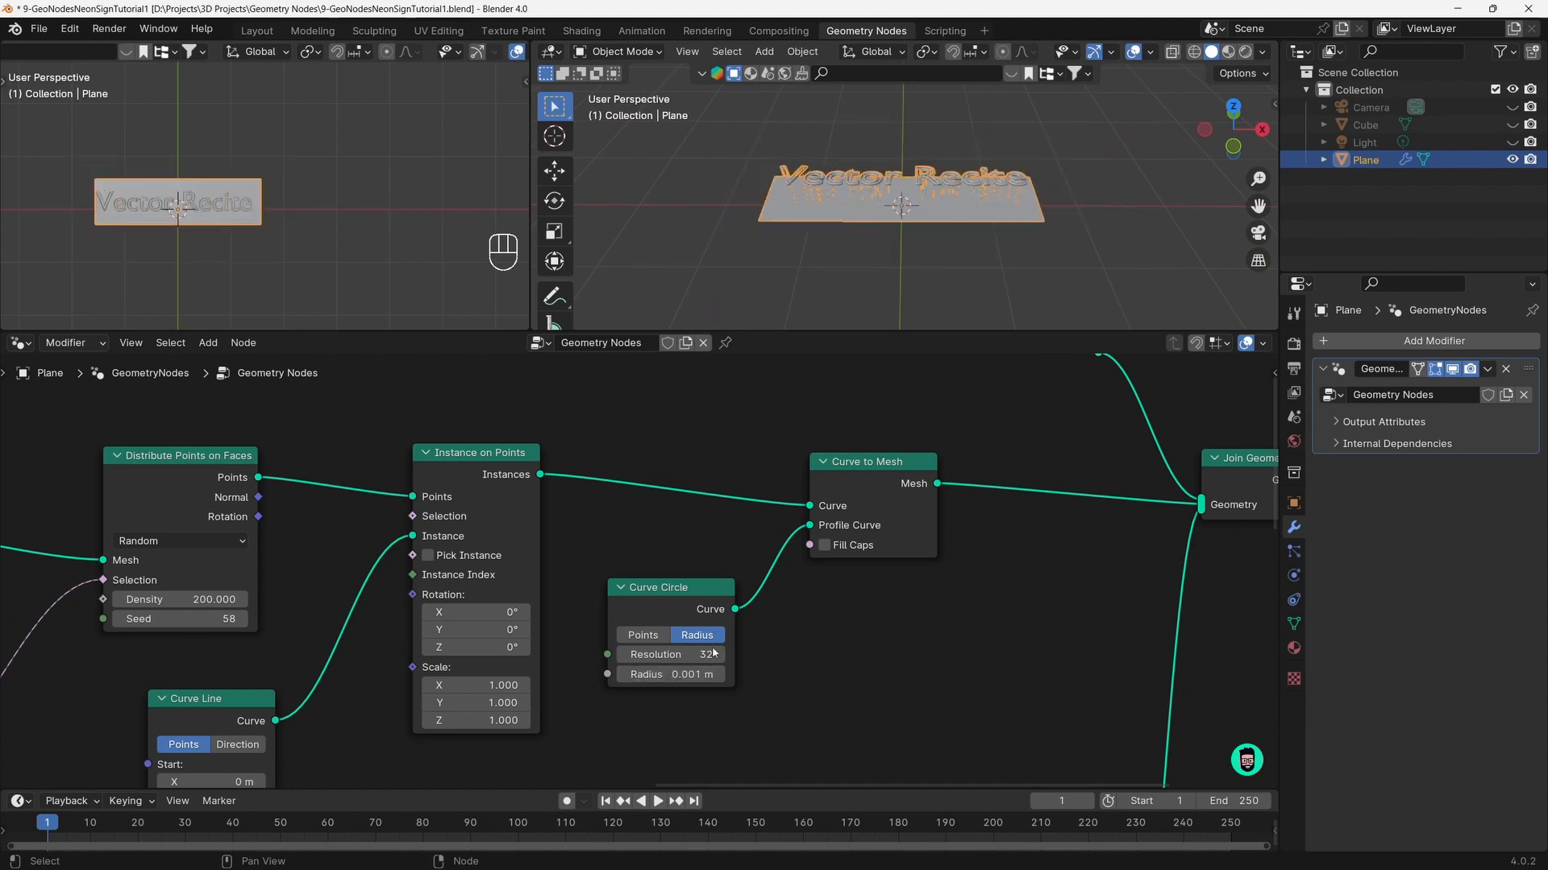
Set the new Curve Circle's radius to 0.005 m and its resolution to 8
{"action": "left_click", "coordinate": [681, 676]}
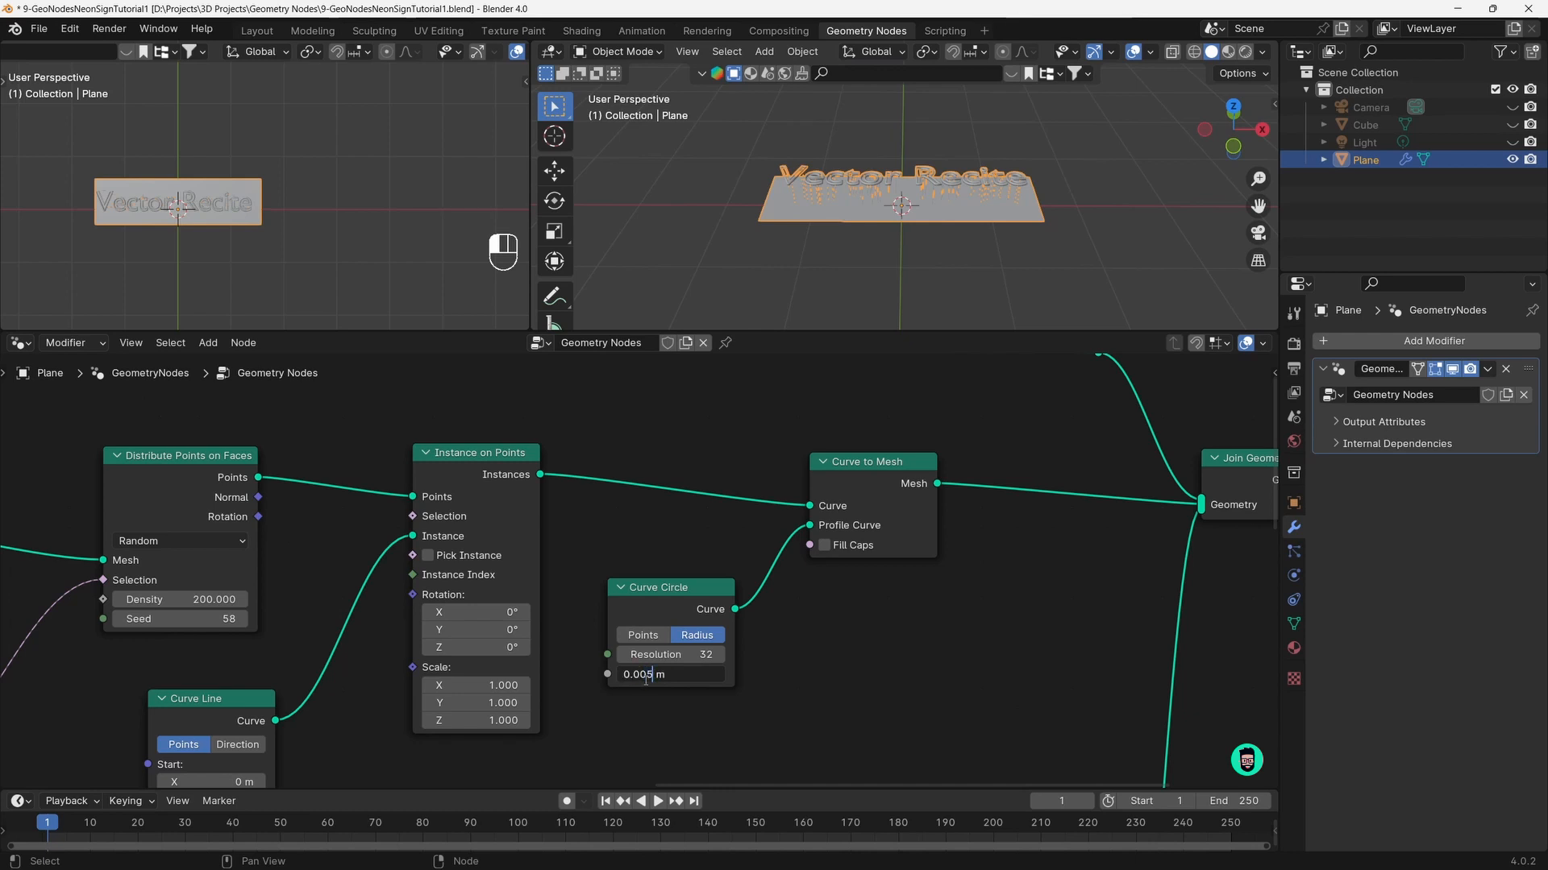
{"action": "type", "text": "5"}
{"action": "key", "text": "Return"}
{"action": "left_click", "coordinate": [704, 653]}
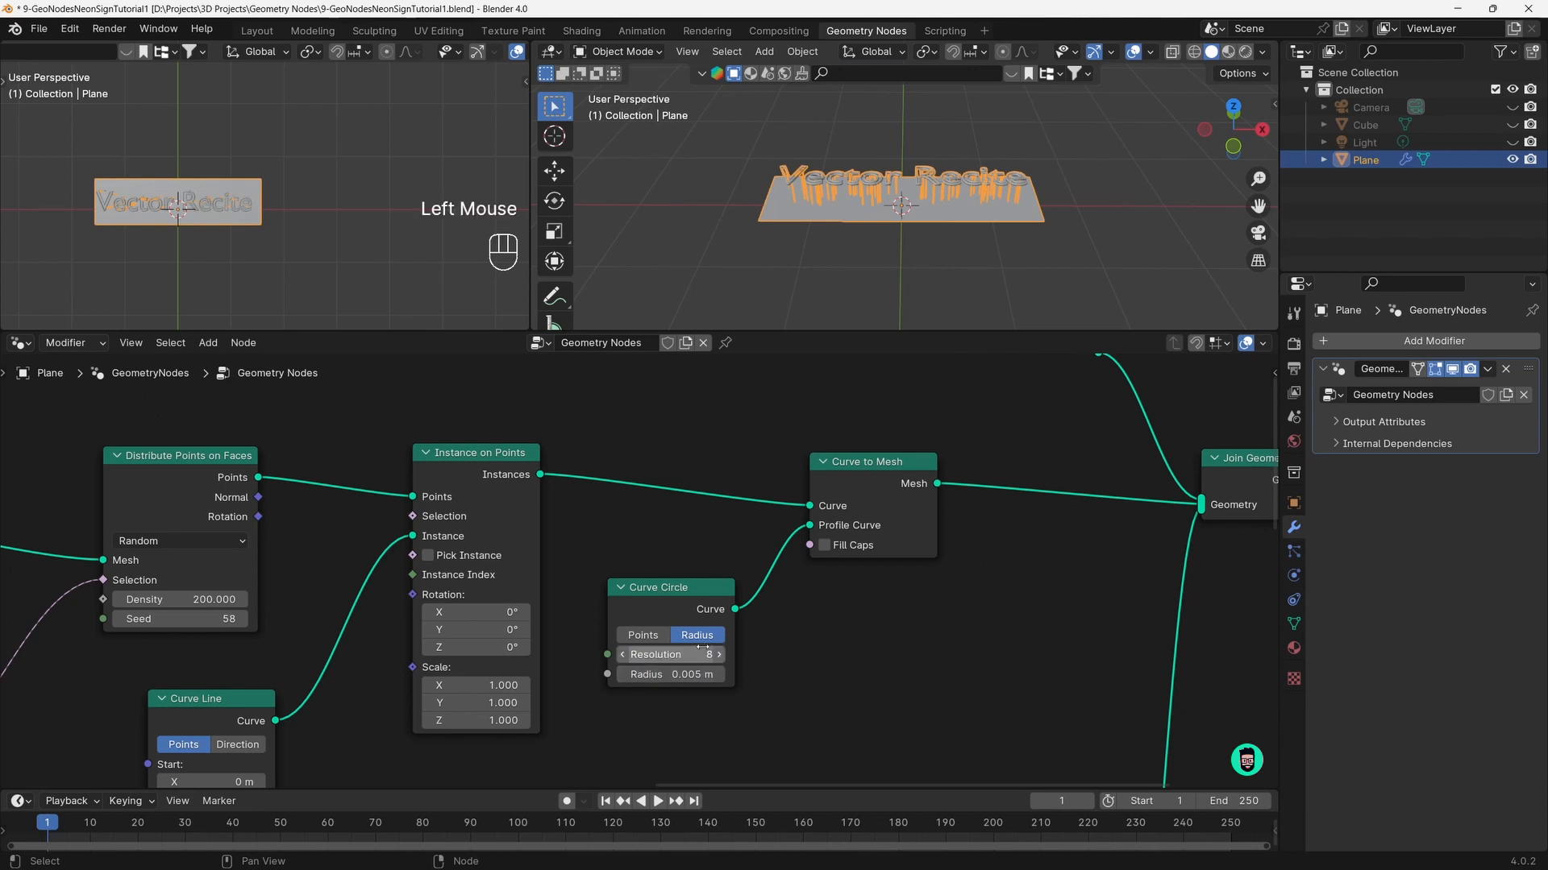
Examine from several angles the tubes connecting the plane to the raised text
{"action": "scroll", "coordinate": [878, 216], "scroll_direction": "up", "scroll_amount": 4}
{"action": "middle_click_drag", "start_coordinate": [878, 216], "coordinate": [830, 258]}
{"action": "scroll", "coordinate": [785, 164], "scroll_direction": "down", "scroll_amount": 3}
{"action": "scroll", "coordinate": [828, 175], "scroll_direction": "up", "scroll_amount": 1}
{"action": "scroll", "coordinate": [828, 176], "scroll_direction": "up", "scroll_amount": 1, "text": "shift"}
{"action": "scroll", "coordinate": [831, 258], "scroll_direction": "down", "scroll_amount": 1}
{"action": "scroll", "coordinate": [830, 258], "scroll_direction": "up", "scroll_amount": 1}
{"action": "middle_click_drag", "start_coordinate": [822, 286], "coordinate": [842, 258]}
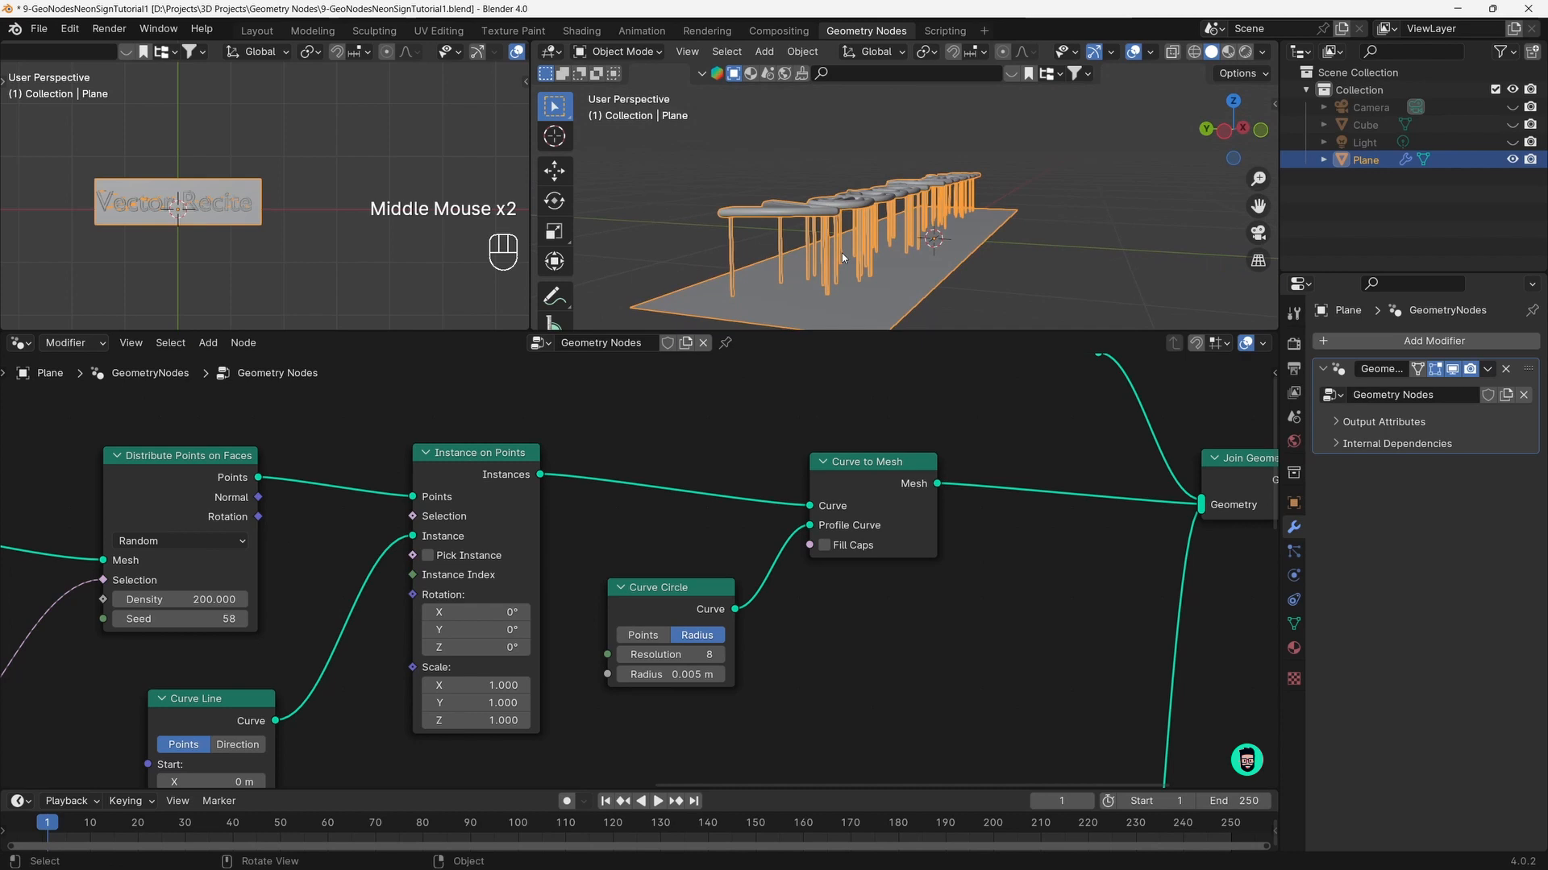
{"action": "left_click", "coordinate": [820, 214]}
Set the Curve Line's end Z to 0.15 m to shorten the supports
{"action": "middle_click_drag", "start_coordinate": [585, 577], "coordinate": [883, 328]}
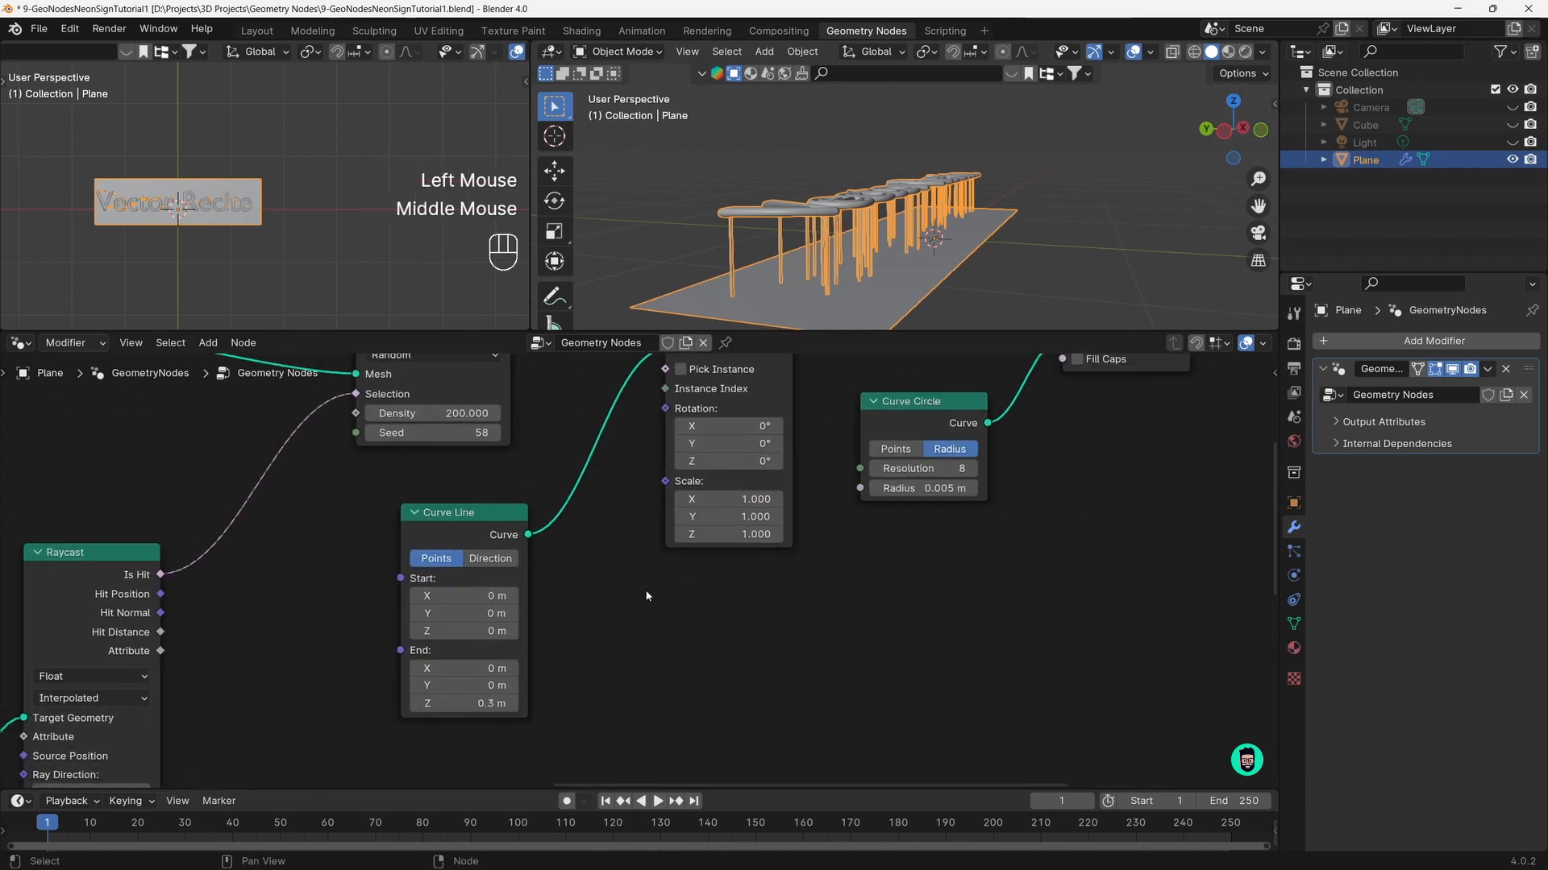
{"action": "middle_click_drag", "start_coordinate": [534, 648], "coordinate": [687, 608]}
{"action": "left_click", "coordinate": [687, 609]}
{"action": "type", "text": "0."}
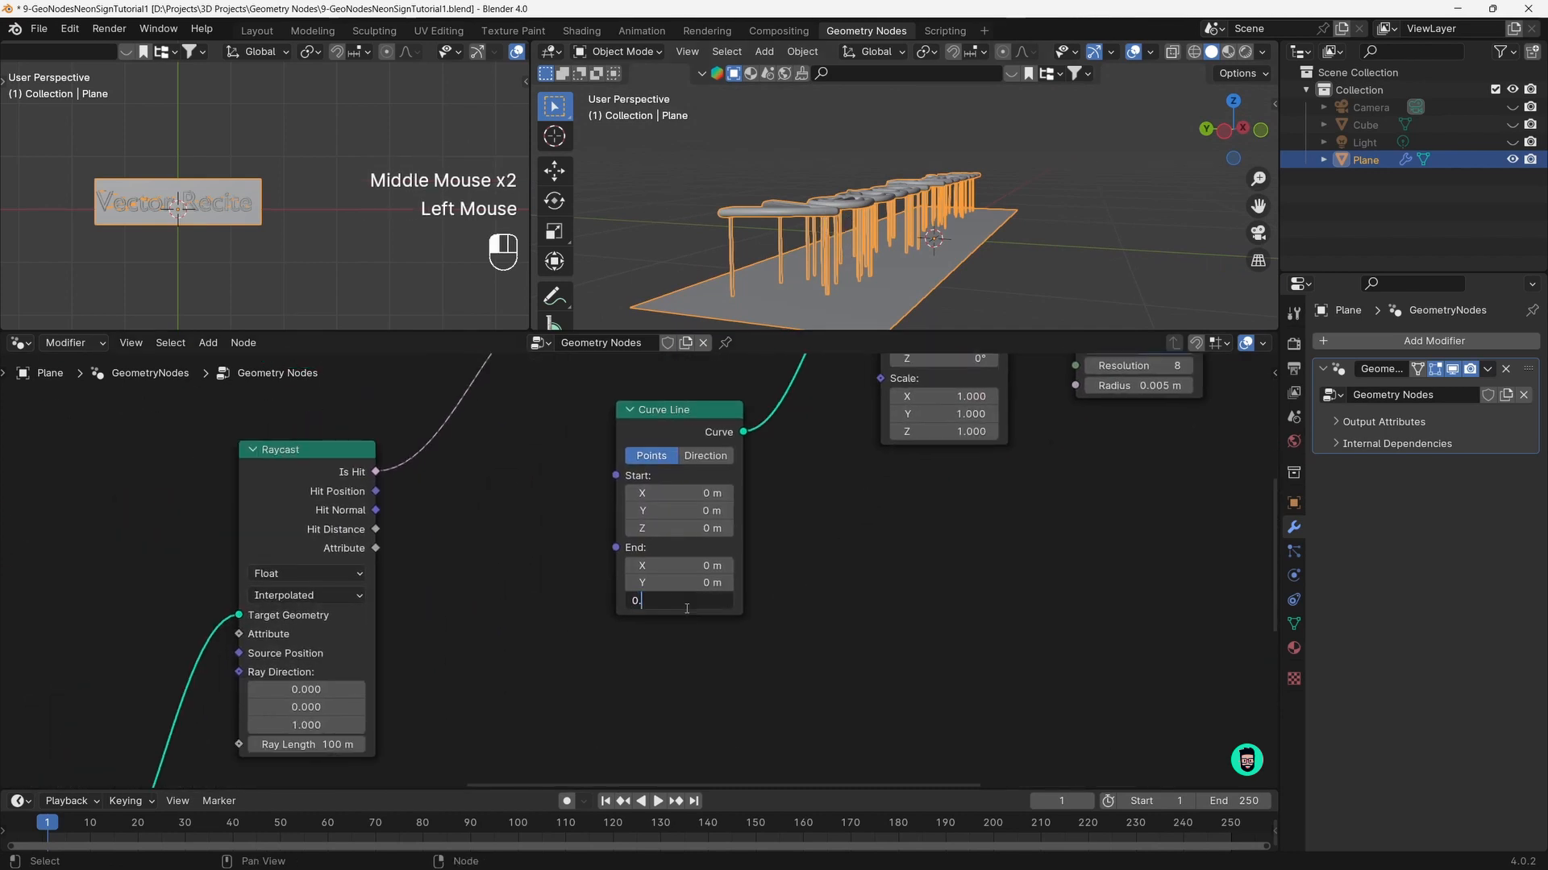
{"action": "type", "text": "15"}
{"action": "key", "text": "Return"}
{"action": "scroll", "coordinate": [773, 605], "scroll_direction": "down", "scroll_amount": 3}
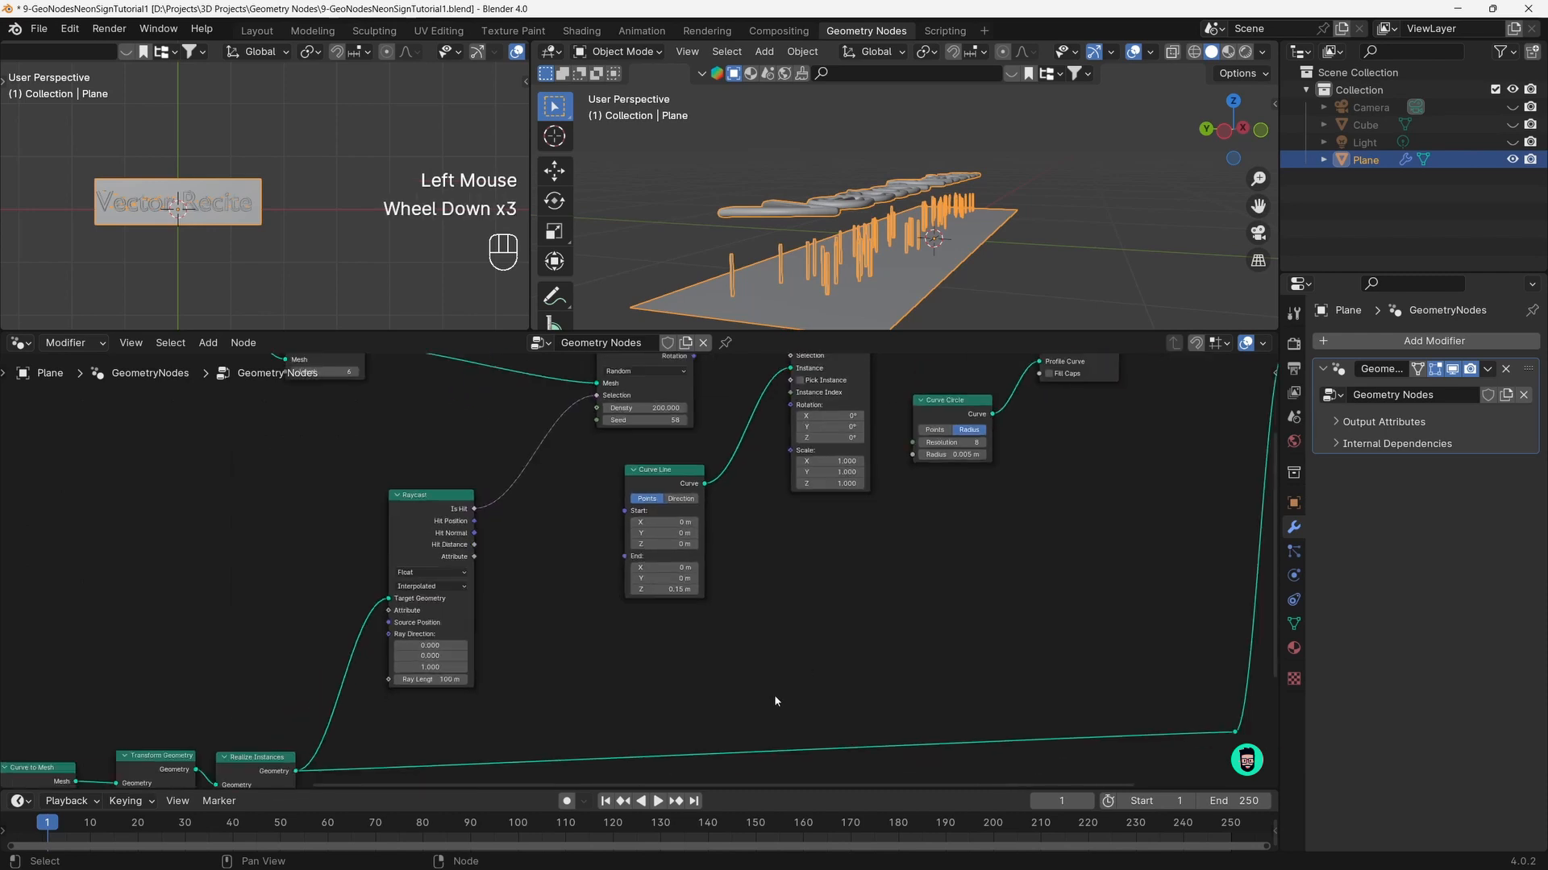
Set the Z translation of the text's Transform Geometry node to 0.15 m
{"action": "middle_click_drag", "start_coordinate": [774, 605], "coordinate": [994, 460]}
{"action": "scroll", "coordinate": [596, 628], "scroll_direction": "up", "scroll_amount": 3}
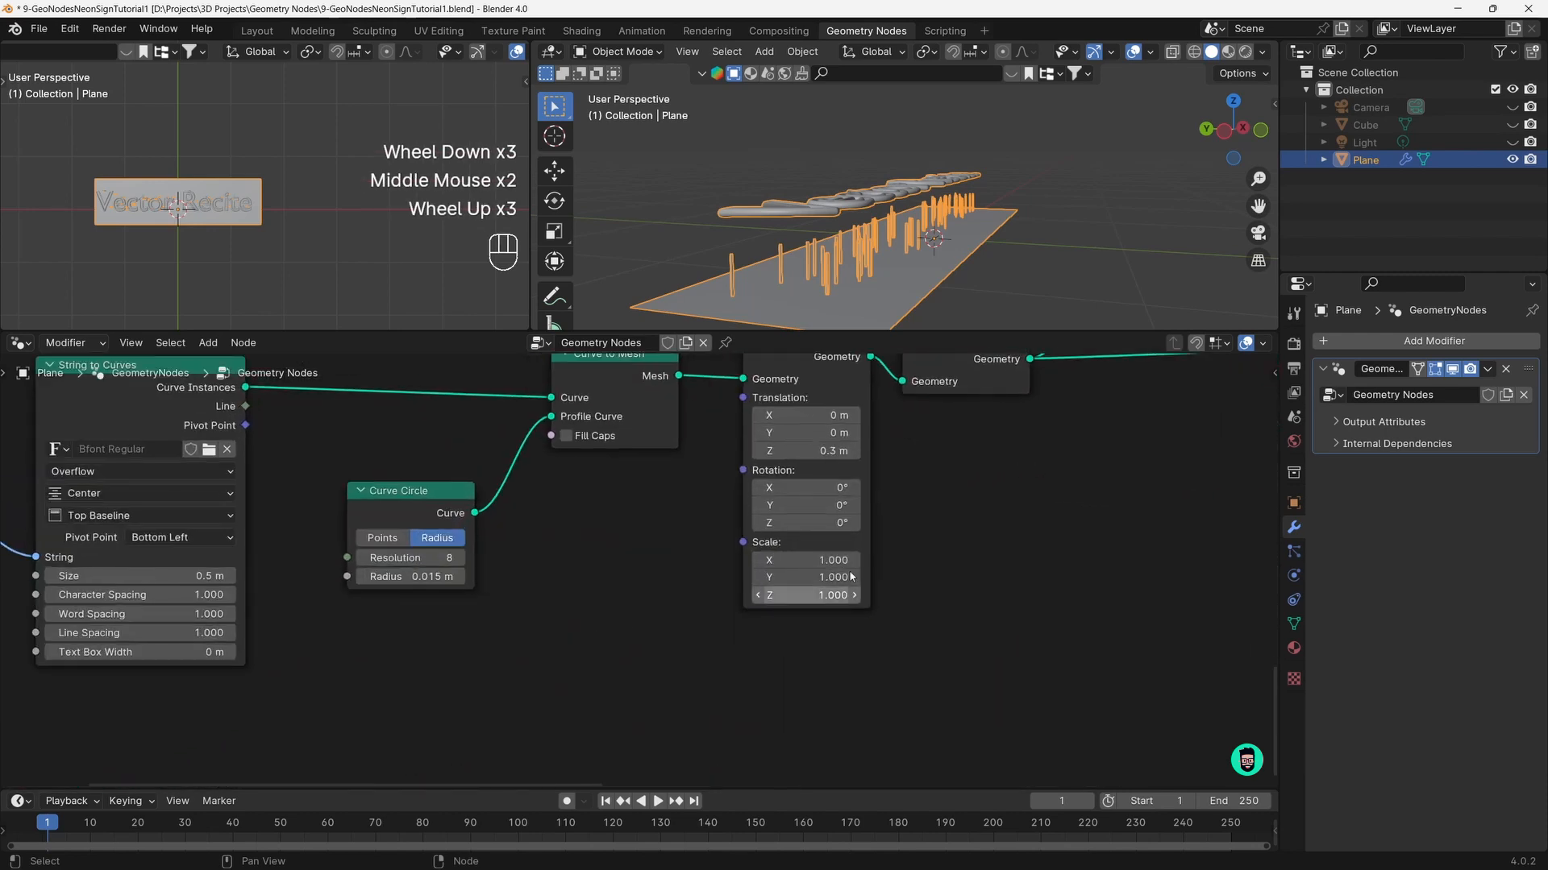
{"action": "left_click", "coordinate": [822, 455]}
{"action": "type", "text": "0."}
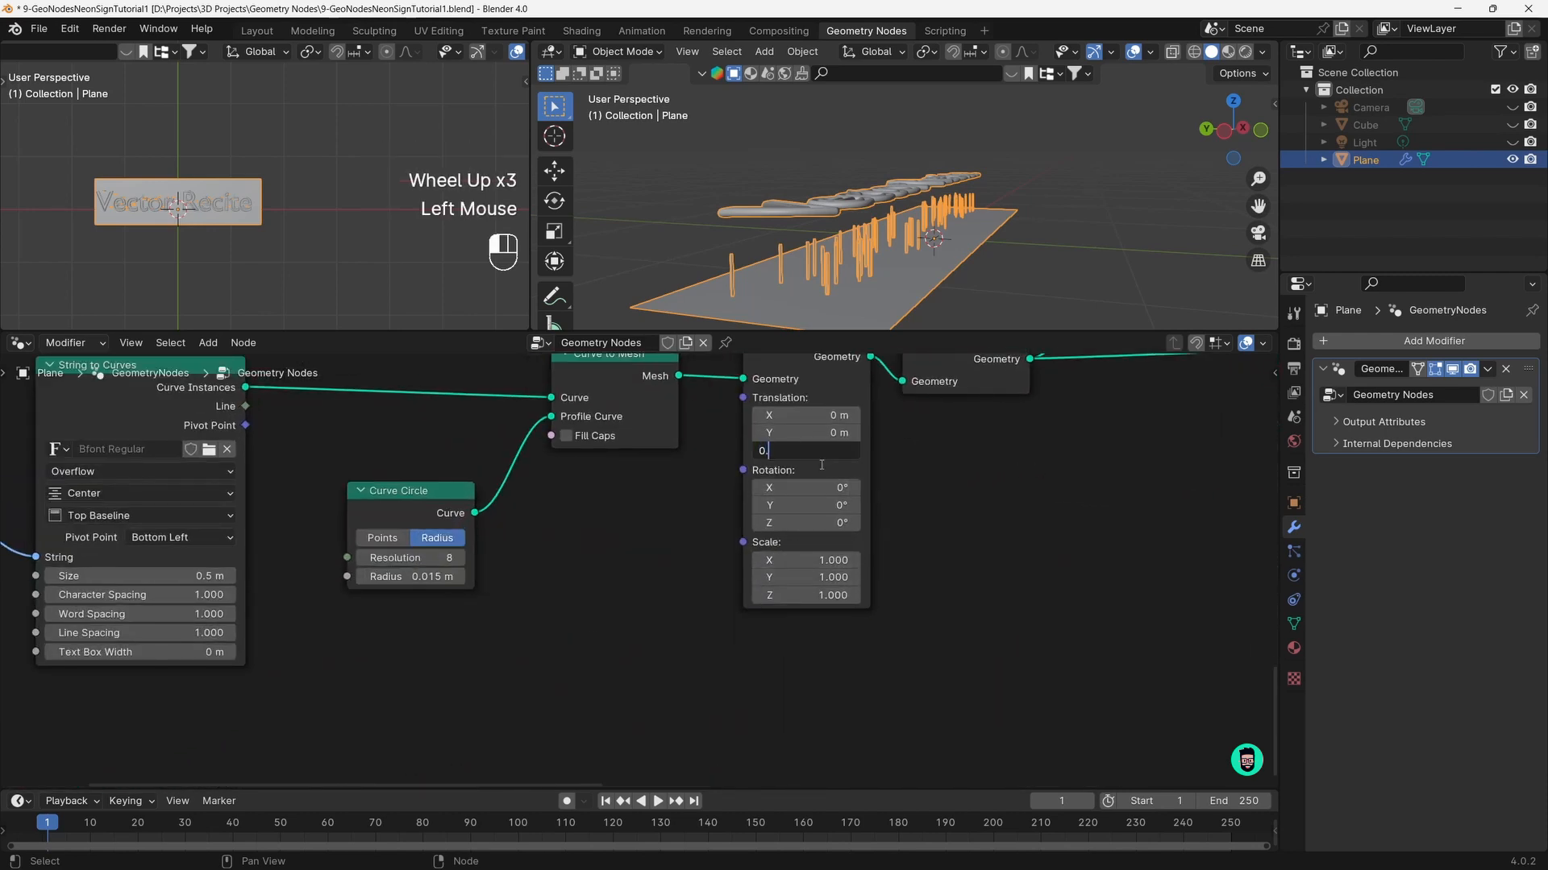
{"action": "type", "text": "15"}
{"action": "key", "text": "Return"}
Deselect the plane and examine the lowered sign from above and the complete node tree
{"action": "left_click", "coordinate": [1032, 195]}
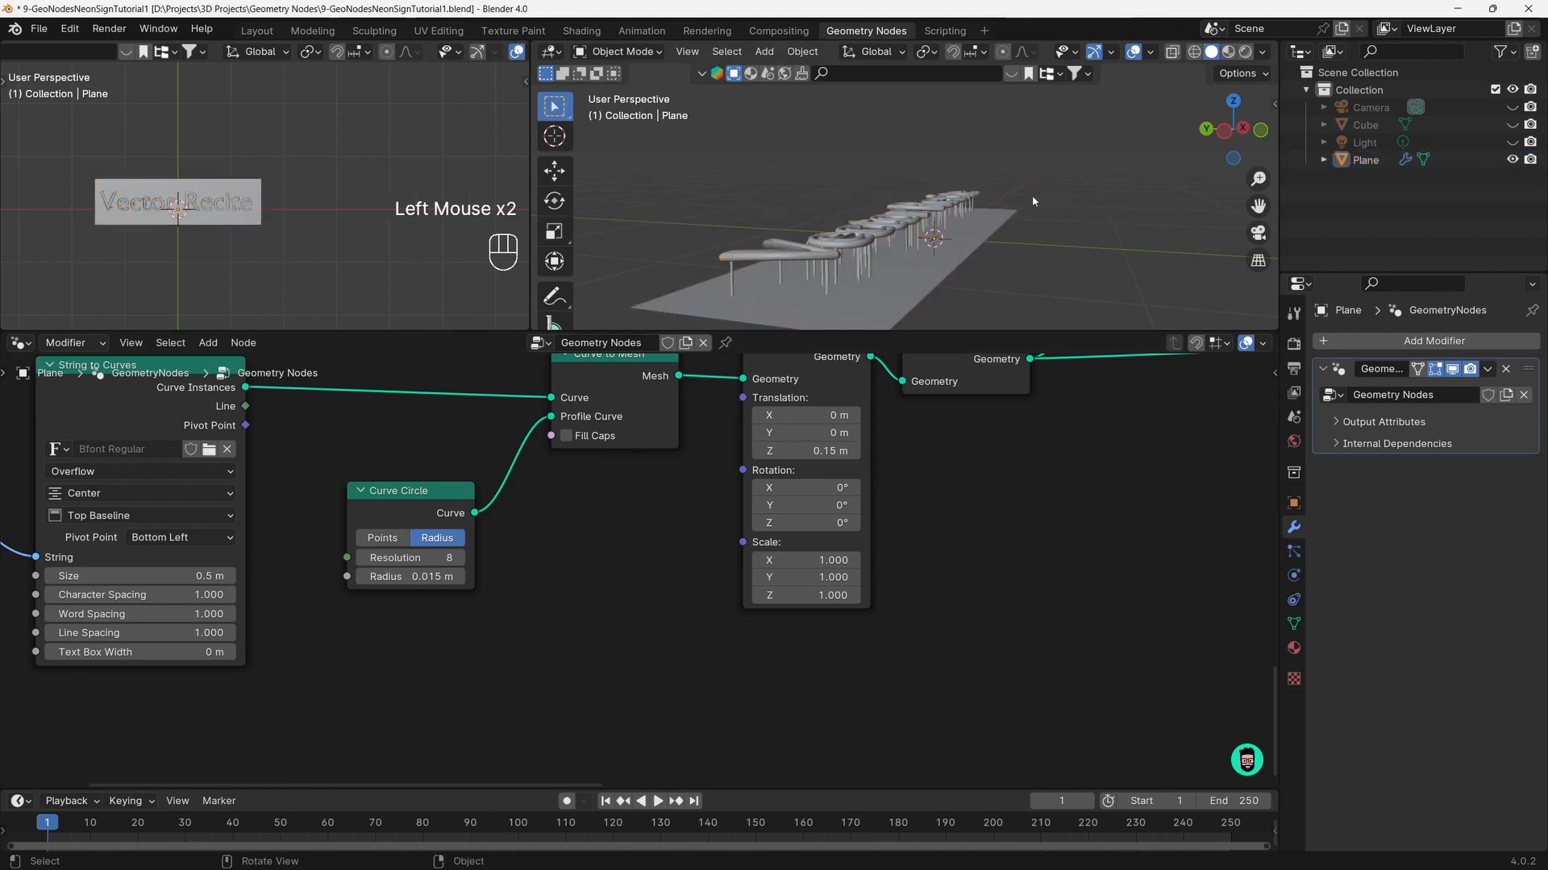
{"action": "middle_click_drag", "start_coordinate": [1031, 195], "coordinate": [892, 291]}
{"action": "scroll", "coordinate": [908, 258], "scroll_direction": "down", "scroll_amount": 2}
{"action": "scroll", "coordinate": [908, 258], "scroll_direction": "down", "scroll_amount": 1}
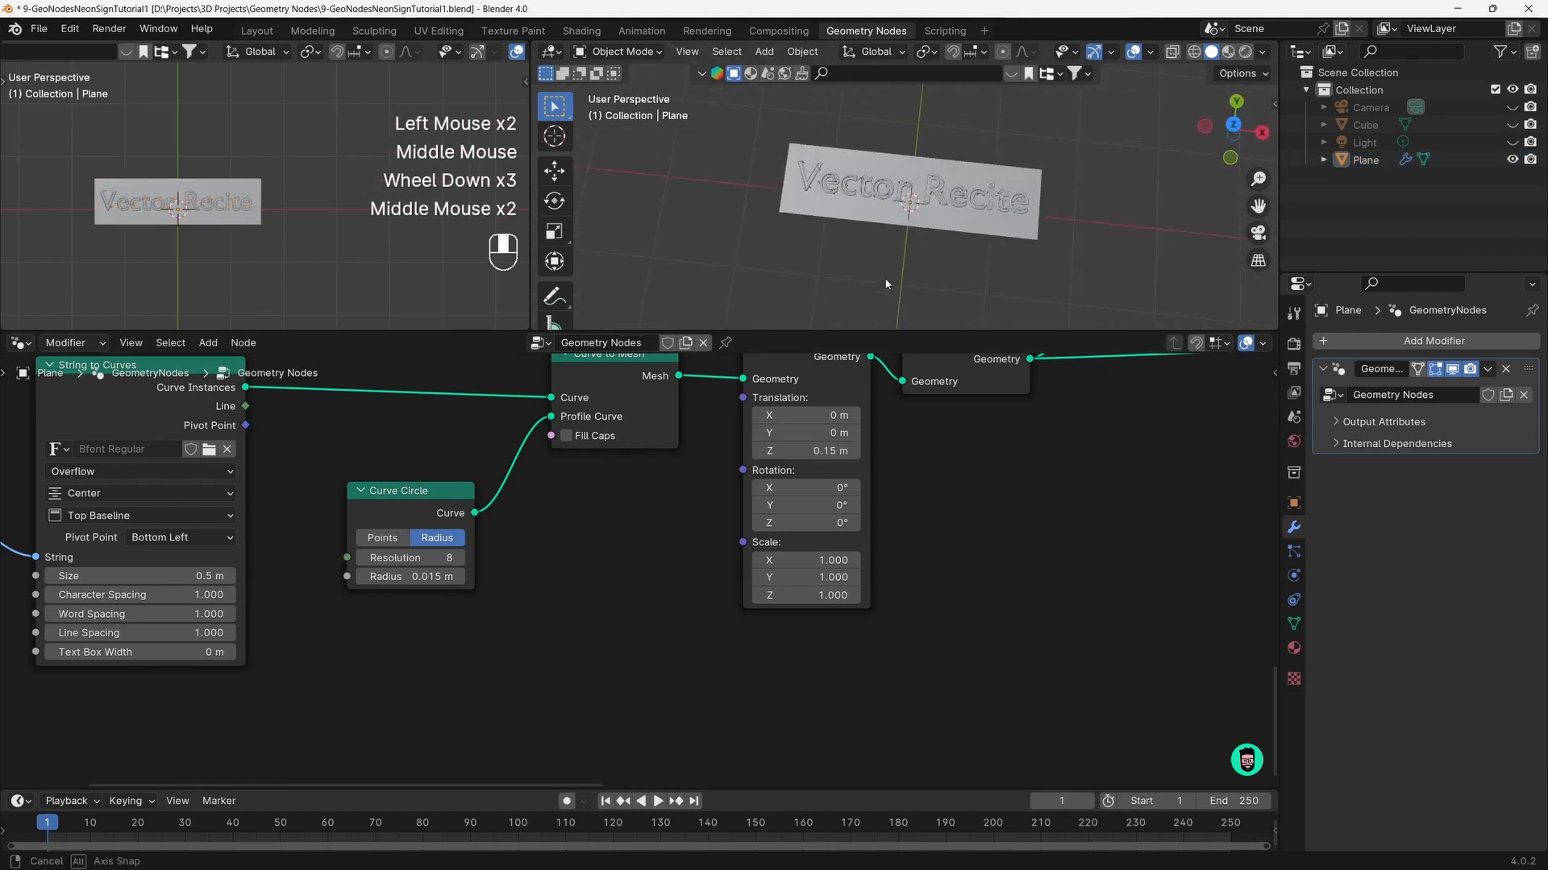
{"action": "middle_click_drag", "start_coordinate": [822, 231], "coordinate": [854, 250]}
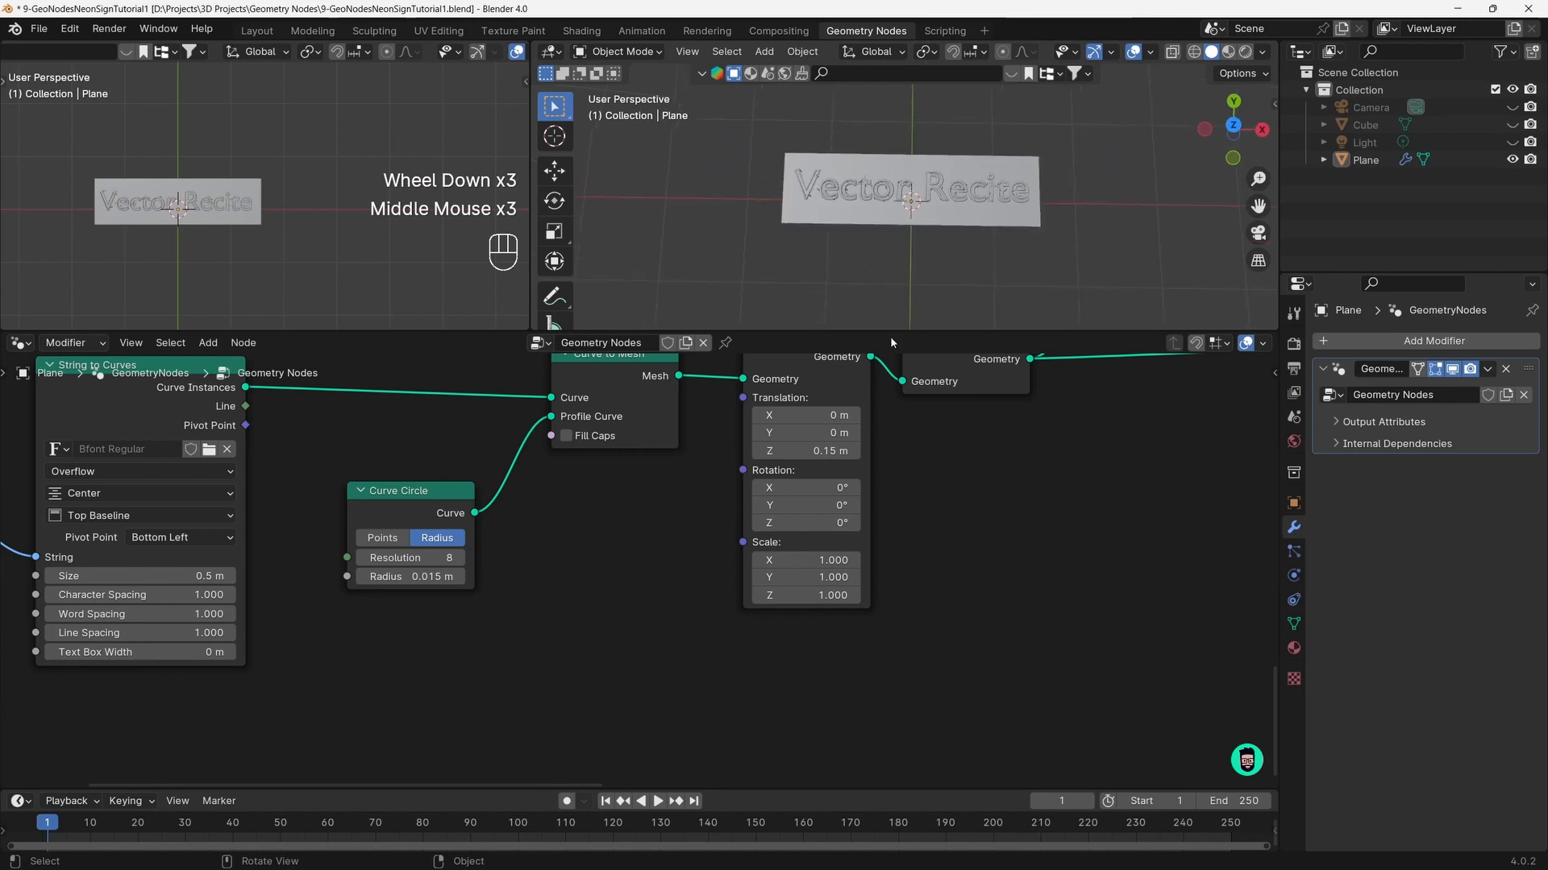
{"action": "scroll", "coordinate": [890, 483], "scroll_direction": "down", "scroll_amount": 3}
{"action": "scroll", "coordinate": [889, 484], "scroll_direction": "up", "scroll_amount": 1}
{"action": "middle_click_drag", "start_coordinate": [889, 484], "coordinate": [801, 623]}
{"action": "scroll", "coordinate": [917, 592], "scroll_direction": "down", "scroll_amount": 3}
{"action": "scroll", "coordinate": [862, 613], "scroll_direction": "down", "scroll_amount": 3}
{"action": "scroll", "coordinate": [845, 642], "scroll_direction": "down", "scroll_amount": 2}
Select the plane and create a new material for it
{"action": "left_click", "coordinate": [920, 216]}
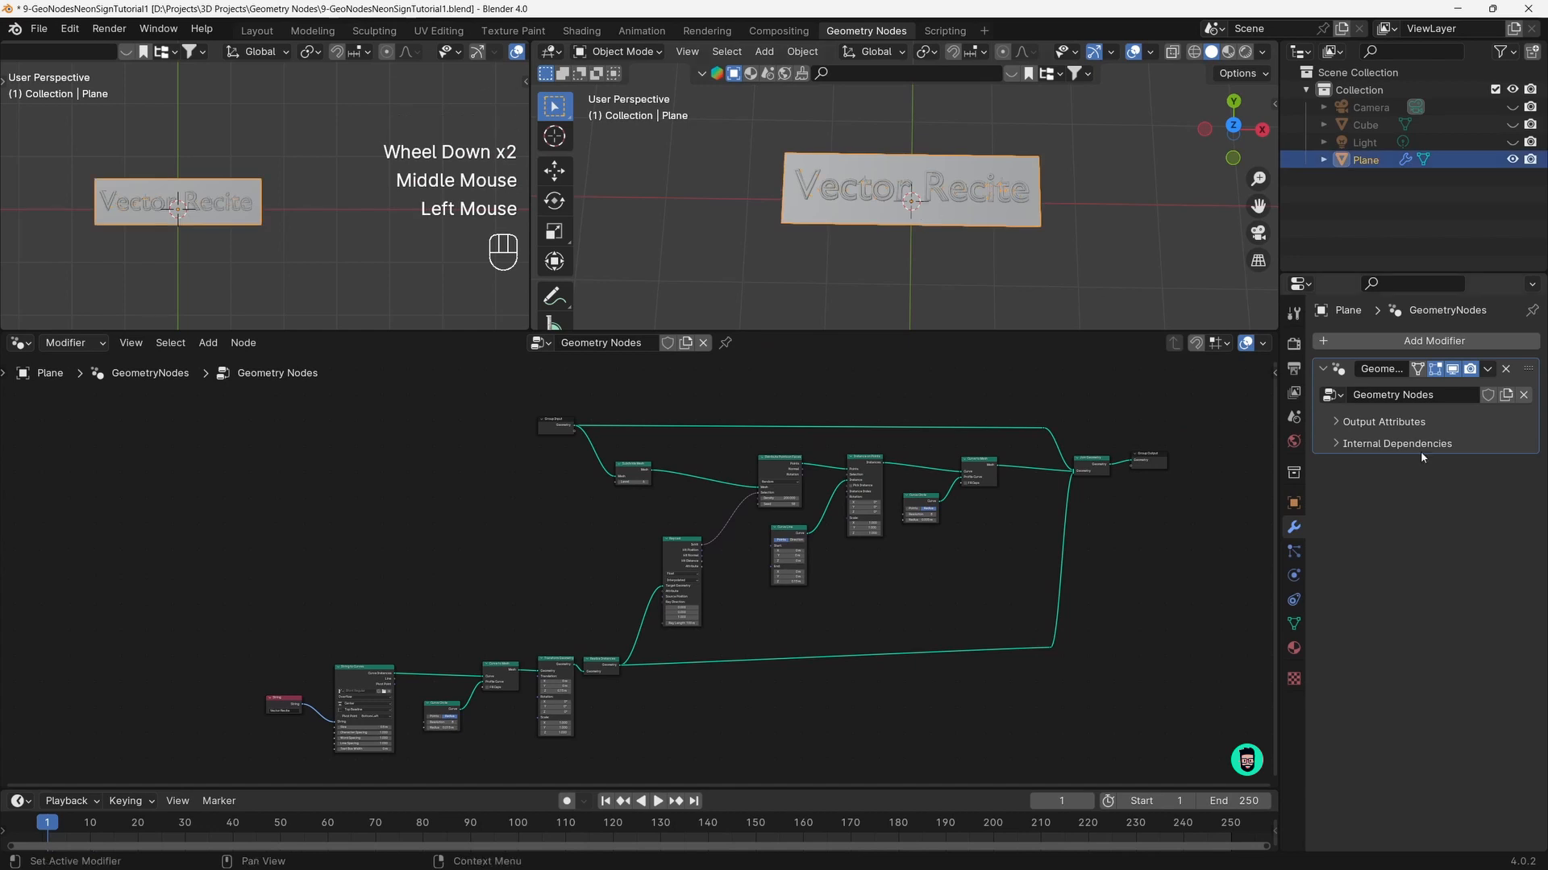
{"action": "left_click", "coordinate": [1293, 648]}
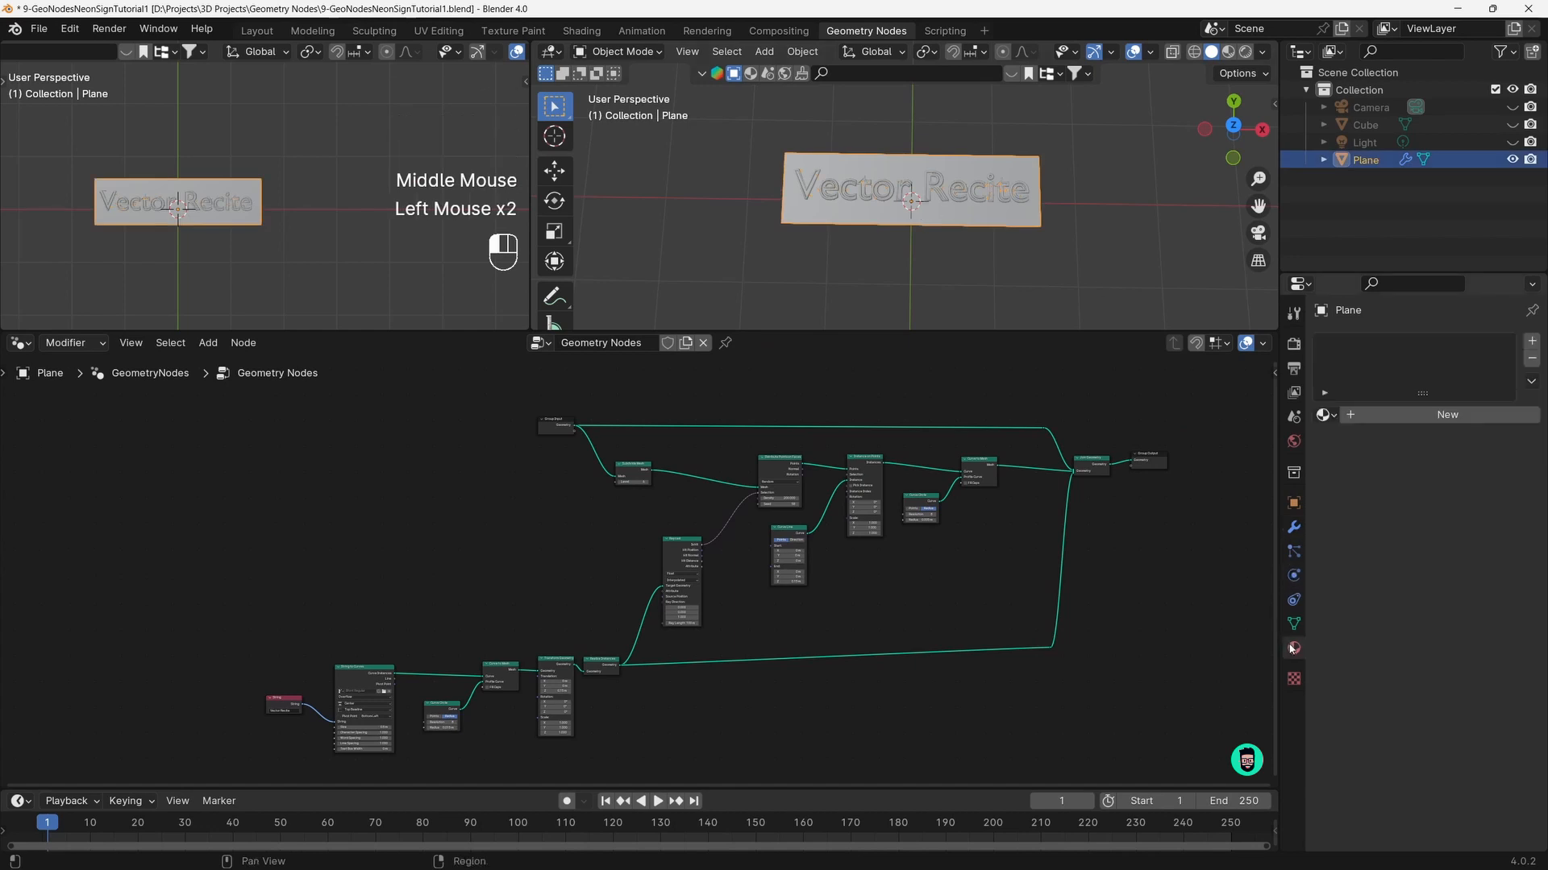
{"action": "left_click", "coordinate": [1412, 415]}
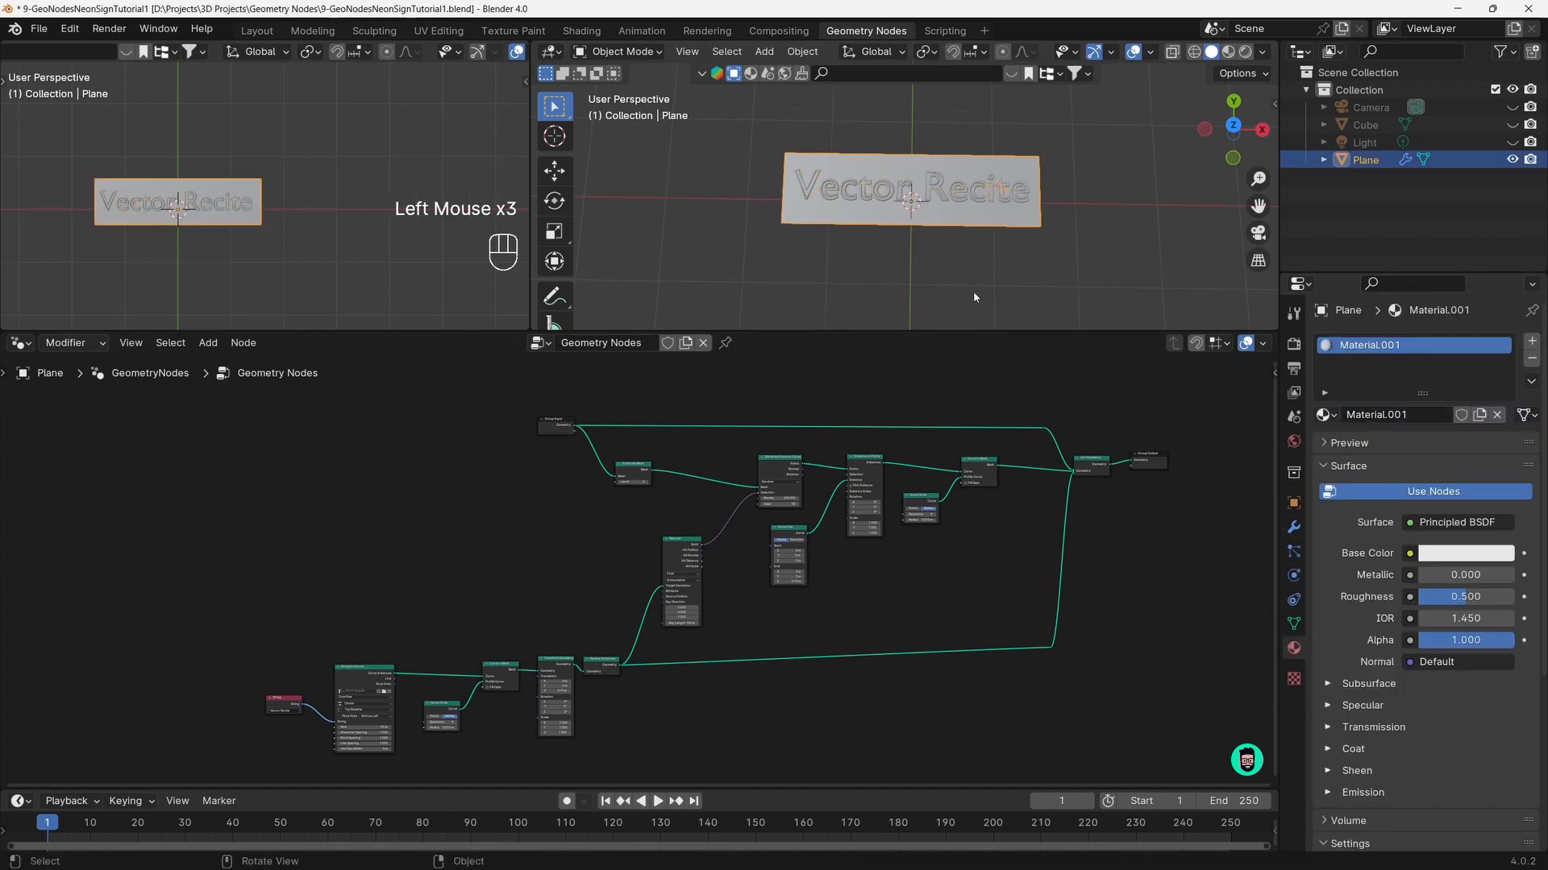
Switch the viewport to rendered shading and view the sign from a lower front angle
{"action": "scroll", "coordinate": [973, 291], "scroll_direction": "up", "scroll_amount": 3}
{"action": "left_click", "coordinate": [1228, 51]}
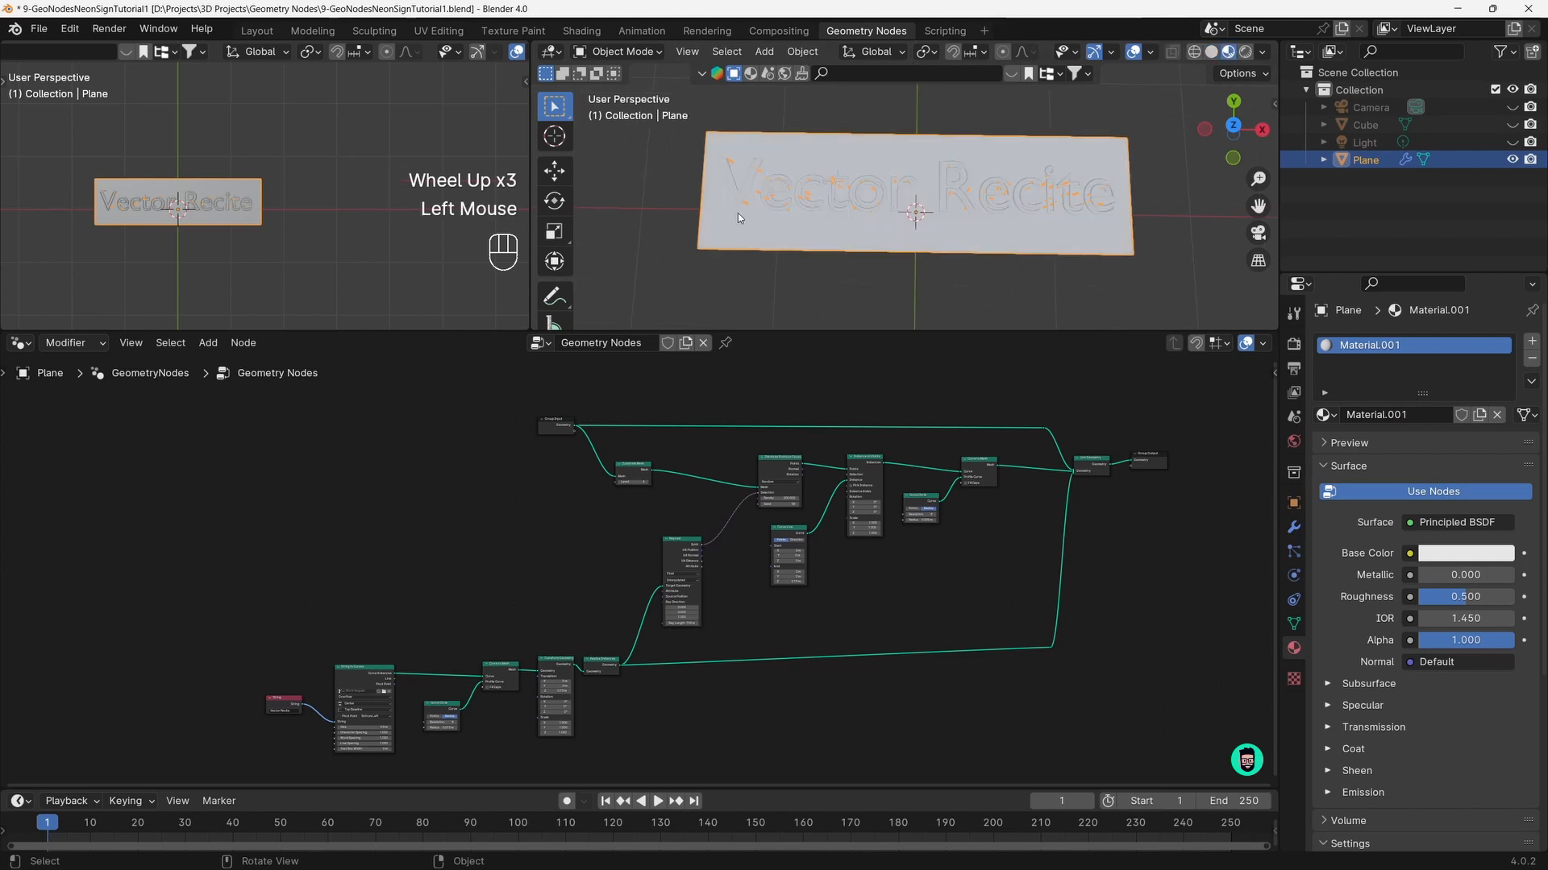
{"action": "left_click", "coordinate": [1245, 51]}
{"action": "mouse_move", "coordinate": [959, 189]}
{"action": "middle_mouse_down"}
{"action": "mouse_move", "coordinate": [954, 222]}
{"action": "mouse_move", "coordinate": [1025, 196]}
{"action": "mouse_move", "coordinate": [934, 200]}
{"action": "mouse_move", "coordinate": [1008, 192]}
{"action": "mouse_move", "coordinate": [951, 195]}
{"action": "middle_mouse_up"}
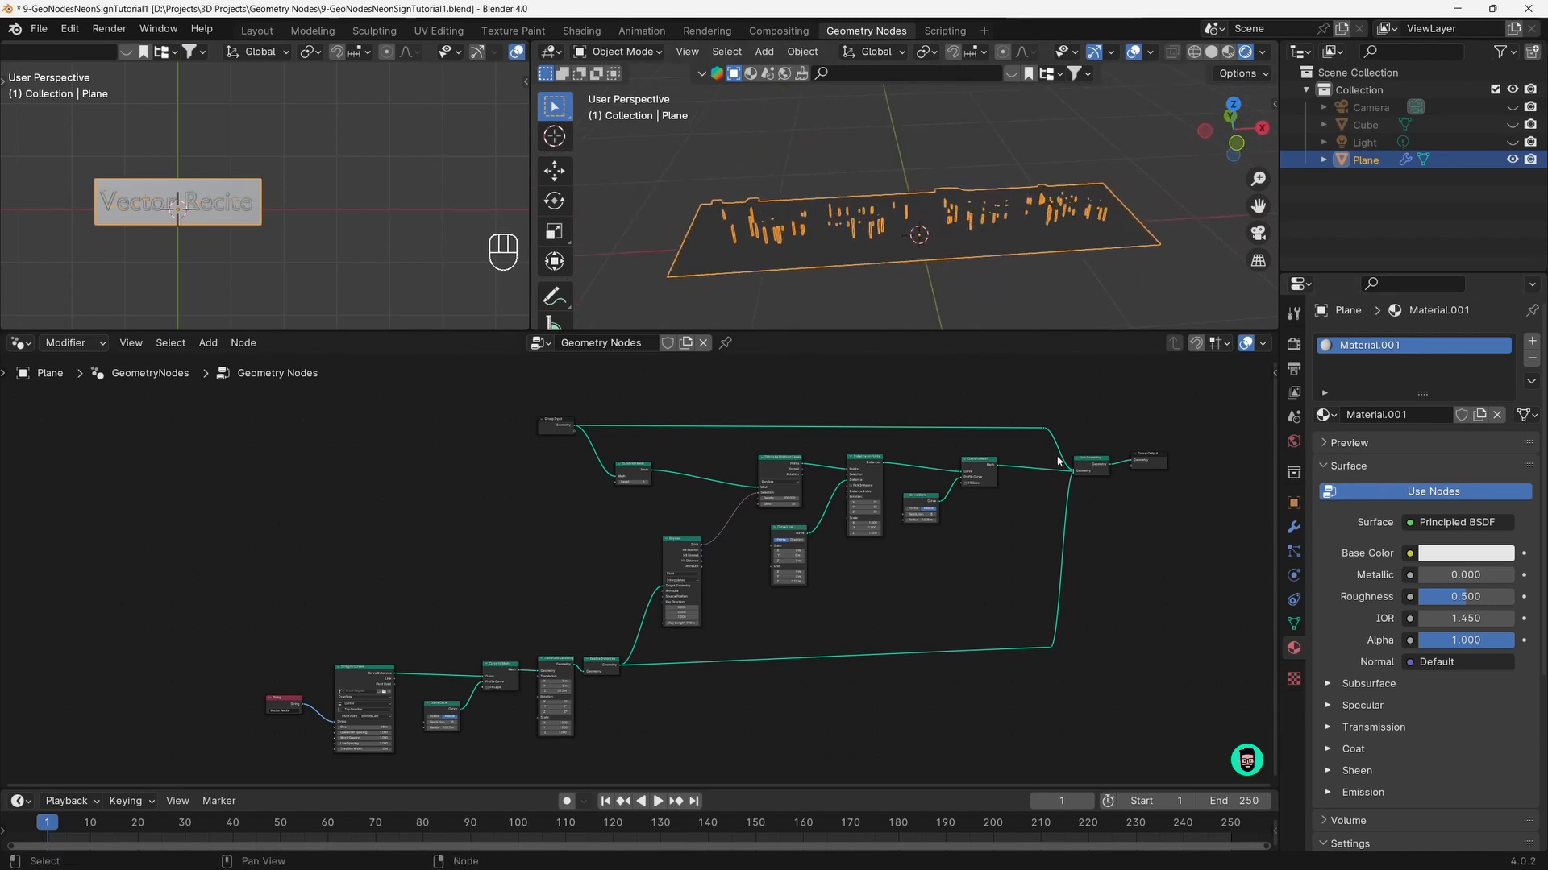
Move the Group Output node farther from Join Geometry to leave more space between them
{"action": "scroll", "coordinate": [926, 626], "scroll_direction": "up", "scroll_amount": 3}
{"action": "scroll", "coordinate": [920, 627], "scroll_direction": "down", "scroll_amount": 3}
{"action": "scroll", "coordinate": [921, 627], "scroll_direction": "up", "scroll_amount": 1}
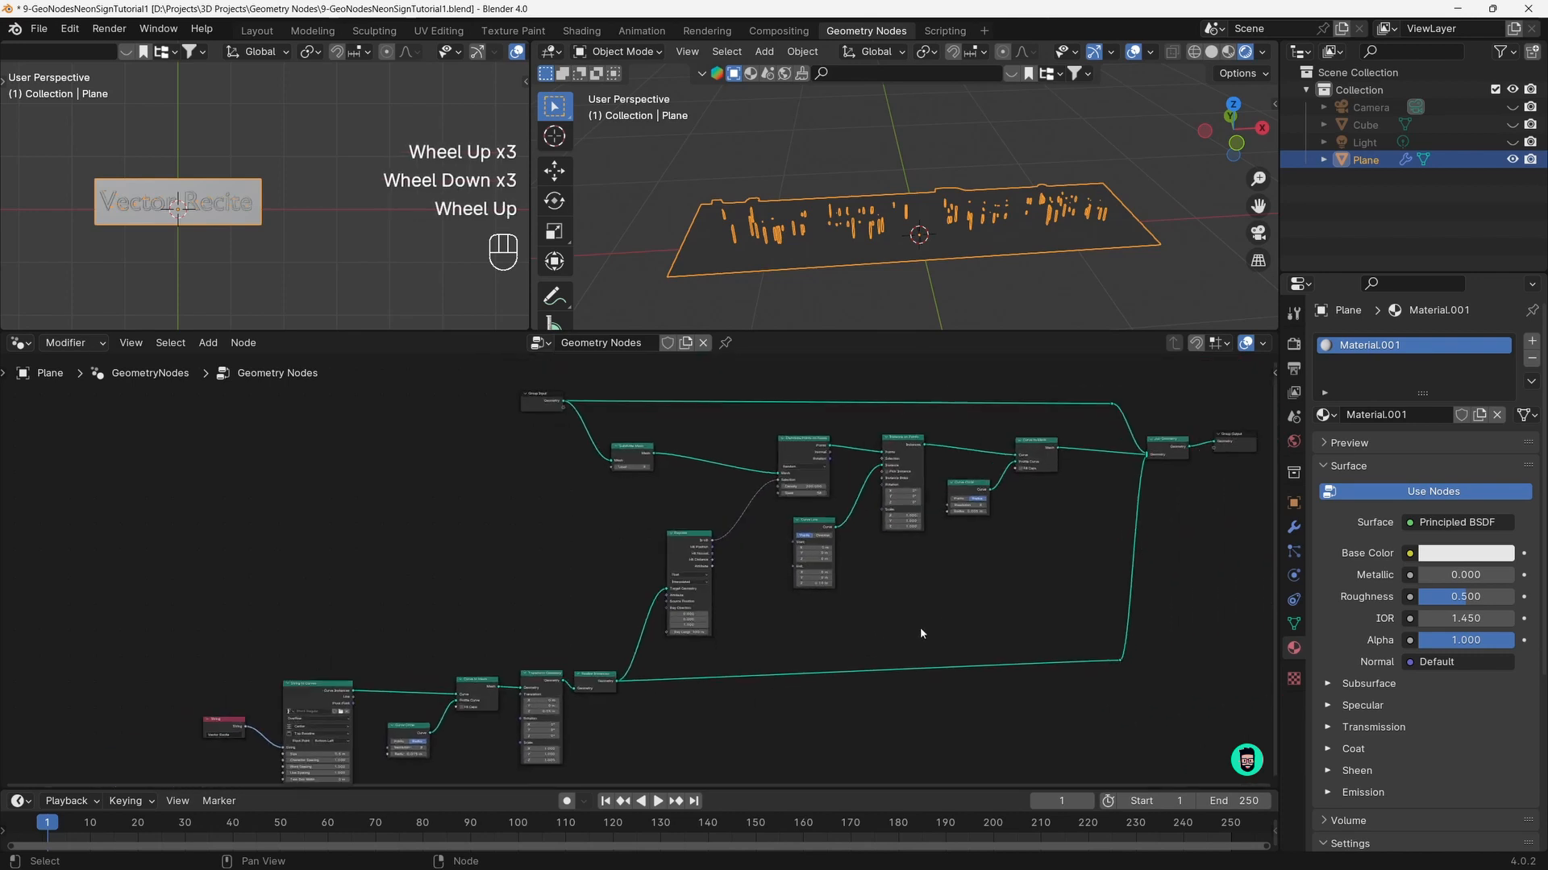
{"action": "middle_click_drag", "start_coordinate": [921, 627], "coordinate": [722, 632]}
{"action": "scroll", "coordinate": [714, 580], "scroll_direction": "down", "scroll_amount": 1}
{"action": "scroll", "coordinate": [714, 578], "scroll_direction": "up", "scroll_amount": 2}
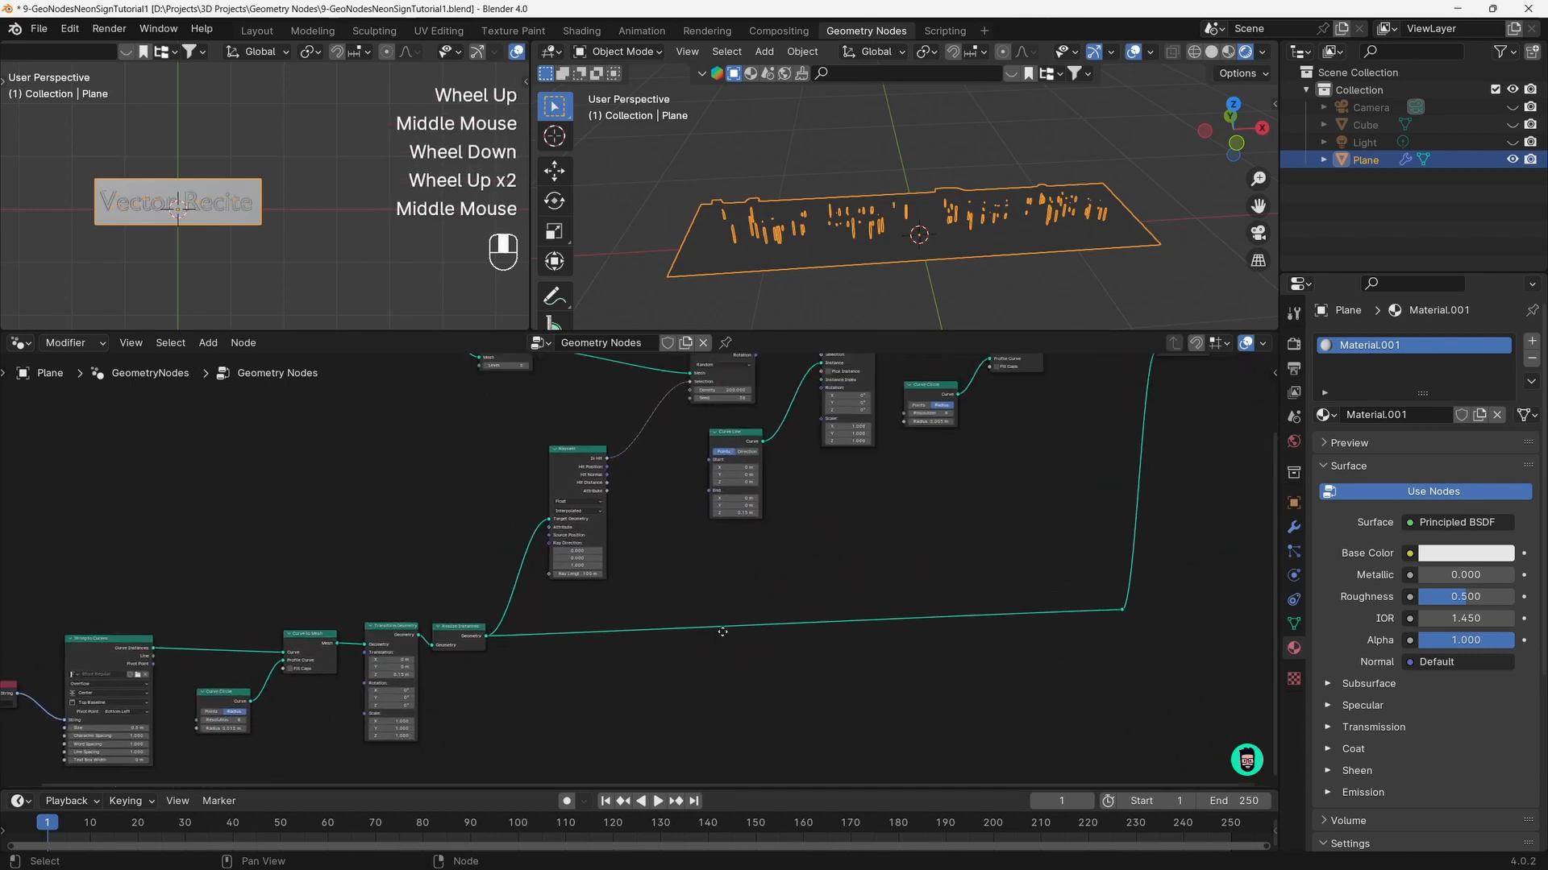
{"action": "middle_click_drag", "start_coordinate": [896, 546], "coordinate": [625, 661]}
{"action": "left_click_drag", "start_coordinate": [1000, 444], "coordinate": [1046, 450]}
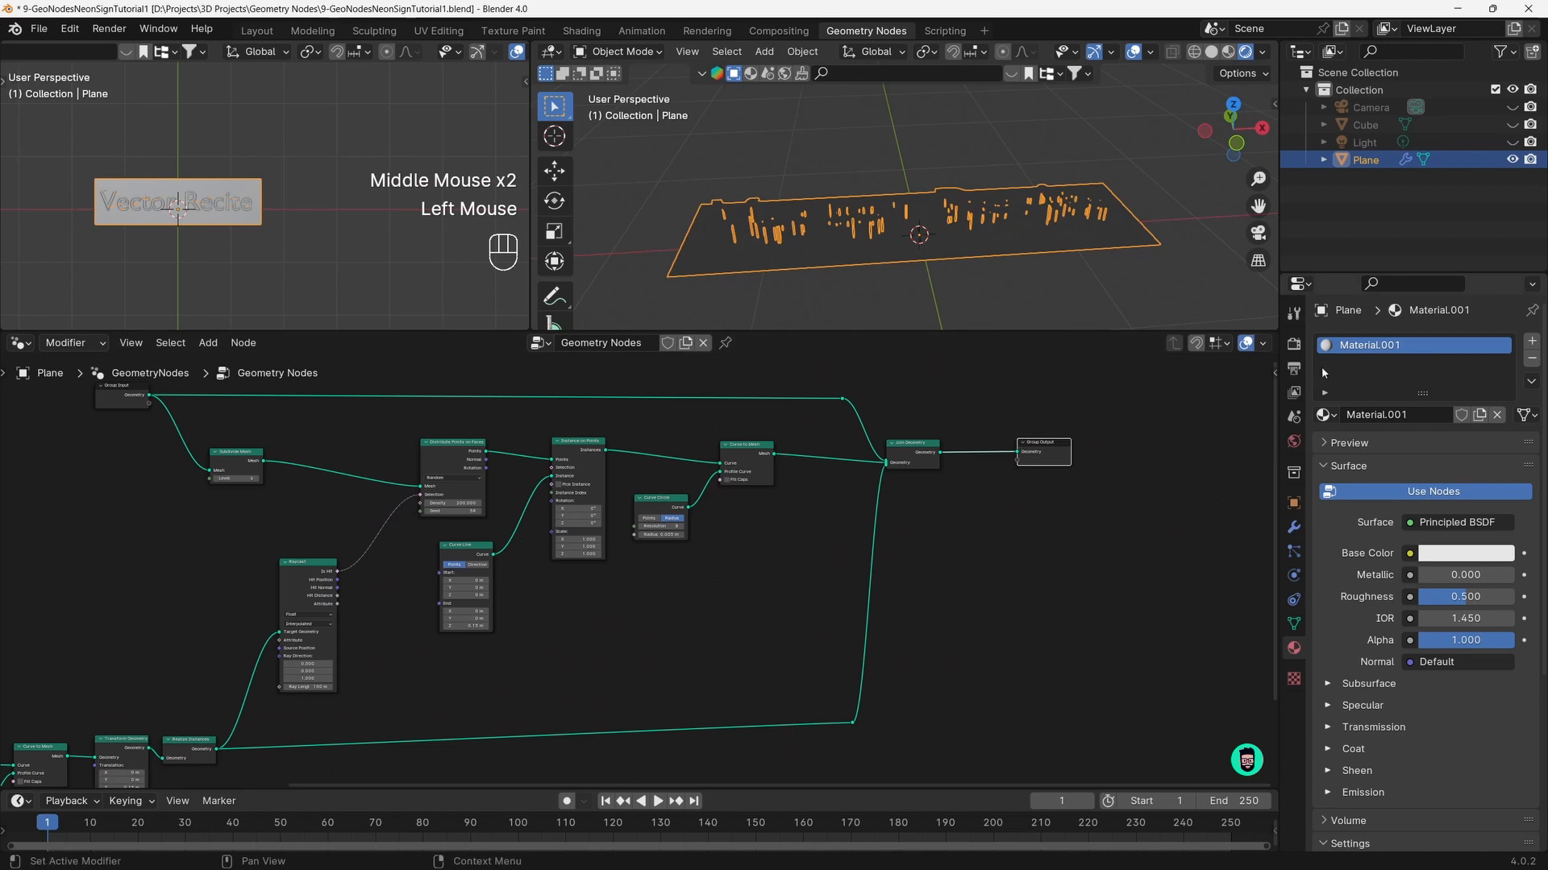
Rename the plane's material as Basic and add a second material slot
{"action": "left_click", "coordinate": [1400, 413]}
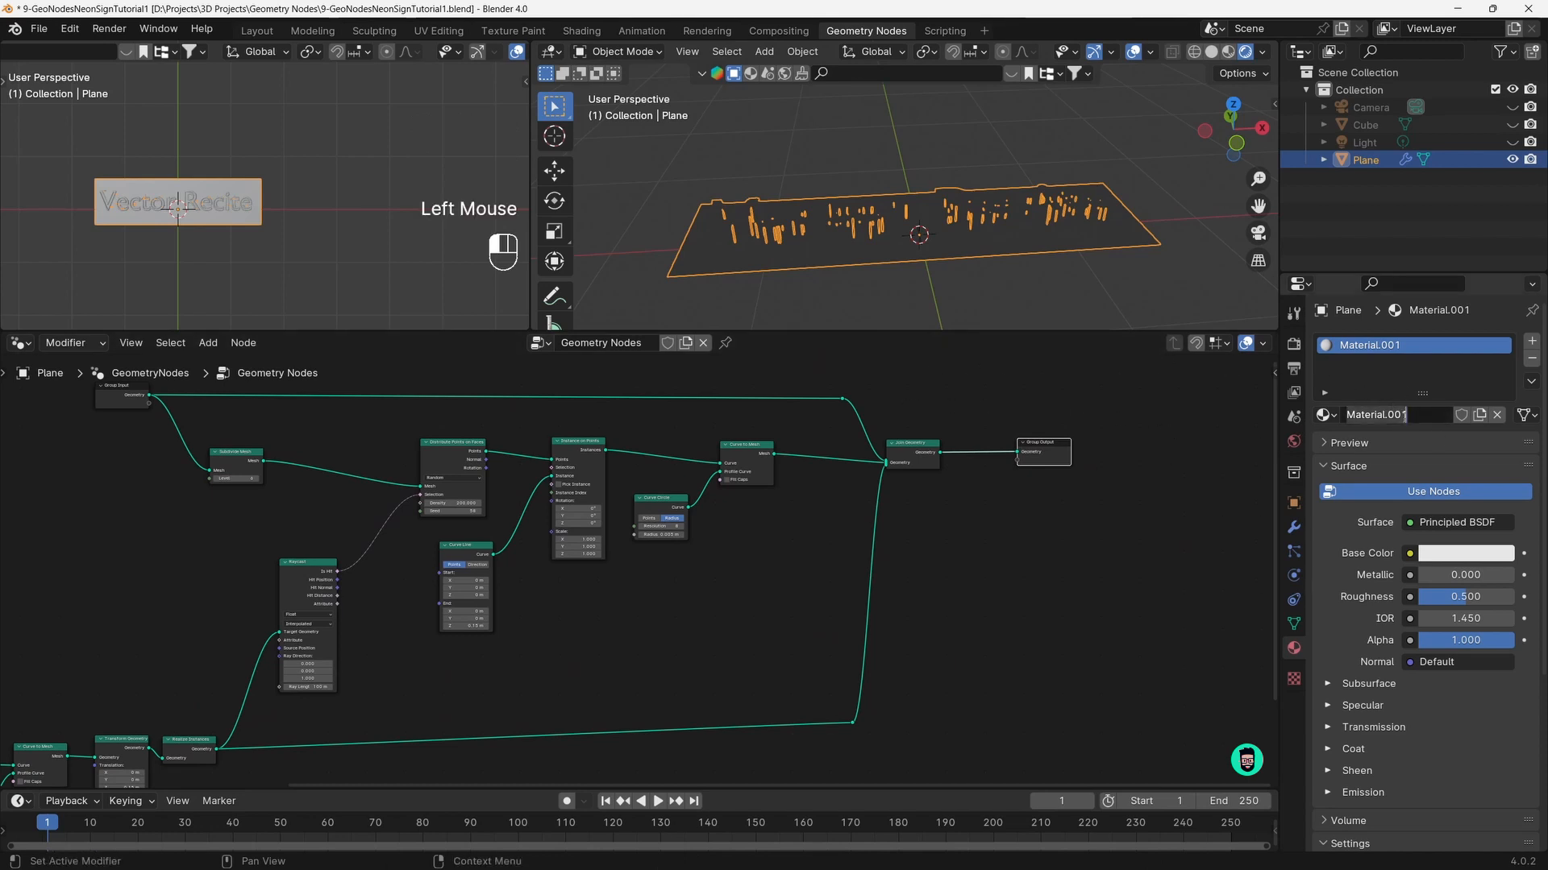
{"action": "key", "text": "ctrl+a"}
{"action": "type", "text": "Basic"}
{"action": "key", "text": "Return"}
{"action": "left_click", "coordinate": [1529, 344]}
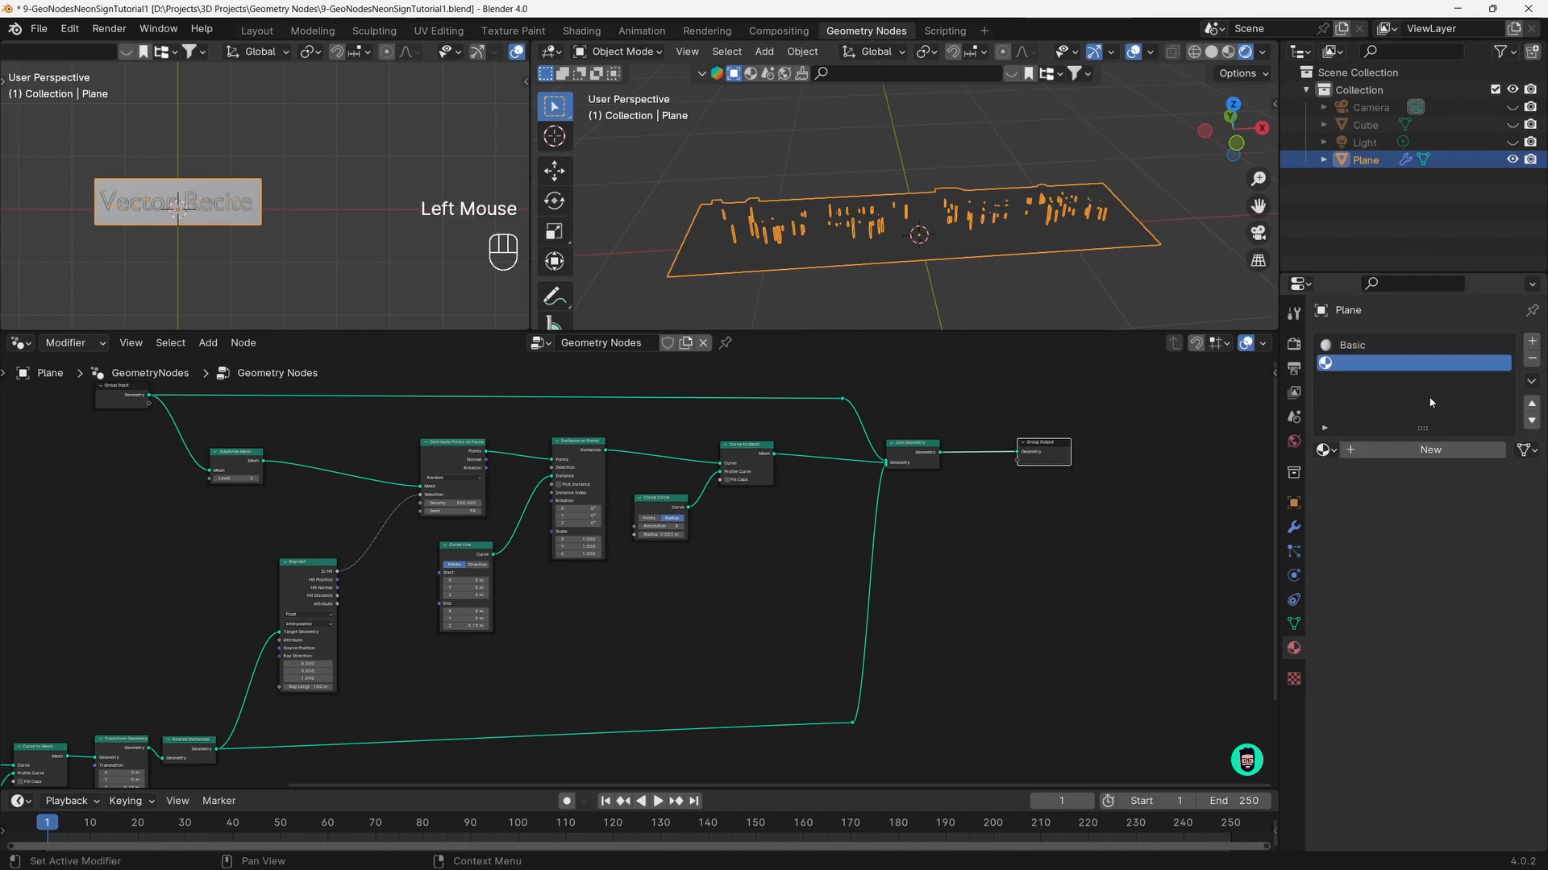
Create a new material in the plane's second slot and name it Emission
{"action": "left_click", "coordinate": [1380, 450]}
{"action": "double_click", "coordinate": [1380, 450]}
{"action": "type", "text": "E"}
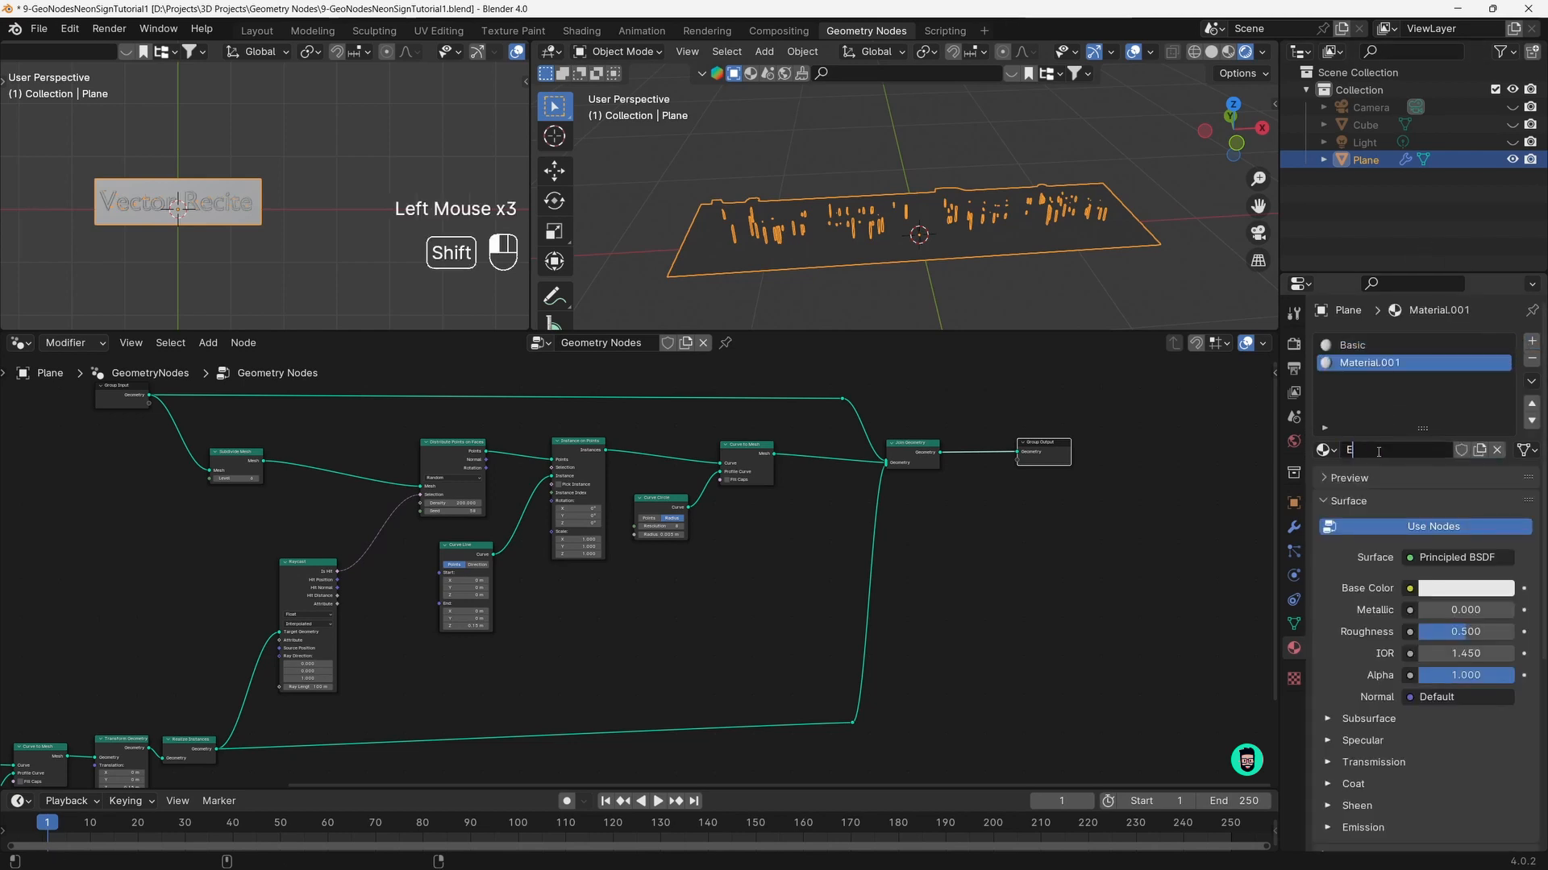
{"action": "type", "text": "mission"}
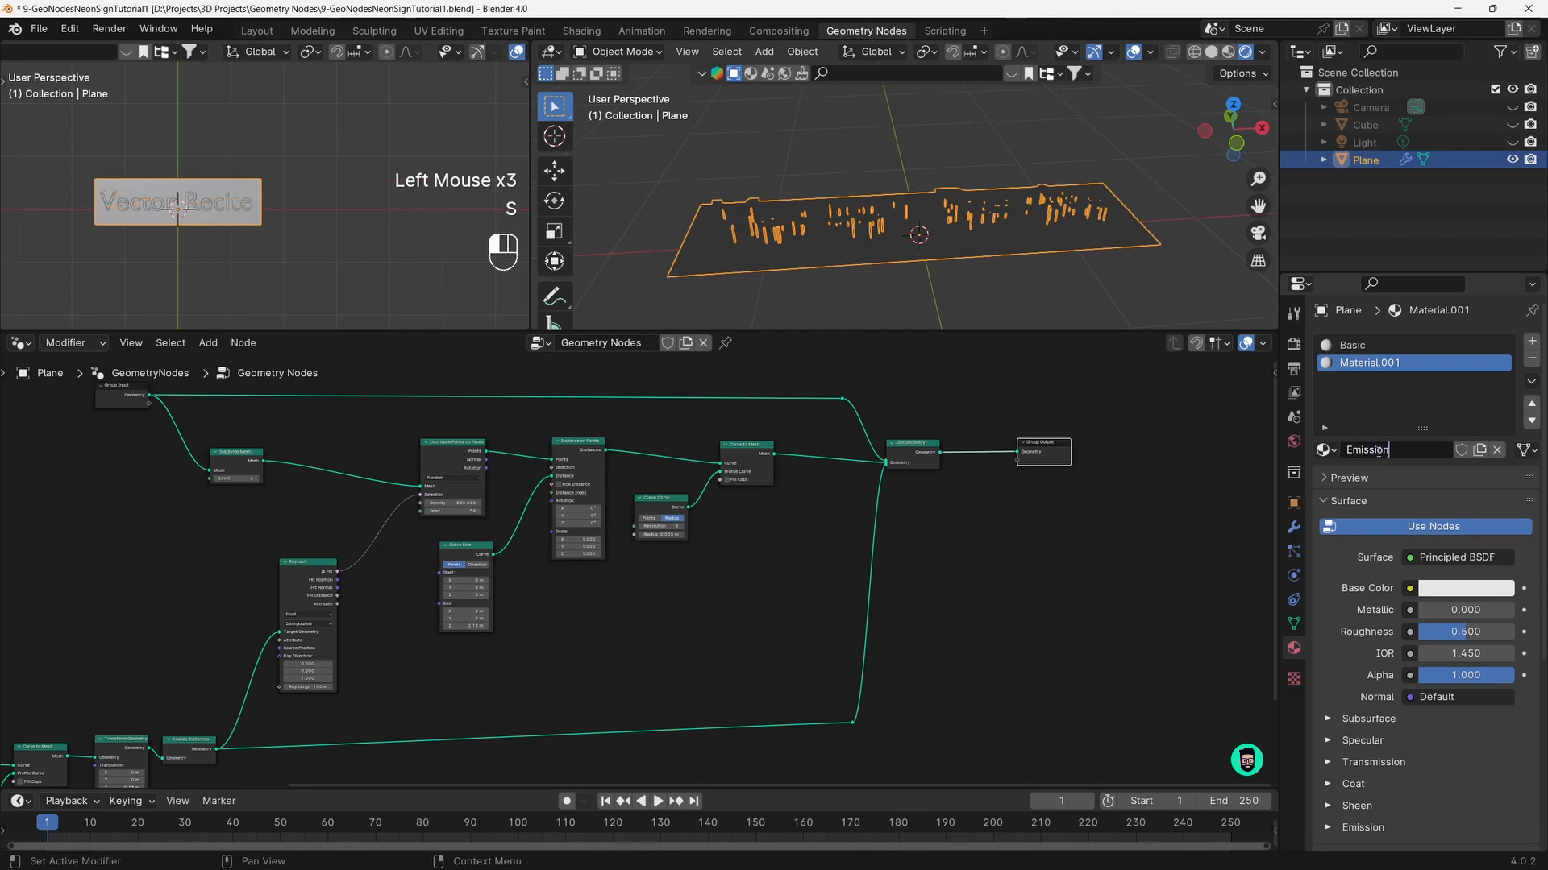
{"action": "key", "text": "Return"}
Insert a Set Material node on the link from Group Input to Join Geometry and assign it the Basic material
{"action": "scroll", "coordinate": [833, 500], "scroll_direction": "up", "scroll_amount": 2}
{"action": "scroll", "coordinate": [817, 506], "scroll_direction": "up", "scroll_amount": 1}
{"action": "scroll", "coordinate": [817, 506], "scroll_direction": "down", "scroll_amount": 2}
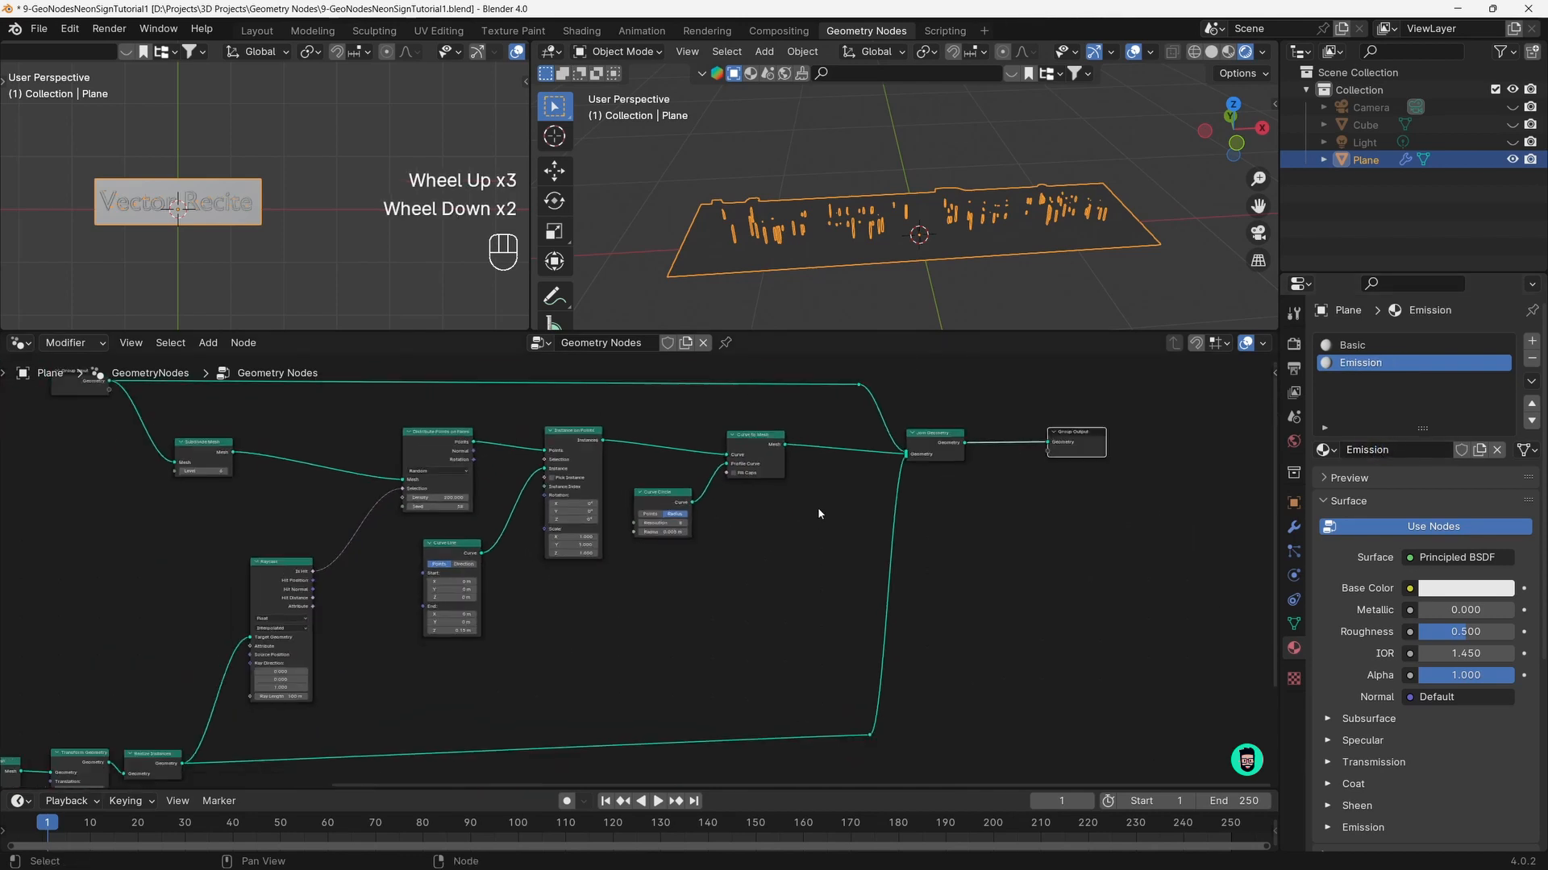
{"action": "scroll", "coordinate": [817, 506], "scroll_direction": "up", "scroll_amount": 1}
{"action": "middle_click_drag", "start_coordinate": [818, 507], "coordinate": [725, 564]}
{"action": "middle_click_drag", "start_coordinate": [452, 693], "coordinate": [585, 652]}
{"action": "middle_click_drag", "start_coordinate": [853, 567], "coordinate": [768, 657]}
{"action": "middle_click_drag", "start_coordinate": [847, 553], "coordinate": [911, 539]}
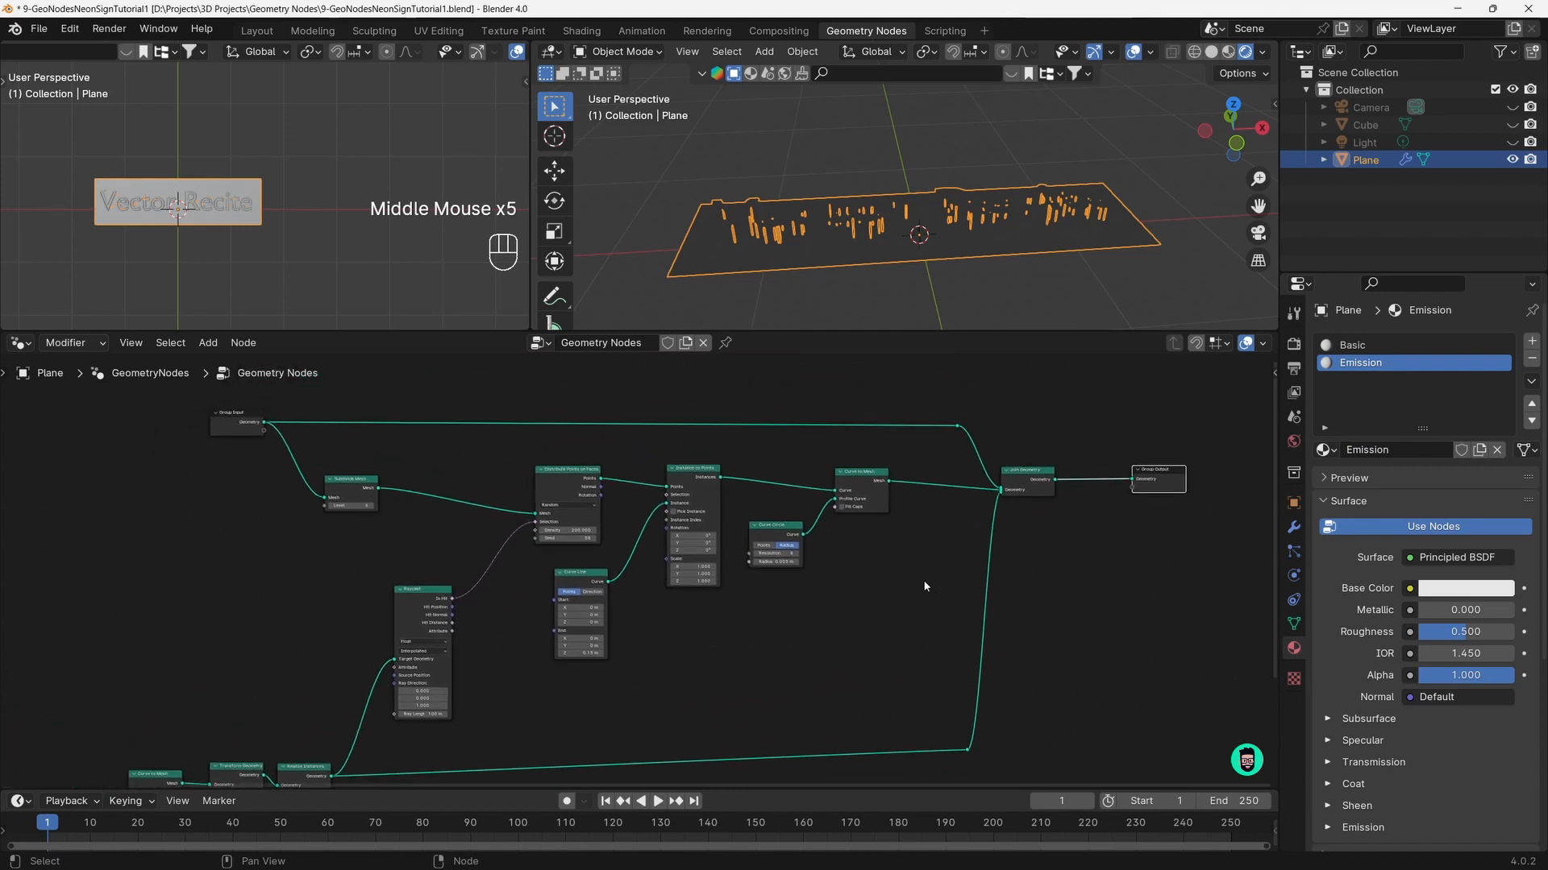
{"action": "left_click", "coordinate": [903, 590]}
{"action": "middle_click_drag", "start_coordinate": [433, 460], "coordinate": [347, 516]}
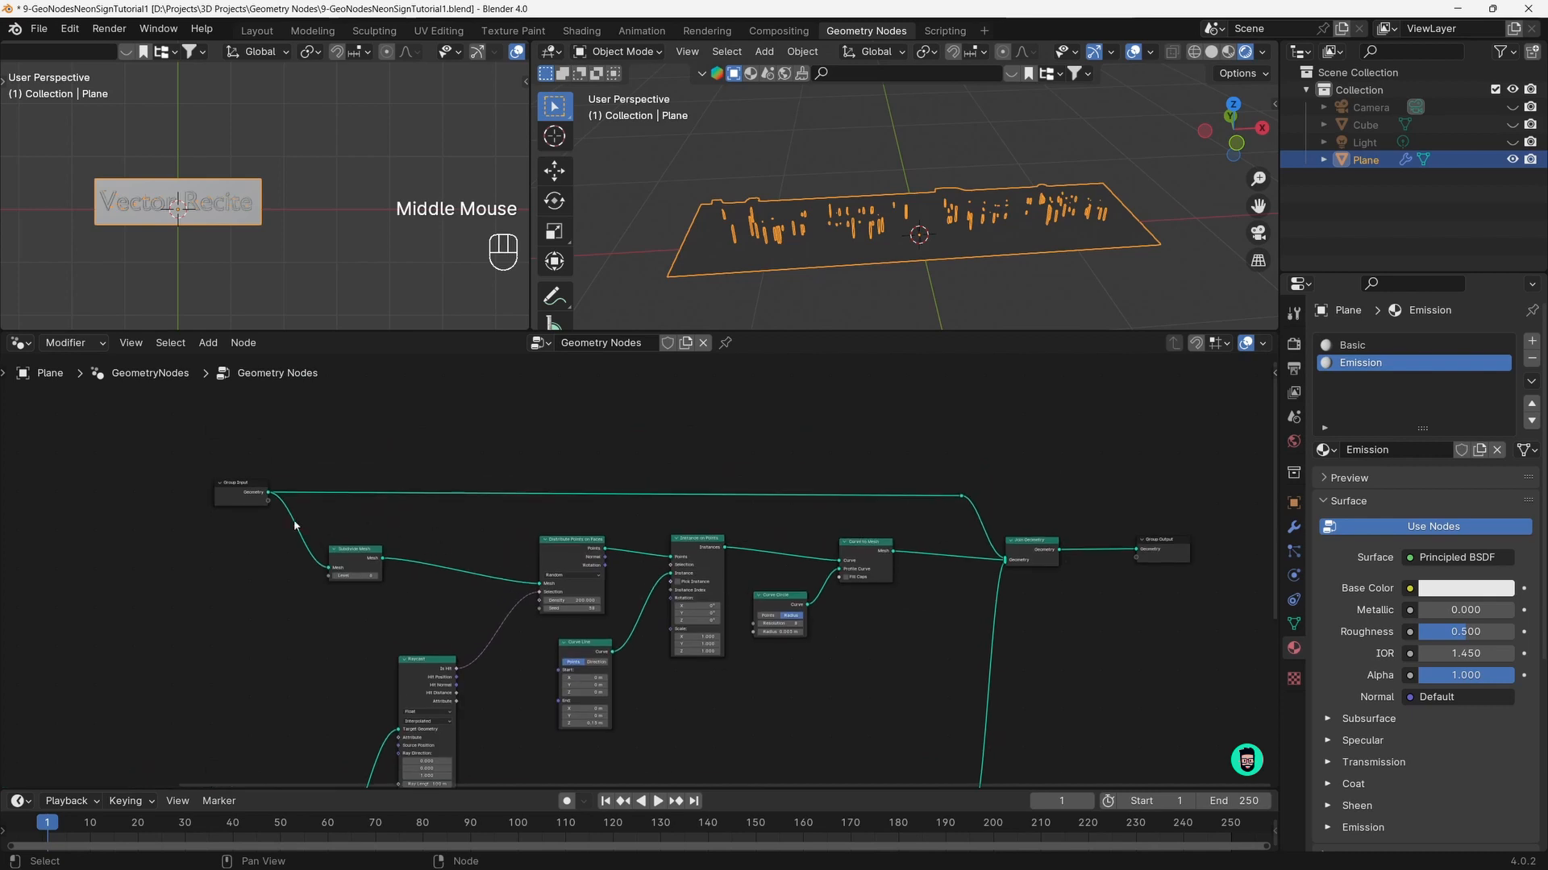
{"action": "scroll", "coordinate": [265, 519], "scroll_direction": "up", "scroll_amount": 3}
{"action": "left_click_drag", "start_coordinate": [98, 454], "coordinate": [105, 452]}
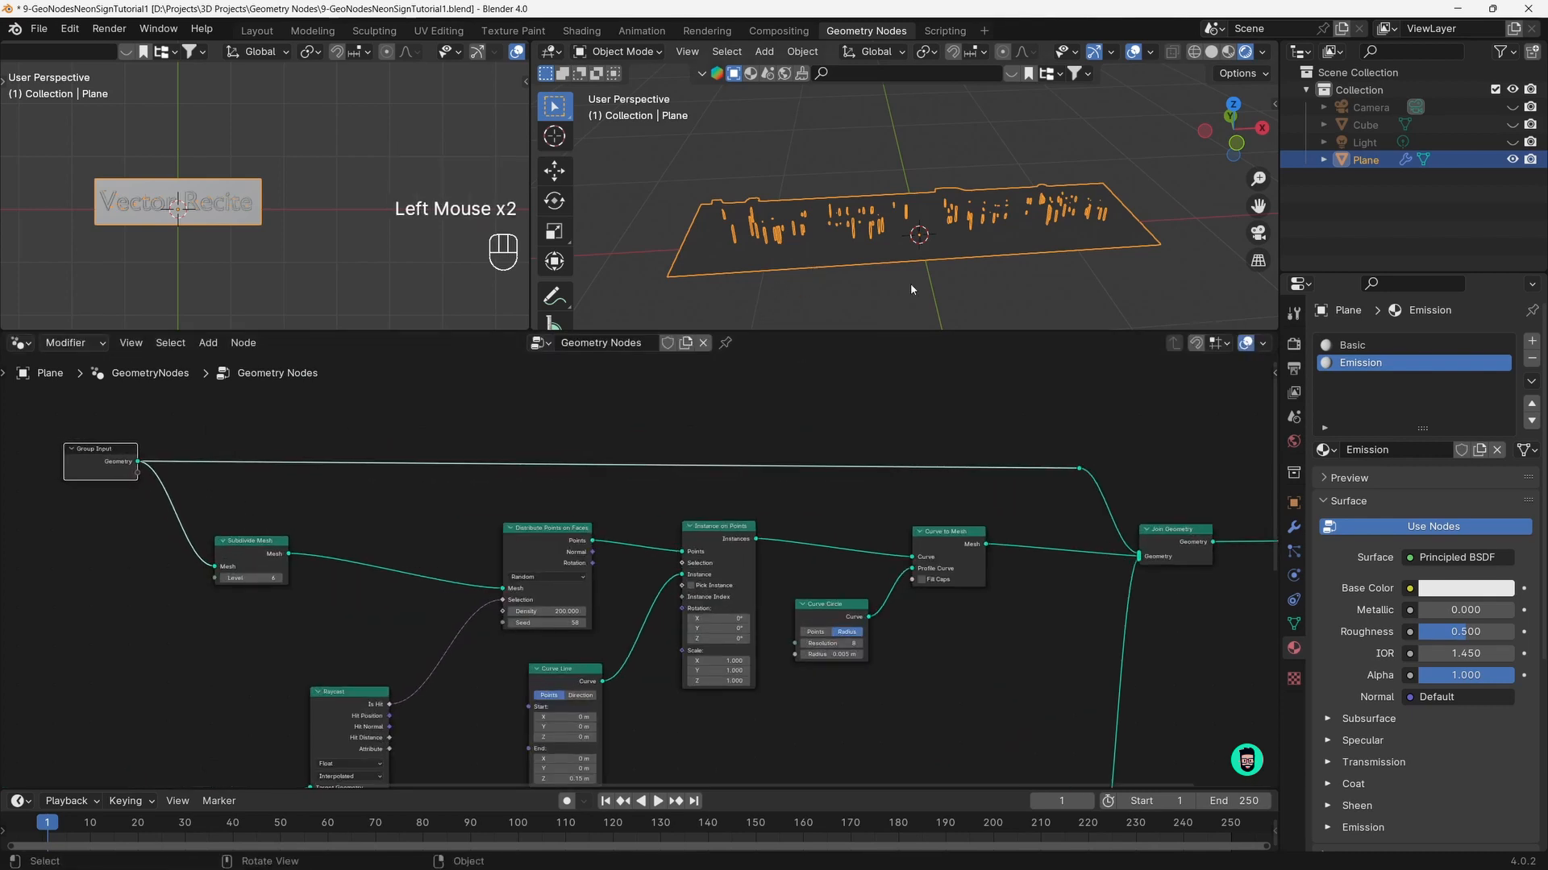
{"action": "middle_click_drag", "start_coordinate": [1005, 260], "coordinate": [980, 265]}
{"action": "key", "text": "shift+a"}
{"action": "type", "text": "set"}
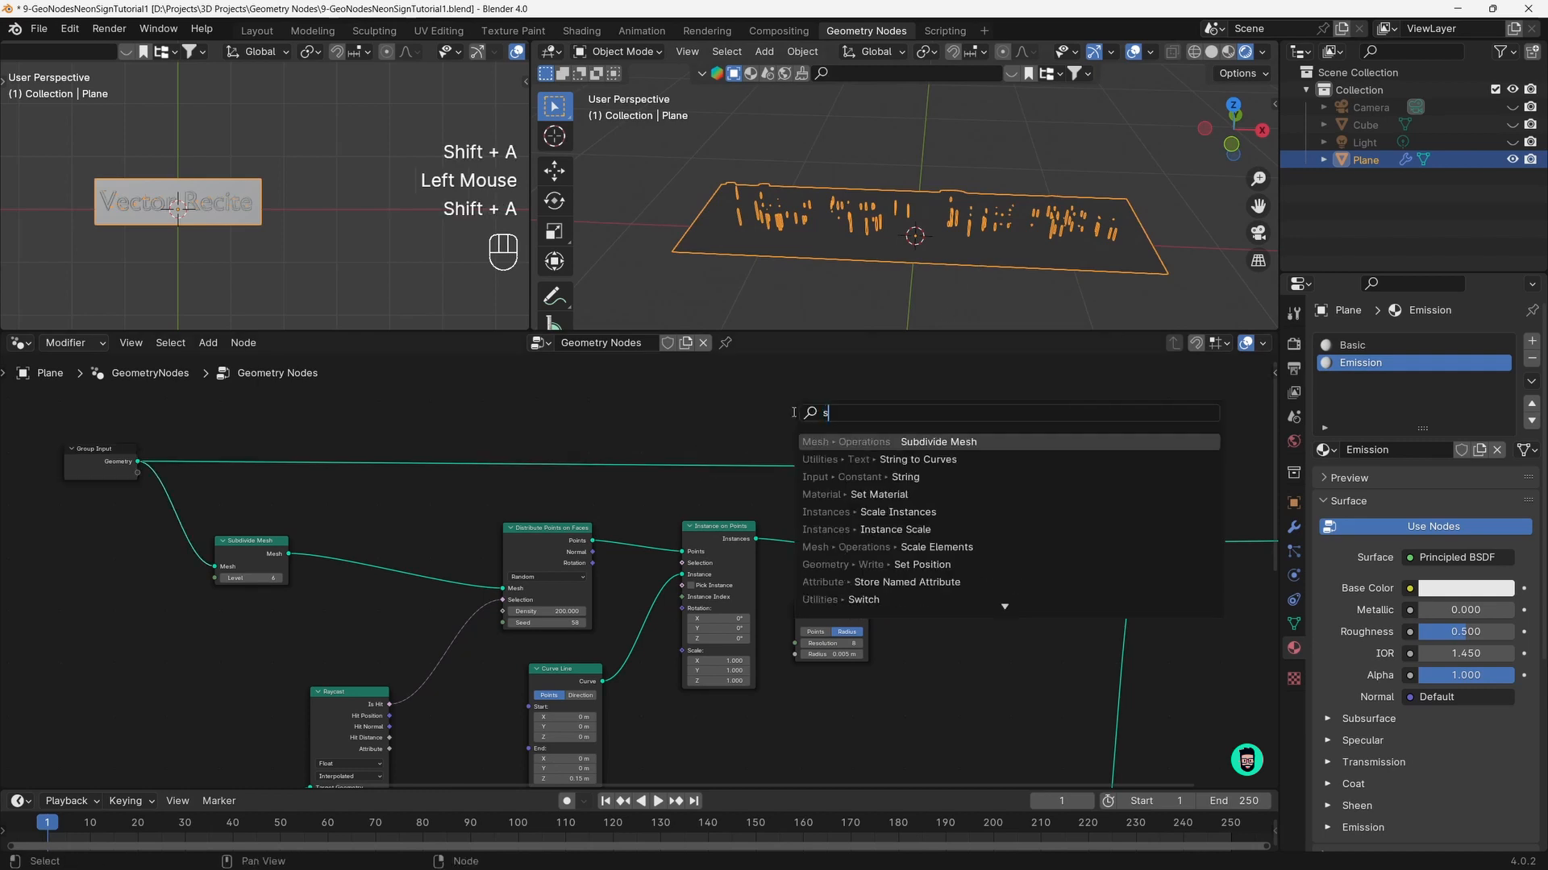
{"action": "left_click", "coordinate": [814, 460]}
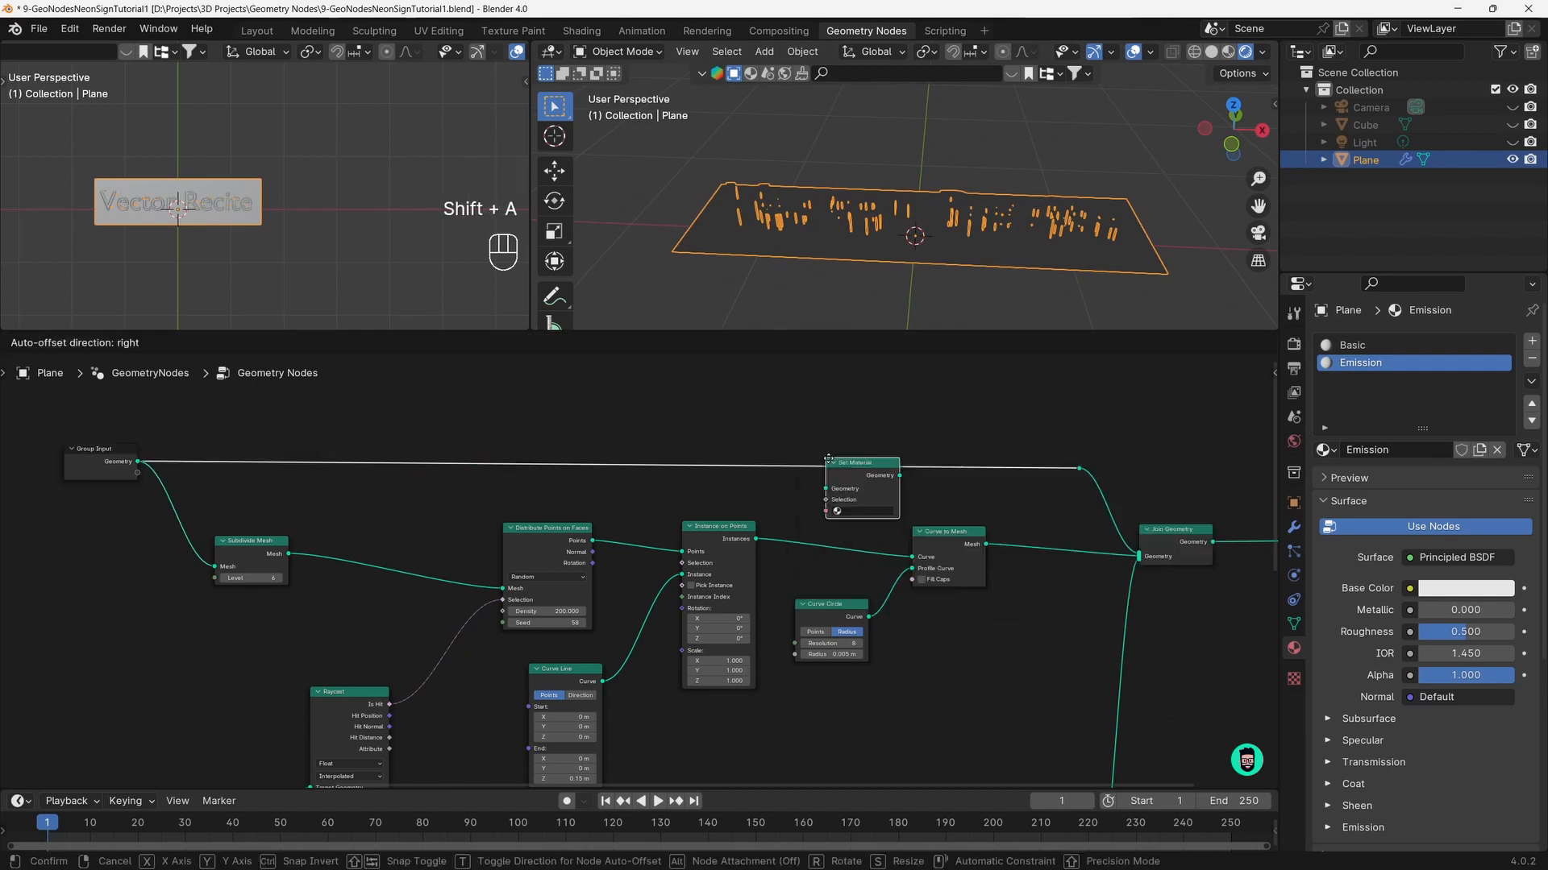
{"action": "left_click", "coordinate": [941, 457]}
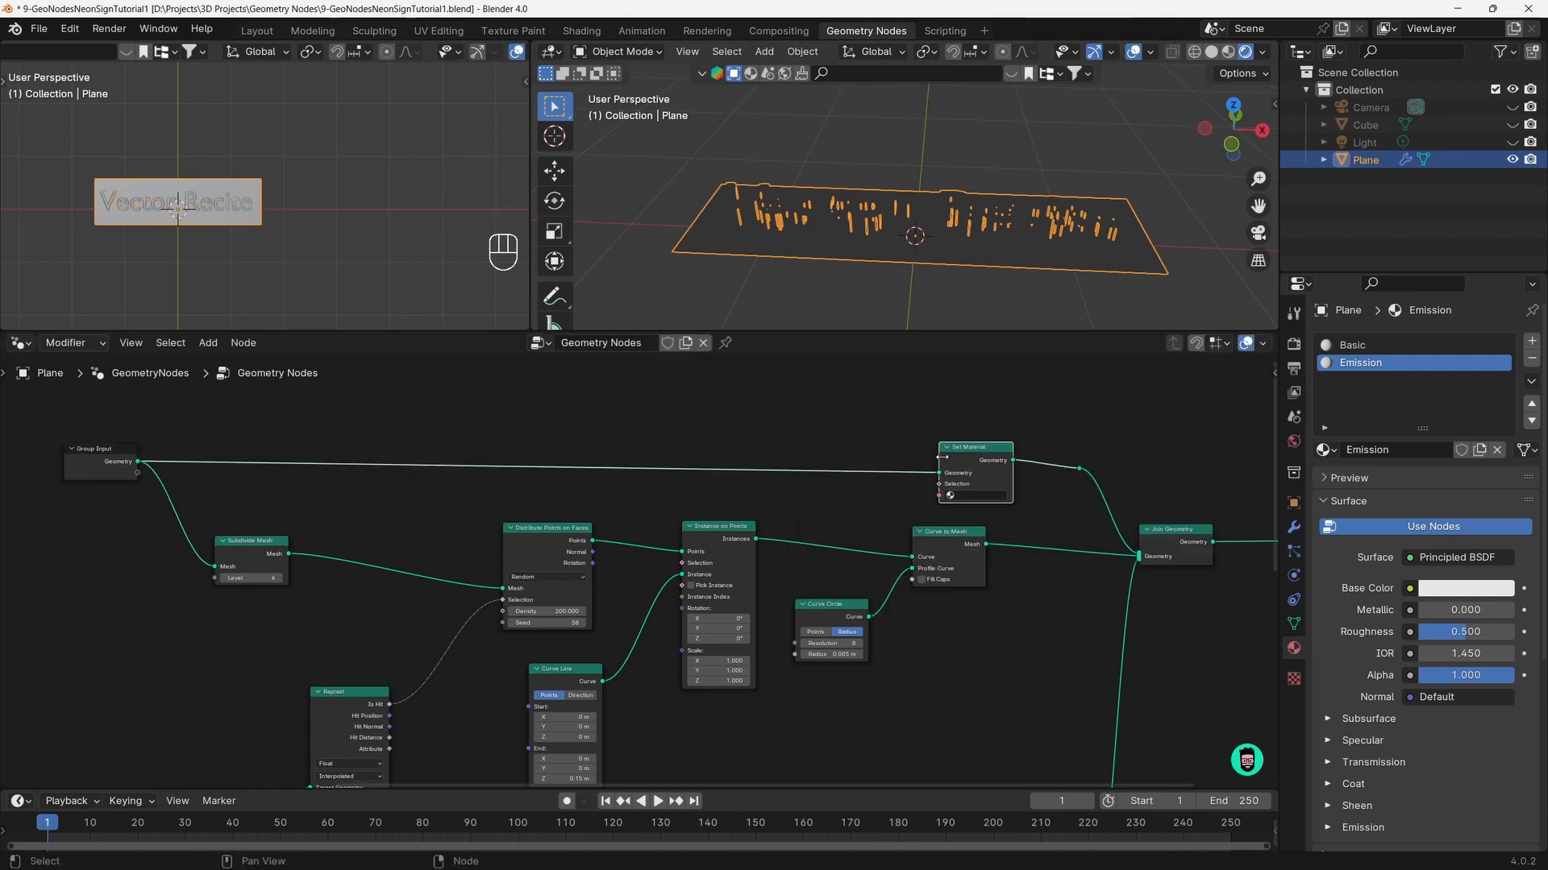
{"action": "left_click", "coordinate": [966, 495]}
{"action": "left_click", "coordinate": [967, 514]}
Add an area light and raise it about 1.1 m along Z above the sign
{"action": "double_click", "coordinate": [913, 299]}
{"action": "mouse_move", "coordinate": [906, 278]}
{"action": "middle_mouse_down"}
{"action": "mouse_move", "coordinate": [909, 307]}
{"action": "mouse_move", "coordinate": [890, 279]}
{"action": "middle_mouse_up"}
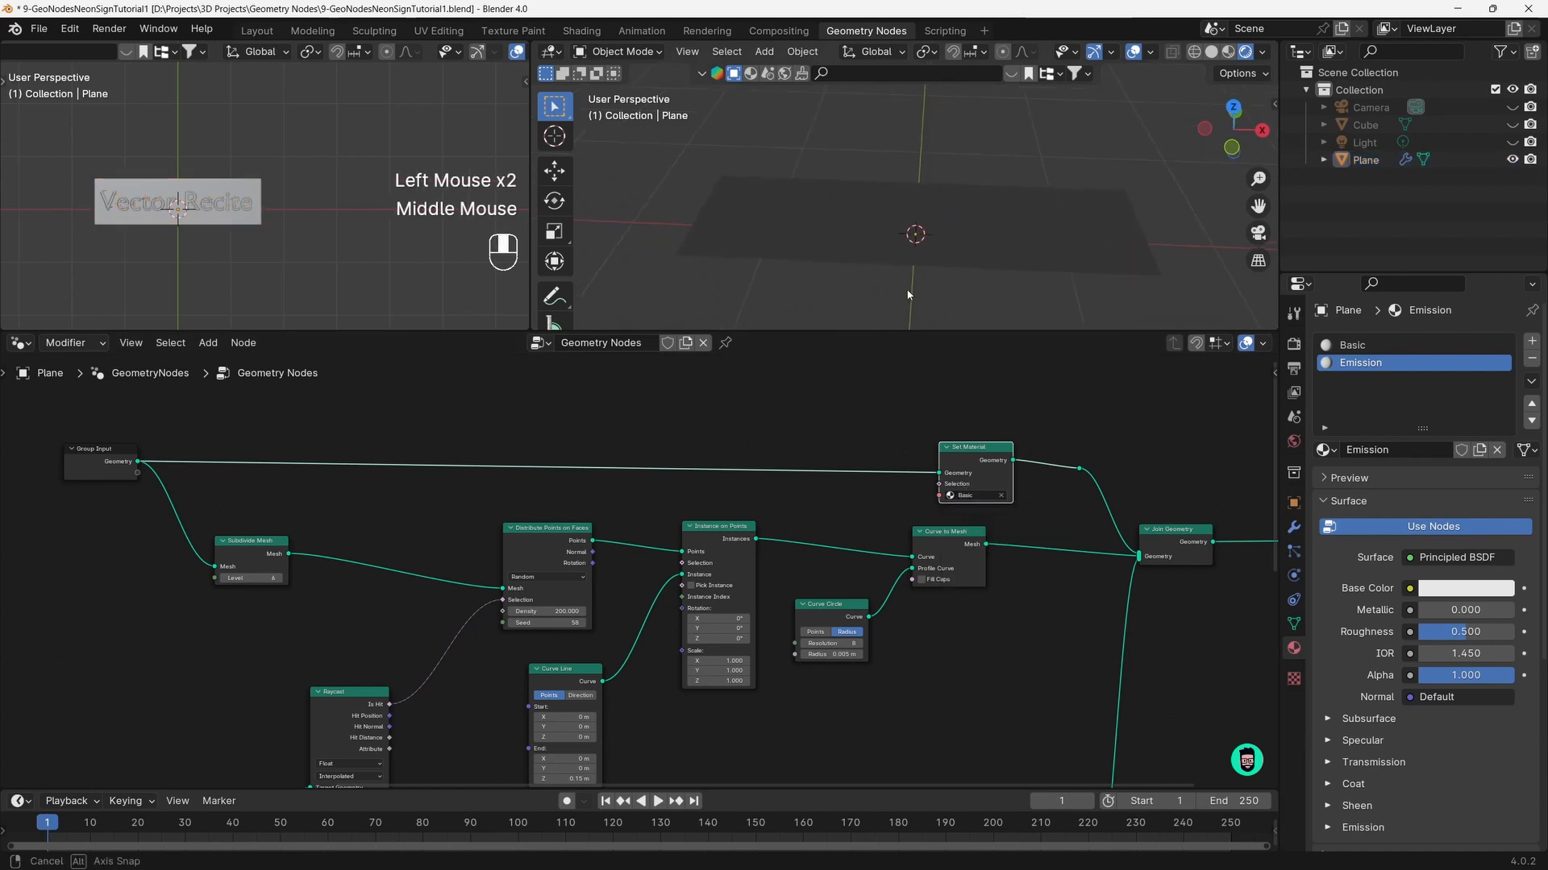
{"action": "key", "text": "shift+a"}
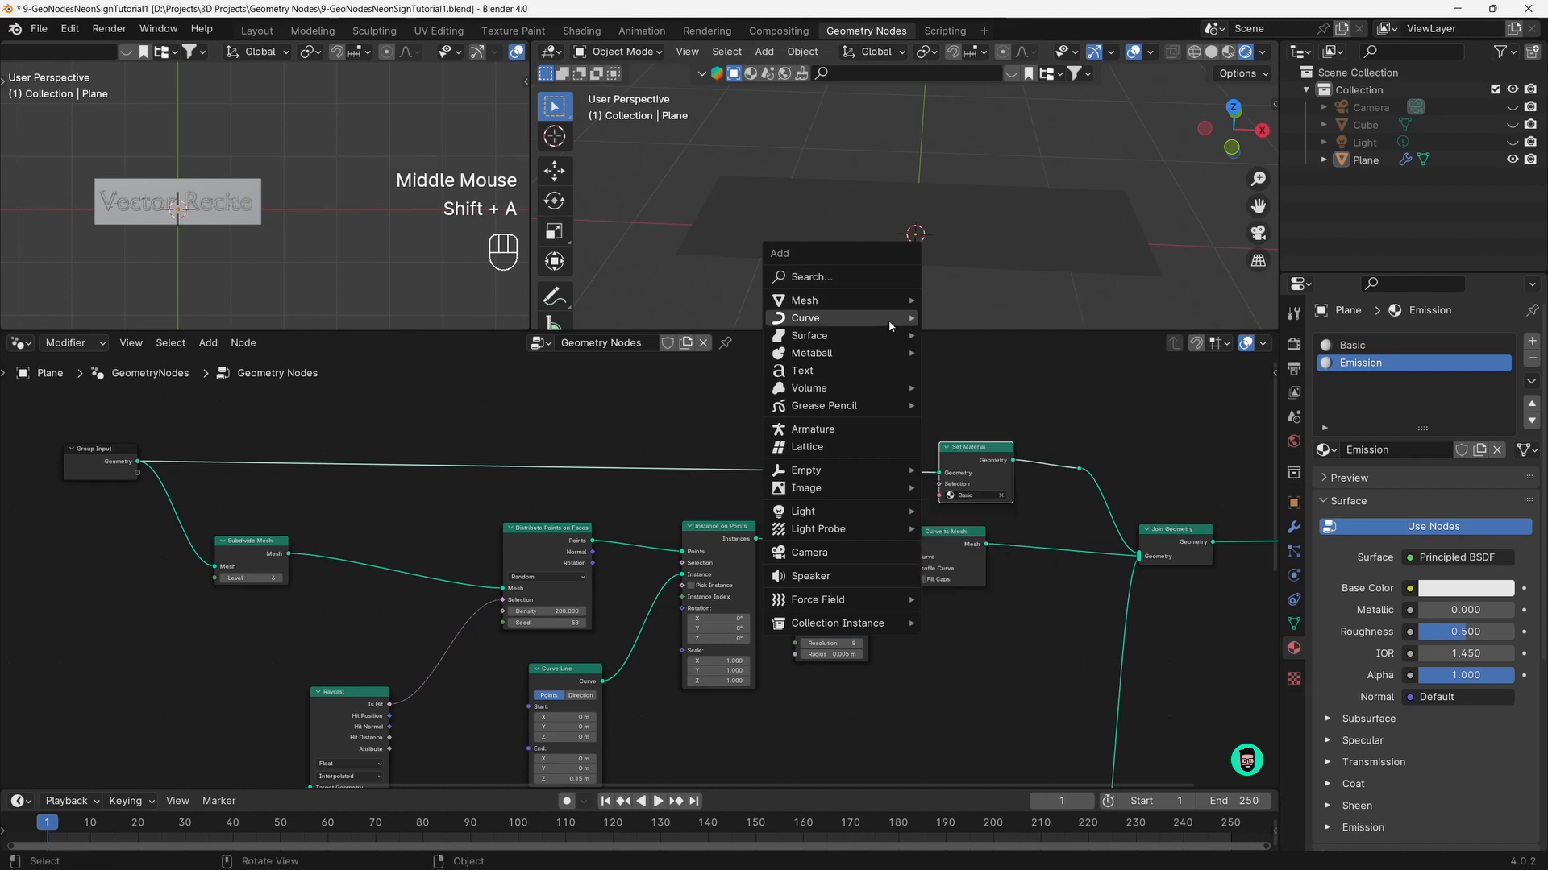
{"action": "mouse_move", "coordinate": [897, 509]}
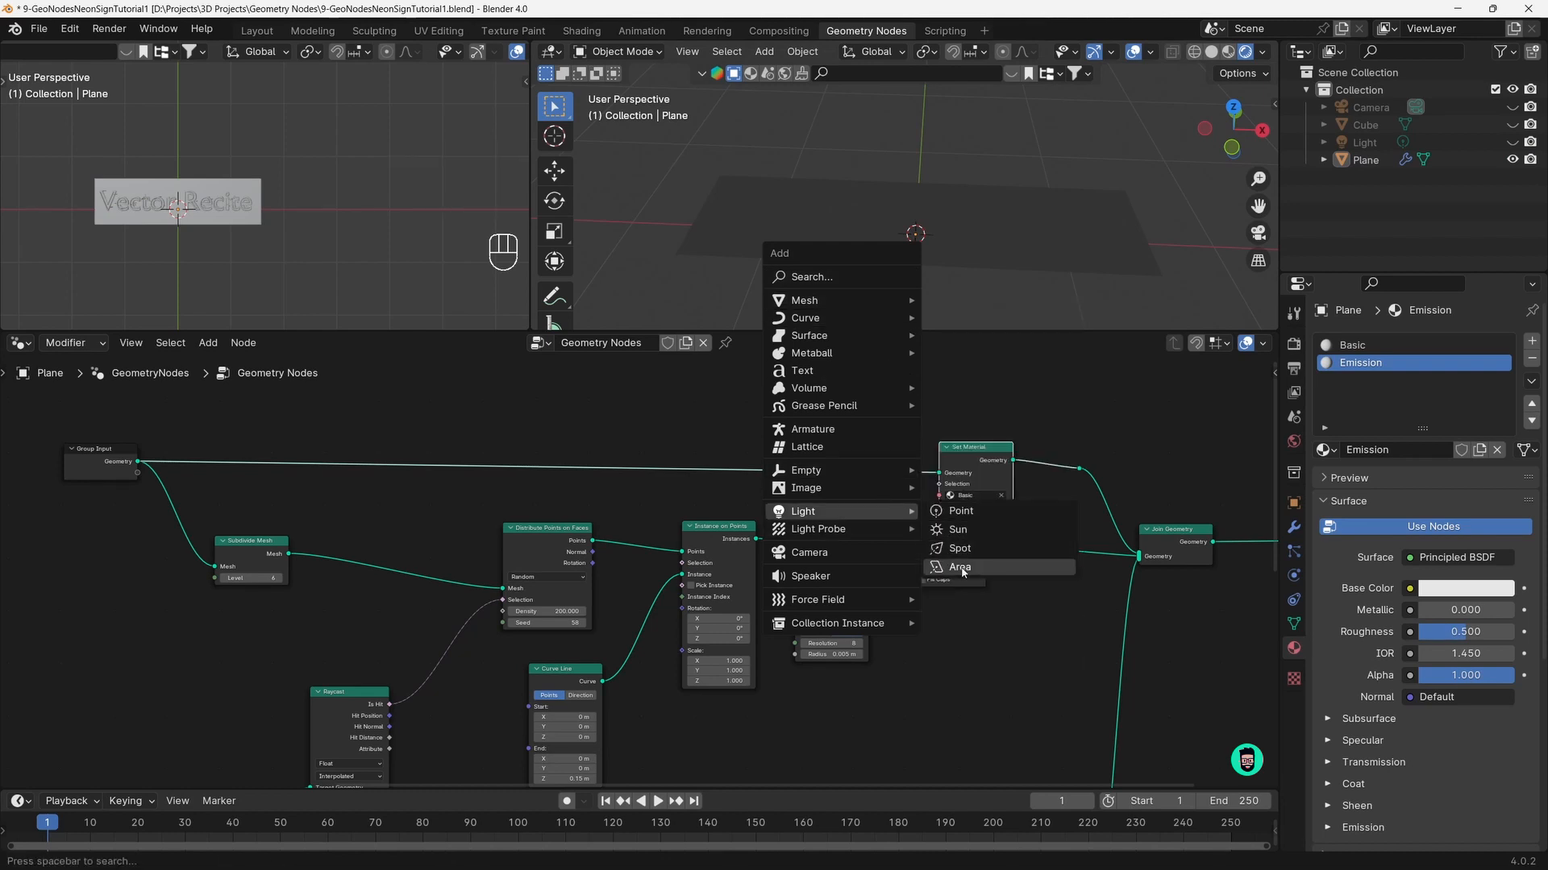
{"action": "left_click", "coordinate": [959, 568]}
{"action": "key", "text": "g"}
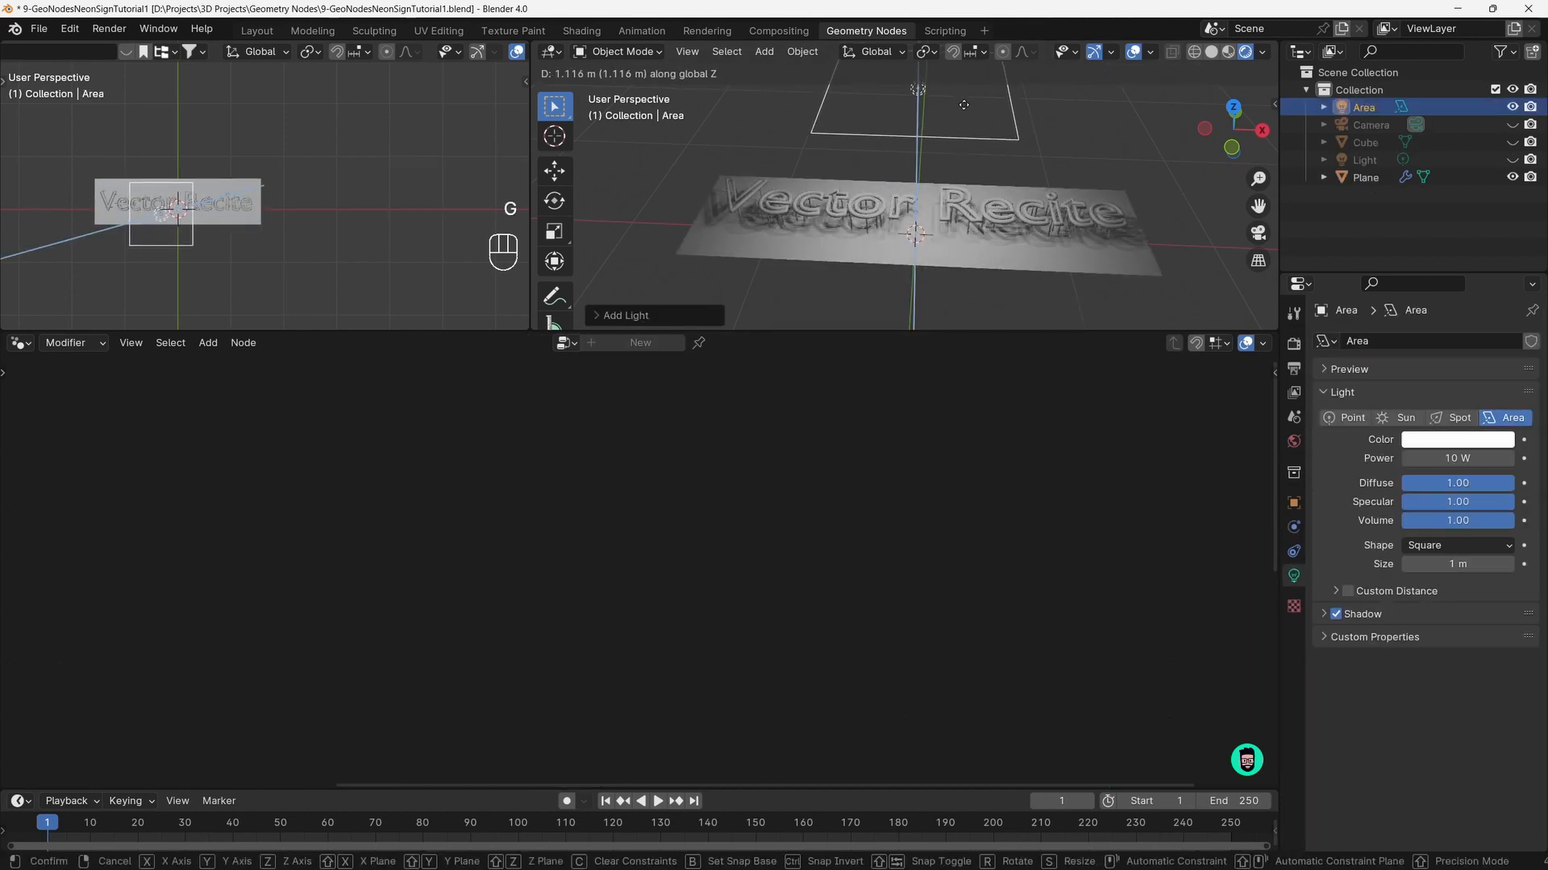
{"action": "left_click", "coordinate": [962, 149]}
{"action": "scroll", "coordinate": [961, 149], "scroll_direction": "down", "scroll_amount": 1}
{"action": "scroll", "coordinate": [961, 152], "scroll_direction": "down", "scroll_amount": 1}
{"action": "middle_click_drag", "start_coordinate": [962, 151], "coordinate": [909, 256]}
{"action": "scroll", "coordinate": [944, 229], "scroll_direction": "up", "scroll_amount": 2}
Duplicate the Basic Set Material node onto the link between the supports' Curve to Mesh and Join Geometry
{"action": "middle_click_drag", "start_coordinate": [814, 476], "coordinate": [806, 511]}
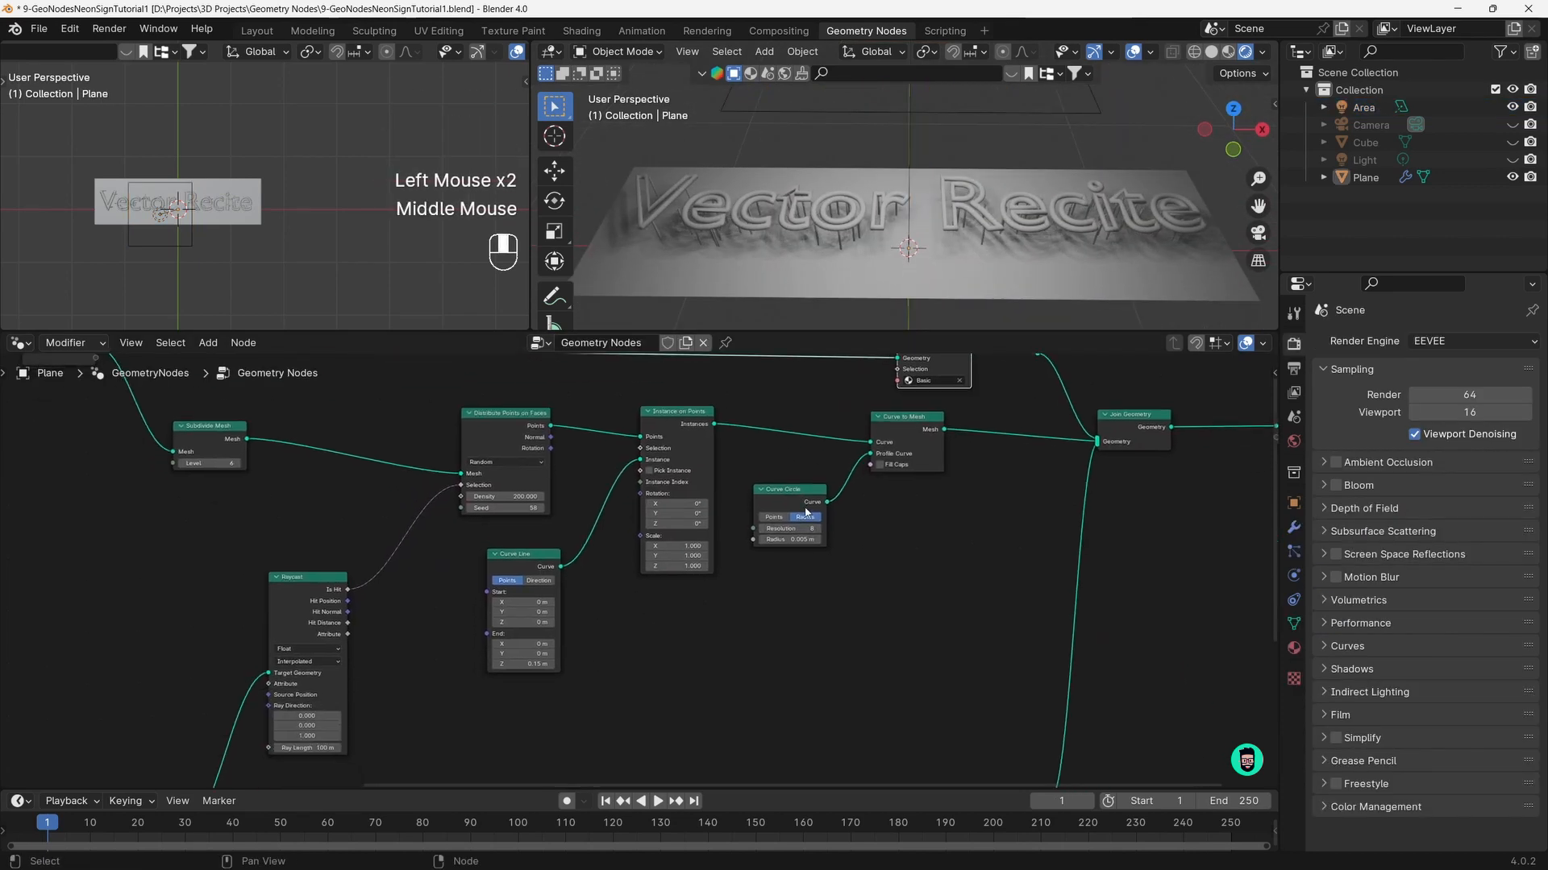
{"action": "middle_click_drag", "start_coordinate": [910, 456], "coordinate": [877, 551]}
{"action": "scroll", "coordinate": [918, 424], "scroll_direction": "down", "scroll_amount": 1}
{"action": "left_click", "coordinate": [890, 443]}
{"action": "key", "text": "shift+d"}
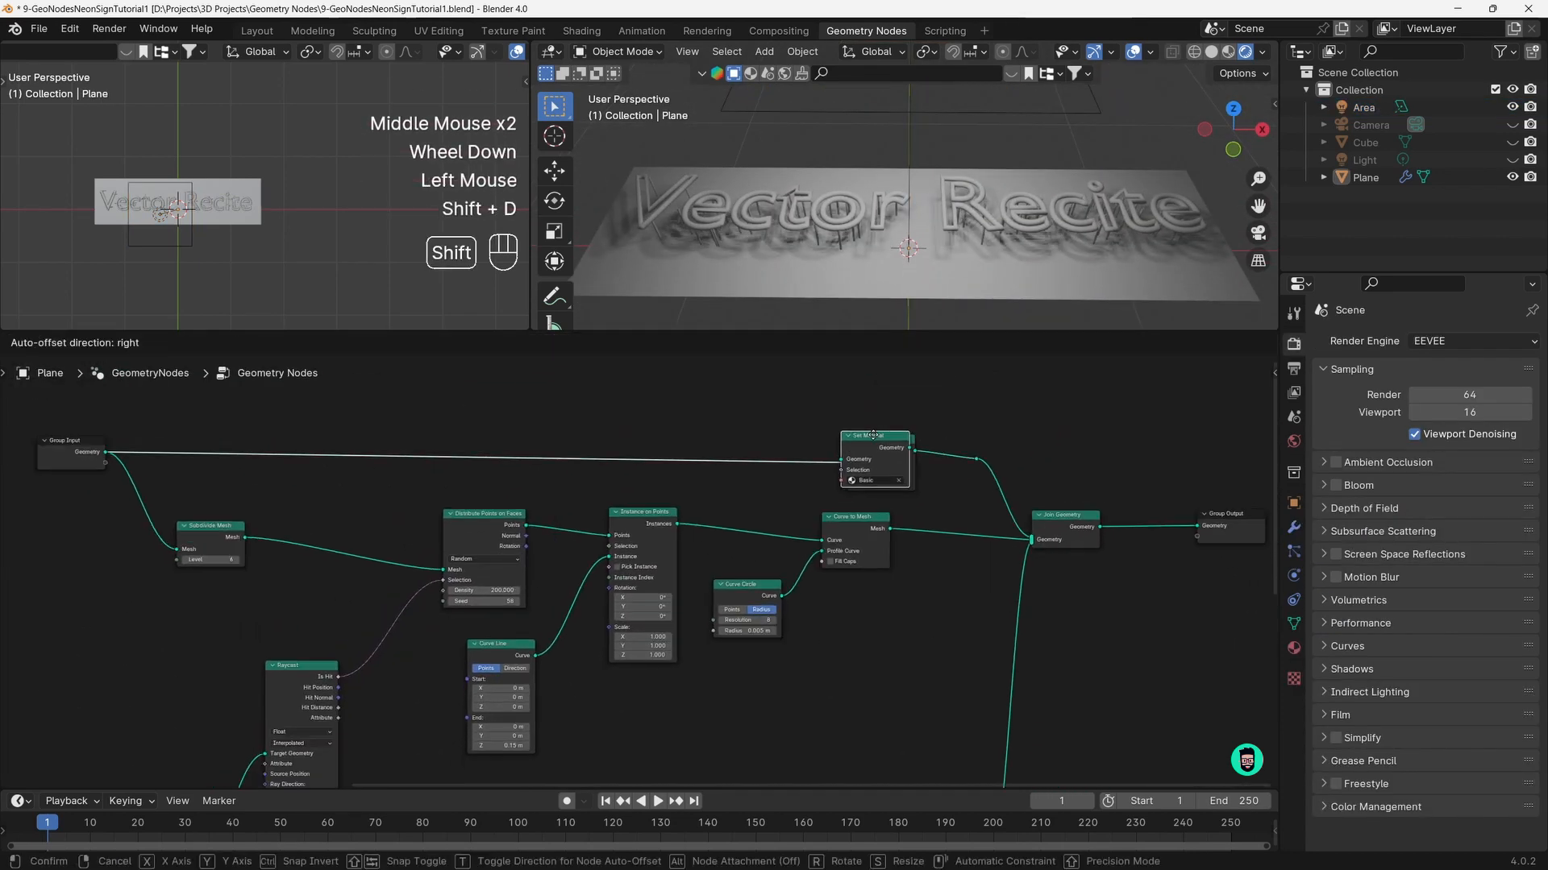
{"action": "middle_click_drag", "start_coordinate": [943, 529], "coordinate": [959, 492]}
{"action": "left_click", "coordinate": [961, 493]}
{"action": "left_click", "coordinate": [961, 493]}
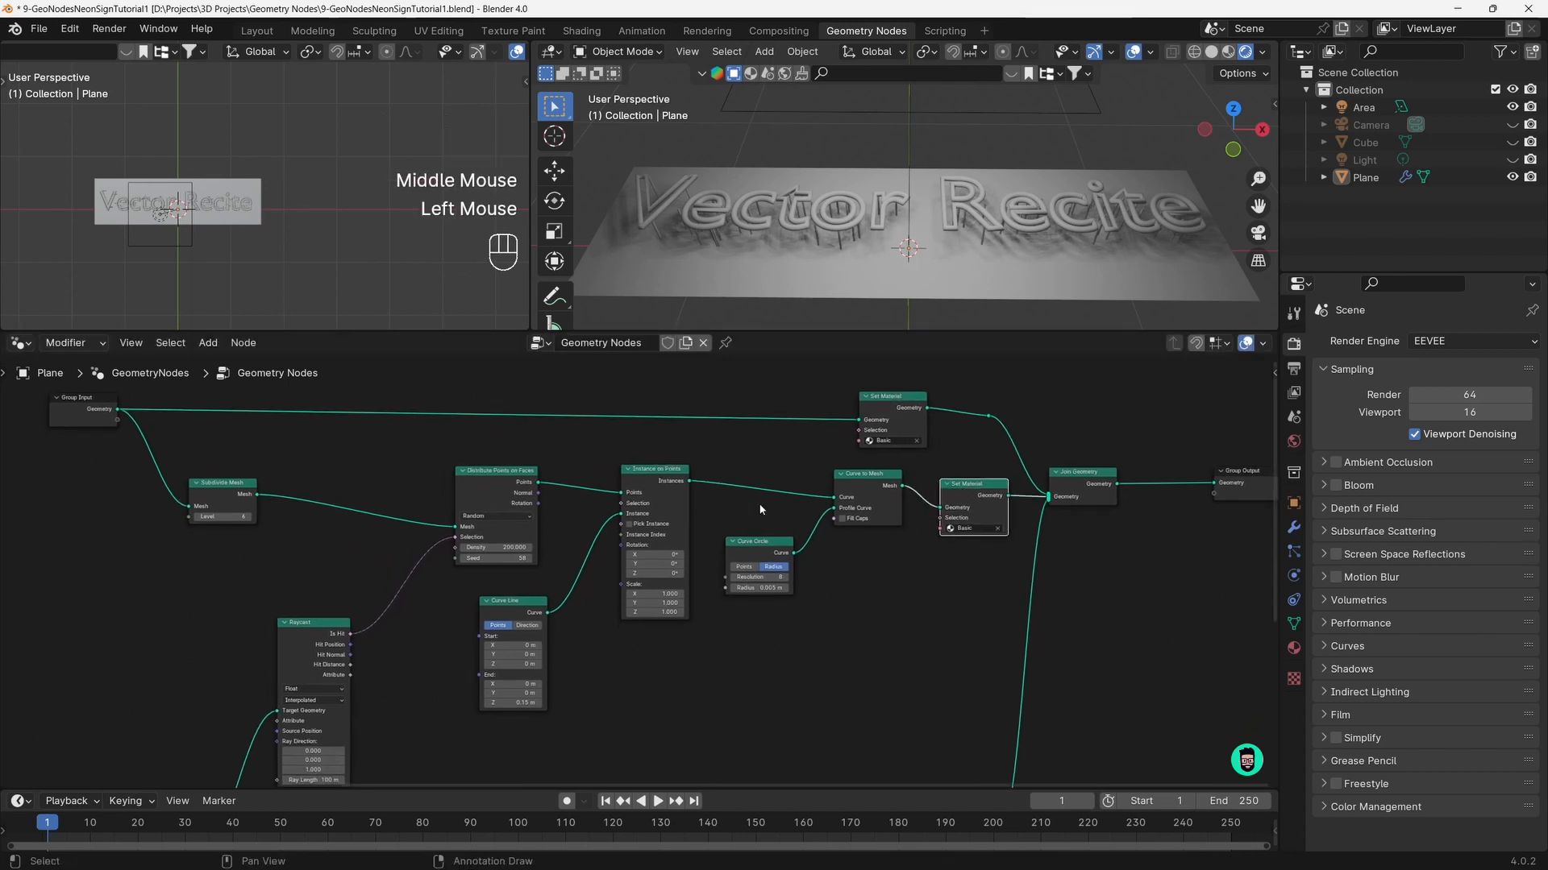
Nudge the Distribute Points on Faces and Curve Line nodes slightly to tidy the support branch
{"action": "left_click", "coordinate": [680, 483]}
{"action": "left_click_drag", "start_coordinate": [502, 485], "coordinate": [502, 482]}
{"action": "left_click_drag", "start_coordinate": [518, 600], "coordinate": [515, 598]}
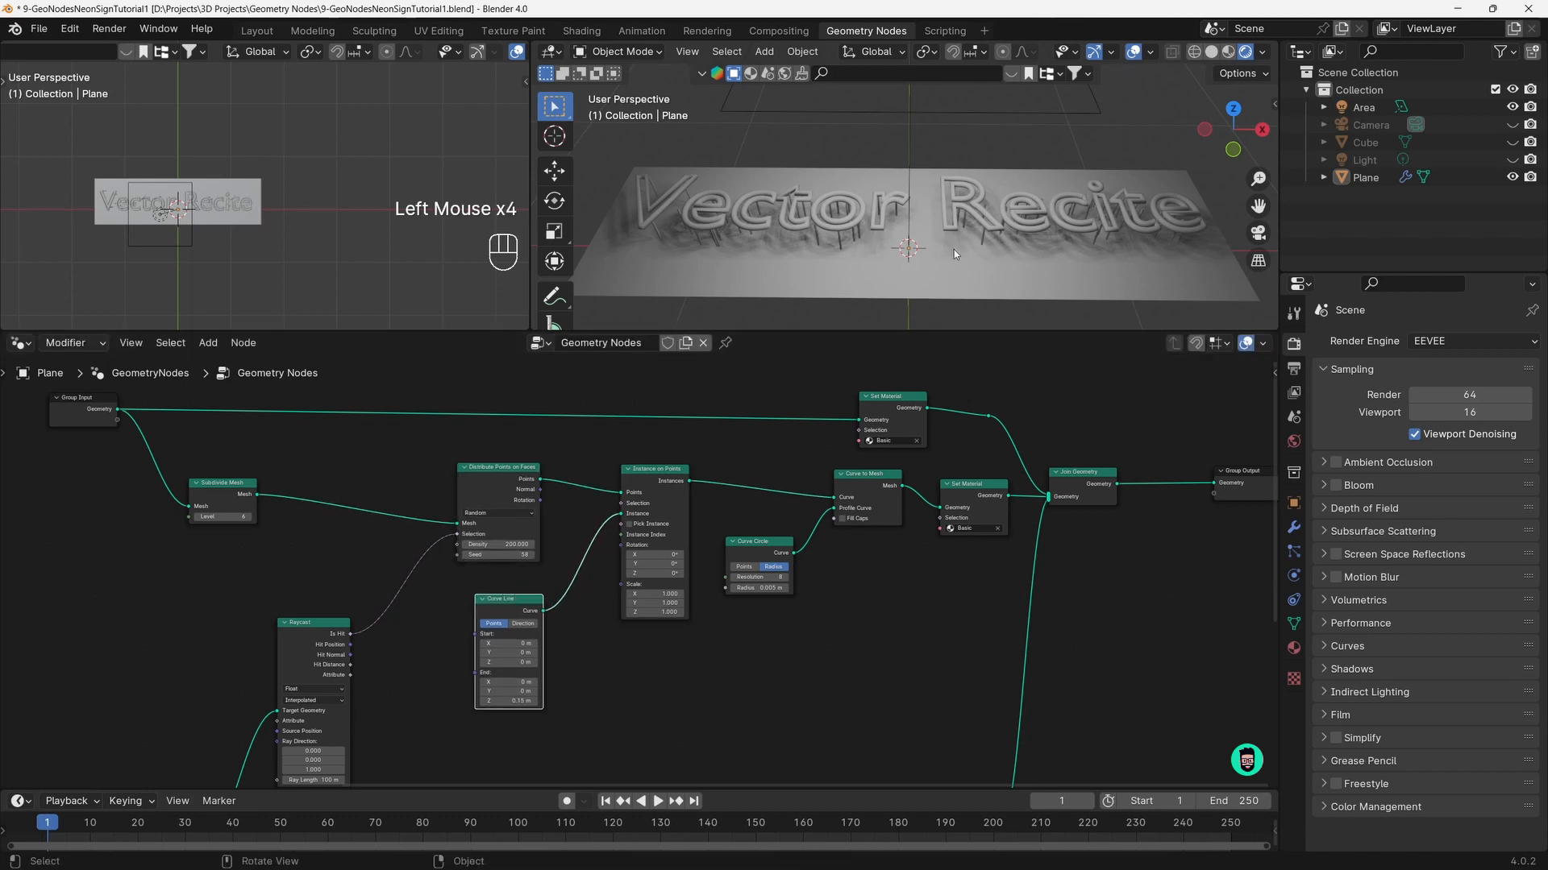
{"action": "middle_click_drag", "start_coordinate": [954, 249], "coordinate": [972, 252]}
{"action": "scroll", "coordinate": [964, 525], "scroll_direction": "up", "scroll_amount": 2}
{"action": "middle_click_drag", "start_coordinate": [964, 525], "coordinate": [954, 543]}
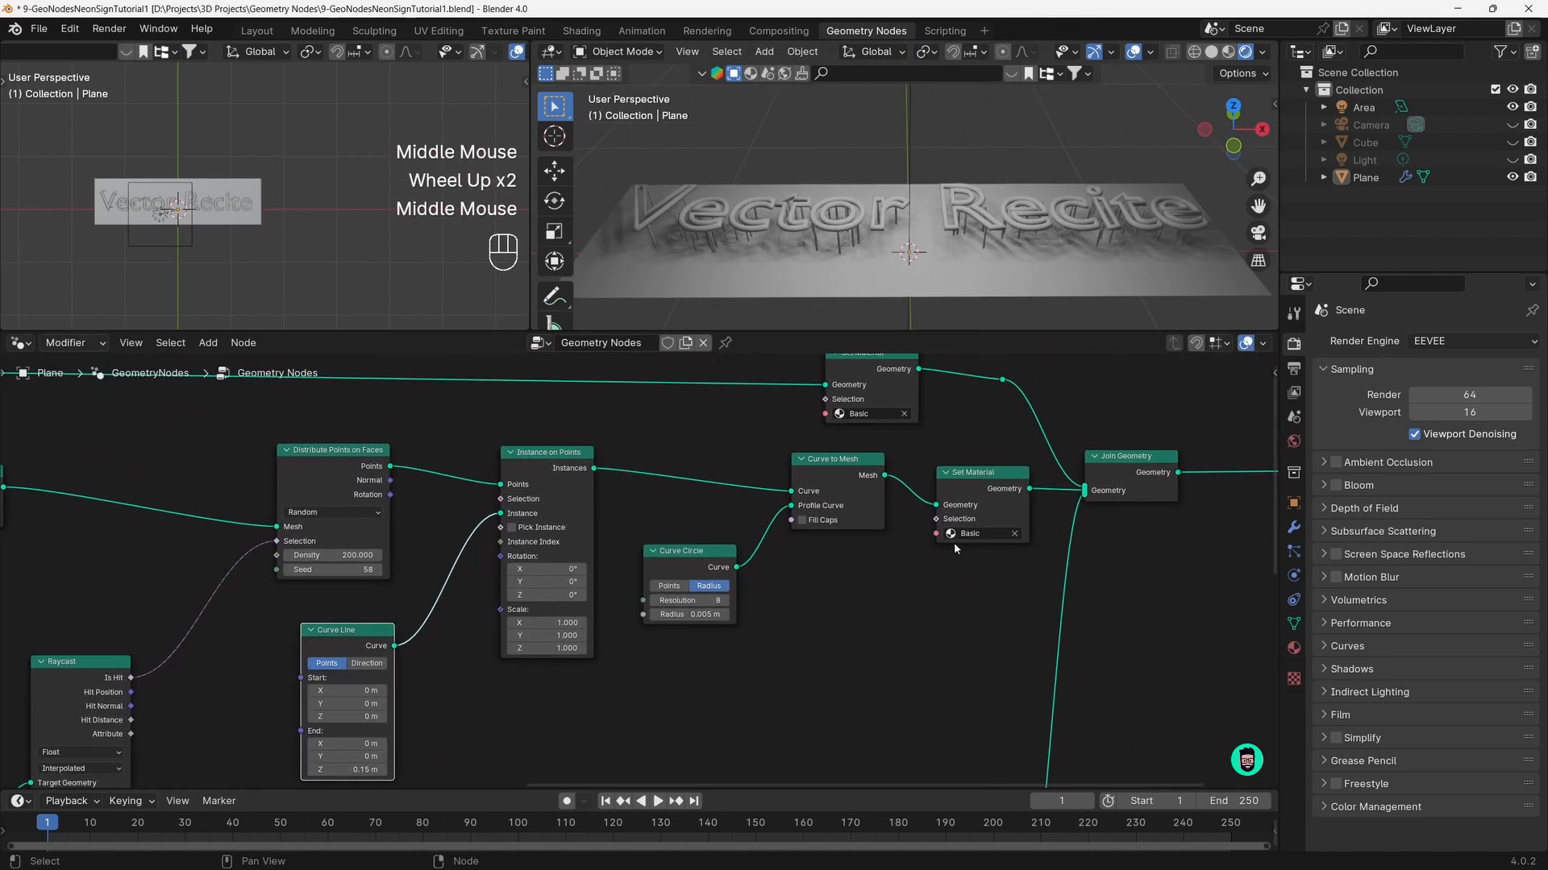
Duplicate the supports' Set Material node onto the text branch link between Realize Instances and Join Geometry
{"action": "scroll", "coordinate": [935, 577], "scroll_direction": "down", "scroll_amount": 2}
{"action": "scroll", "coordinate": [871, 650], "scroll_direction": "up", "scroll_amount": 1}
{"action": "middle_click_drag", "start_coordinate": [871, 649], "coordinate": [975, 517]}
{"action": "scroll", "coordinate": [835, 492], "scroll_direction": "down", "scroll_amount": 3}
{"action": "scroll", "coordinate": [834, 493], "scroll_direction": "up", "scroll_amount": 1}
{"action": "middle_click_drag", "start_coordinate": [435, 705], "coordinate": [646, 610]}
{"action": "scroll", "coordinate": [408, 529], "scroll_direction": "up", "scroll_amount": 1}
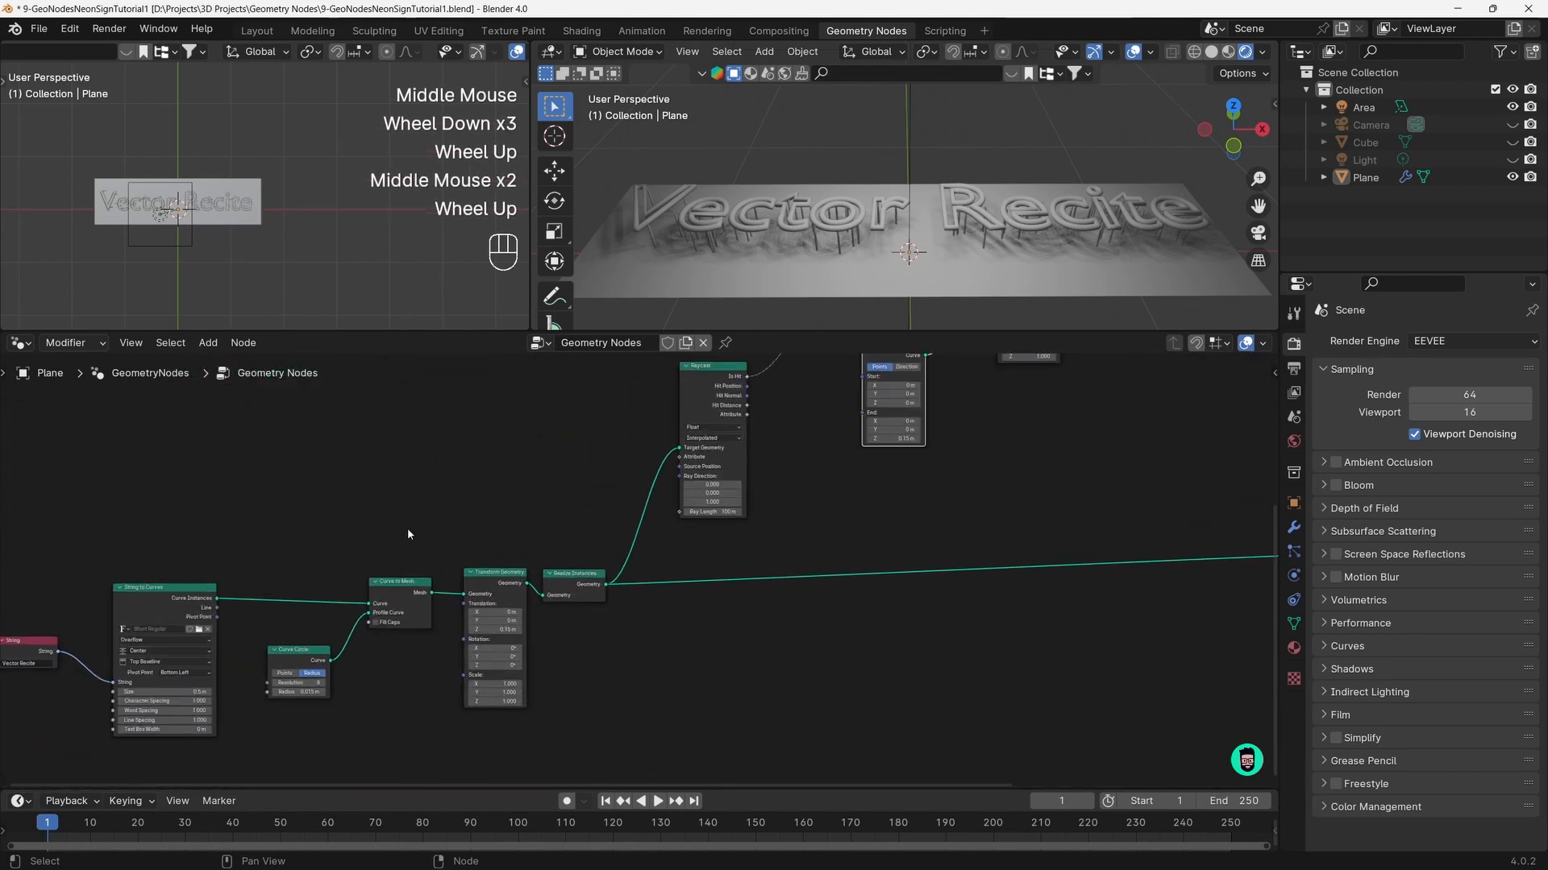
{"action": "scroll", "coordinate": [606, 624], "scroll_direction": "down", "scroll_amount": 1}
{"action": "scroll", "coordinate": [606, 617], "scroll_direction": "down", "scroll_amount": 2}
{"action": "middle_click_drag", "start_coordinate": [953, 551], "coordinate": [889, 585]}
{"action": "middle_click_drag", "start_coordinate": [1038, 455], "coordinate": [987, 504]}
{"action": "left_click", "coordinate": [1025, 425]}
{"action": "key", "text": "shift+d"}
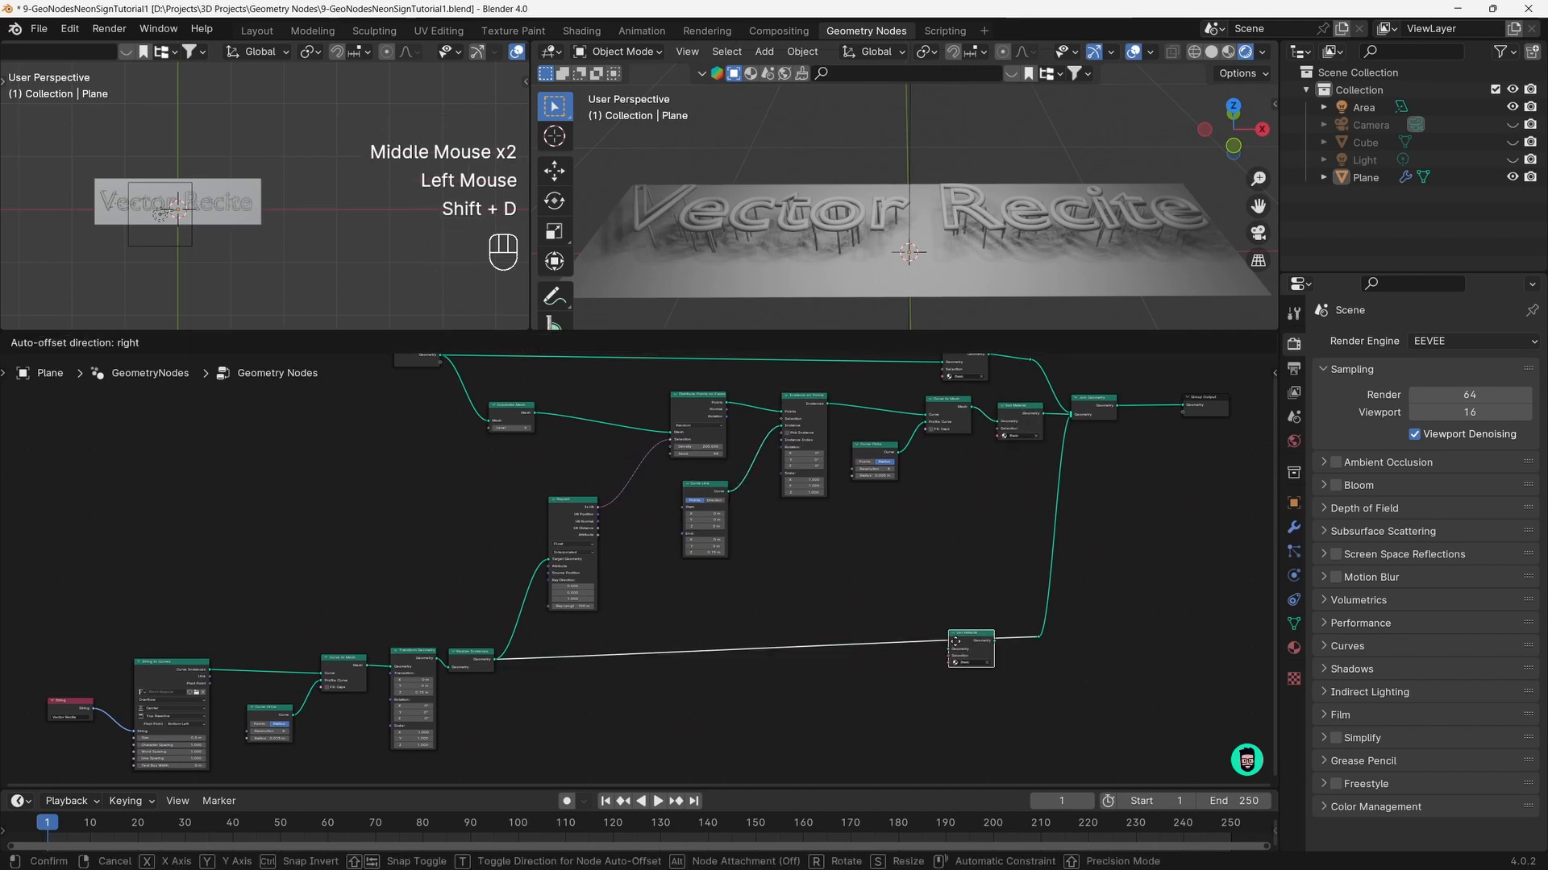
{"action": "left_click", "coordinate": [1010, 629]}
Assign the Emission material to the text branch's Set Material node
{"action": "scroll", "coordinate": [1010, 628], "scroll_direction": "up", "scroll_amount": 3}
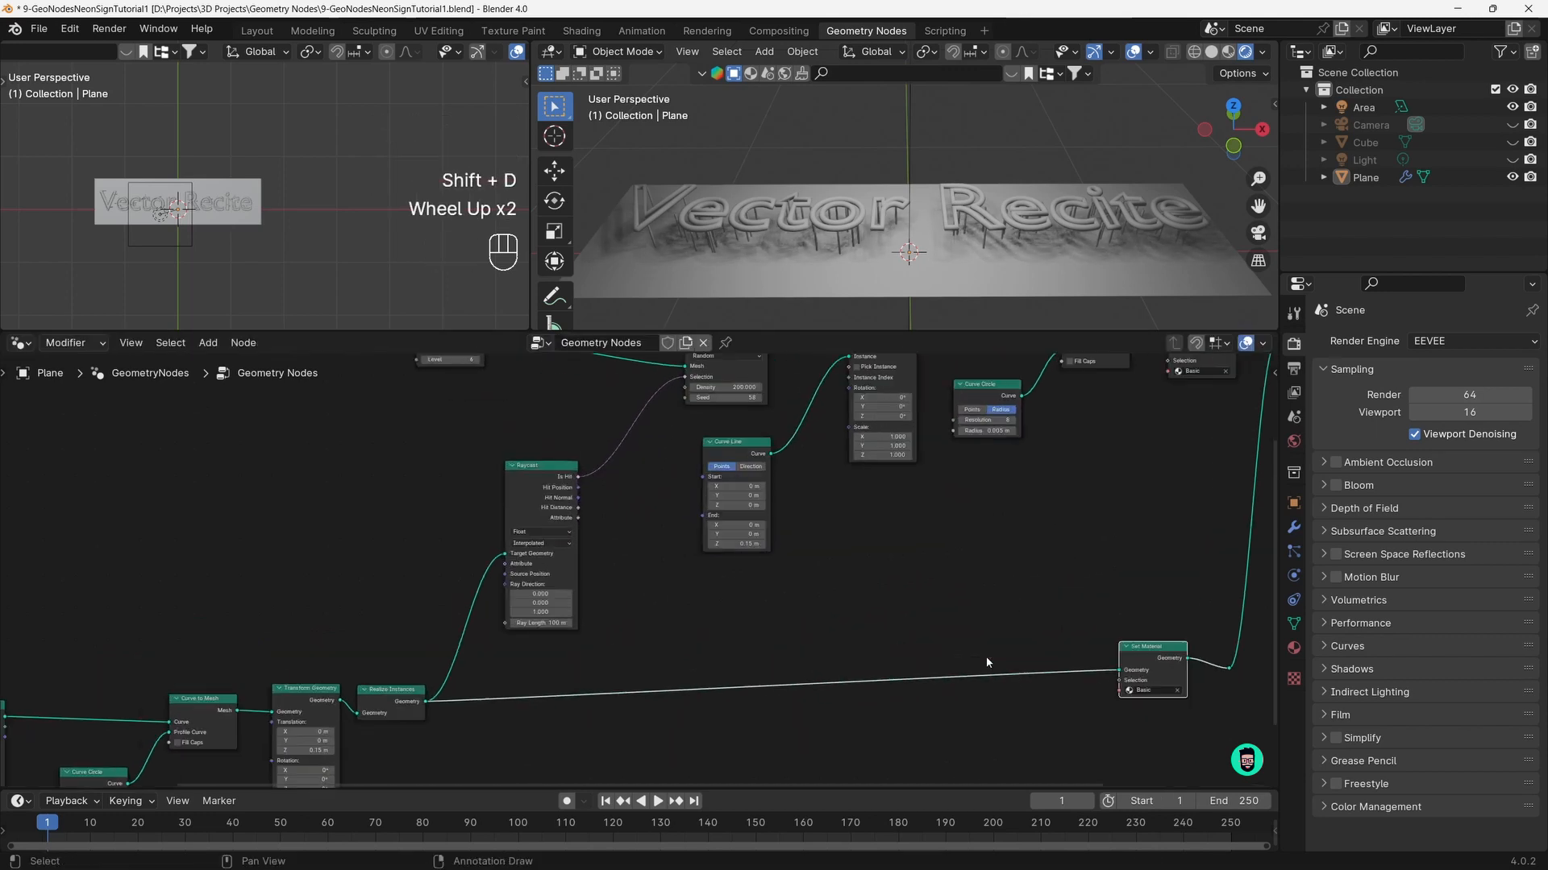
{"action": "middle_click_drag", "start_coordinate": [879, 605], "coordinate": [809, 570]}
{"action": "scroll", "coordinate": [1040, 597], "scroll_direction": "up", "scroll_amount": 2}
{"action": "left_click", "coordinate": [1048, 584]}
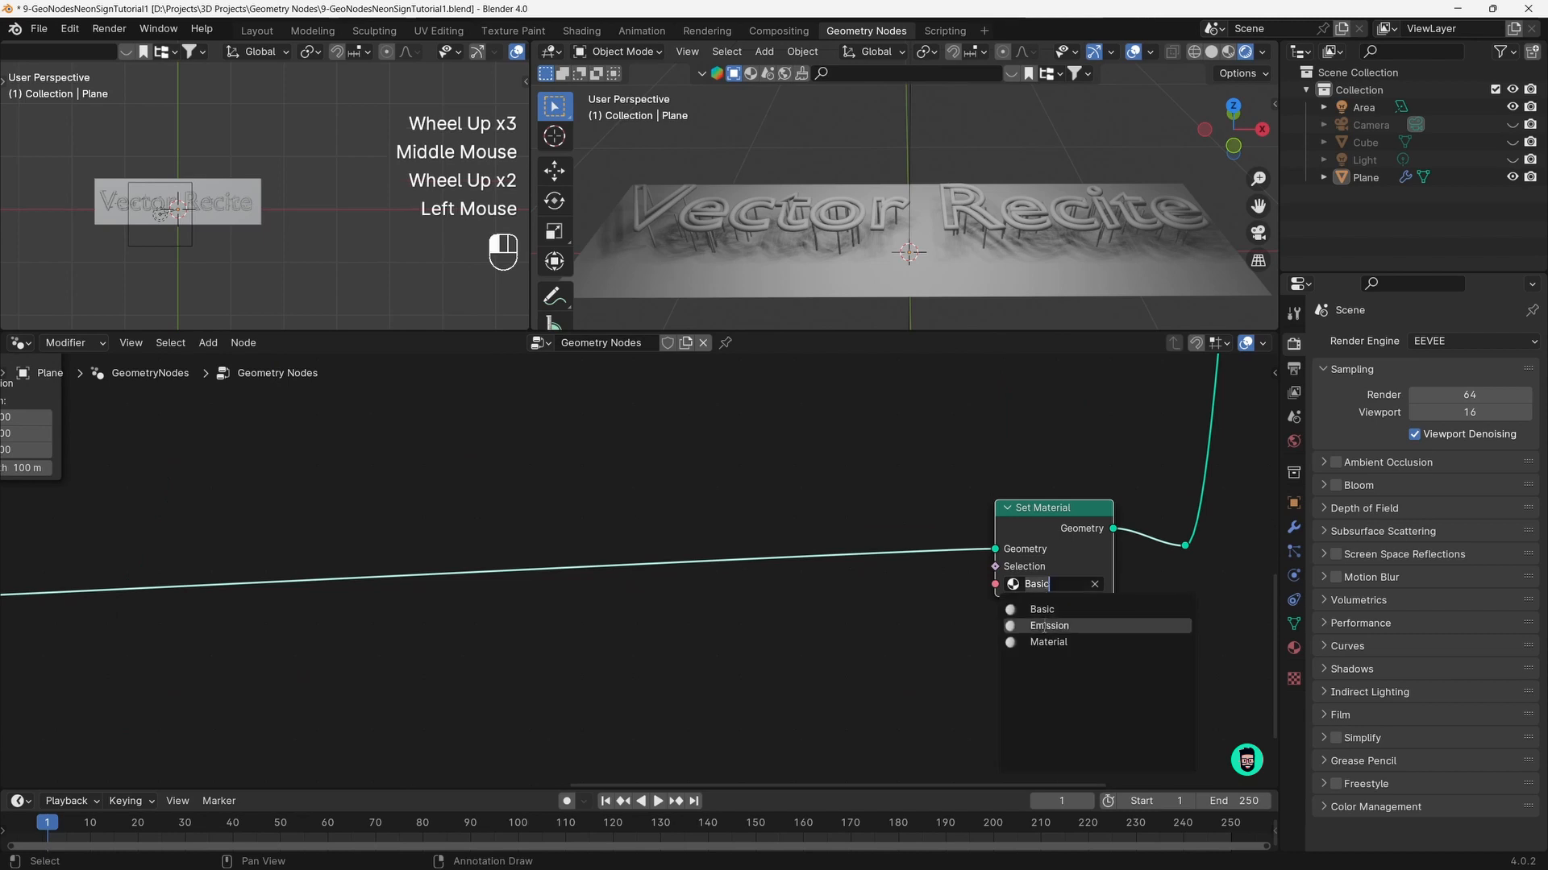
{"action": "left_click", "coordinate": [1044, 627]}
{"action": "middle_click_drag", "start_coordinate": [979, 489], "coordinate": [846, 520]}
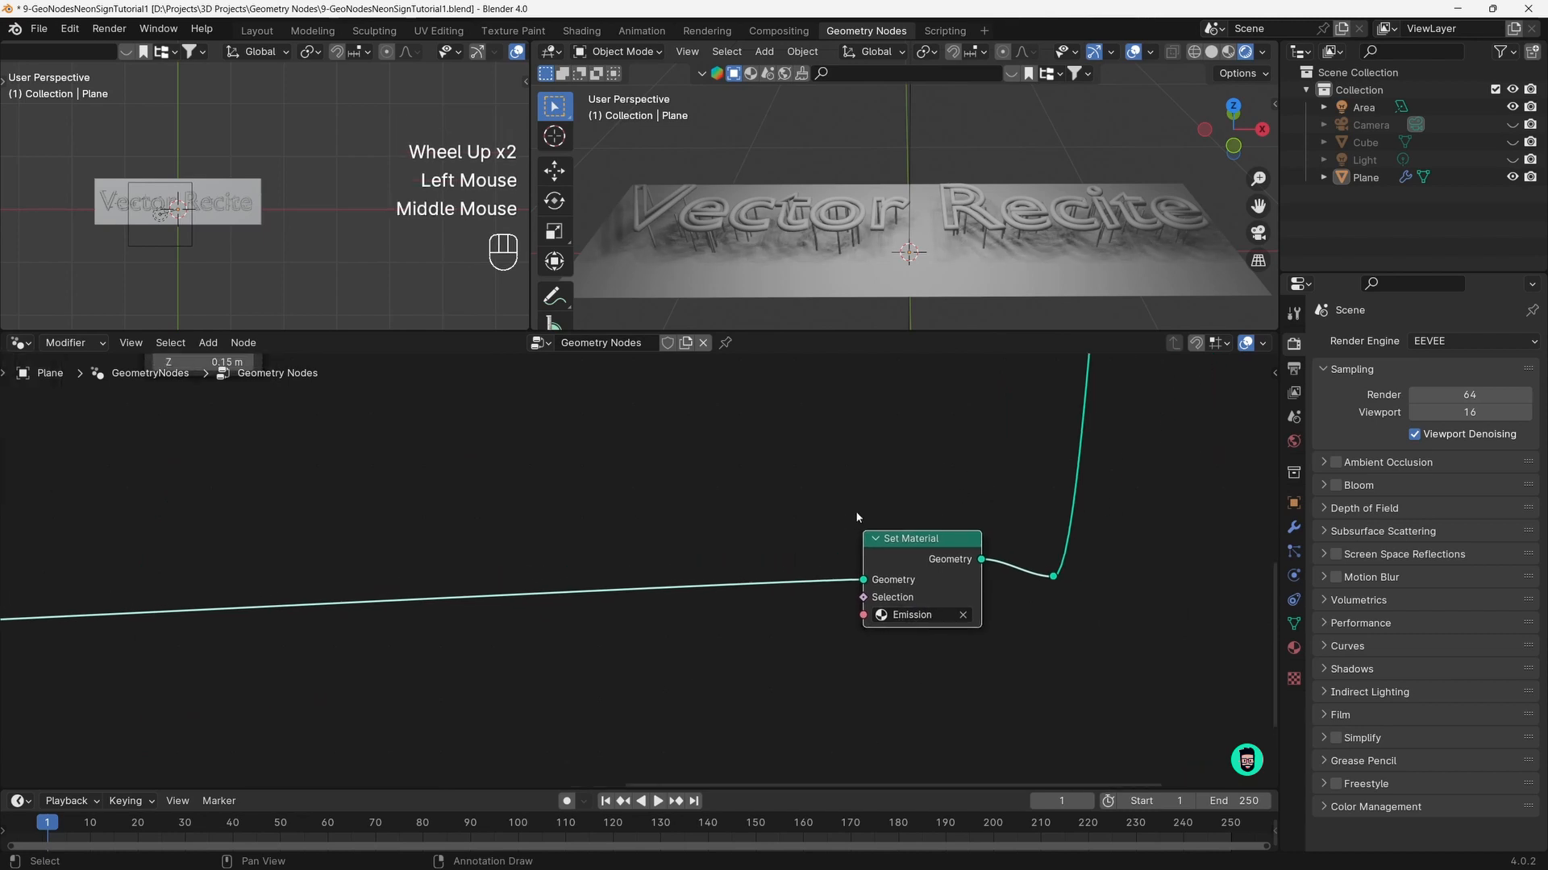
Set the Emission material's emission color to bright blue and its emission strength to 5
{"action": "left_click", "coordinate": [1294, 649]}
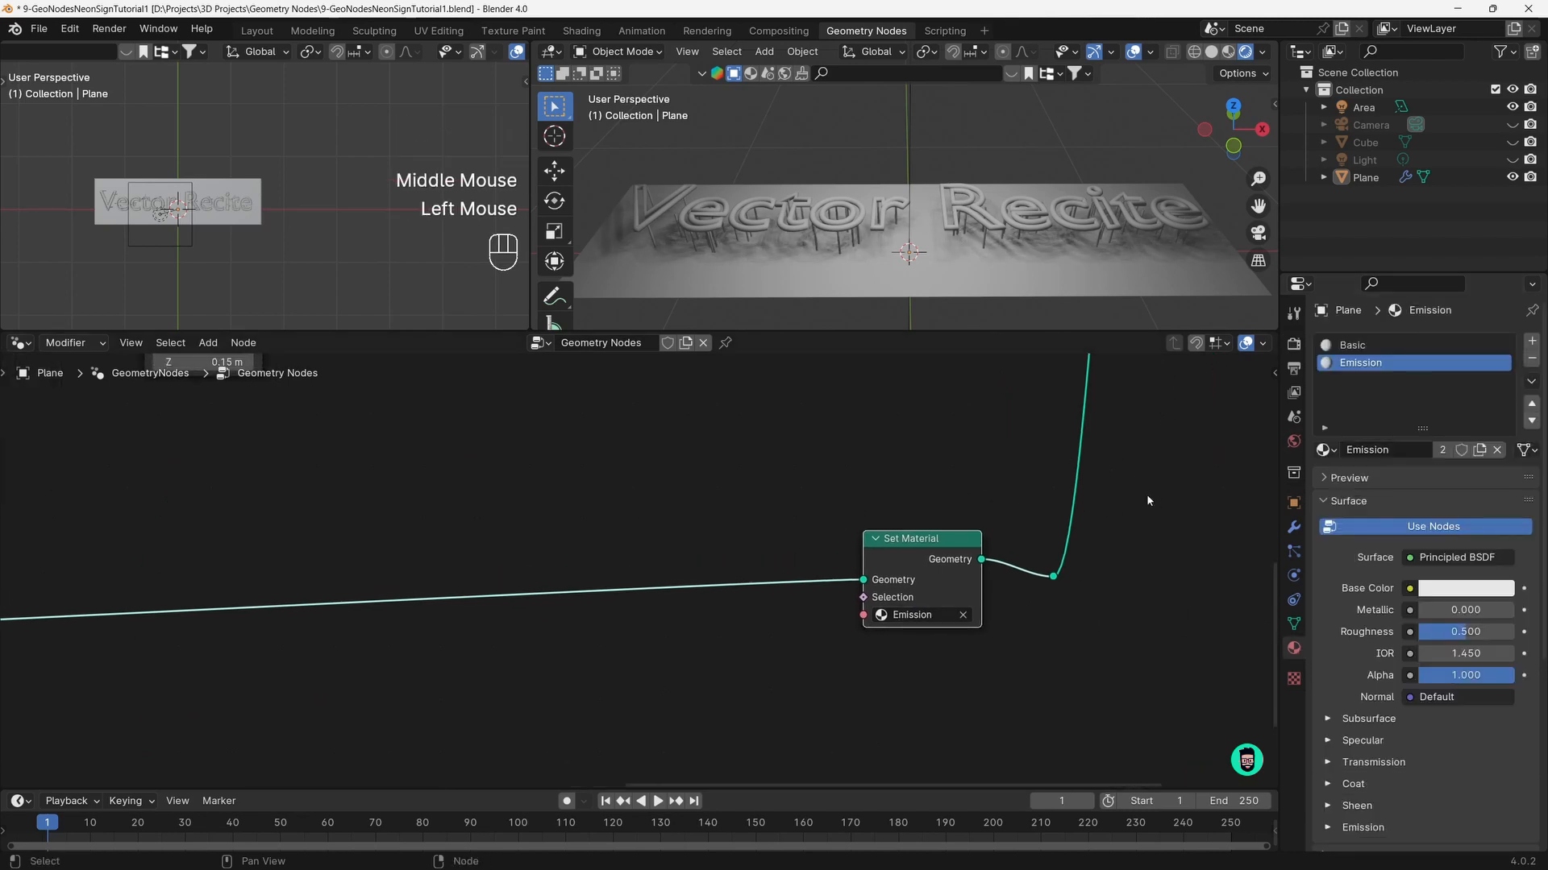
{"action": "middle_click_drag", "start_coordinate": [1146, 499], "coordinate": [1105, 545]}
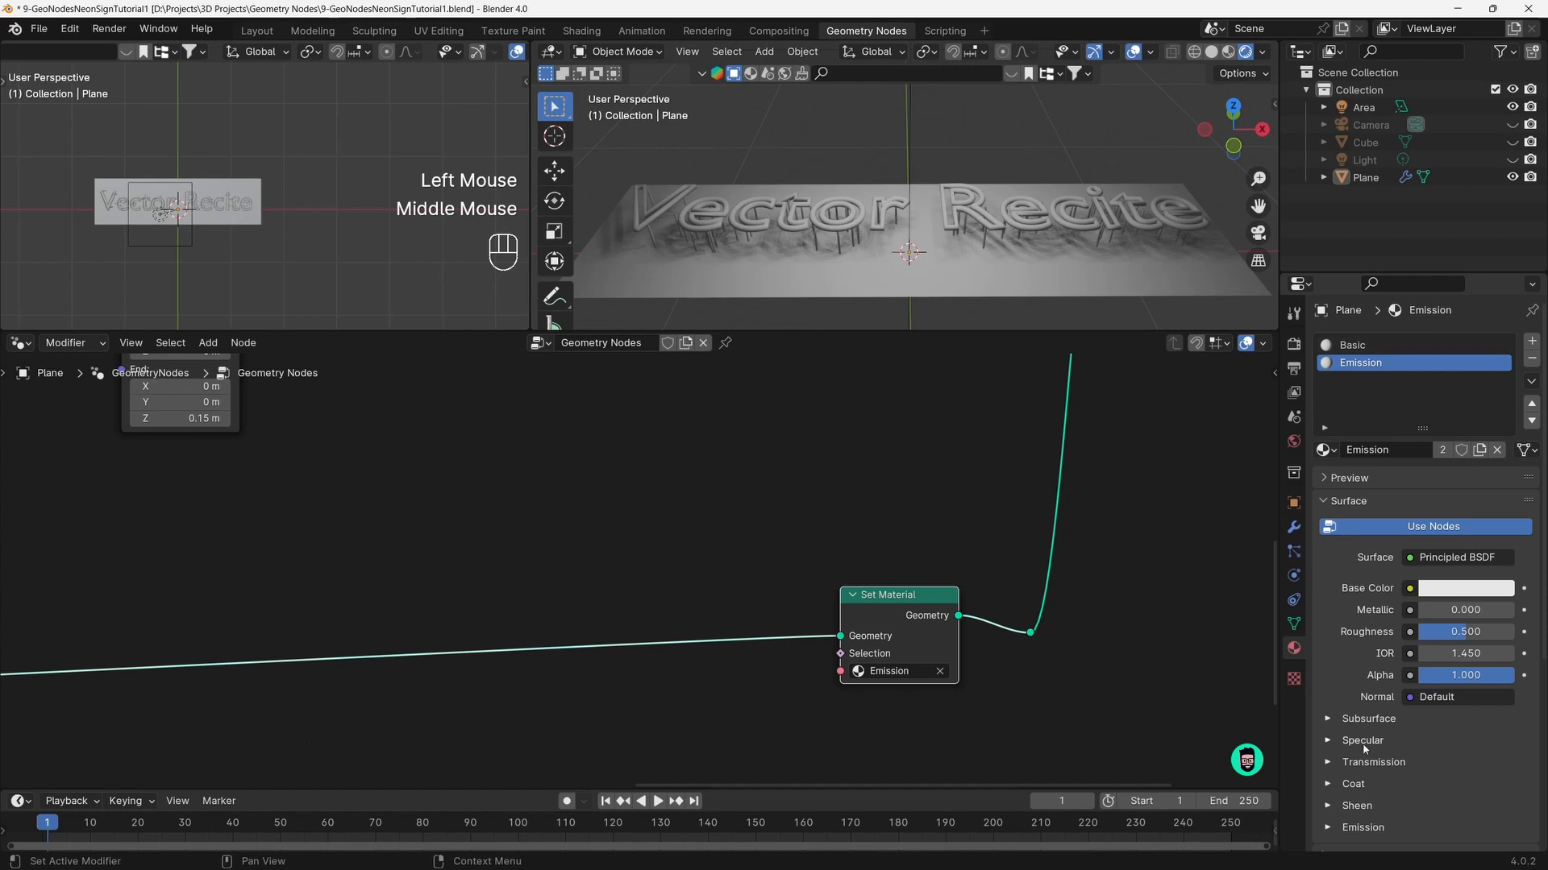
{"action": "scroll", "coordinate": [1359, 819], "scroll_direction": "down", "scroll_amount": 2}
{"action": "left_click", "coordinate": [1357, 684]}
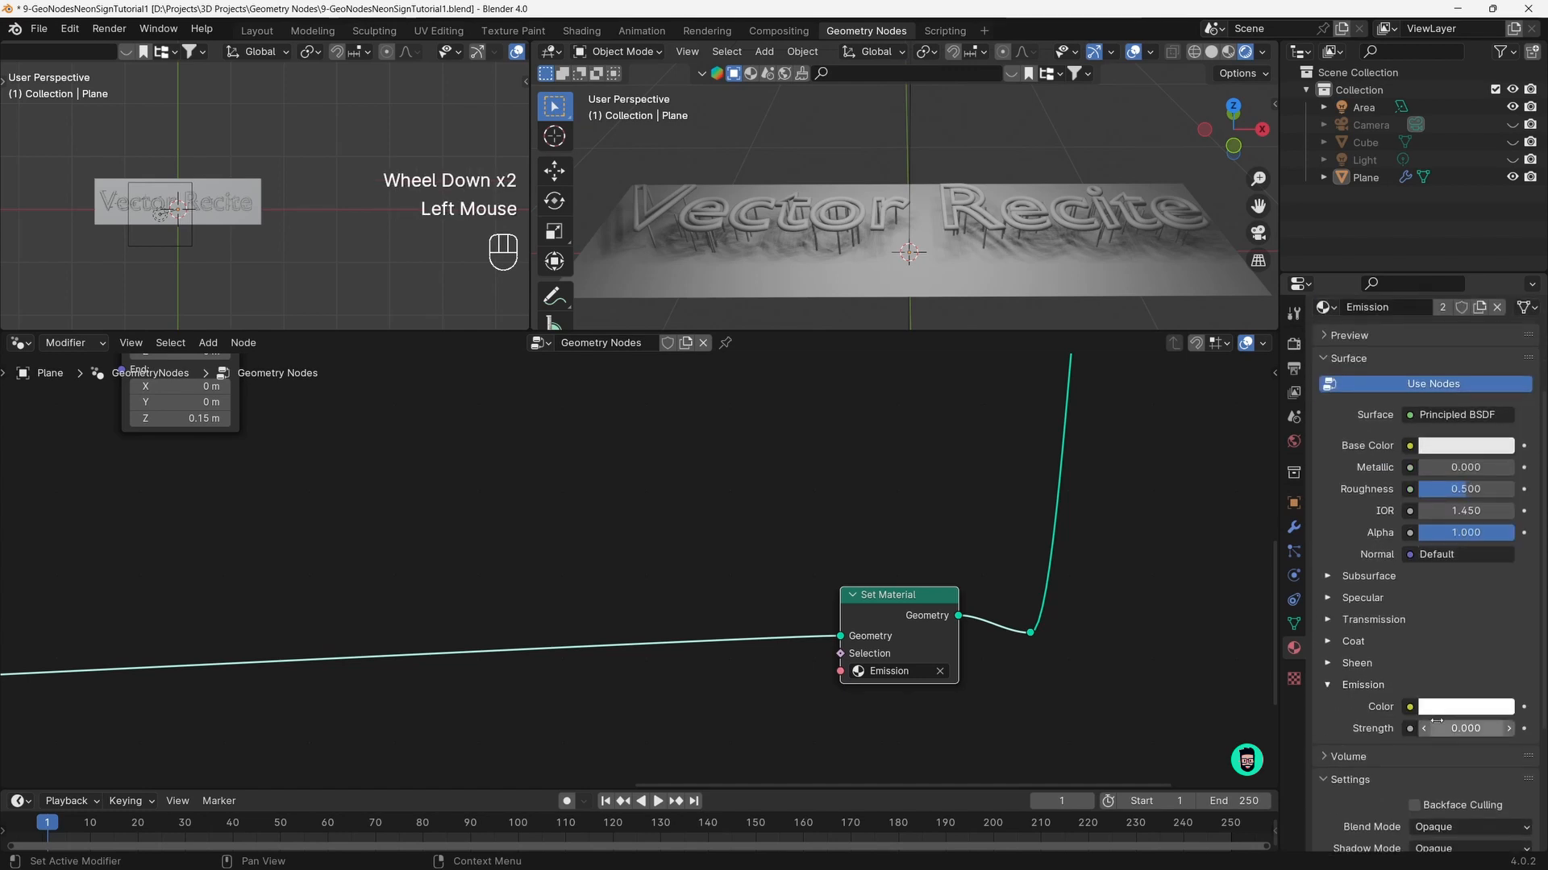
{"action": "left_click", "coordinate": [1455, 706]}
{"action": "left_click_drag", "start_coordinate": [1428, 469], "coordinate": [1450, 447]}
{"action": "left_click", "coordinate": [1450, 725]}
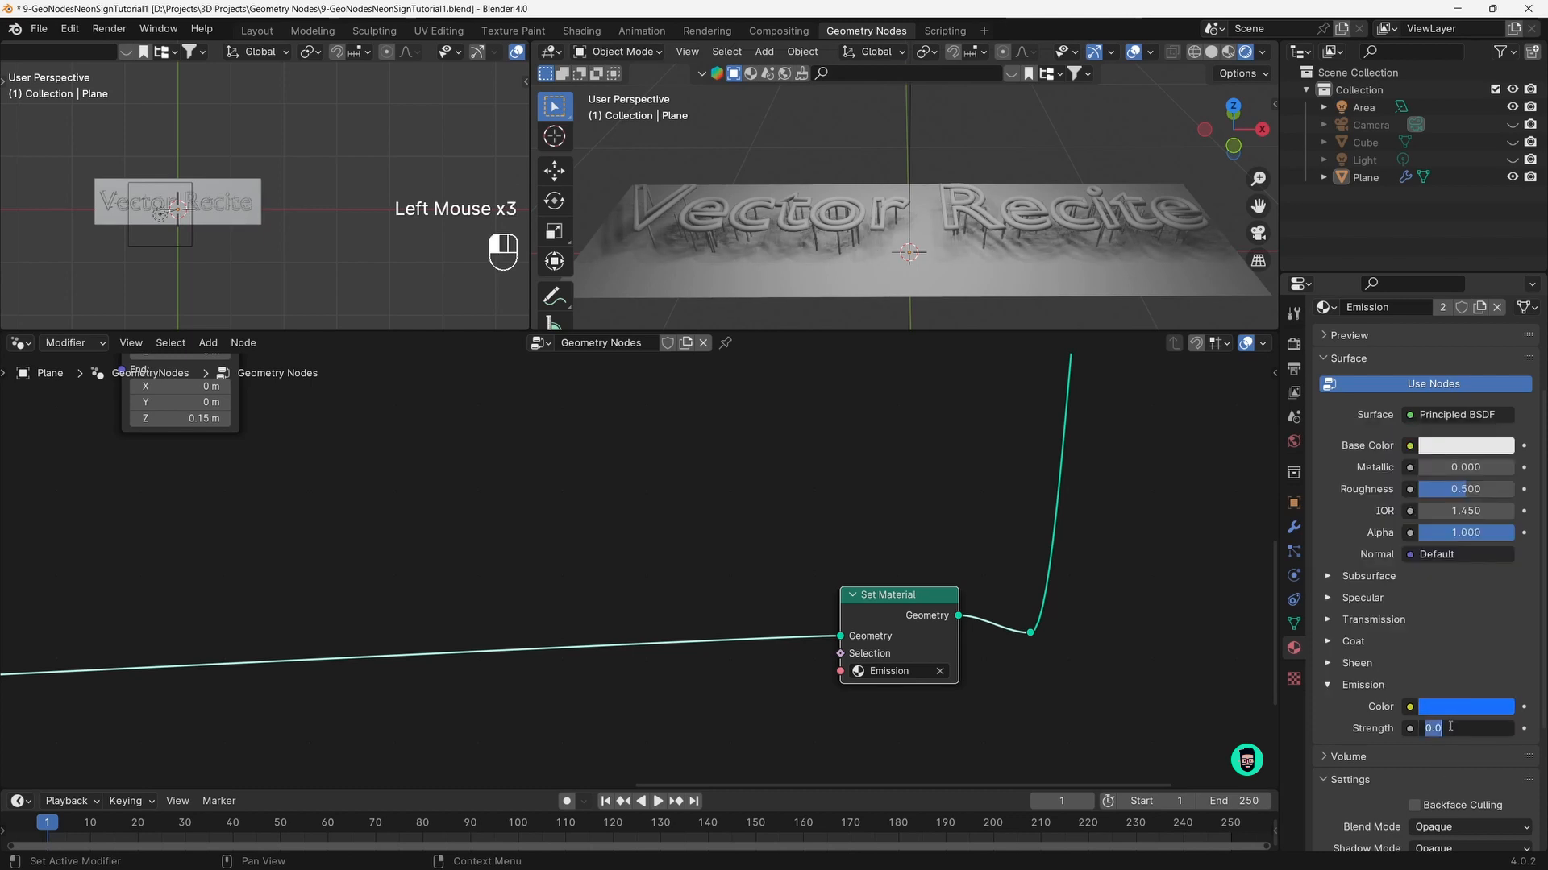
{"action": "type", "text": "5"}
{"action": "key", "text": "Return"}
{"action": "mouse_move", "coordinate": [895, 266]}
{"action": "middle_mouse_down"}
{"action": "mouse_move", "coordinate": [887, 229]}
{"action": "mouse_move", "coordinate": [879, 261]}
{"action": "middle_mouse_up"}
Enable Bloom and Ambient Occlusion in the EEVEE render settings
{"action": "left_click", "coordinate": [1292, 352]}
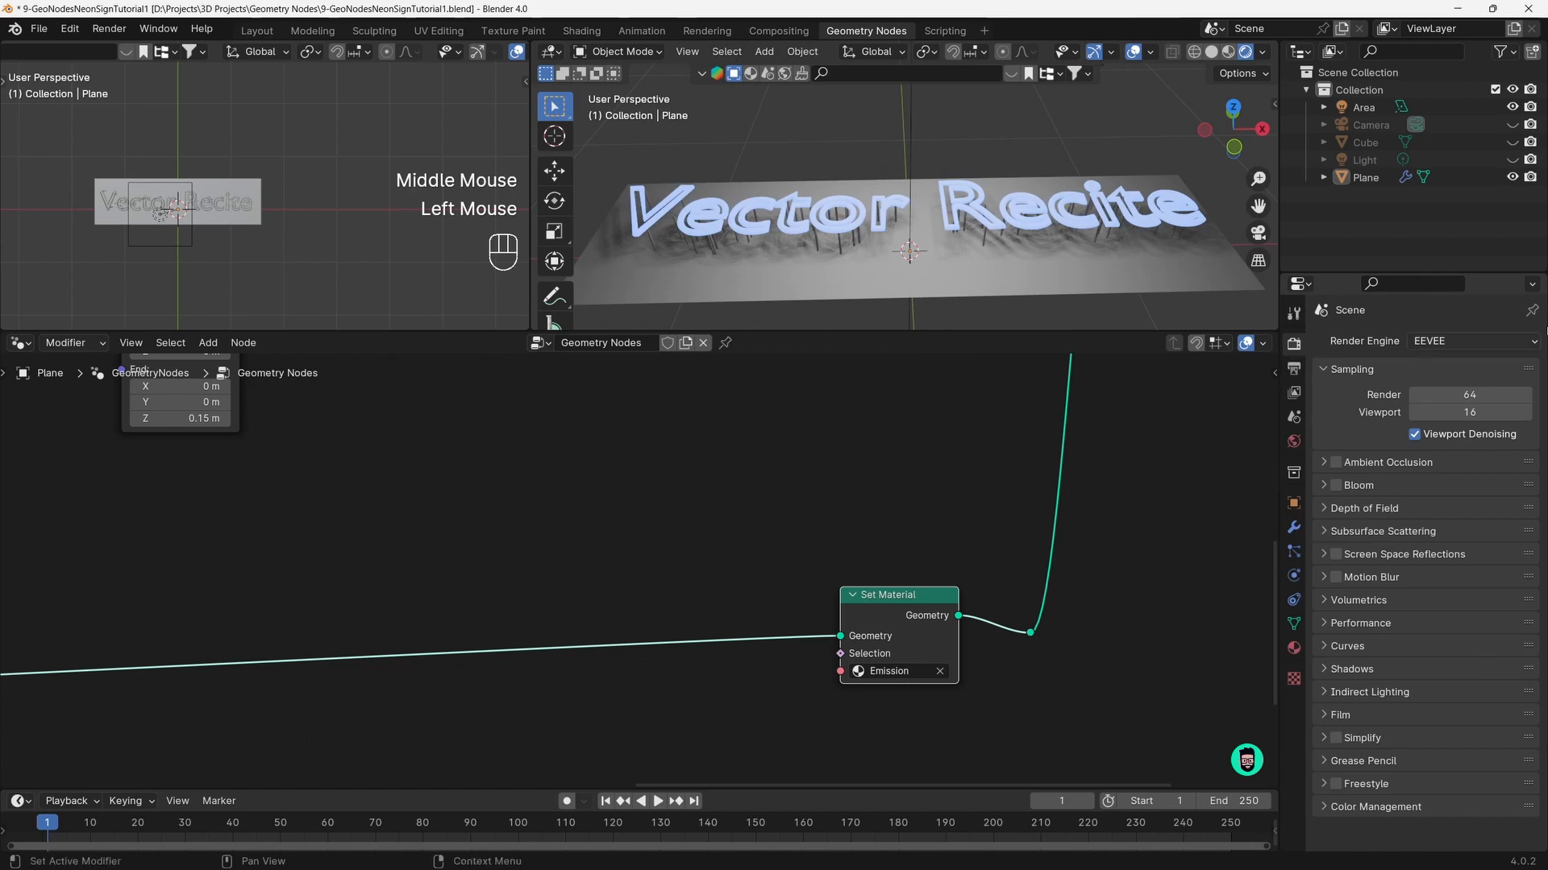
{"action": "left_click", "coordinate": [1370, 484]}
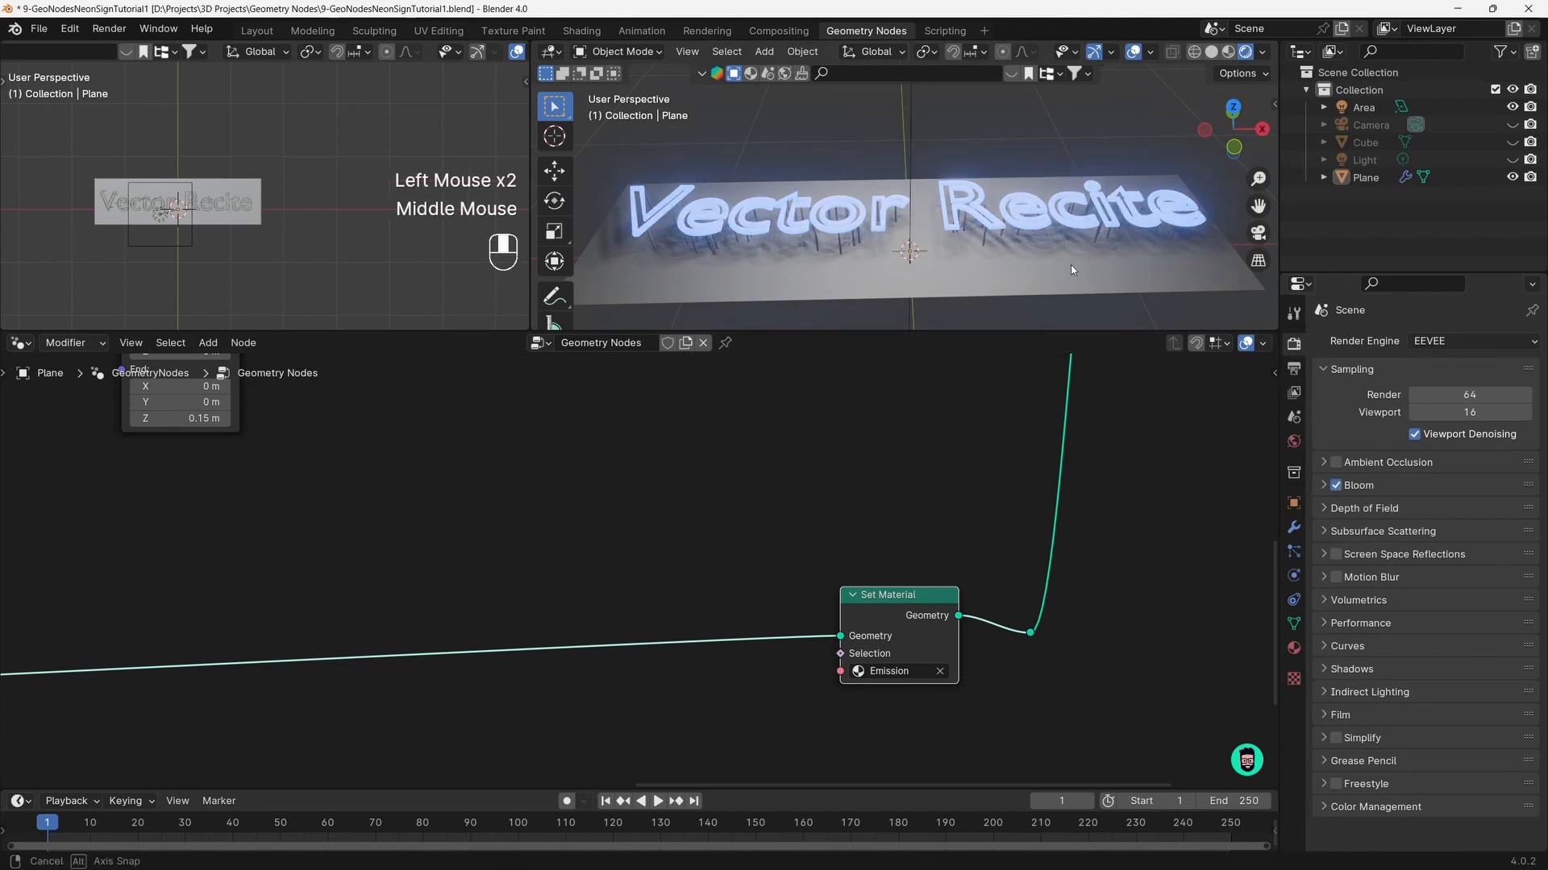
{"action": "middle_click_drag", "start_coordinate": [1071, 265], "coordinate": [1151, 263]}
{"action": "left_click", "coordinate": [1336, 463]}
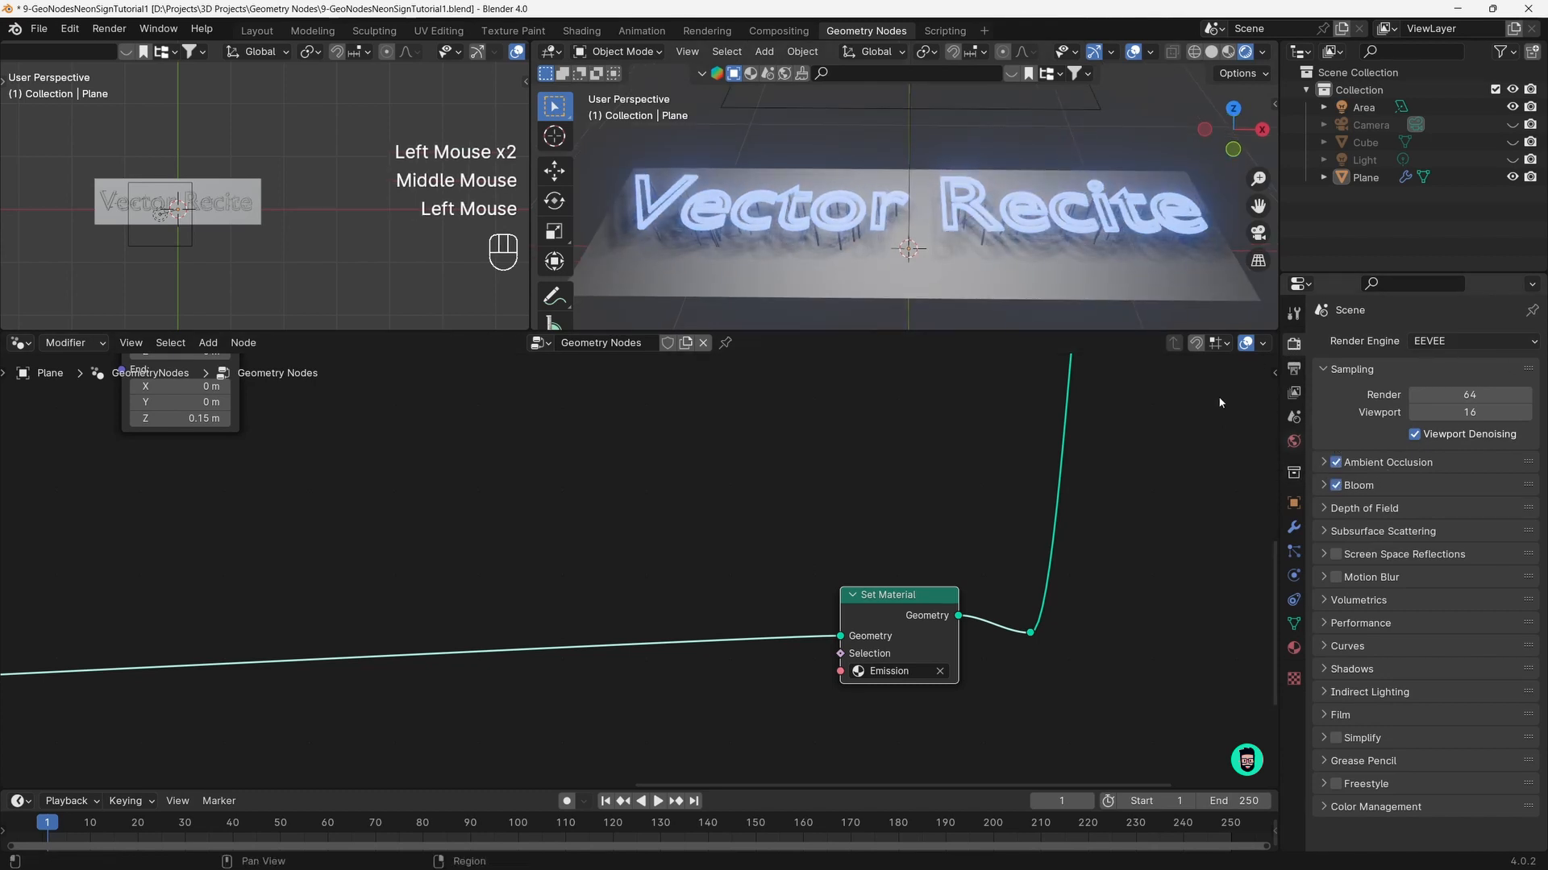
Set the color management look to Medium High Contrast and deselect the plane
{"action": "double_click", "coordinate": [990, 274]}
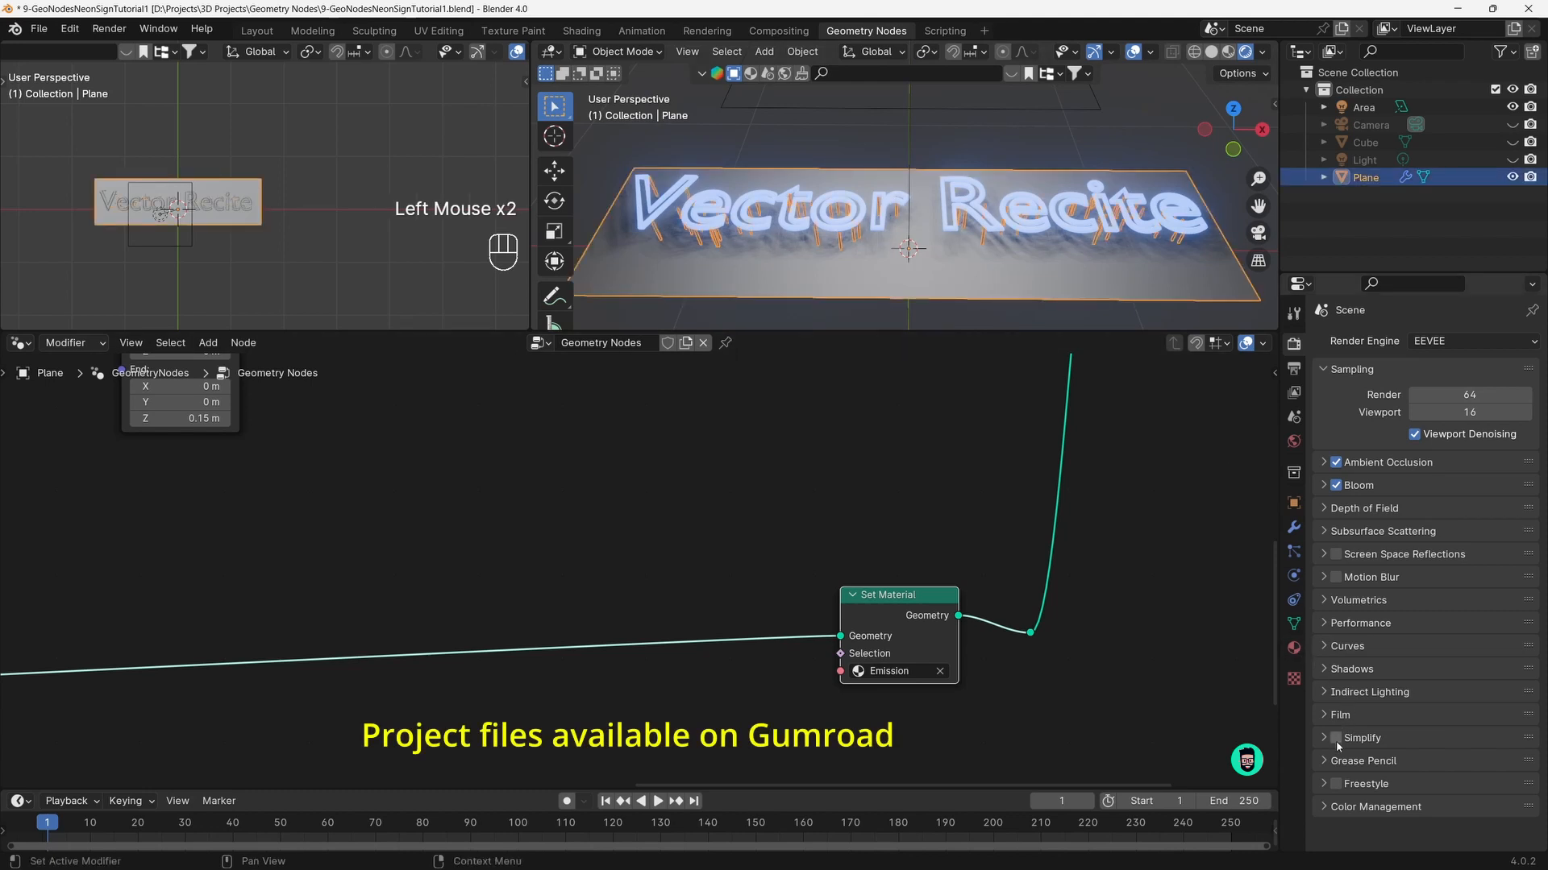
{"action": "left_click", "coordinate": [1336, 807]}
{"action": "scroll", "coordinate": [1338, 806], "scroll_direction": "down", "scroll_amount": 2}
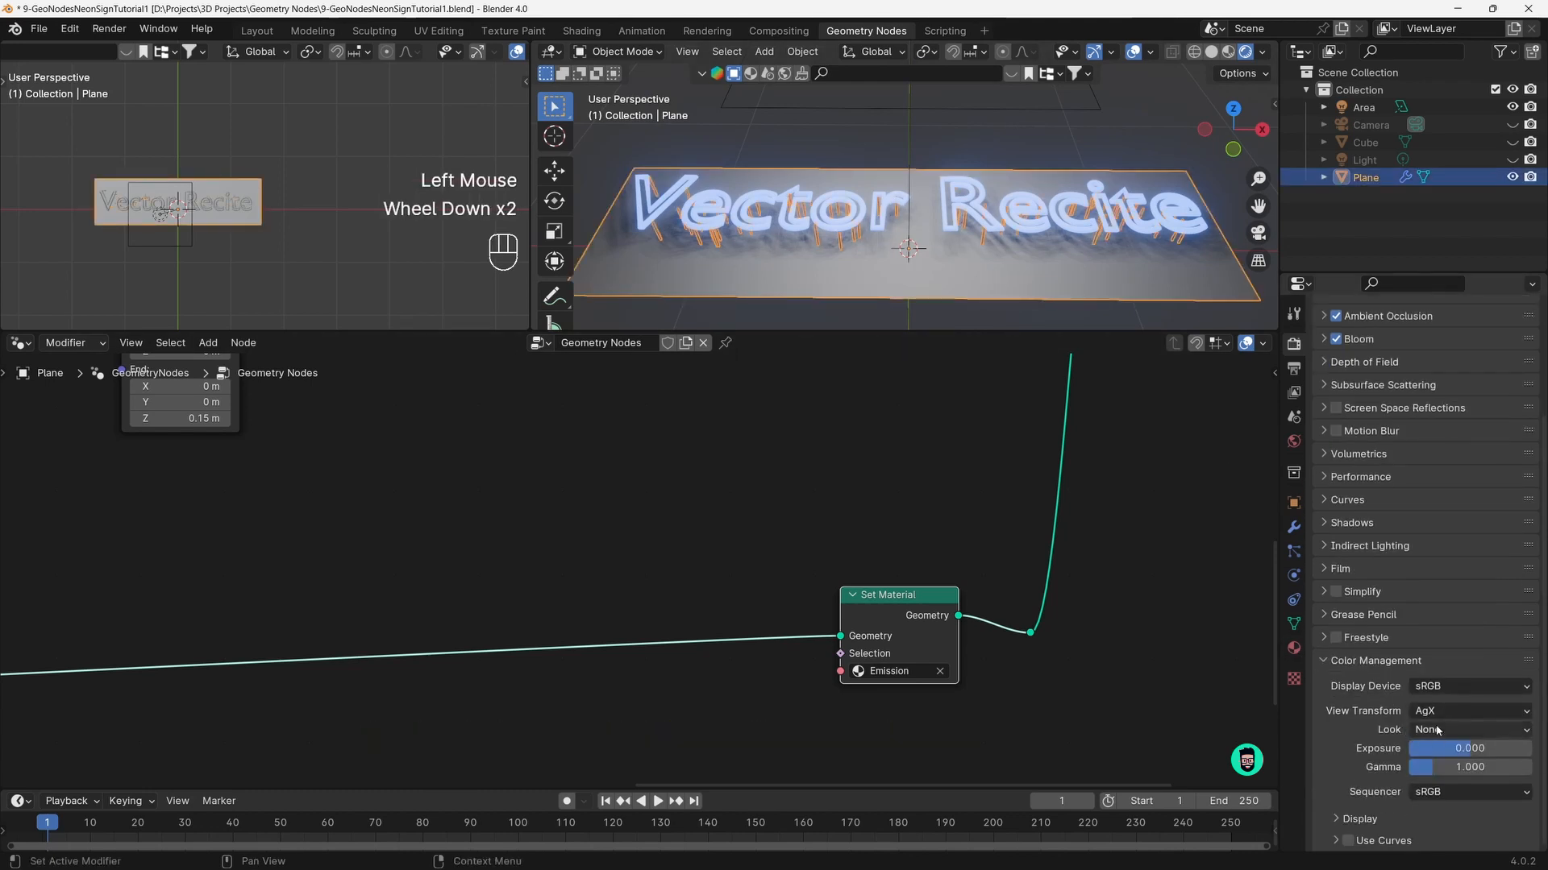
{"action": "left_click", "coordinate": [1467, 729]}
{"action": "left_click", "coordinate": [1434, 635]}
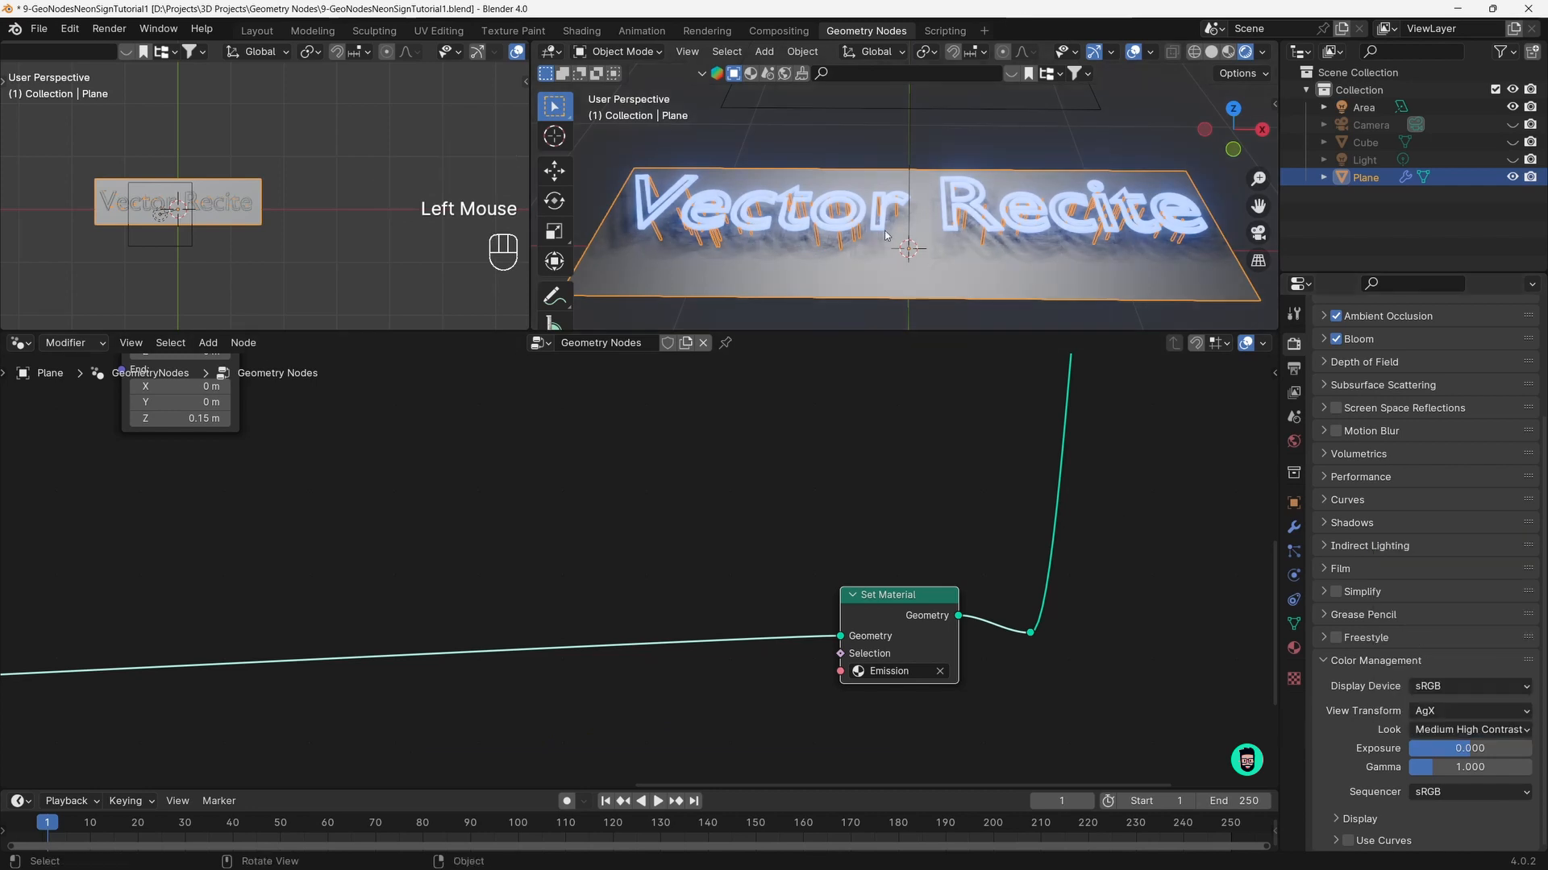
{"action": "mouse_move", "coordinate": [871, 234]}
{"action": "middle_mouse_down"}
{"action": "mouse_move", "coordinate": [897, 295]}
{"action": "mouse_move", "coordinate": [853, 273]}
{"action": "mouse_move", "coordinate": [873, 225]}
{"action": "middle_mouse_up"}
{"action": "left_click", "coordinate": [896, 295]}
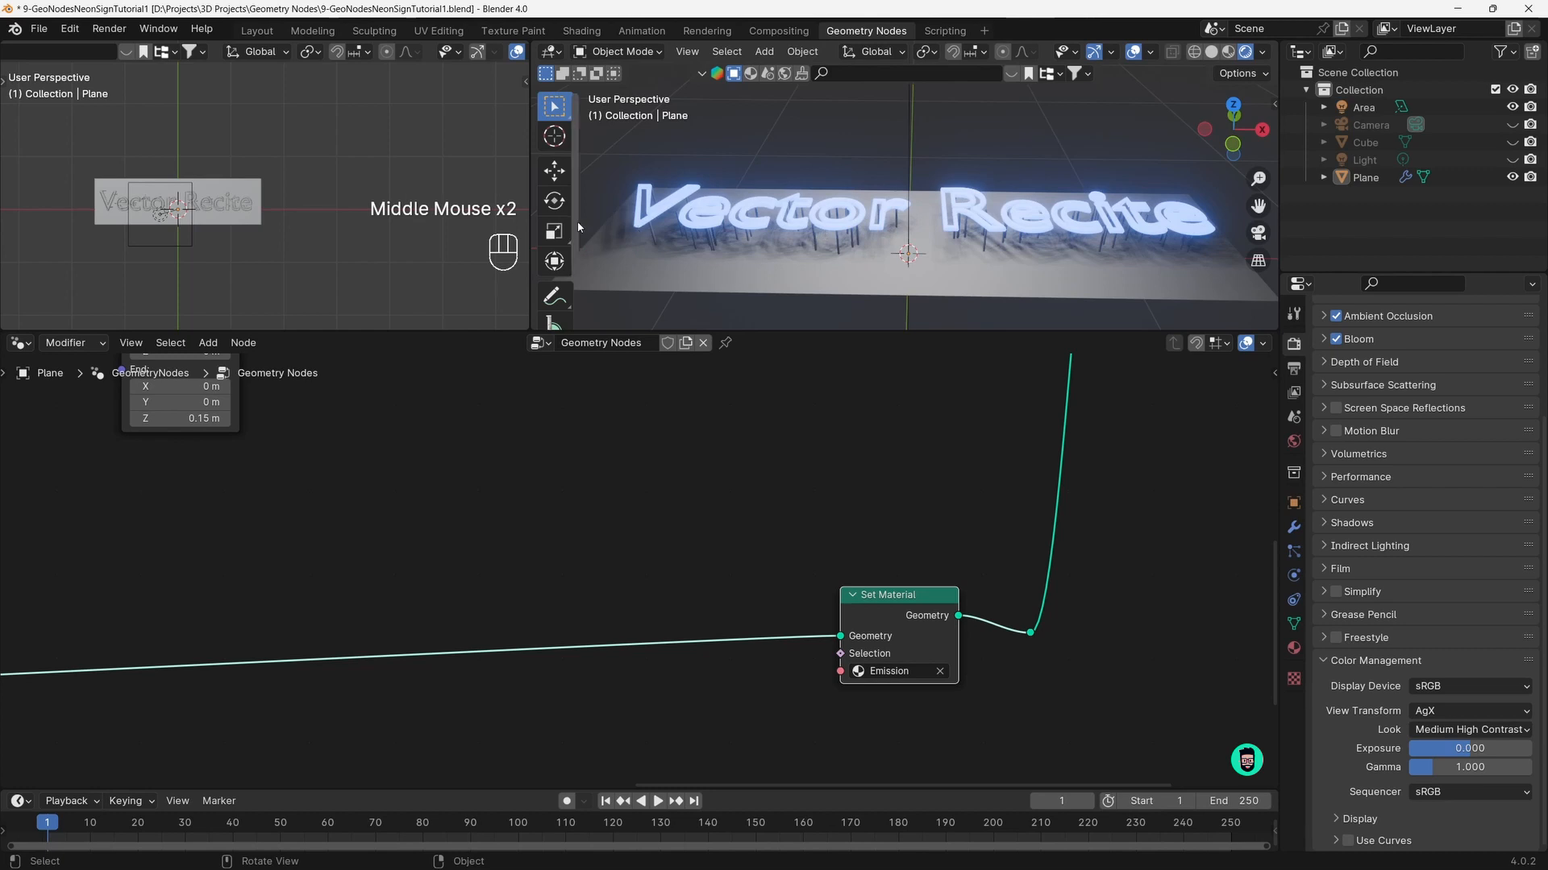
Widen the rendered 3D viewport and frame the whole sign in it
{"action": "left_click_drag", "start_coordinate": [531, 223], "coordinate": [468, 222]}
{"action": "scroll", "coordinate": [733, 252], "scroll_direction": "down", "scroll_amount": 2}
{"action": "middle_click_drag", "start_coordinate": [774, 258], "coordinate": [733, 251]}
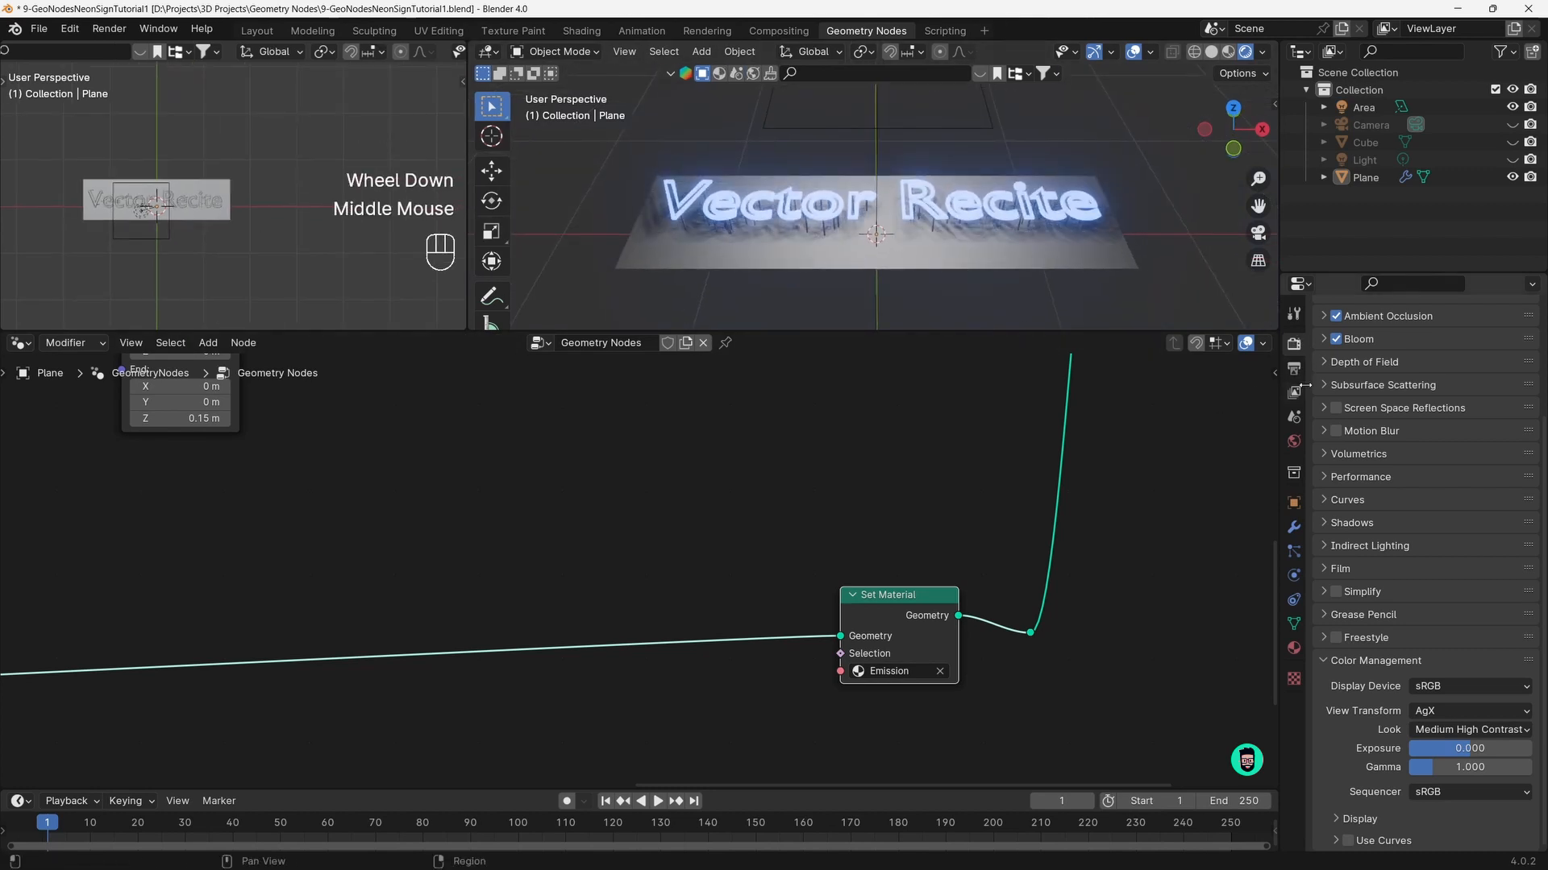
Switch the render engine to Cycles and set its device to GPU Compute
{"action": "scroll", "coordinate": [1348, 381], "scroll_direction": "up", "scroll_amount": 4}
{"action": "left_click", "coordinate": [1466, 341]}
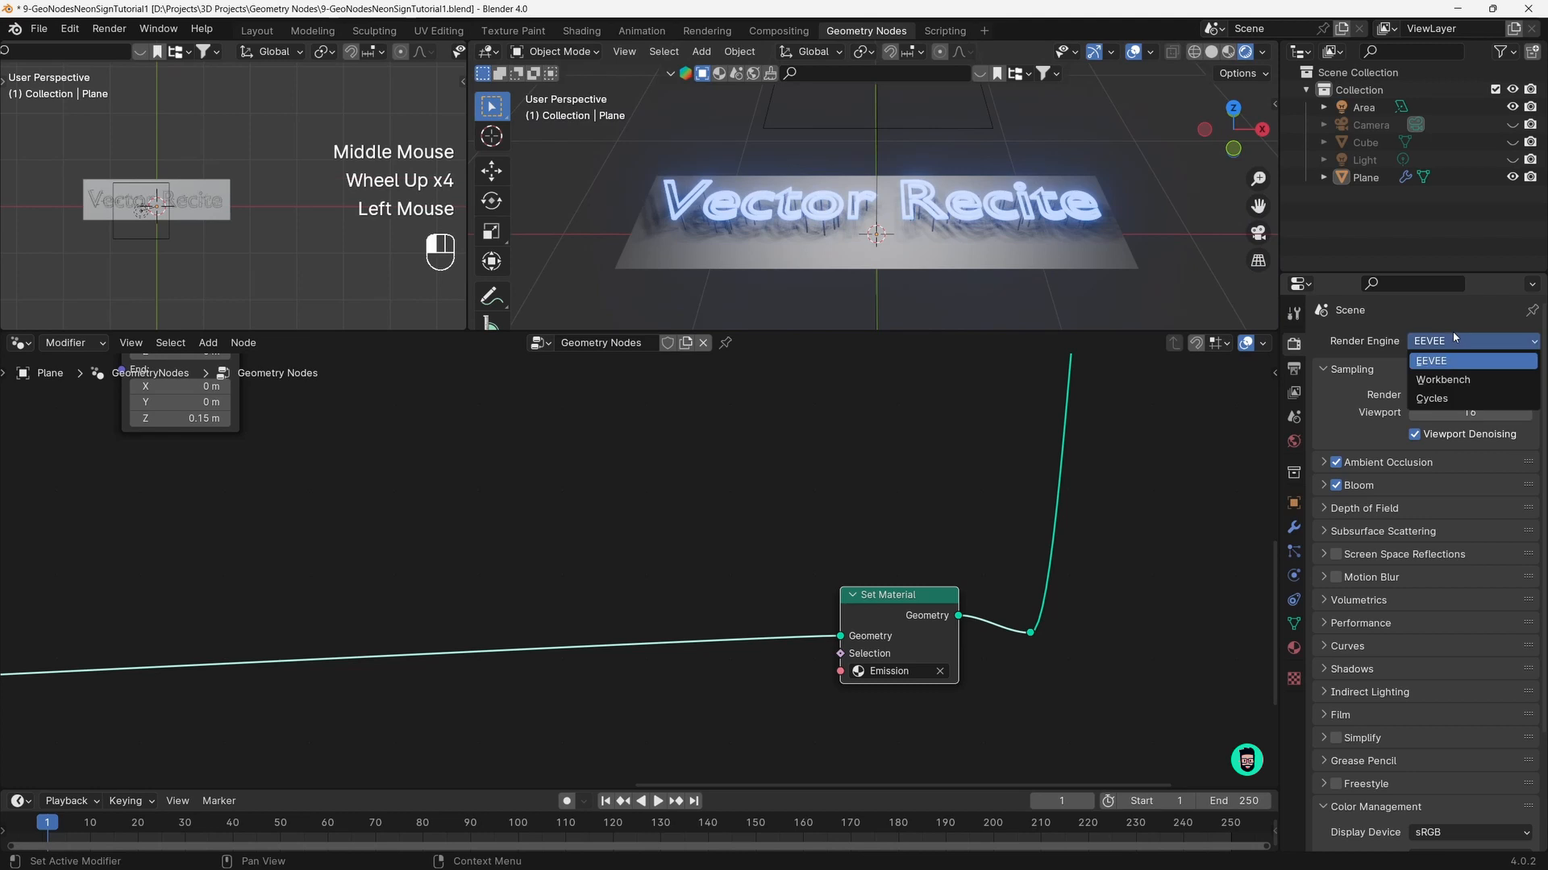
{"action": "left_click", "coordinate": [1430, 398]}
{"action": "left_click", "coordinate": [1431, 386]}
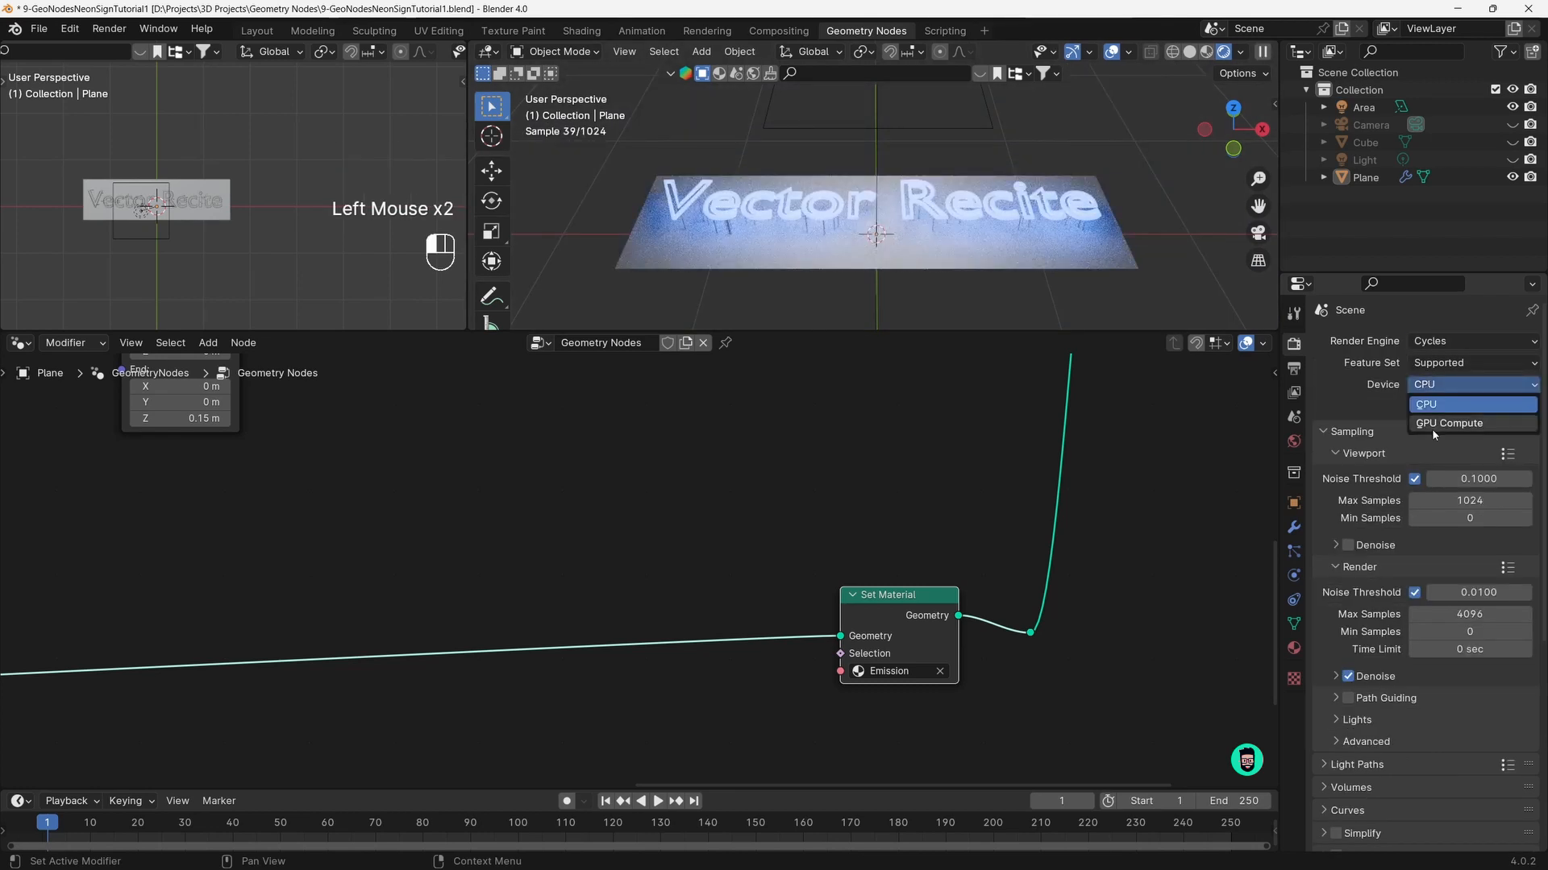
{"action": "left_click", "coordinate": [1431, 429]}
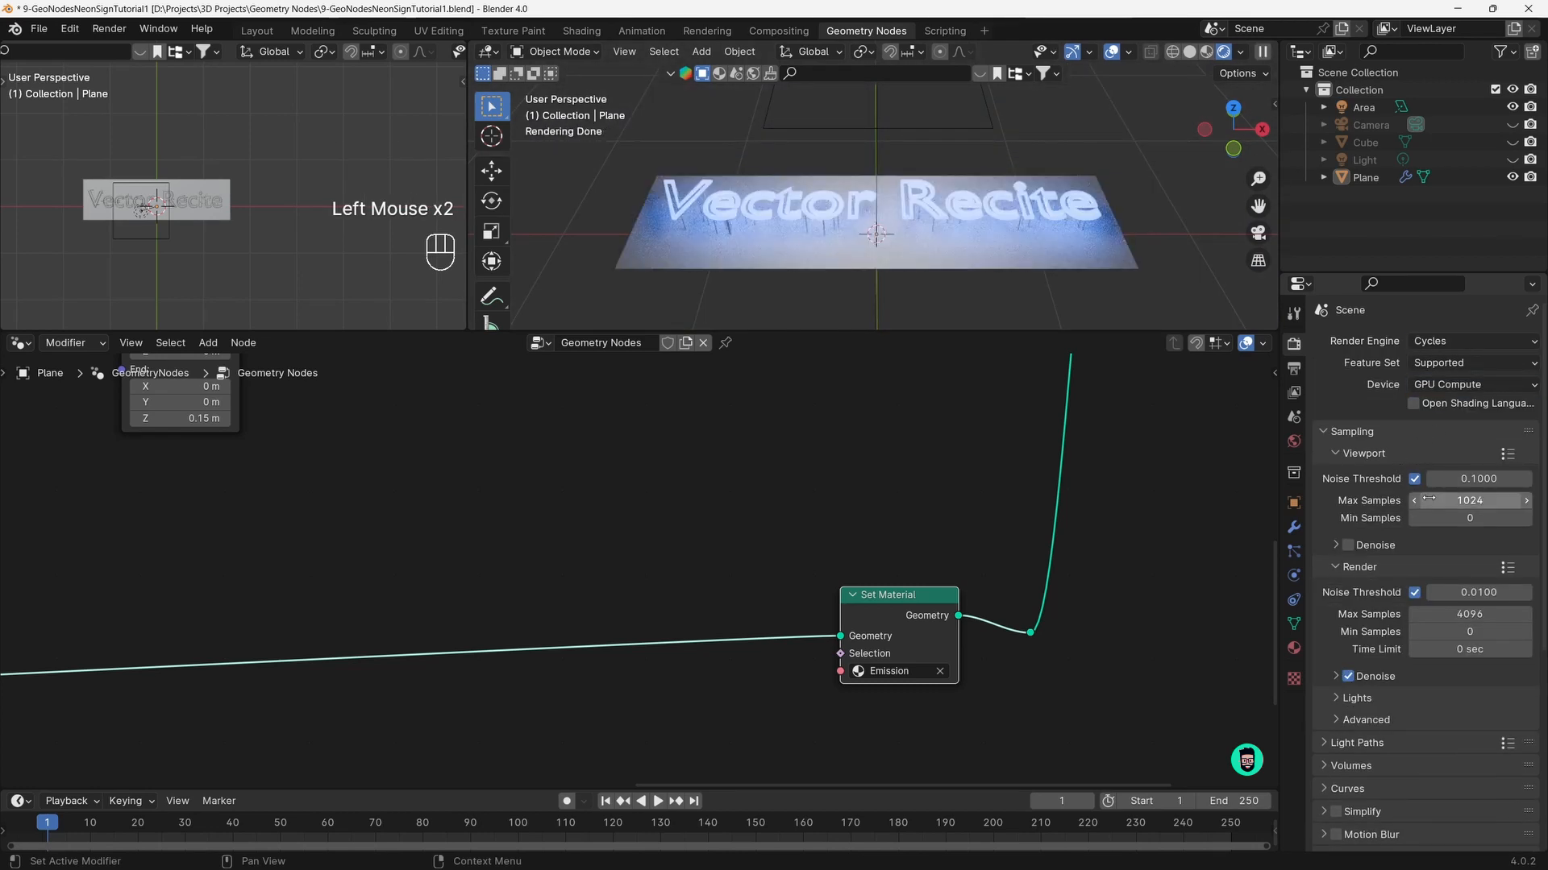
Set the maximum samples to 32 for the viewport and 128 for the final render
{"action": "left_click", "coordinate": [1459, 505]}
{"action": "type", "text": "32"}
{"action": "key", "text": "Return"}
{"action": "double_click", "coordinate": [1462, 614]}
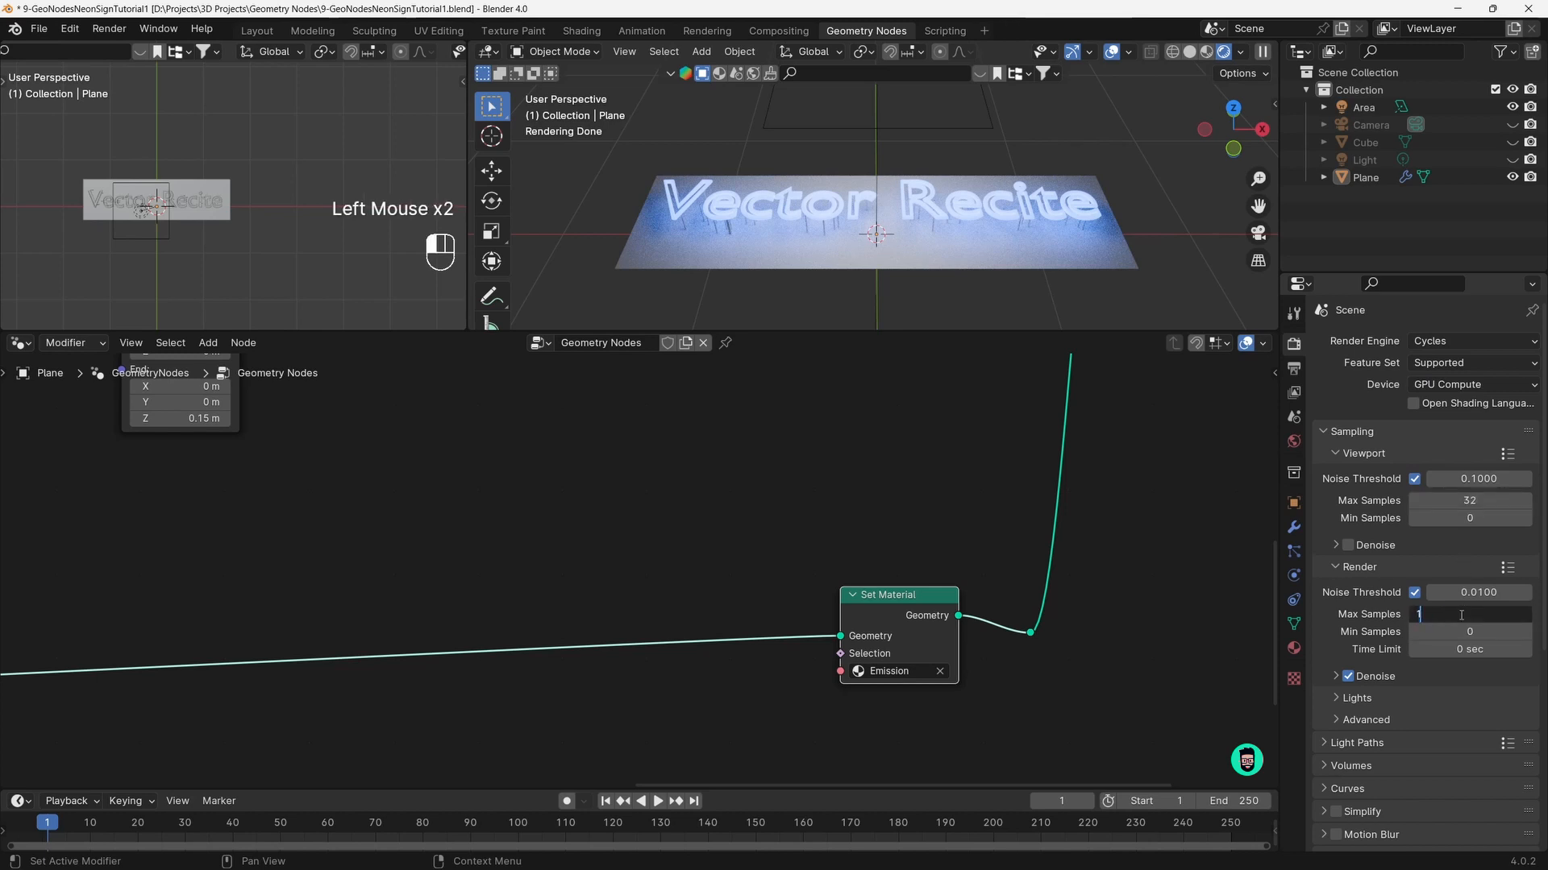
{"action": "type", "text": "128"}
{"action": "key", "text": "Return"}
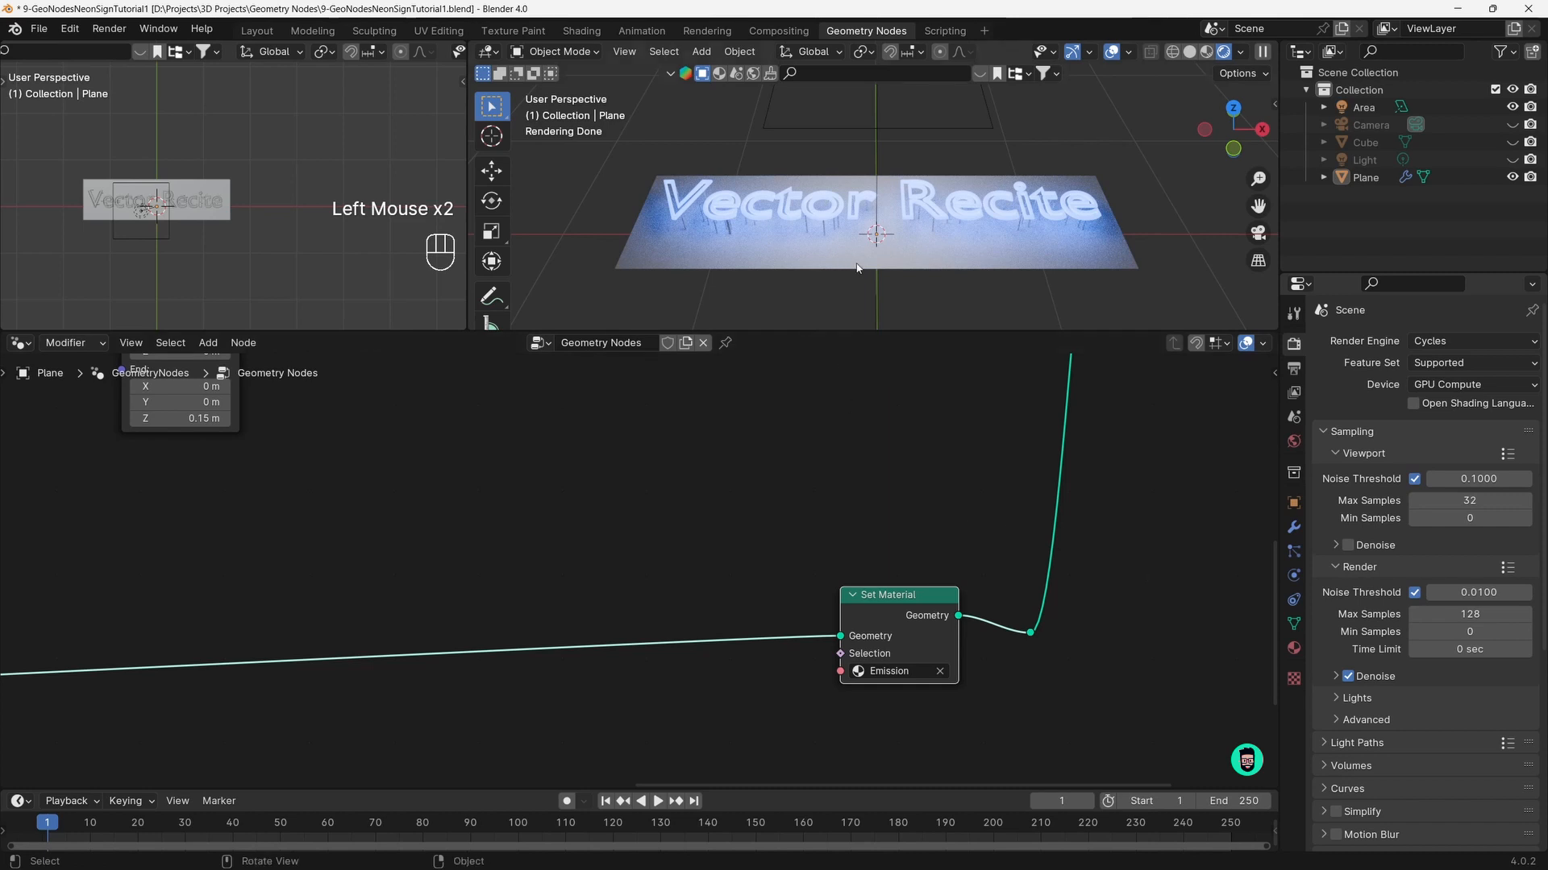
Select the area light above the sign and hide it in the viewport
{"action": "middle_click", "coordinate": [875, 288]}
{"action": "scroll", "coordinate": [965, 198], "scroll_direction": "down", "scroll_amount": 3}
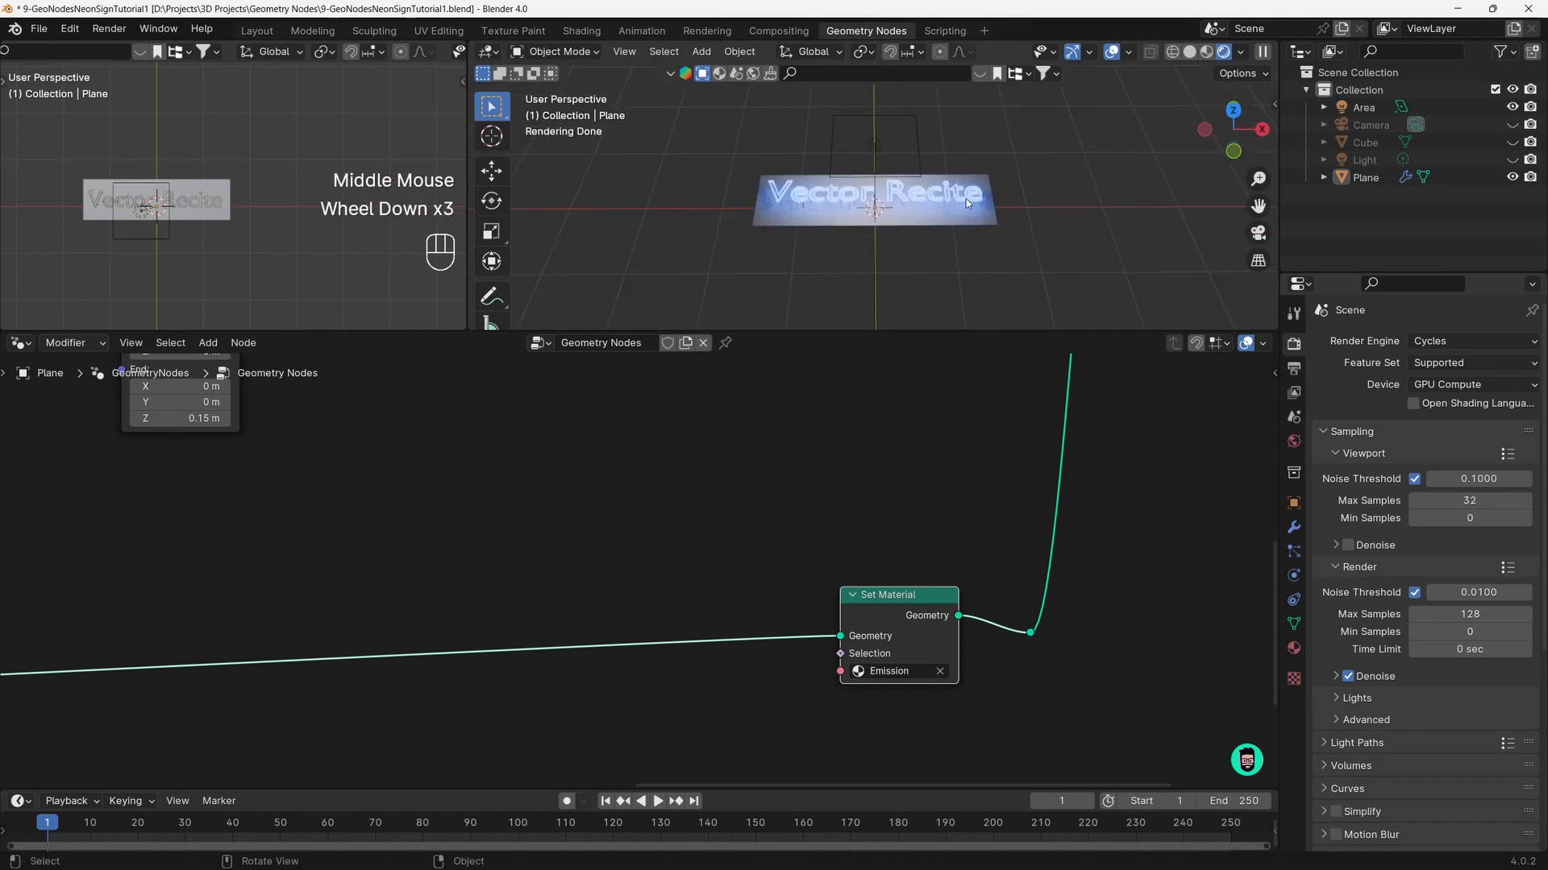
{"action": "left_click", "coordinate": [891, 136]}
{"action": "left_click", "coordinate": [892, 135]}
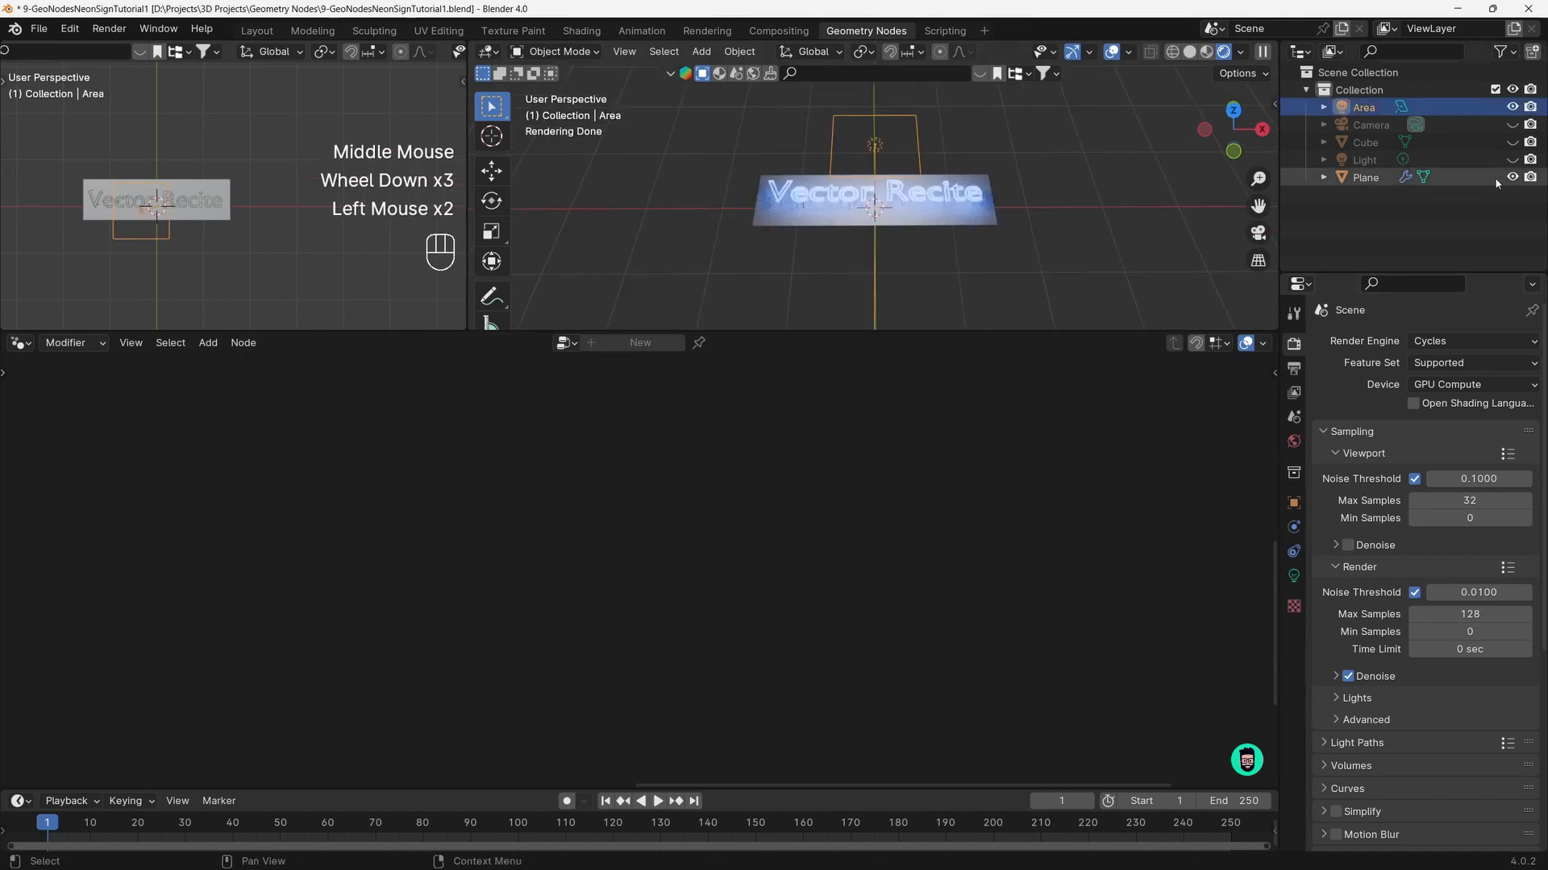
{"action": "left_click", "coordinate": [1512, 108]}
{"action": "scroll", "coordinate": [939, 230], "scroll_direction": "up", "scroll_amount": 2}
{"action": "middle_click_drag", "start_coordinate": [943, 248], "coordinate": [931, 274]}
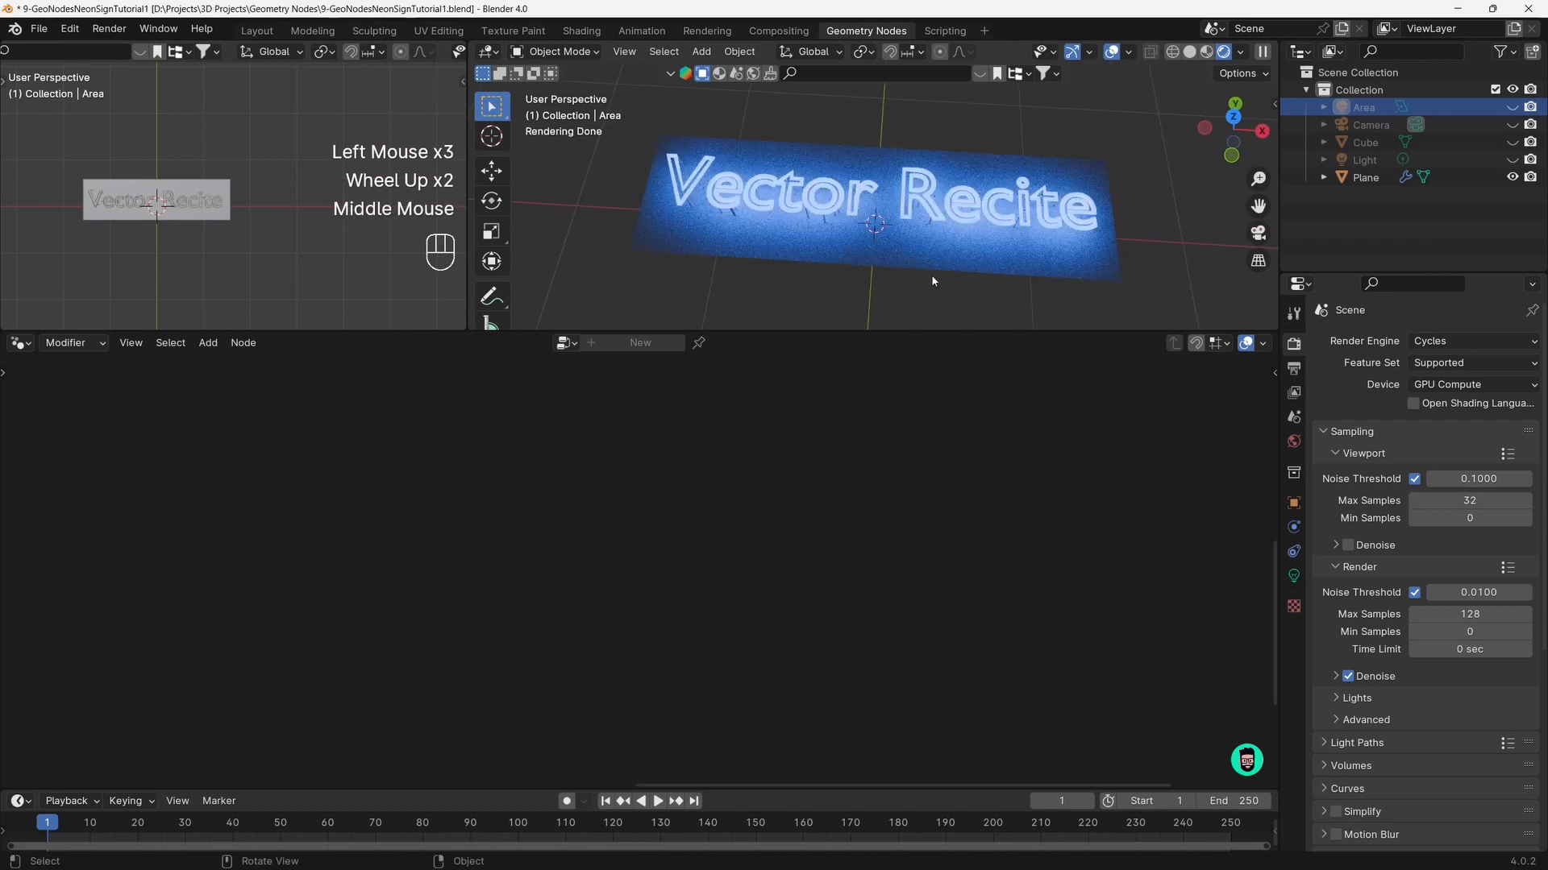
Select the sign plane and set its Emission material's emission strength to 2
{"action": "scroll", "coordinate": [916, 275], "scroll_direction": "up", "scroll_amount": 1}
{"action": "left_click", "coordinate": [972, 206]}
{"action": "left_click", "coordinate": [955, 216]}
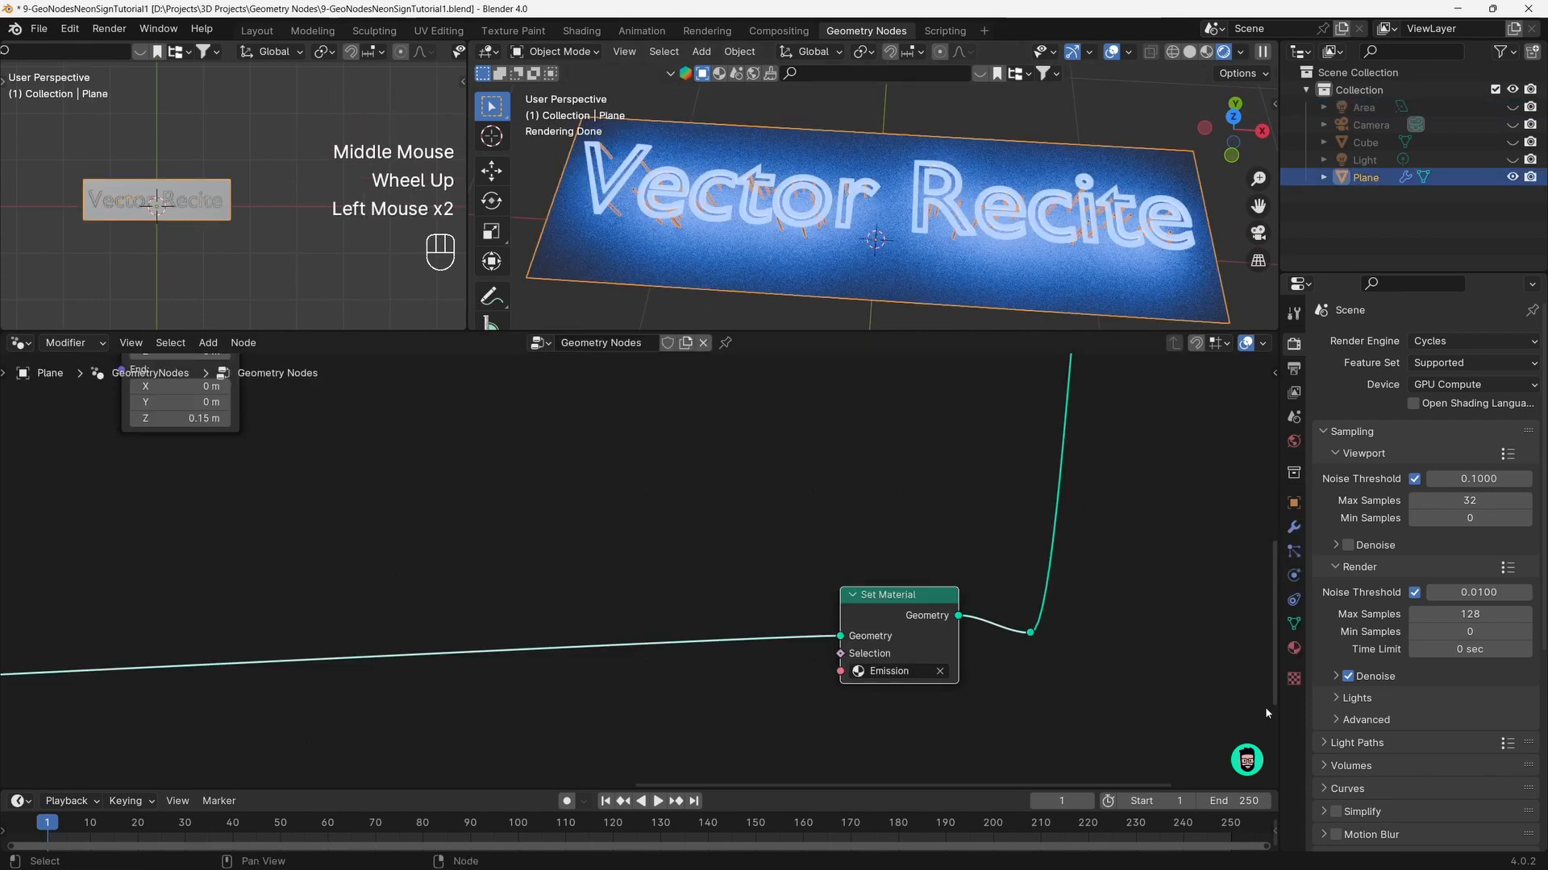
{"action": "left_click", "coordinate": [1294, 649]}
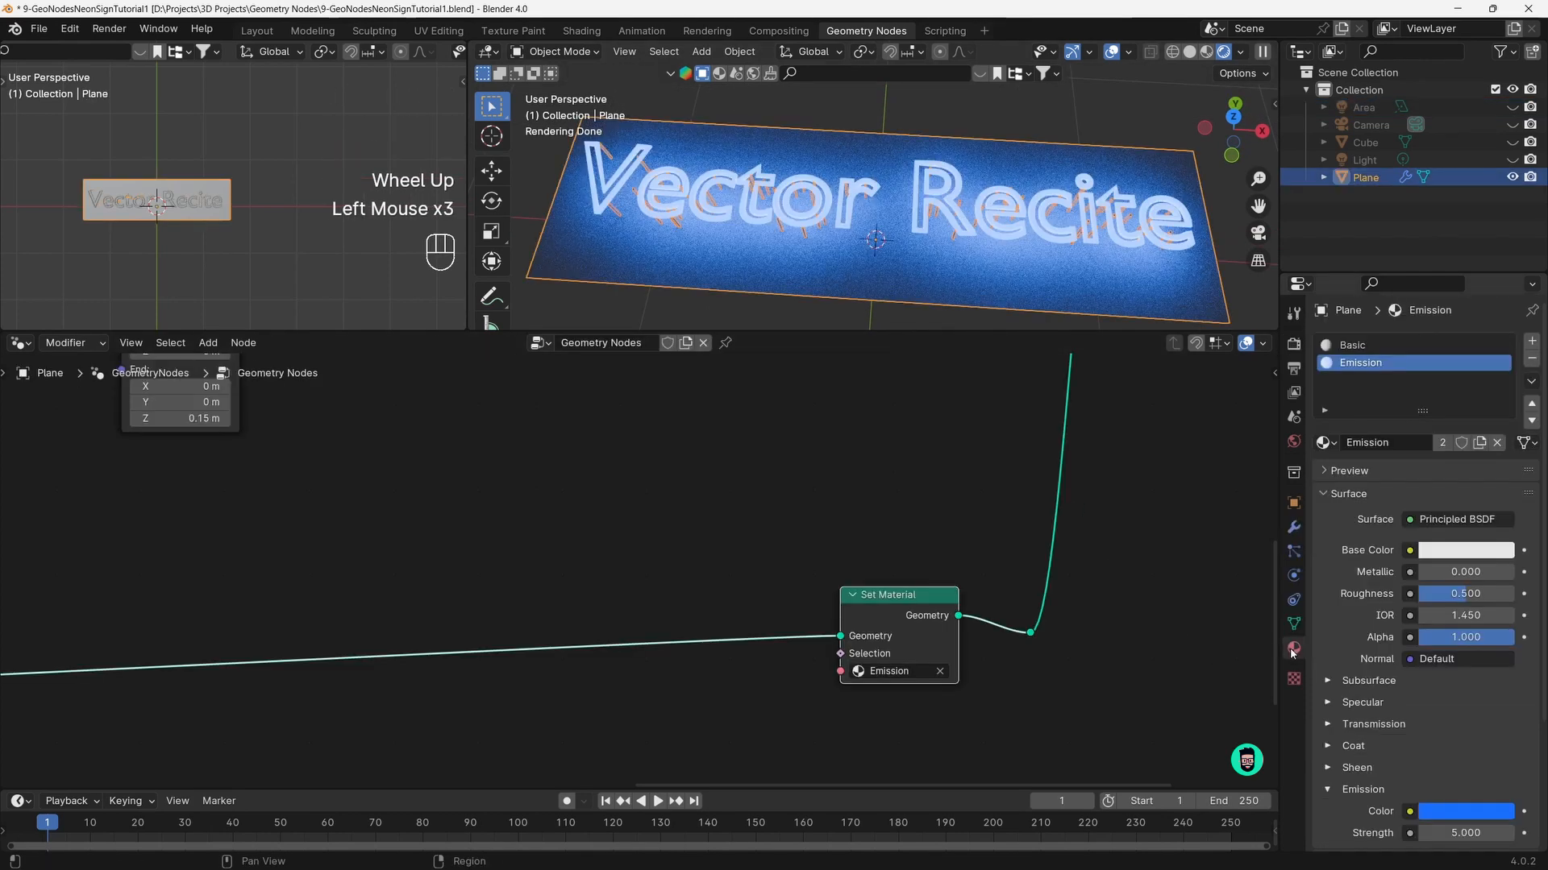
{"action": "left_click", "coordinate": [1449, 830]}
{"action": "type", "text": "2"}
{"action": "key", "text": "Return"}
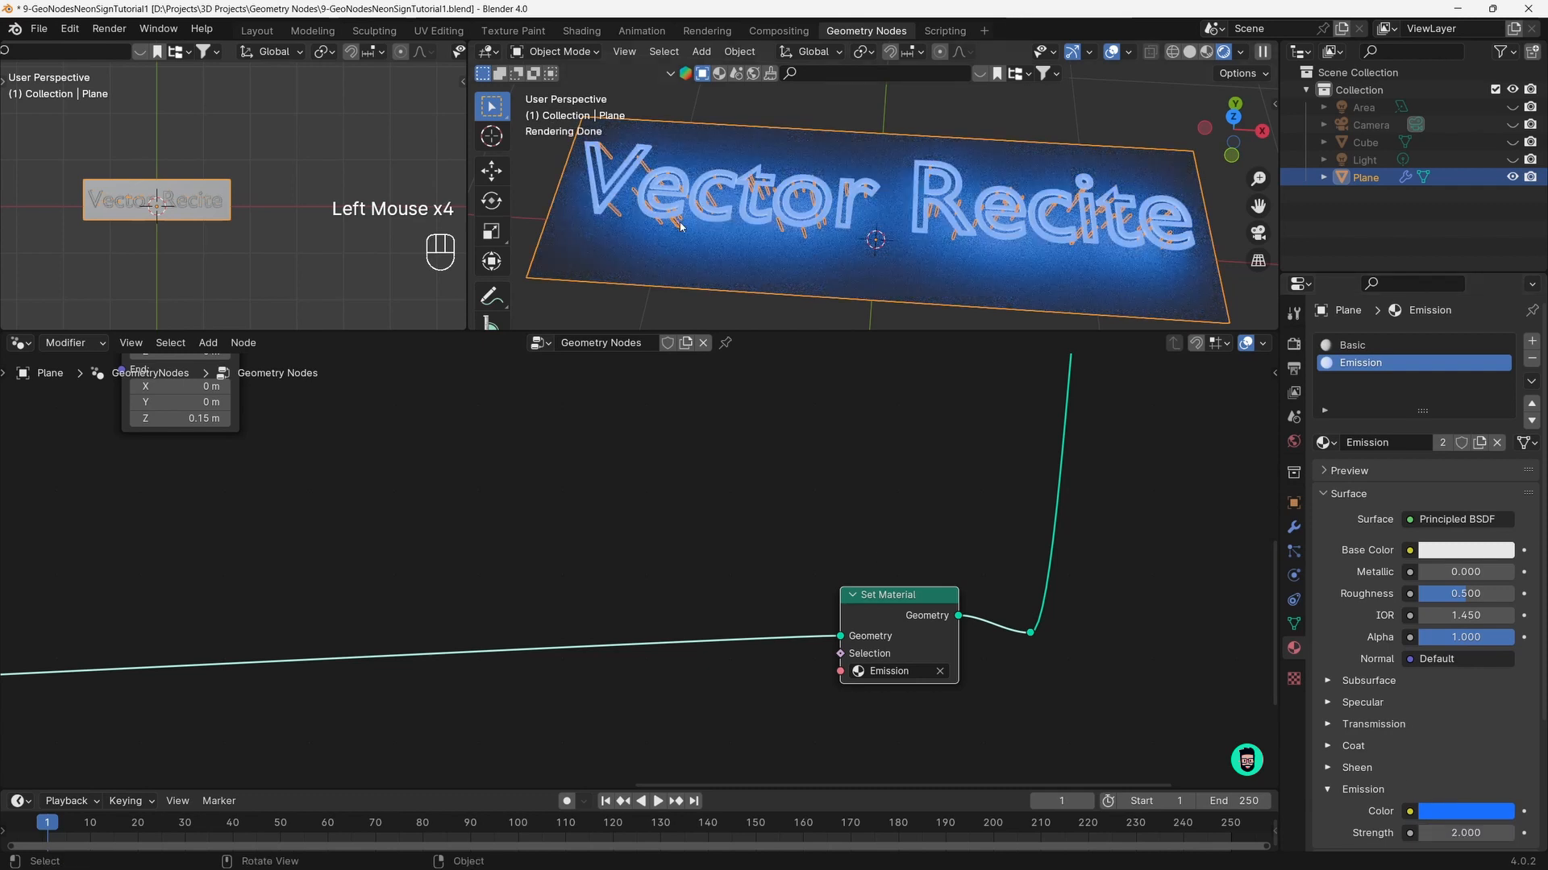
Change the Emission material's emission color to bright green
{"action": "left_click", "coordinate": [1441, 813]}
{"action": "mouse_move", "coordinate": [1461, 557]}
{"action": "left_mouse_down"}
{"action": "mouse_move", "coordinate": [1485, 603]}
{"action": "mouse_move", "coordinate": [1351, 553]}
{"action": "left_mouse_up"}
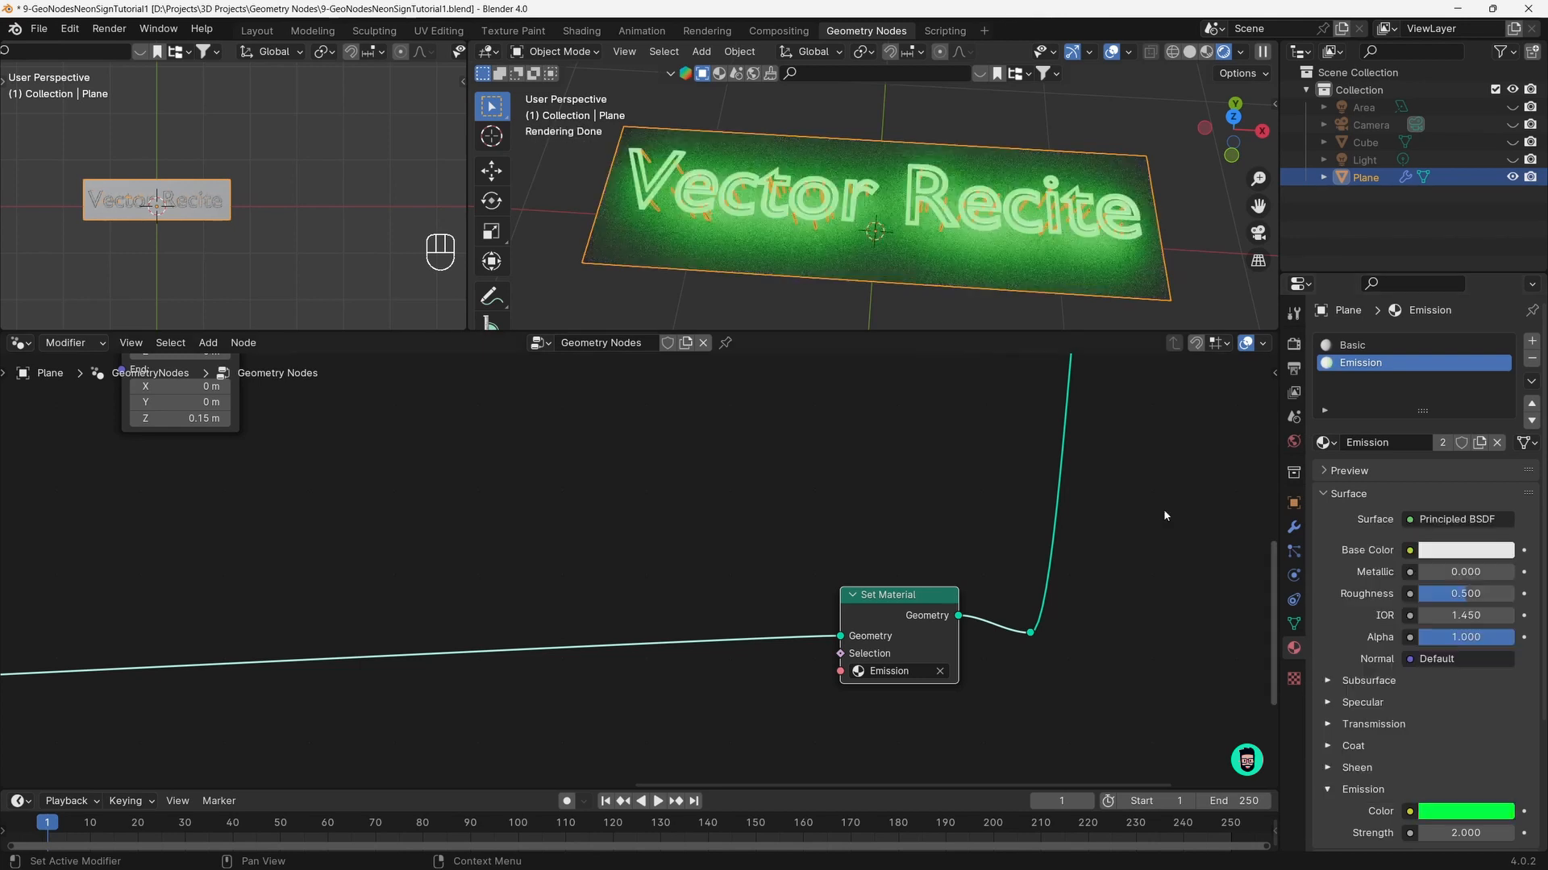
{"action": "middle_click_drag", "start_coordinate": [758, 270], "coordinate": [823, 294]}
{"action": "scroll", "coordinate": [794, 289], "scroll_direction": "down", "scroll_amount": 1}
{"action": "left_click", "coordinate": [821, 295]}
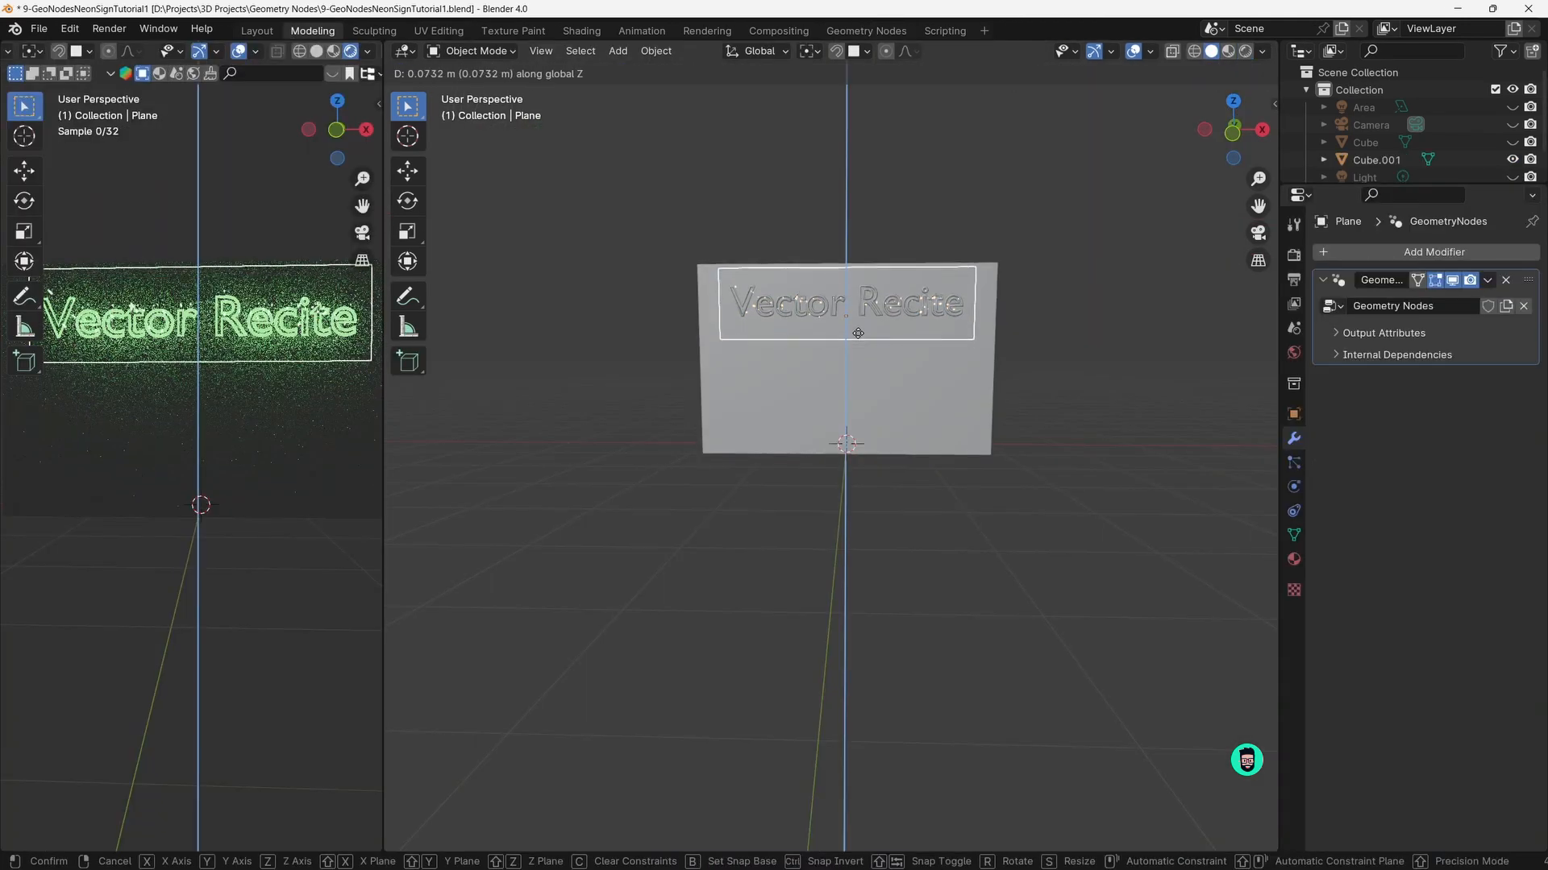
Position the sign vertically along global Z near the upper edge of the box's front face
{"action": "scroll", "coordinate": [227, 483], "scroll_direction": "down", "scroll_amount": 4}
{"action": "left_click", "coordinate": [221, 520]}
{"action": "middle_click_drag", "start_coordinate": [221, 520], "coordinate": [242, 538]}
{"action": "mouse_move", "coordinate": [894, 377]}
{"action": "middle_mouse_down"}
{"action": "mouse_move", "coordinate": [956, 375]}
{"action": "mouse_move", "coordinate": [882, 391]}
{"action": "middle_mouse_up"}
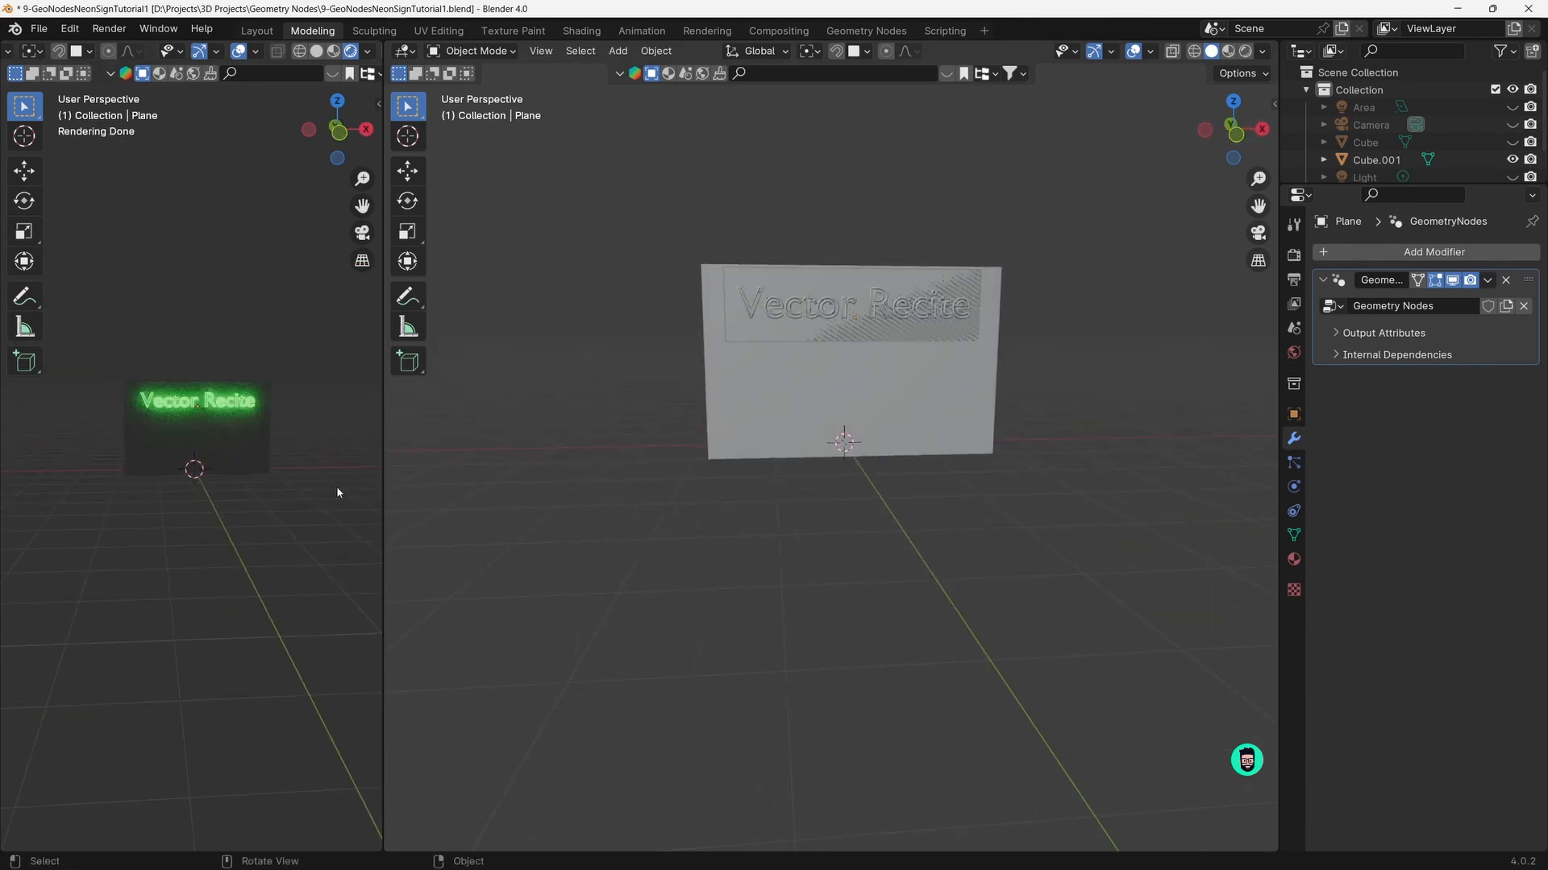
Return to the Geometry Nodes workspace, frame the box with the sign in the rendered viewport, and select the sign plane
{"action": "middle_click_drag", "start_coordinate": [726, 390], "coordinate": [813, 355]}
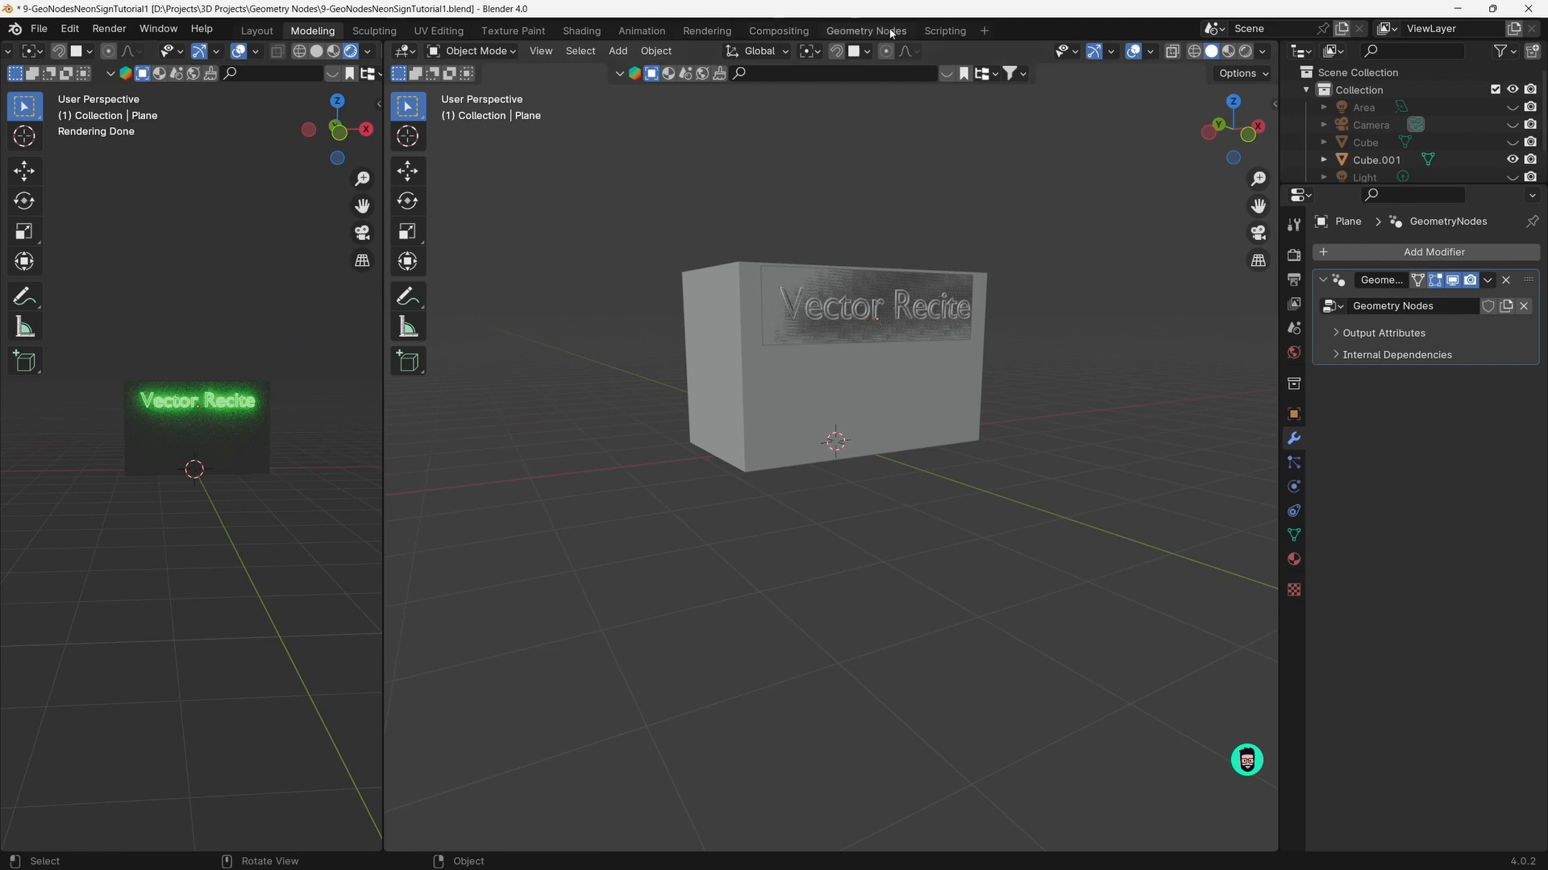
{"action": "middle_click_drag", "start_coordinate": [778, 325], "coordinate": [737, 290]}
{"action": "left_click", "coordinate": [738, 291]}
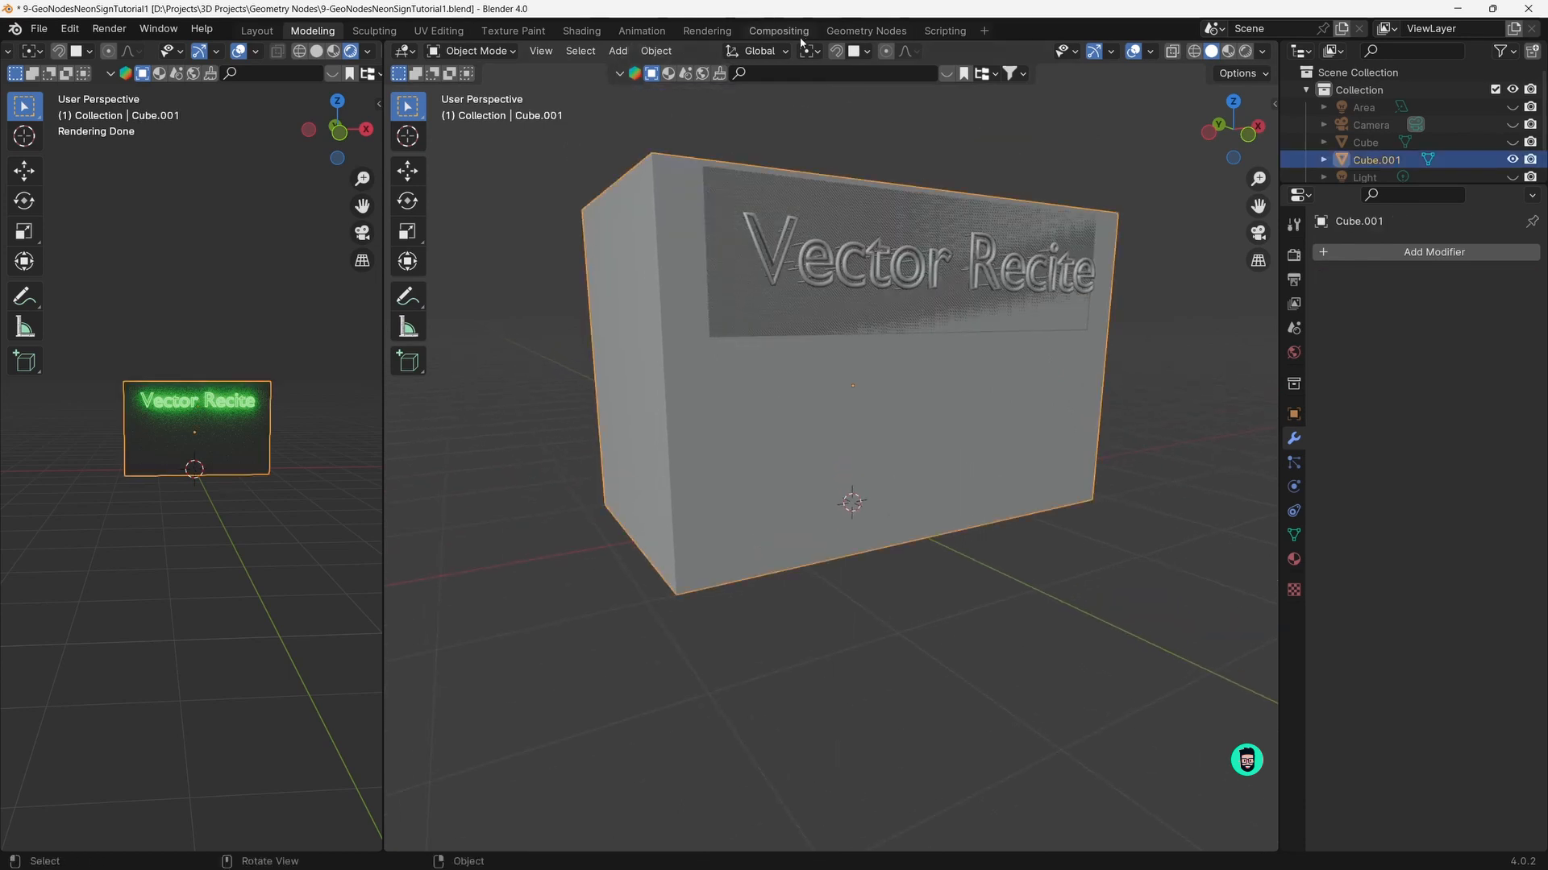
{"action": "left_click", "coordinate": [866, 30]}
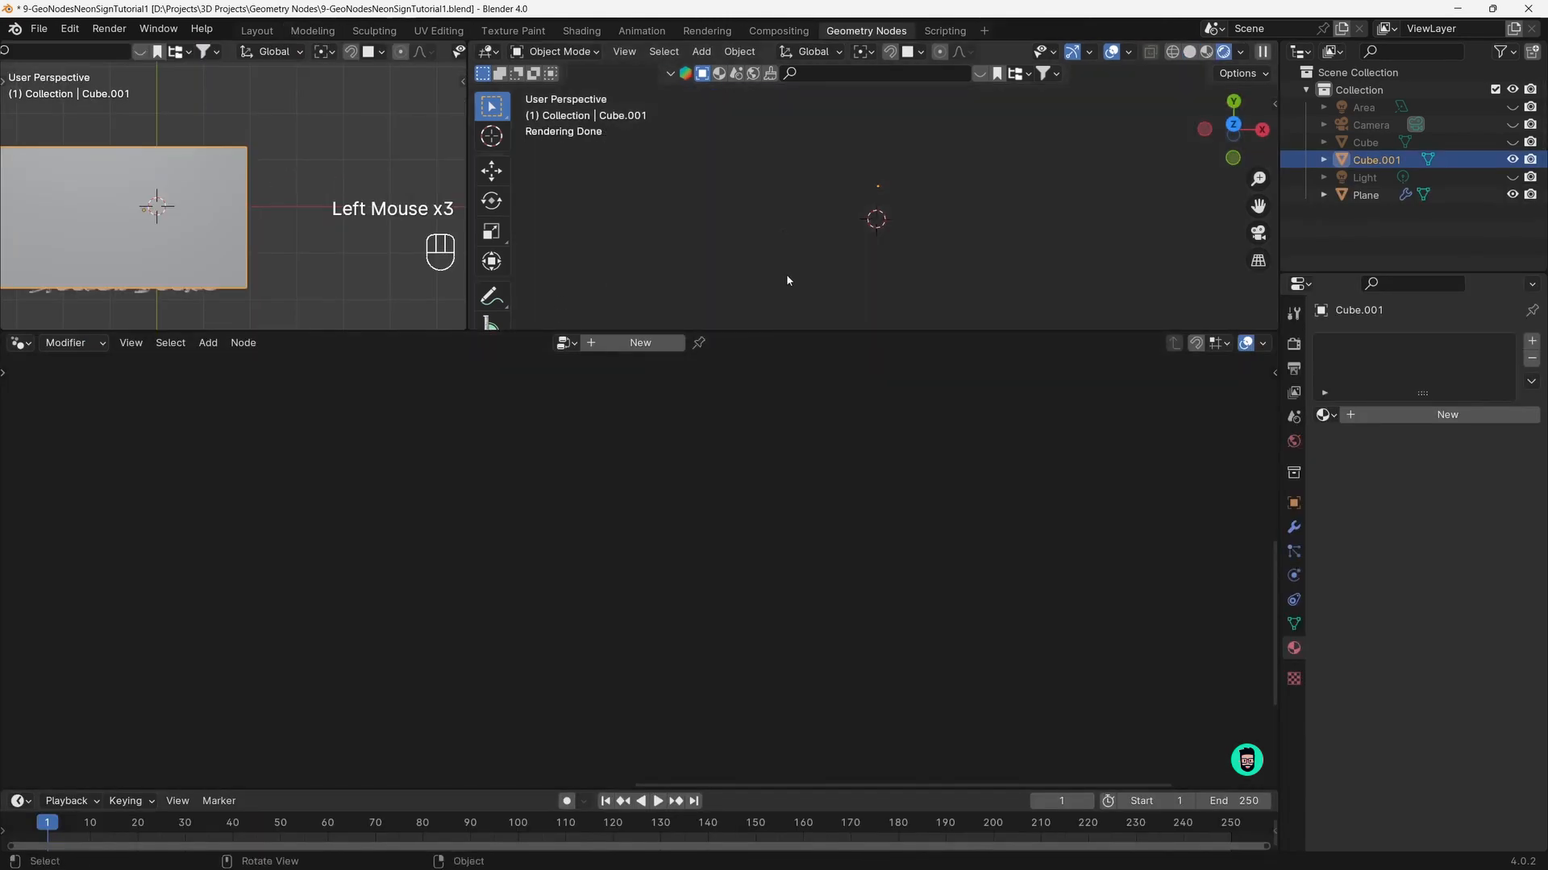
{"action": "key", "text": "KP_Divide"}
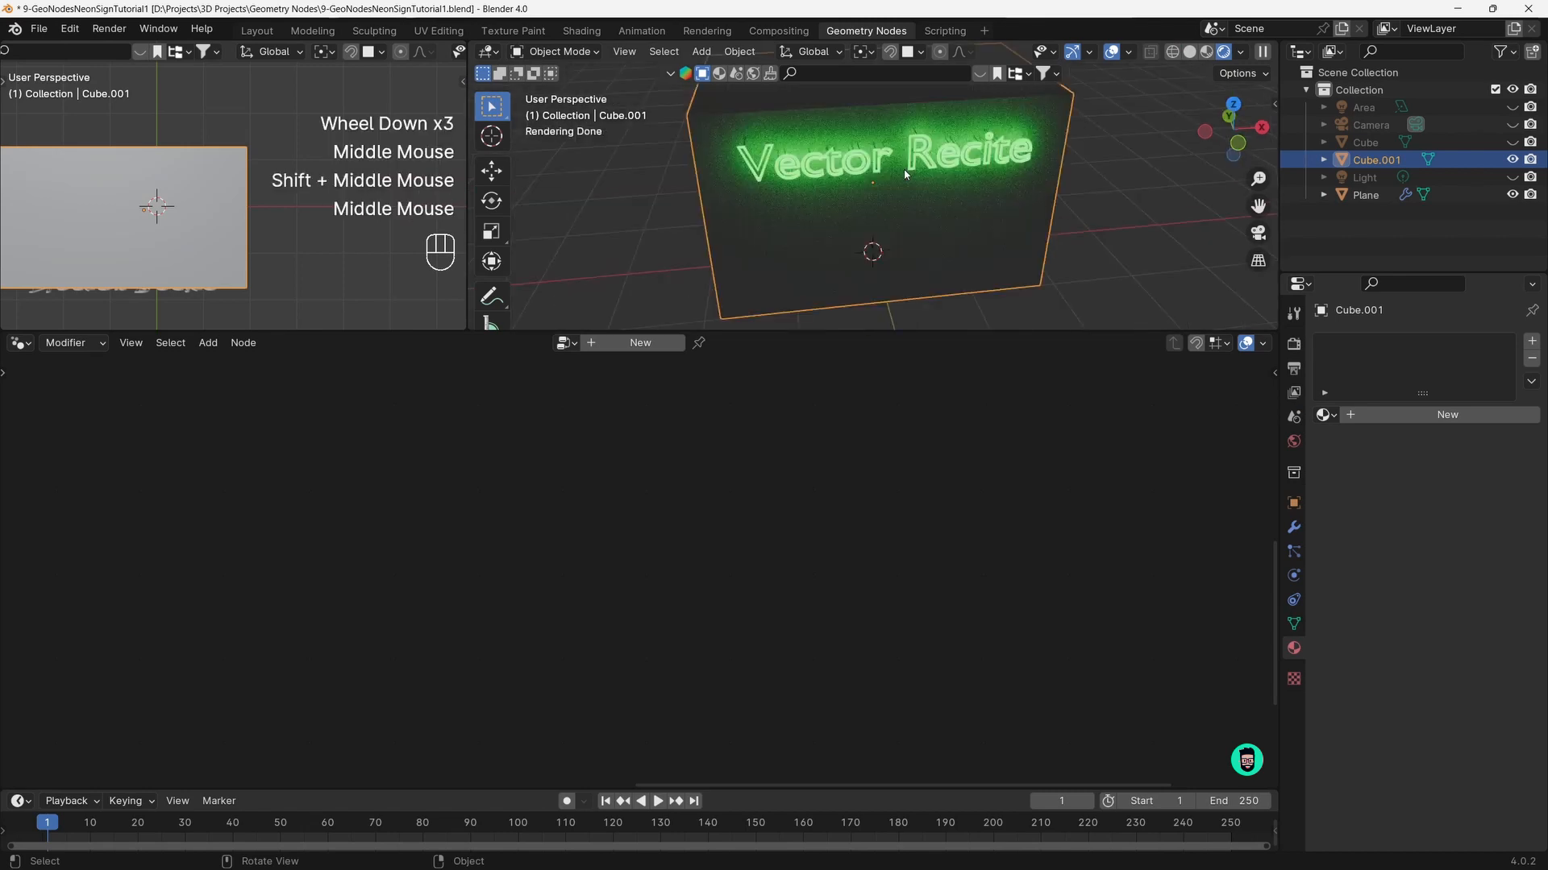
{"action": "left_click", "coordinate": [918, 170]}
{"action": "left_click", "coordinate": [923, 164]}
{"action": "scroll", "coordinate": [734, 538], "scroll_direction": "down", "scroll_amount": 3}
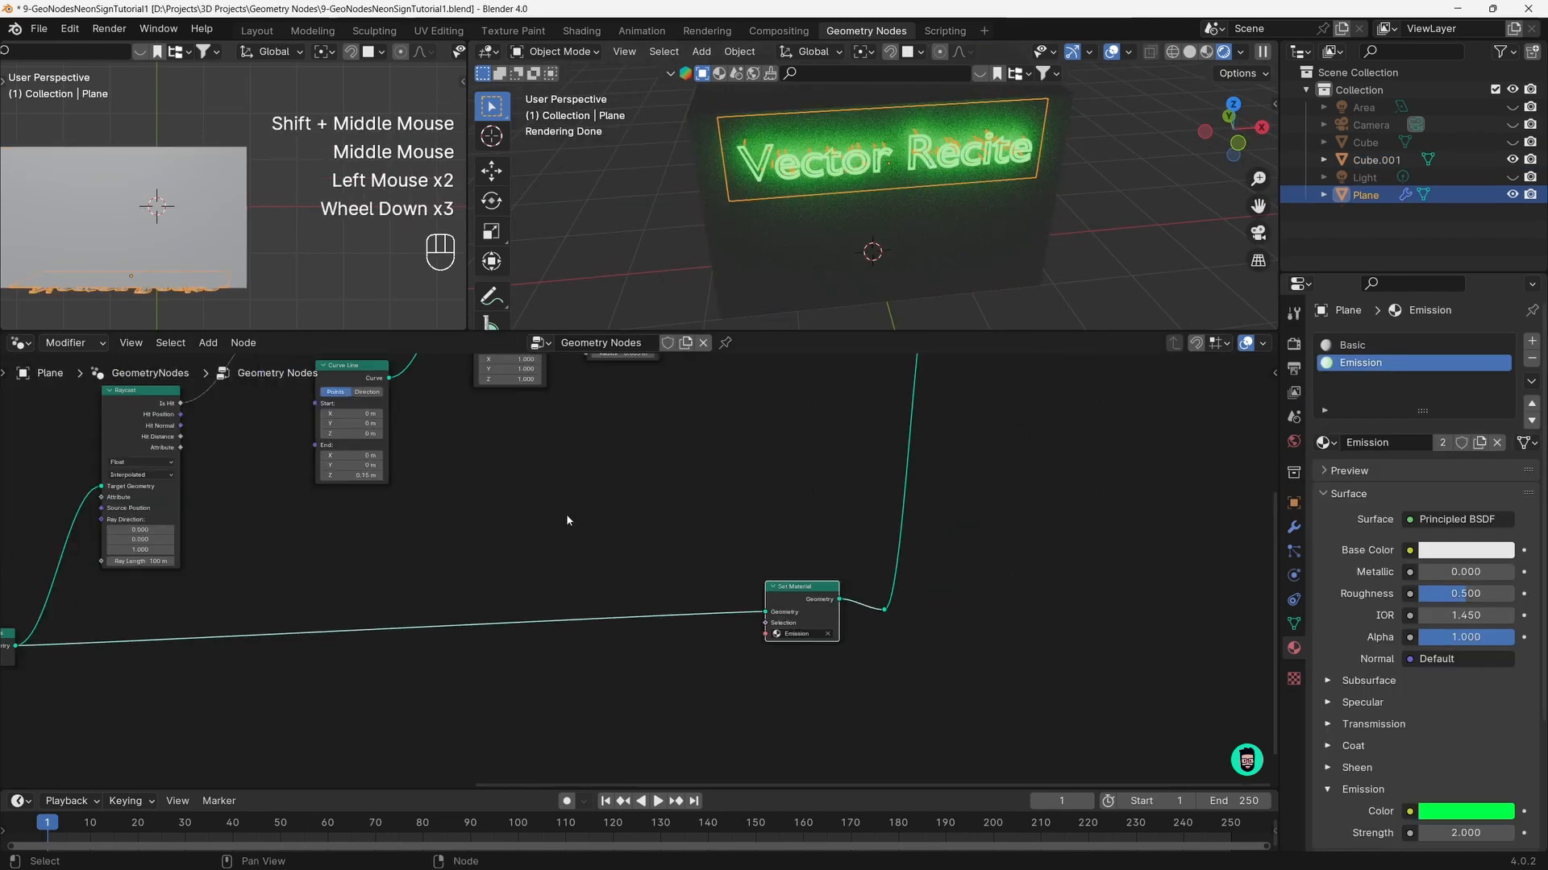
Insert an Extrude Mesh node between the Group Input and the backing's Set Material node
{"action": "middle_click_drag", "start_coordinate": [566, 514], "coordinate": [479, 749]}
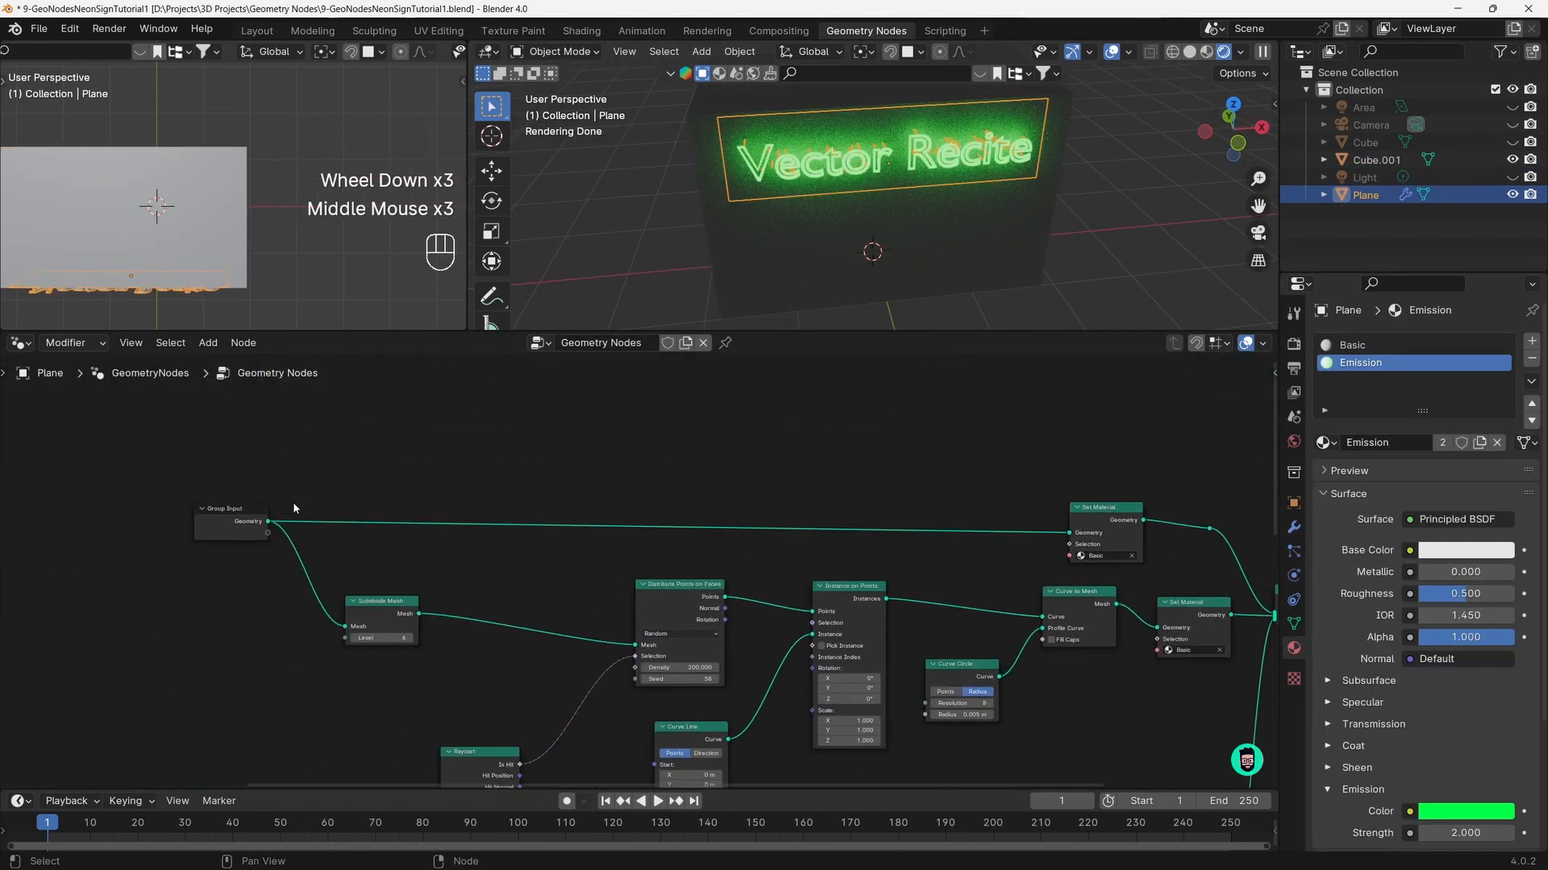
{"action": "left_click", "coordinate": [256, 516]}
{"action": "left_click", "coordinate": [622, 481]}
{"action": "key", "text": "shift+a"}
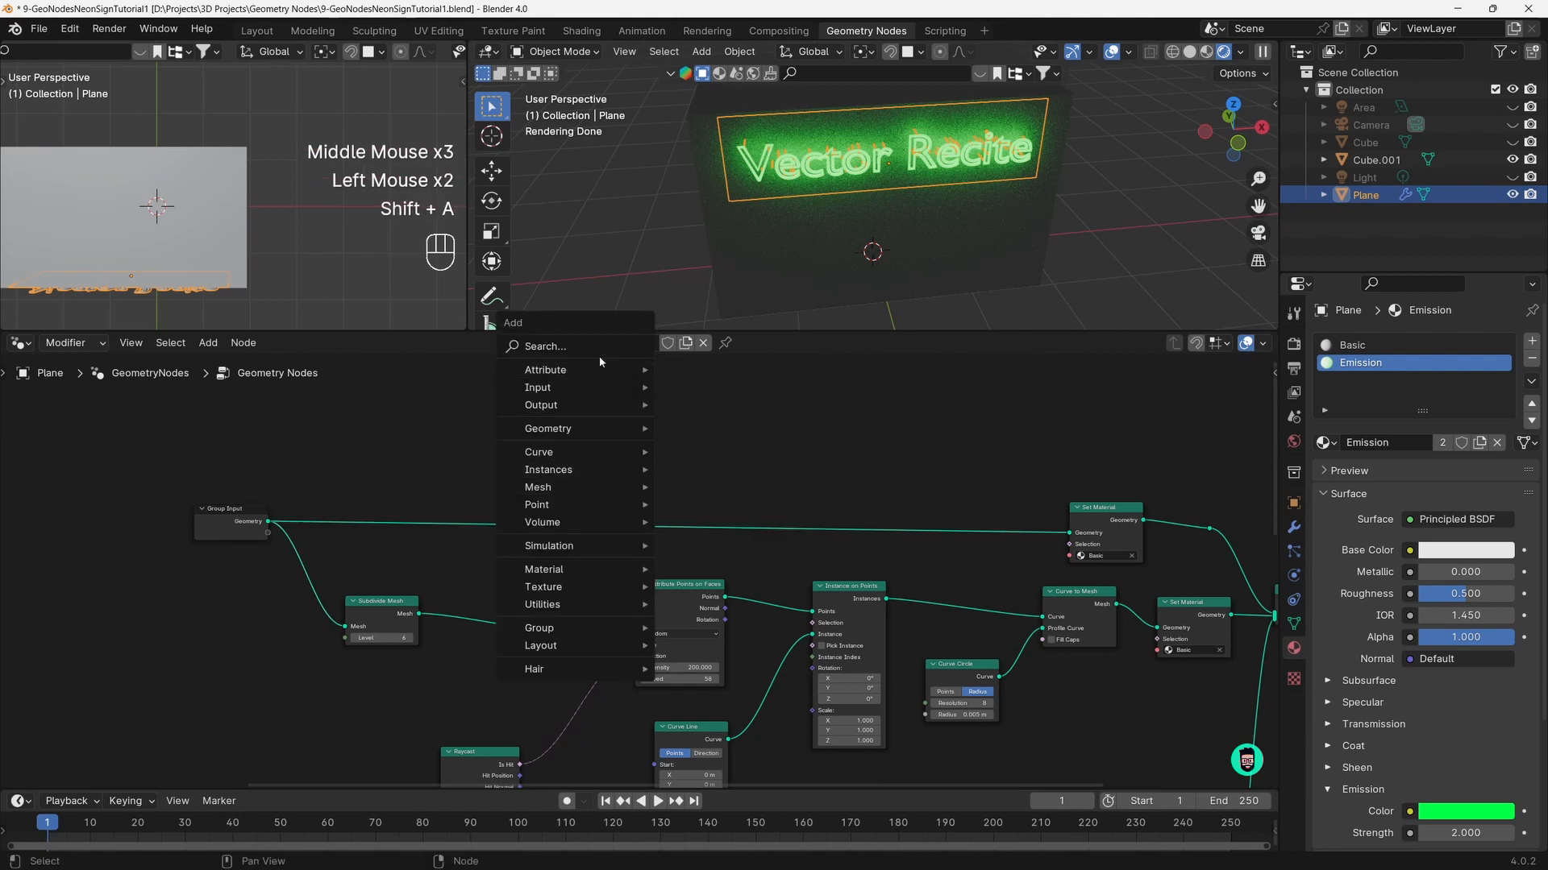
{"action": "type", "text": "ext"}
{"action": "key", "text": "Return"}
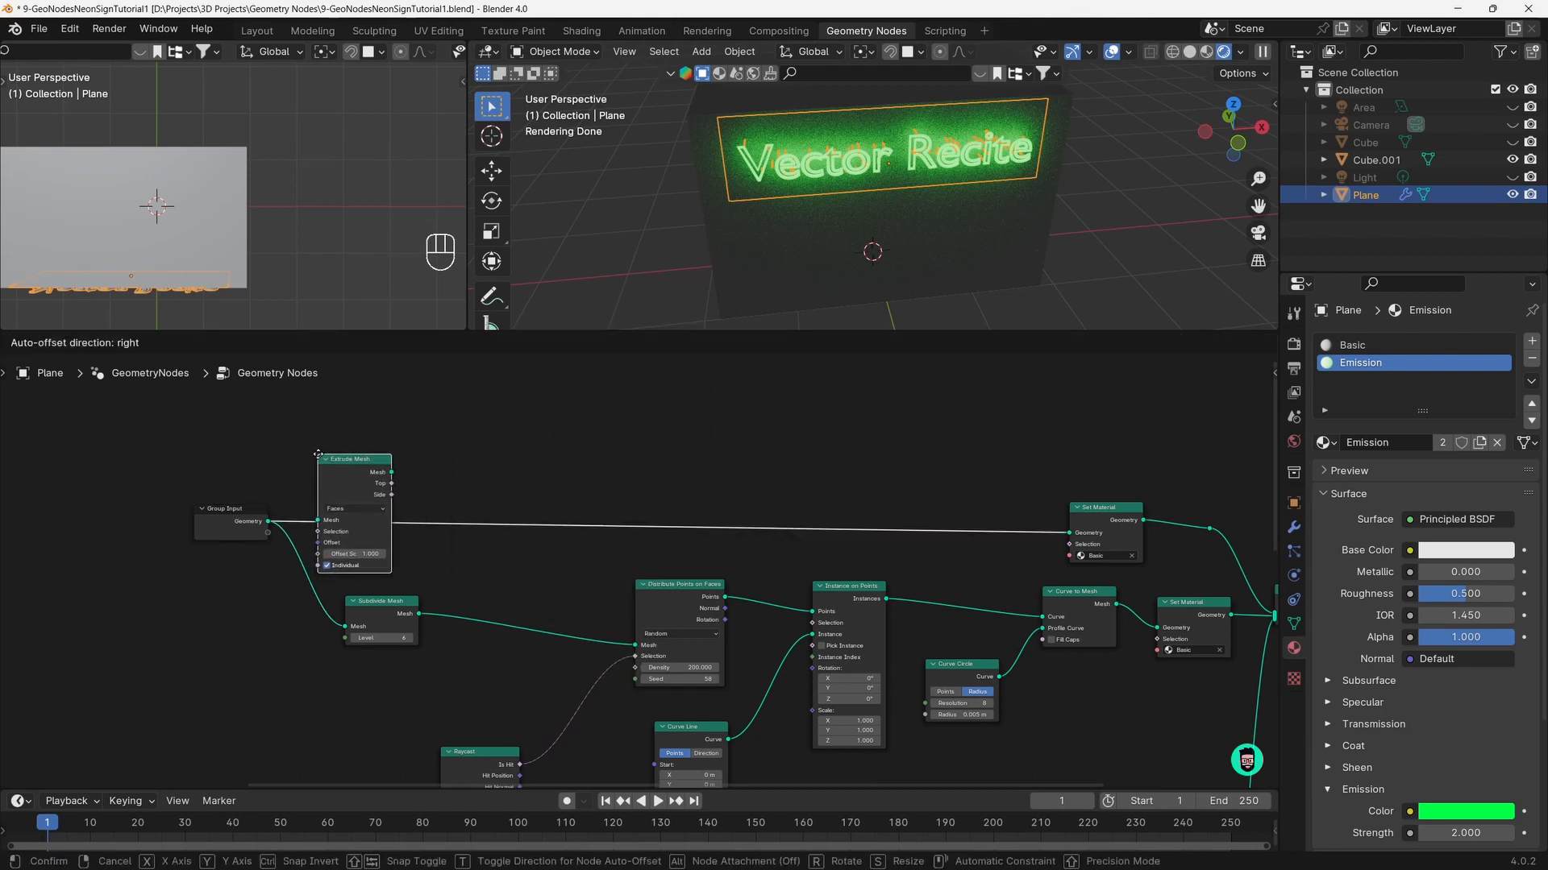
{"action": "left_click", "coordinate": [494, 448]}
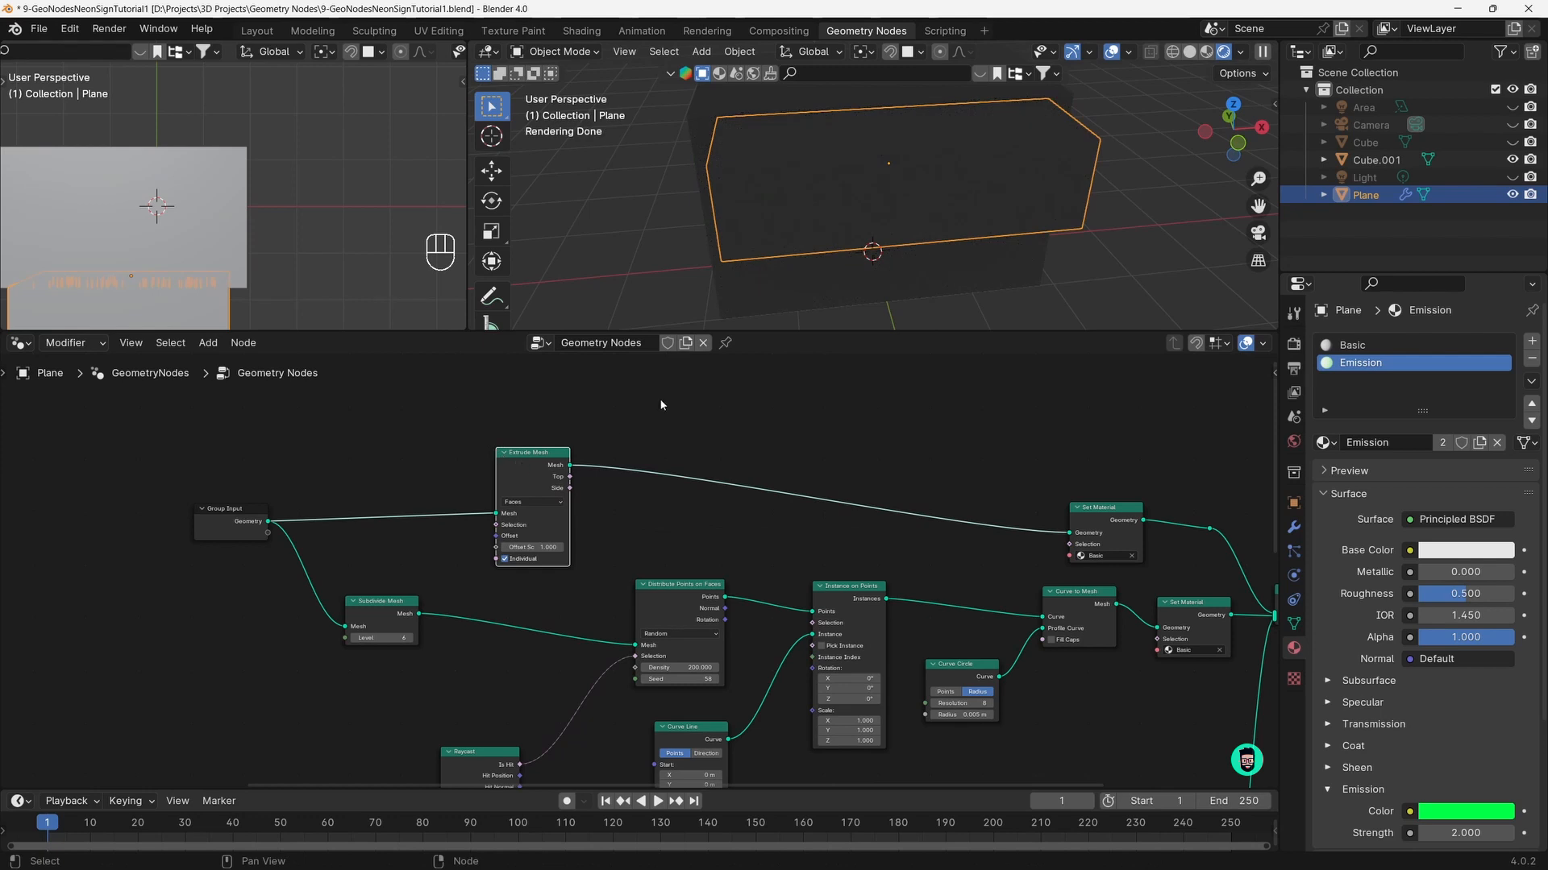
Set the Extrude Mesh node's offset scale to 0.05 and turn off Individual
{"action": "scroll", "coordinate": [574, 424], "scroll_direction": "up", "scroll_amount": 2}
{"action": "scroll", "coordinate": [573, 424], "scroll_direction": "up", "scroll_amount": 1}
{"action": "middle_click_drag", "start_coordinate": [573, 424], "coordinate": [682, 384]}
{"action": "scroll", "coordinate": [648, 419], "scroll_direction": "up", "scroll_amount": 2}
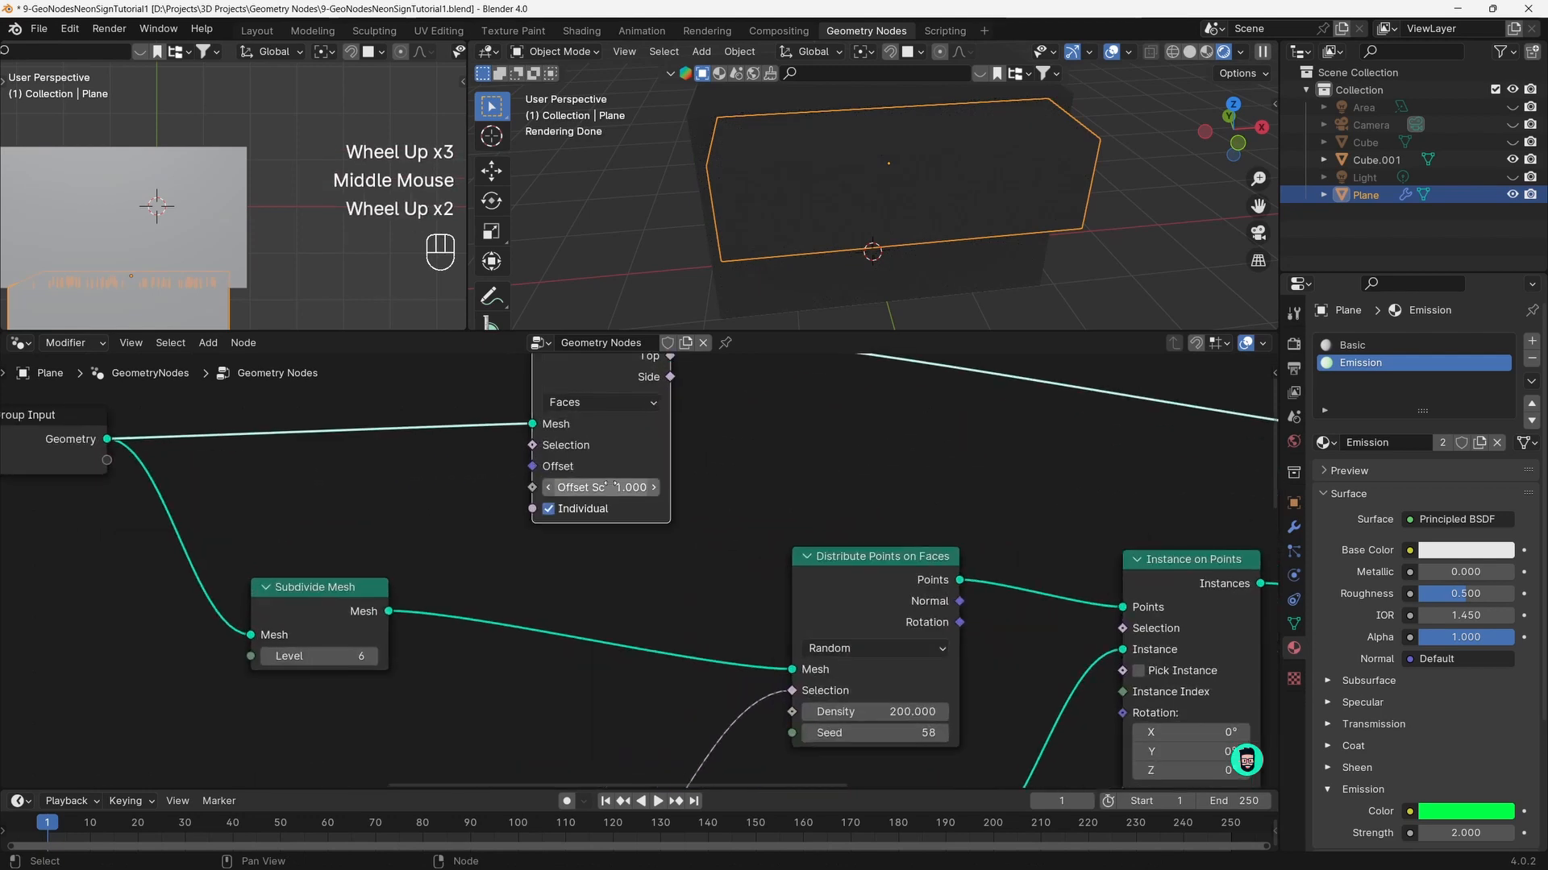
{"action": "left_click", "coordinate": [611, 483]}
{"action": "type", "text": ".1"}
{"action": "key", "text": "Return"}
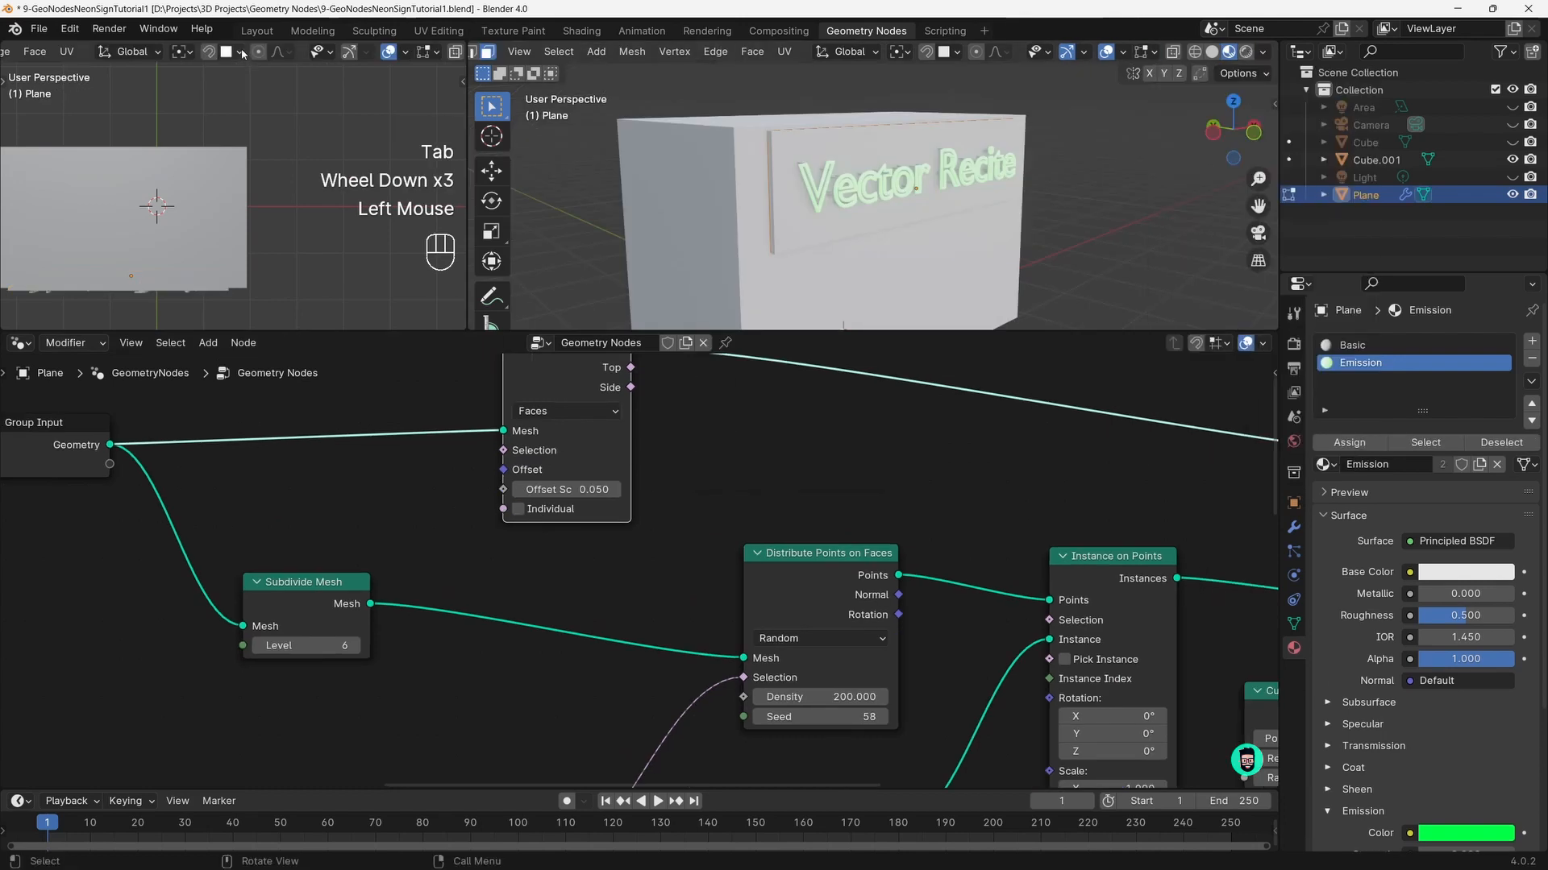
Inspect the extruded sign panel and its supports in object mode in the Modeling workspace, and save the file
{"action": "left_click", "coordinate": [318, 34]}
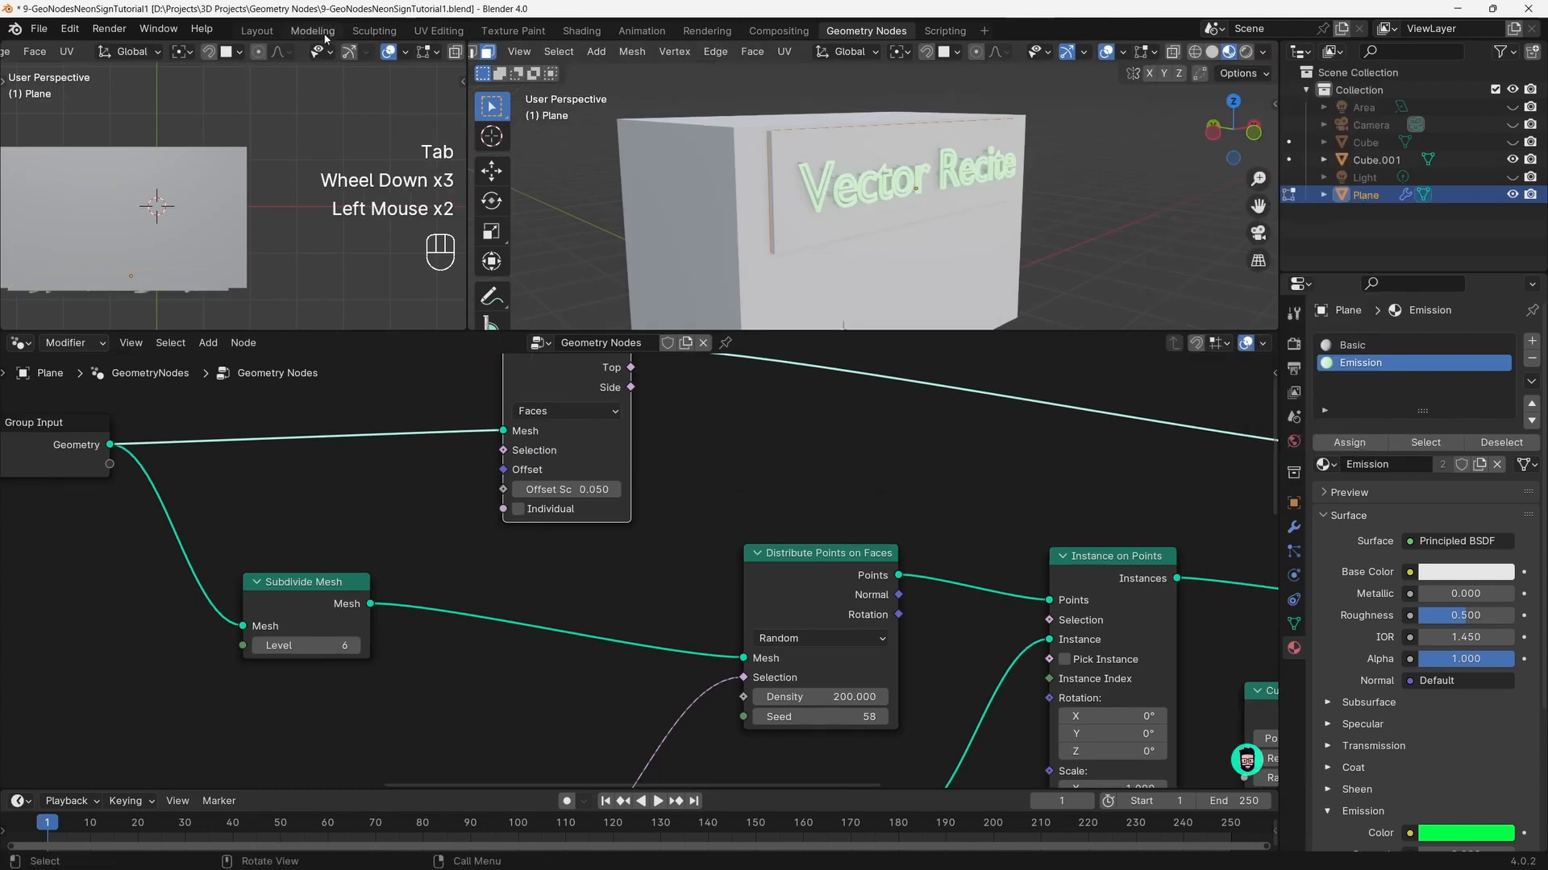
{"action": "scroll", "coordinate": [552, 272], "scroll_direction": "down", "scroll_amount": 4}
{"action": "key", "text": "Tab"}
{"action": "scroll", "coordinate": [874, 459], "scroll_direction": "up", "scroll_amount": 6}
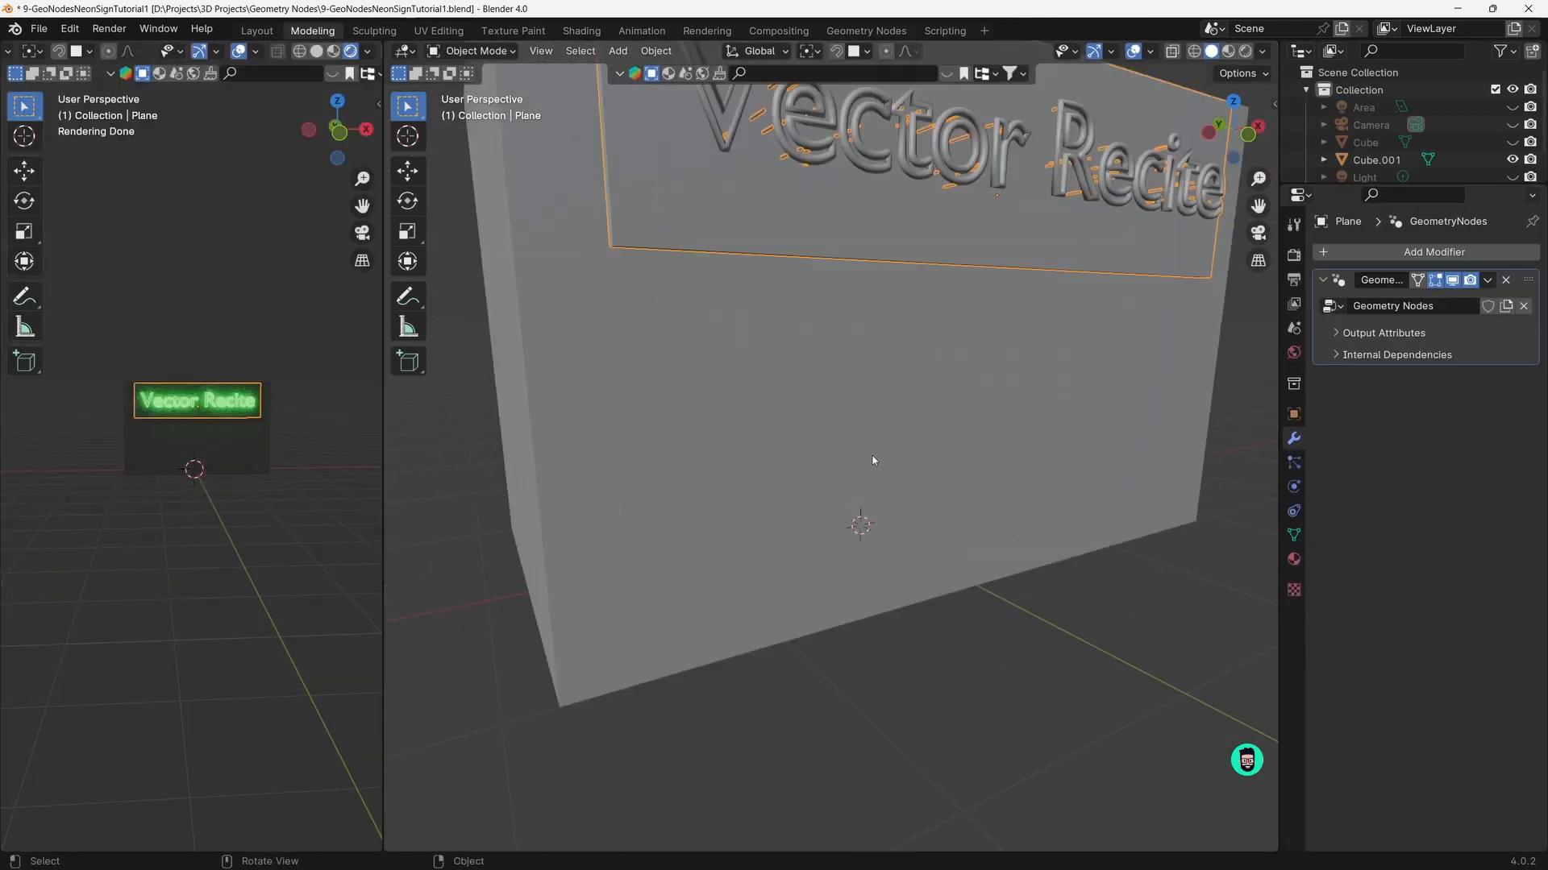
{"action": "middle_click_drag", "start_coordinate": [703, 435], "coordinate": [993, 433], "text": "shift"}
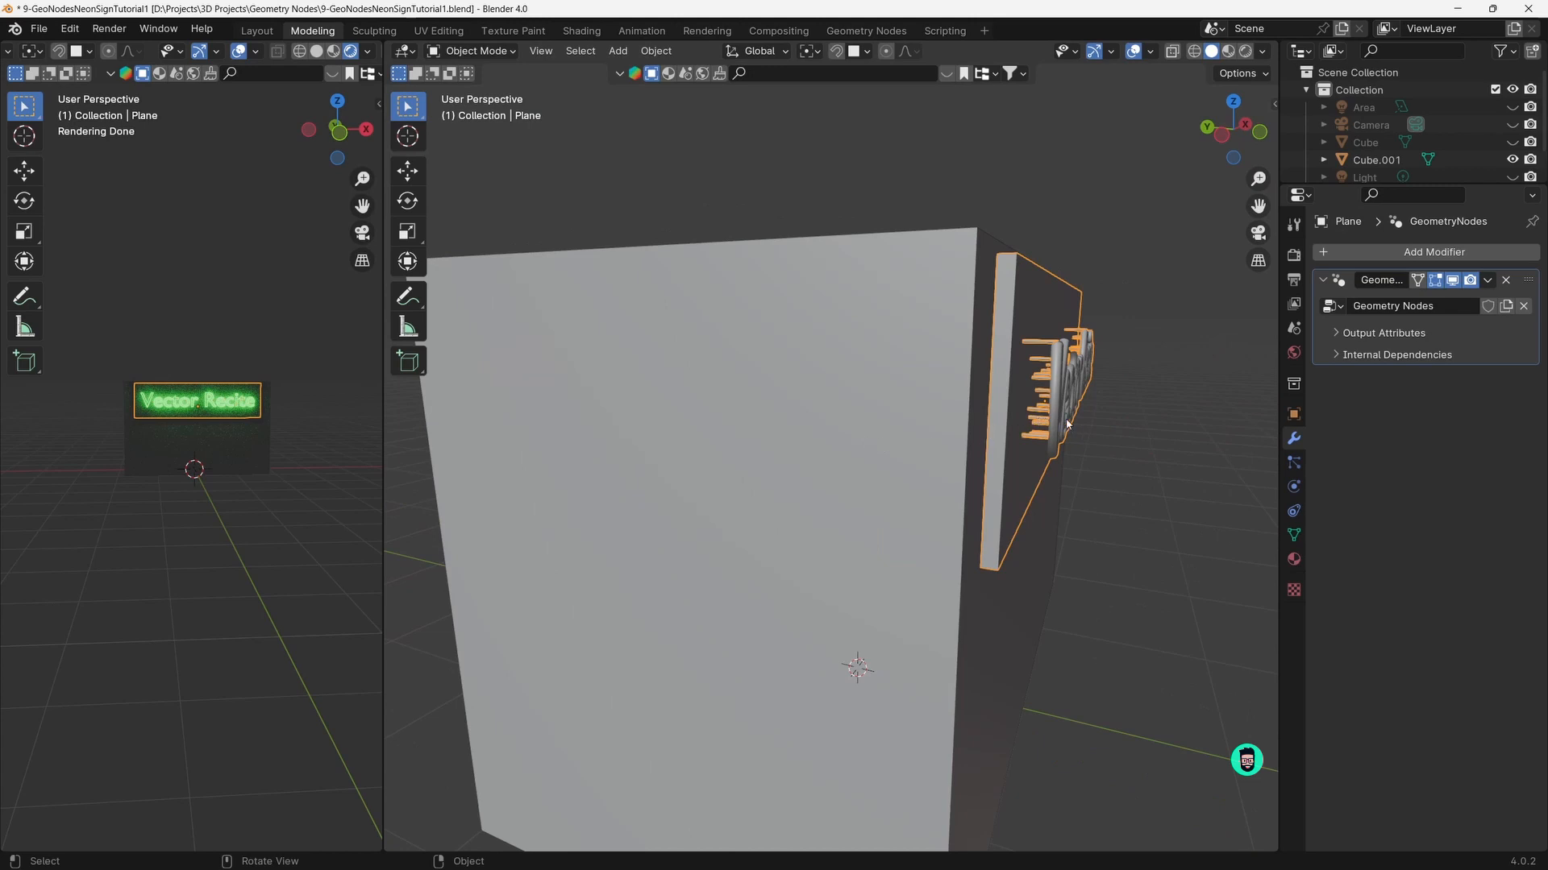
{"action": "middle_click_drag", "start_coordinate": [1086, 415], "coordinate": [988, 412]}
{"action": "scroll", "coordinate": [826, 428], "scroll_direction": "down", "scroll_amount": 4}
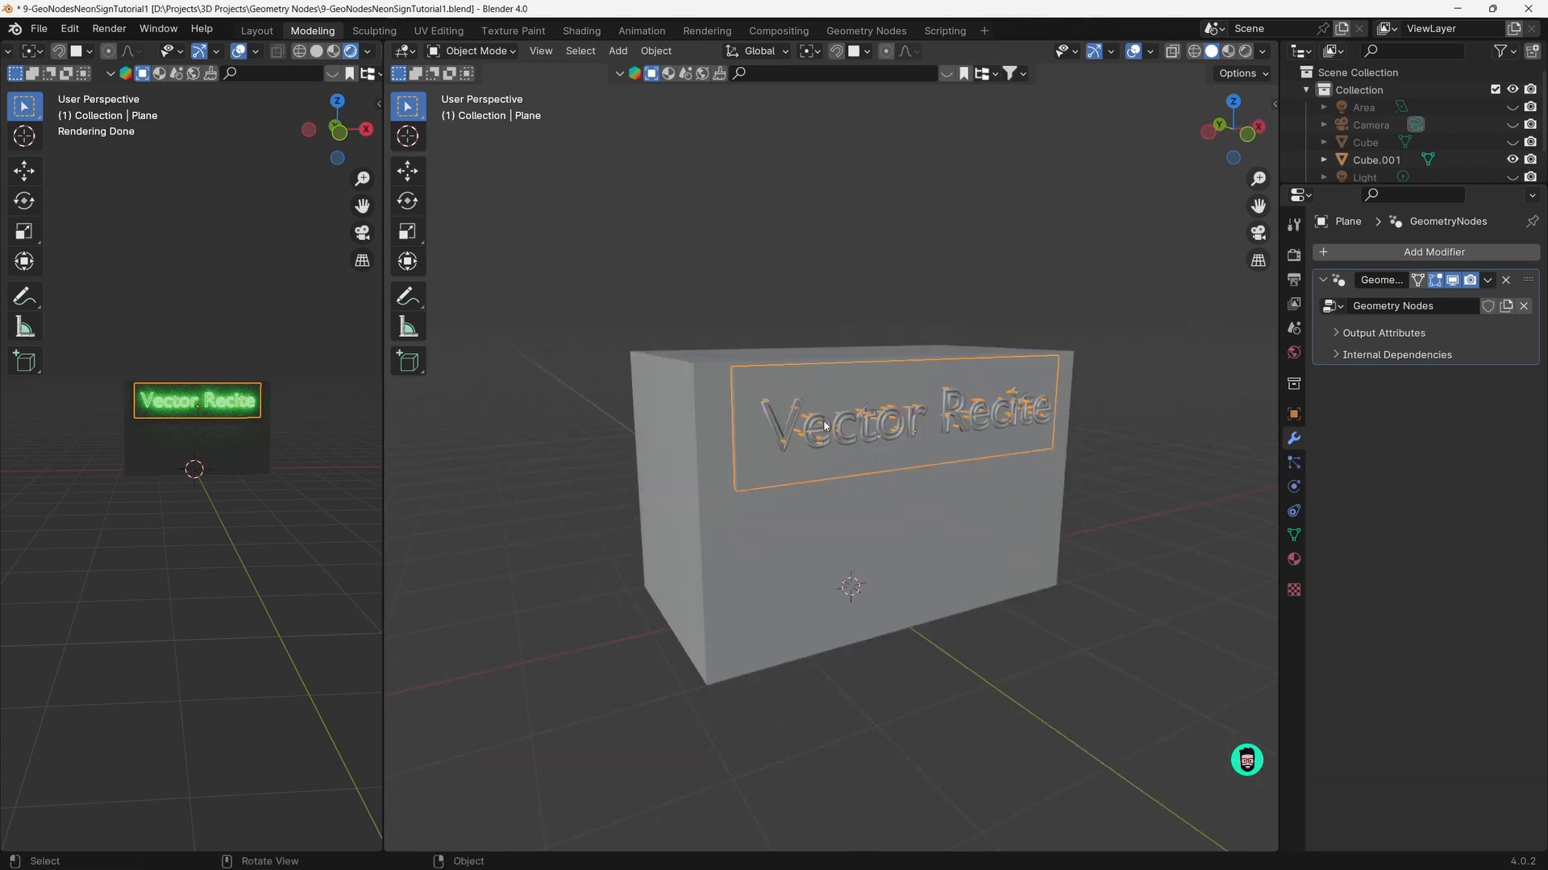
{"action": "scroll", "coordinate": [826, 428], "scroll_direction": "up", "scroll_amount": 1}
{"action": "middle_click_drag", "start_coordinate": [825, 428], "coordinate": [727, 427]}
{"action": "key", "text": "ctrl+s"}
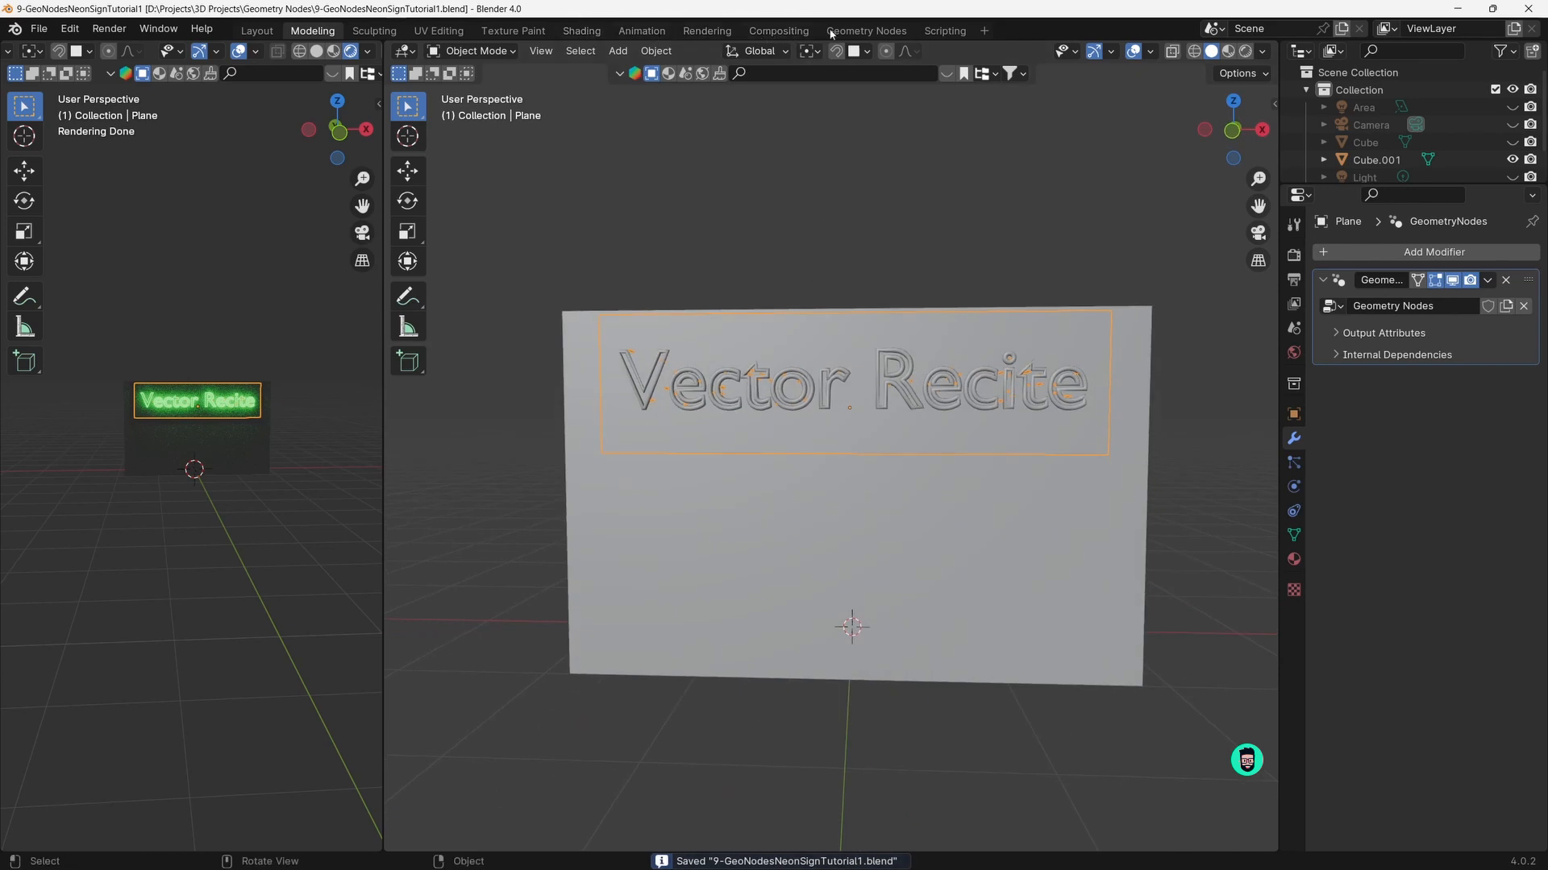
Go back to the Geometry Nodes workspace and enlarge the 3D viewports by shrinking the node editor's height
{"action": "left_click", "coordinate": [849, 32]}
{"action": "left_click_drag", "start_coordinate": [817, 332], "coordinate": [817, 581]}
{"action": "scroll", "coordinate": [951, 418], "scroll_direction": "down", "scroll_amount": 2}
{"action": "middle_click_drag", "start_coordinate": [951, 418], "coordinate": [926, 416]}
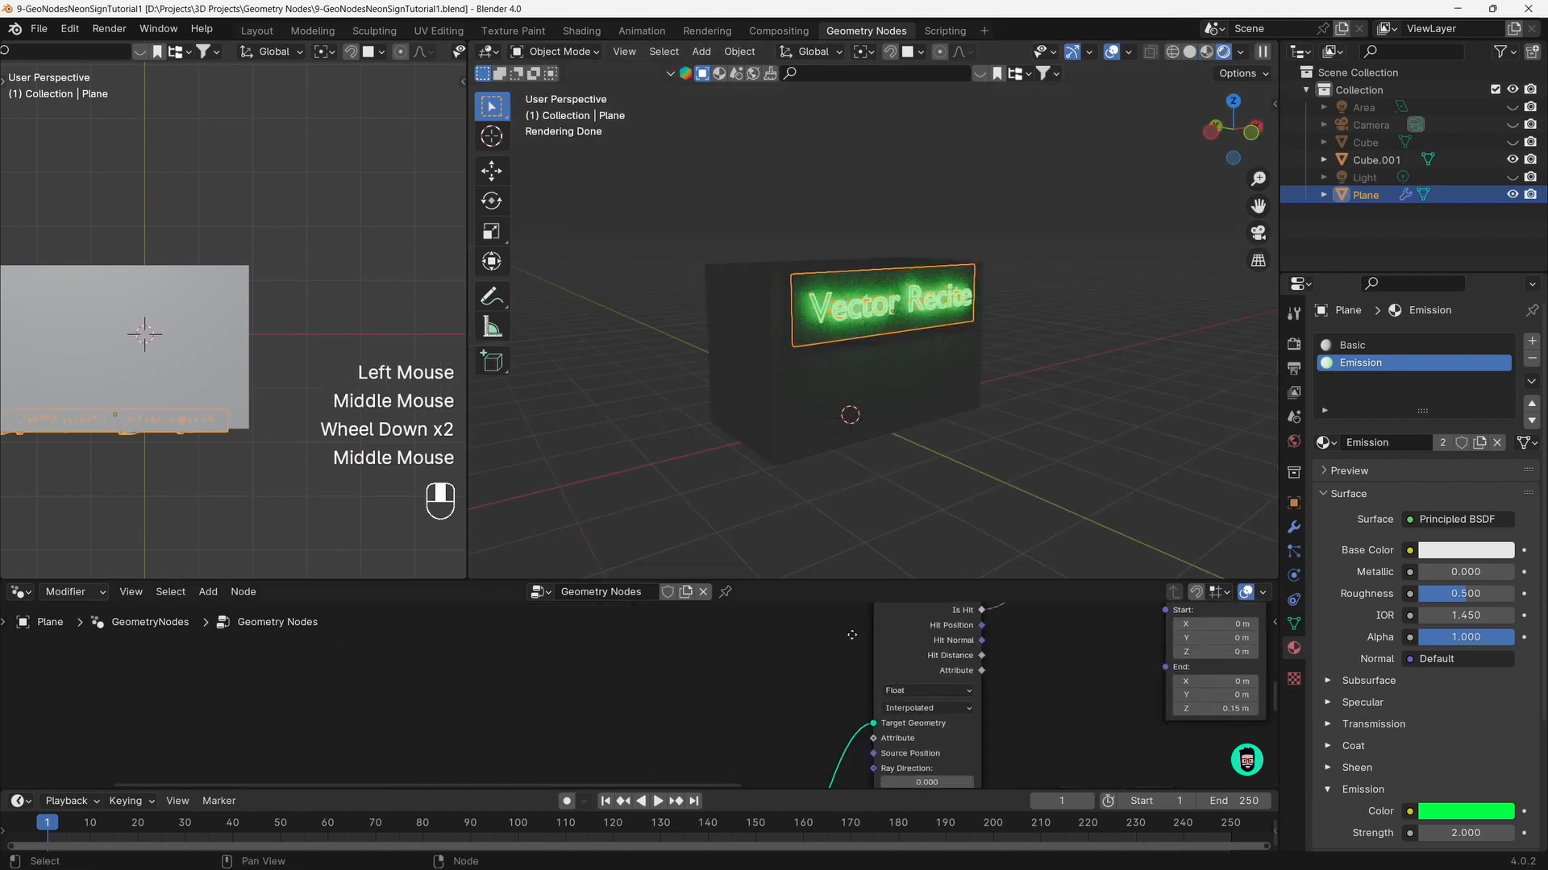
Change the String node's text to "SUBSCRIBE"
{"action": "middle_click_drag", "start_coordinate": [887, 661], "coordinate": [1275, 619]}
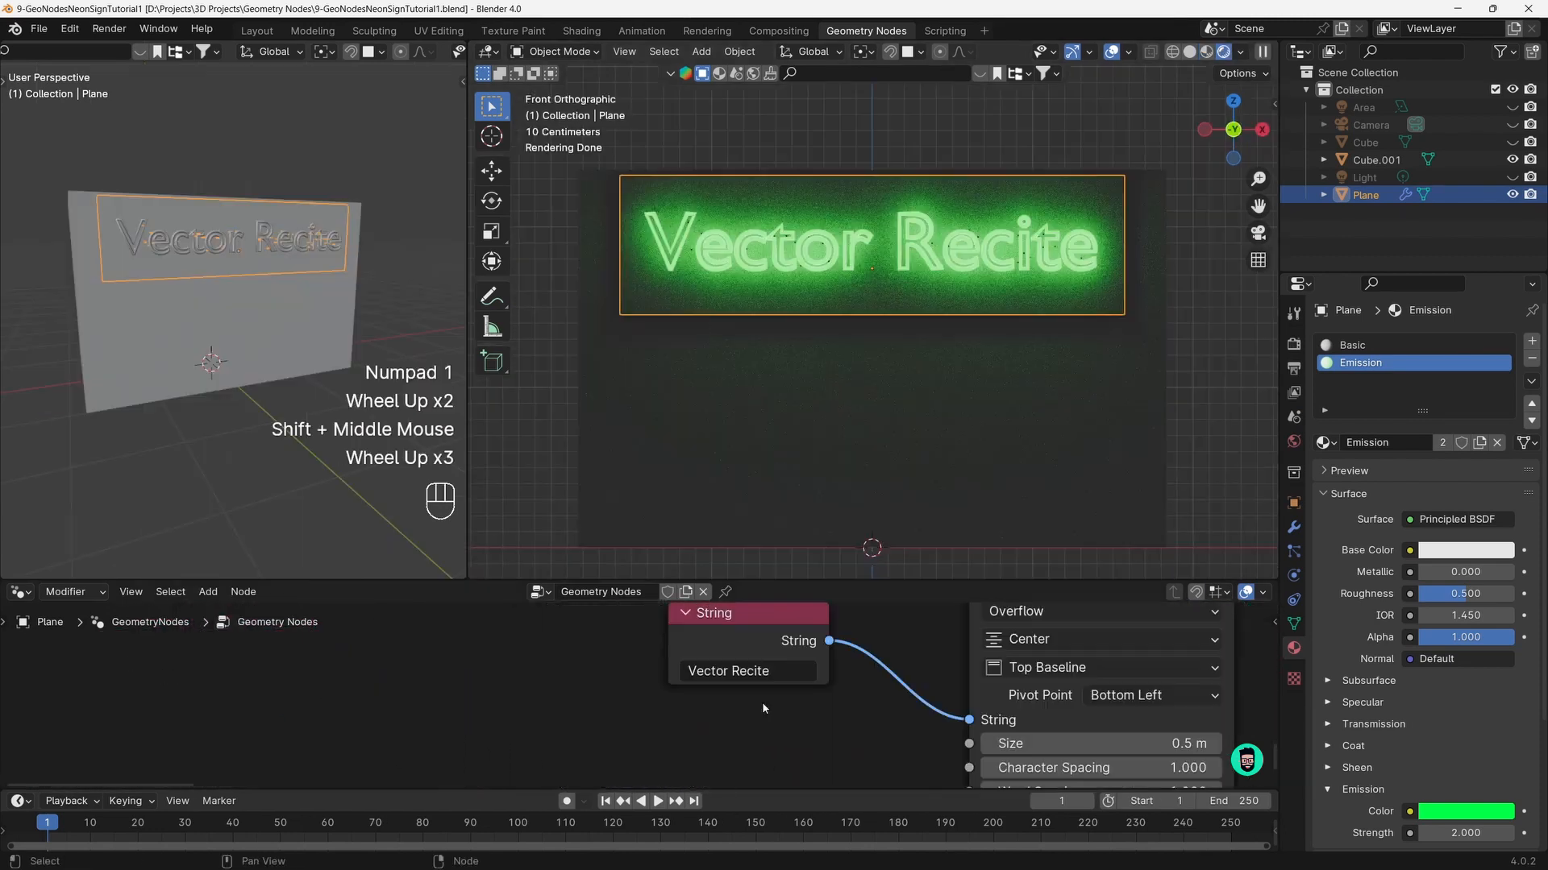
{"action": "mouse_move", "coordinate": [762, 703]}
{"action": "middle_mouse_down"}
{"action": "mouse_move", "coordinate": [718, 745]}
{"action": "mouse_move", "coordinate": [764, 691]}
{"action": "middle_mouse_up"}
{"action": "left_click", "coordinate": [764, 692]}
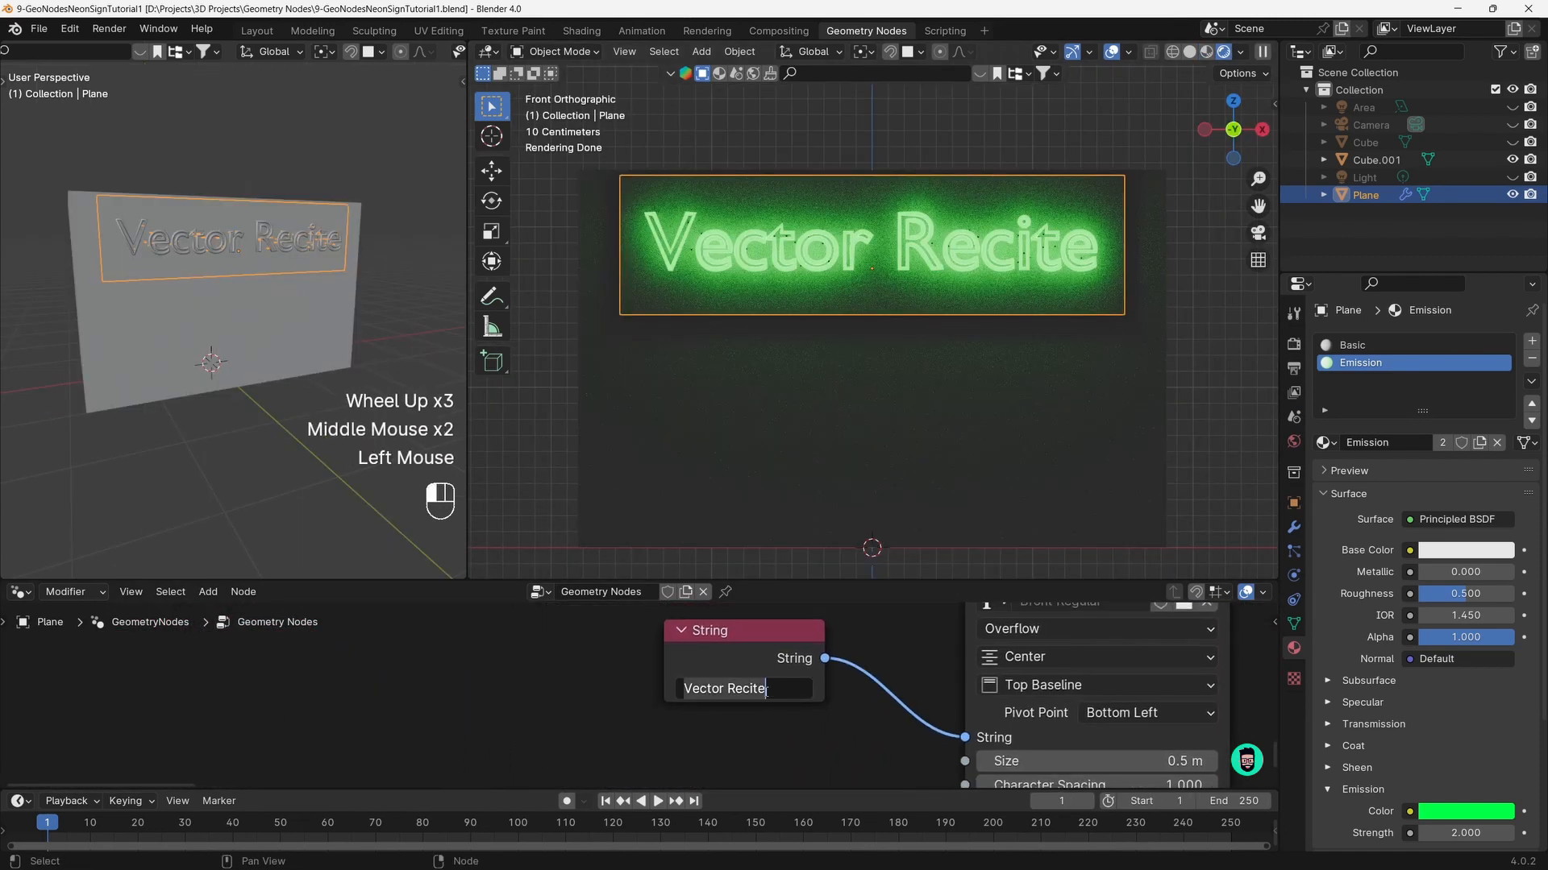
{"action": "type", "text": "SUBSCRIBE"}
{"action": "key", "text": "Return"}
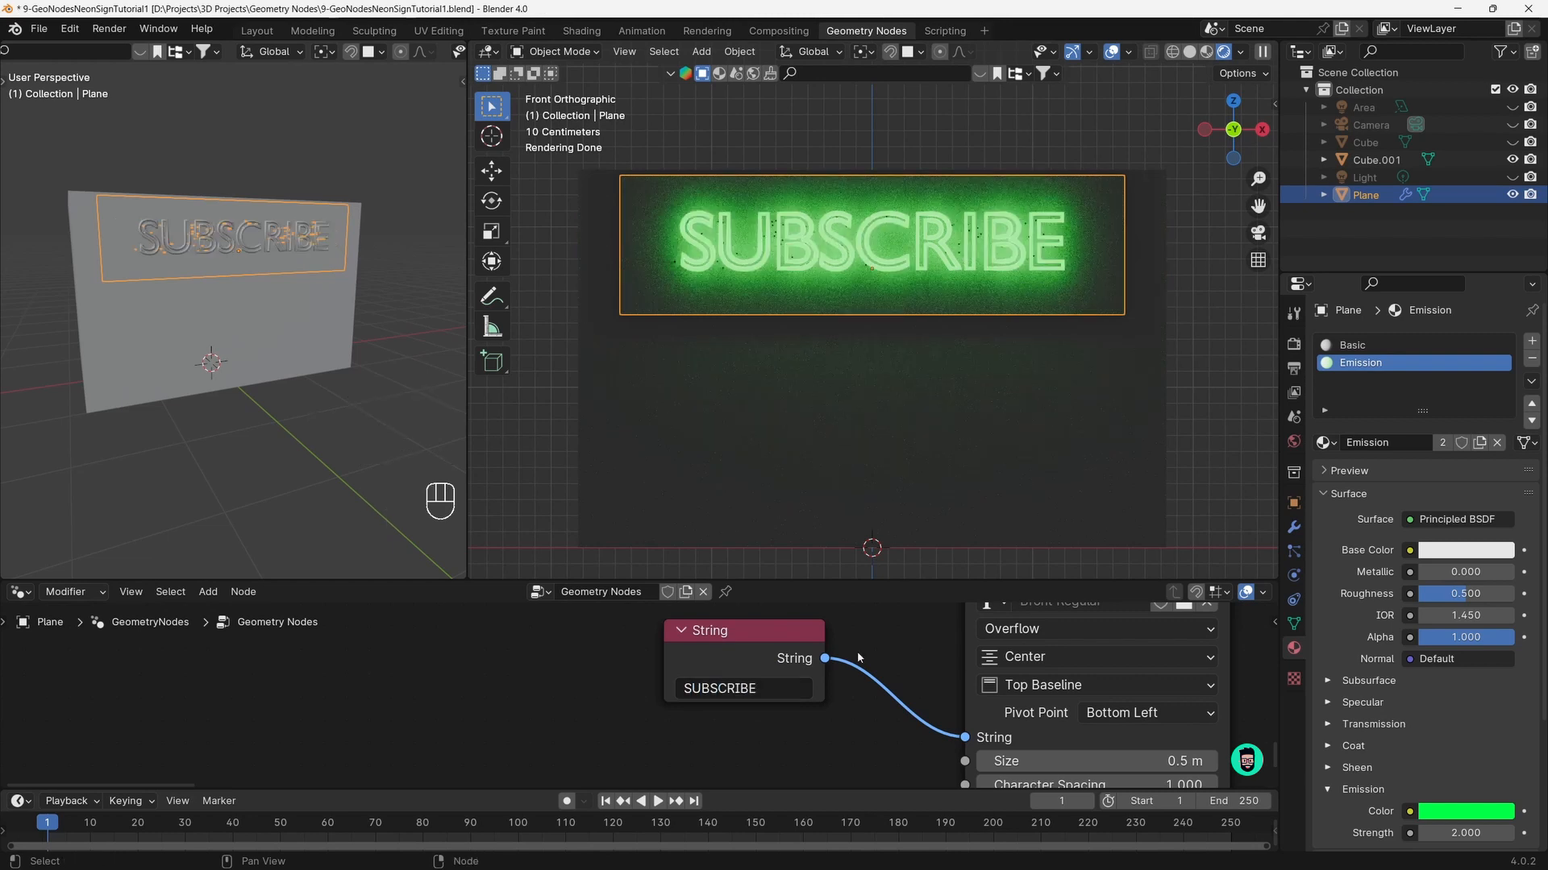